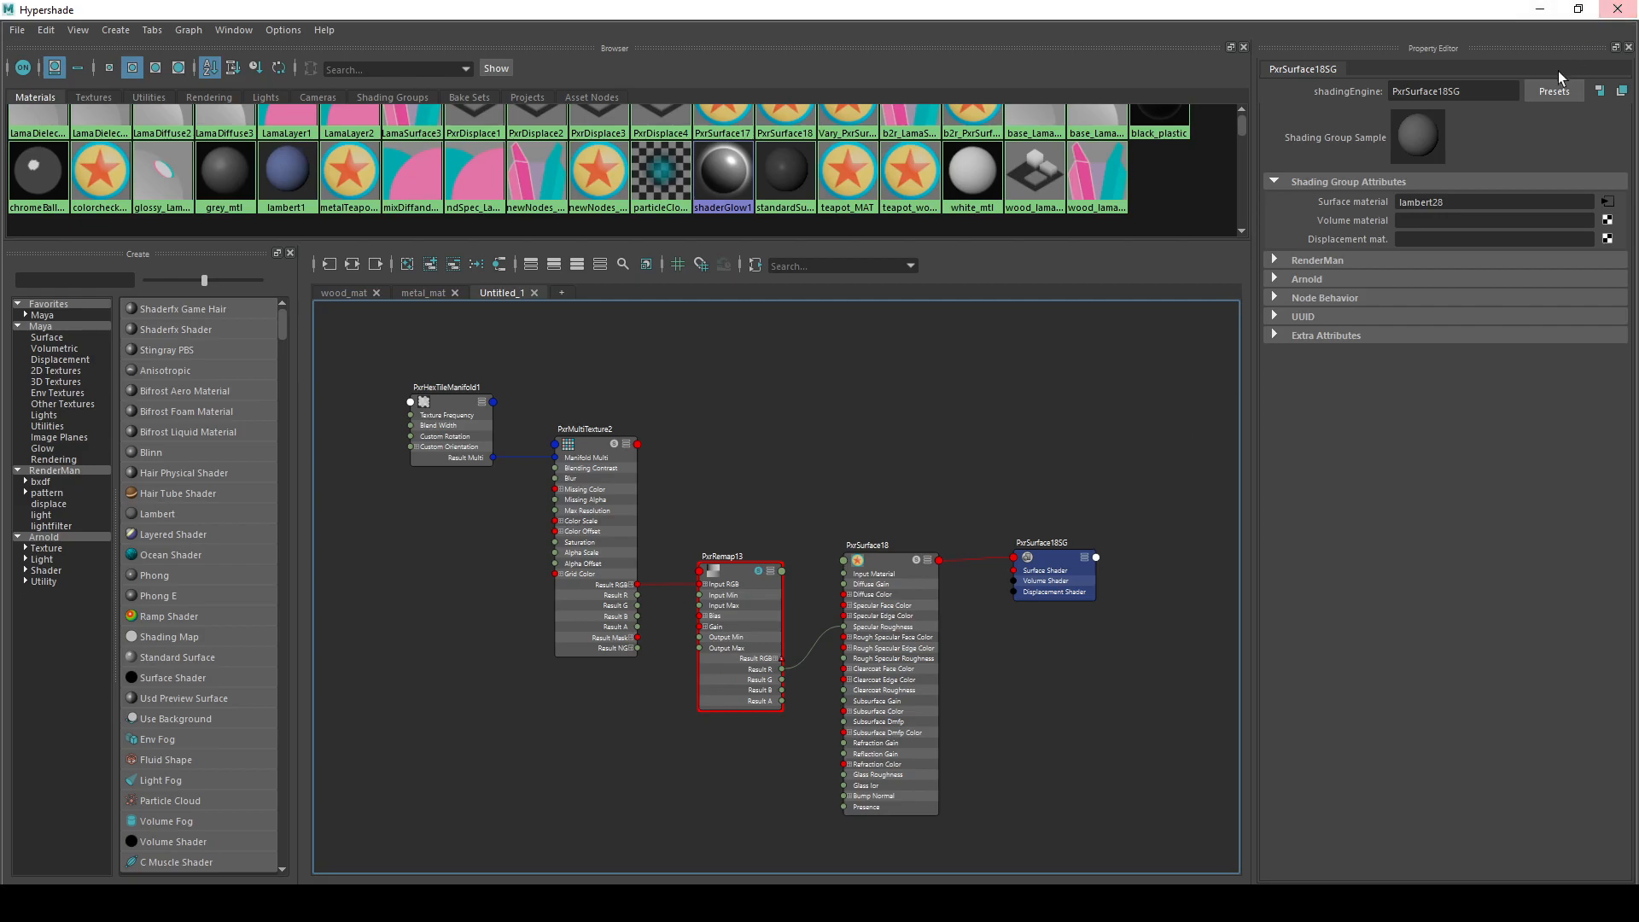
- Hide the Hypershade, select the teapot body in the viewport and display its PxrSurface18 material attributes
left_click(1618, 9)
left_click(628, 394)
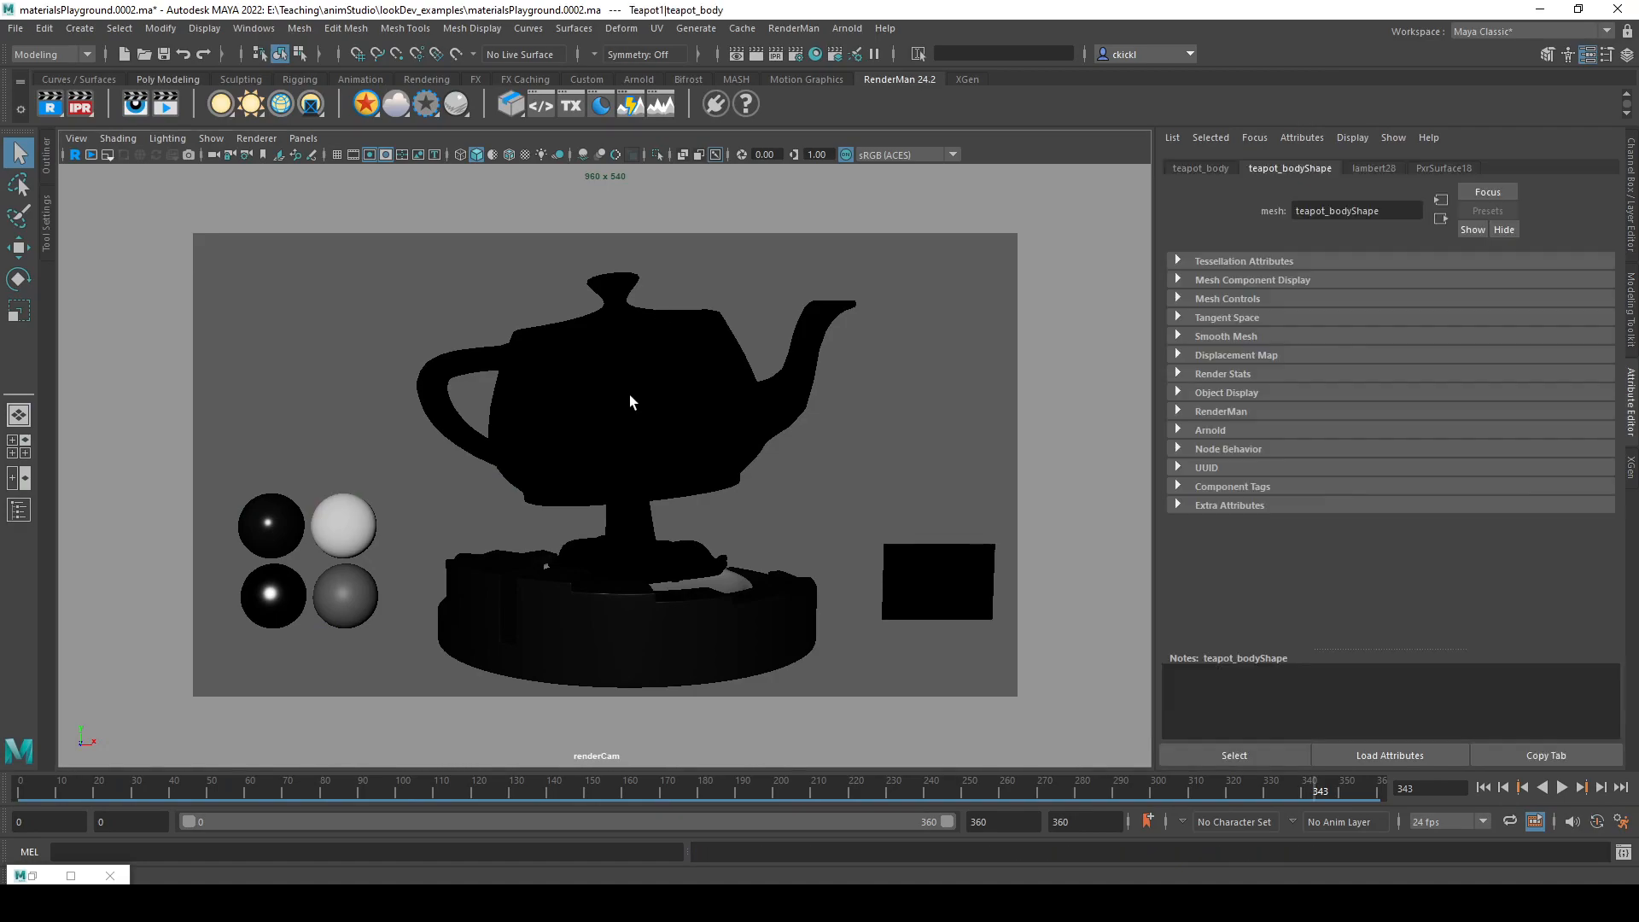
left_click(1380, 169)
left_click(1442, 169)
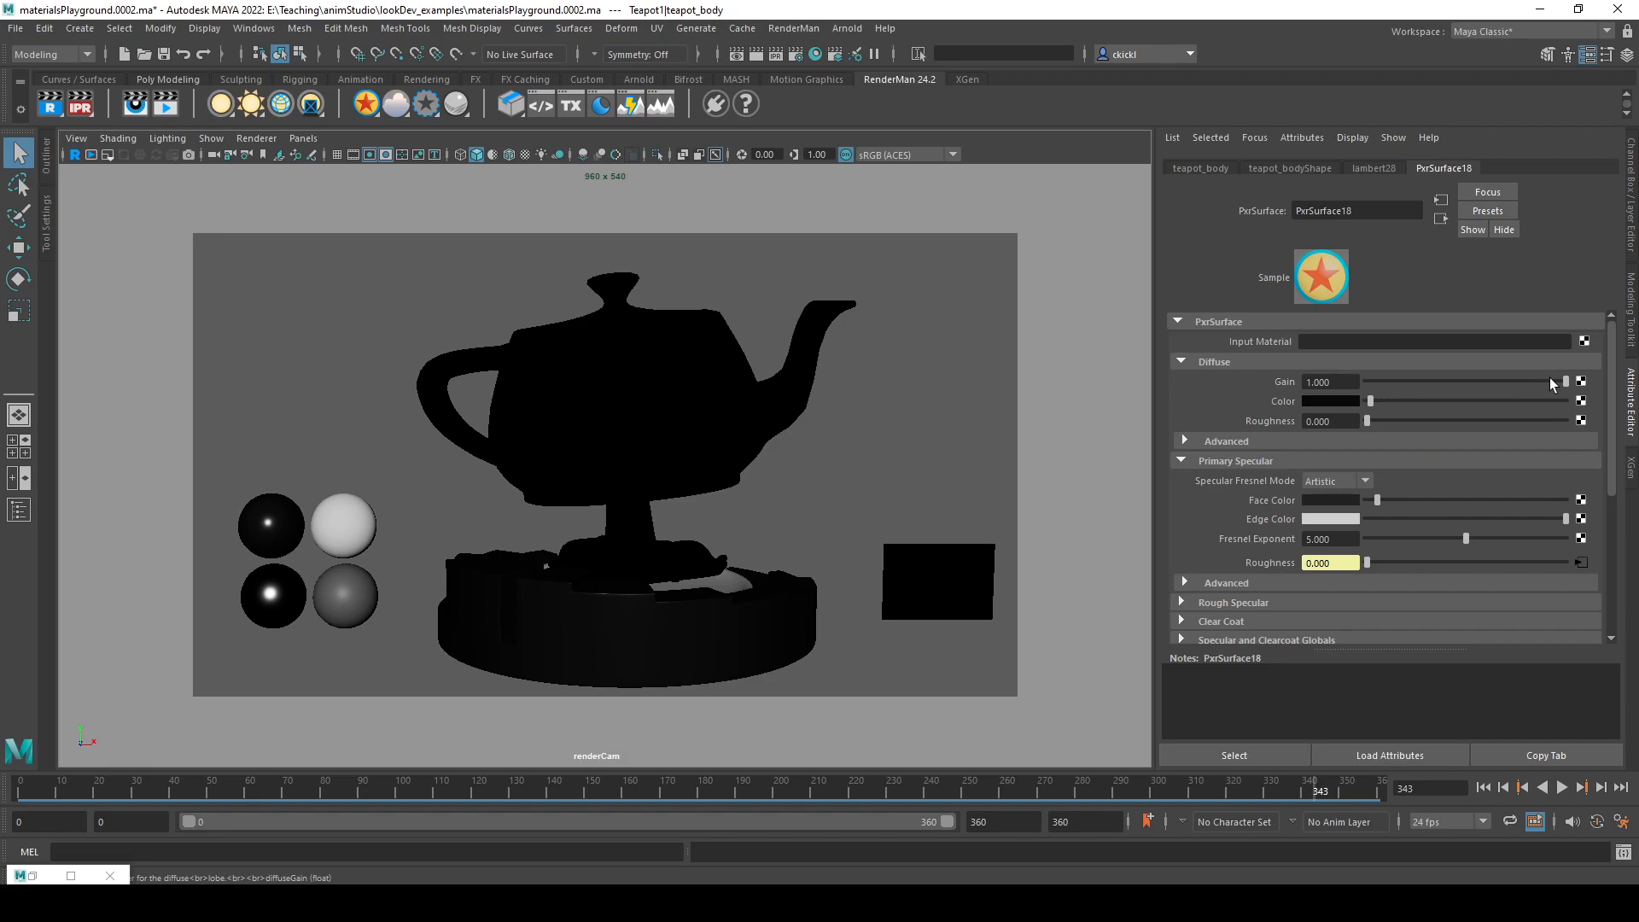
- View the render nodes that can be mapped to the diffuse Gain of PxrSurface18 without creating one
left_click(1582, 386)
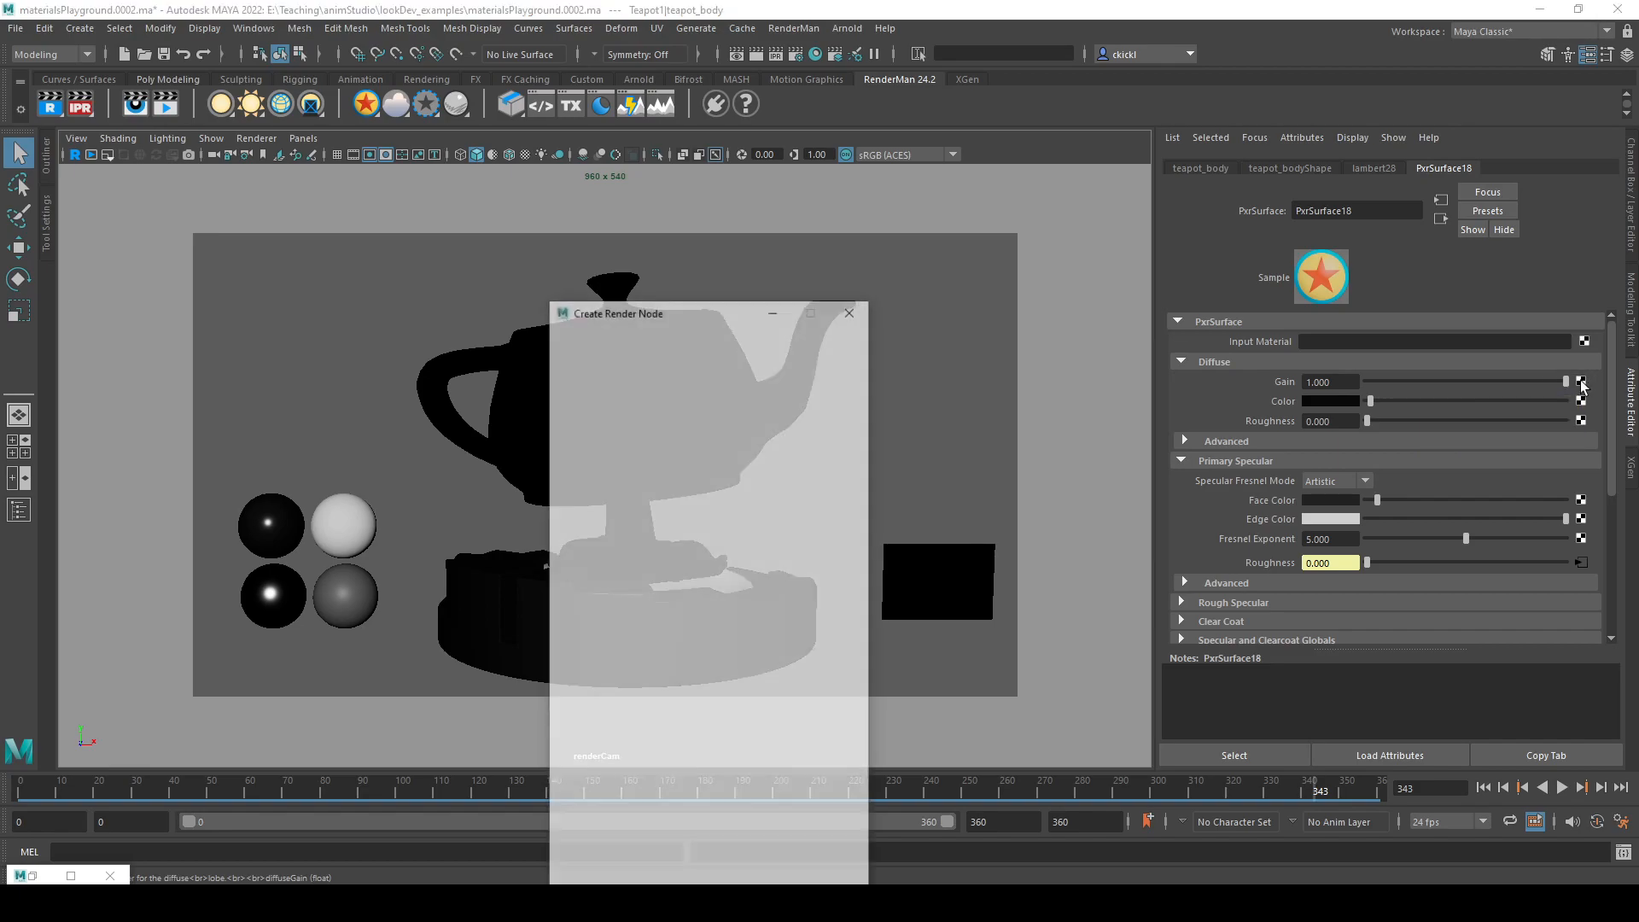
left_click_drag(700, 316, 783, 140)
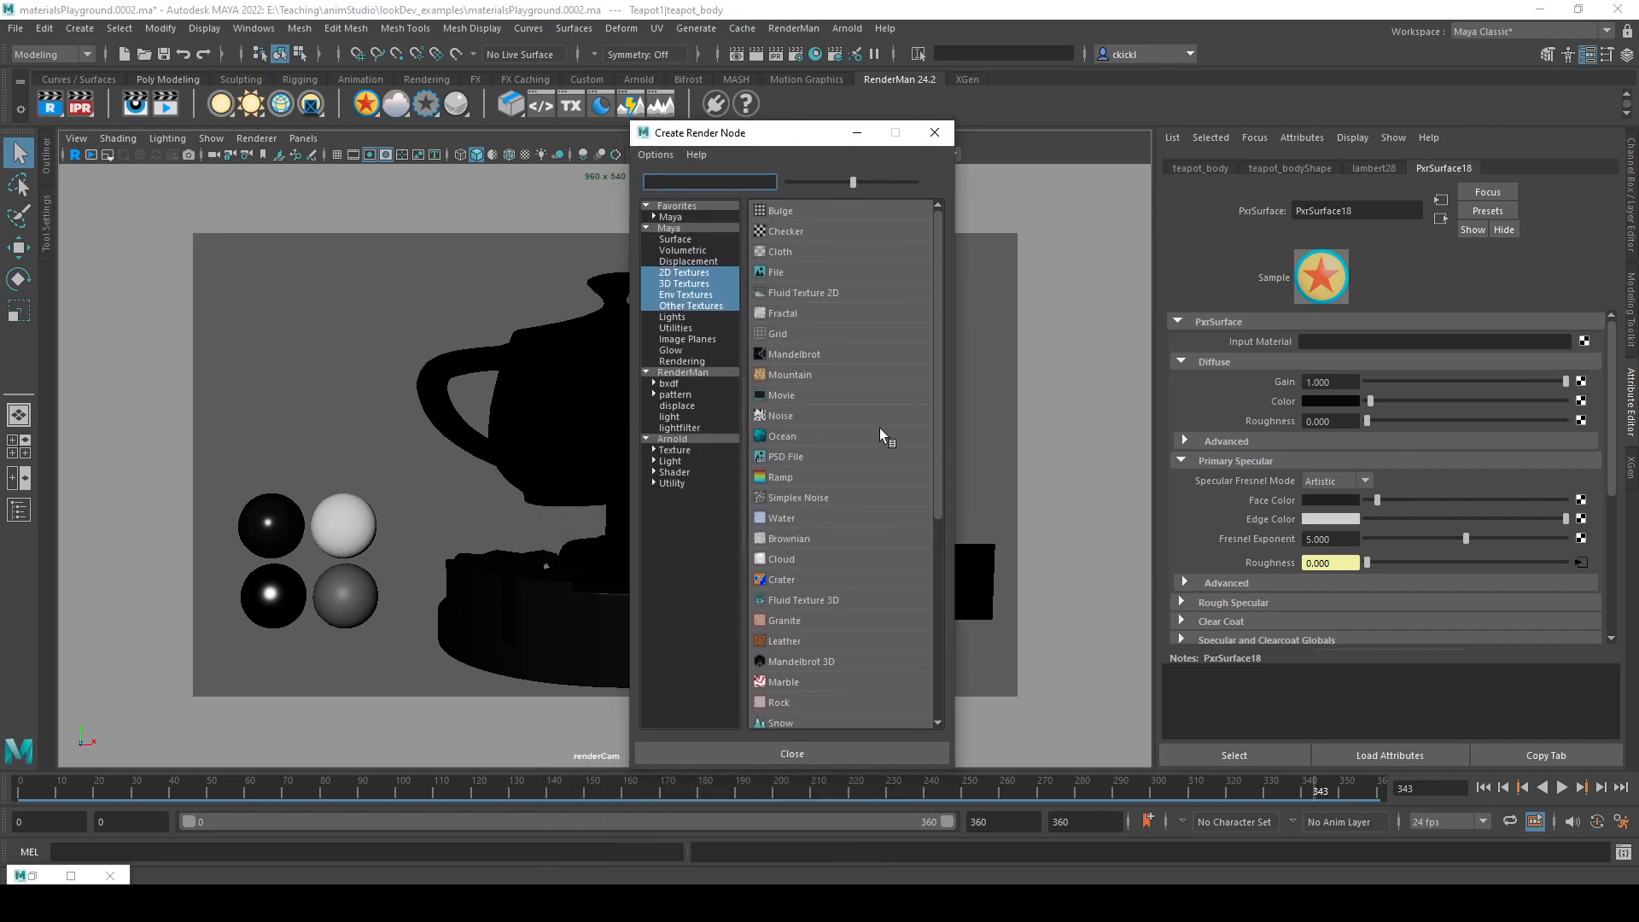
left_click(935, 133)
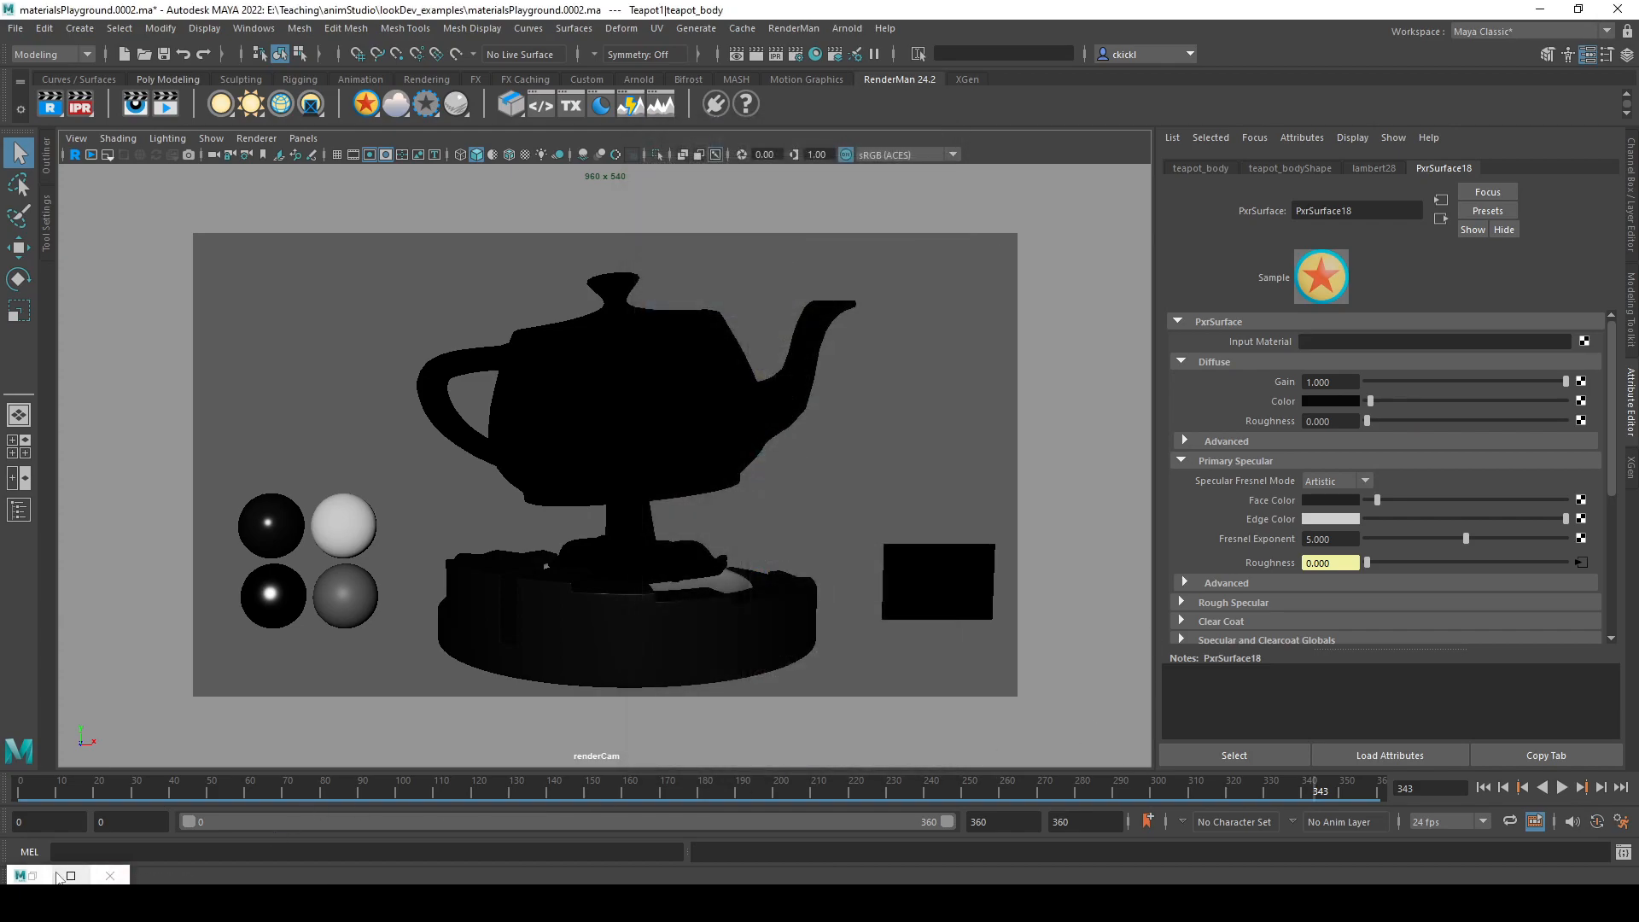
- Bring back the Hypershade graph, view the scratched teapot render and put the render window away
left_click(36, 878)
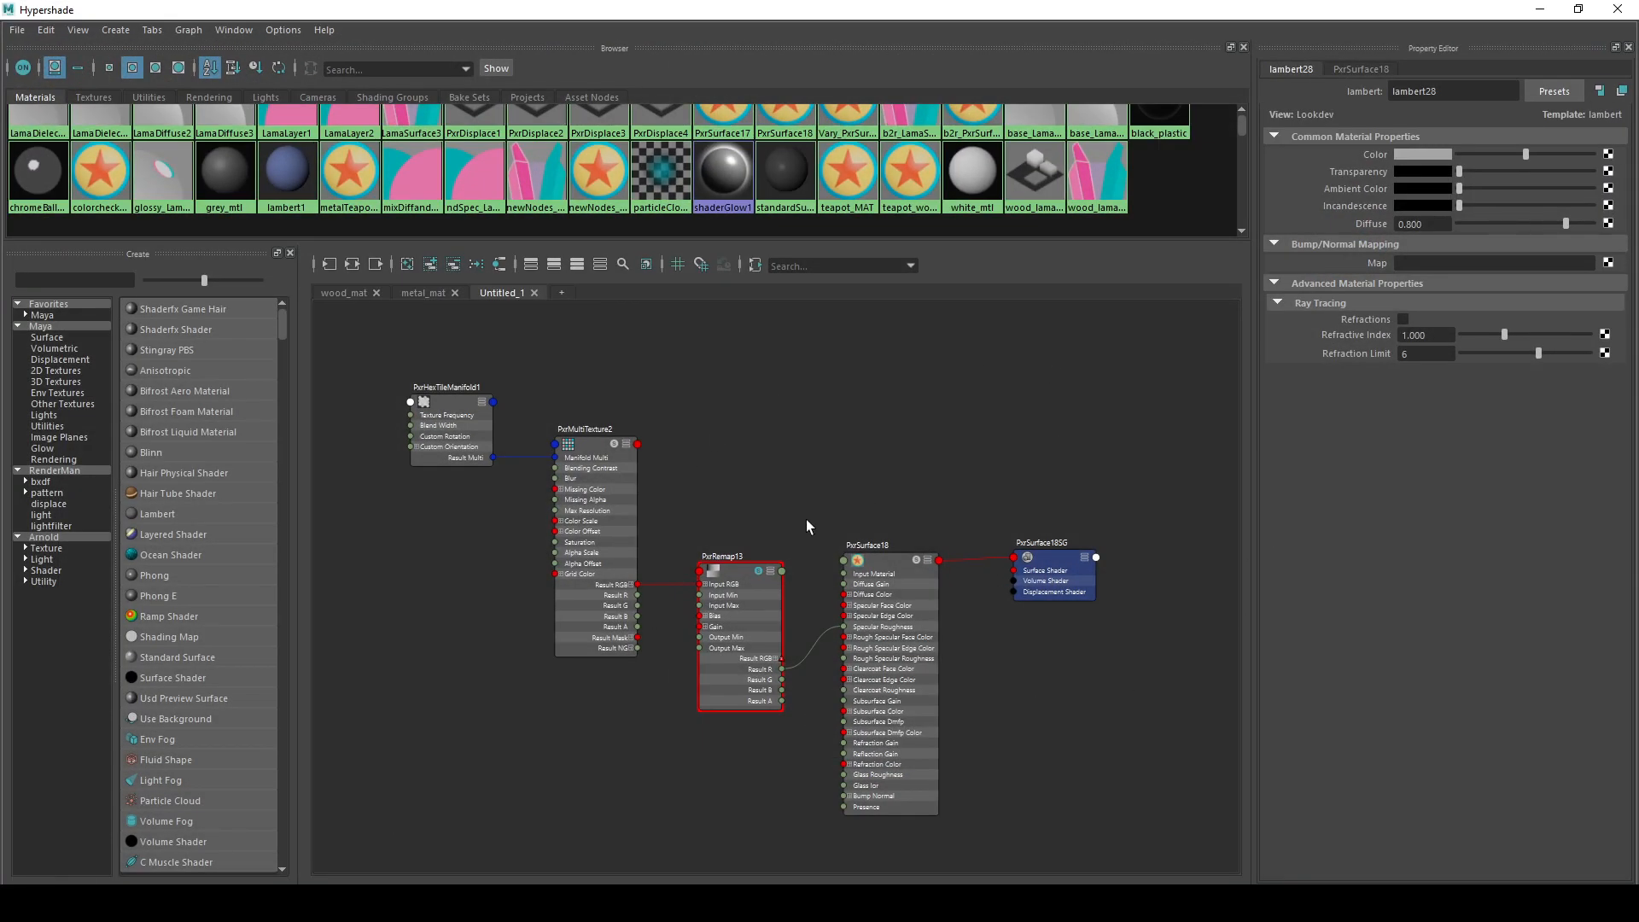
middle_click_drag(708, 795, 681, 765, "alt")
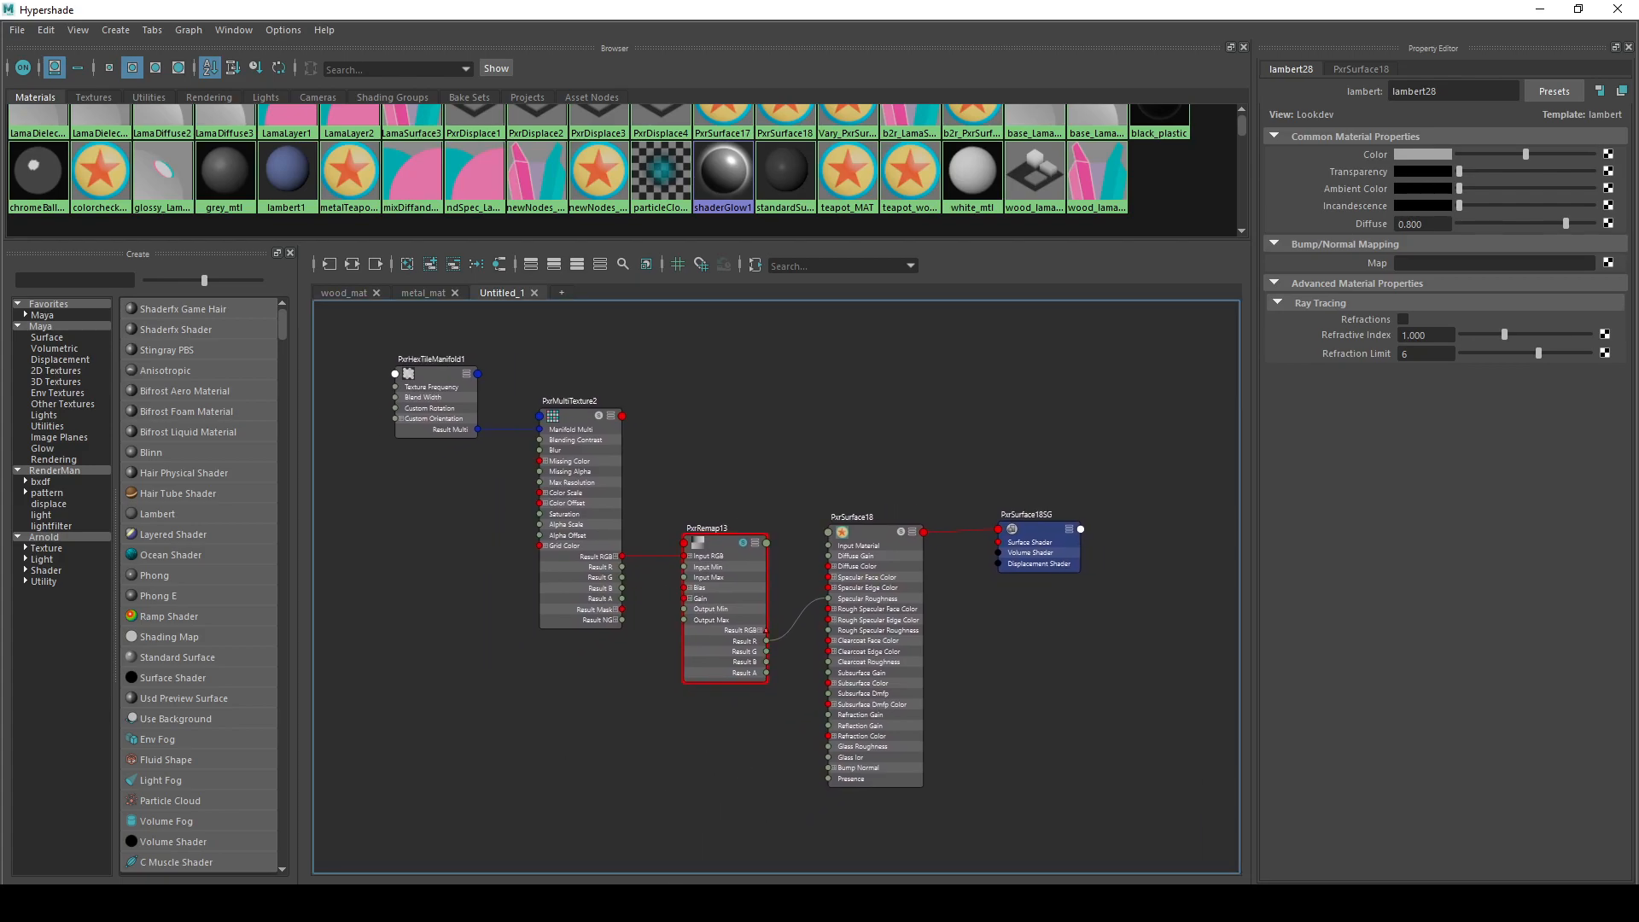
left_click(1110, 901)
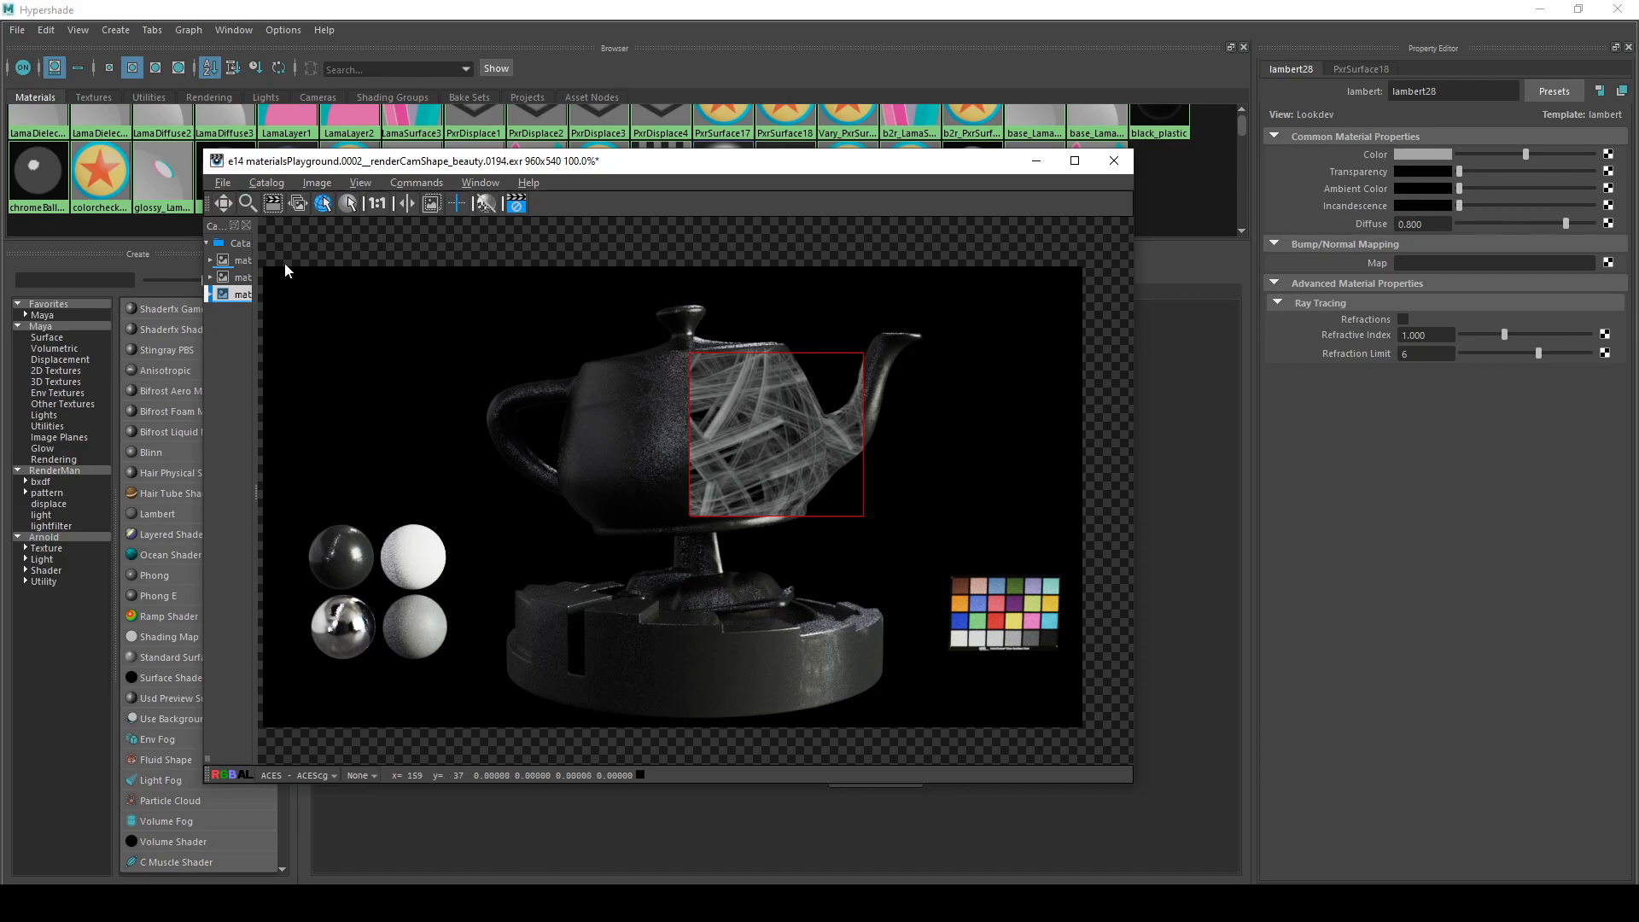
left_click(1035, 162)
- Examine the settings of the PxrRemap13 and PxrMultiTexture2 nodes in the teapot's roughness network
scroll(773, 657, "up", 4)
scroll(792, 672, "up", 2)
scroll(700, 593, "down", 2)
left_click(682, 496)
scroll(495, 468, "down", 2)
middle_click_drag(495, 468, 769, 681, "alt")
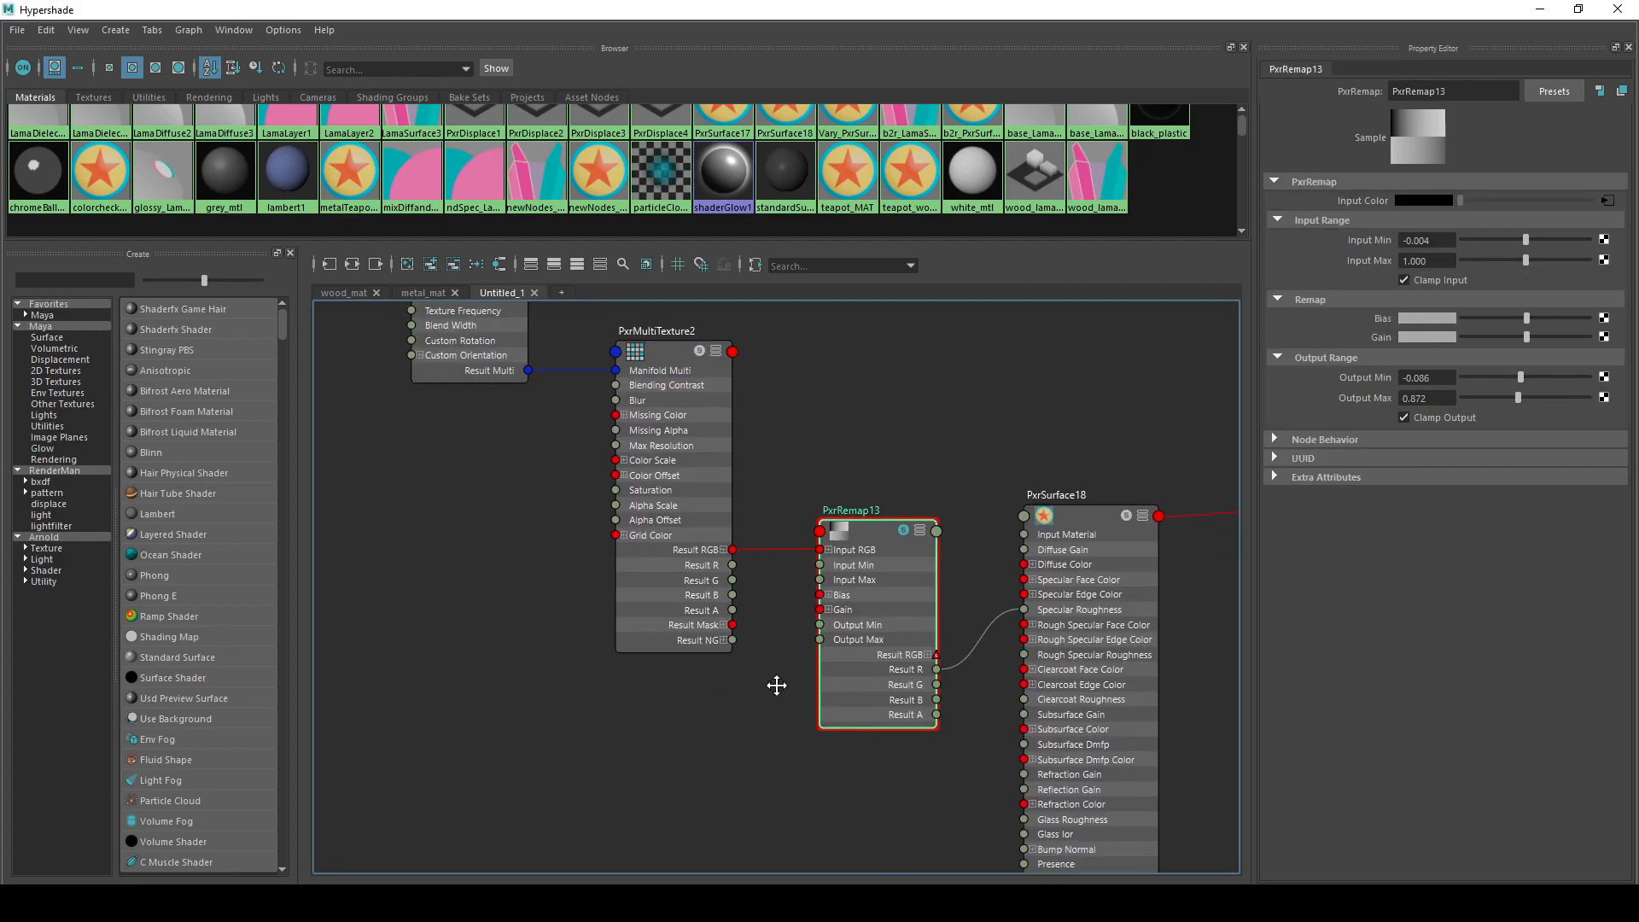
left_click(718, 418)
middle_click_drag(884, 585, 688, 468, "alt")
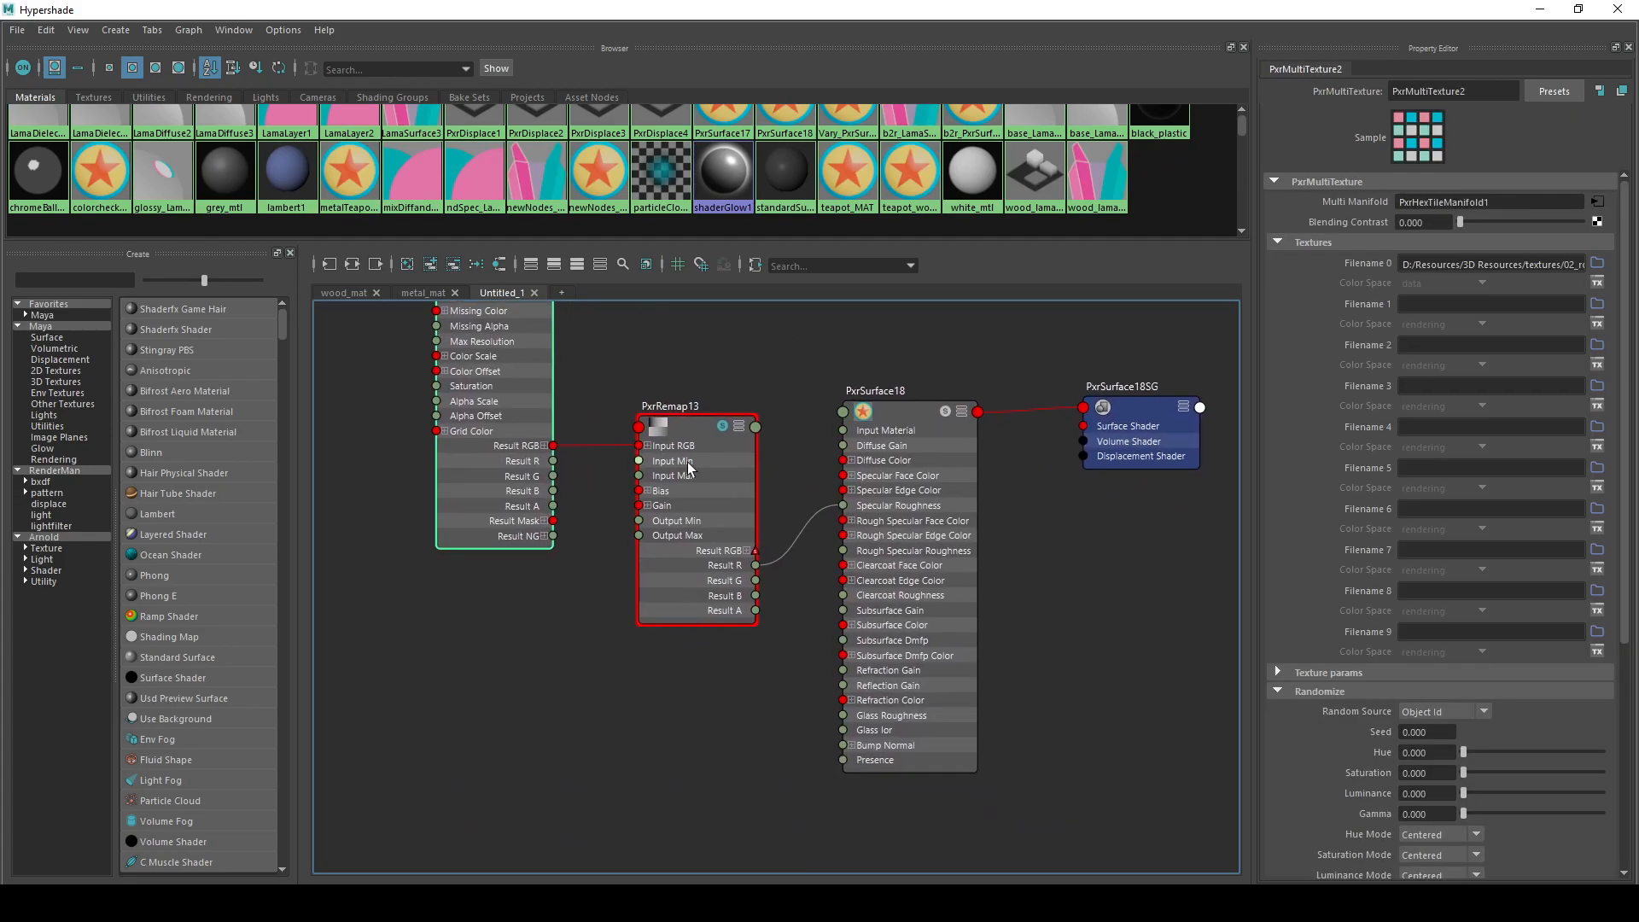
left_click(688, 469)
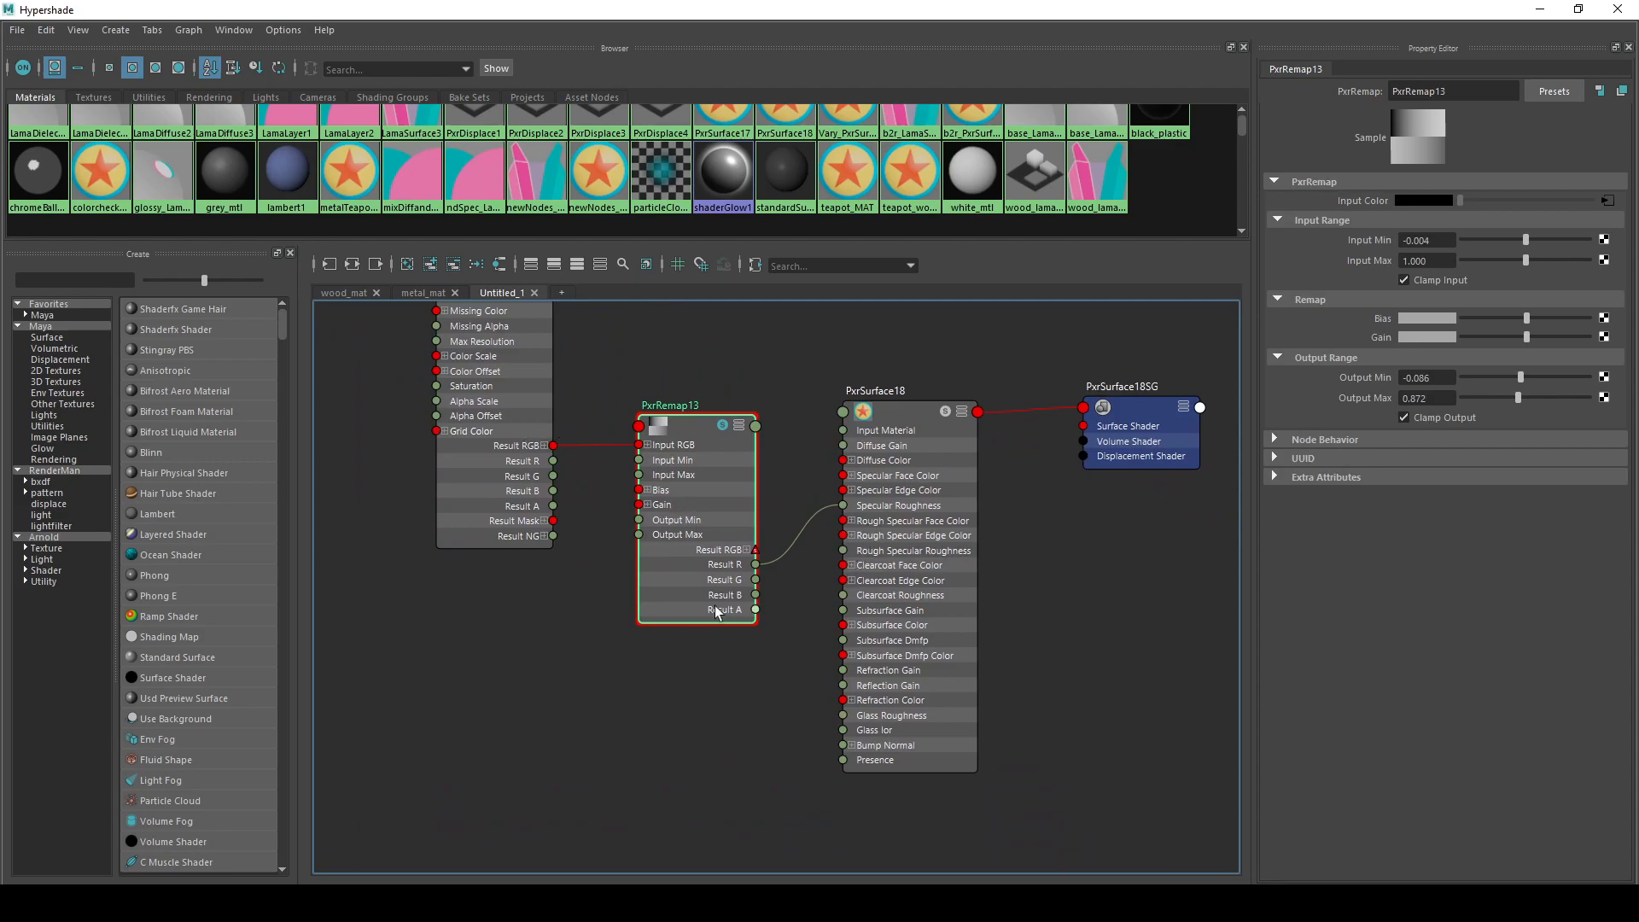
- Examine the PxrSurface18 node's attributes and its place in the complete shading network
left_click(910, 485)
scroll(1037, 556, "up", 2)
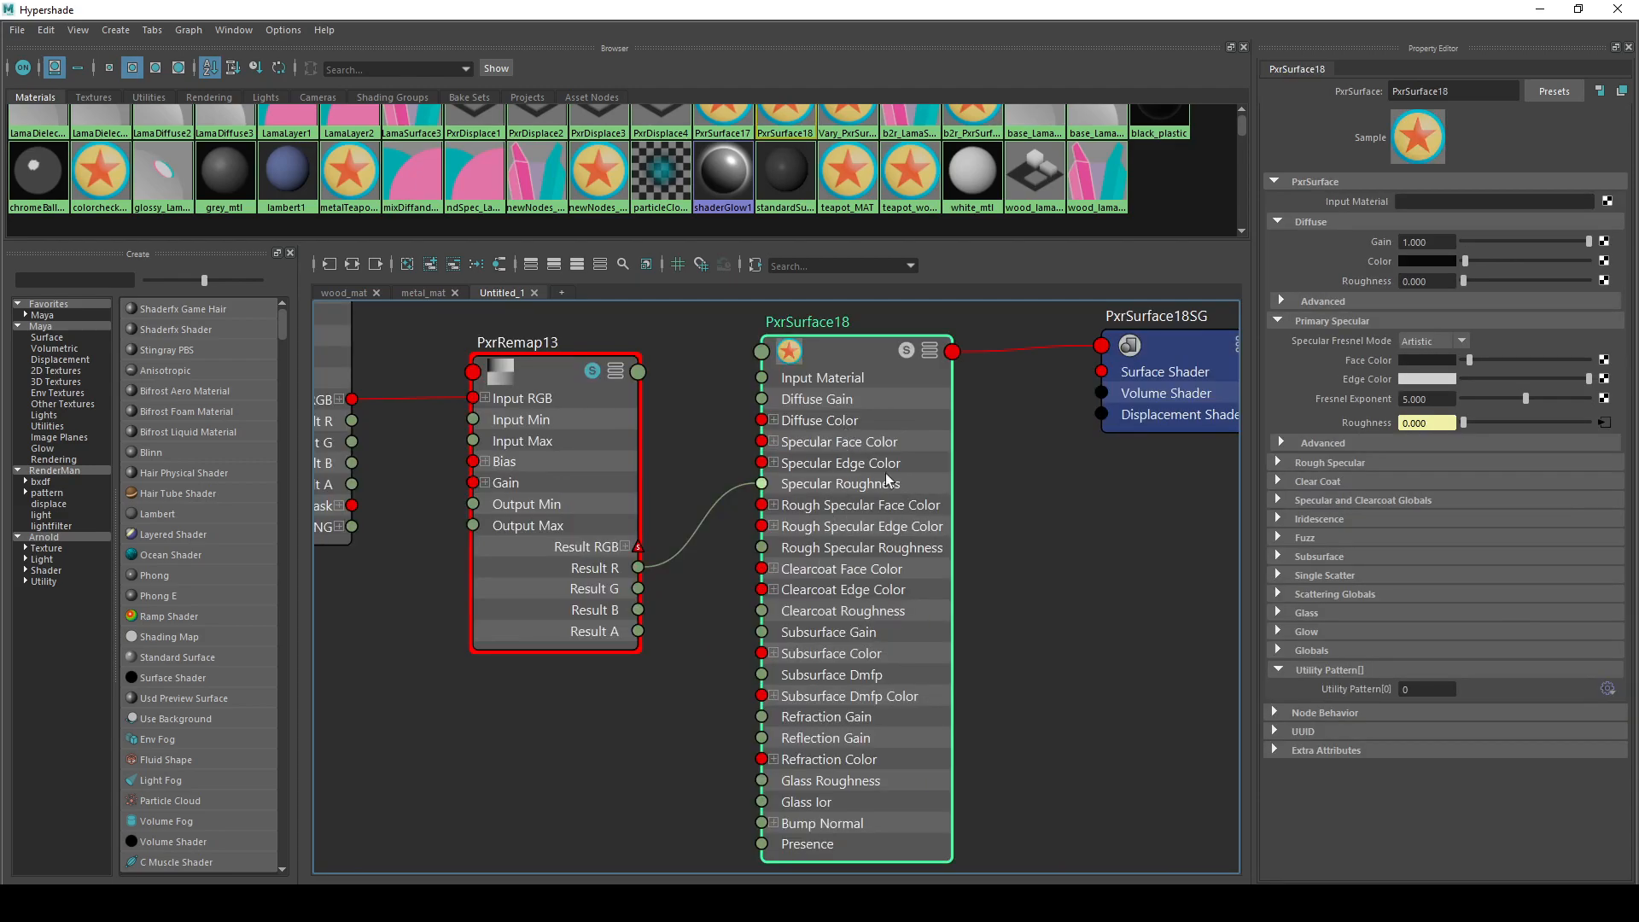
scroll(1057, 621, "down", 2)
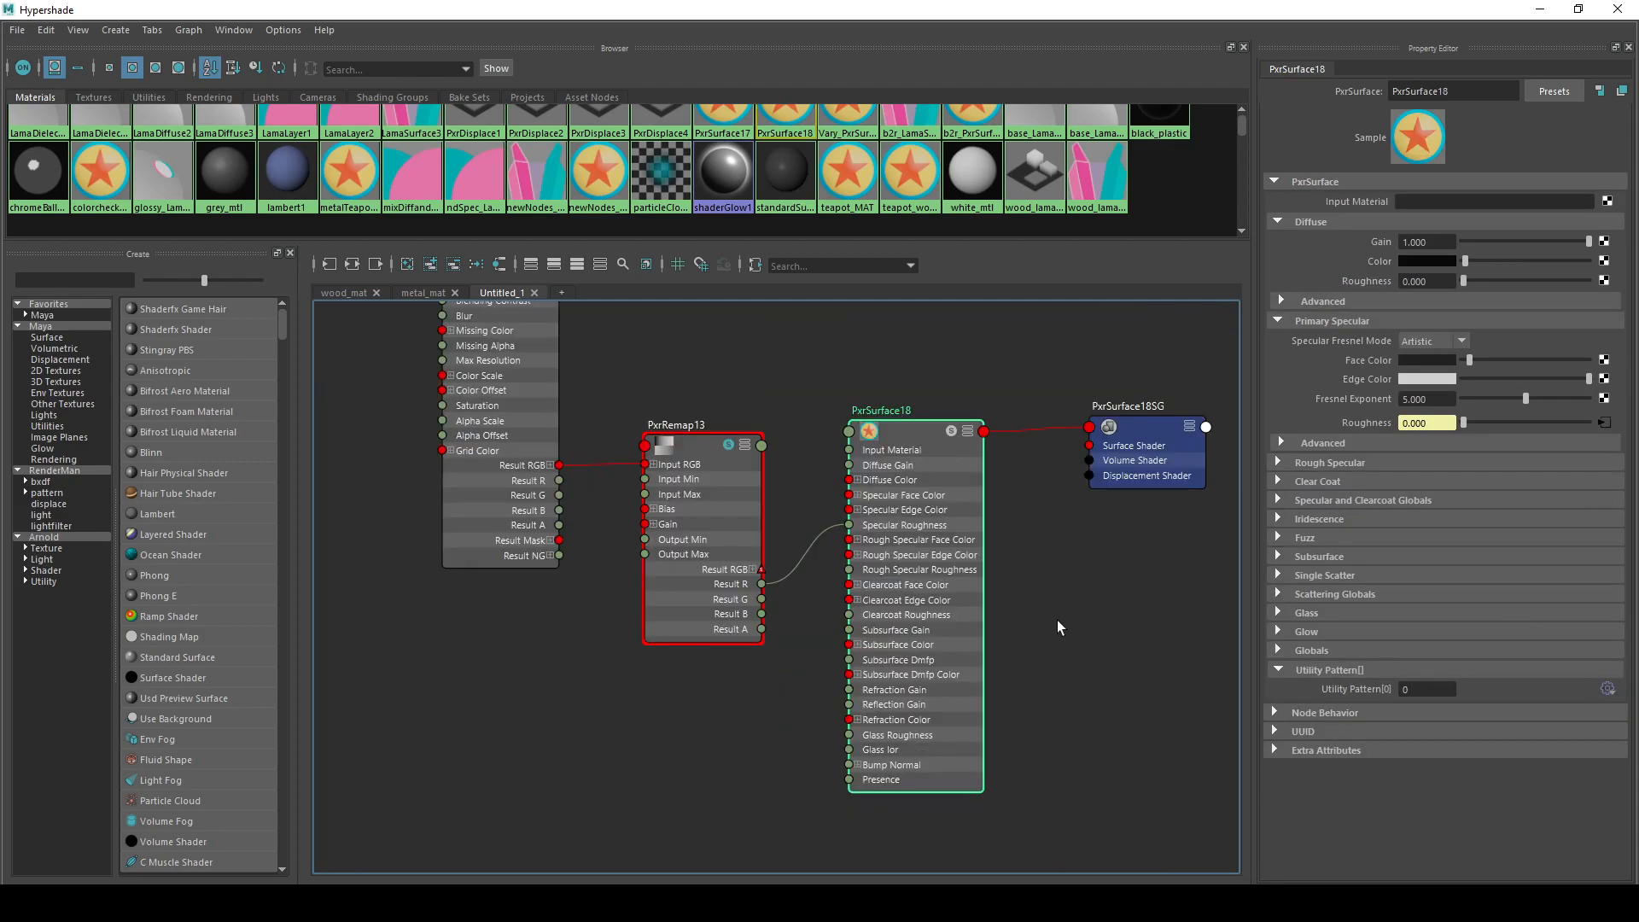
scroll(1072, 655, "down", 3)
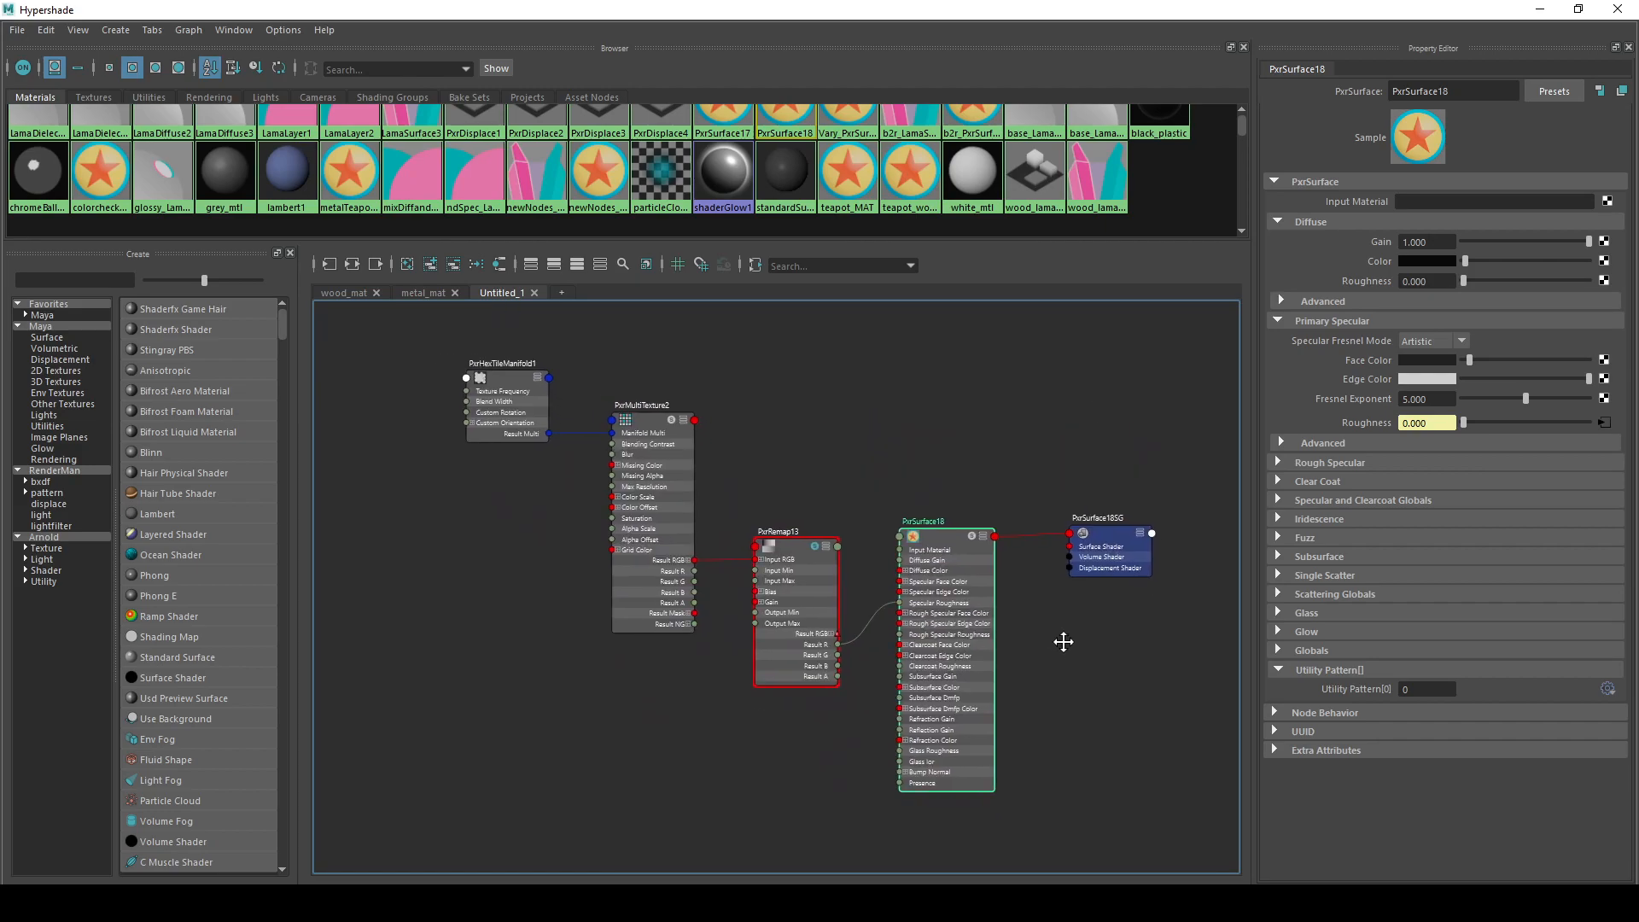
scroll(1059, 649, "up", 2)
mouse_move(1050, 652)
middle_mouse_down("alt")
mouse_move(1190, 663)
mouse_move(1086, 707)
mouse_move(1044, 664)
middle_mouse_up("alt")
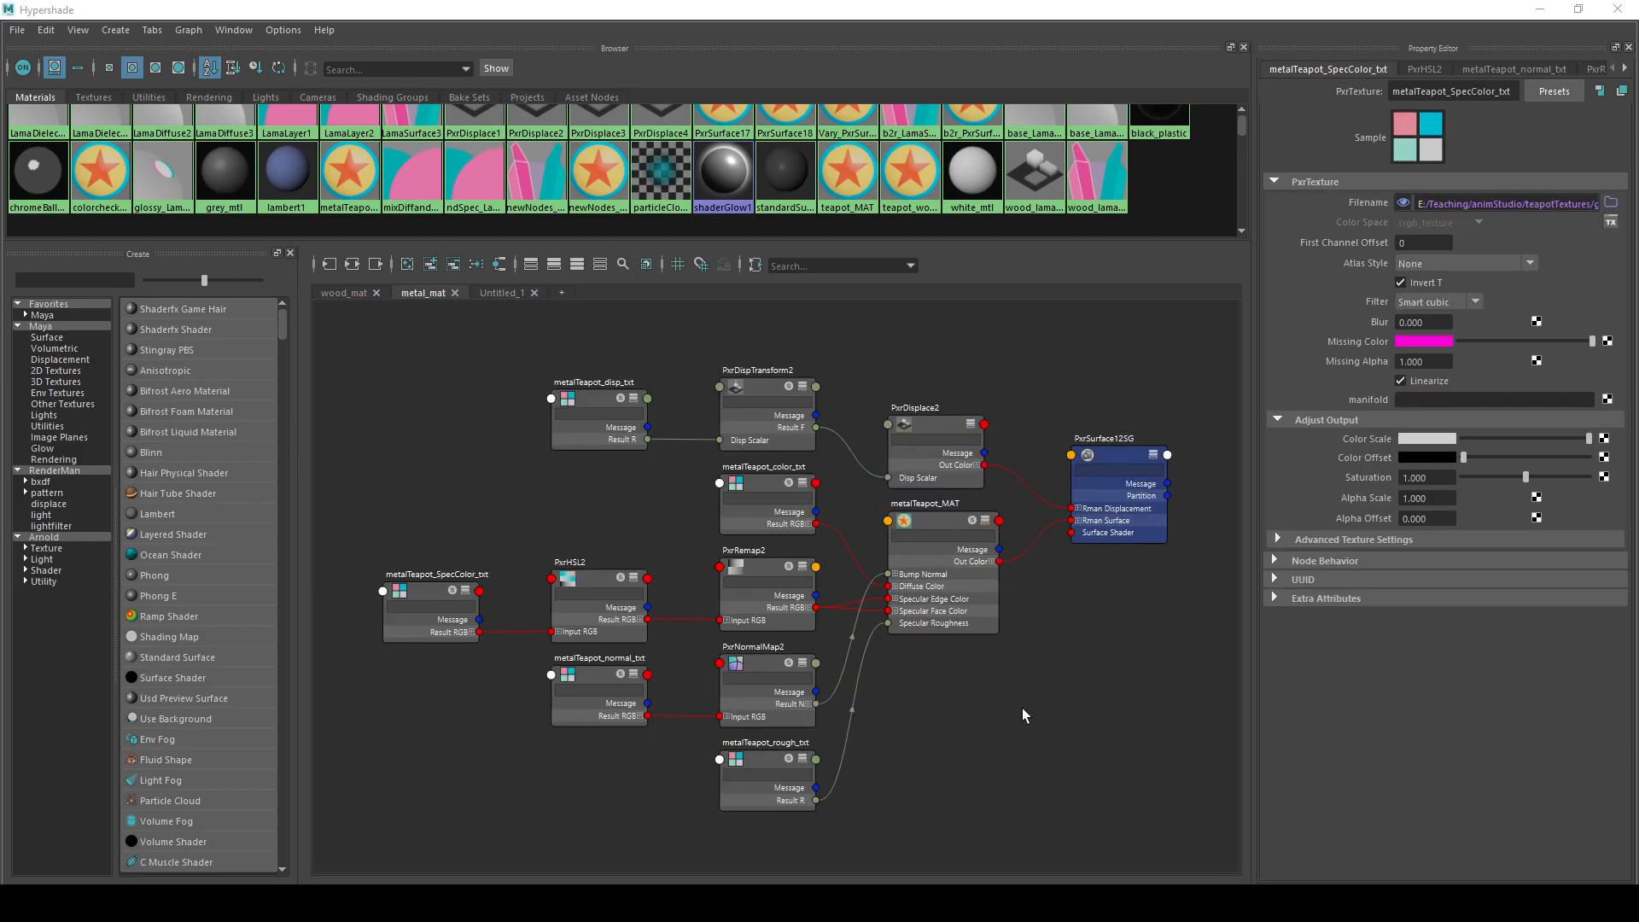
- Move the metalTeapot_MAT node lower in the metal_mat graph
left_click_drag(924, 532, 963, 663)
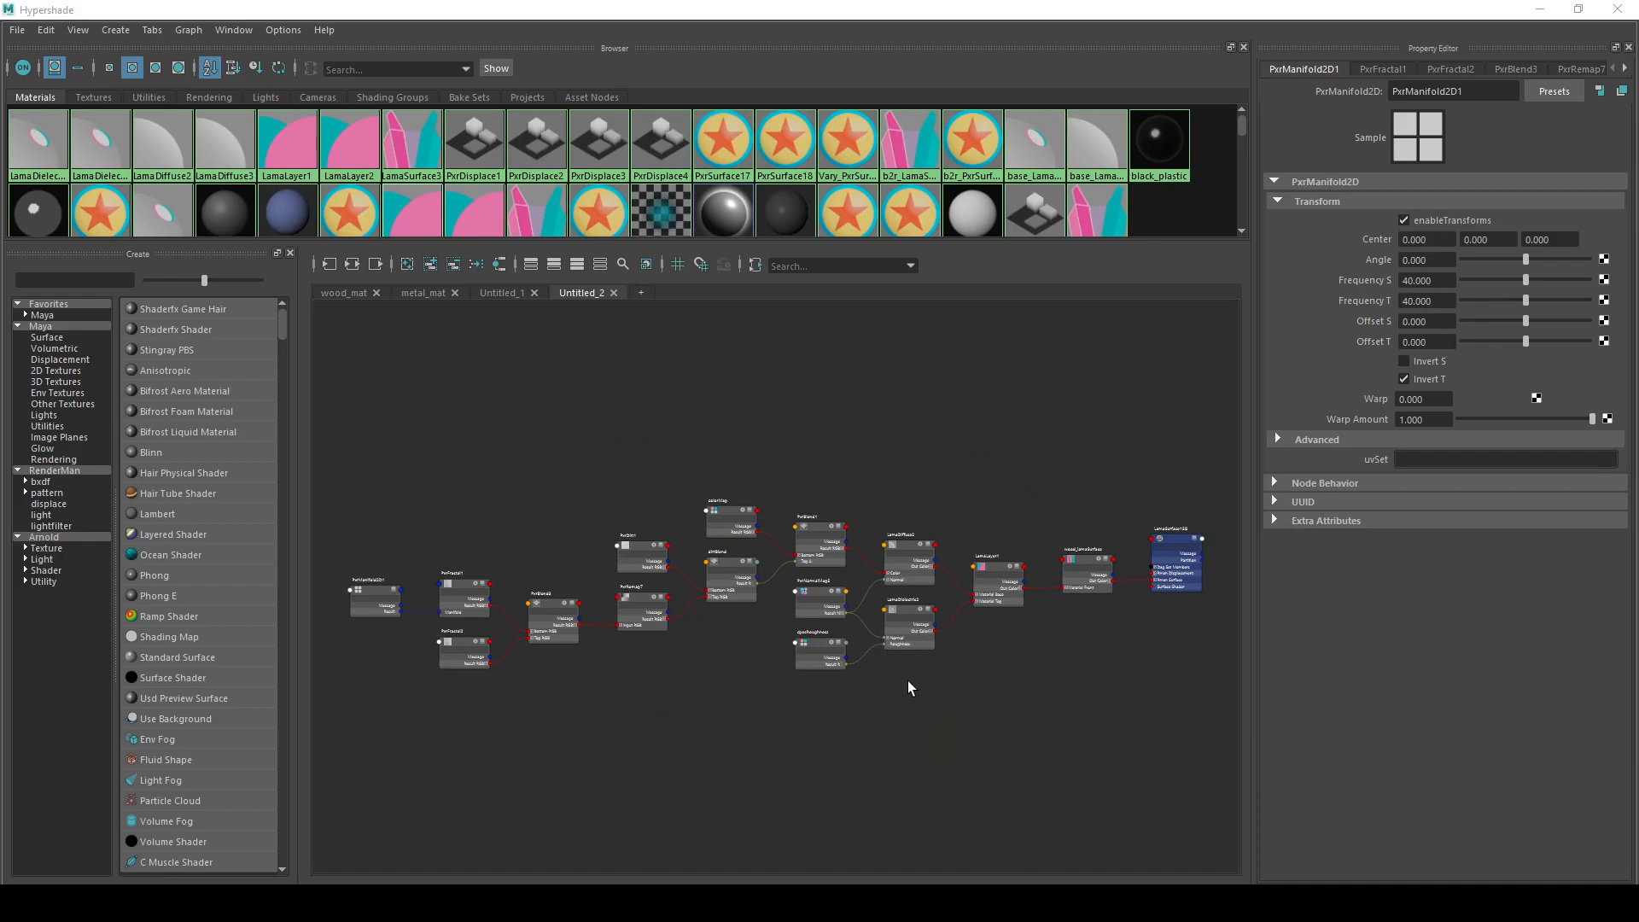
- Select the wood_lamaSurface node and shift it slightly toward its shading group in the wood network
scroll(924, 740, "up", 2)
scroll(1070, 703, "up", 1)
middle_click_drag(1084, 704, 736, 768, "alt")
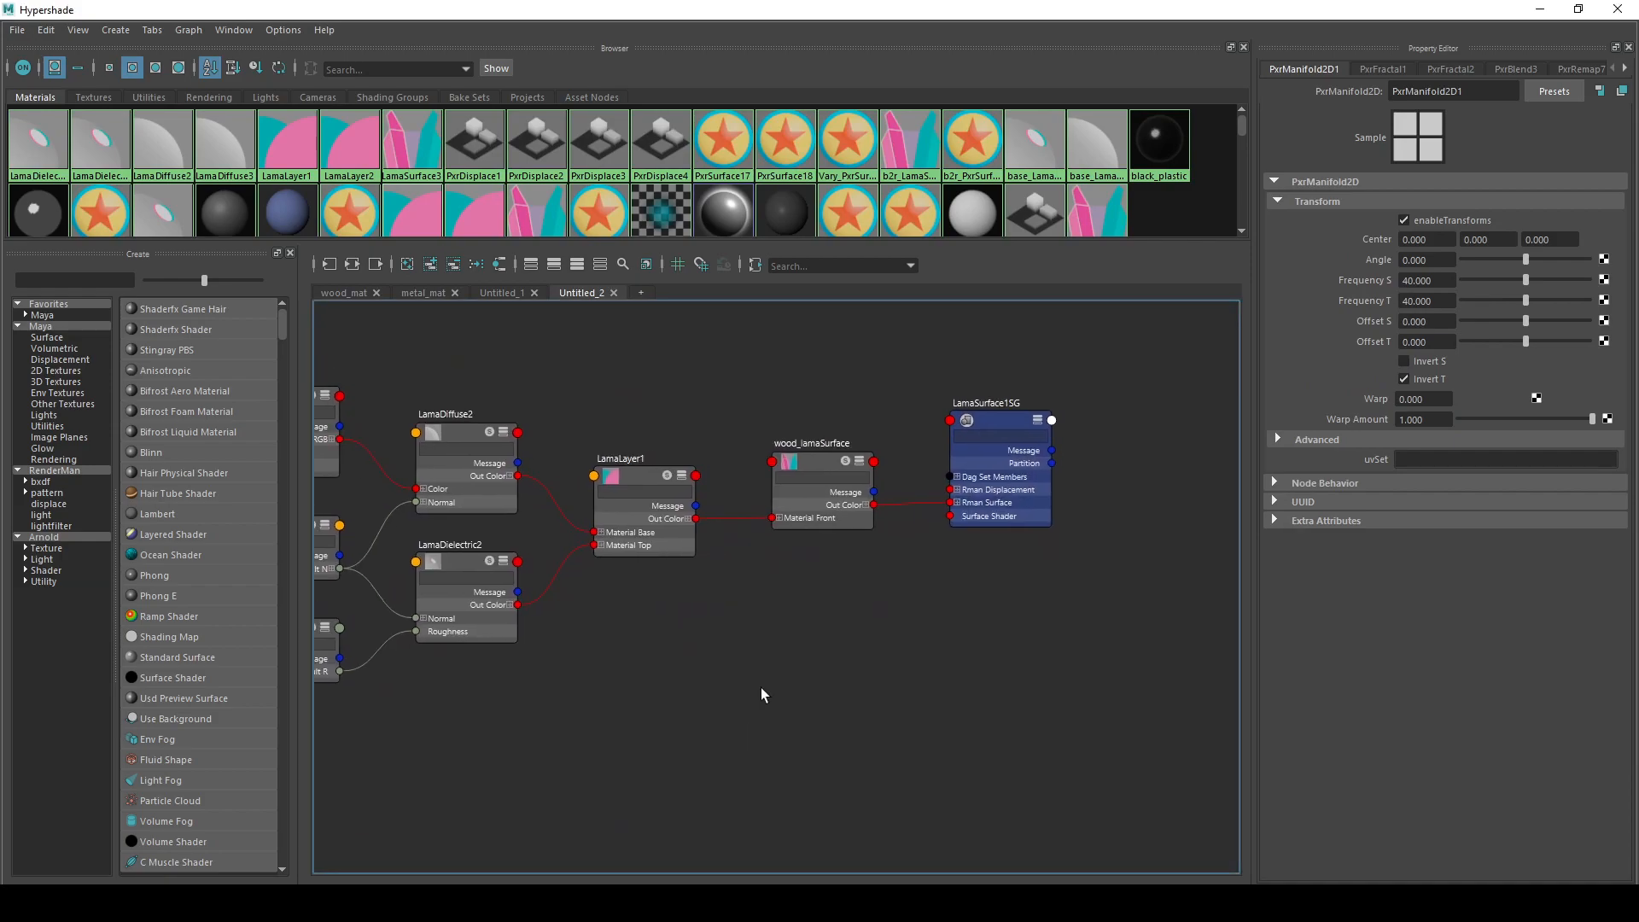
mouse_move(811, 461)
left_mouse_down()
mouse_move(761, 404)
mouse_move(720, 415)
mouse_move(817, 439)
mouse_move(808, 509)
mouse_move(824, 462)
left_mouse_up()
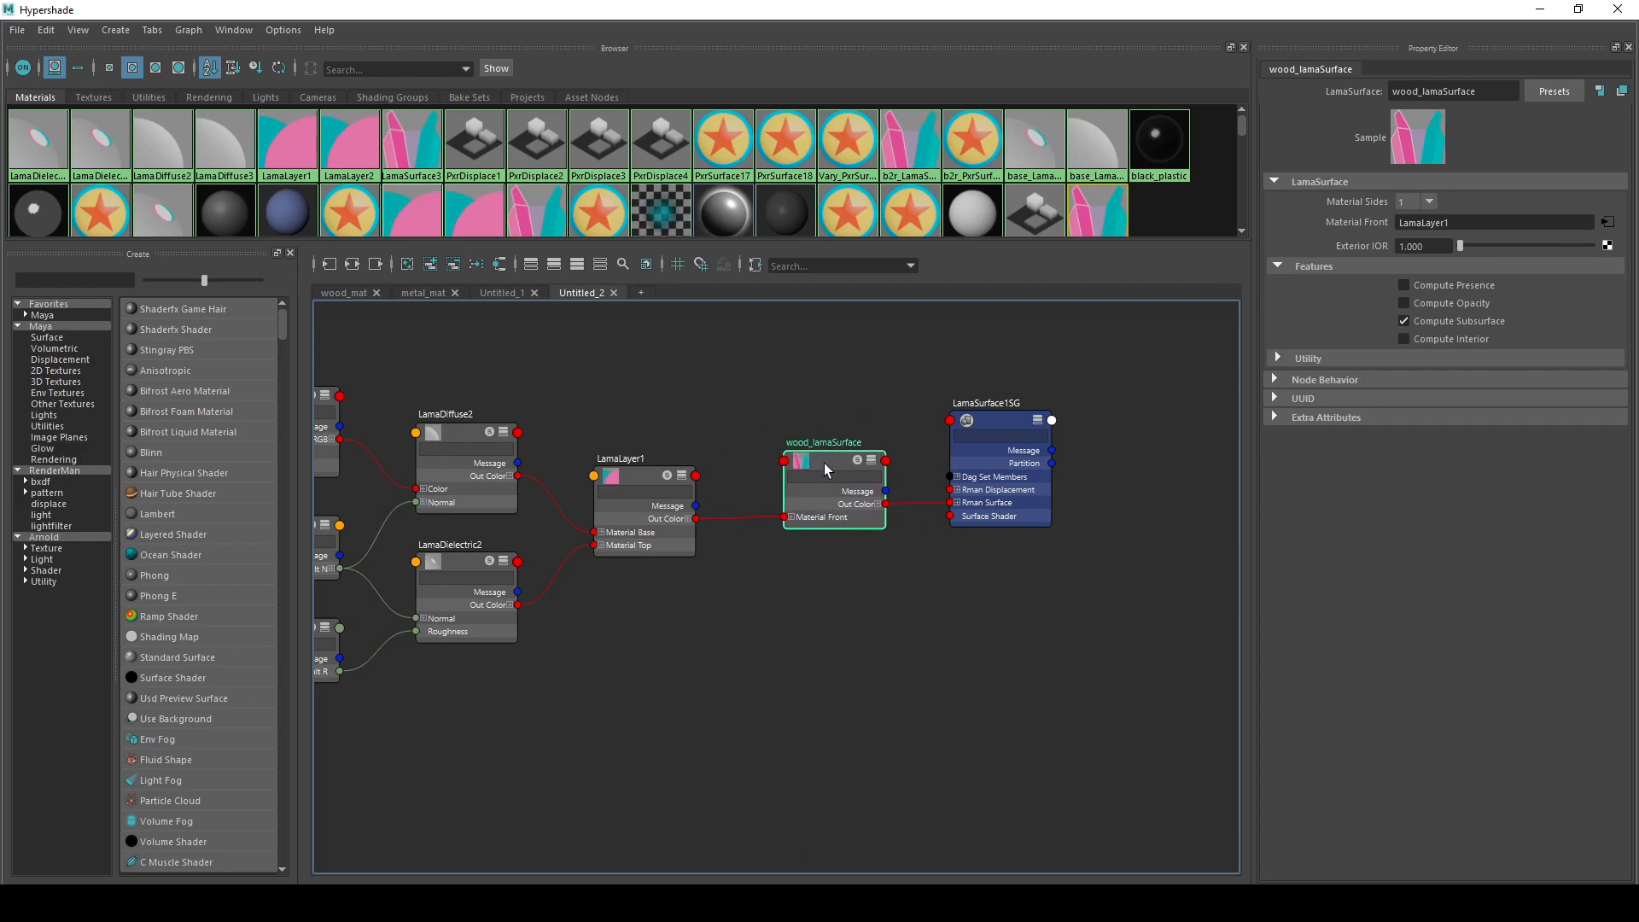
- Shift the LamaLayer1 node slightly toward the LamaDiffuse2 and LamaDielectric2 nodes
middle_click_drag(786, 602, 1108, 623, "alt")
scroll(1044, 623, "down", 3)
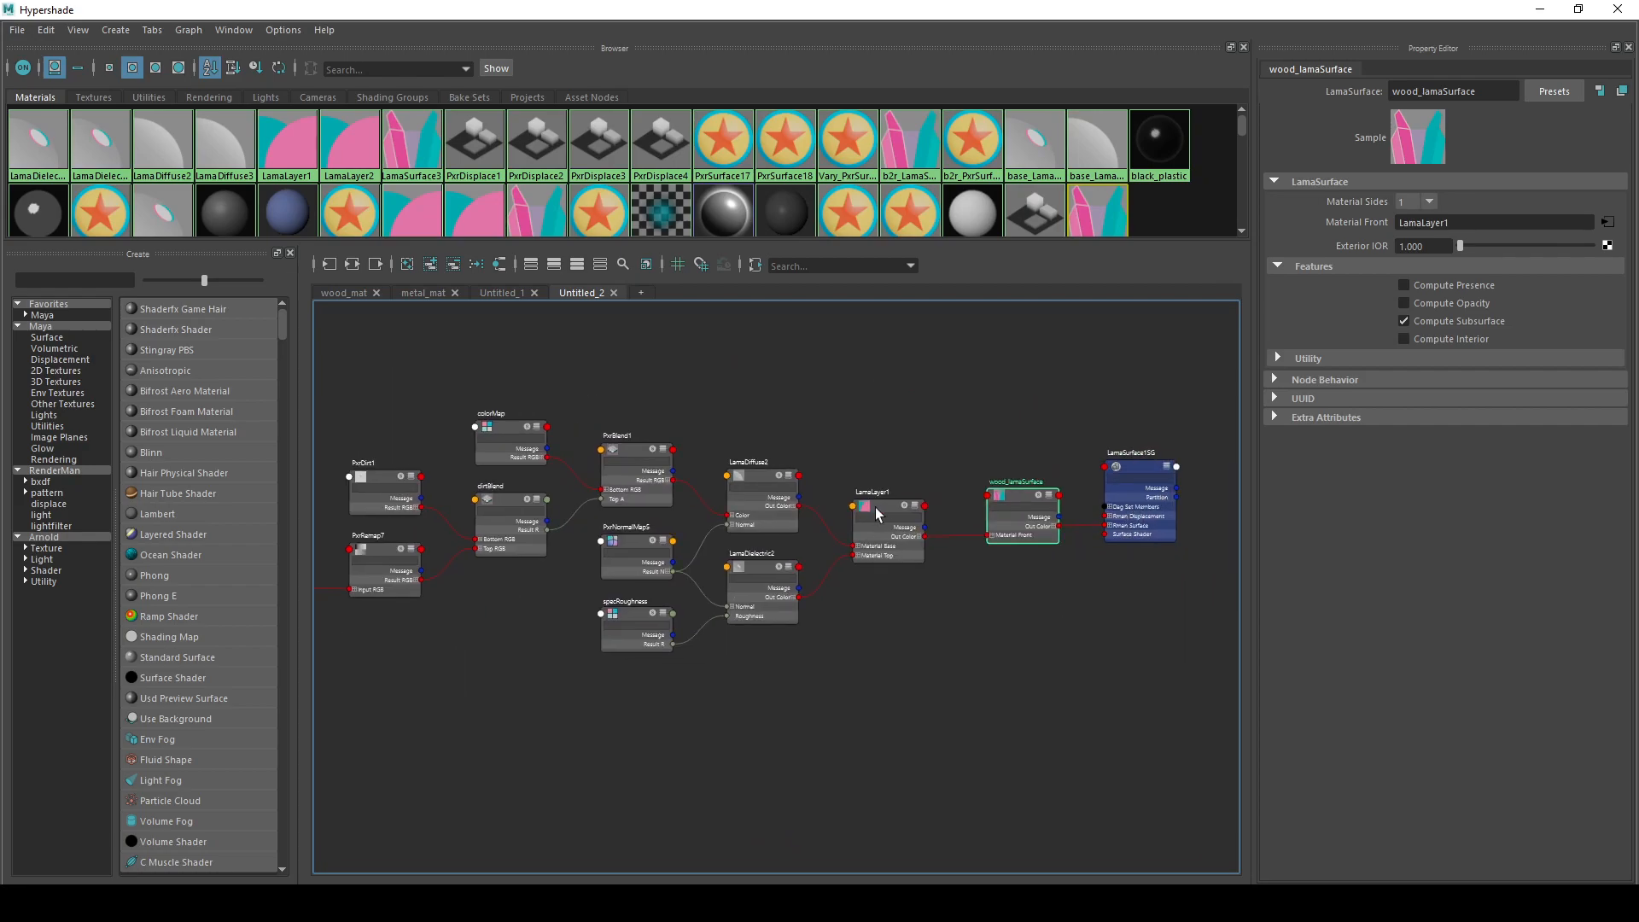
left_click(965, 511)
left_click_drag(871, 471, 869, 485)
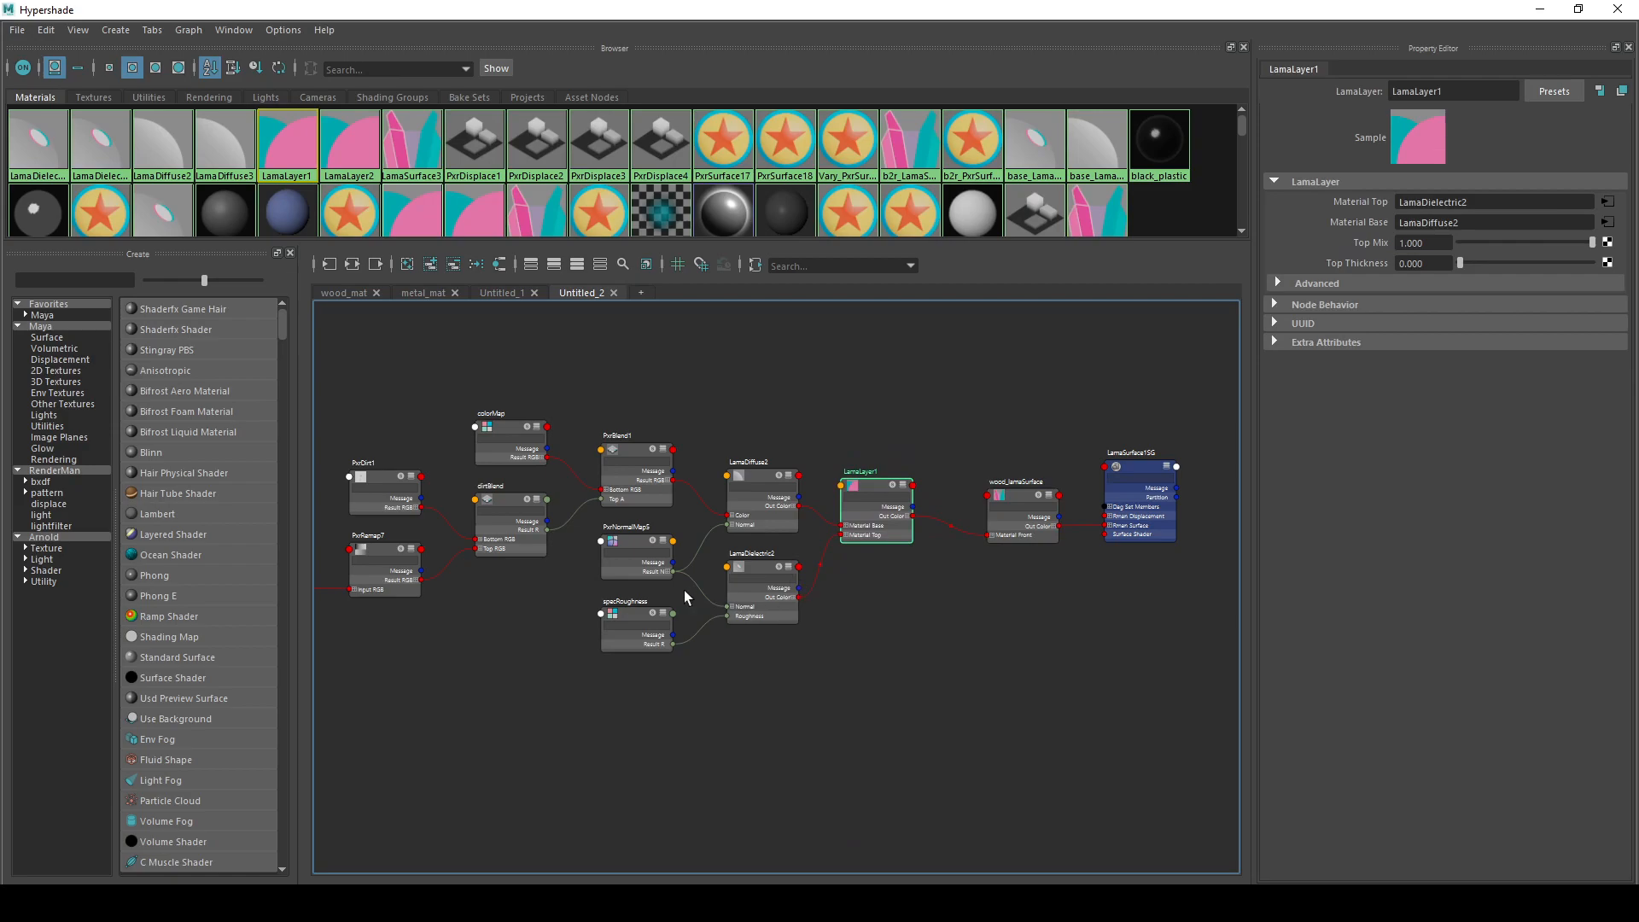
- Examine the connections of the layered wood network and the settings of its PxrNormalMap5 node
middle_click_drag(903, 711, 1186, 728, "alt")
middle_click_drag(701, 755, 689, 724, "alt")
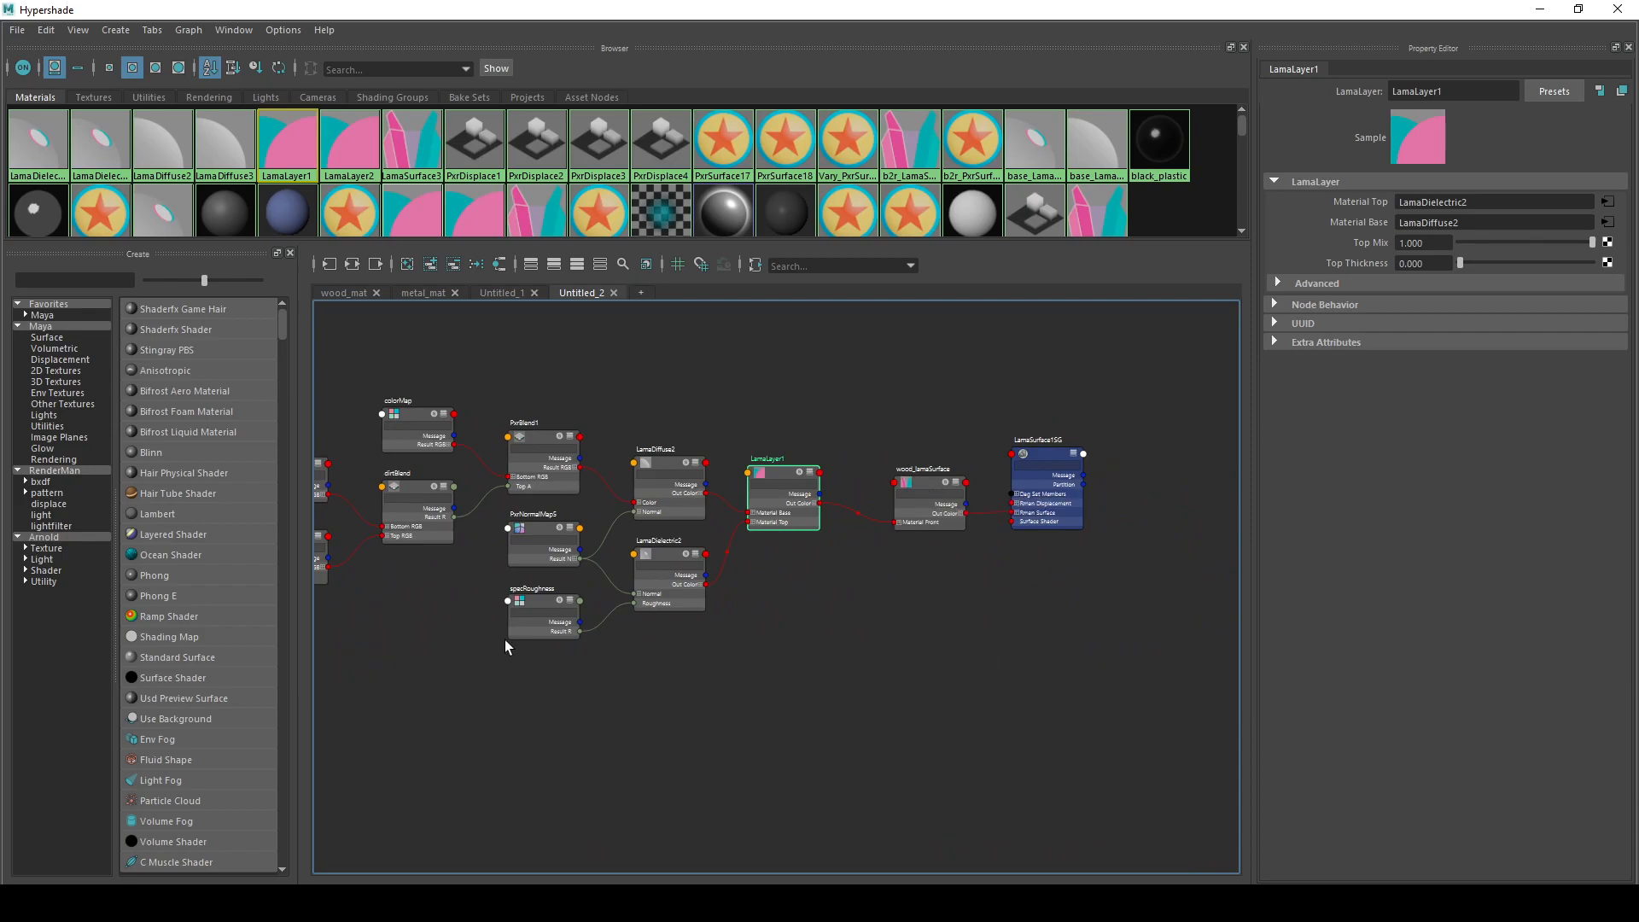
scroll(827, 613, "up", 1)
middle_click_drag(925, 585, 804, 702, "alt")
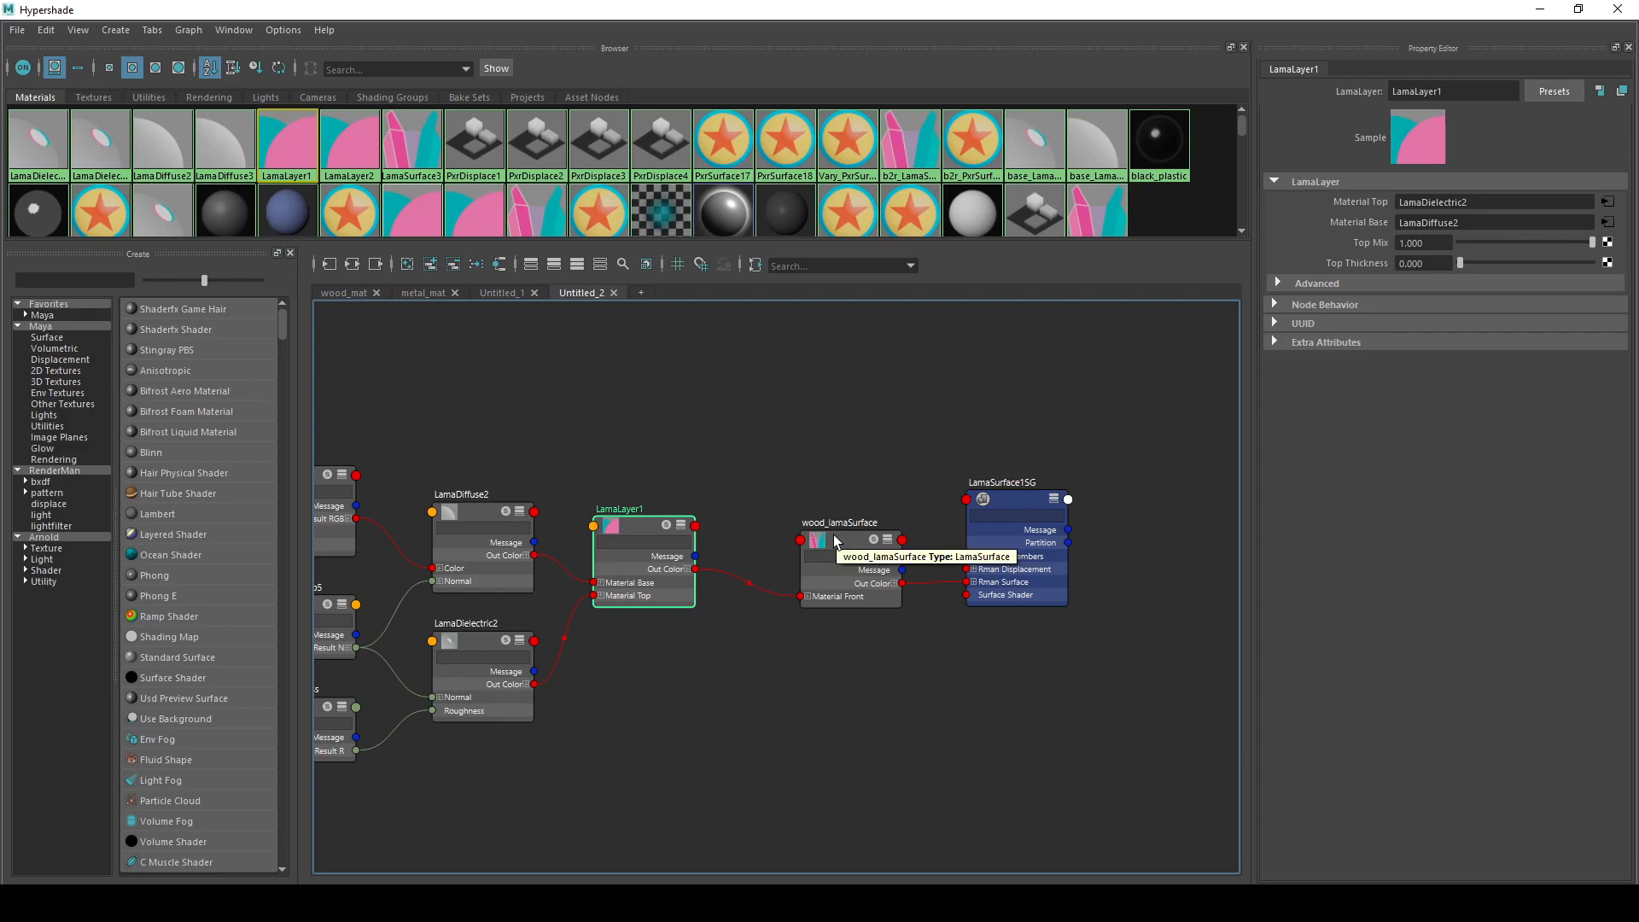
middle_click_drag(682, 792, 1013, 771, "alt")
mouse_move(621, 581)
left_mouse_down()
mouse_move(563, 589)
mouse_move(618, 585)
left_mouse_up()
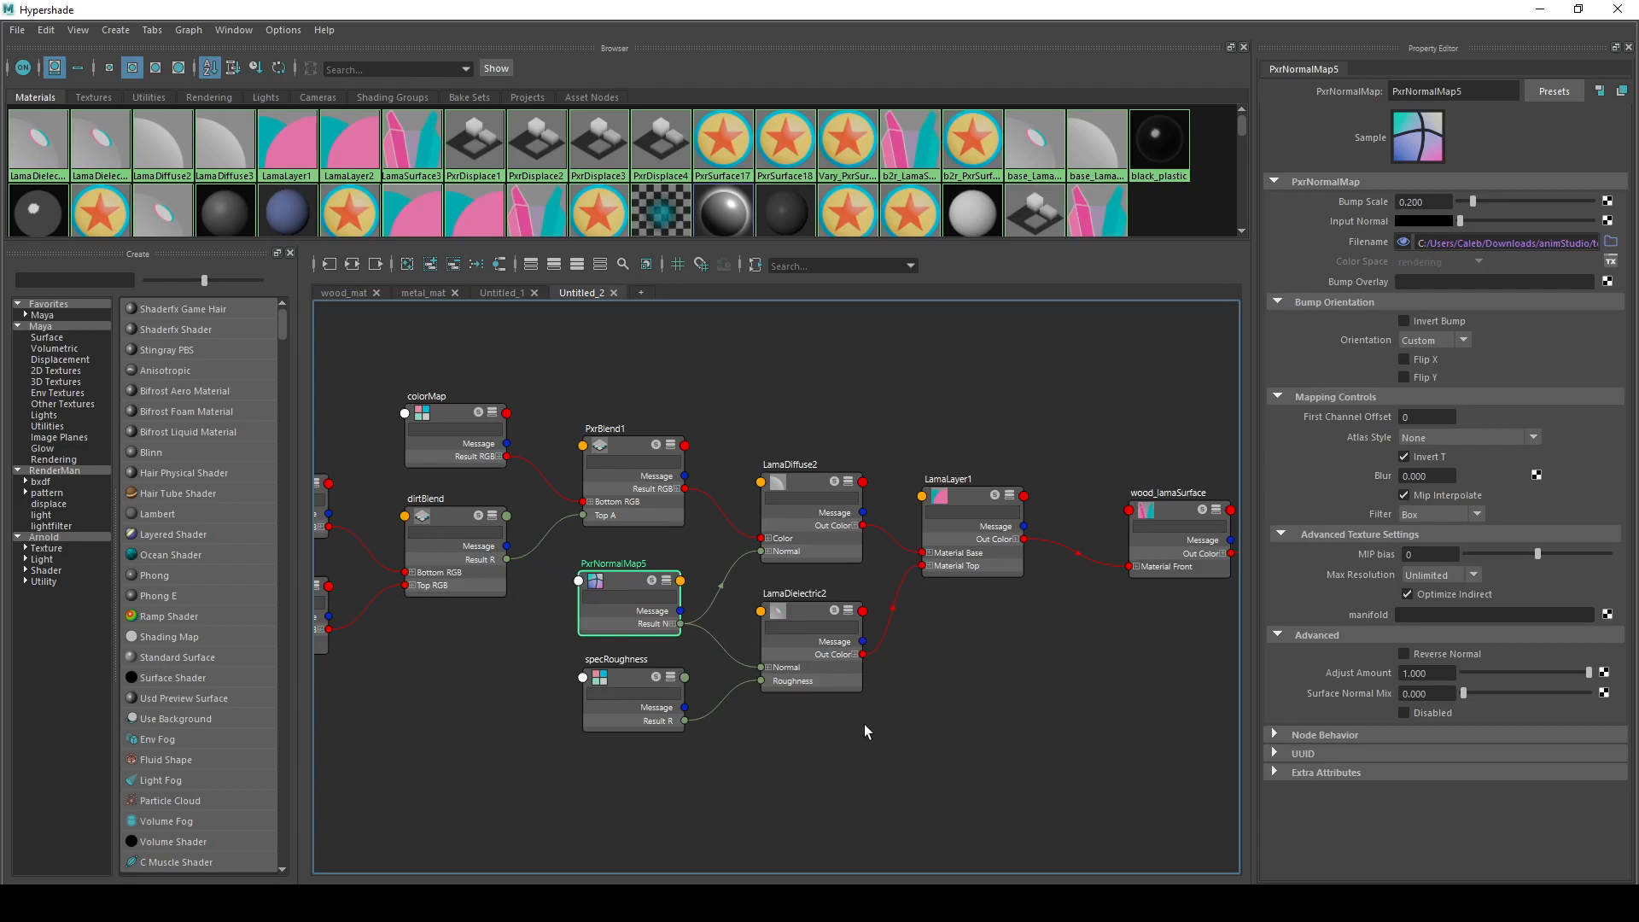
middle_click_drag(1085, 698, 922, 666, "alt")
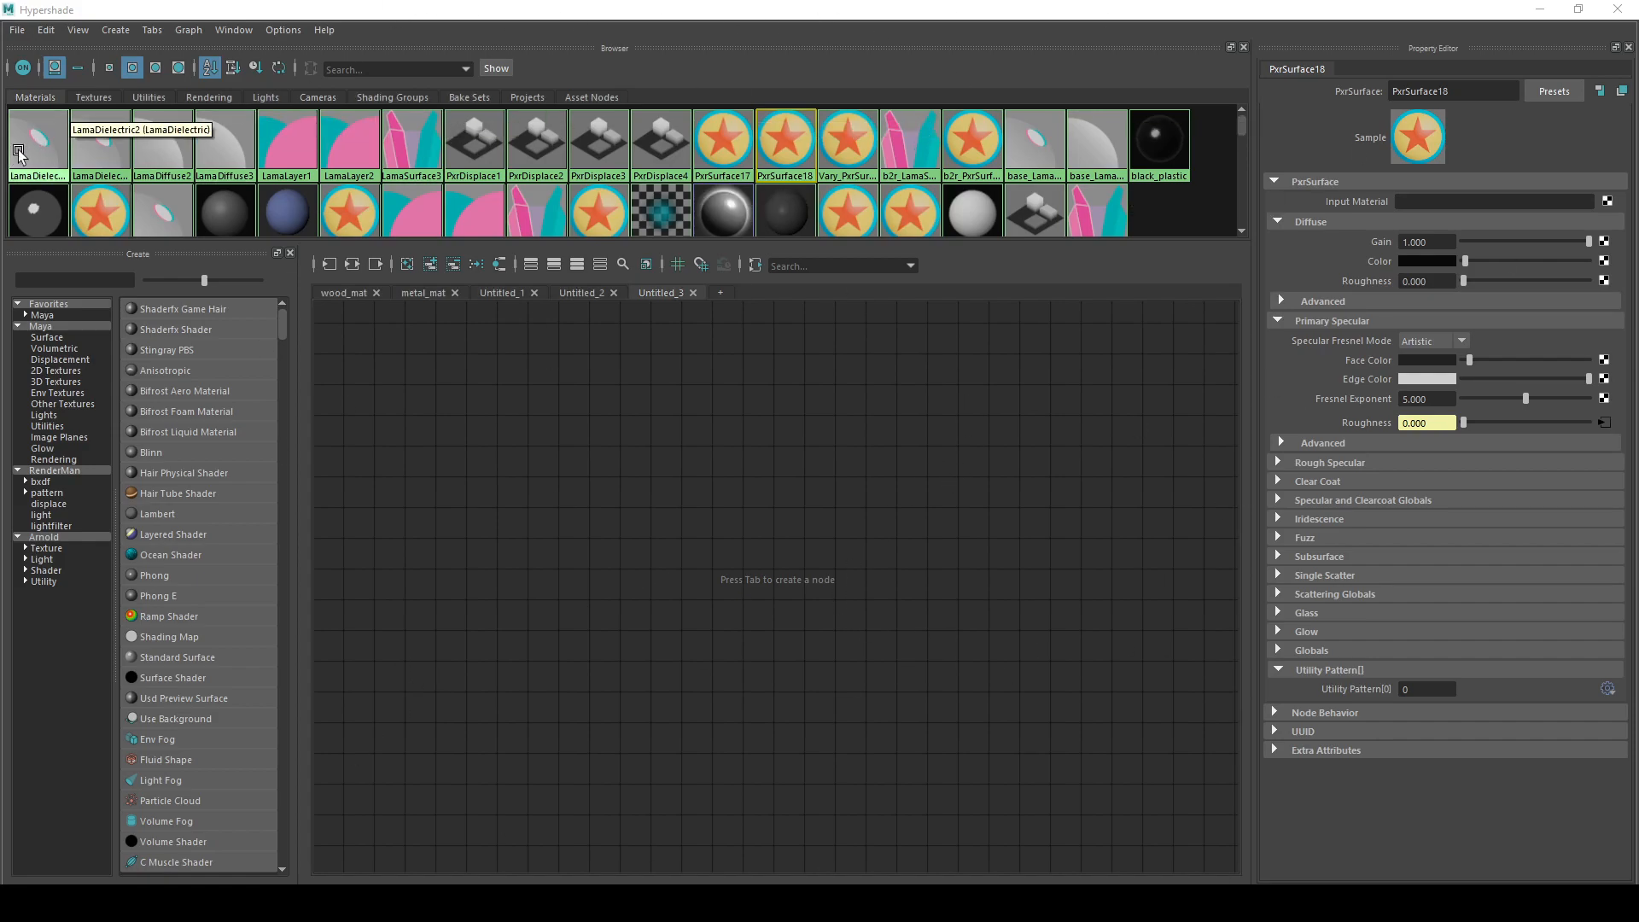
- Browse the scene's existing nodes by category, from Materials through Asset Nodes, and return to Utilities
scroll(725, 164, "down", 1)
scroll(735, 167, "up", 1)
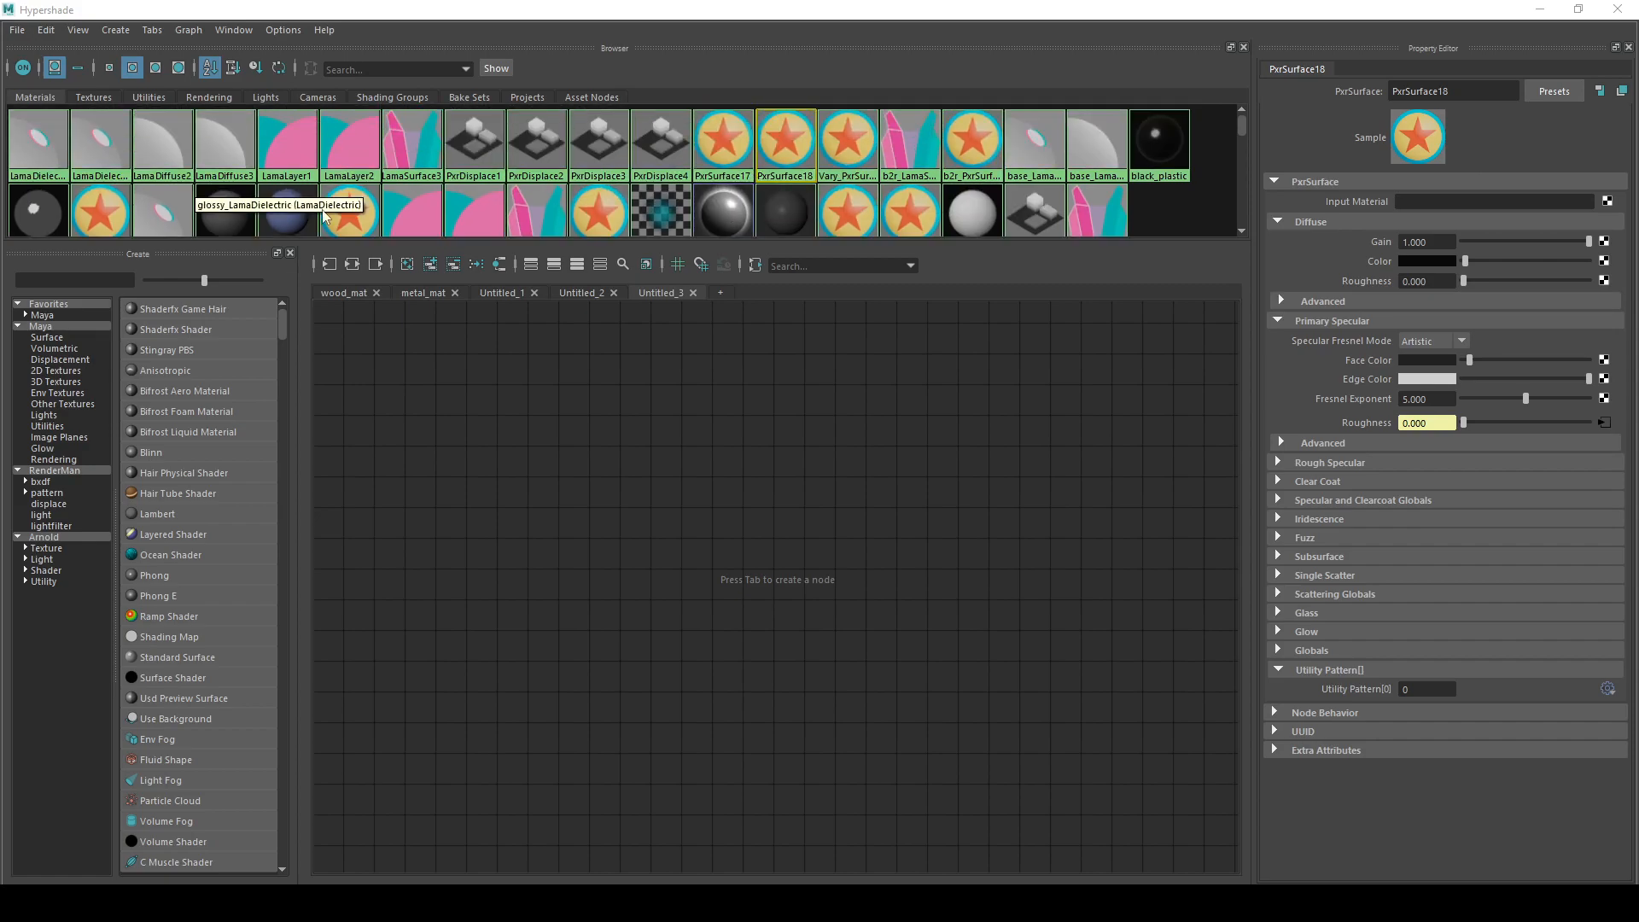
left_click(86, 97)
left_click(145, 97)
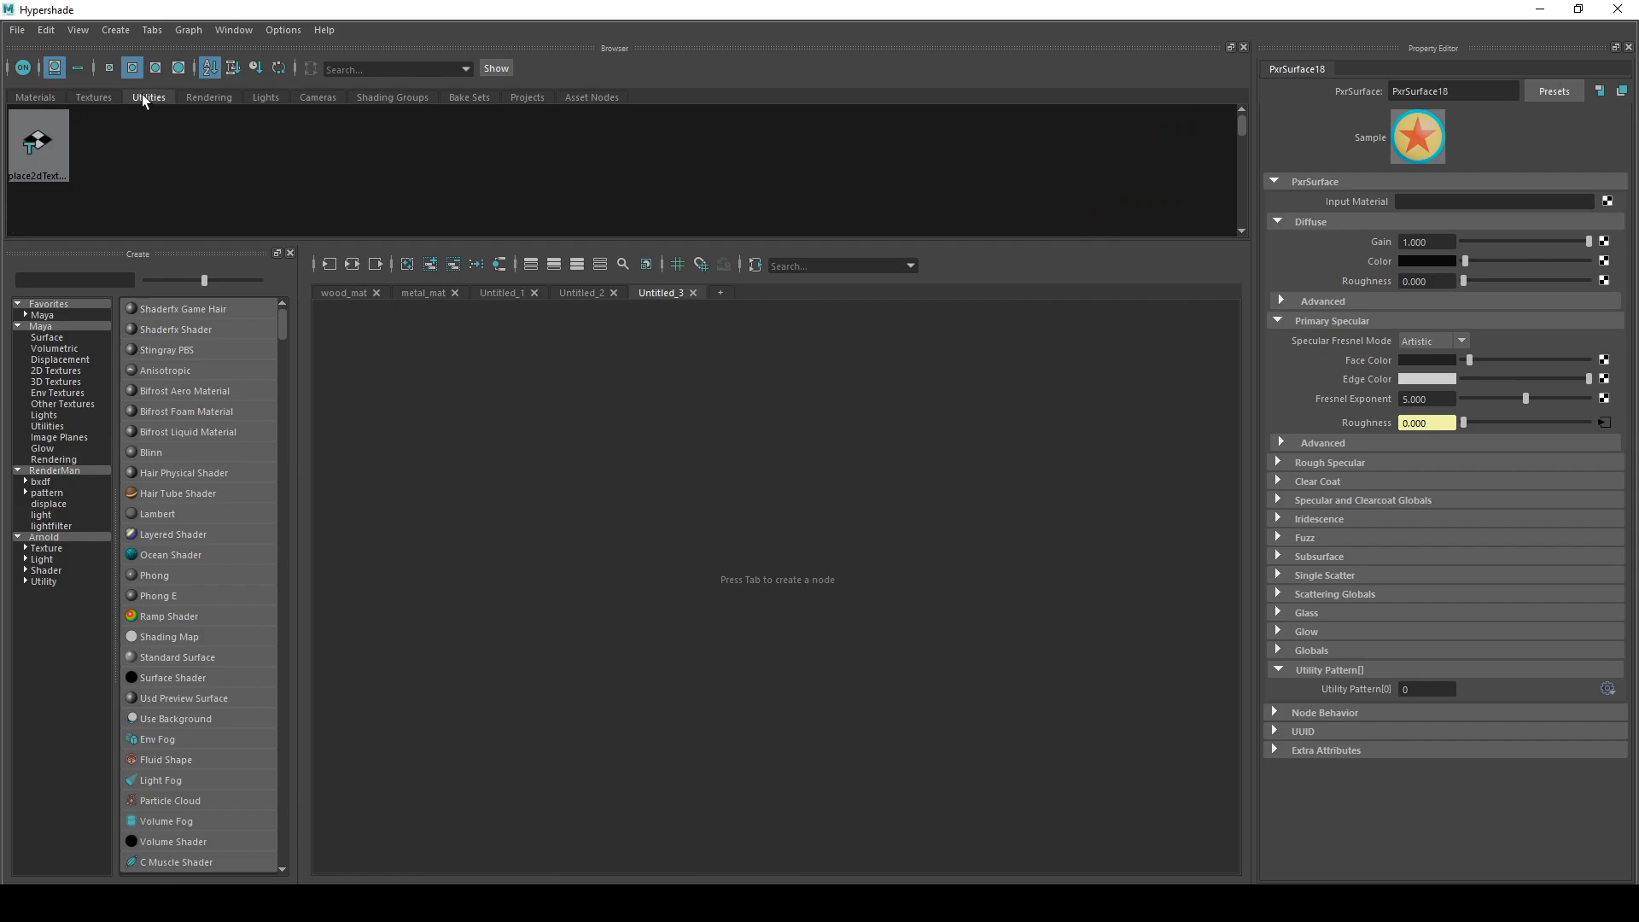
left_click(209, 97)
left_click(254, 95)
left_click(319, 94)
left_click(413, 99)
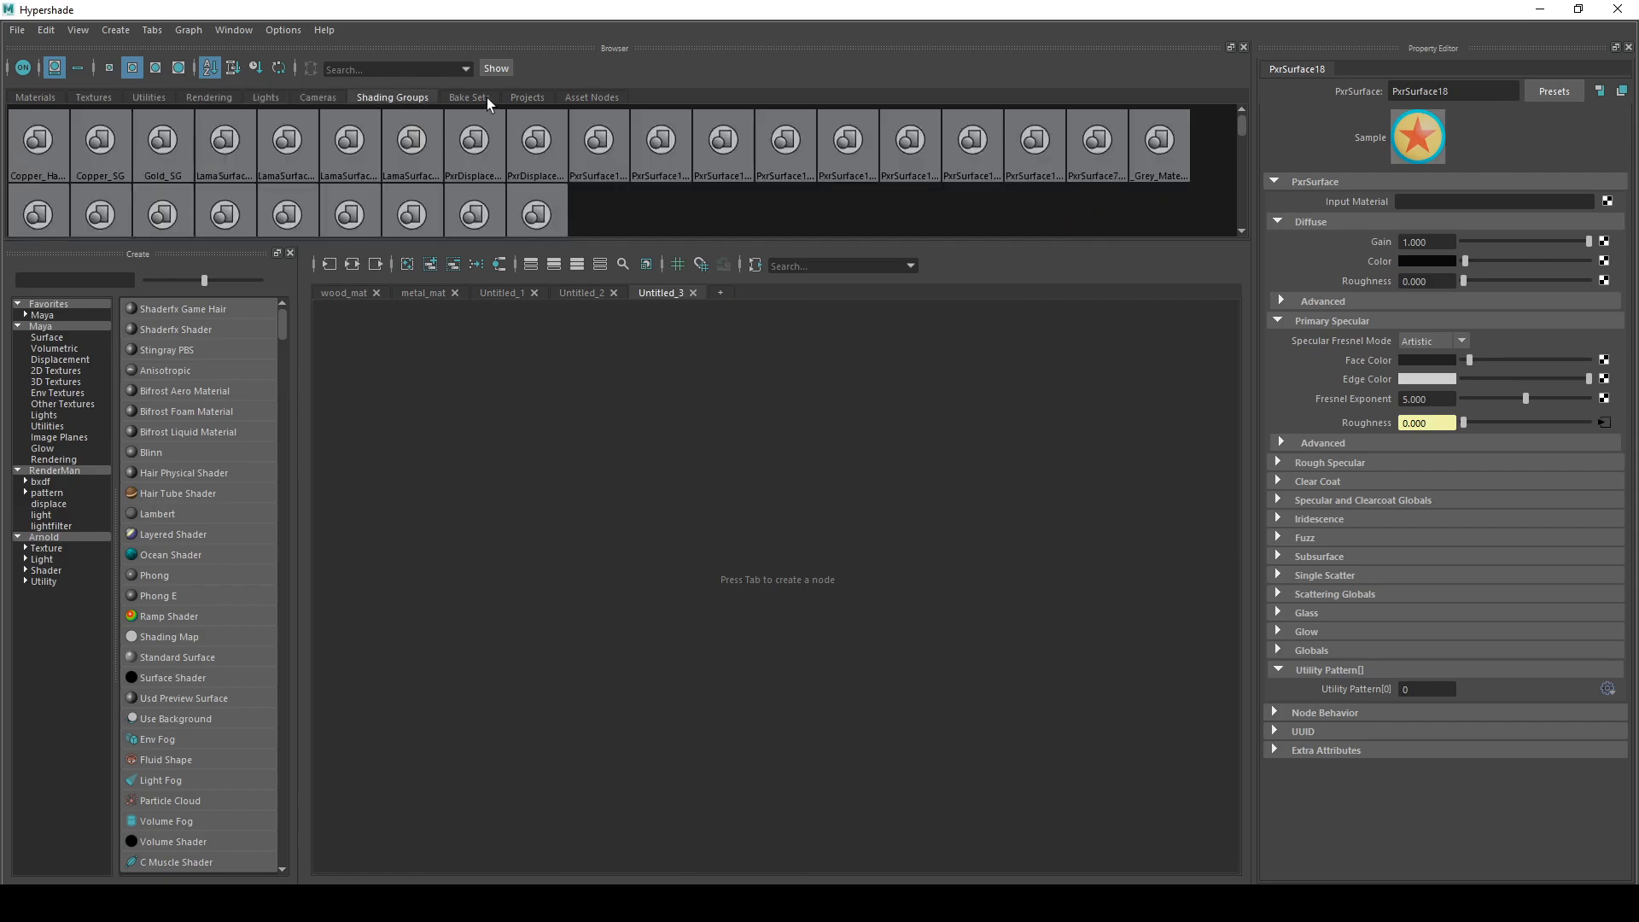
left_click(487, 98)
left_click(535, 99)
left_click(598, 100)
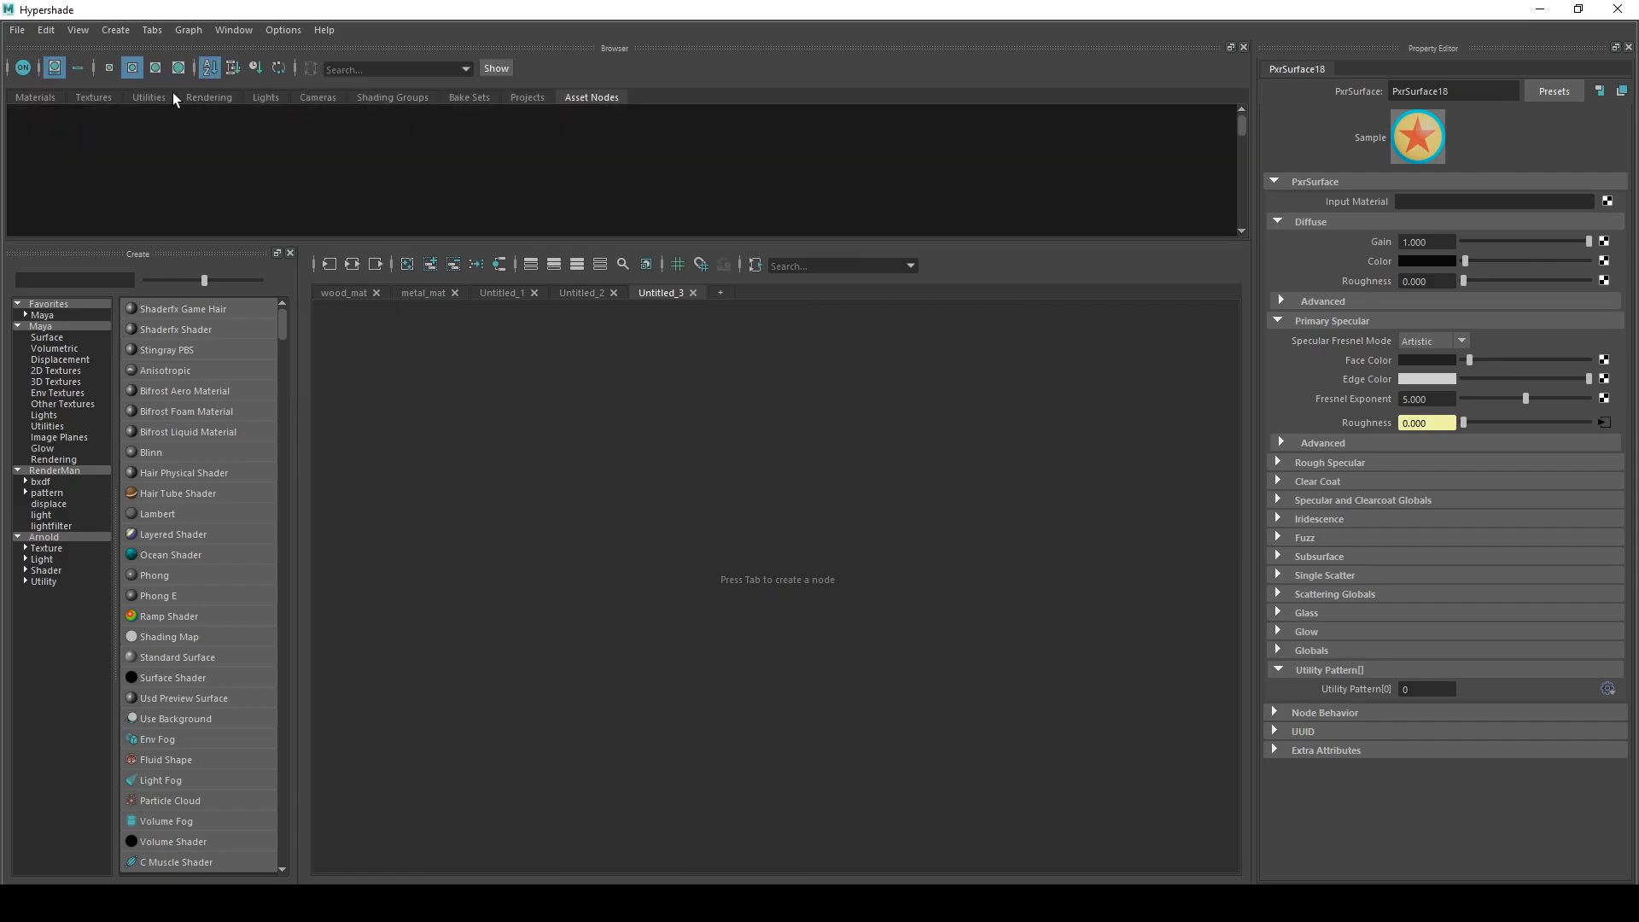
left_click(150, 97)
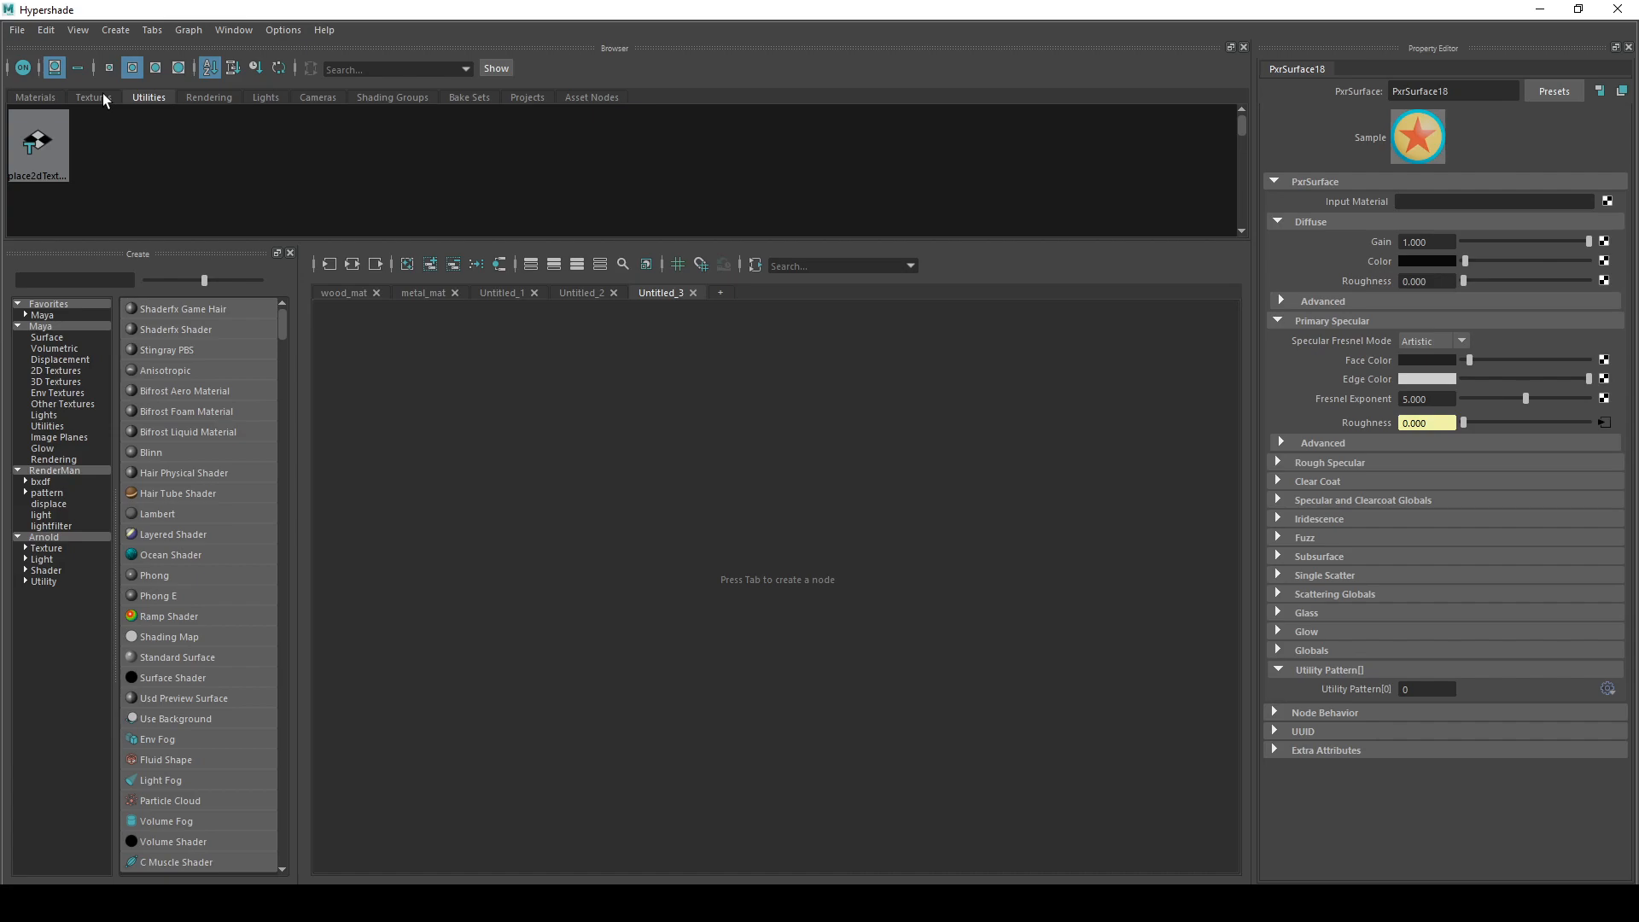
- Review the scene's Materials, Textures and Utilities nodes again, and hide the Hypershade to show the teapot scene
left_click(38, 96)
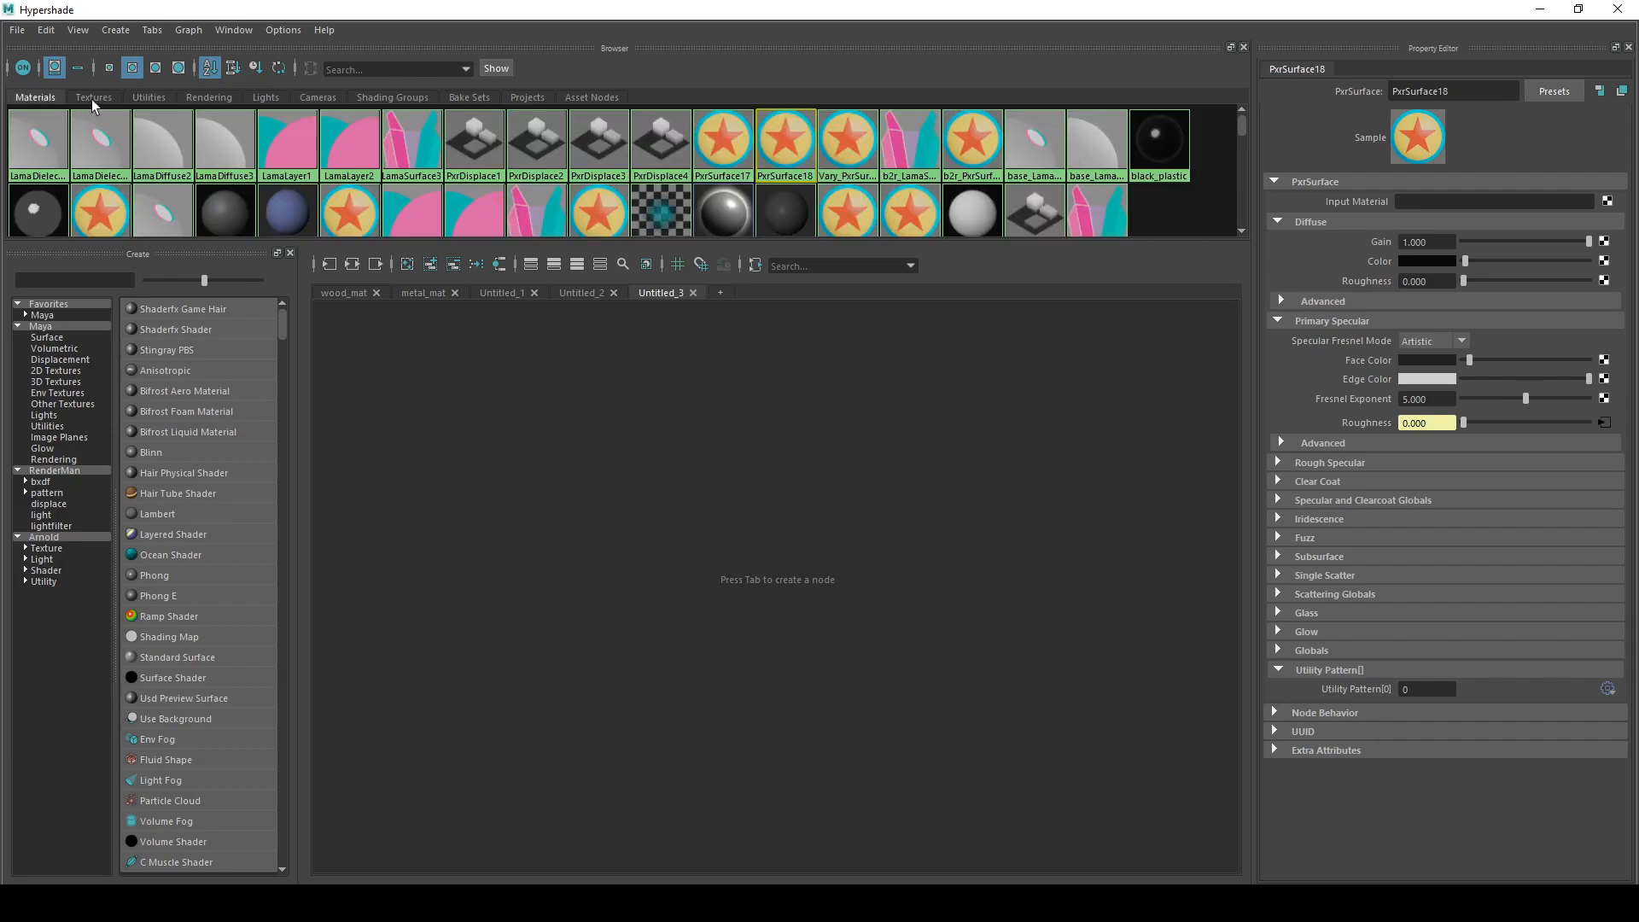
left_click(97, 100)
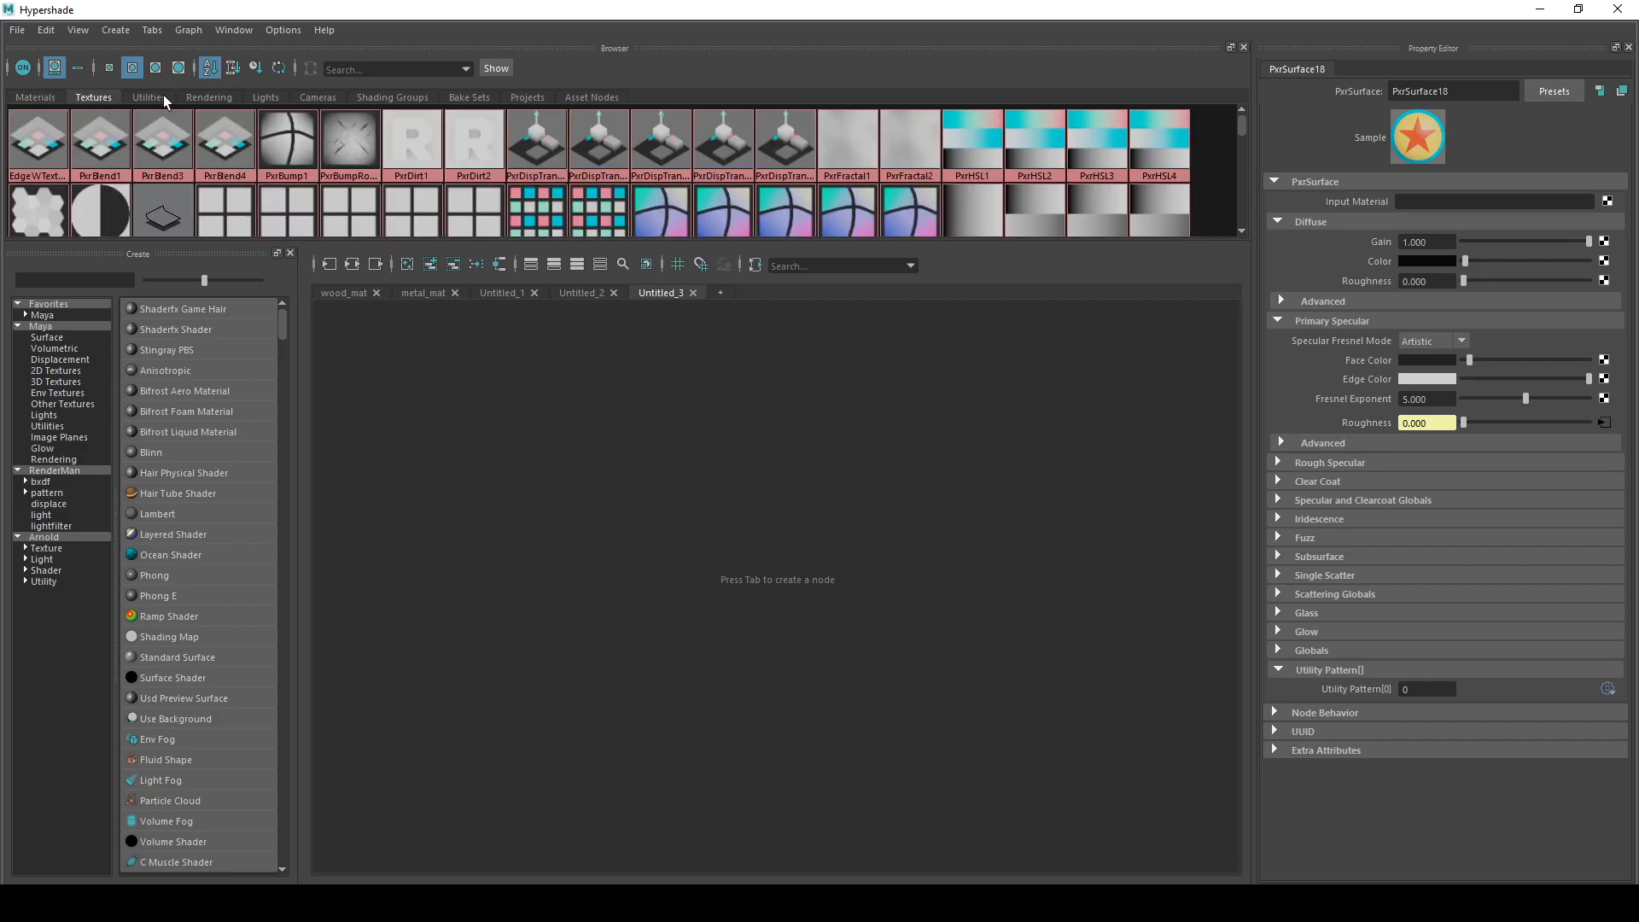
left_click(159, 100)
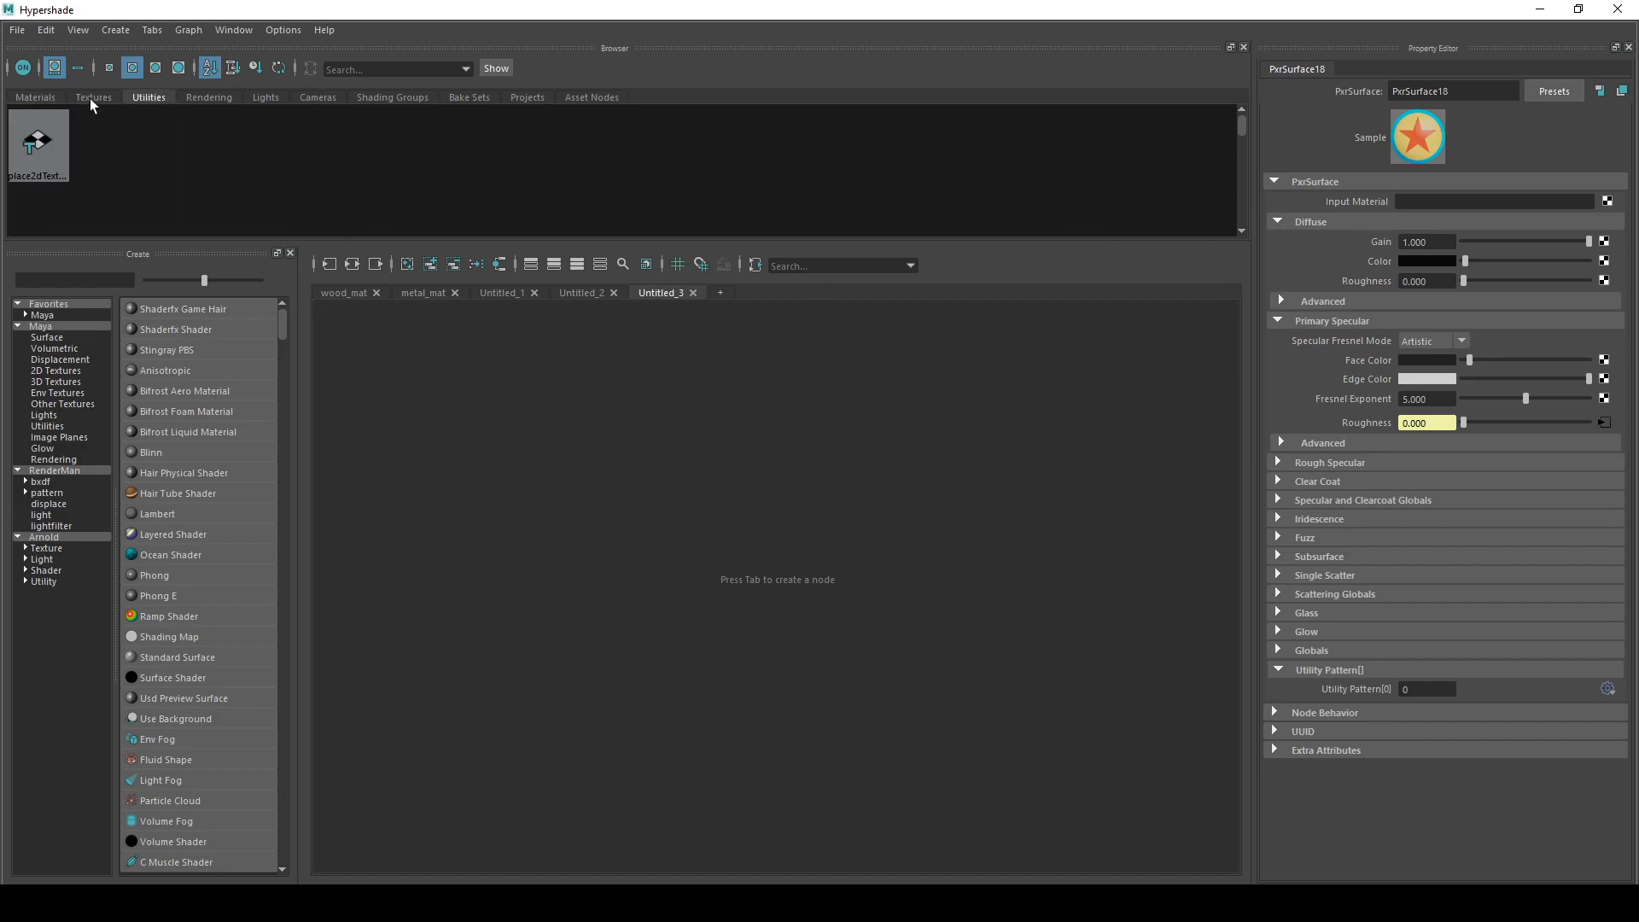
left_click(44, 98)
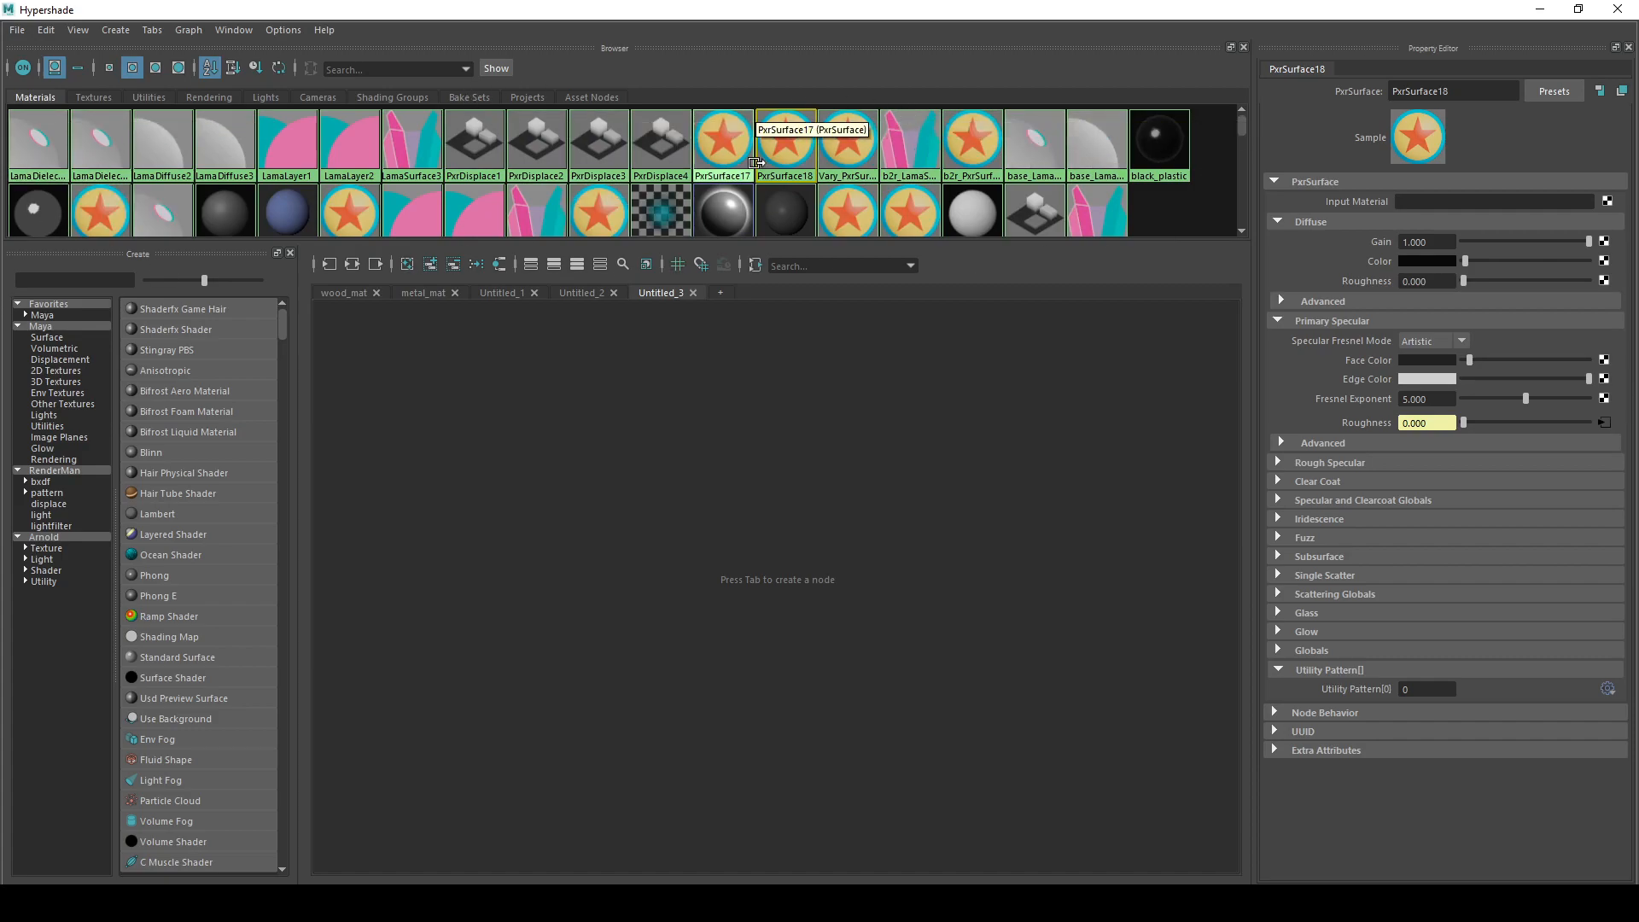
scroll(352, 175, "down", 1)
scroll(353, 175, "up", 1)
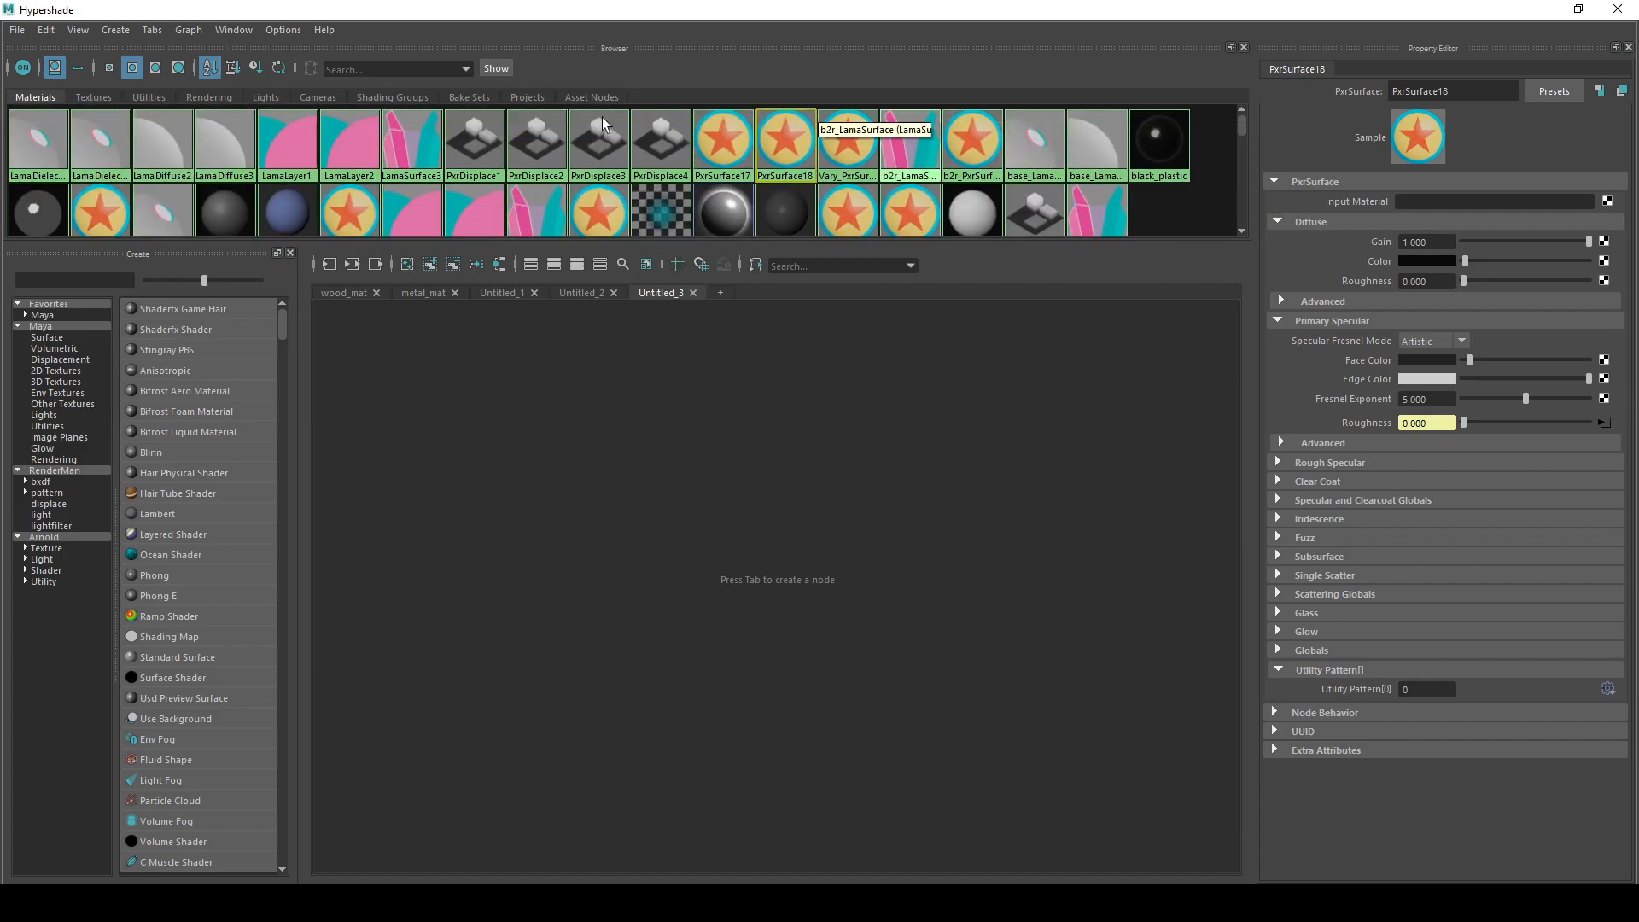
left_click(1542, 11)
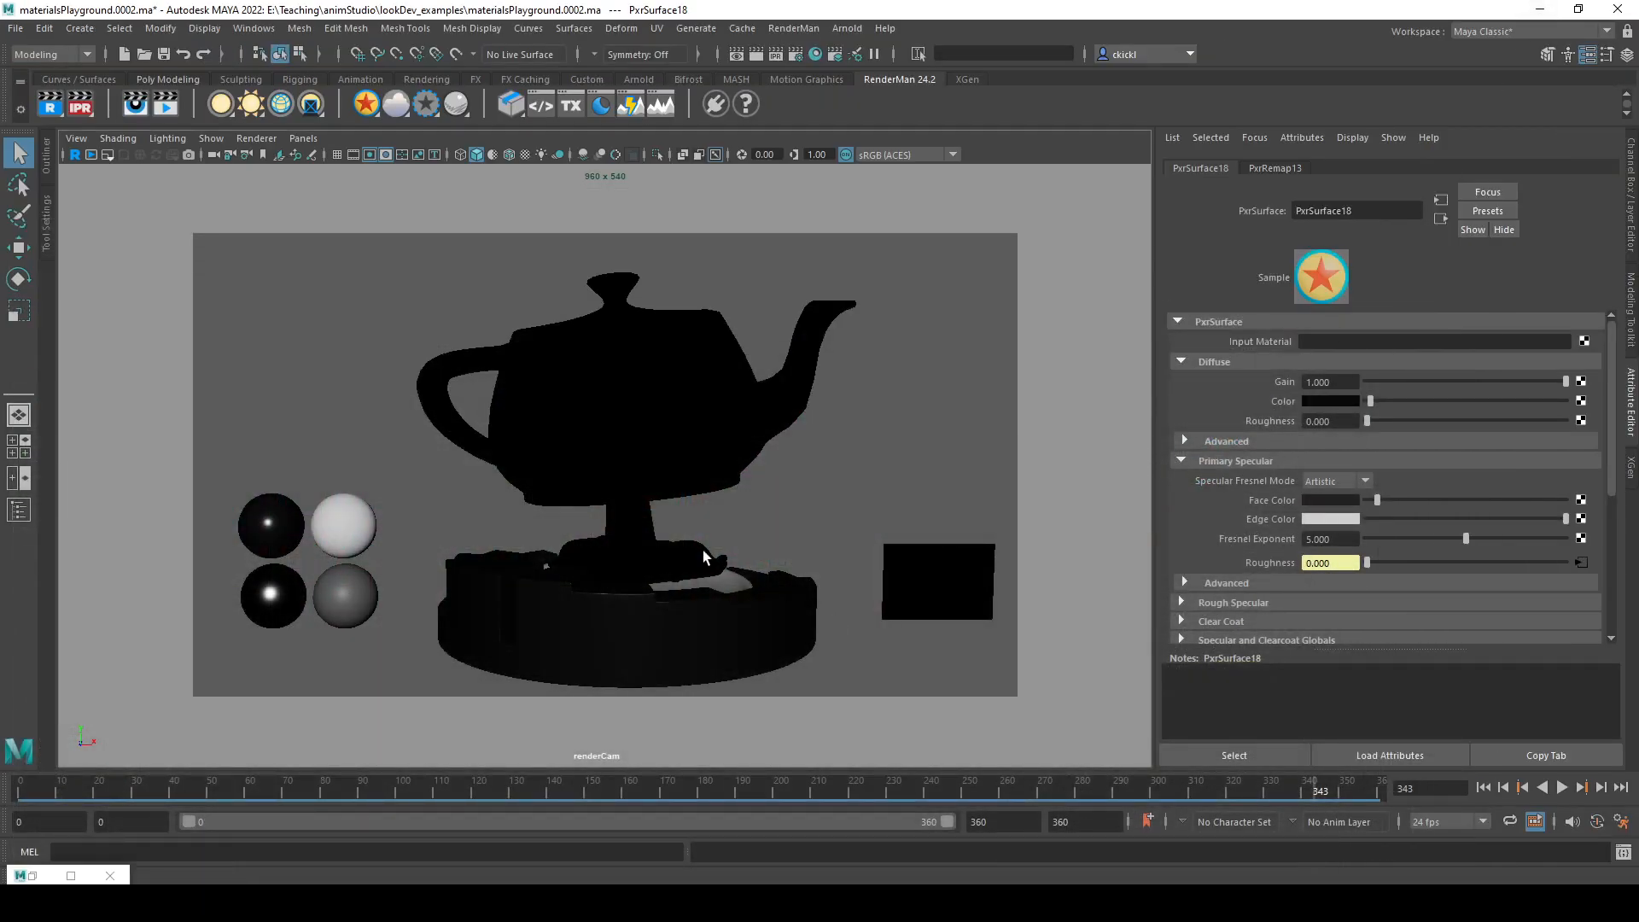
right_click(632, 394)
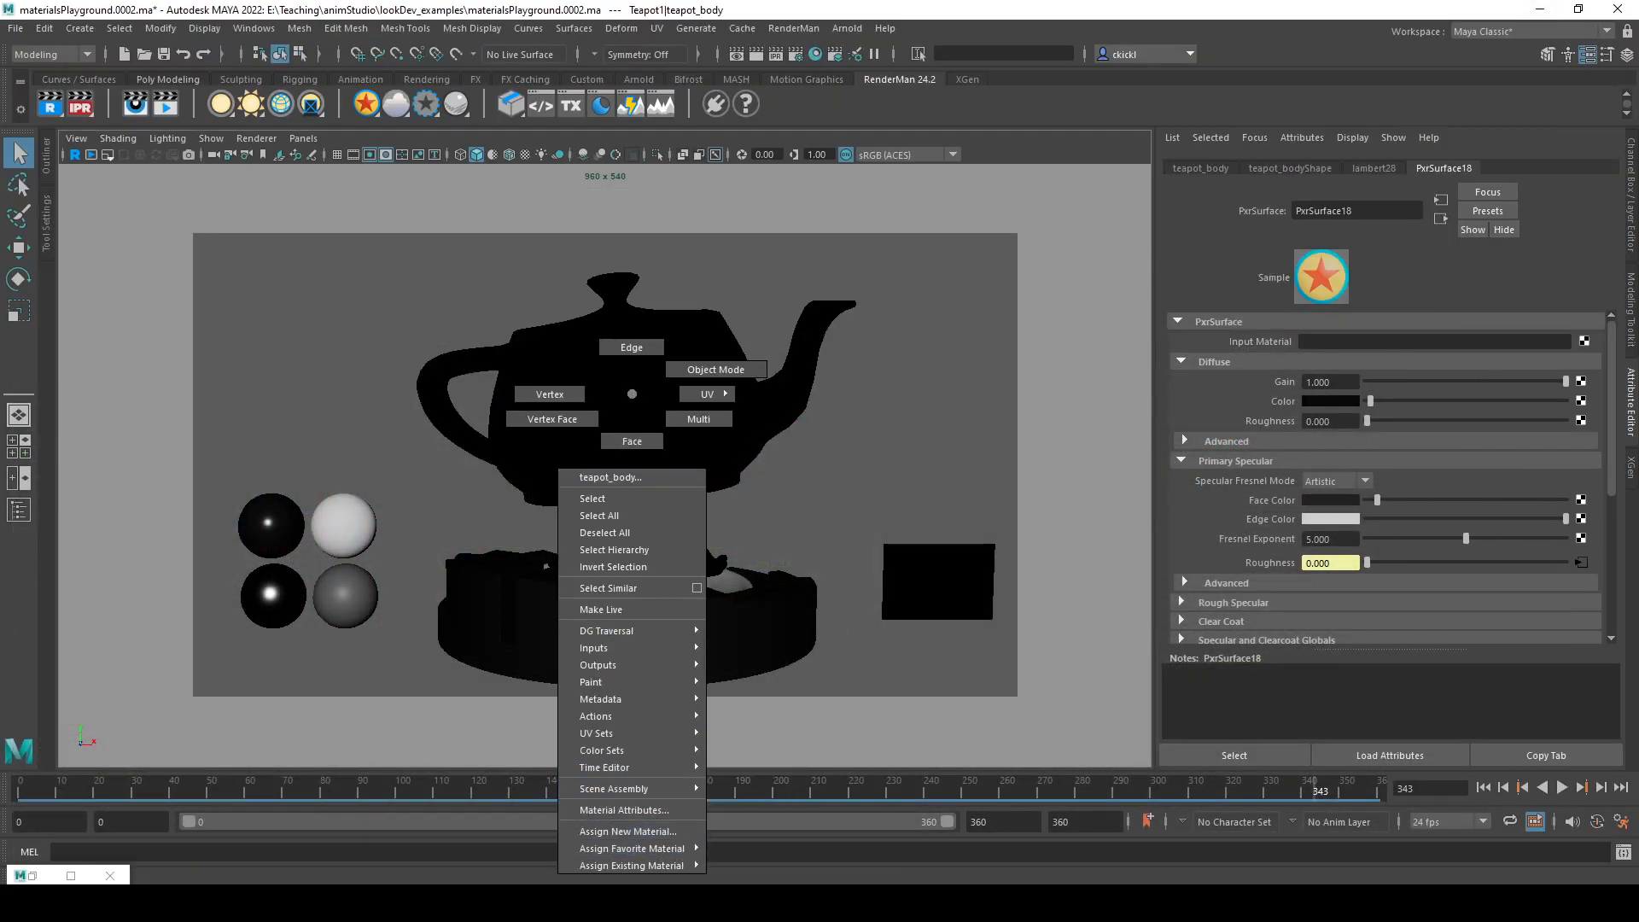
left_click(628, 832)
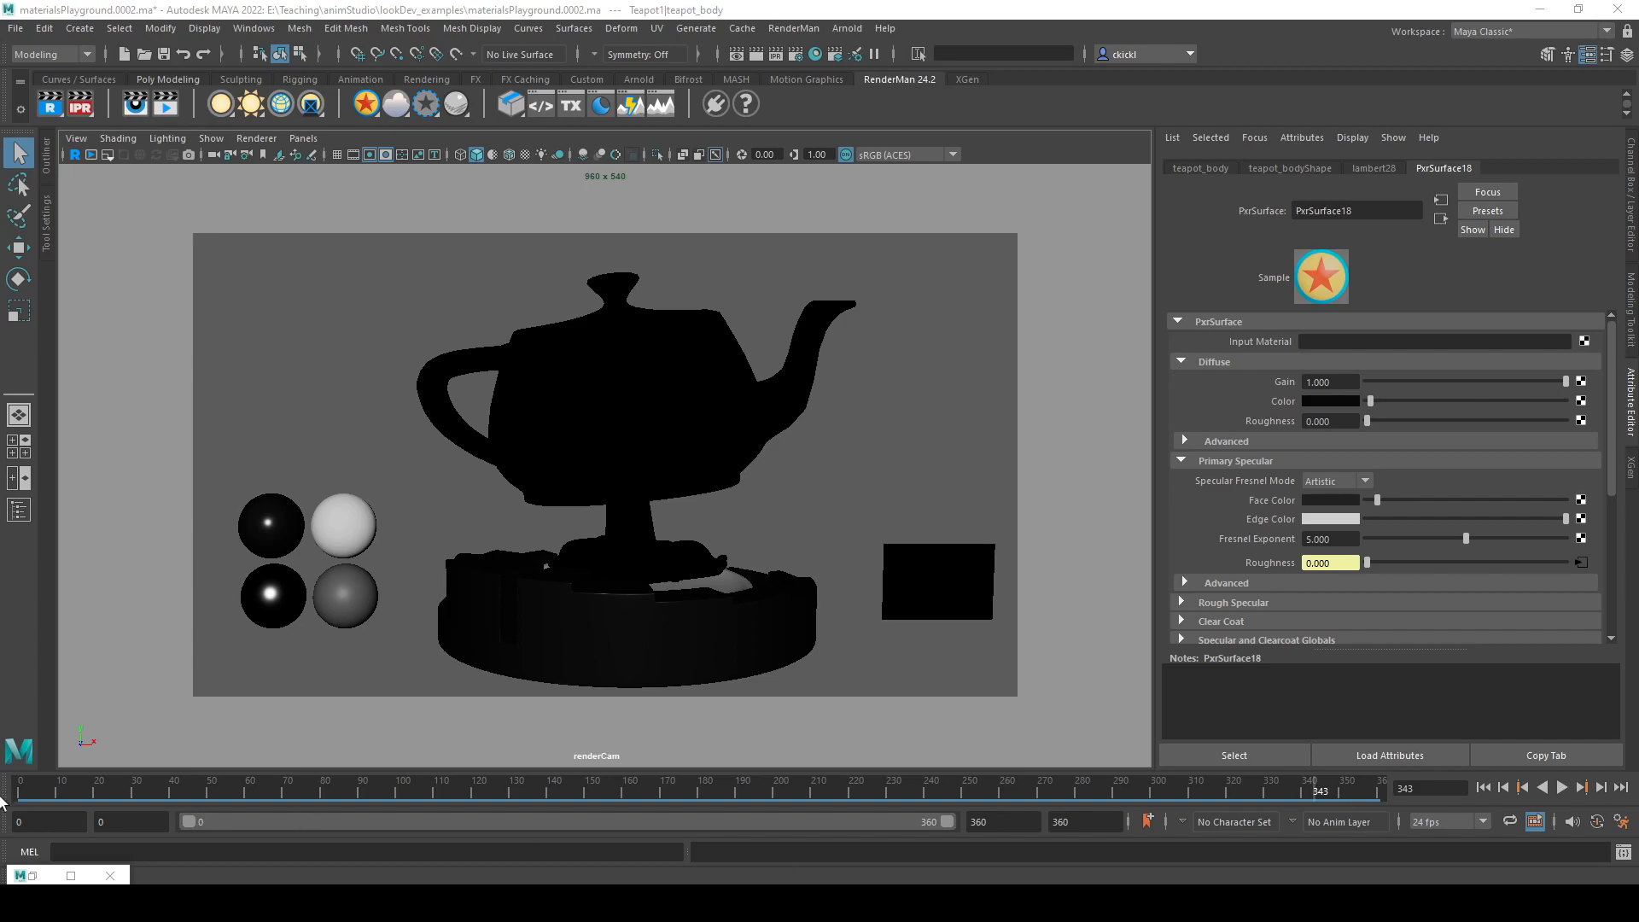
left_click(32, 876)
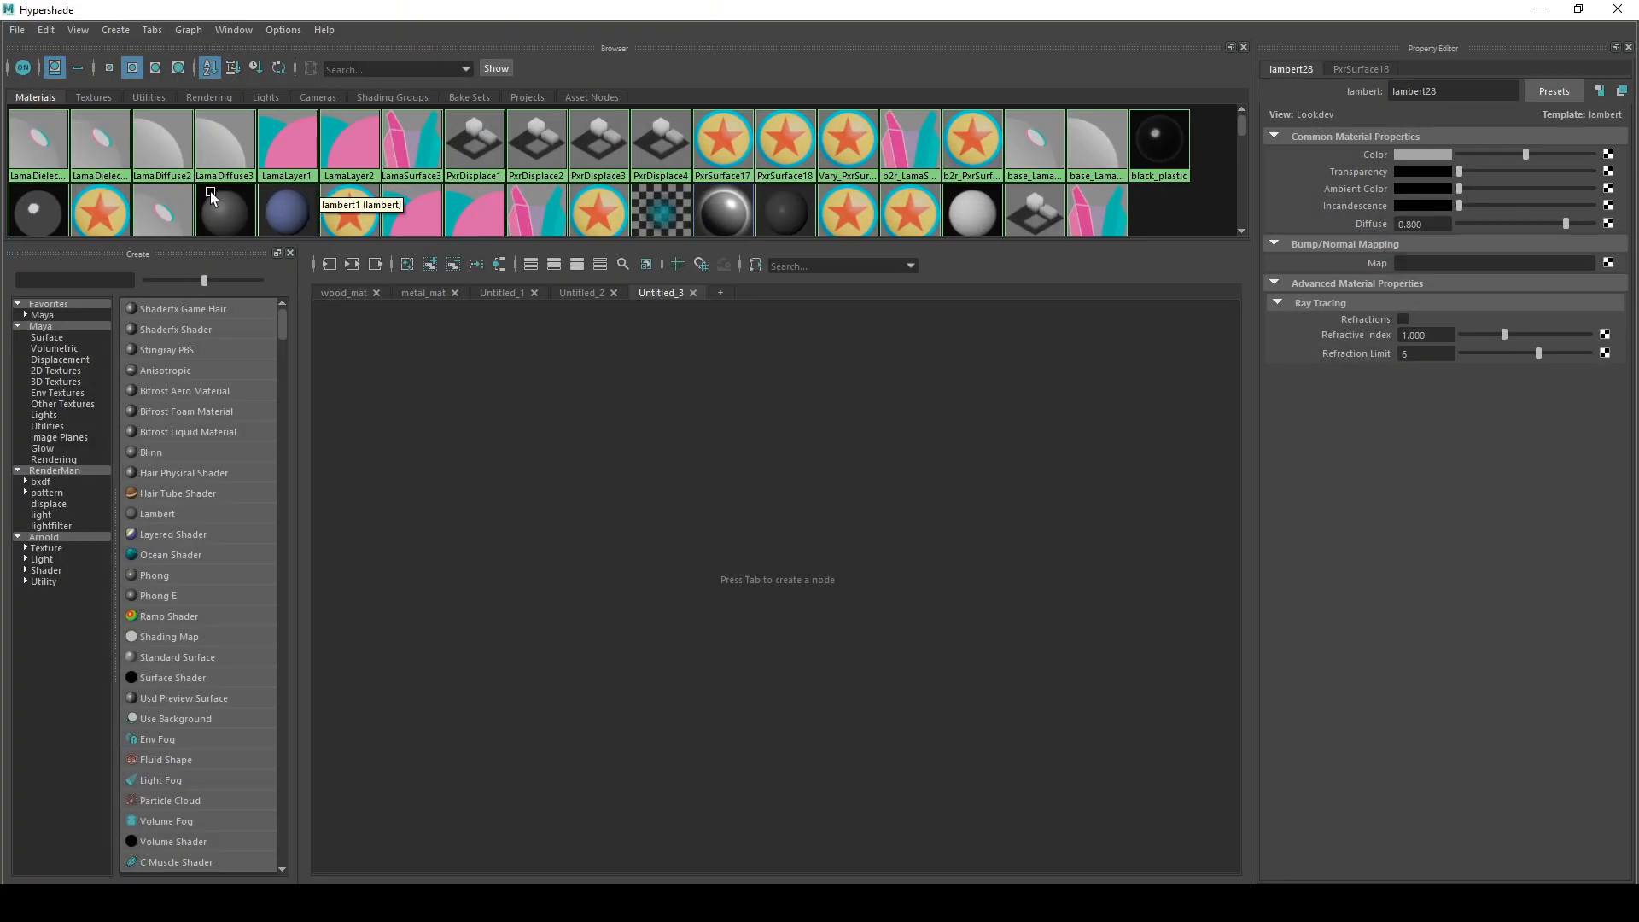
scroll(911, 169, "down", 1)
scroll(1163, 162, "up", 1)
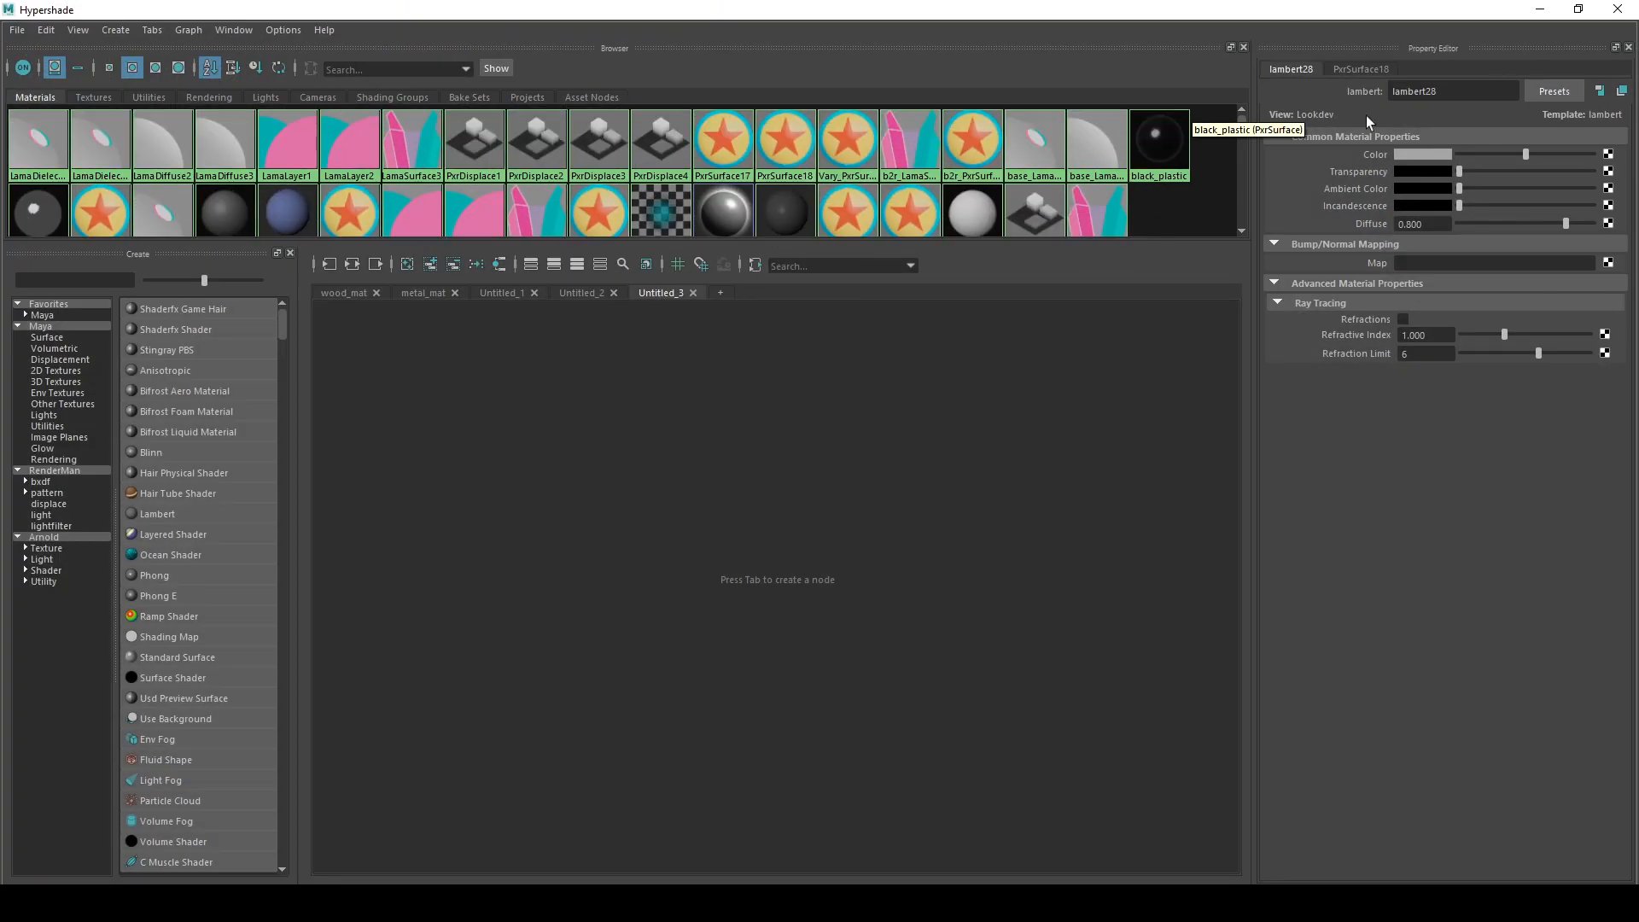
left_click(1540, 9)
- Assign a new RenderMan PxrSurface material to the teapot body
right_click_drag(608, 408, 640, 846)
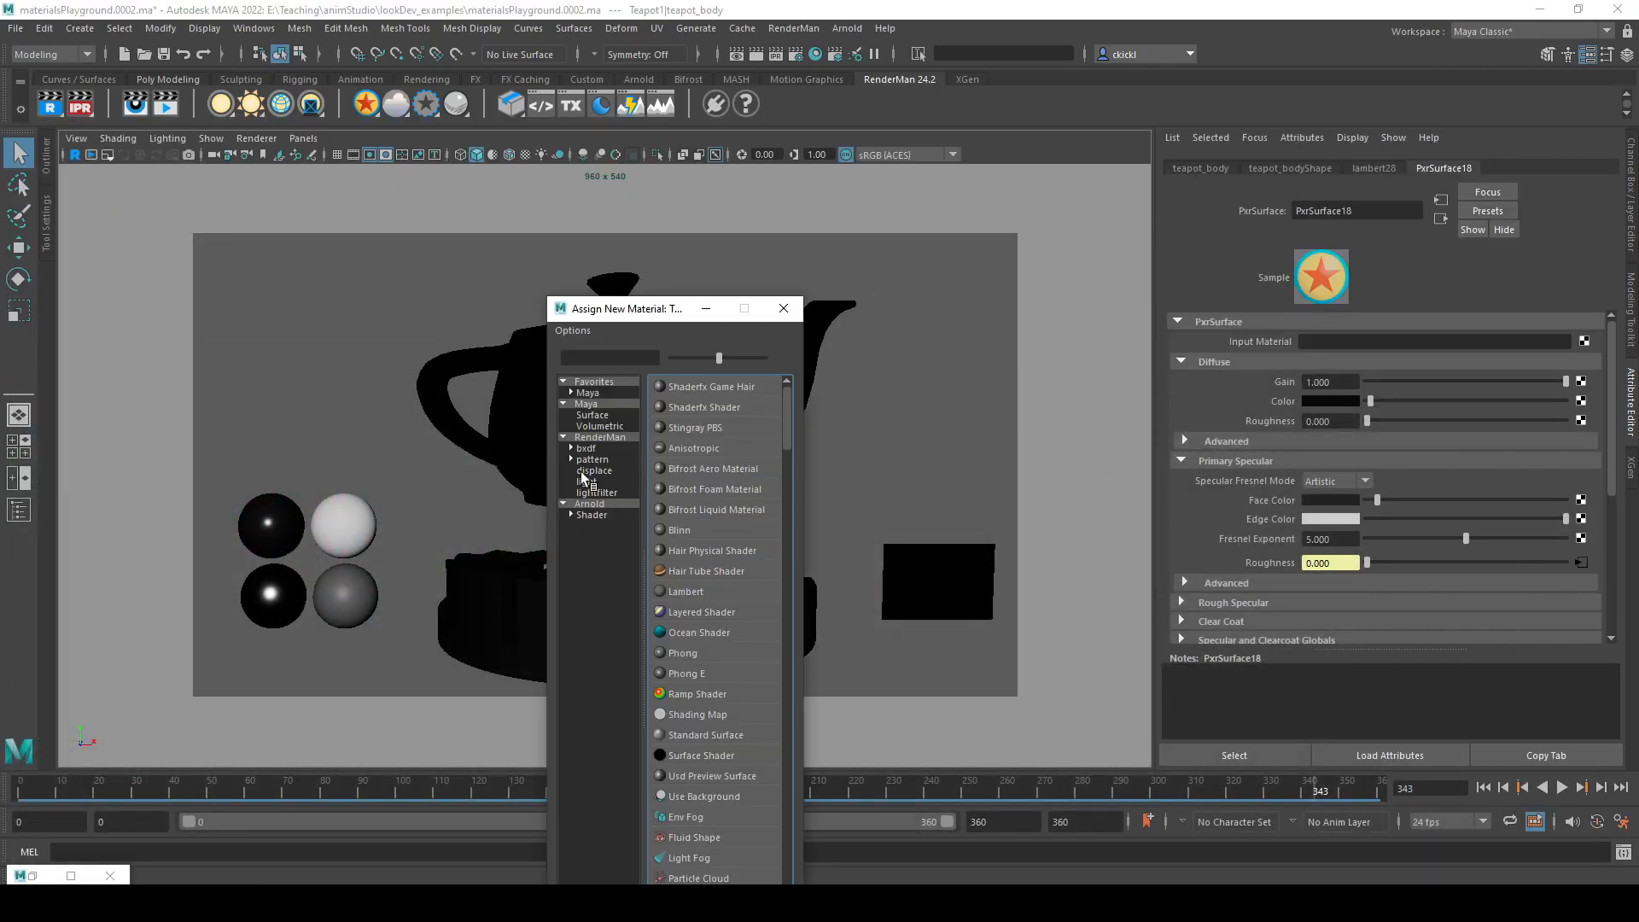
left_click(587, 448)
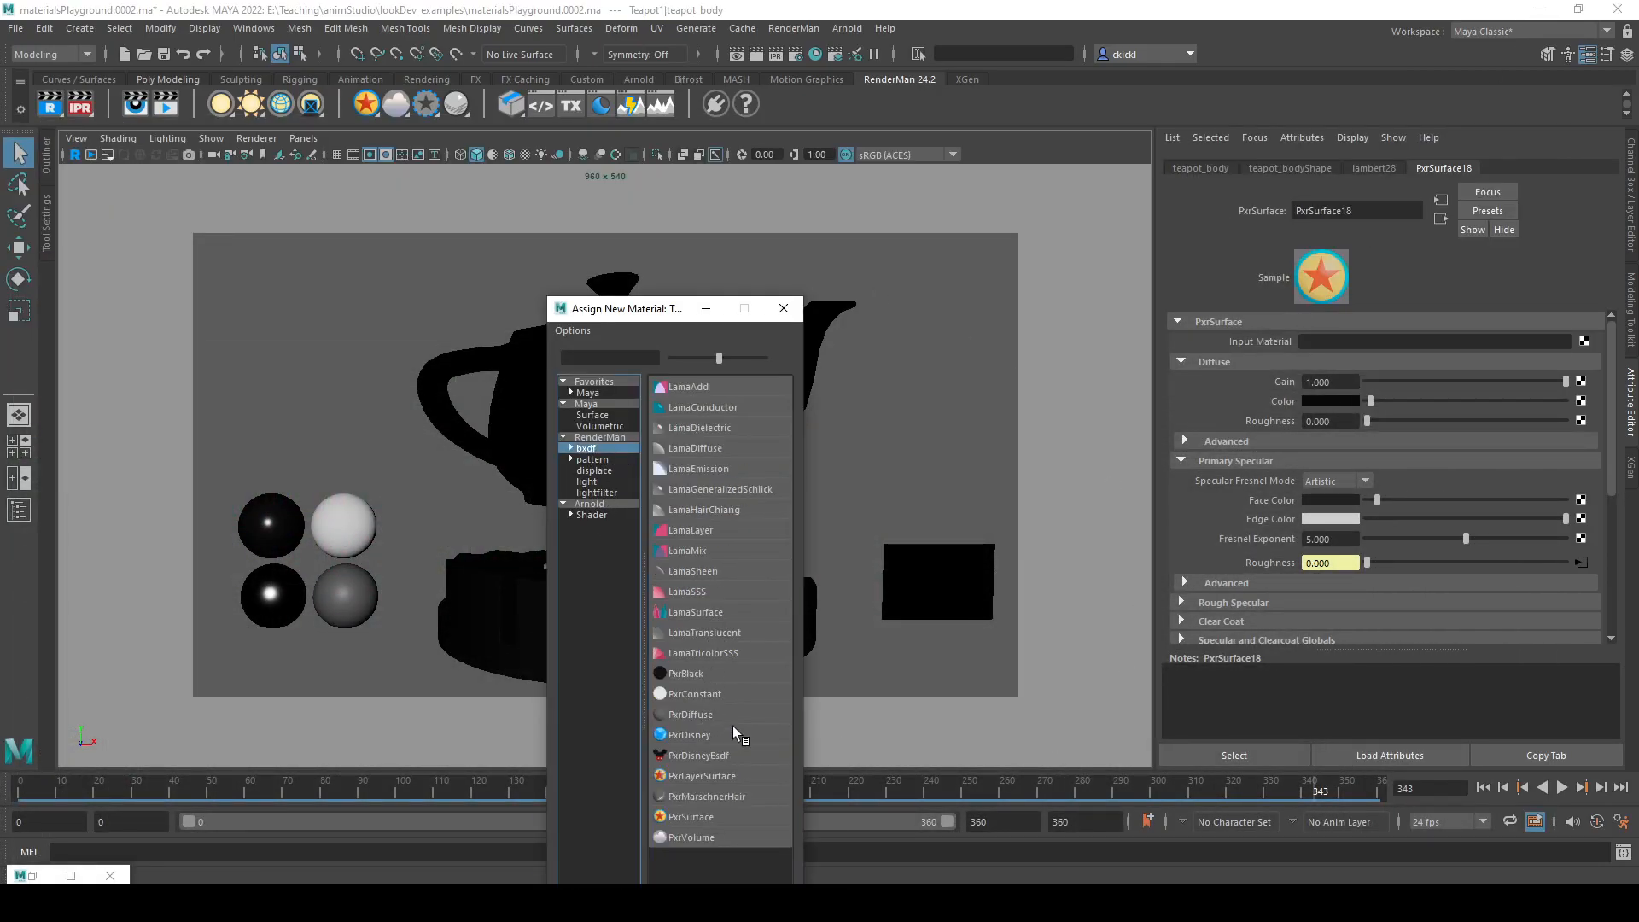
left_click(701, 819)
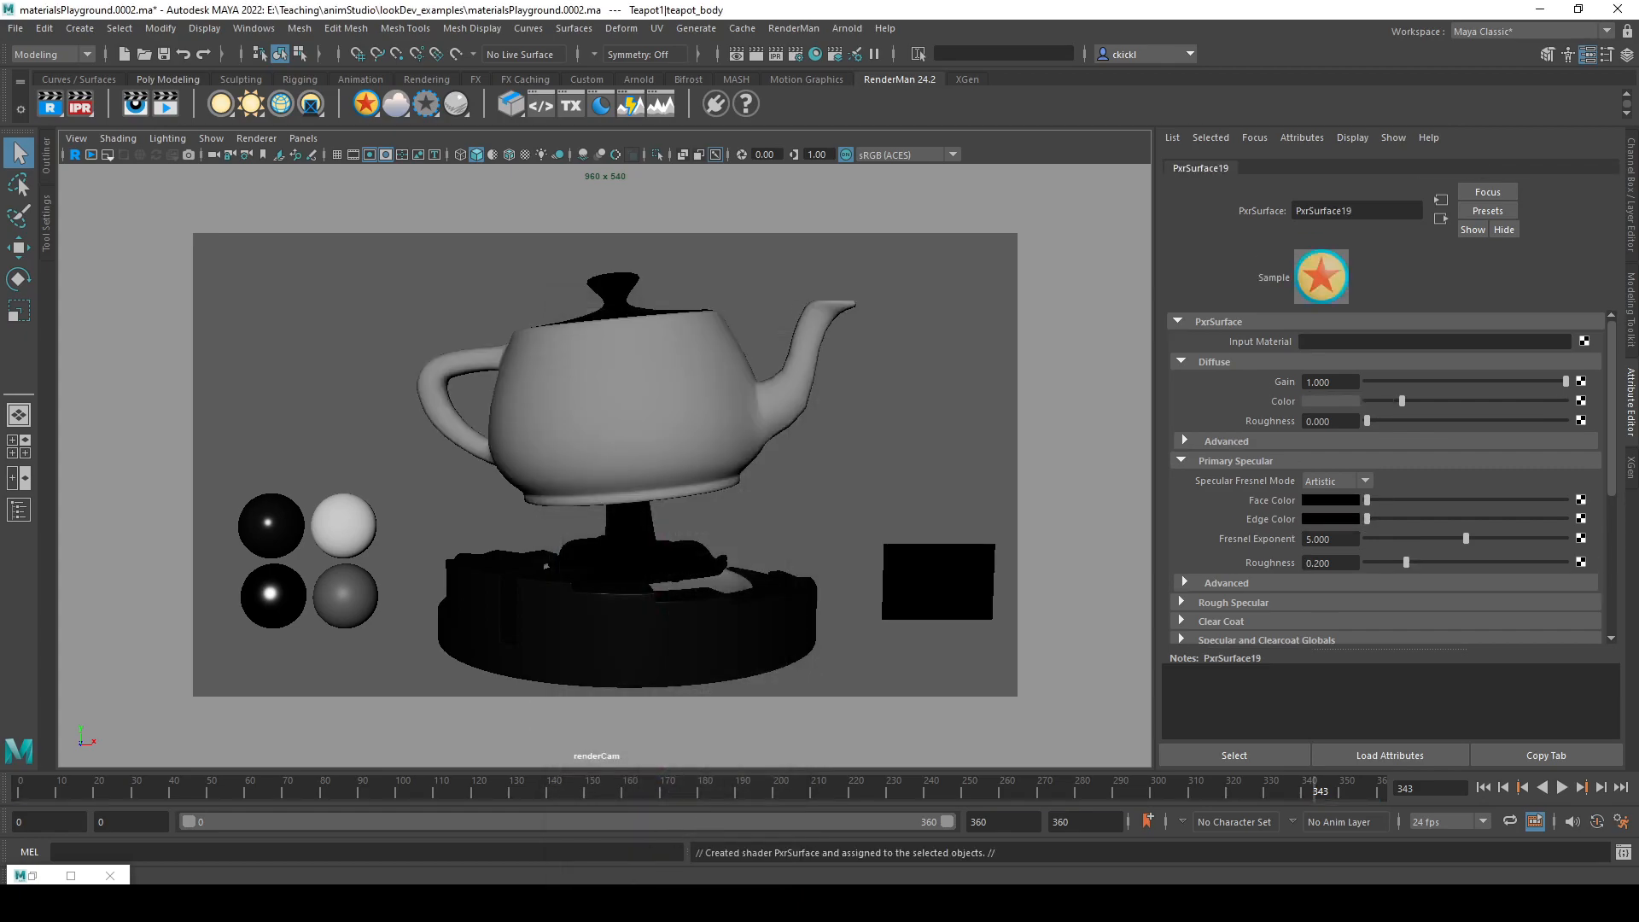
- Show the teapot body's new PxrSurface network in the Hypershade and select the material and its shading group
left_click(71, 876)
left_click(645, 403)
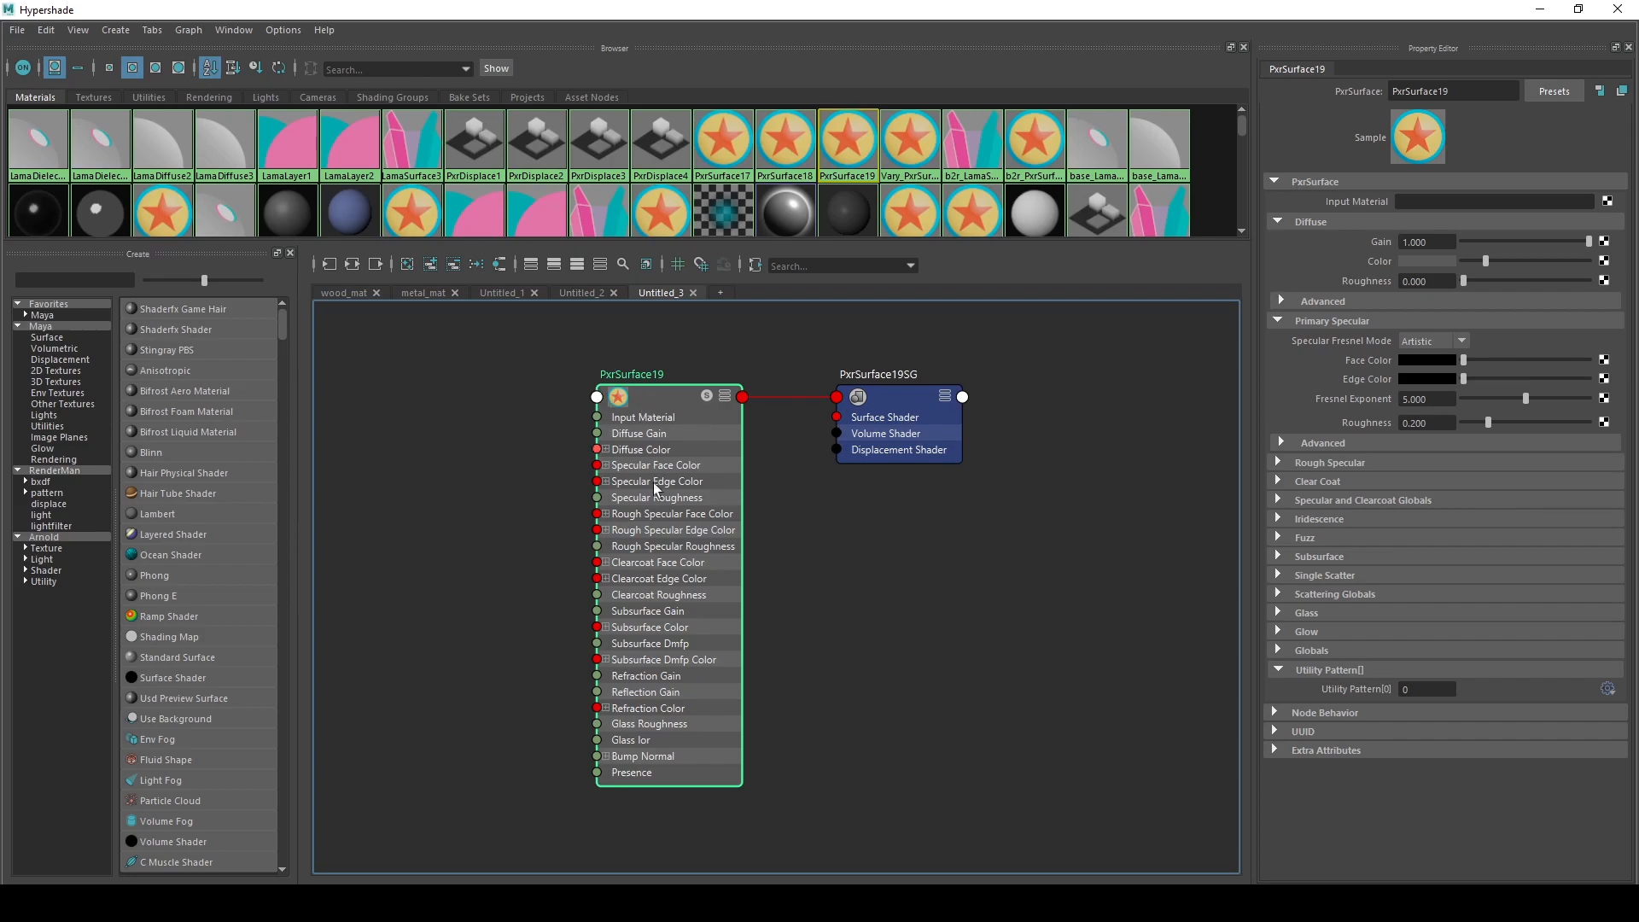
middle_click_drag(820, 586, 945, 620)
left_click_drag(657, 342, 1097, 639)
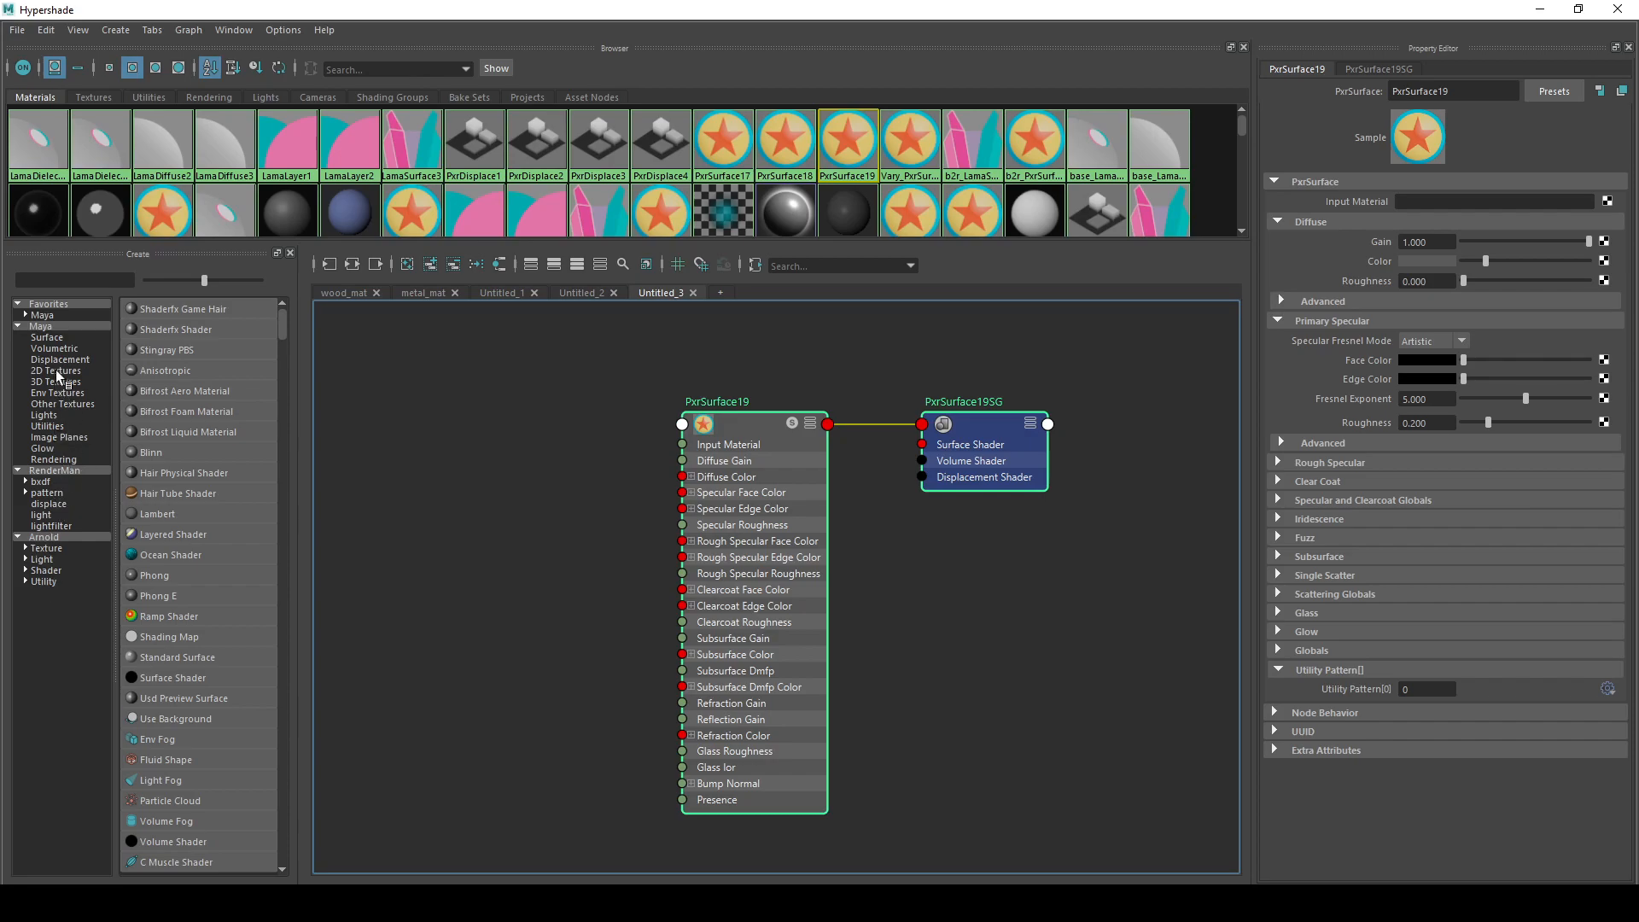
- Examine the RenderMan bxdf node types available for creation and clear the selection in the graph
left_click(40, 481)
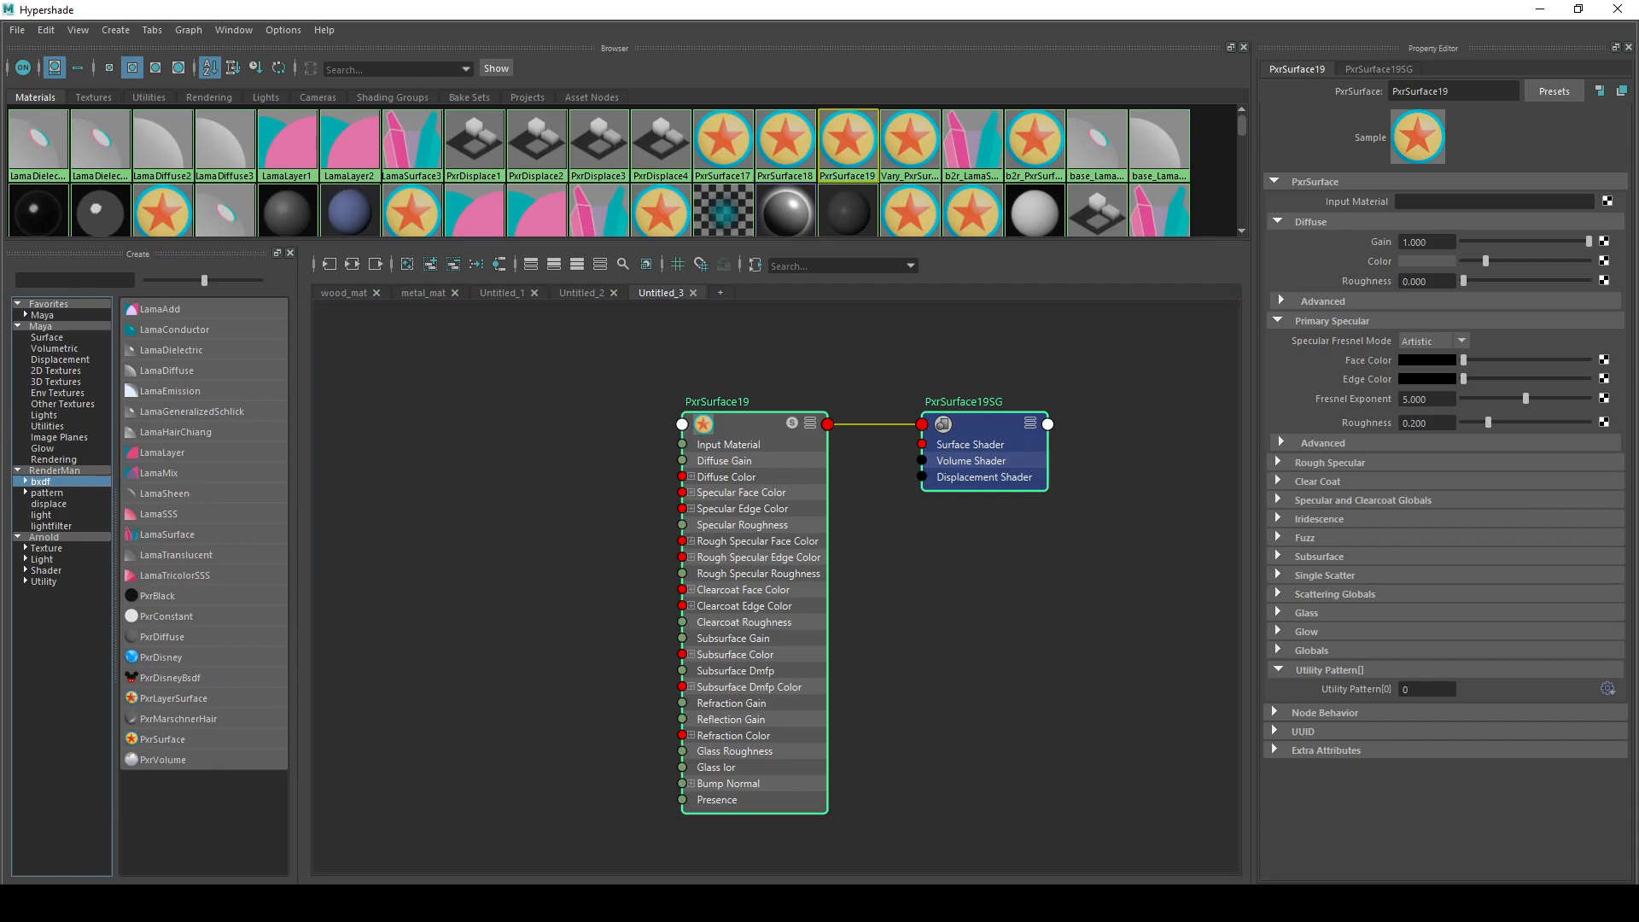
middle_click_drag(549, 640, 683, 662, "alt")
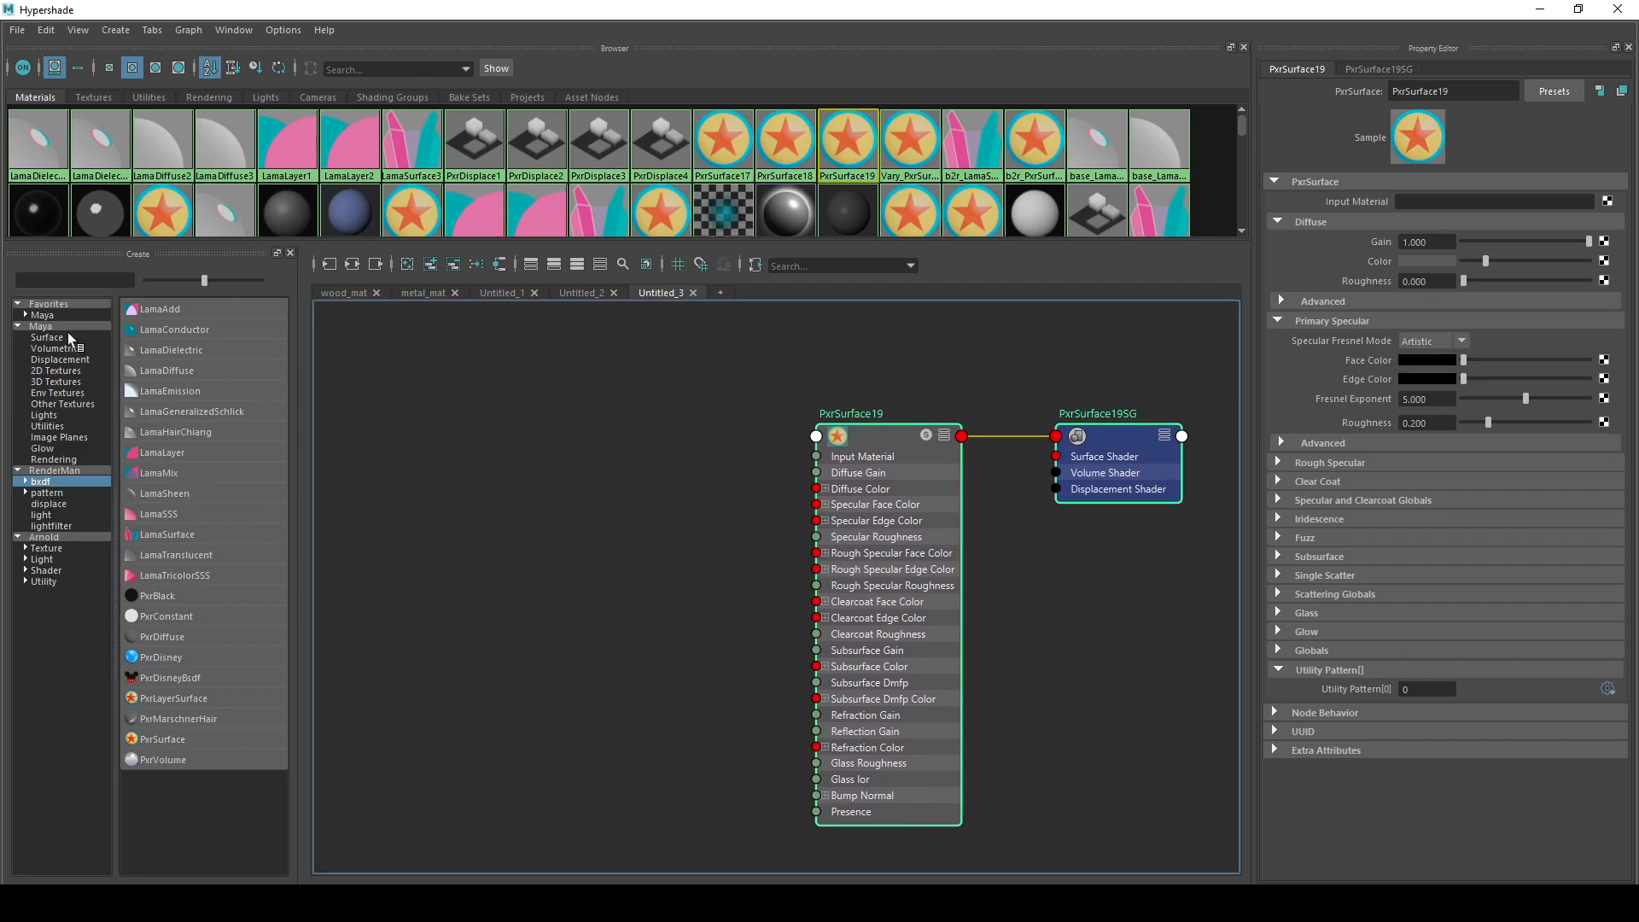
left_click(612, 603)
scroll(586, 556, "up", 3)
scroll(735, 509, "down", 3)
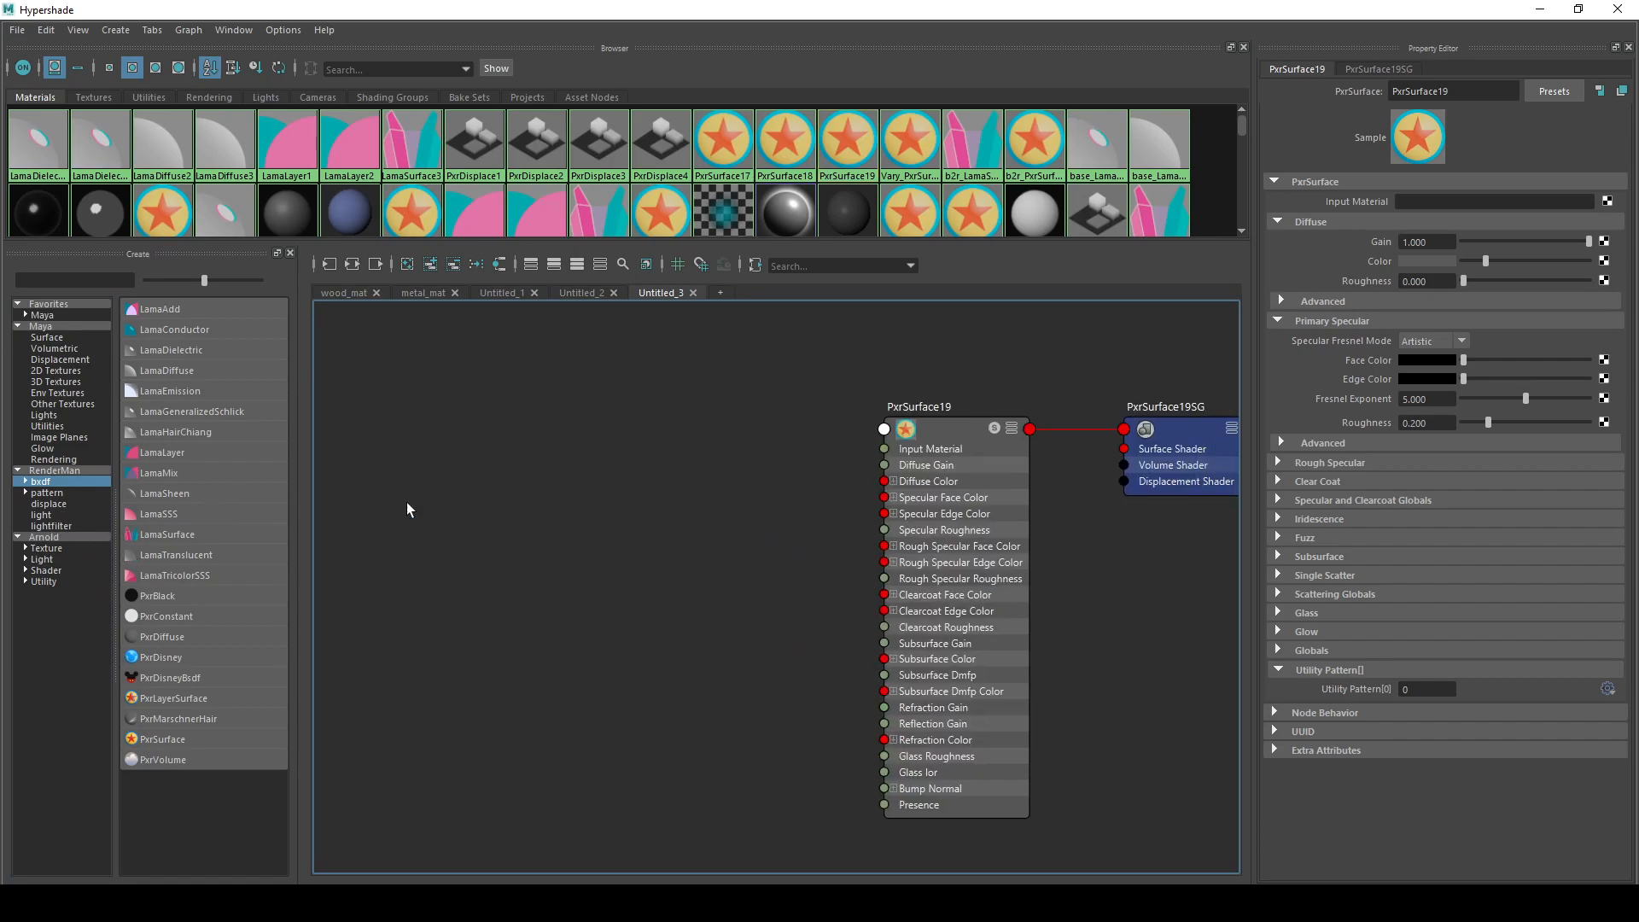
- Create a PxrTexture node from the RenderMan pattern types beside the PxrSurface19 node, and delete it
left_click(47, 493)
scroll(232, 519, "down", 3)
scroll(218, 792, "down", 5)
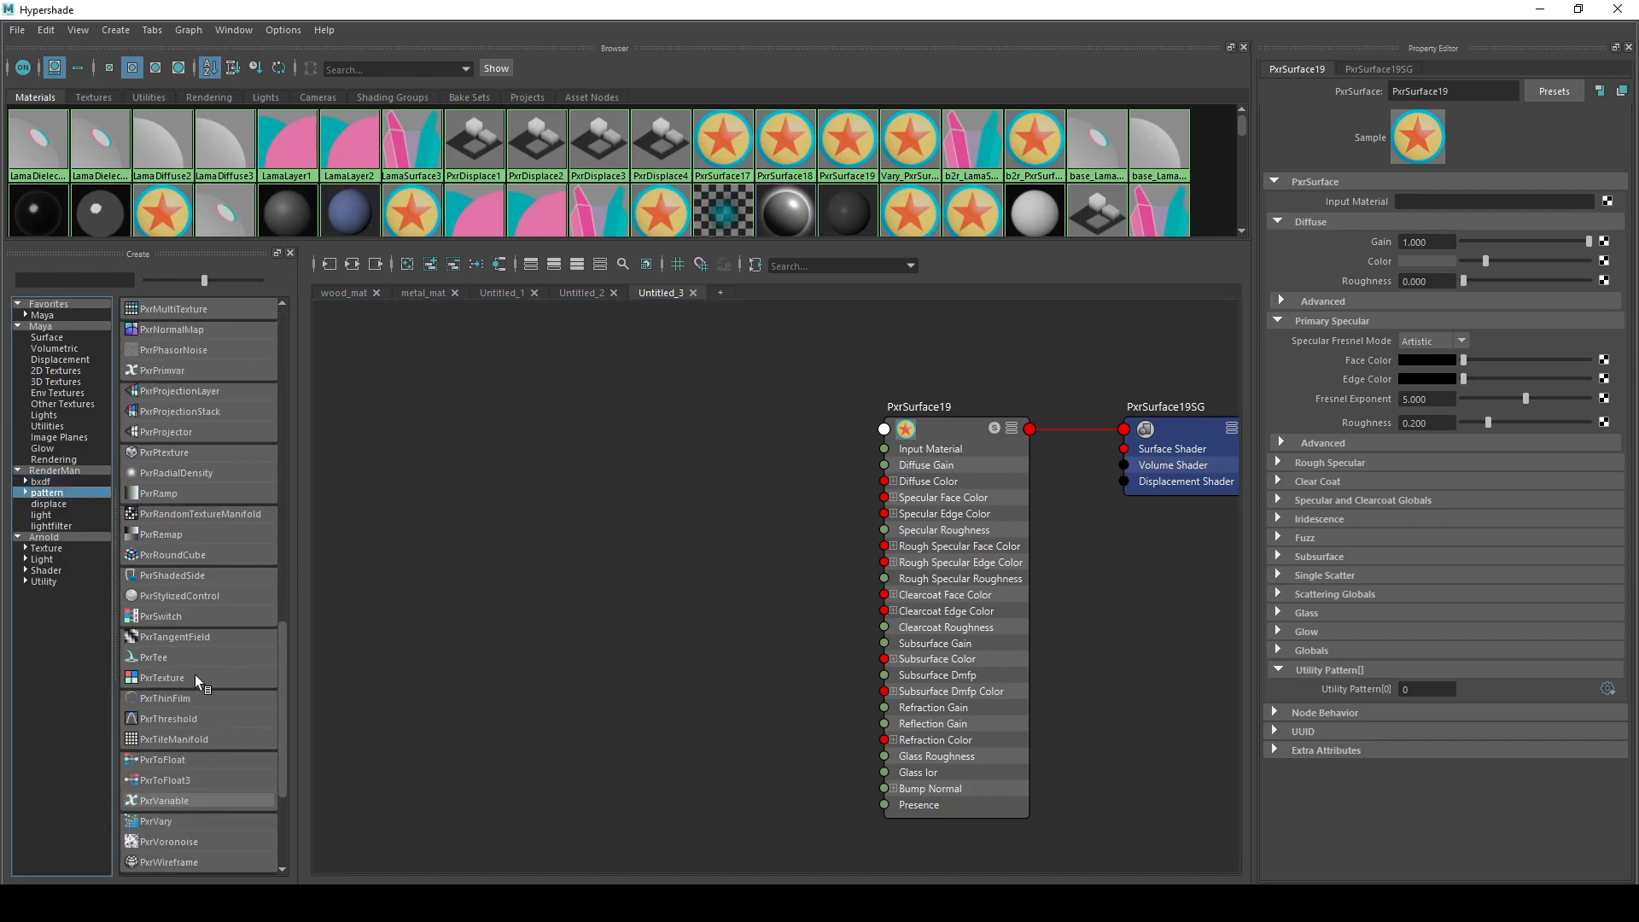
left_click(194, 675)
key("a")
left_click(478, 474)
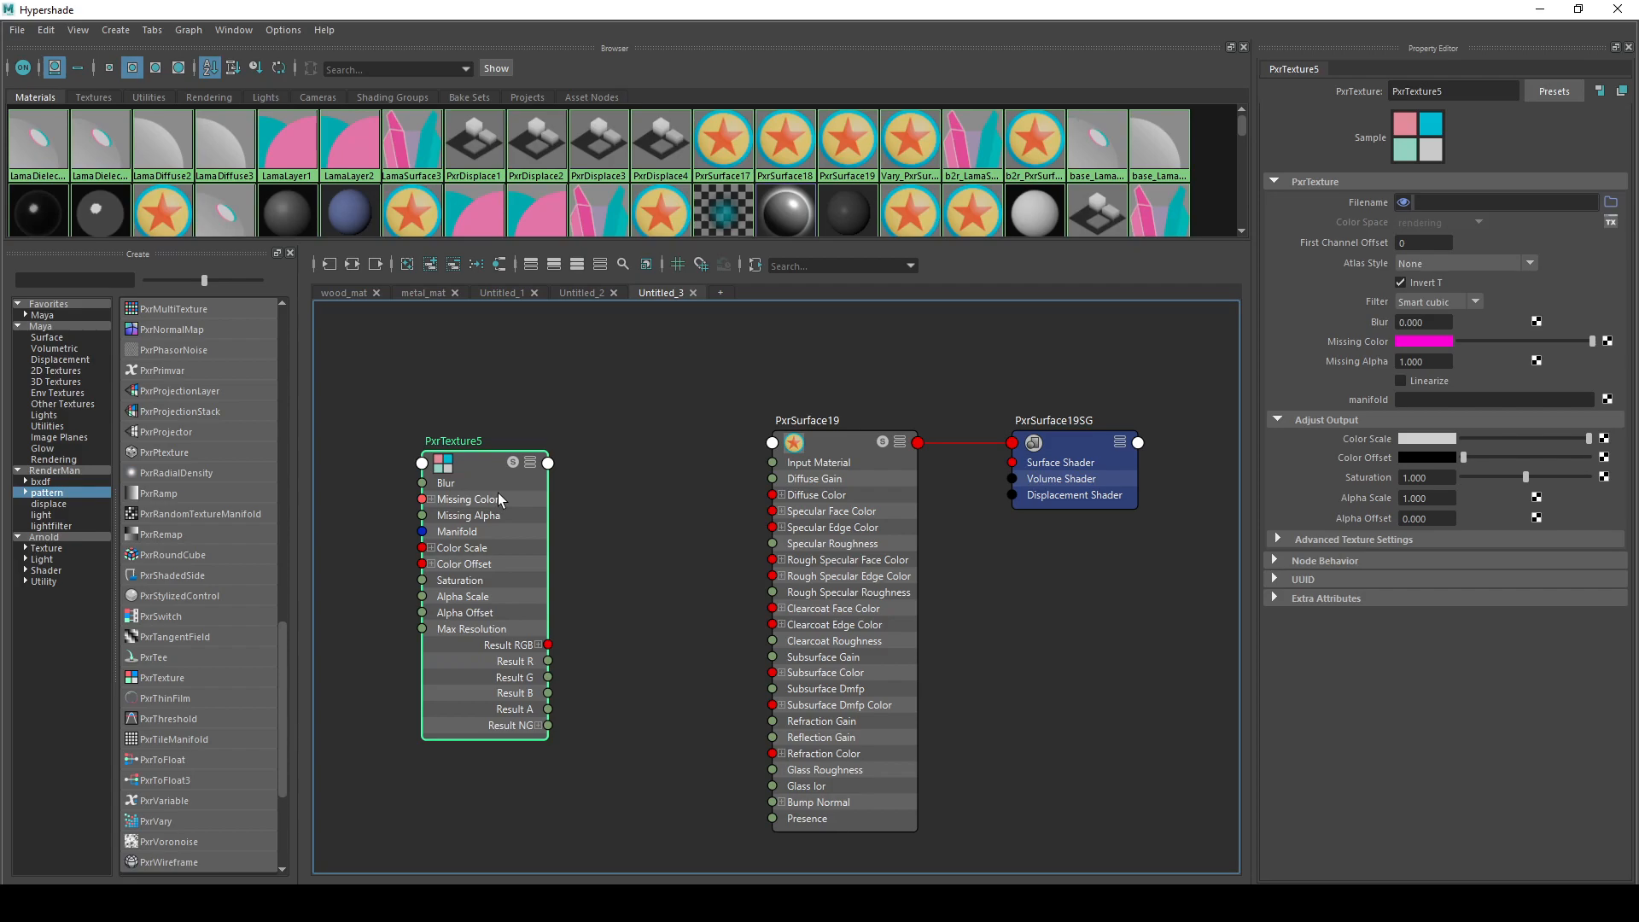
key("Delete")
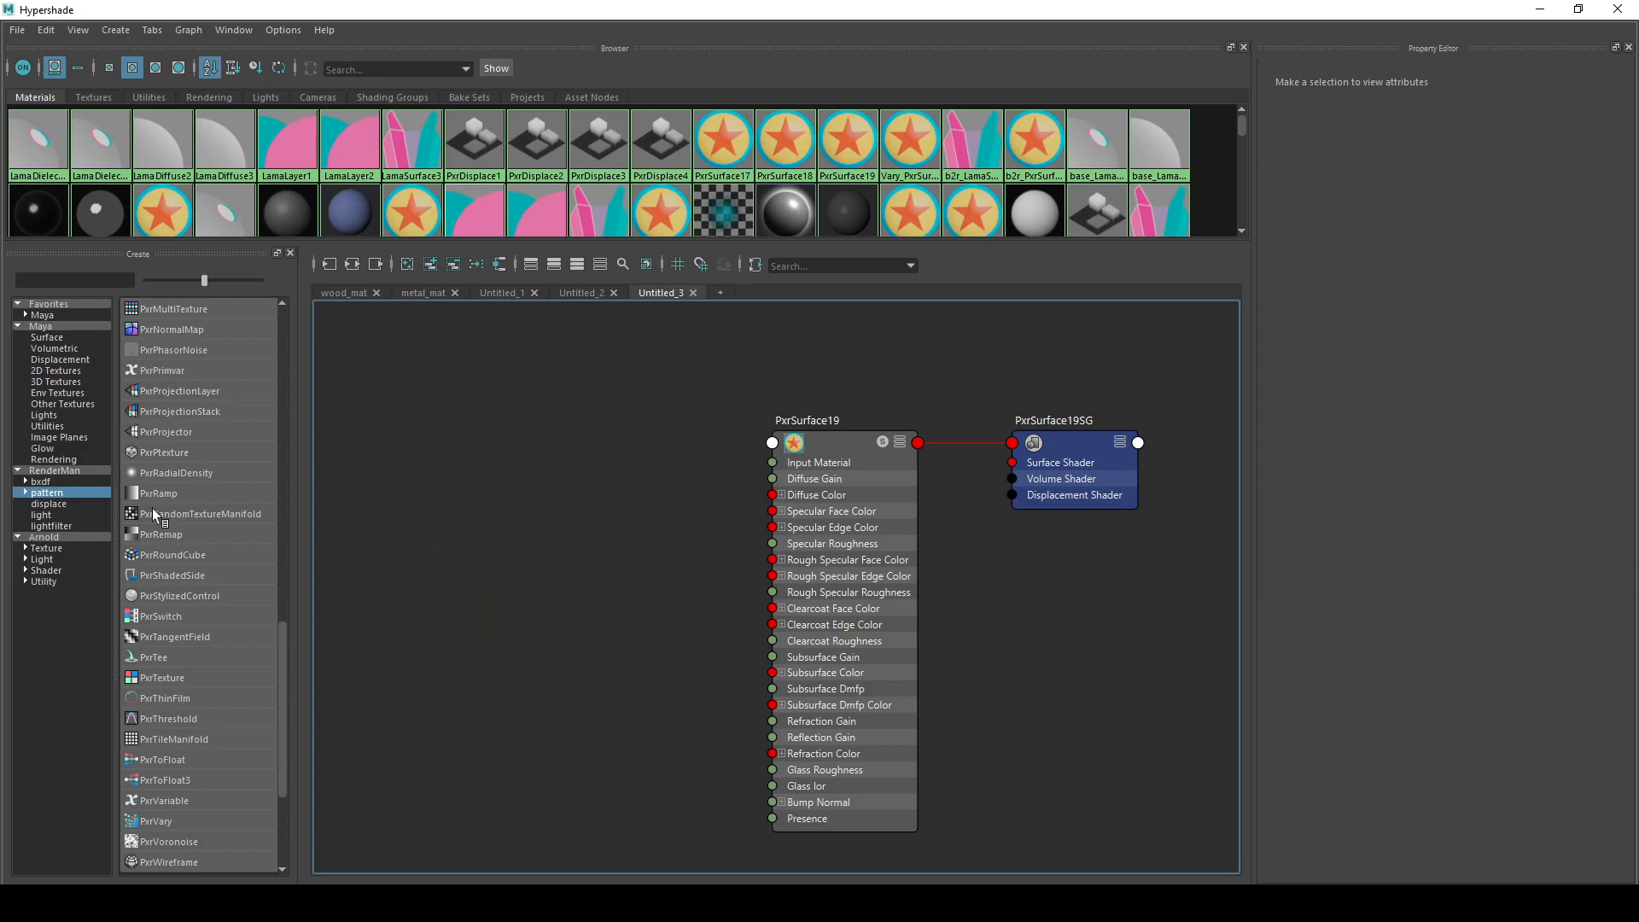
- Create a PxrTexture node through an in-graph node search for "texture", and delete it
key("Tab")
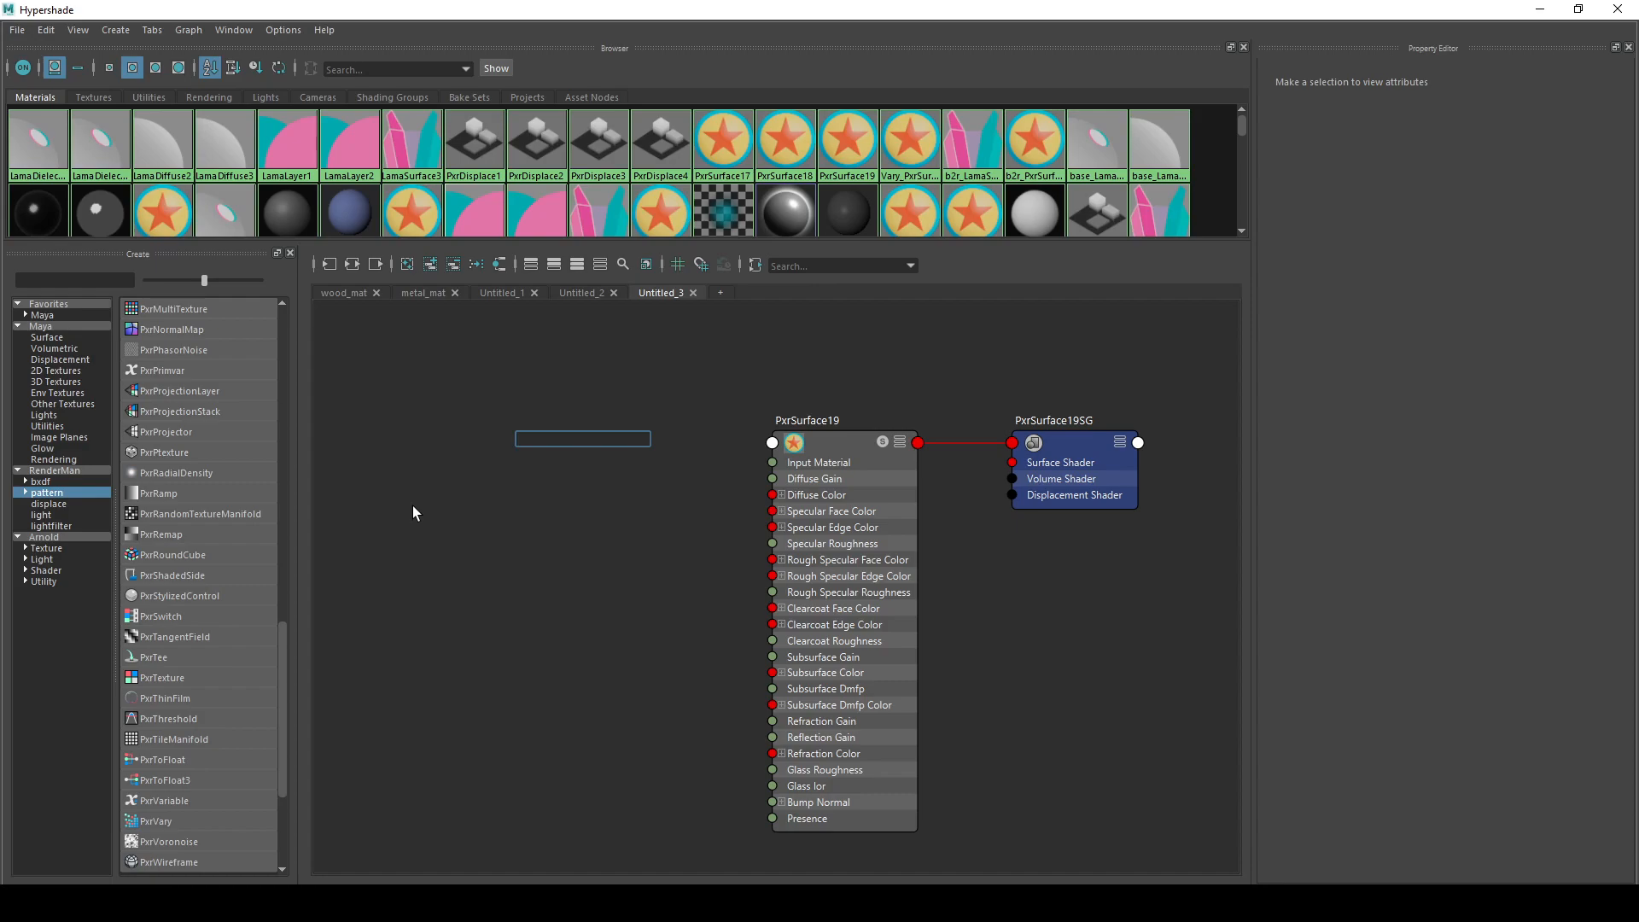
type("texture")
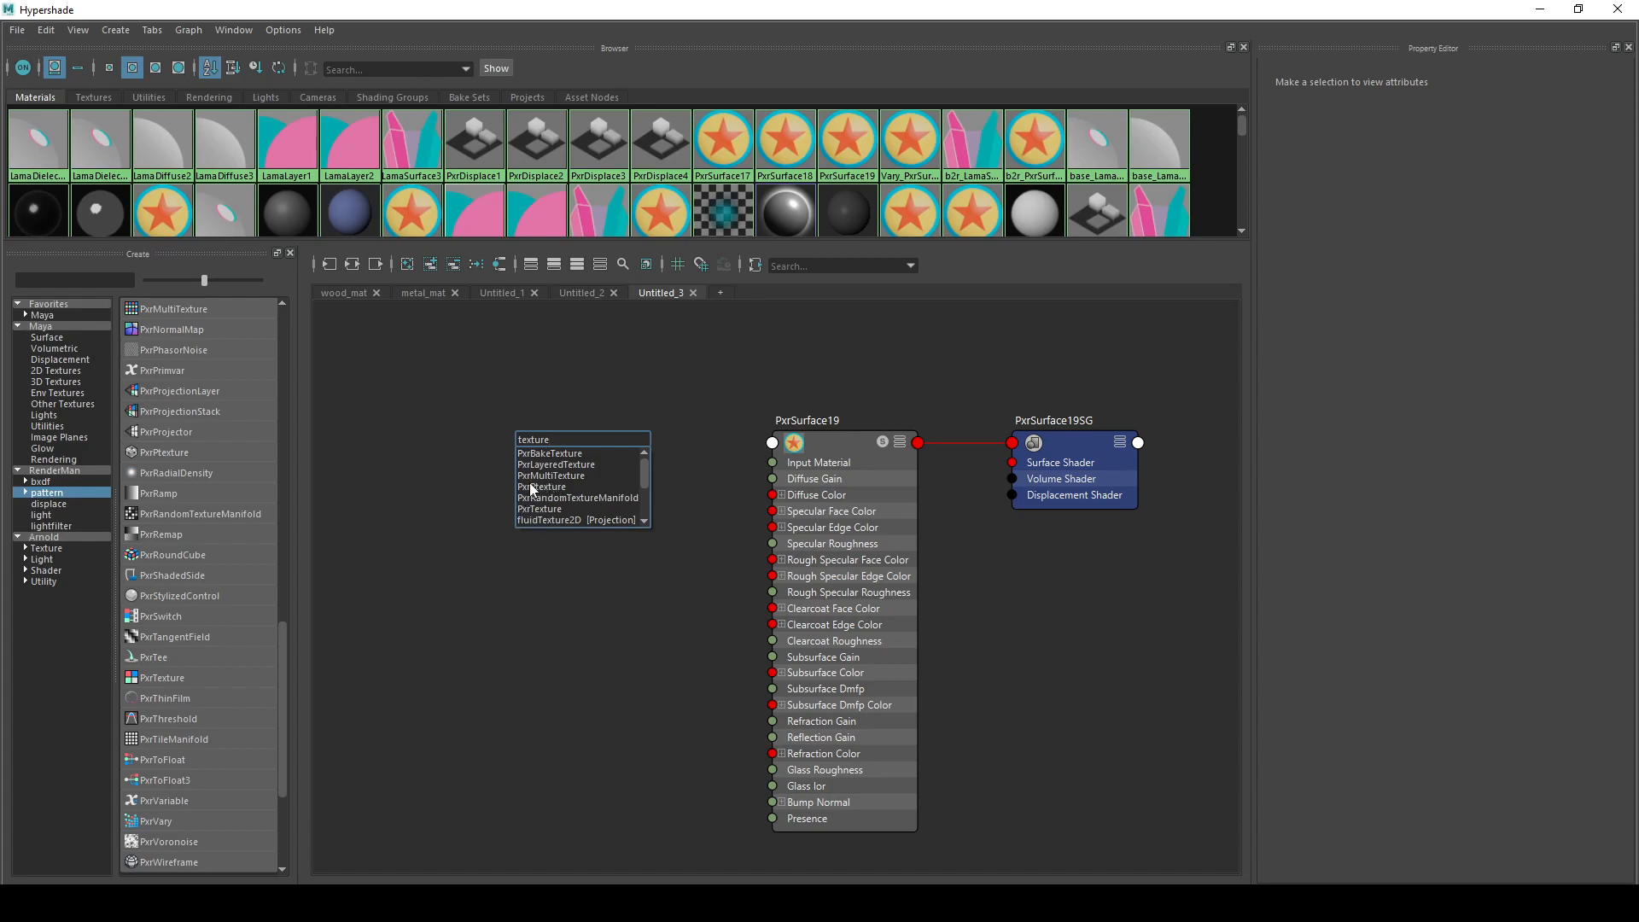
left_click(549, 509)
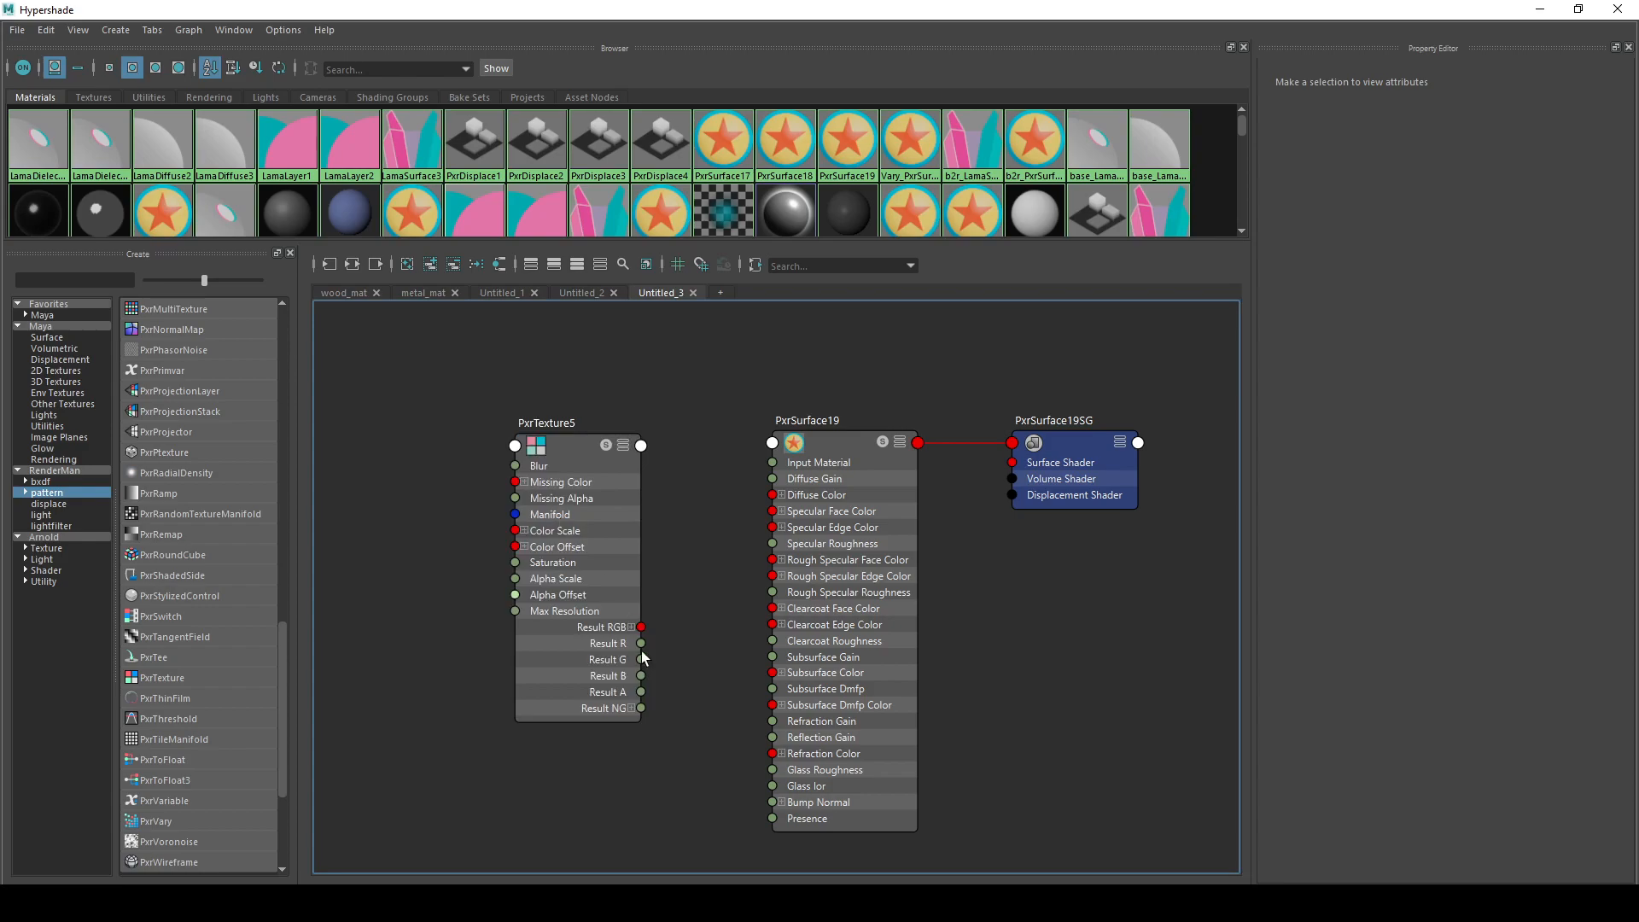
left_click(571, 432)
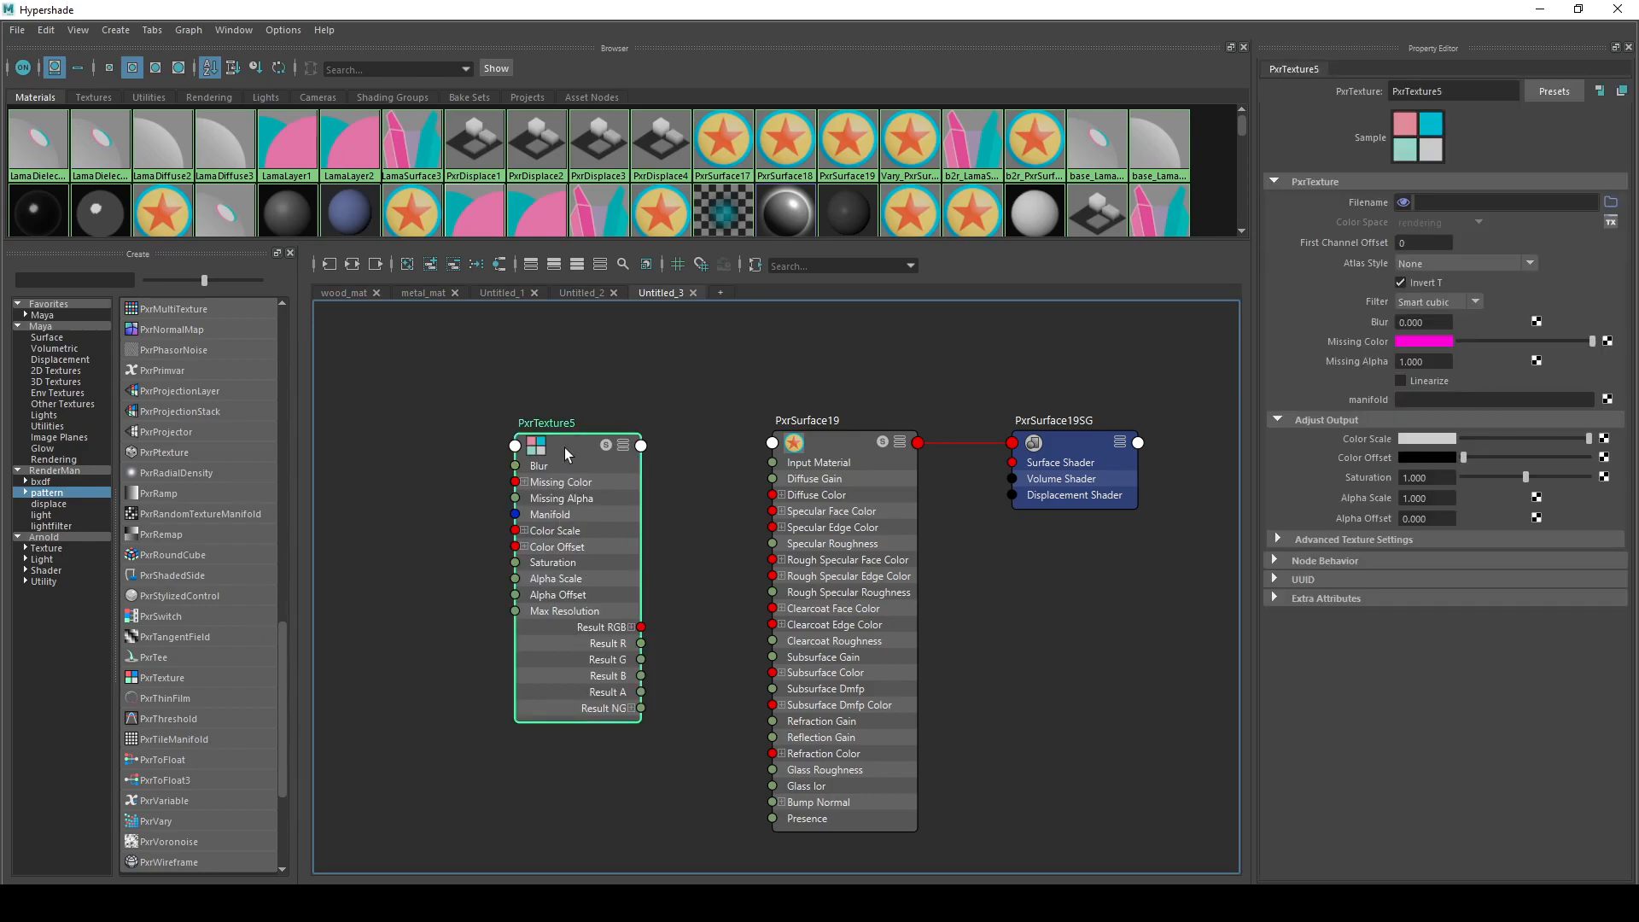
key("Delete")
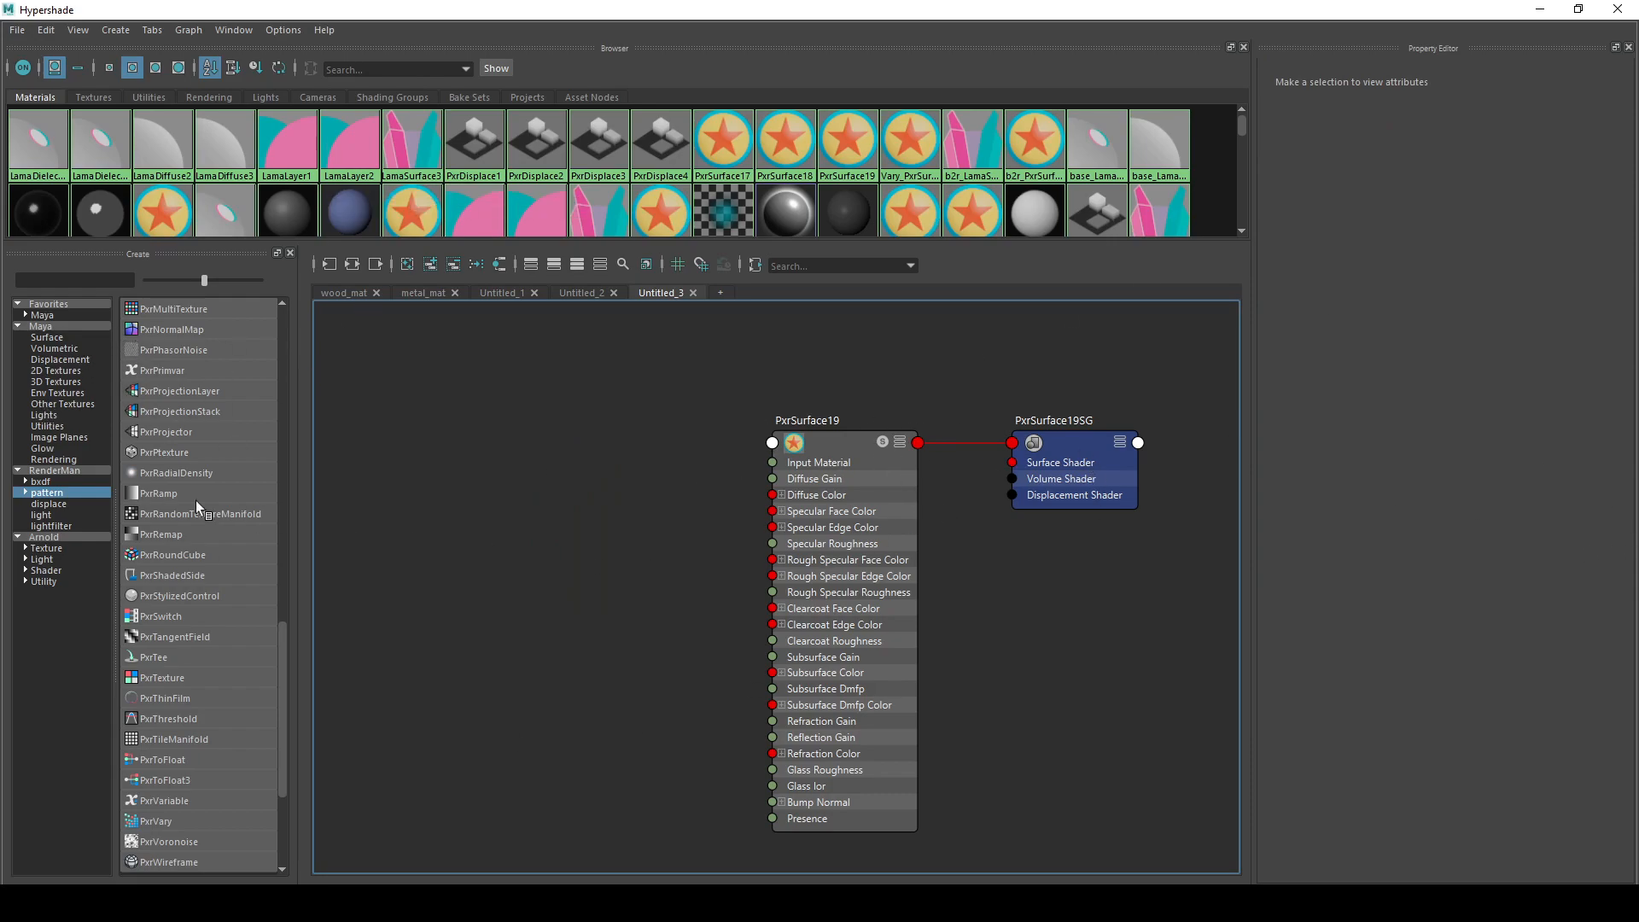
- Compare PxrSurface19's settings in the Hypershade with the teapot body's transform, shape, lambert29 and PxrSurface19 attributes in the Attribute Editor
left_click(907, 511)
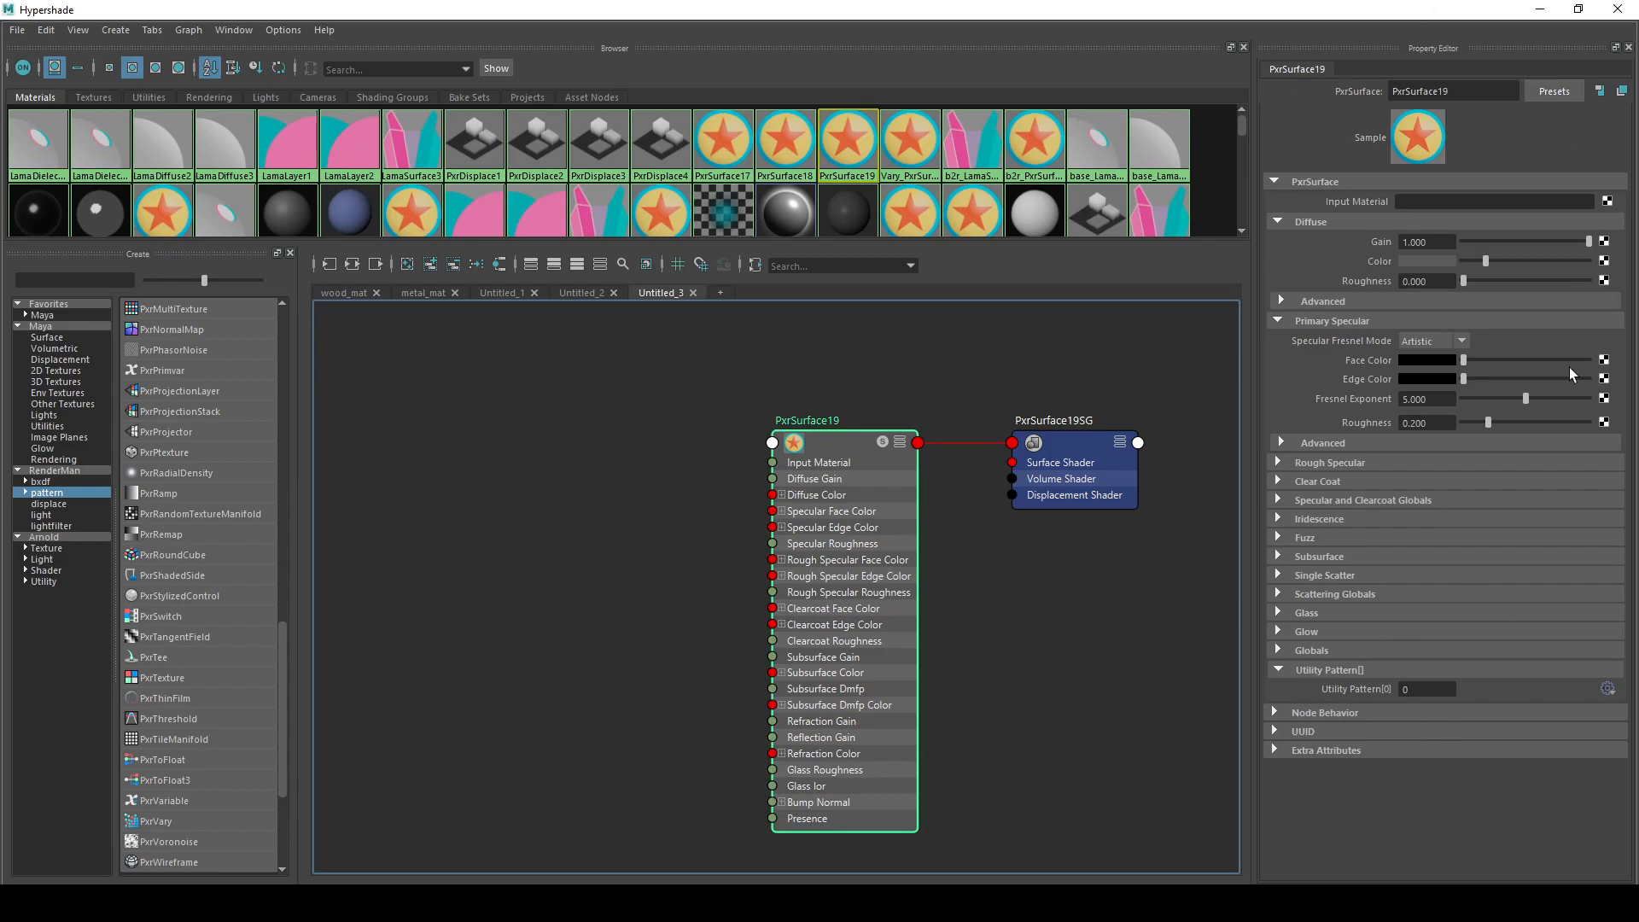
left_click(1542, 9)
left_click(614, 421)
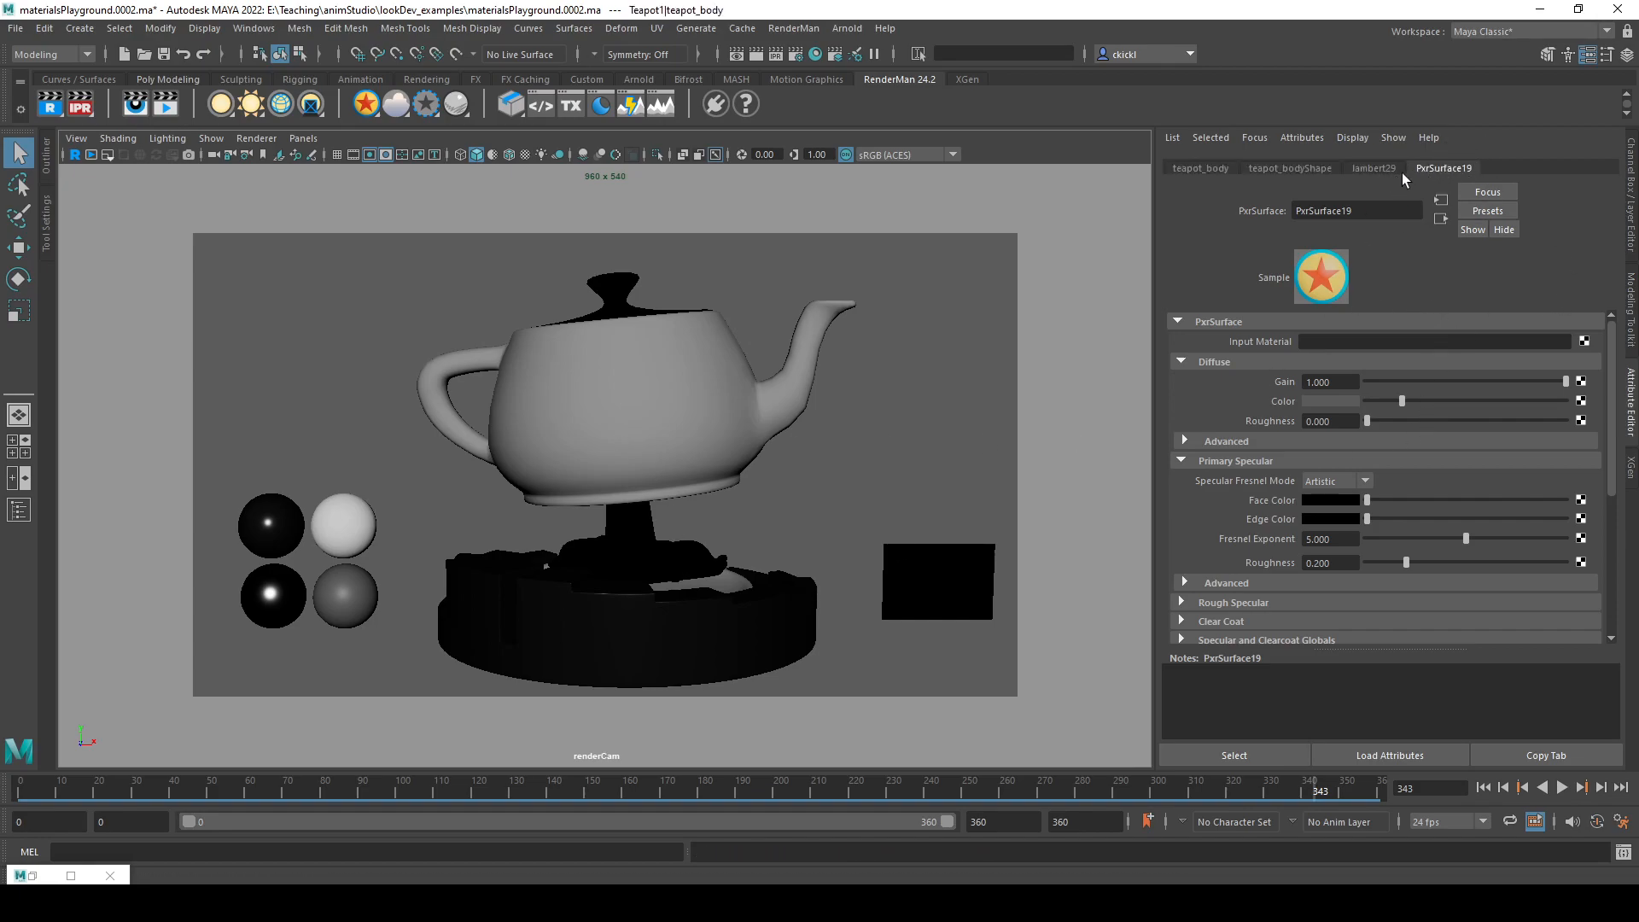
left_click(1376, 170)
left_click(1247, 170)
left_click(1195, 170)
left_click(1291, 170)
left_click(1444, 170)
- Return to the Hypershade and move the PxrSurface19 node slightly closer to its shading group
key("alt+Tab")
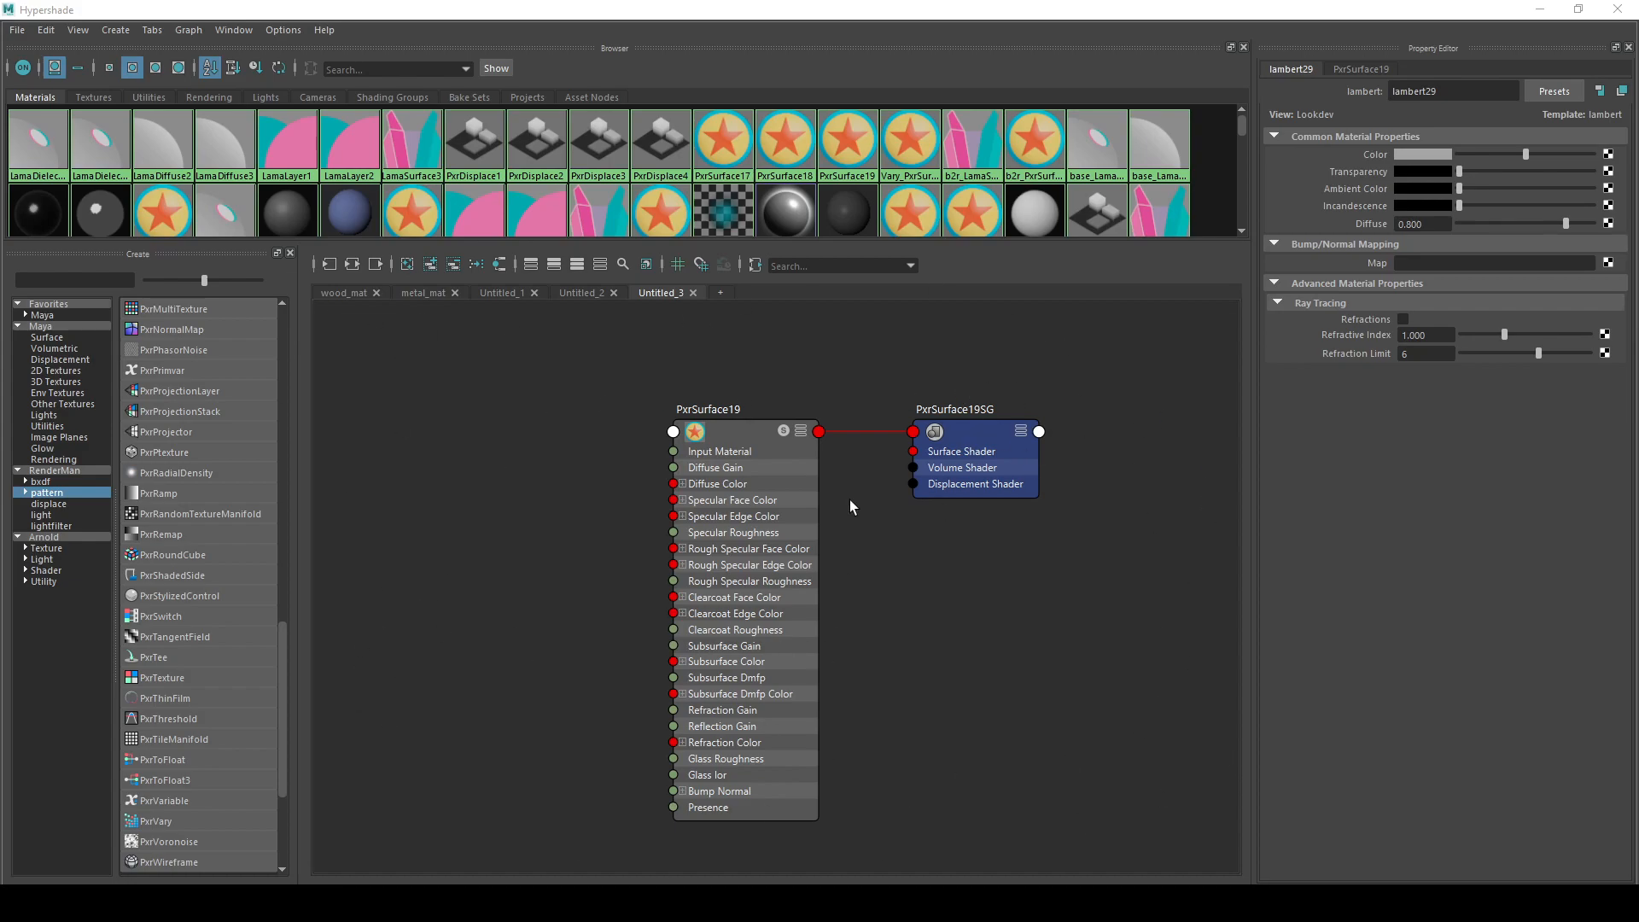
middle_click_drag(1053, 612, 1198, 583, "alt")
middle_click_drag(627, 536, 600, 516, "alt")
left_click_drag(864, 428, 900, 434)
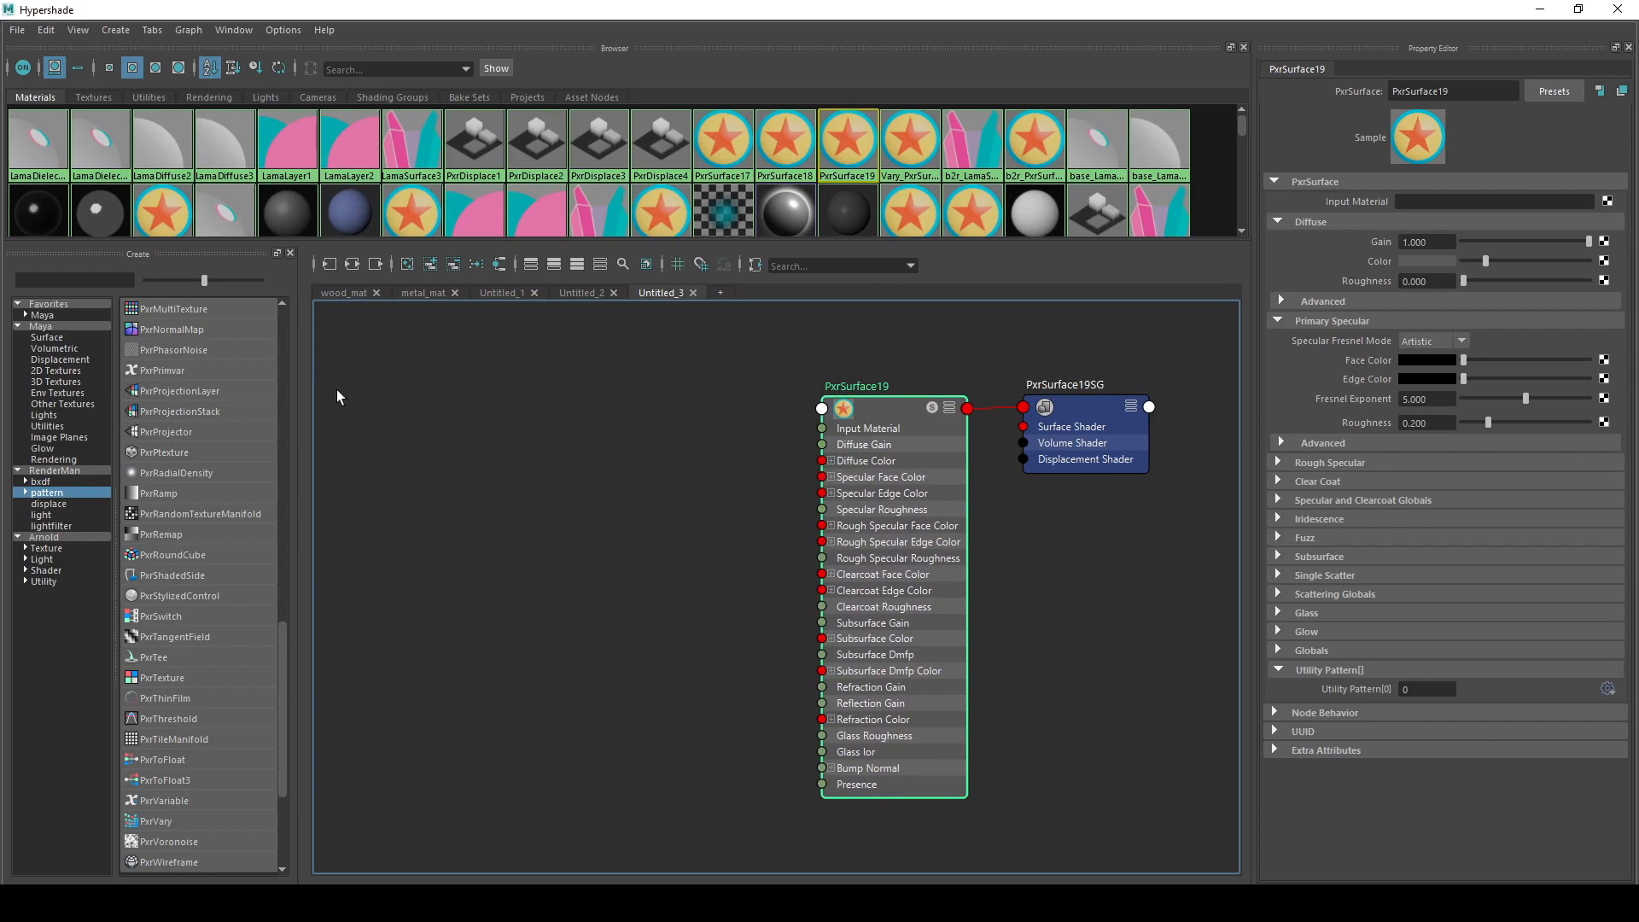
middle_click_drag(627, 469, 636, 489, "alt")
mouse_move(915, 445)
left_mouse_down()
mouse_move(900, 425)
mouse_move(909, 441)
left_mouse_up()
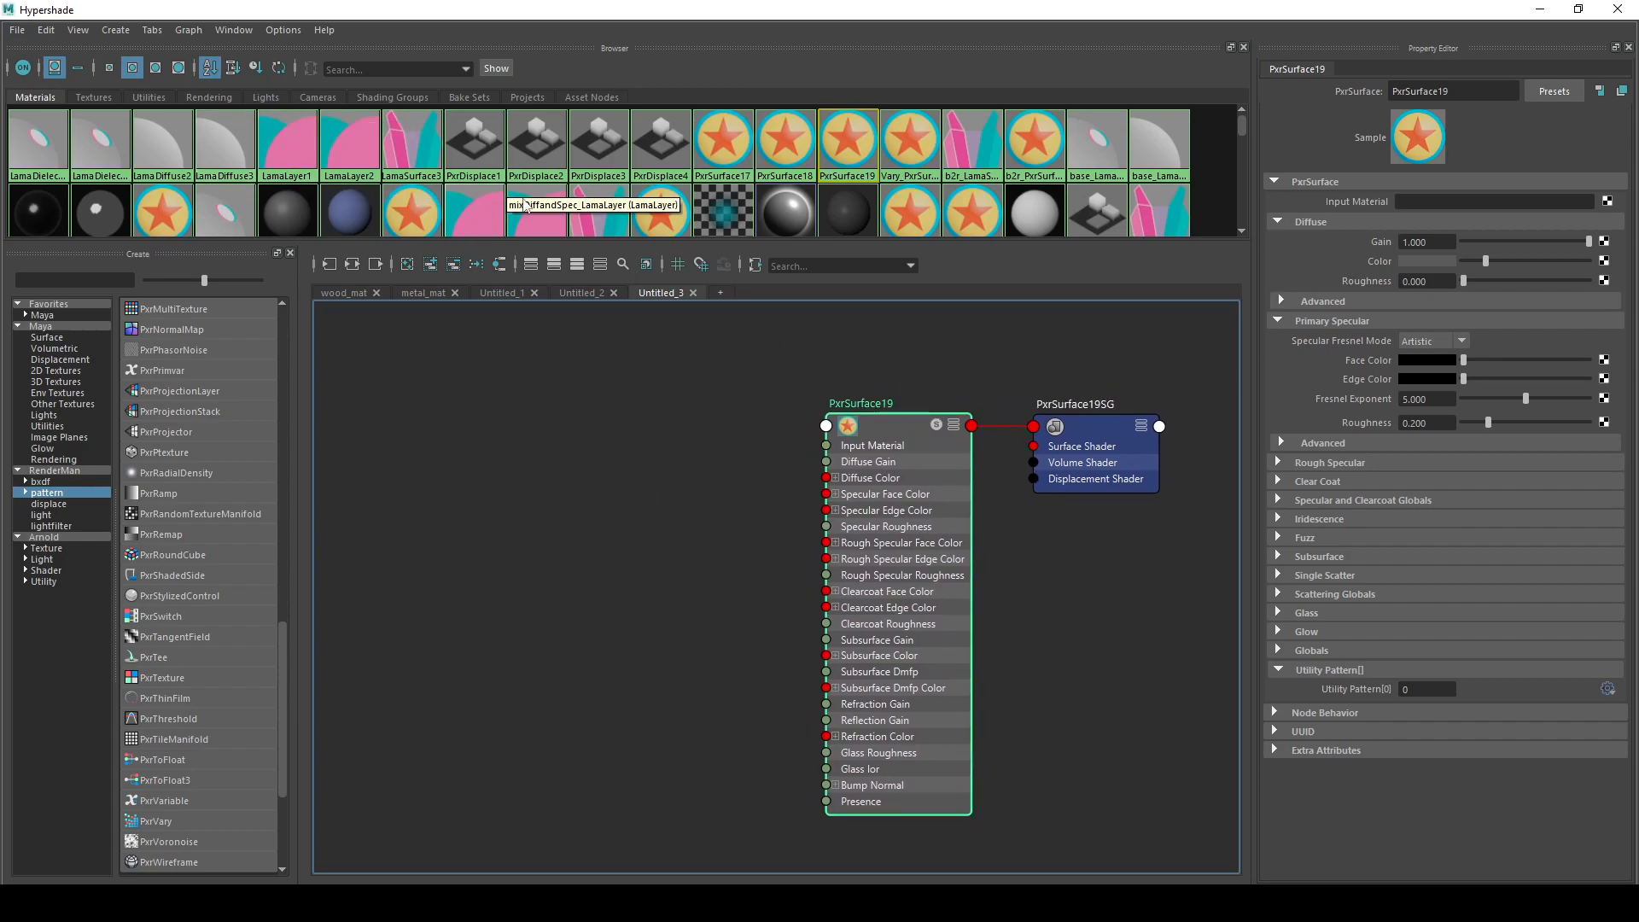
- Delete the PxrSurface19 material from the scene and undo the deletion
scroll(794, 196, "down", 1)
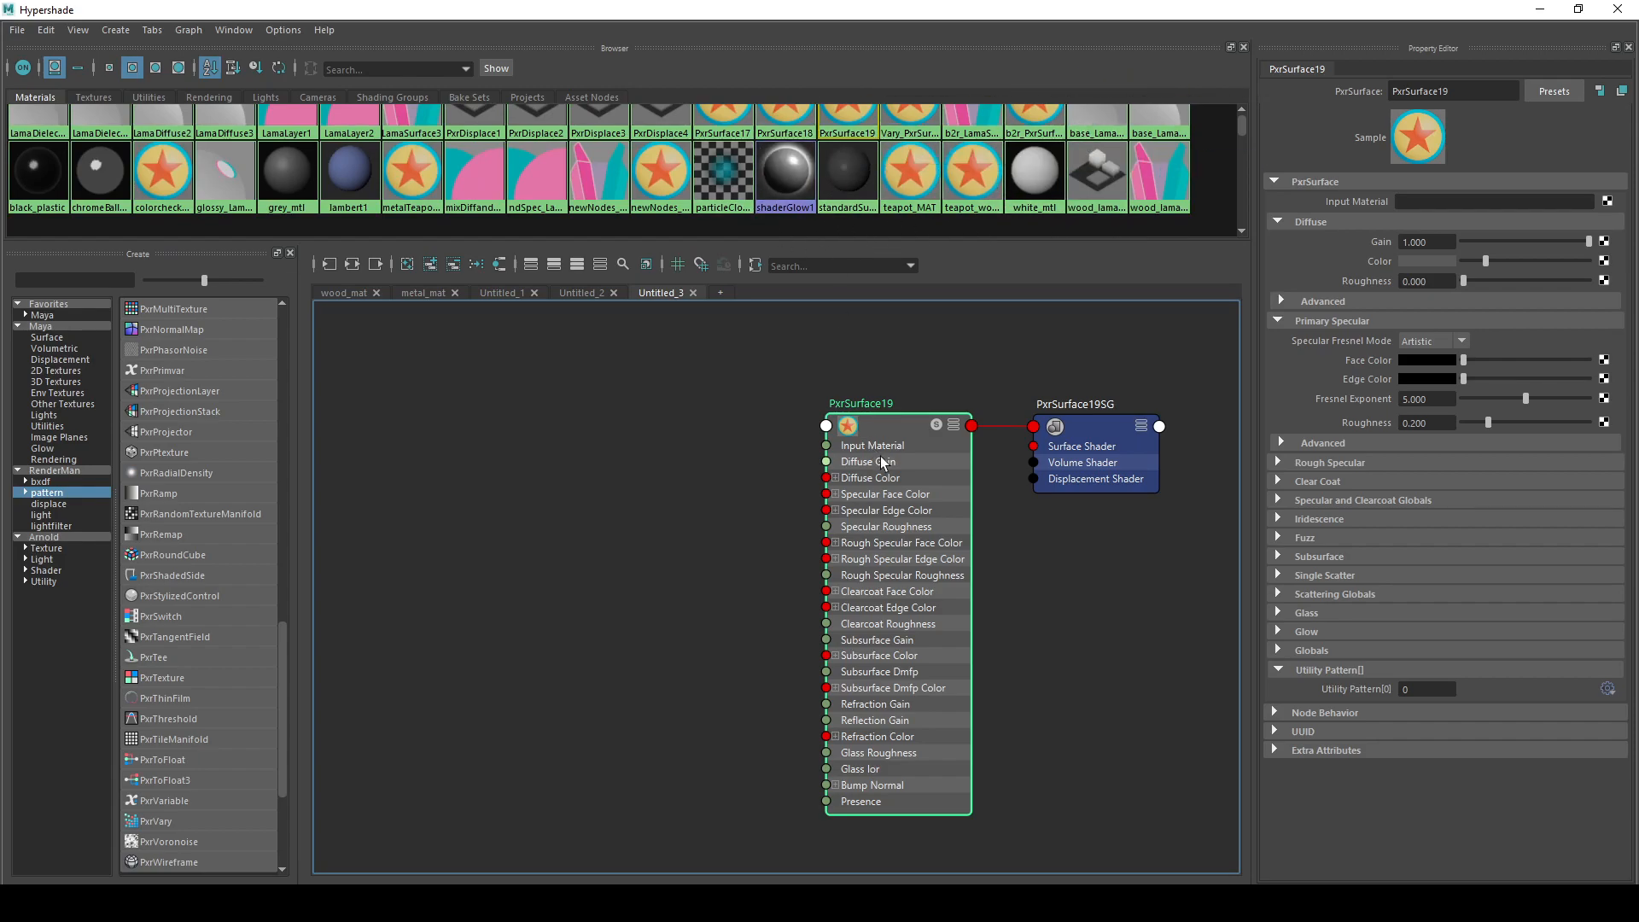
key("Delete")
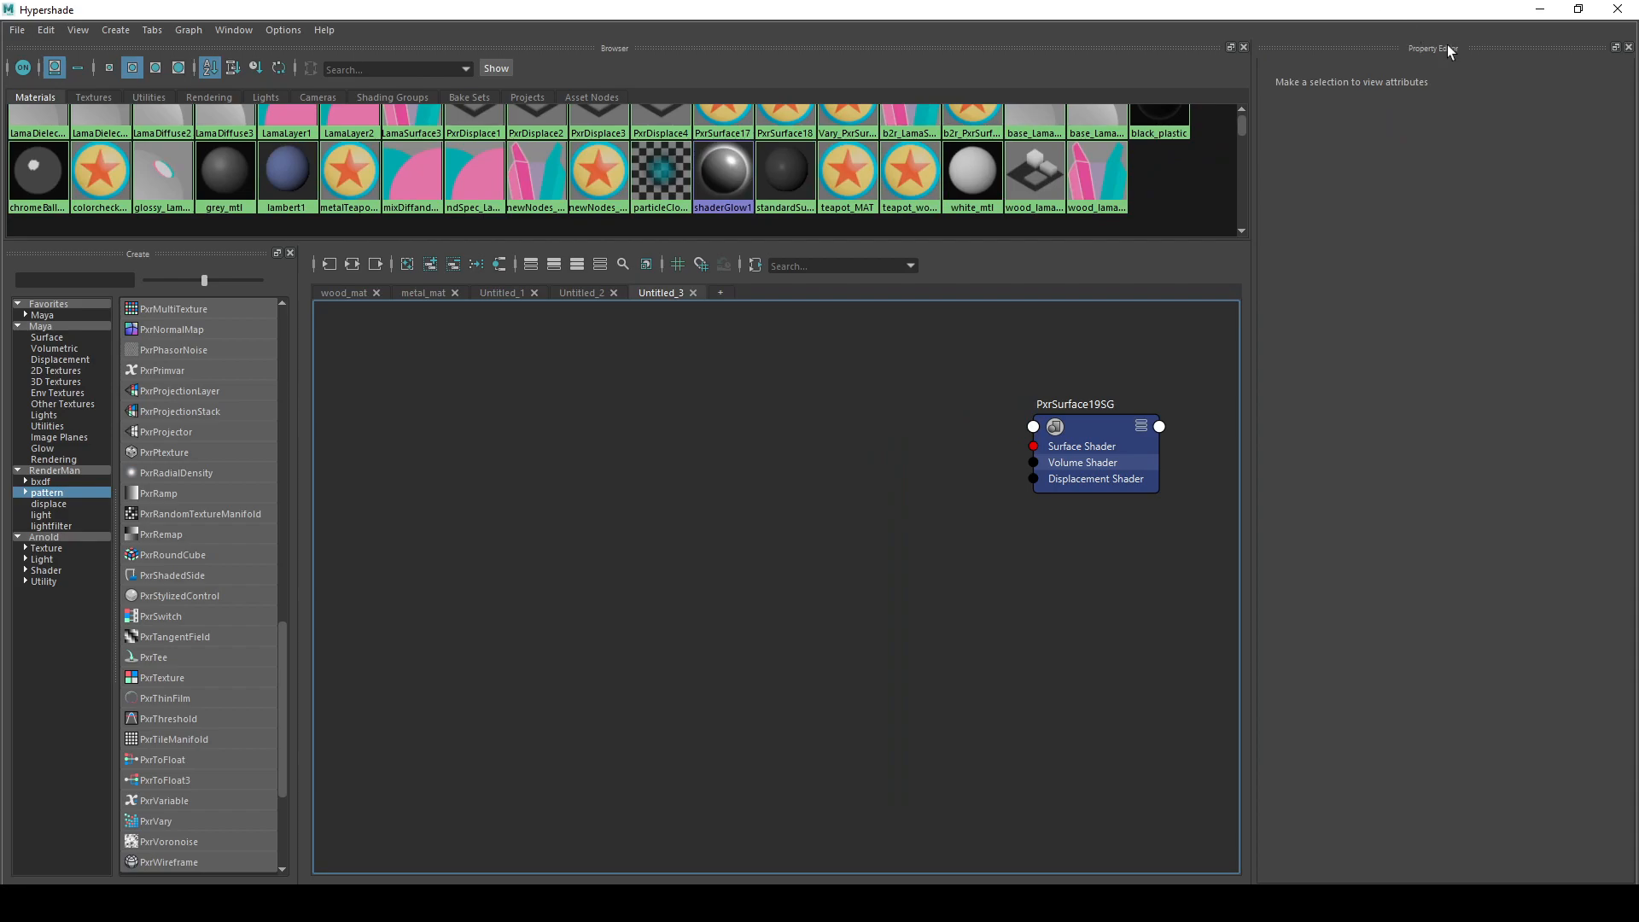
key("ctrl+z")
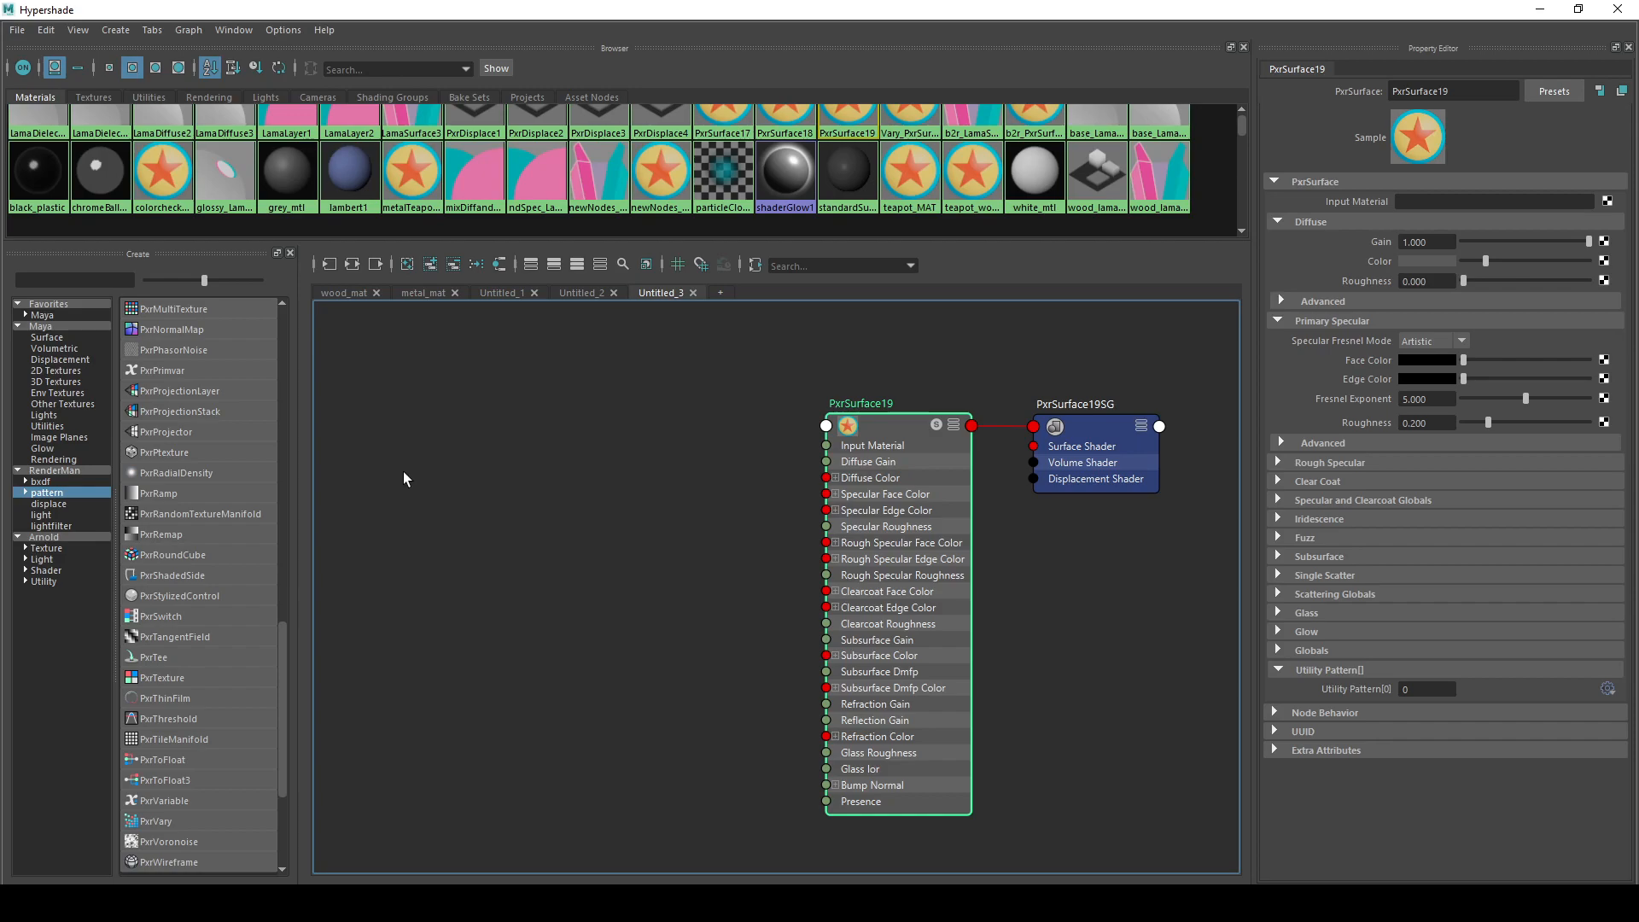
- Take PxrSurface19 off the Untitled_3 graph and add it back, first by removing only that node and again by clearing the graph
left_click(453, 264)
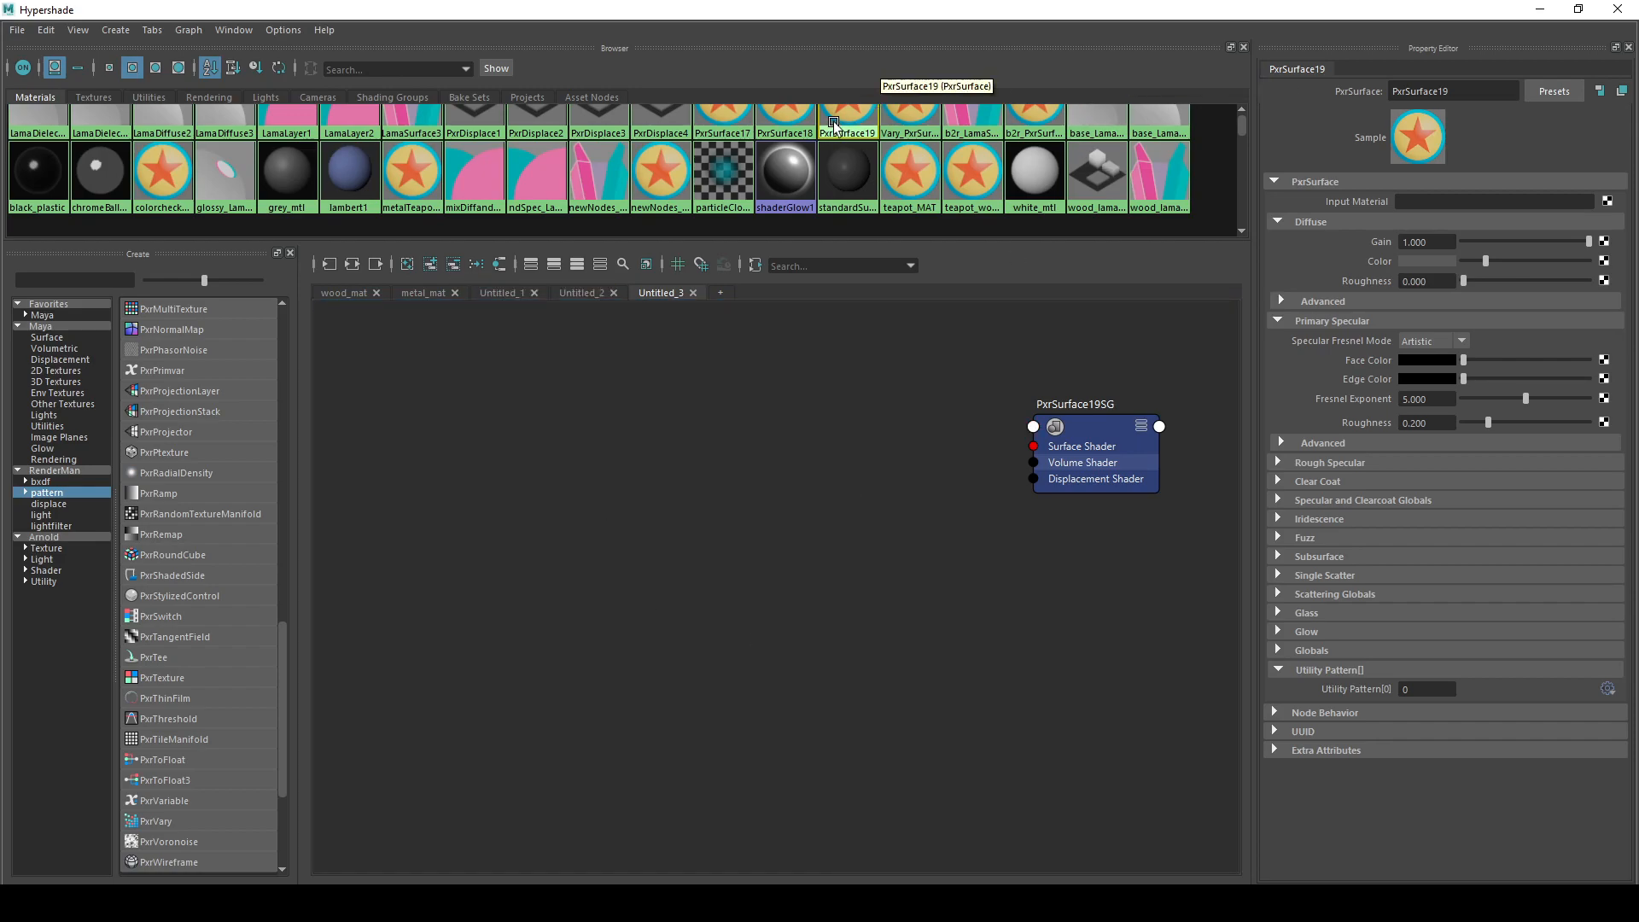
left_click(434, 269)
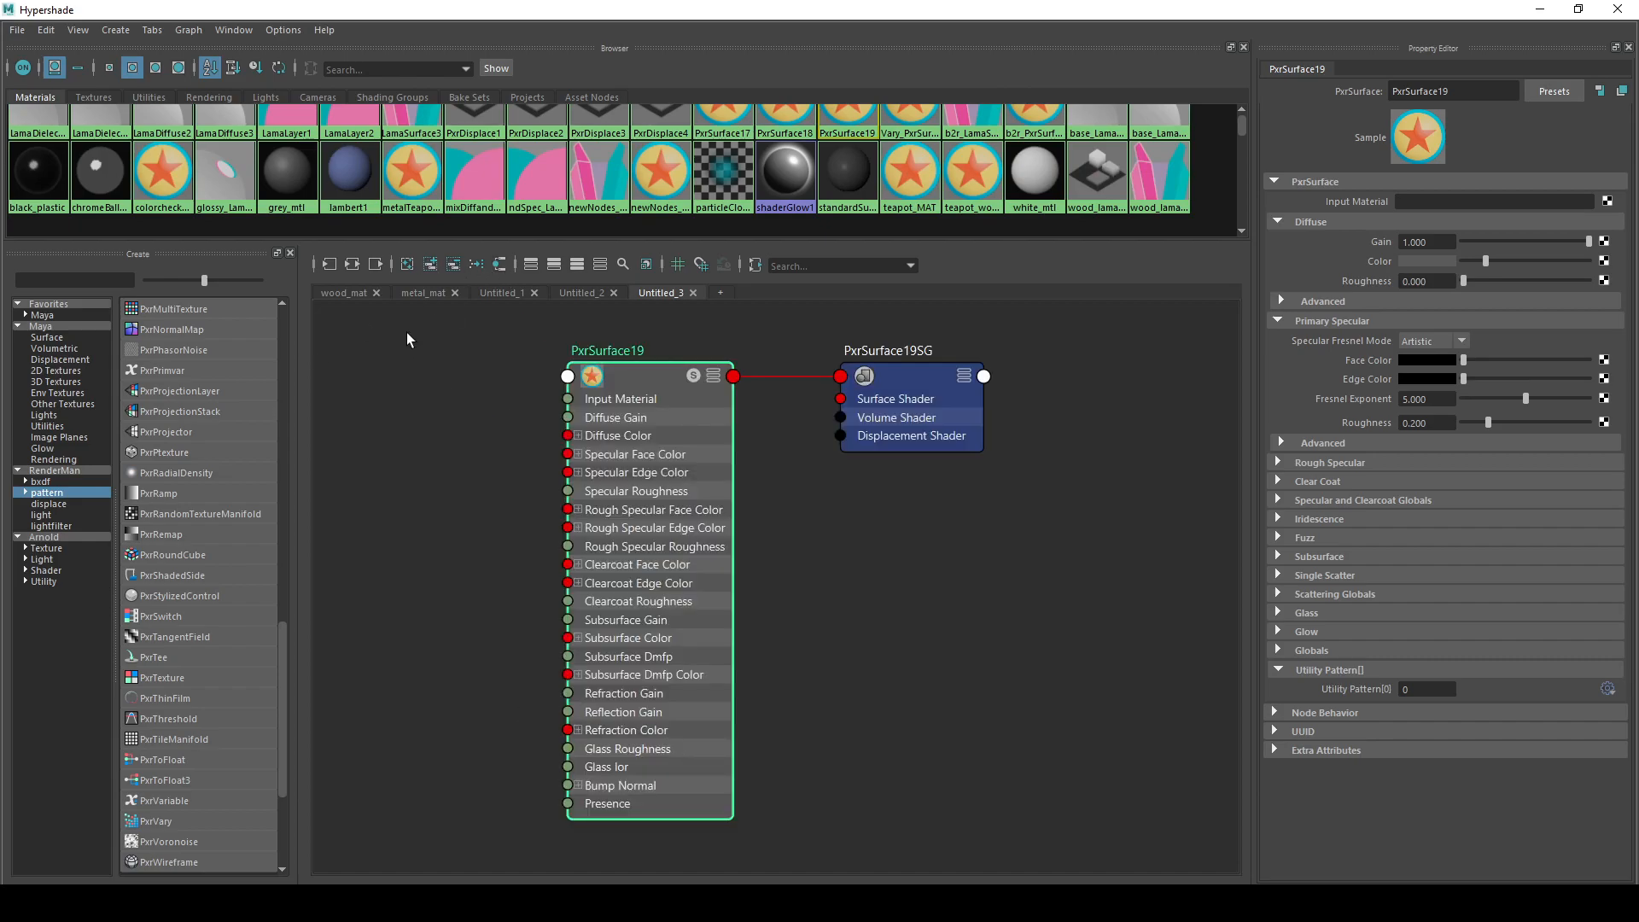
left_click(407, 265)
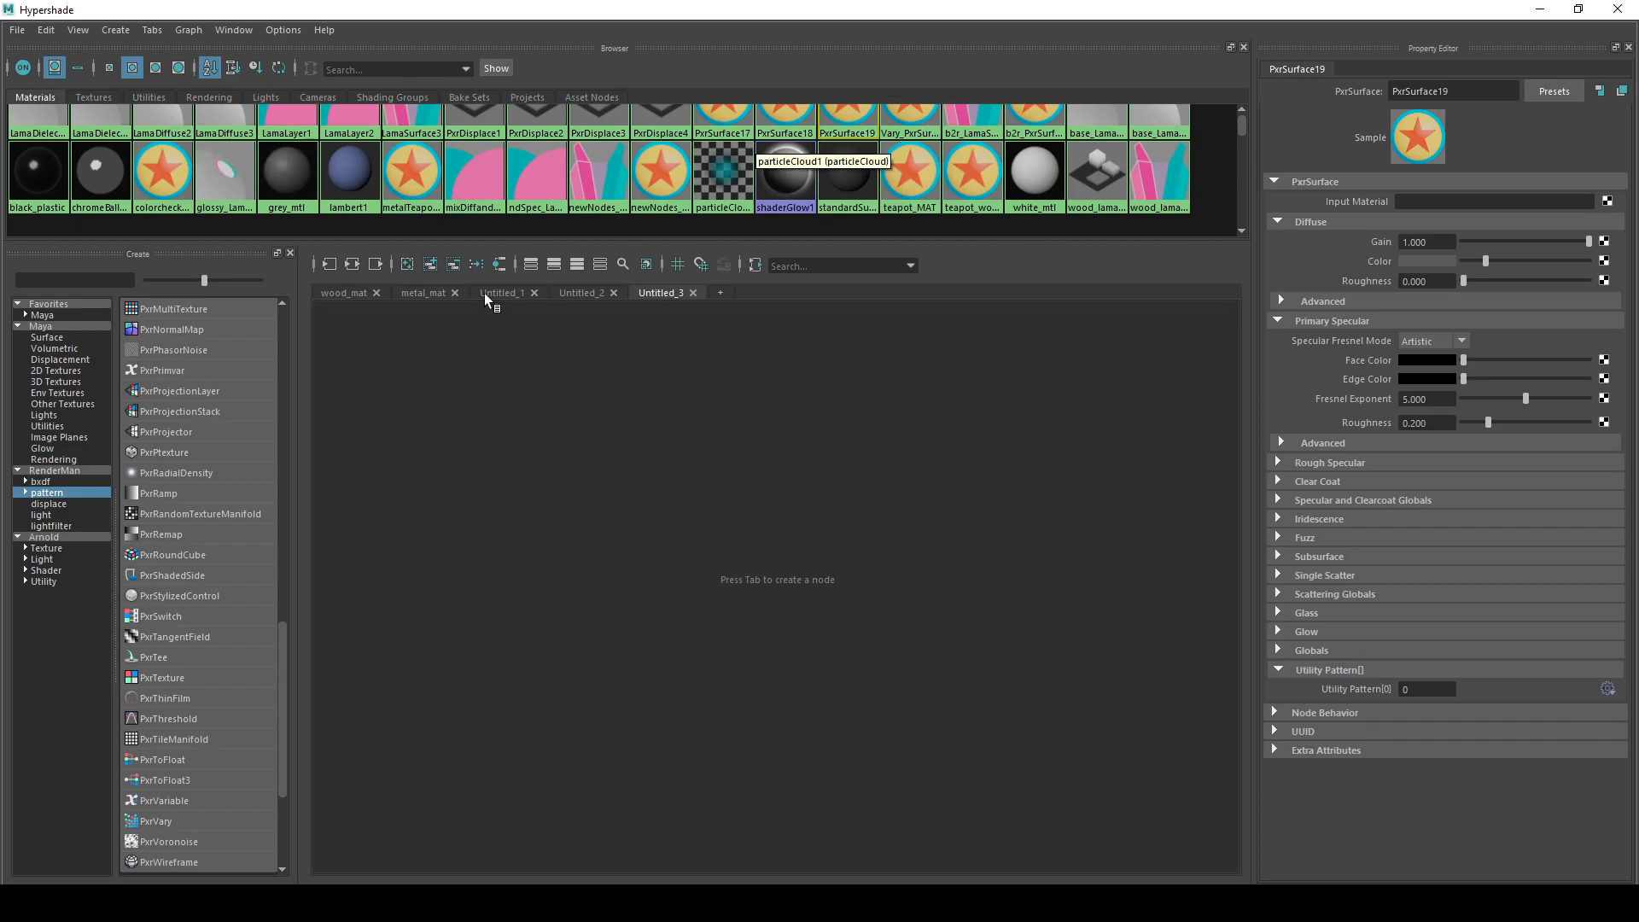
left_click(431, 265)
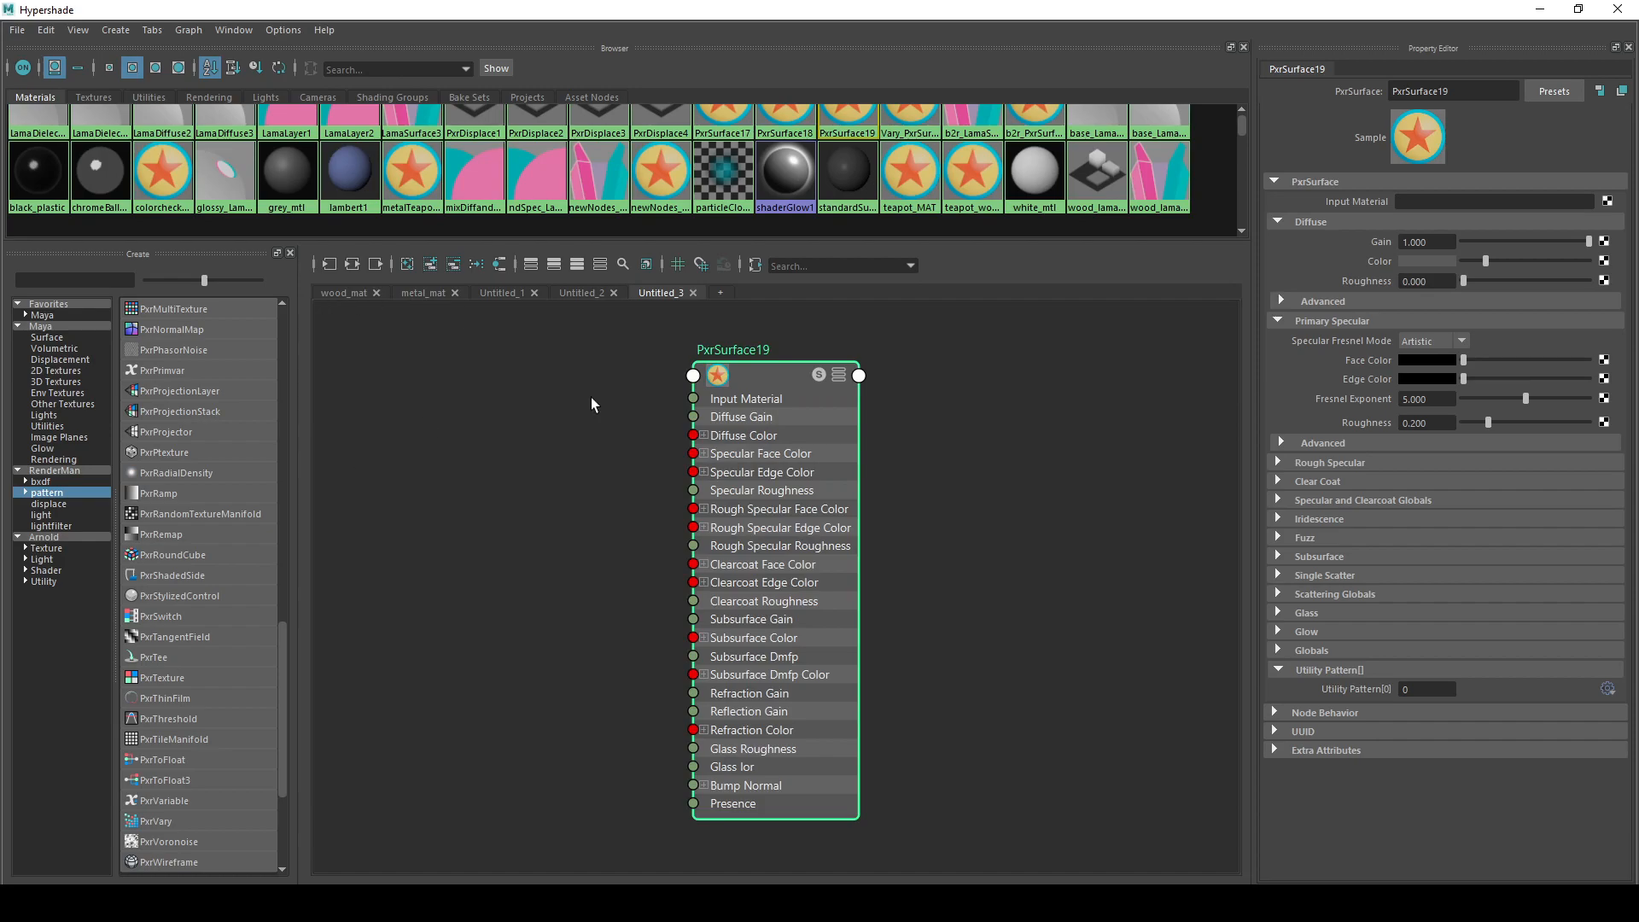
- Look through the Untitled_1 and Untitled_2 graphs, and select the PxrSurface18 node in Untitled_1
left_click(494, 294)
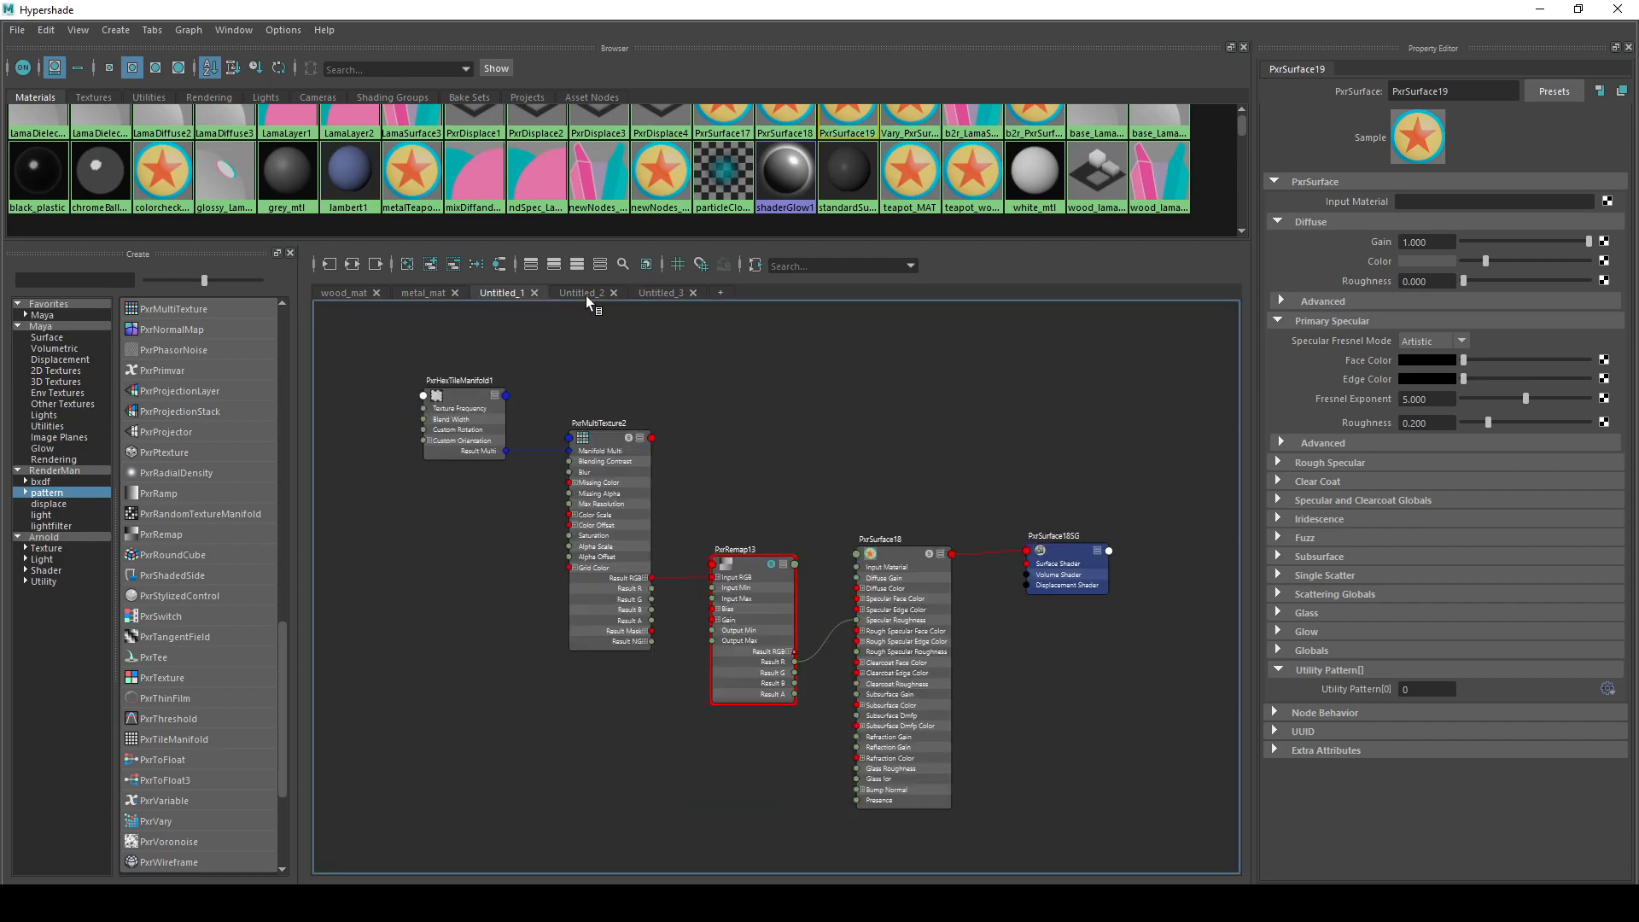
left_click(572, 294)
left_click(516, 293)
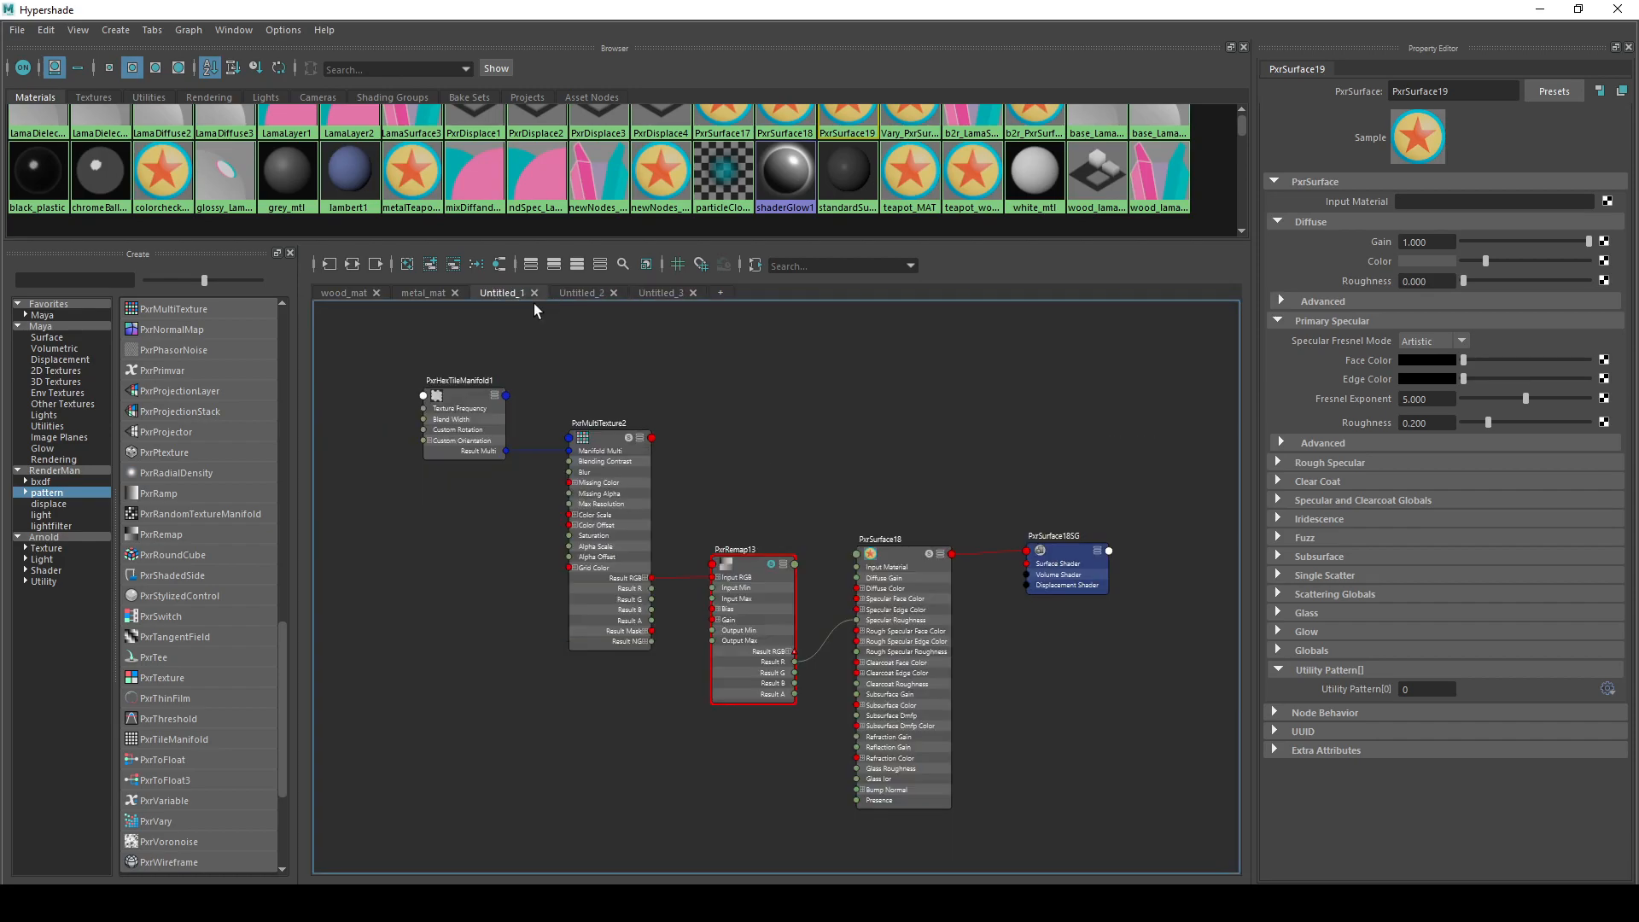
left_click(913, 631)
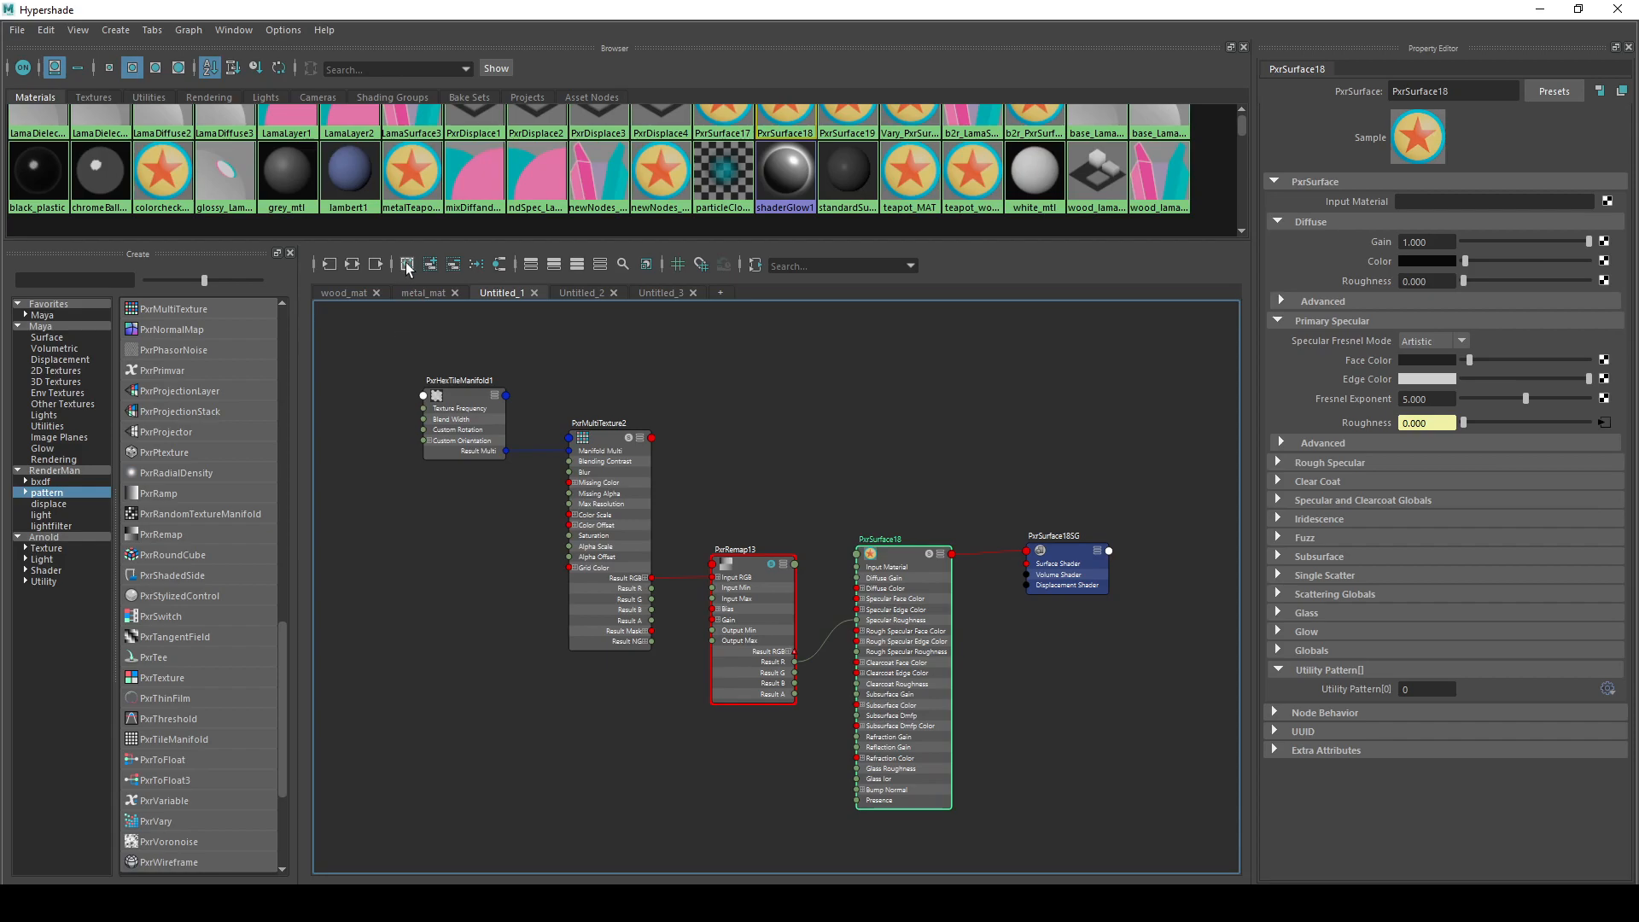
- Clear the Untitled_1 graph, add only PxrSurface18 back, and graph its input connections
scroll(759, 169, "up", 1)
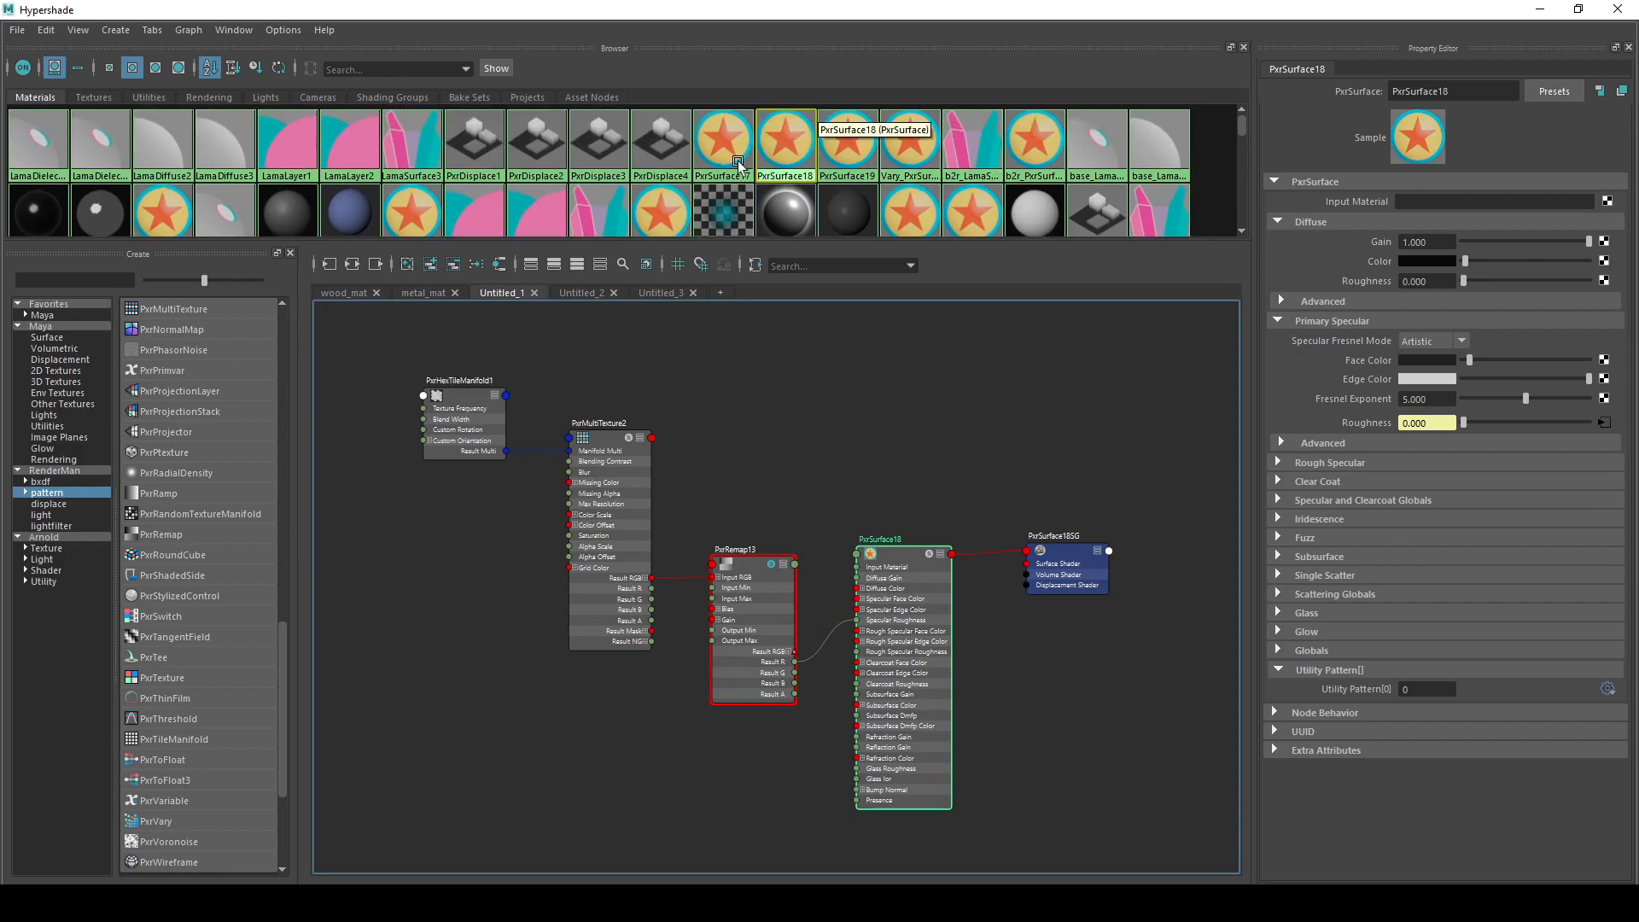
left_click(408, 264)
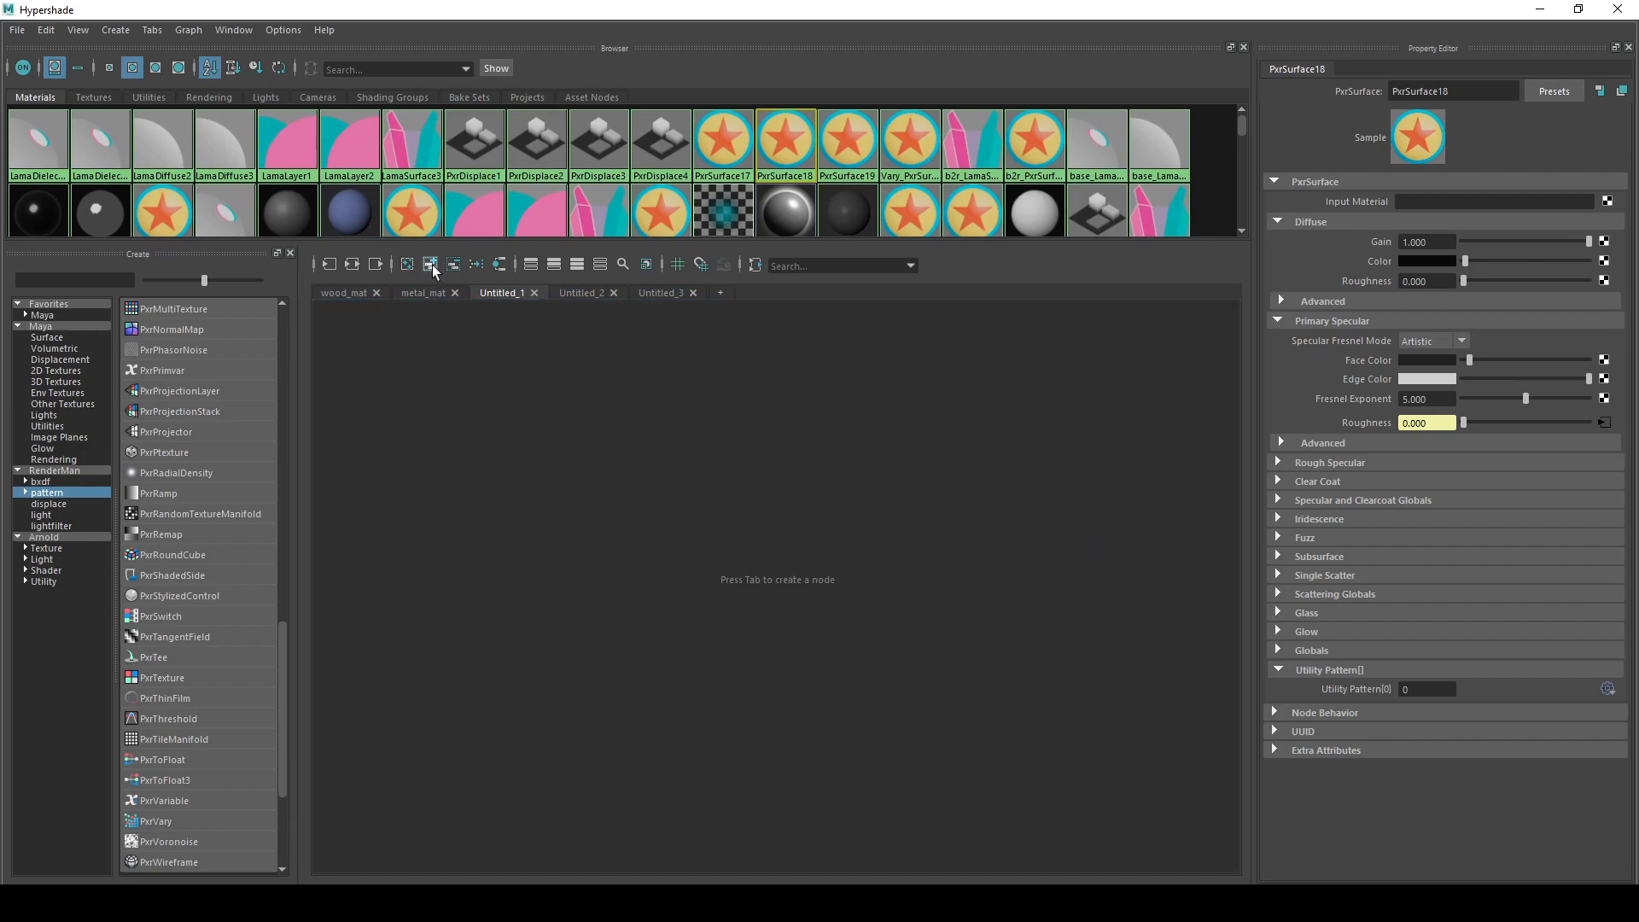
left_click(432, 264)
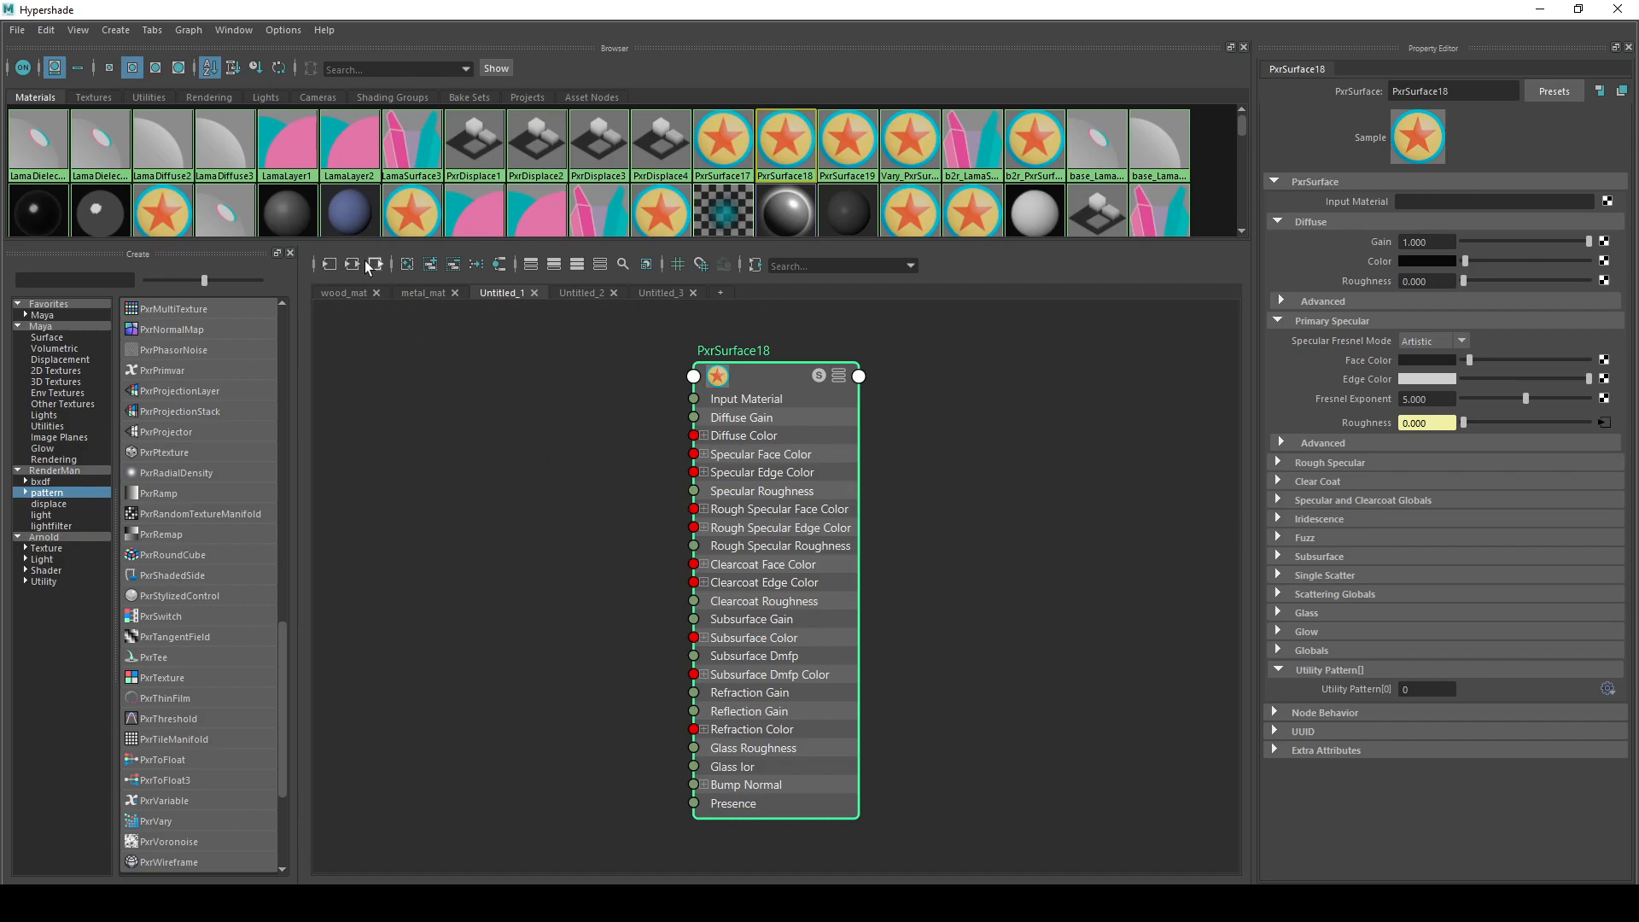
left_click(330, 265)
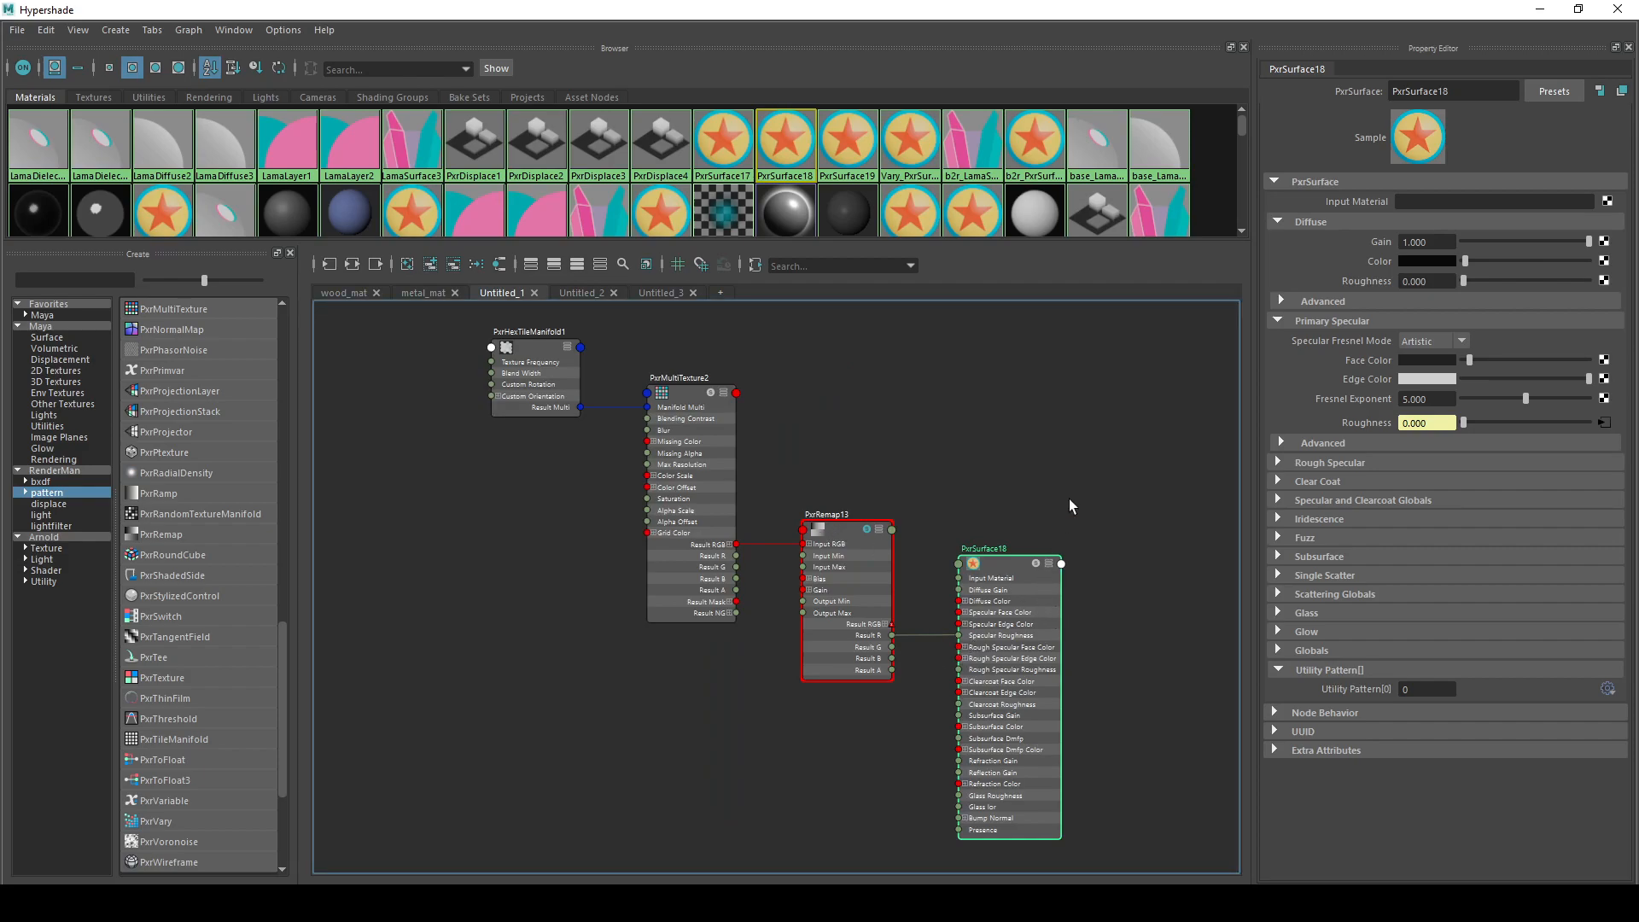
- Remove the PxrMultiTexture2 and PxrHexTileManifold1 nodes from the Untitled_1 graph
left_click(683, 397)
key("Delete")
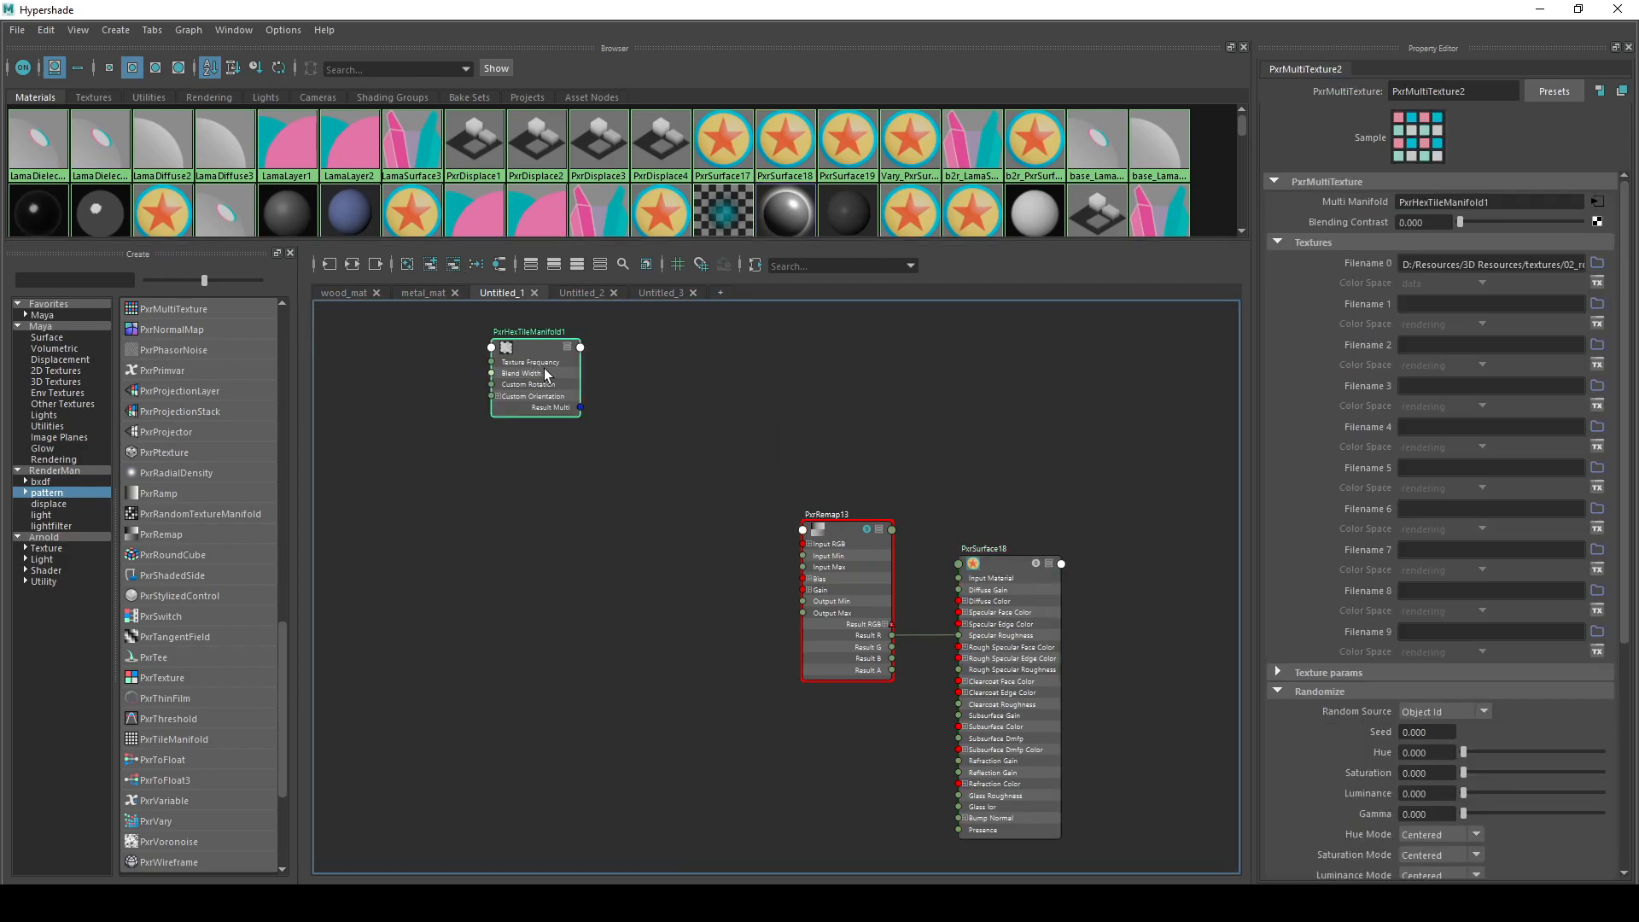
left_click(545, 374)
key("Delete")
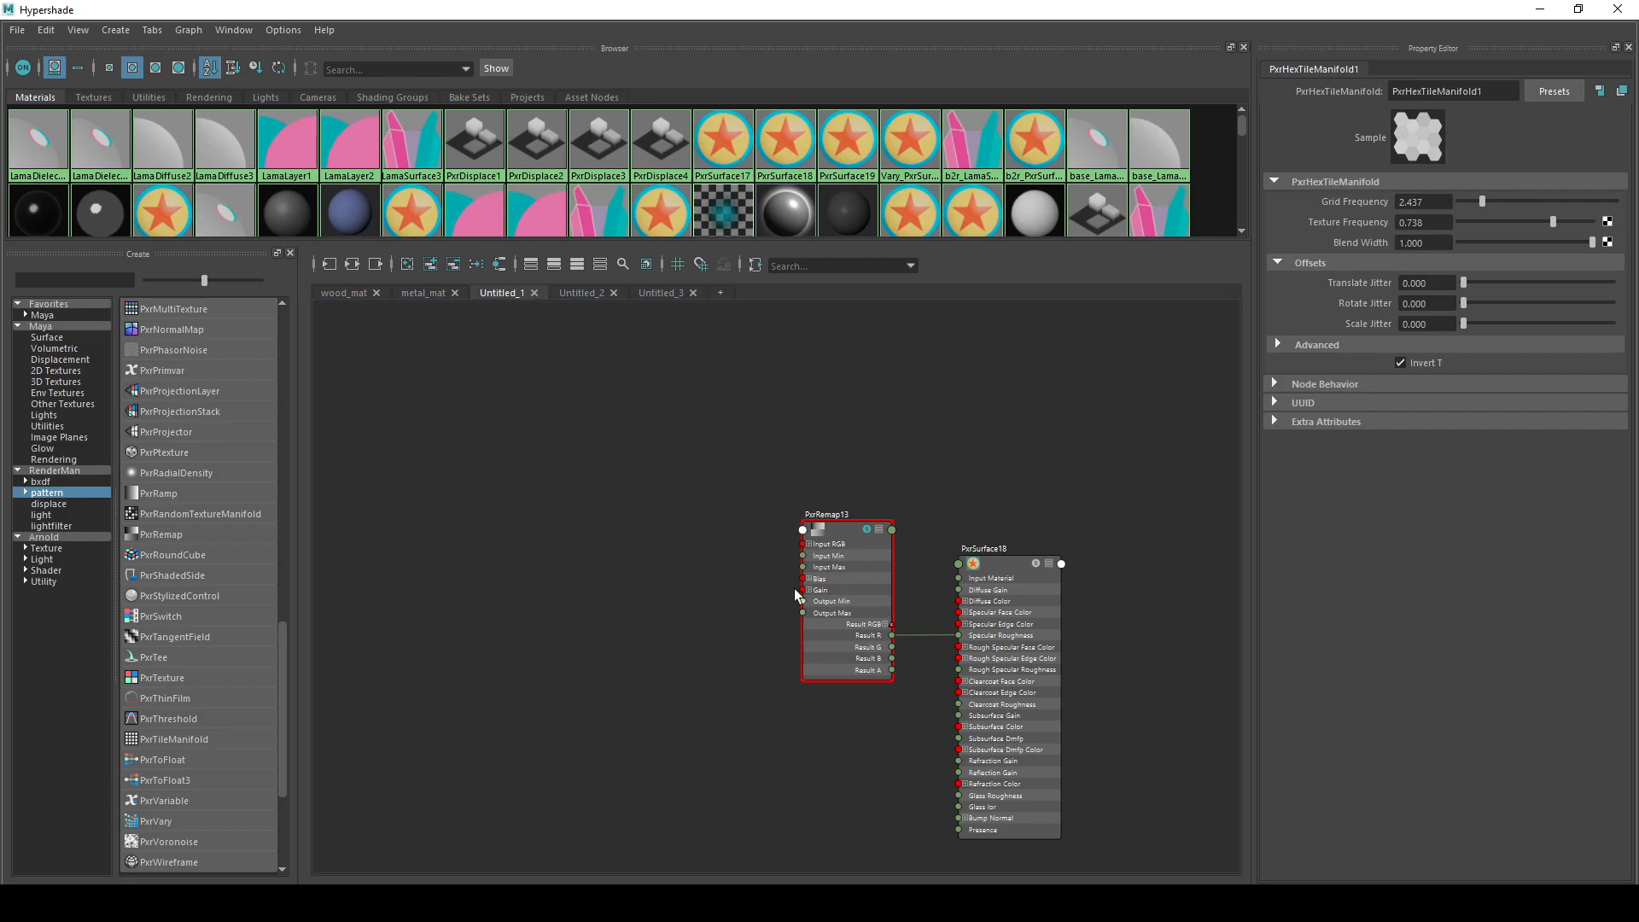
- Graph the input connections of PxrRemap13, followed by both its input and output connections
left_click(830, 538)
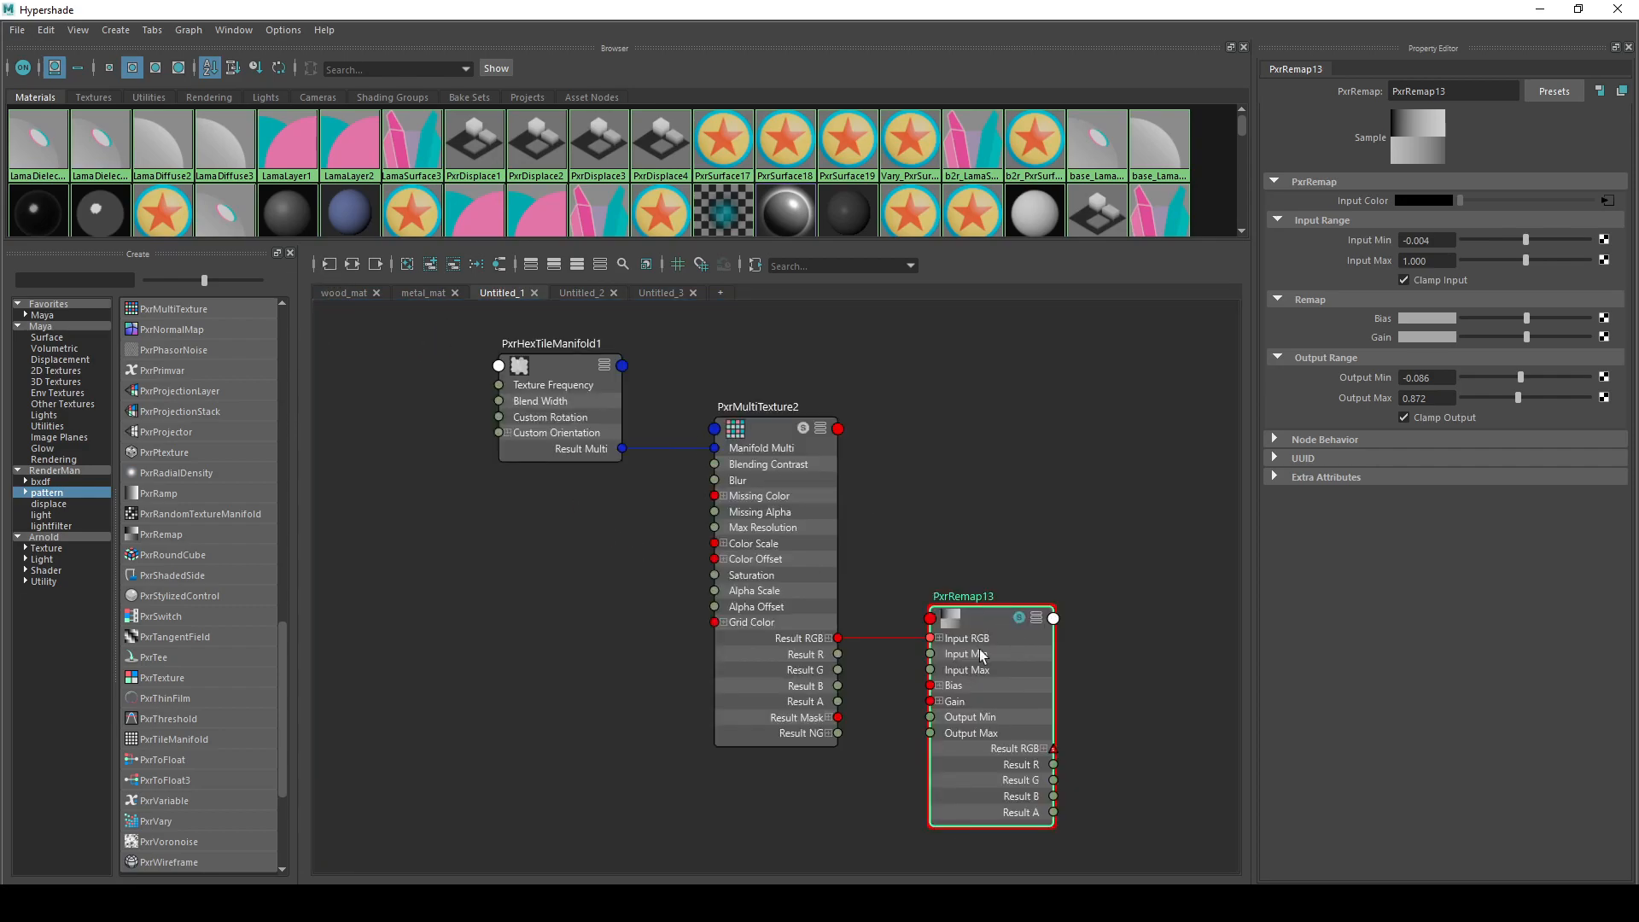
left_click(991, 620)
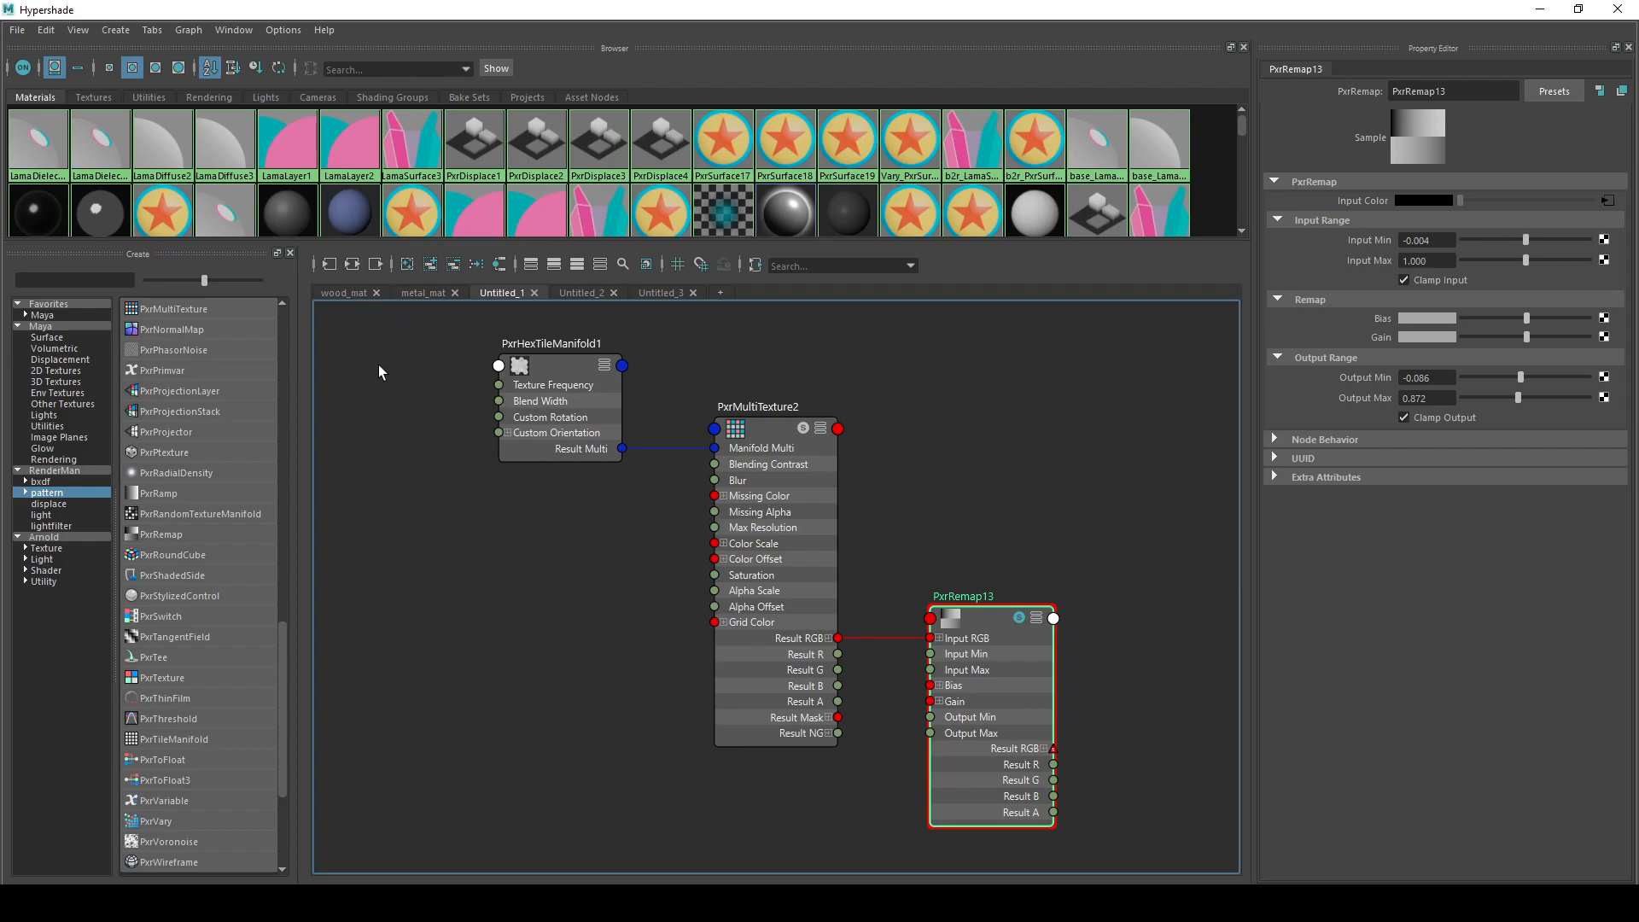
left_click(352, 264)
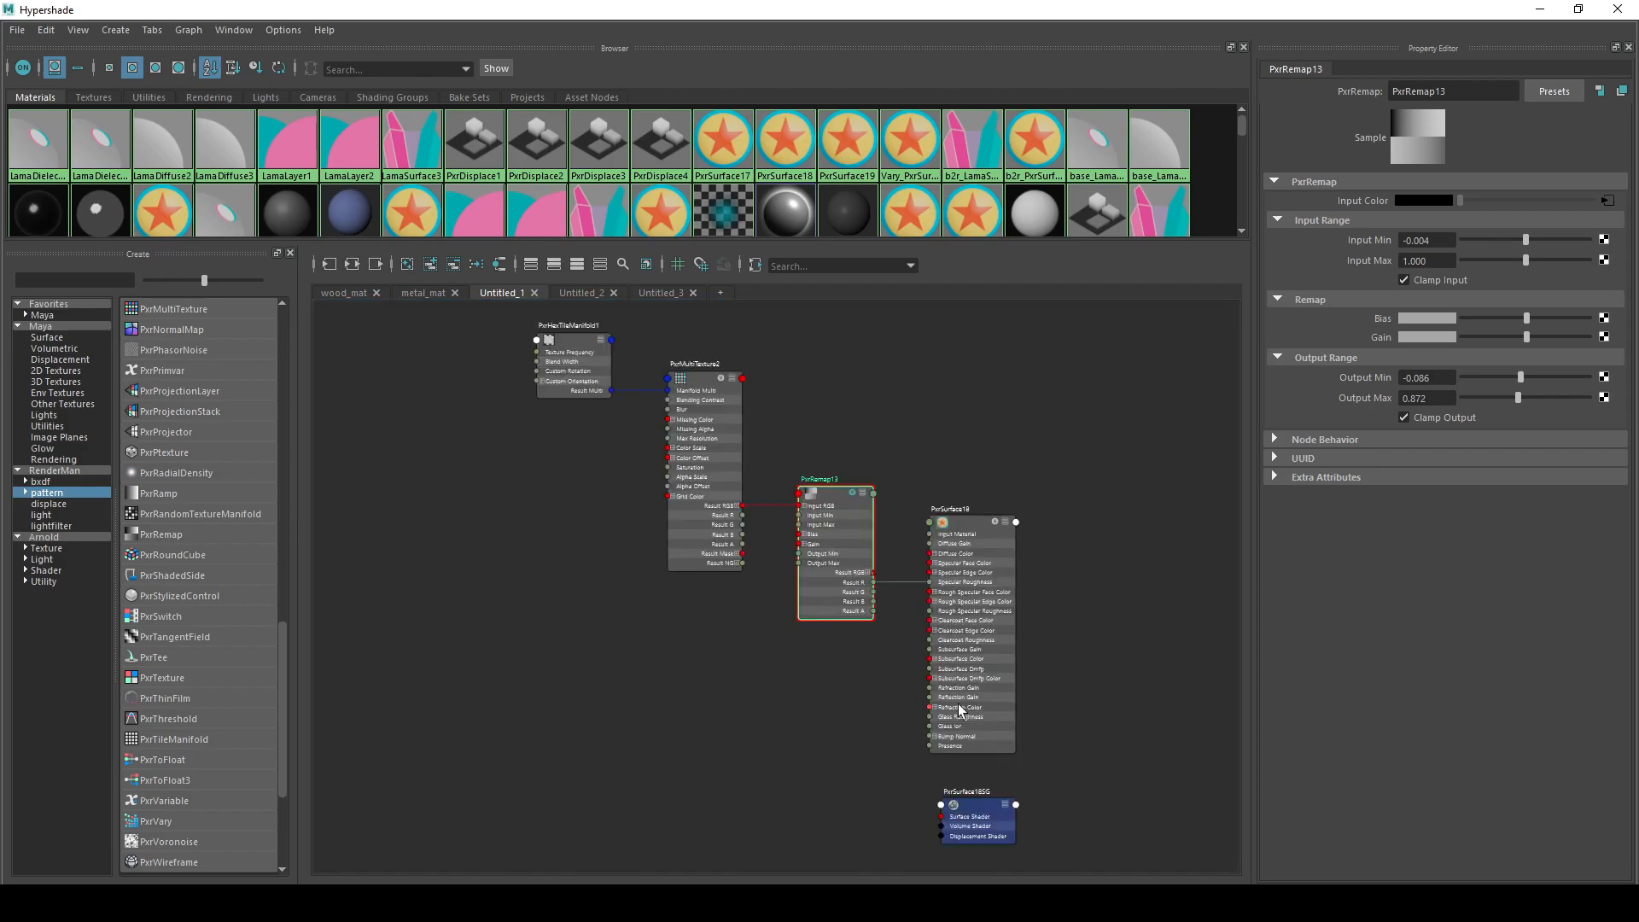
- Clear the graph, add PxrSurface18 and PxrRemap13 back together, and graph their input connections
left_click(973, 540)
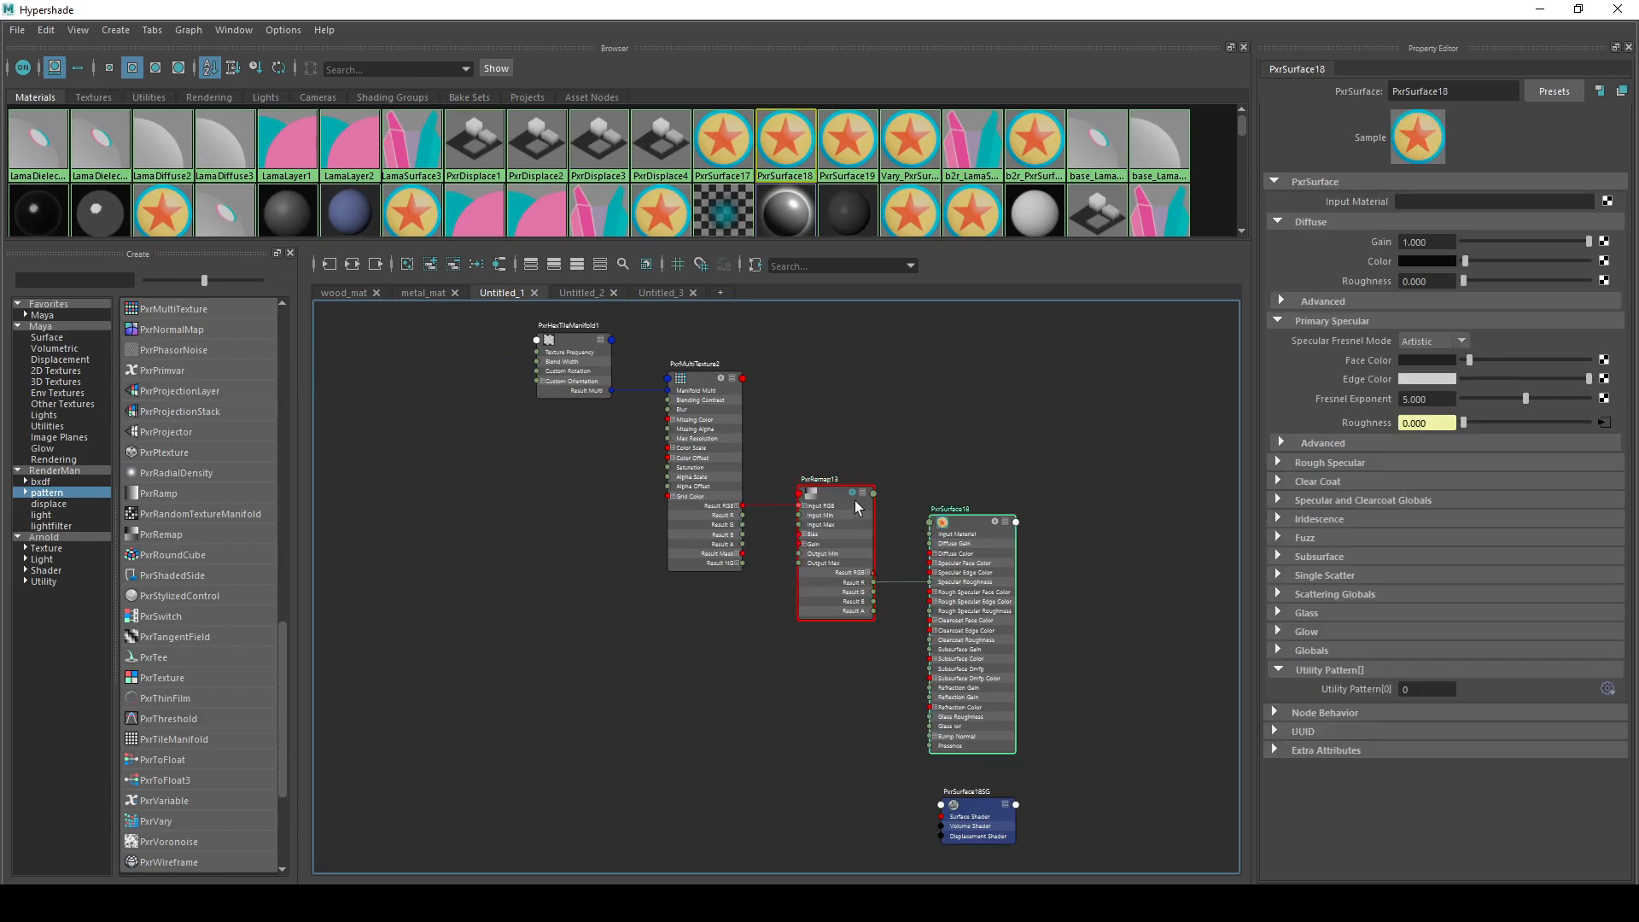
left_click(408, 264)
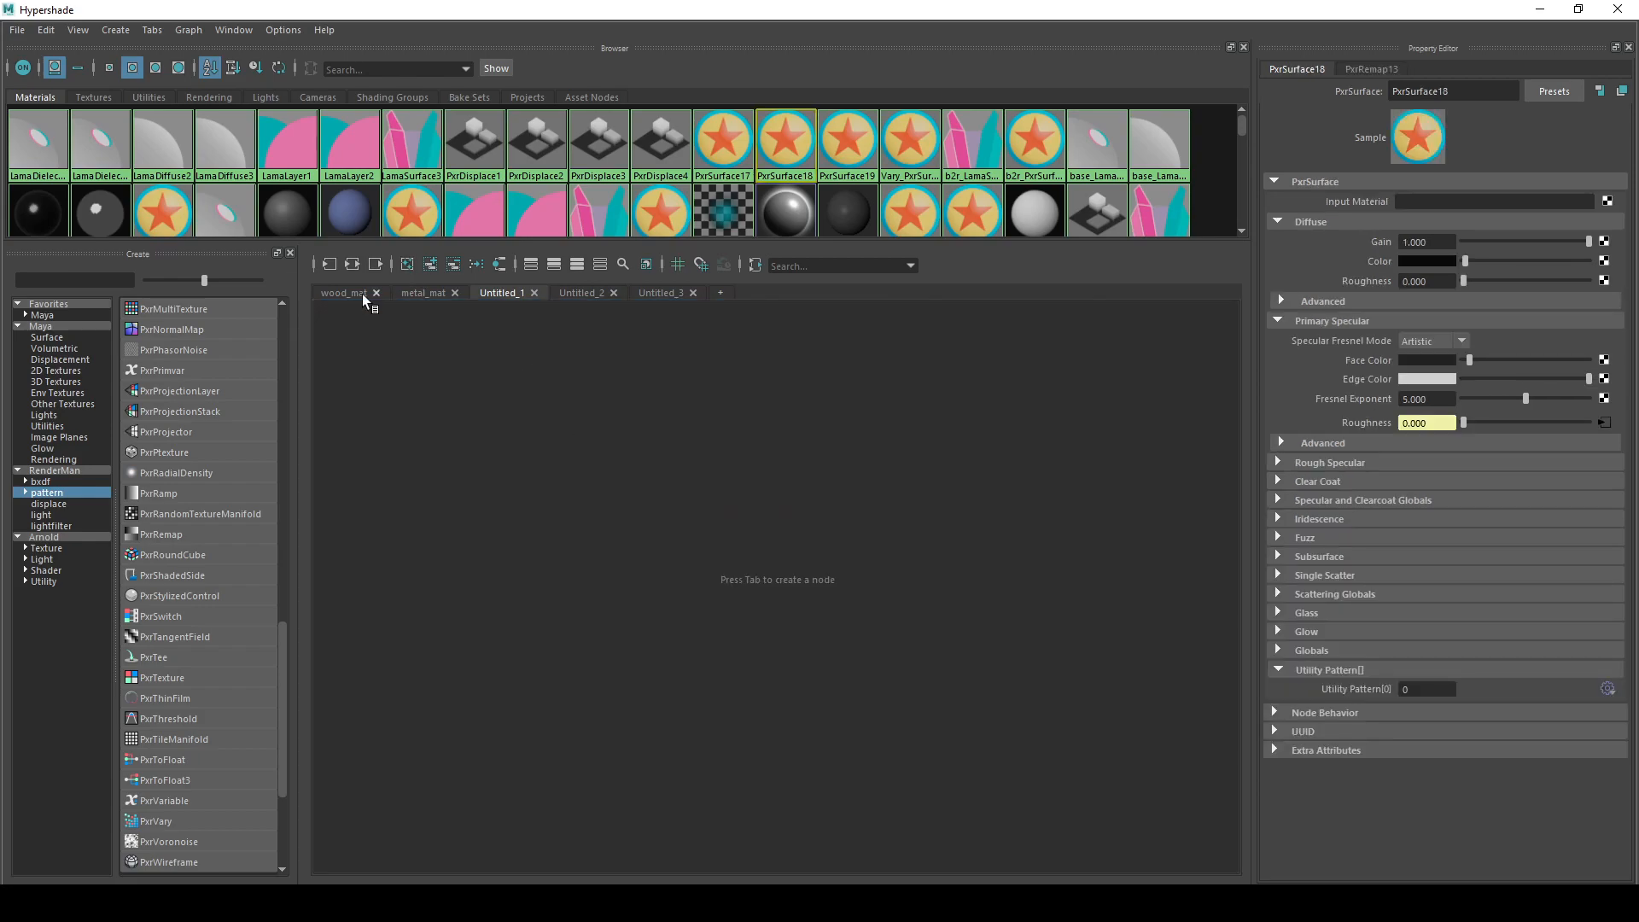
left_click(429, 265)
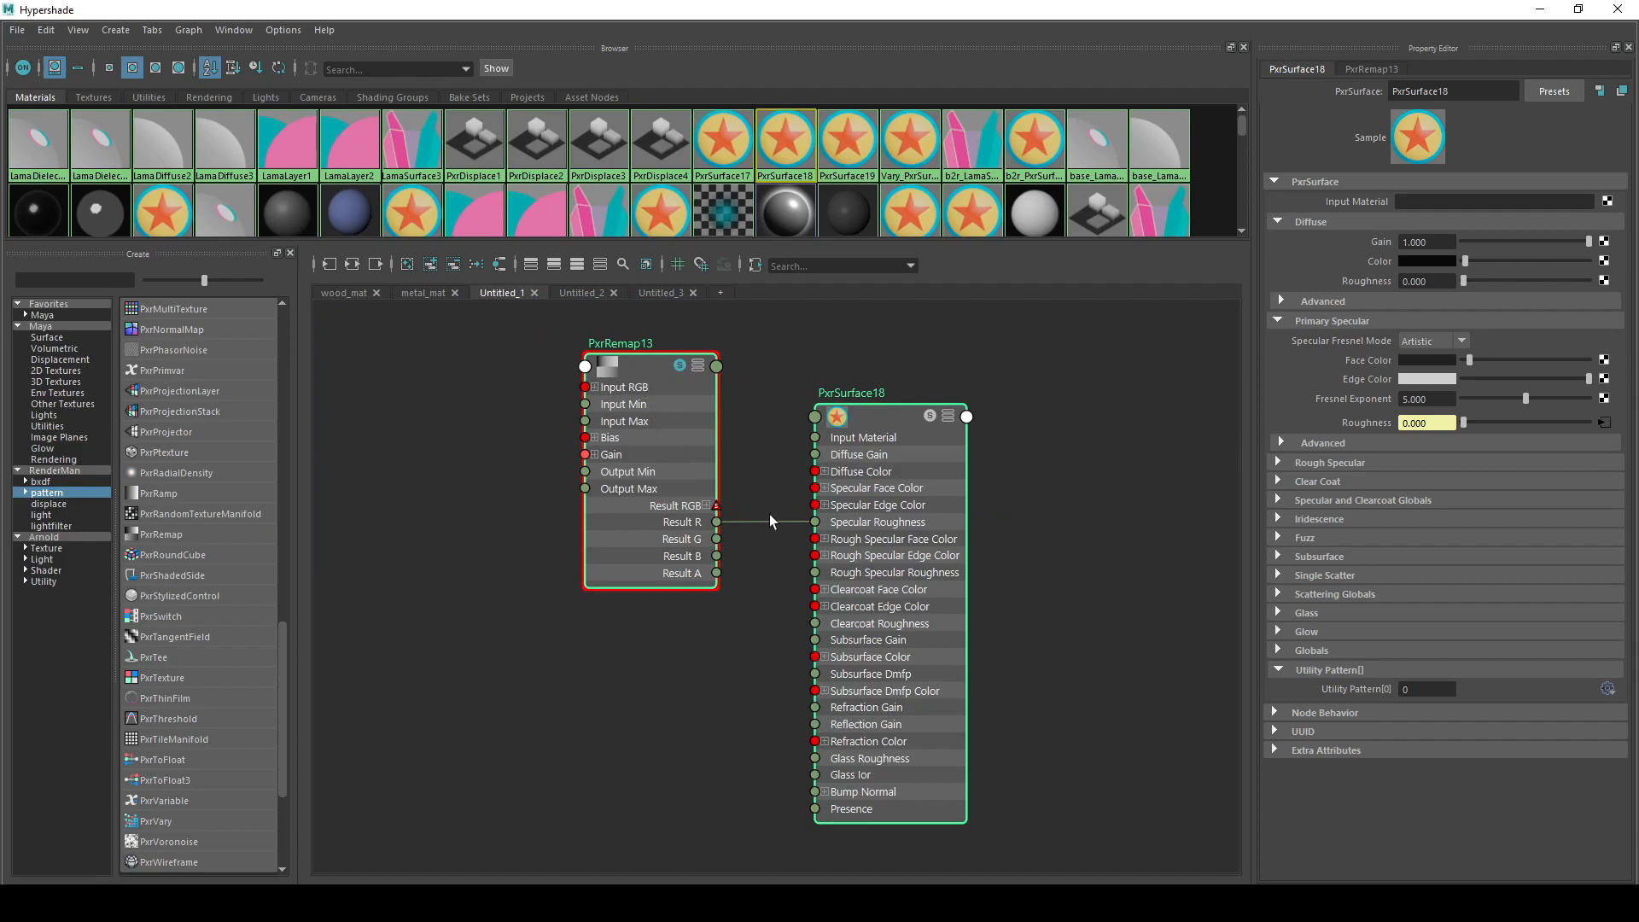
left_click_drag(1159, 412, 612, 586)
left_click(328, 264)
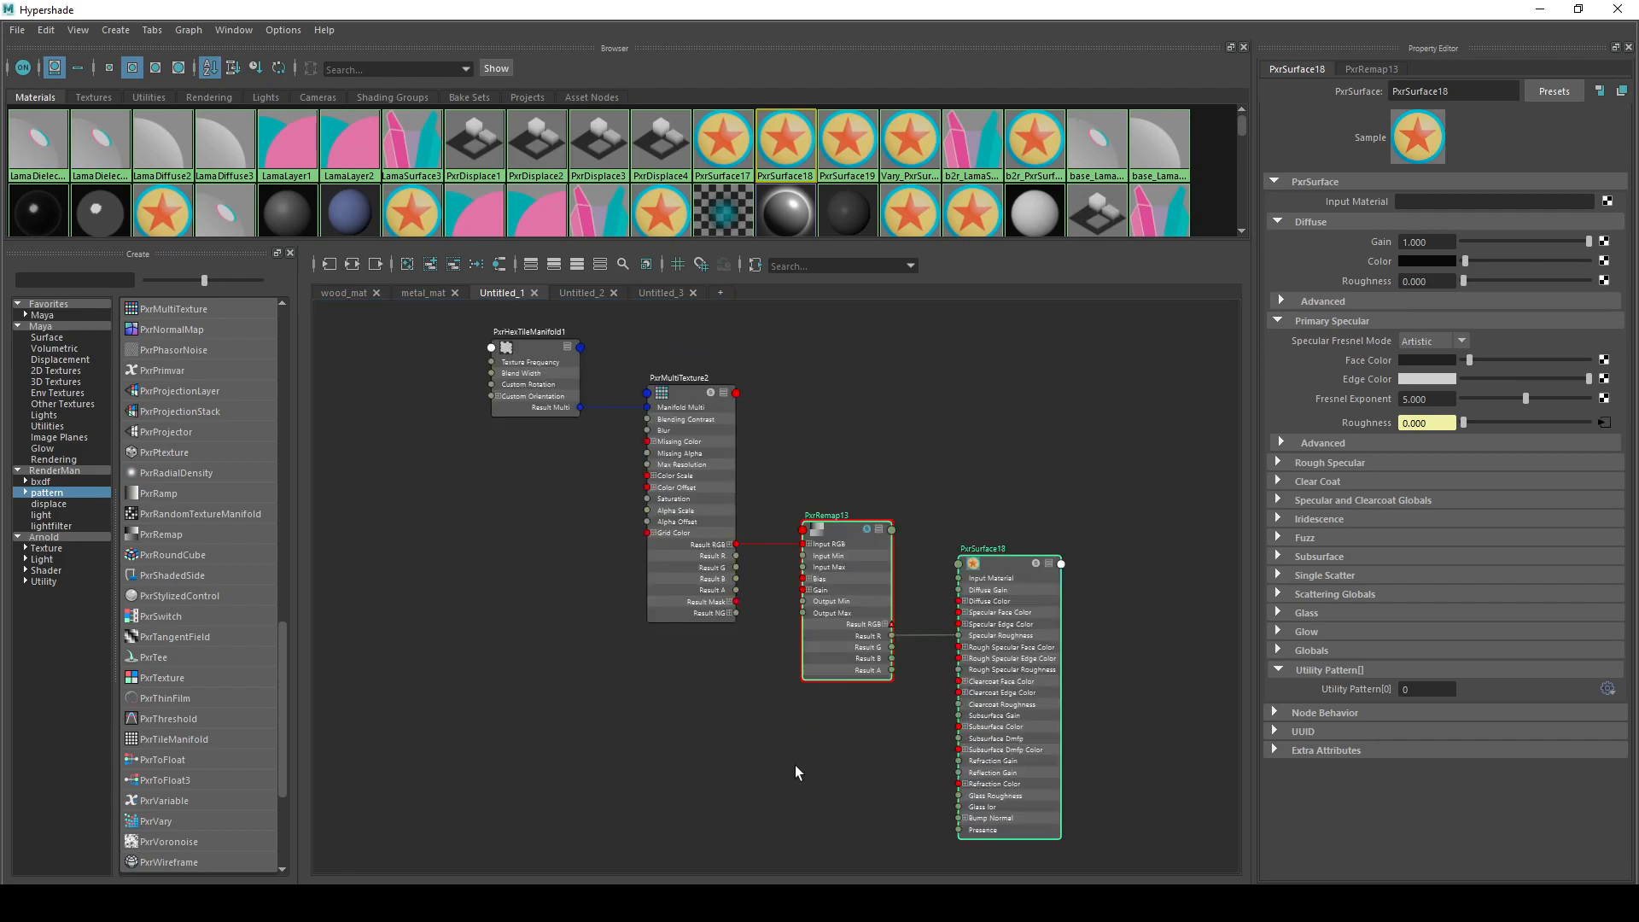
- Clear the graph, add only PxrHexTileManifold1 back, and graph its output connections
left_click(1080, 543)
left_click_drag(422, 338, 548, 533)
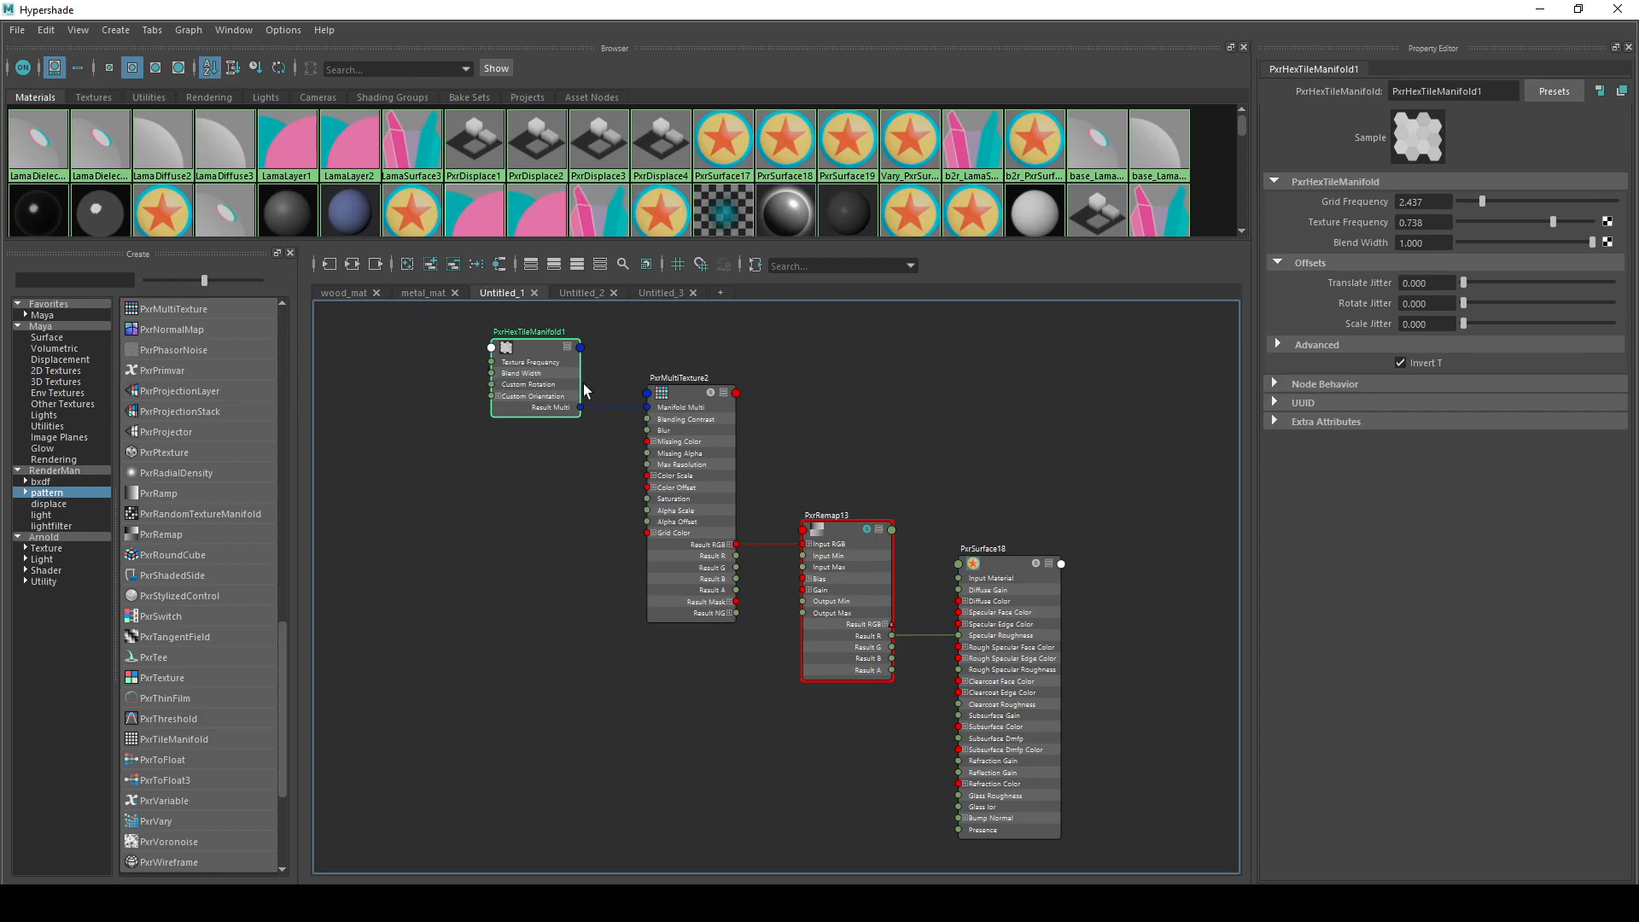
left_click(408, 264)
left_click(431, 264)
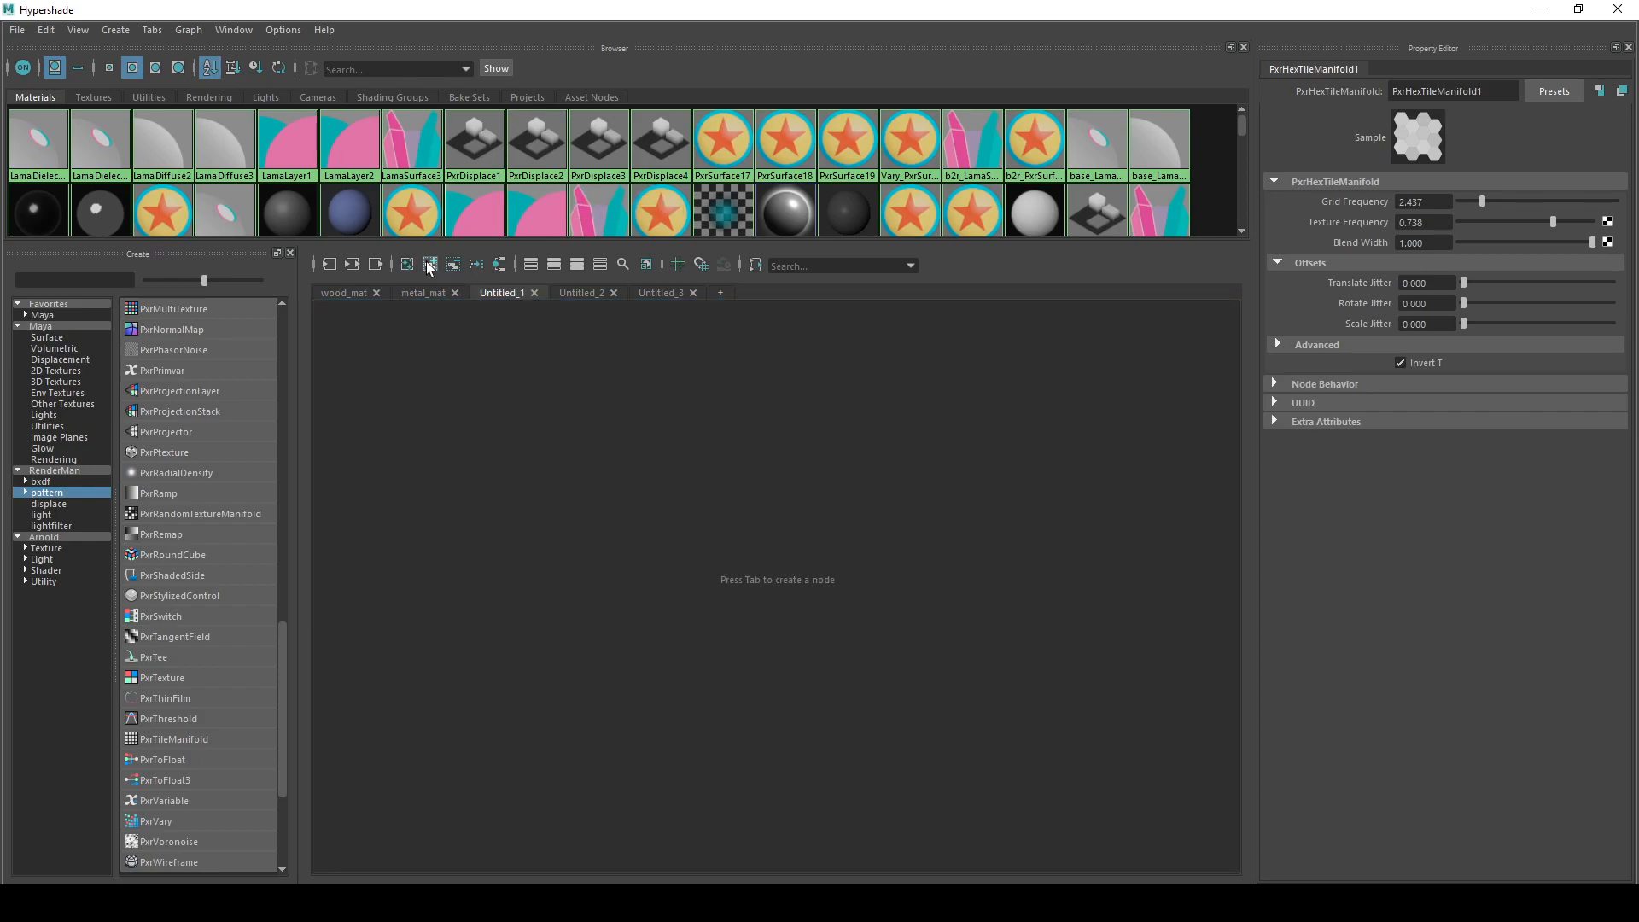
left_click(375, 264)
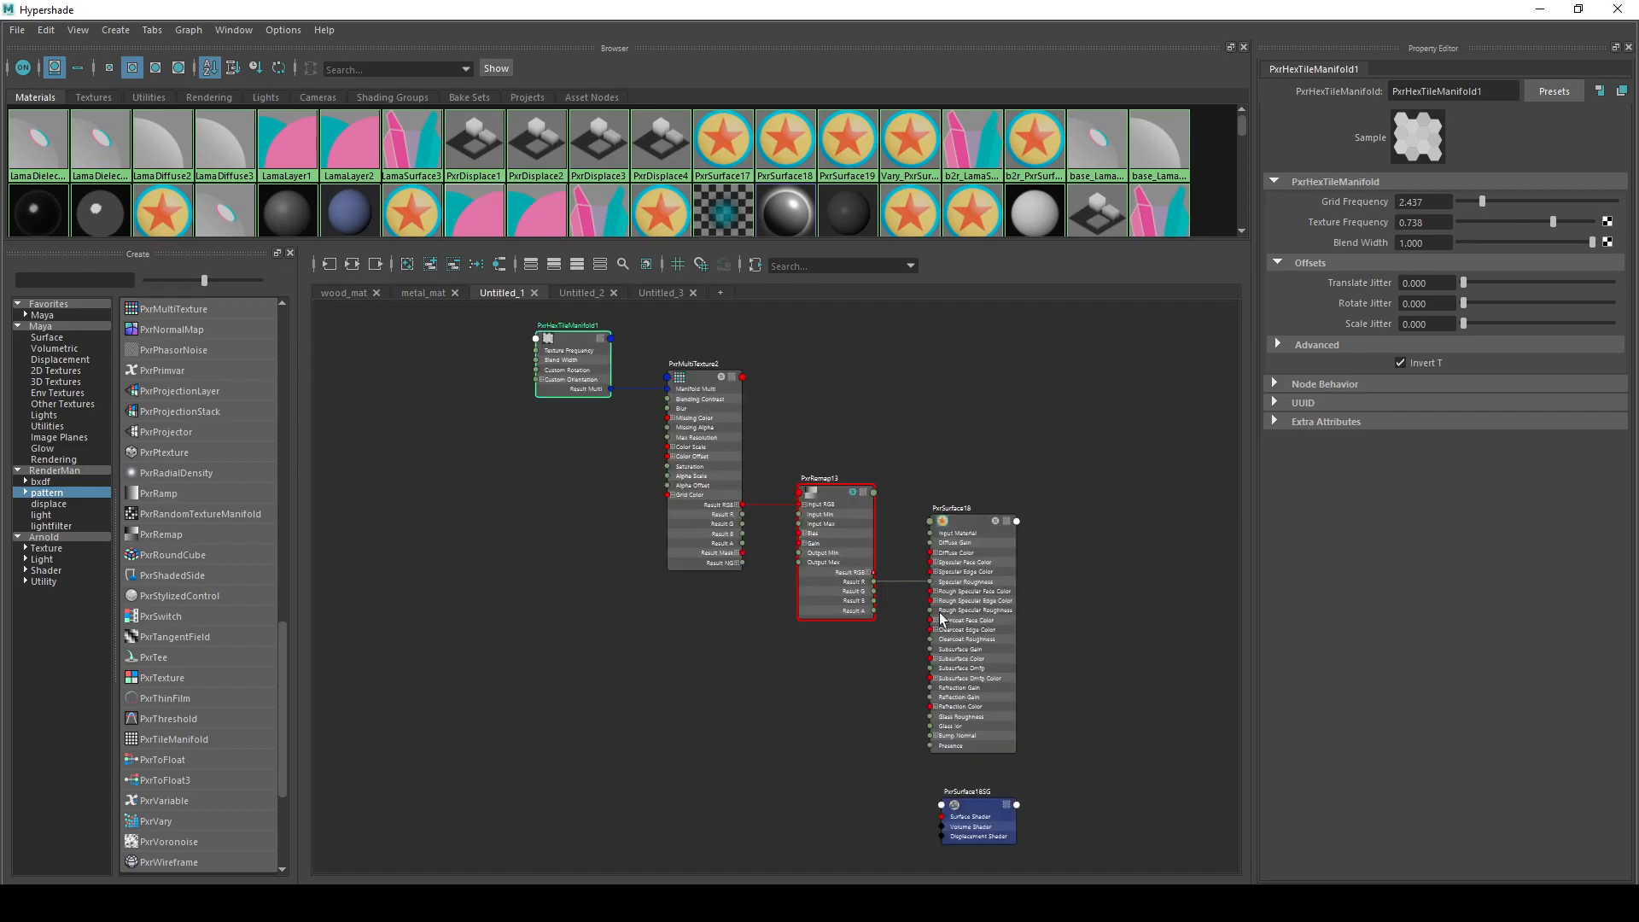
- Clear the graph, add only PxrRemap13 back, and graph its input and output connections
left_click(1061, 644)
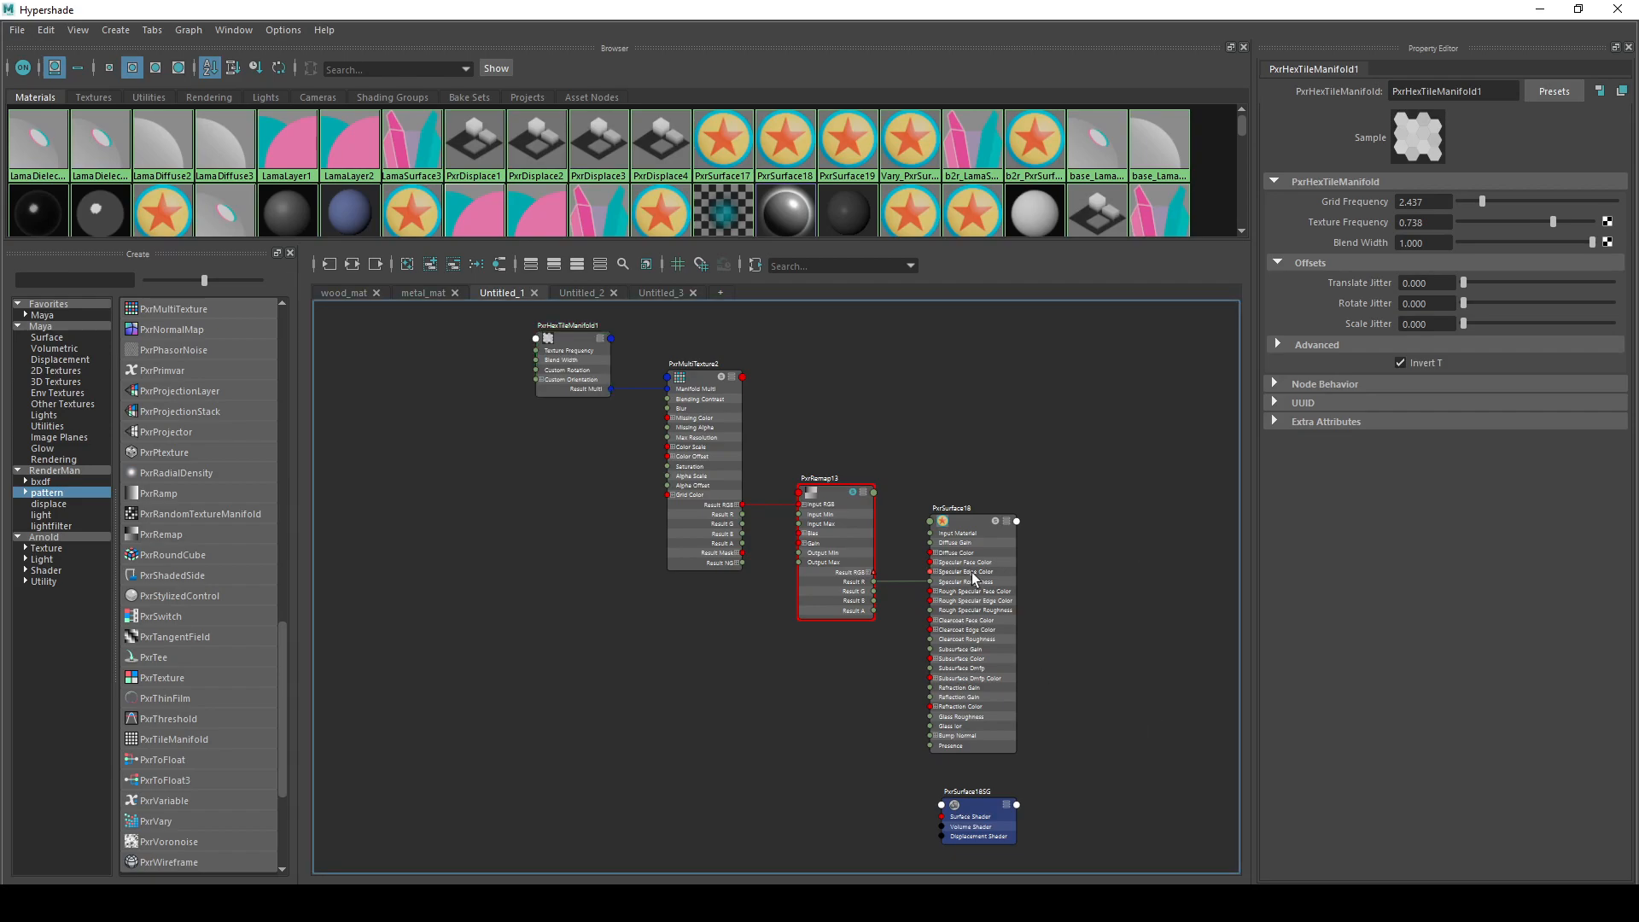
left_click(967, 522)
left_click(833, 502)
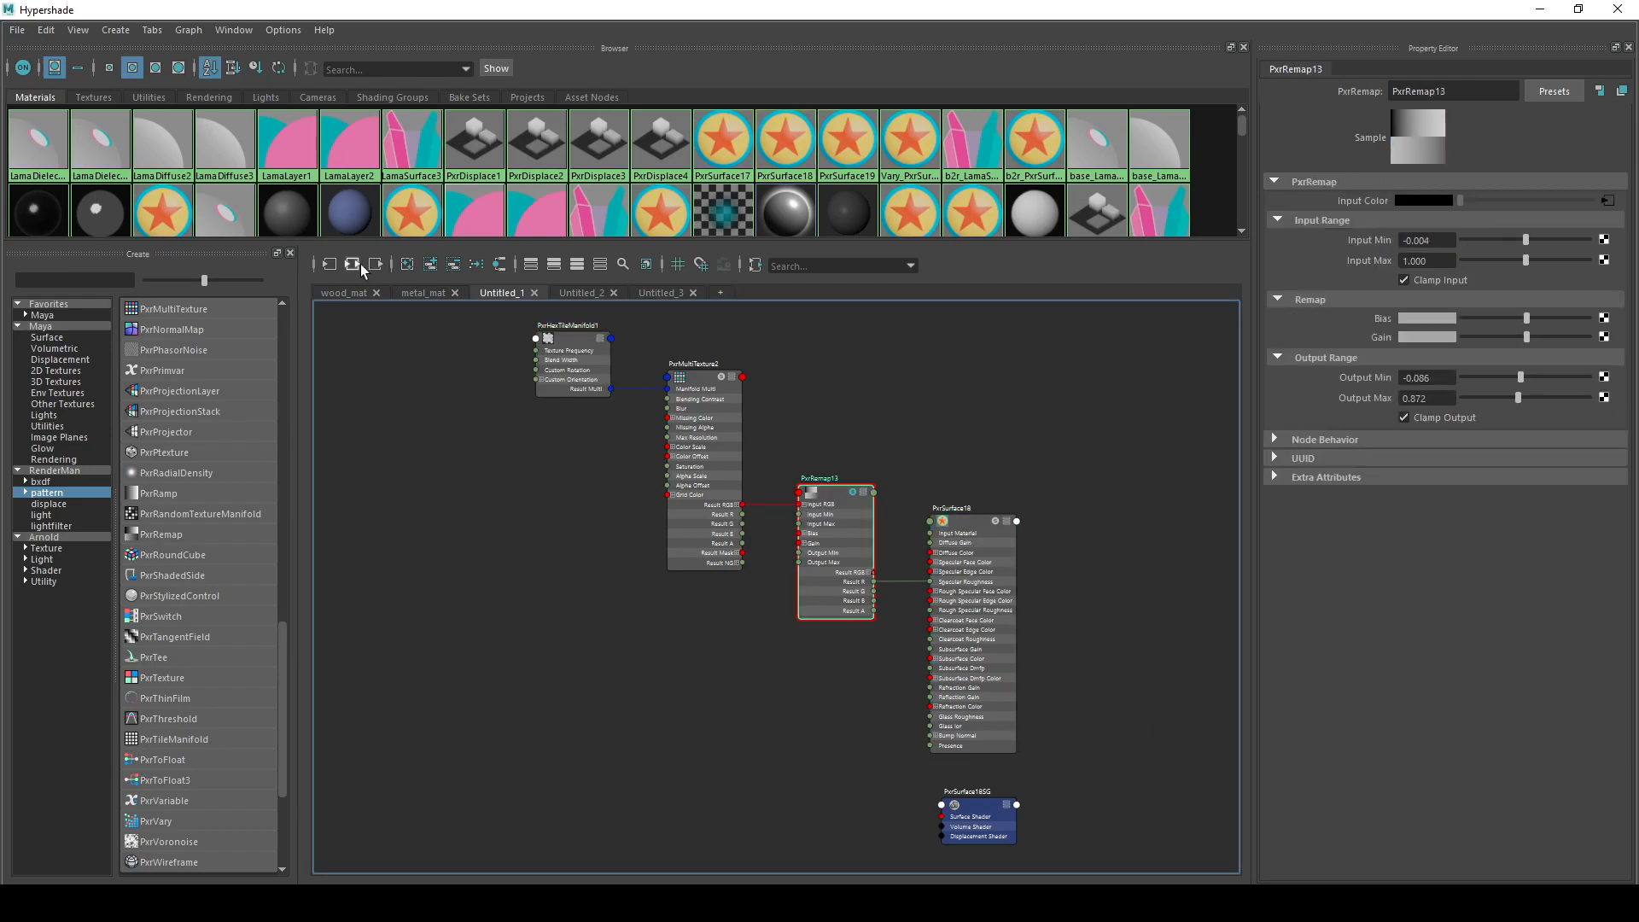
left_click(408, 265)
left_click(431, 265)
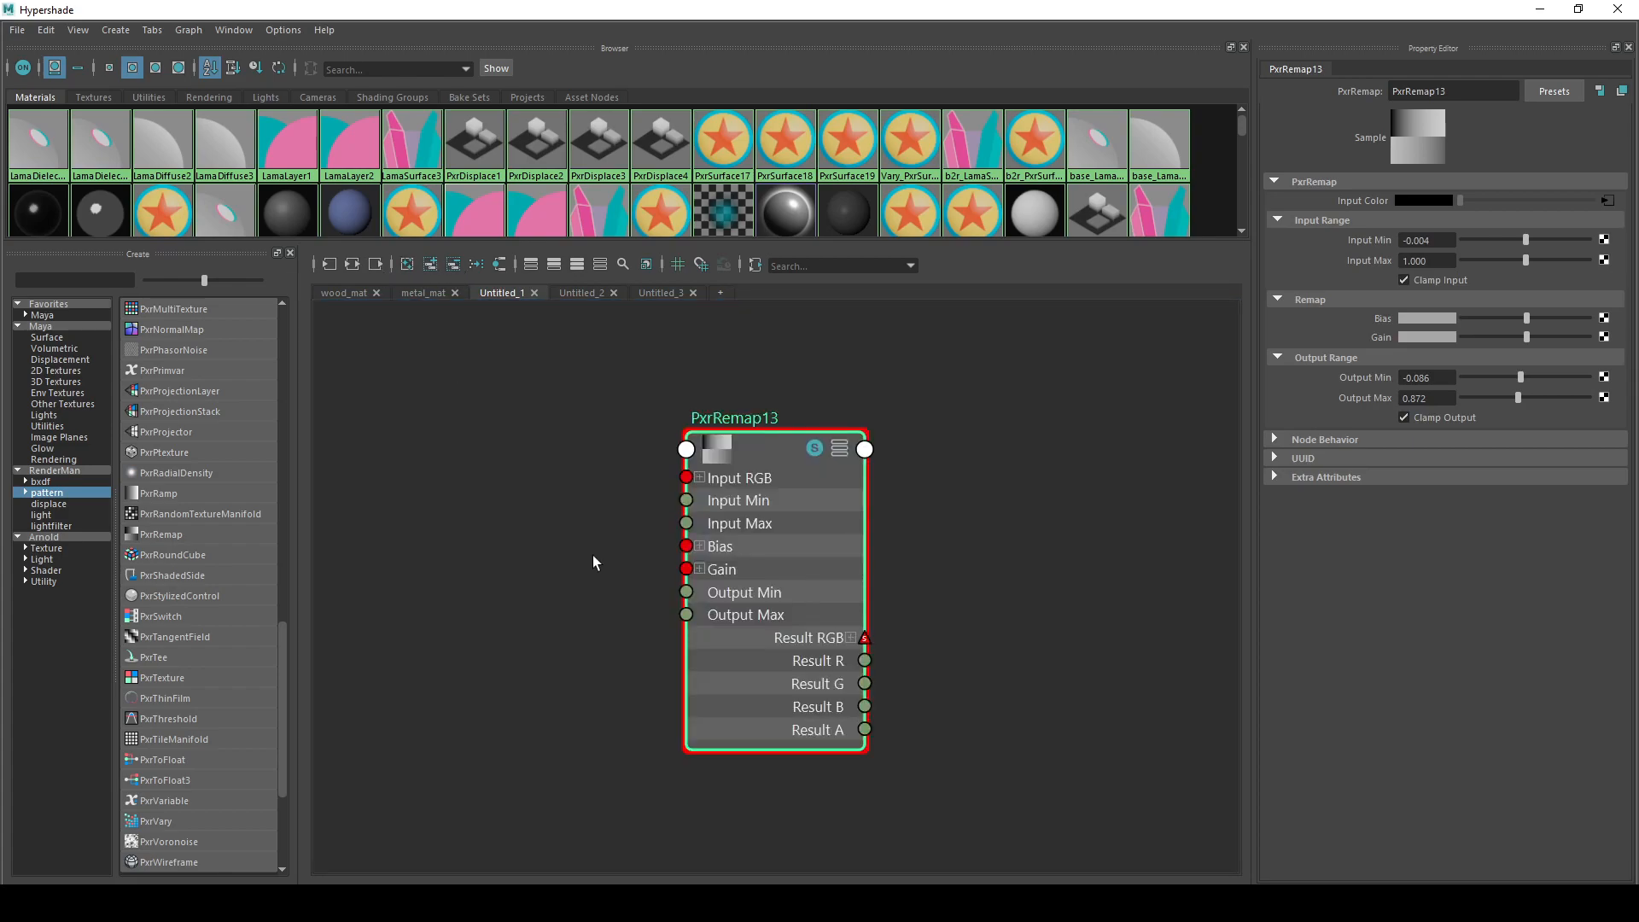
left_click(354, 265)
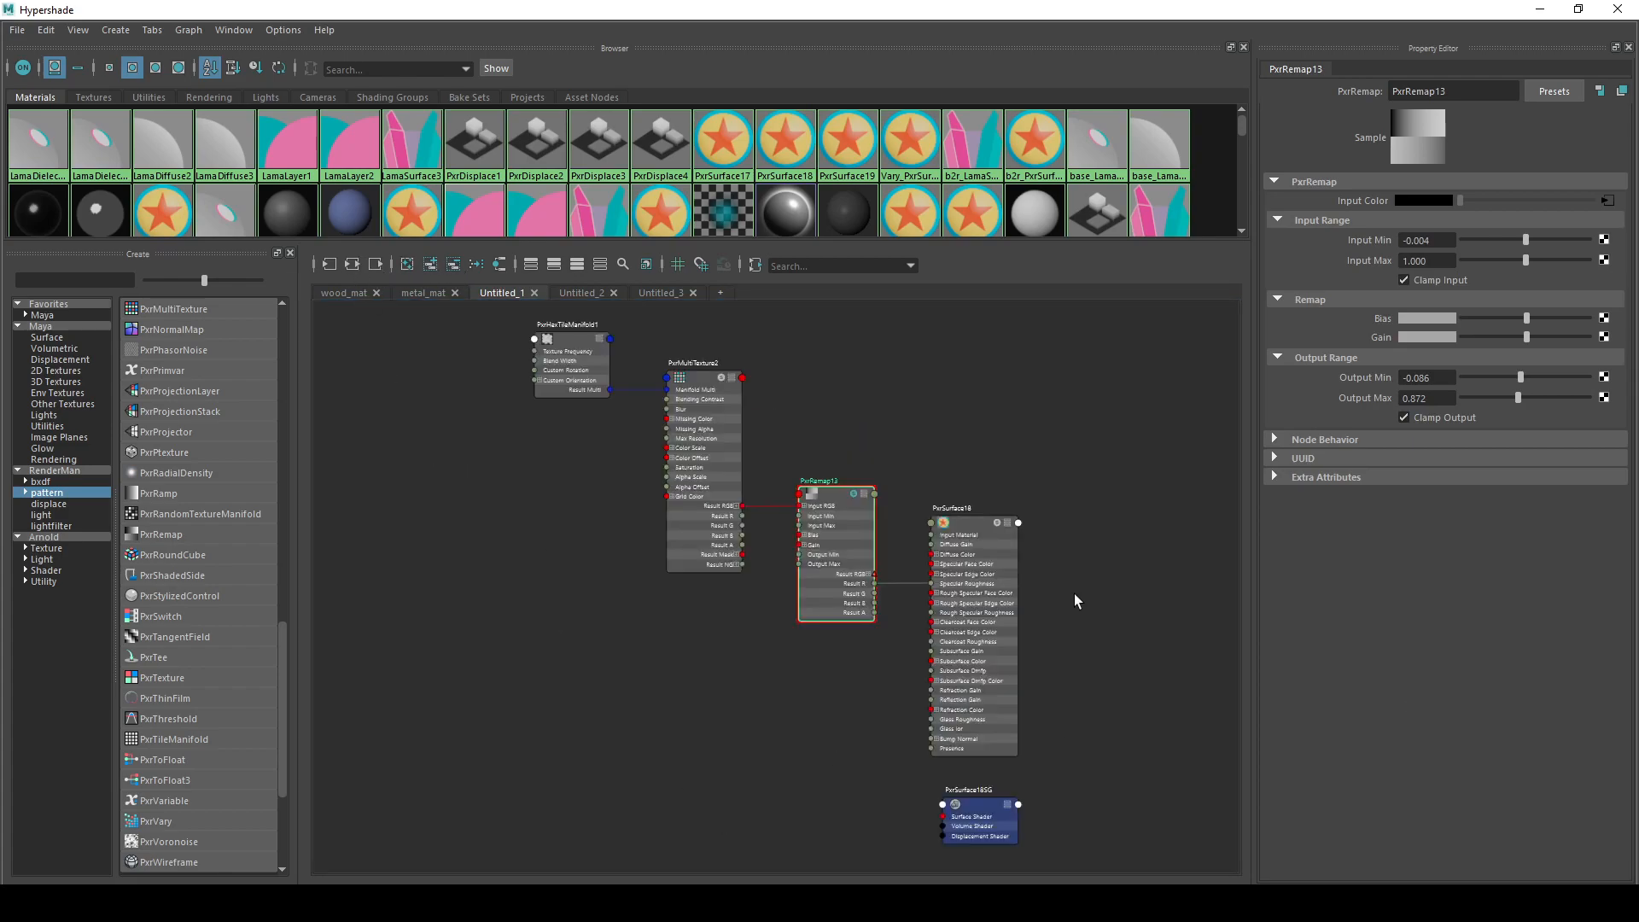
- Graph the input and output connections of PxrSurface18 and again of PxrRemap13, moving the shading group beside PxrSurface18 each time
left_click(954, 527)
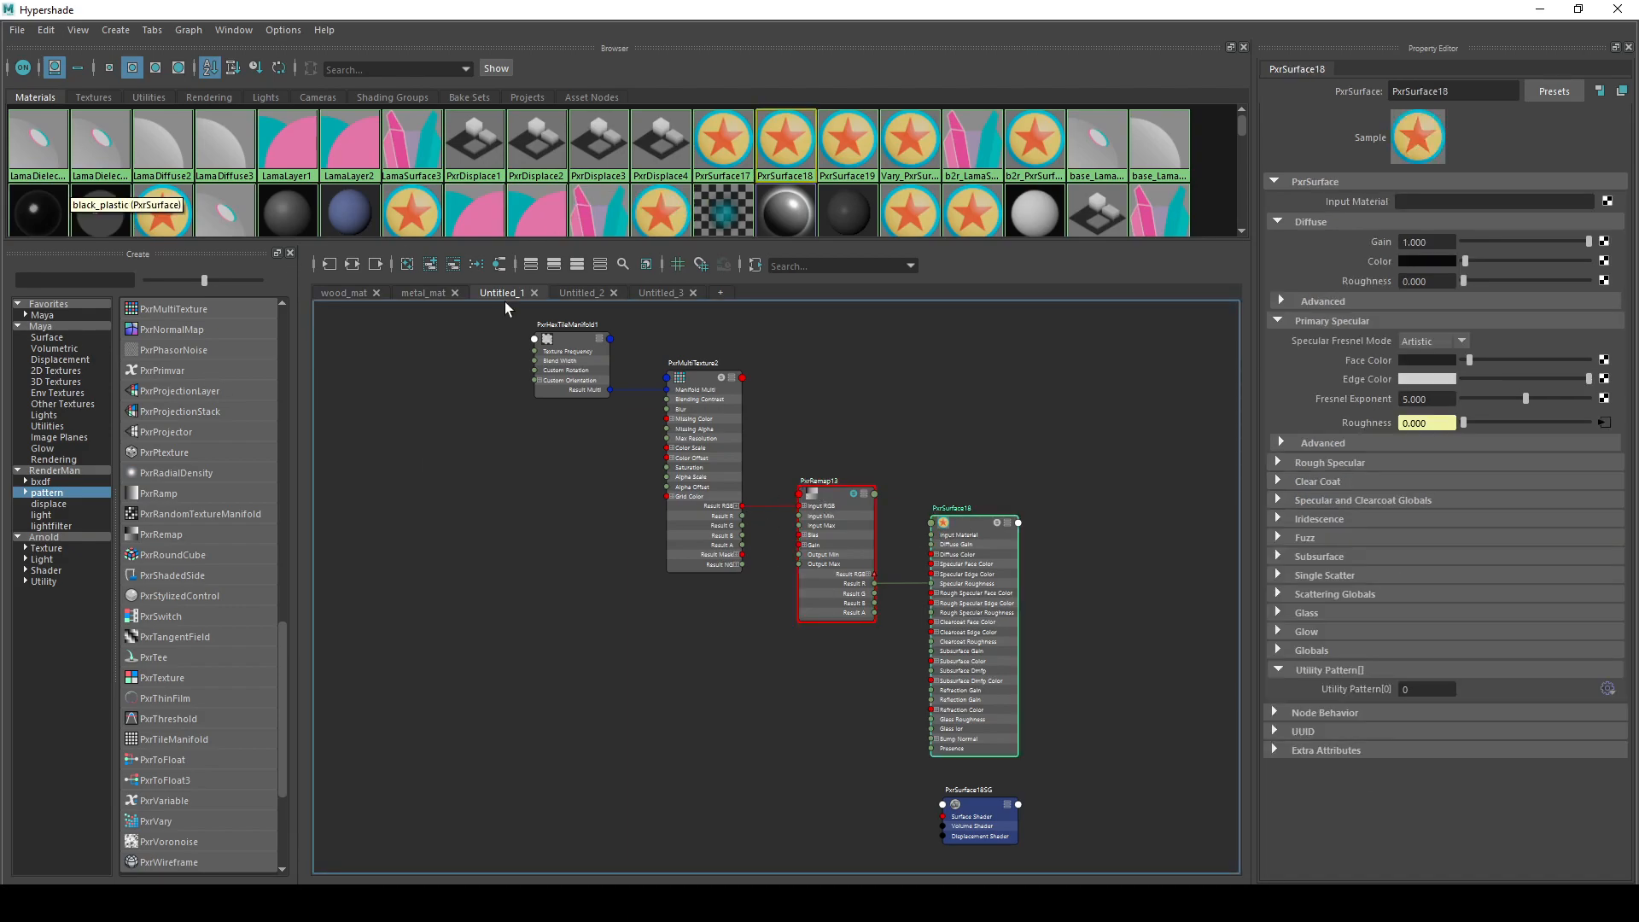
left_click(353, 265)
left_click_drag(1137, 385, 1160, 604)
left_click(779, 570)
left_click(354, 265)
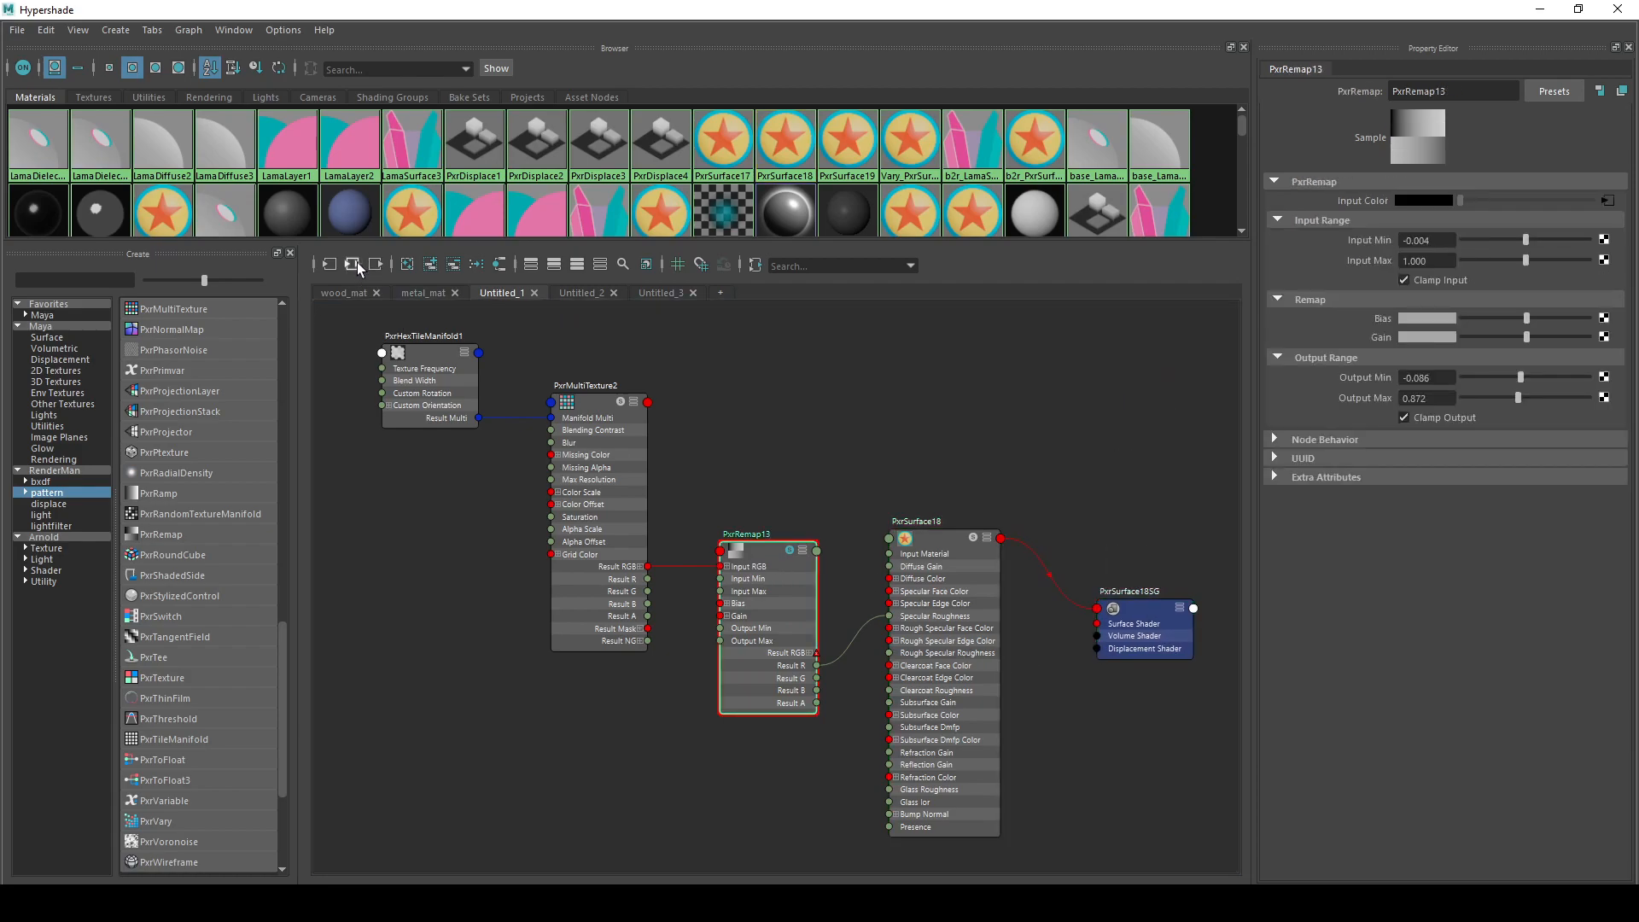
left_click_drag(977, 823, 1113, 536)
- Compare the properties of PxrSurface18 and its shading group, nudge both nodes, and graph the input and output connections of PxrSurface18
left_click(982, 543)
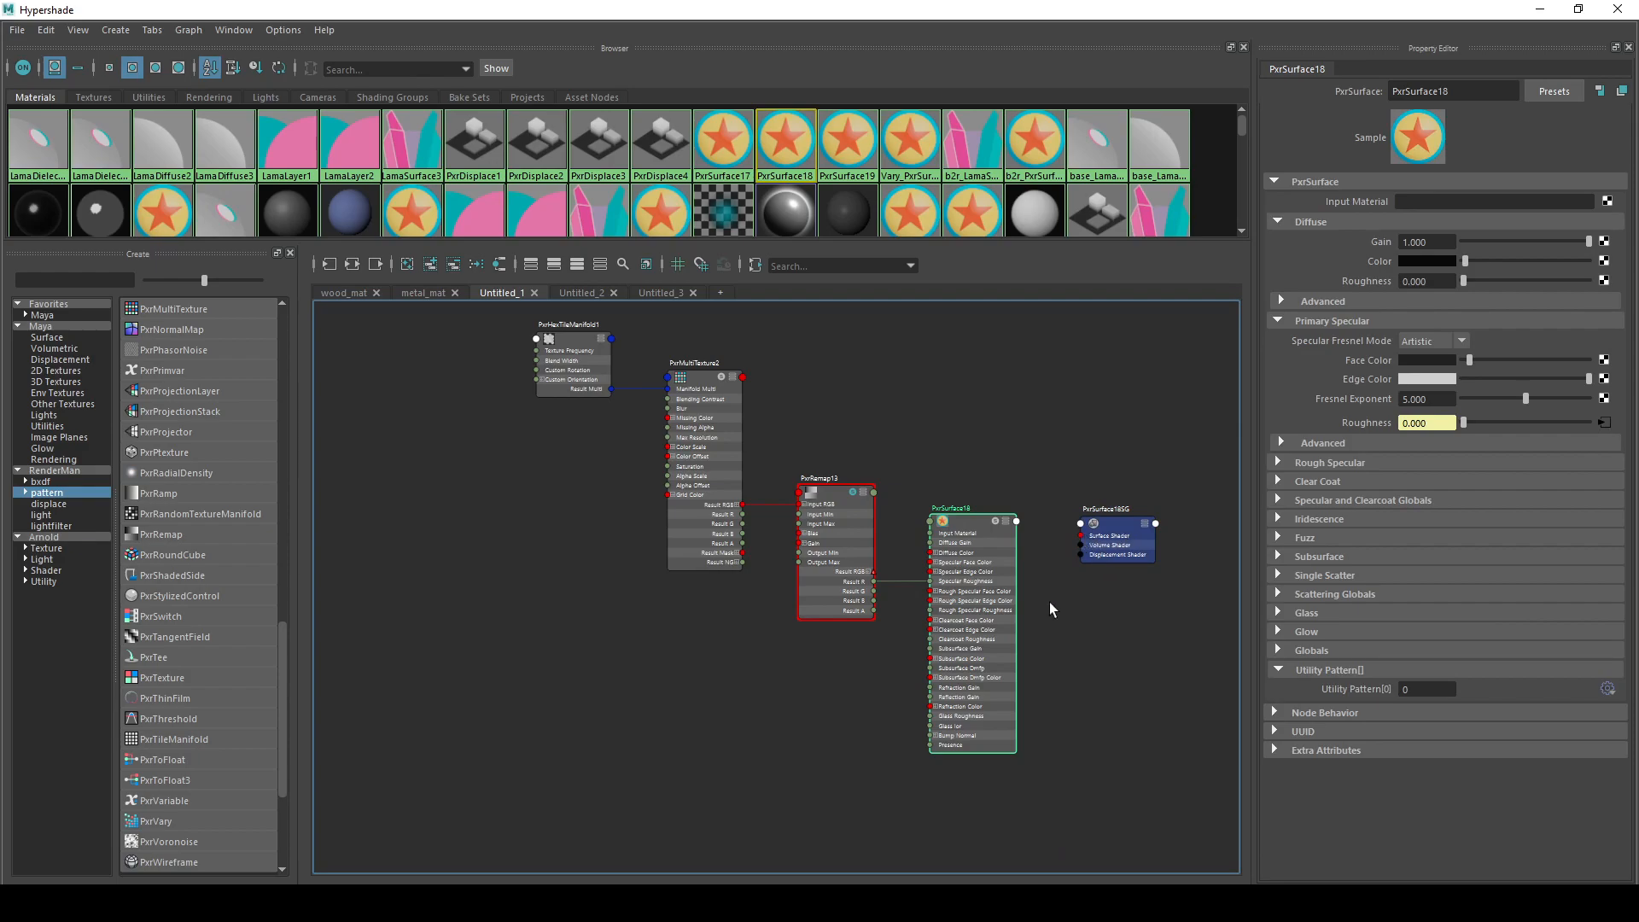
left_click(1121, 551)
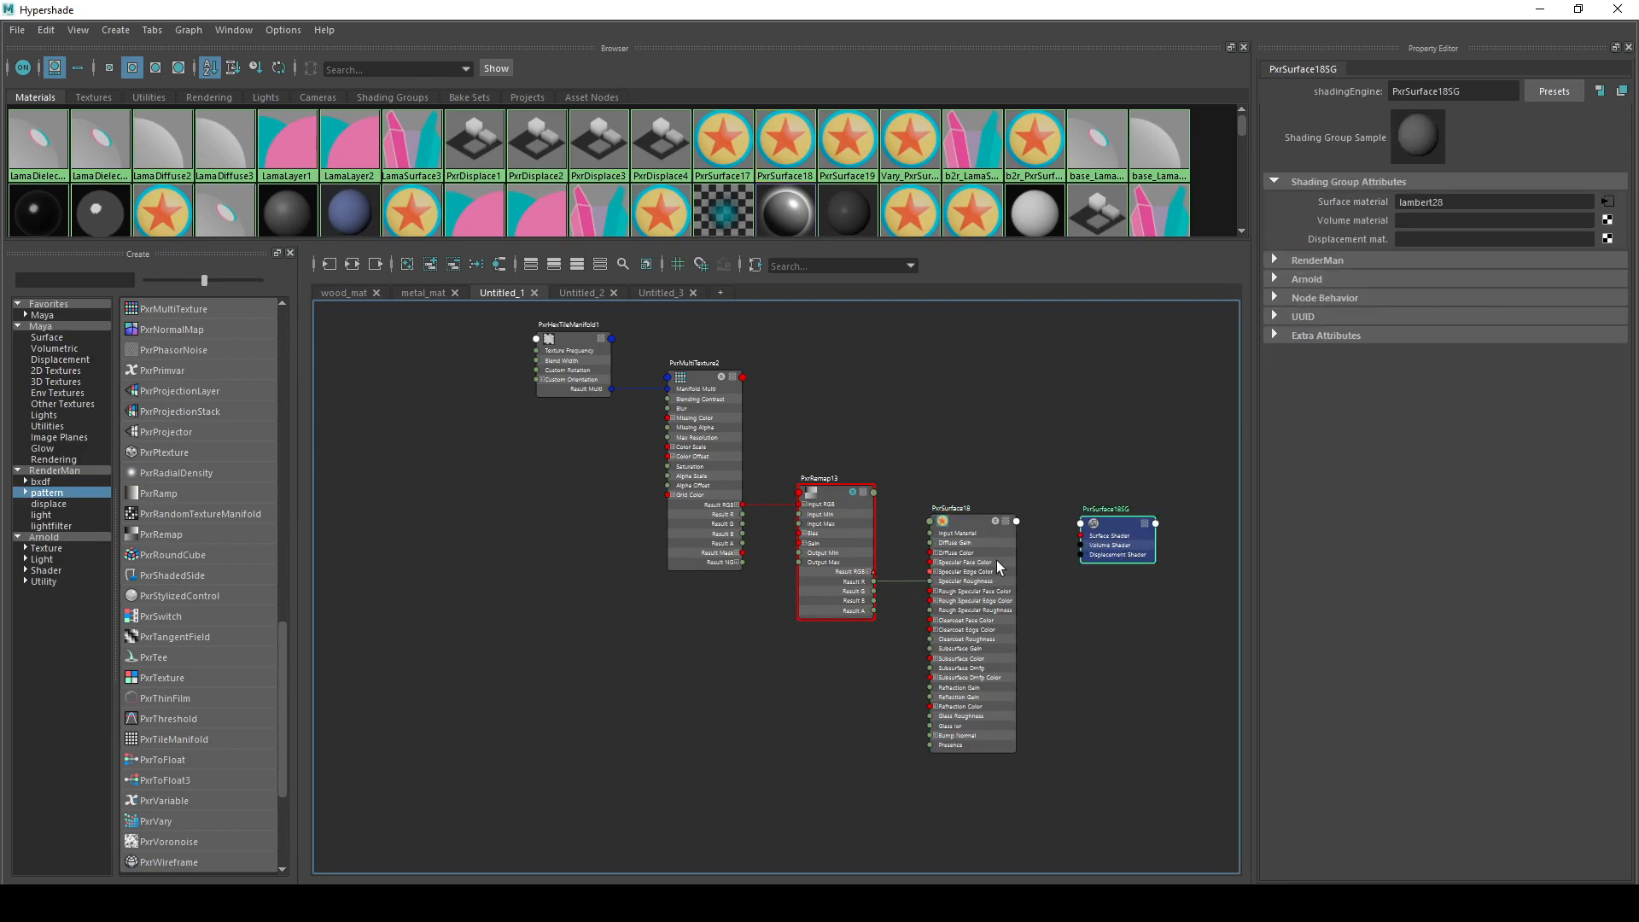
left_click(964, 540)
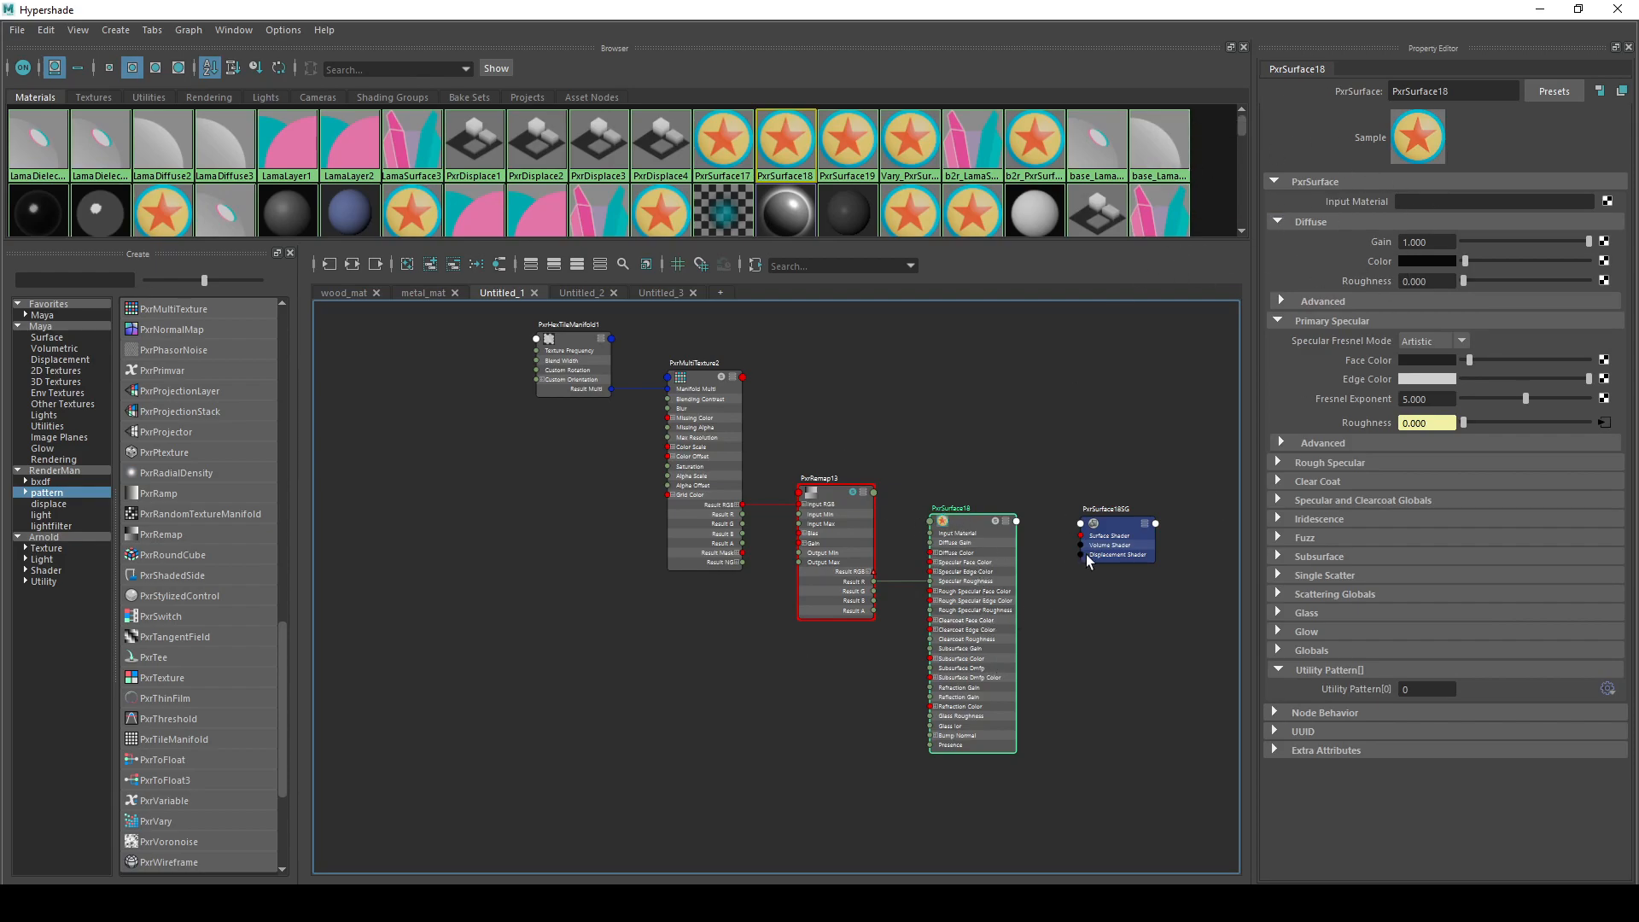
left_click(1115, 549)
mouse_move(1118, 527)
left_mouse_down()
mouse_move(1099, 504)
mouse_move(1113, 526)
left_mouse_up()
left_click(985, 526)
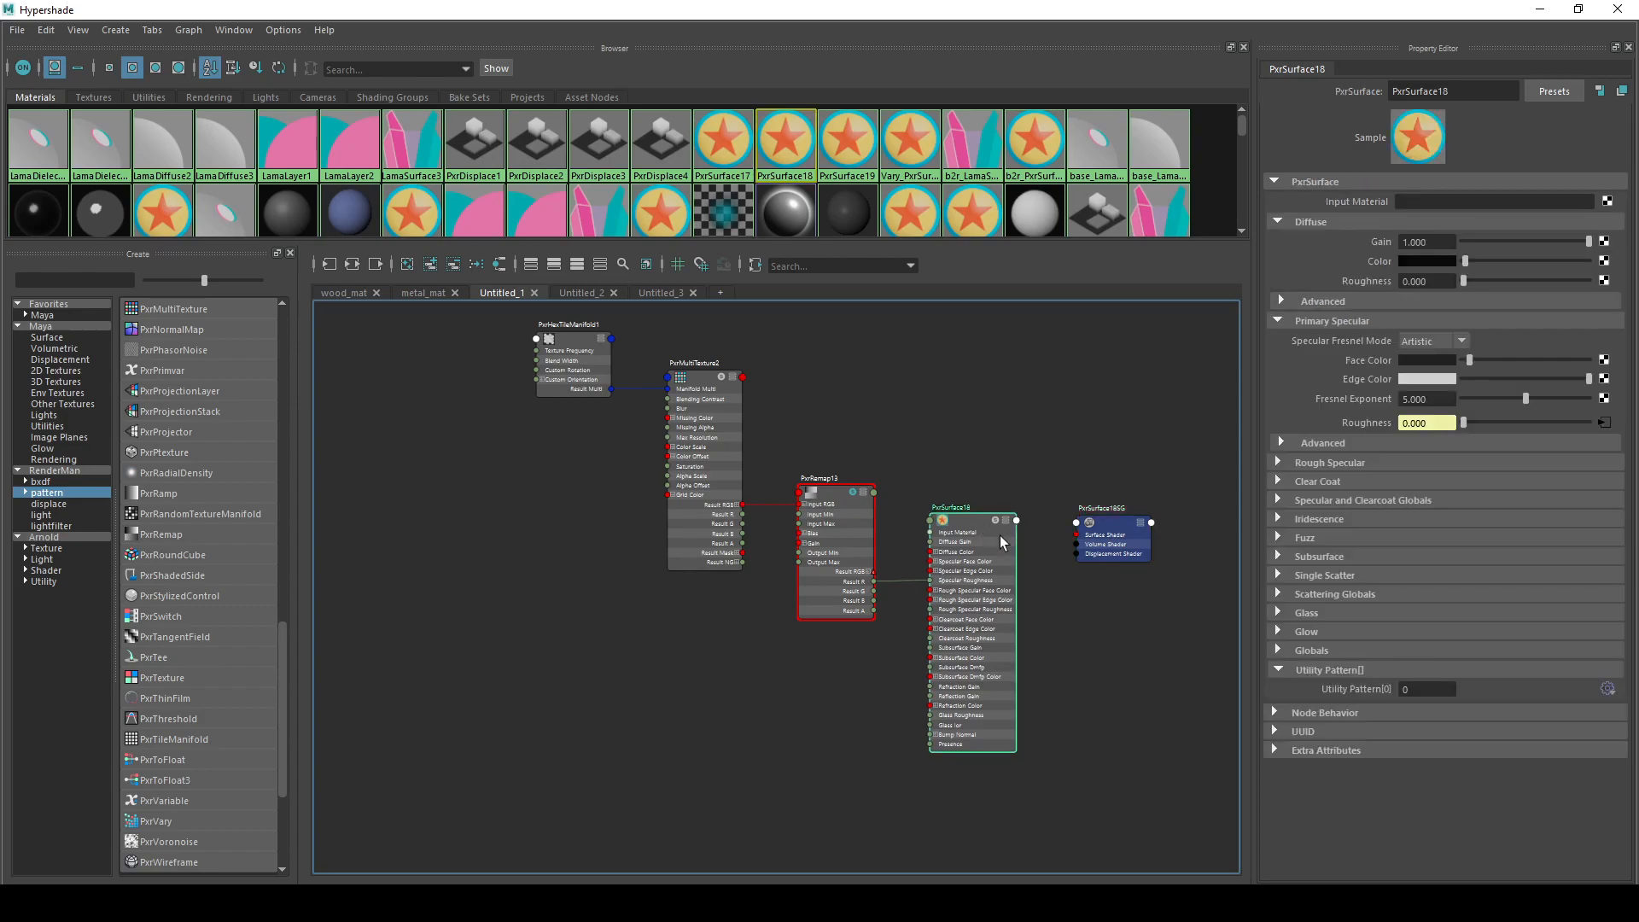
left_click(1122, 529)
left_click_drag(965, 542, 961, 545)
left_click(1108, 555)
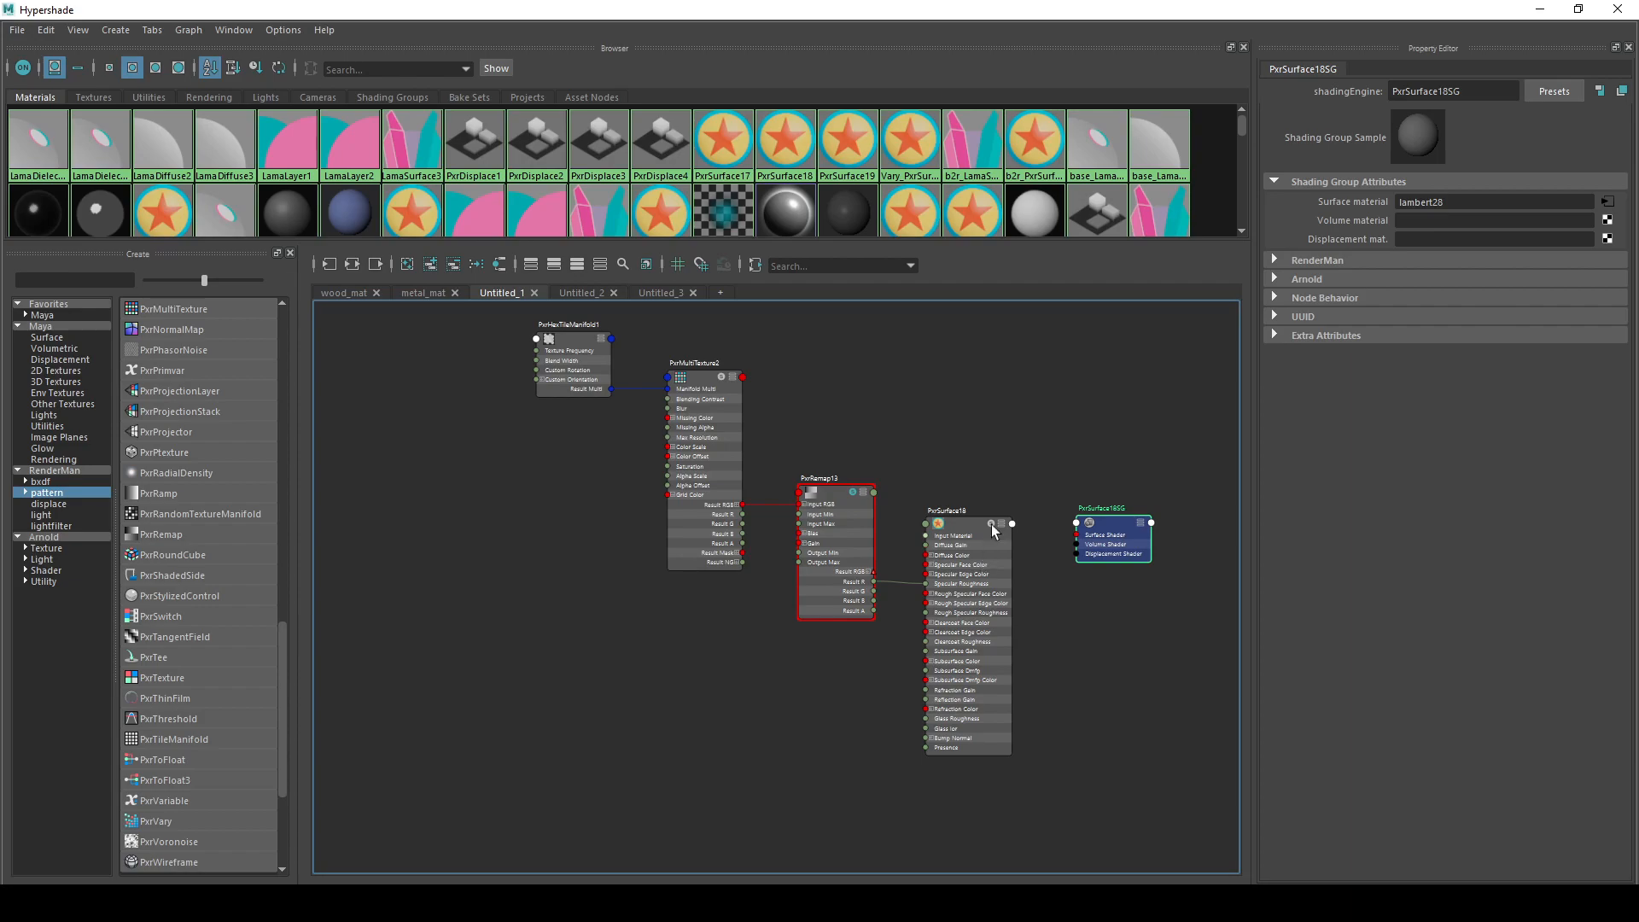
left_click(963, 549)
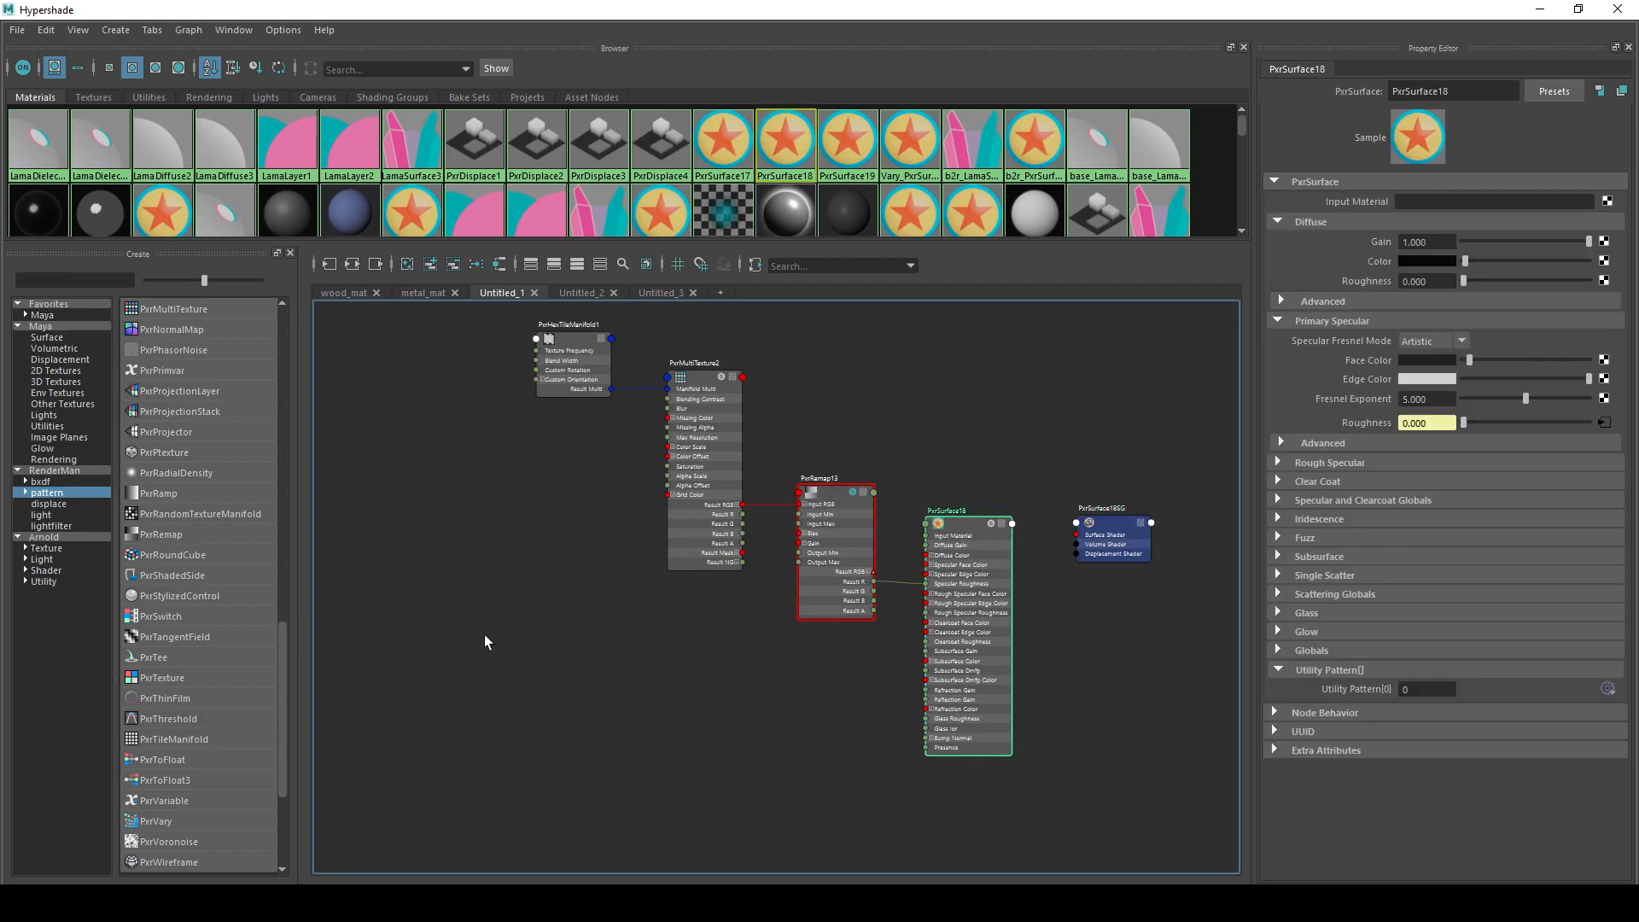
left_click(351, 266)
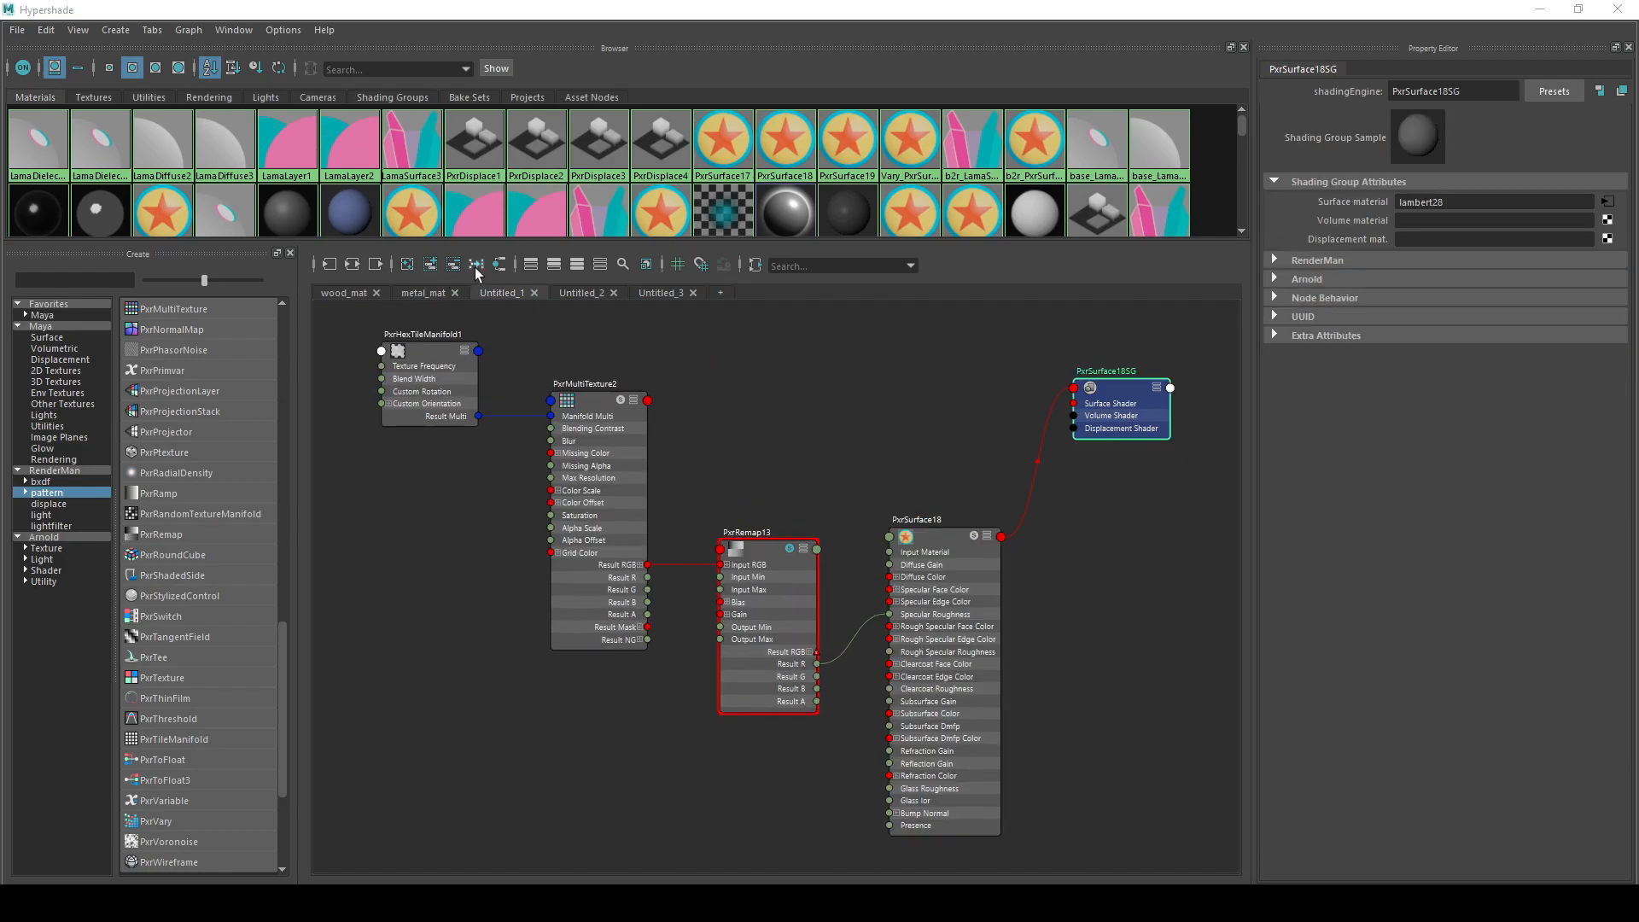
- Look through the other material graphs, including Untitled_3, and open the wood_mat graph
left_click(434, 293)
left_click(612, 294)
left_click(666, 294)
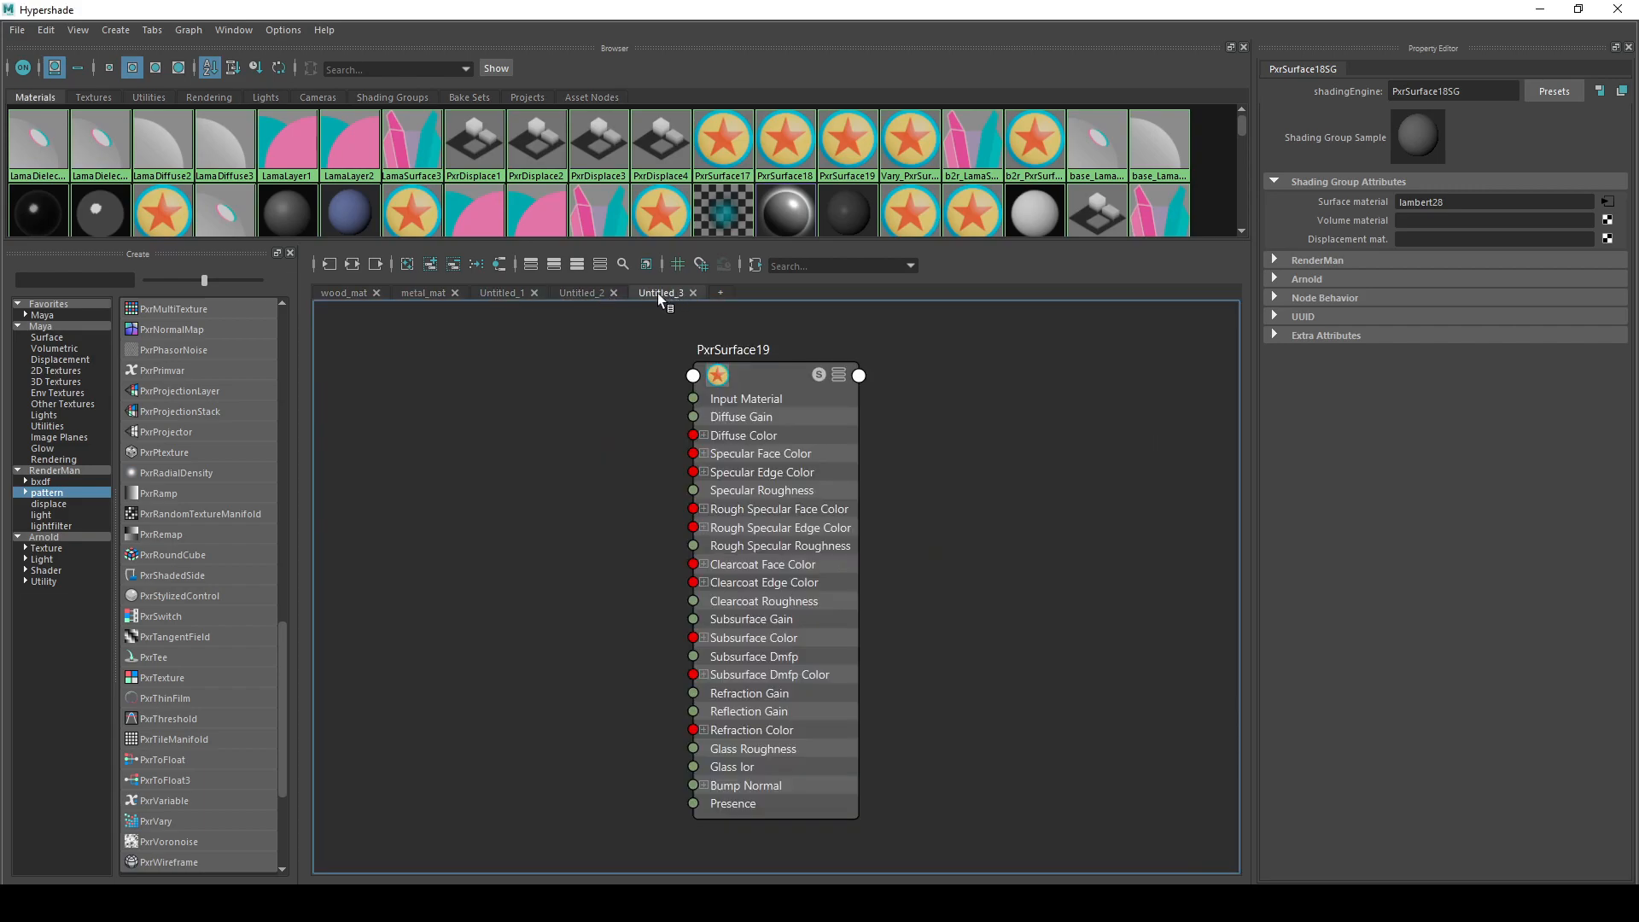
left_click(340, 293)
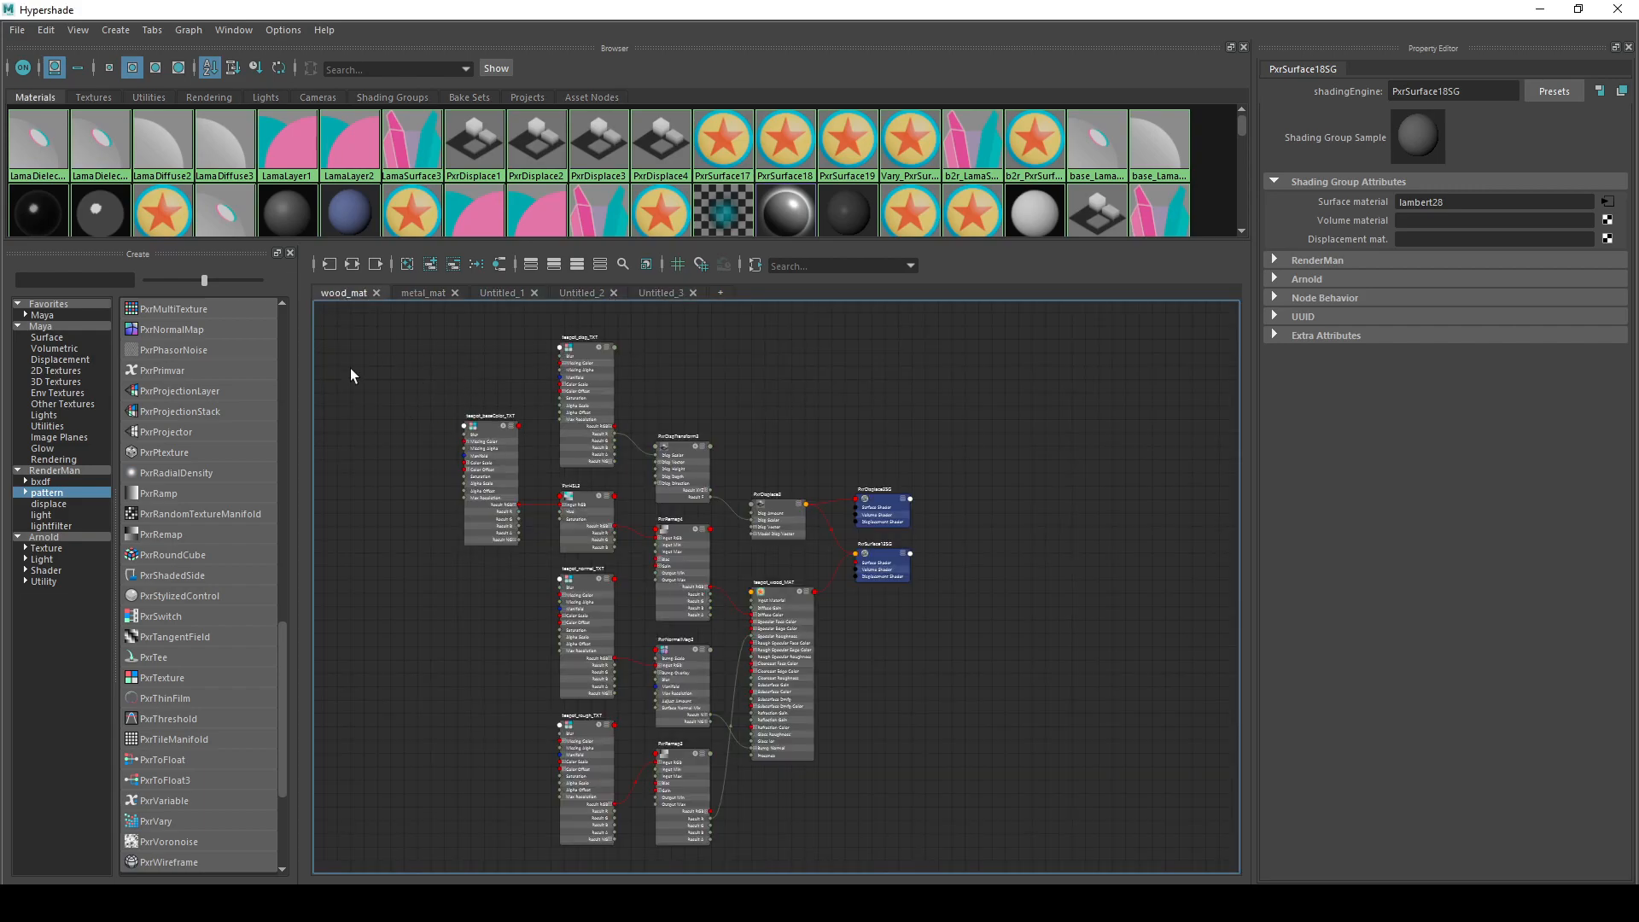
- Scatter the wood_mat nodes out of order, moving the roughness, normal and base color textures, both remap nodes and the normal map
left_click_drag(419, 325, 933, 711)
left_click_drag(781, 658, 828, 558)
left_click_drag(696, 779, 739, 745)
left_click_drag(574, 779, 662, 678)
left_click_drag(652, 526, 483, 676)
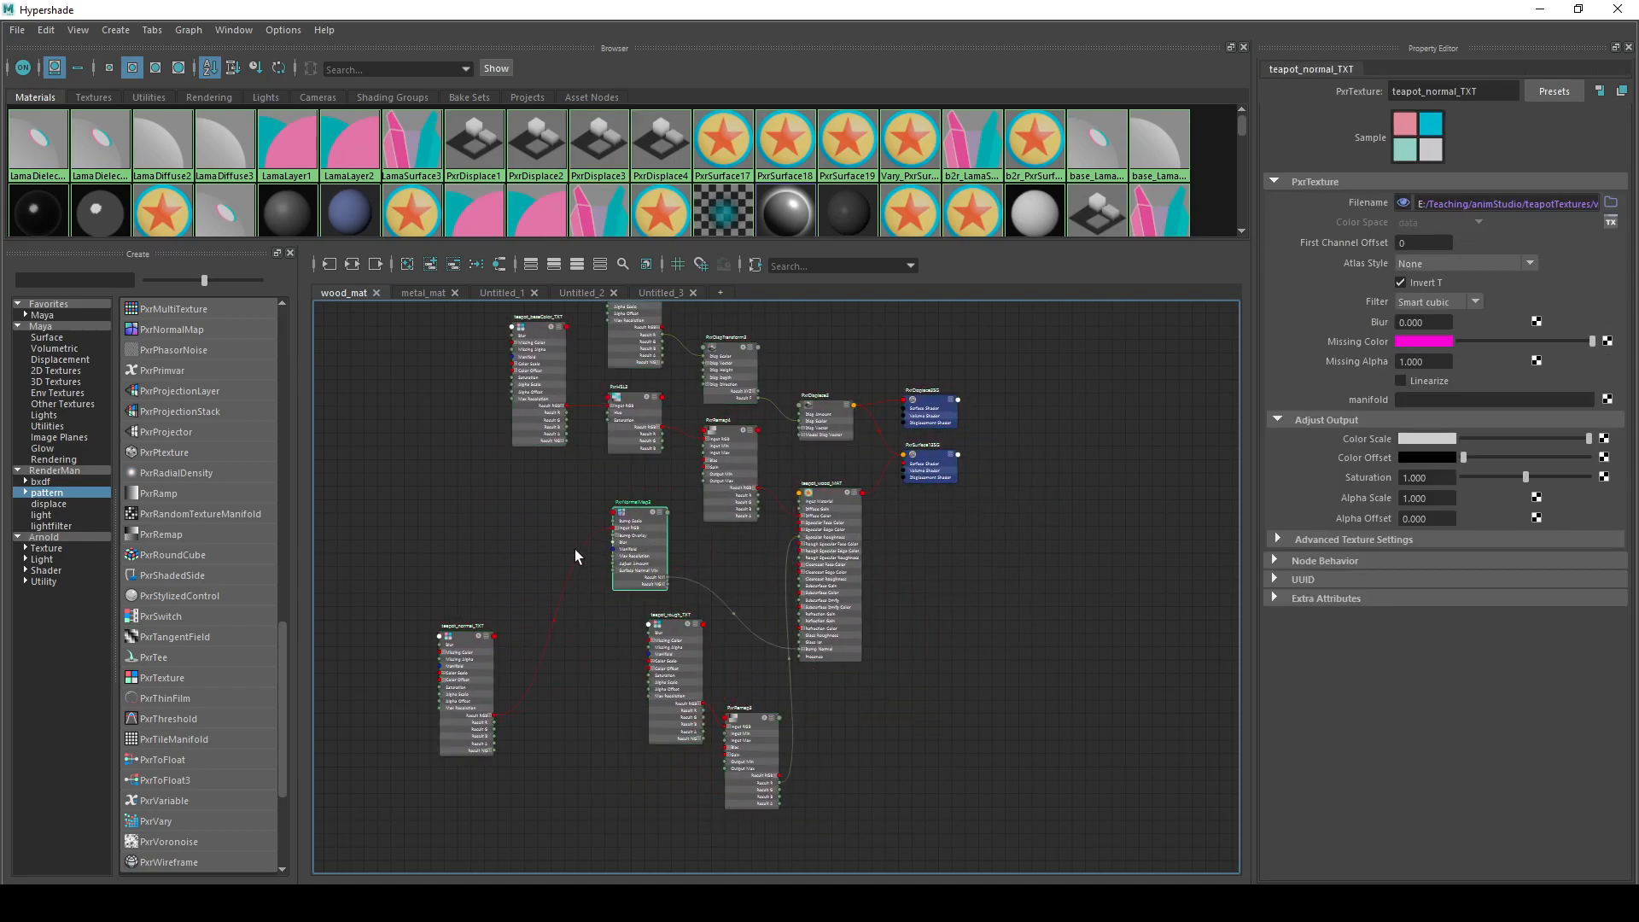
left_click_drag(732, 576, 837, 755)
left_click_drag(718, 453, 561, 710)
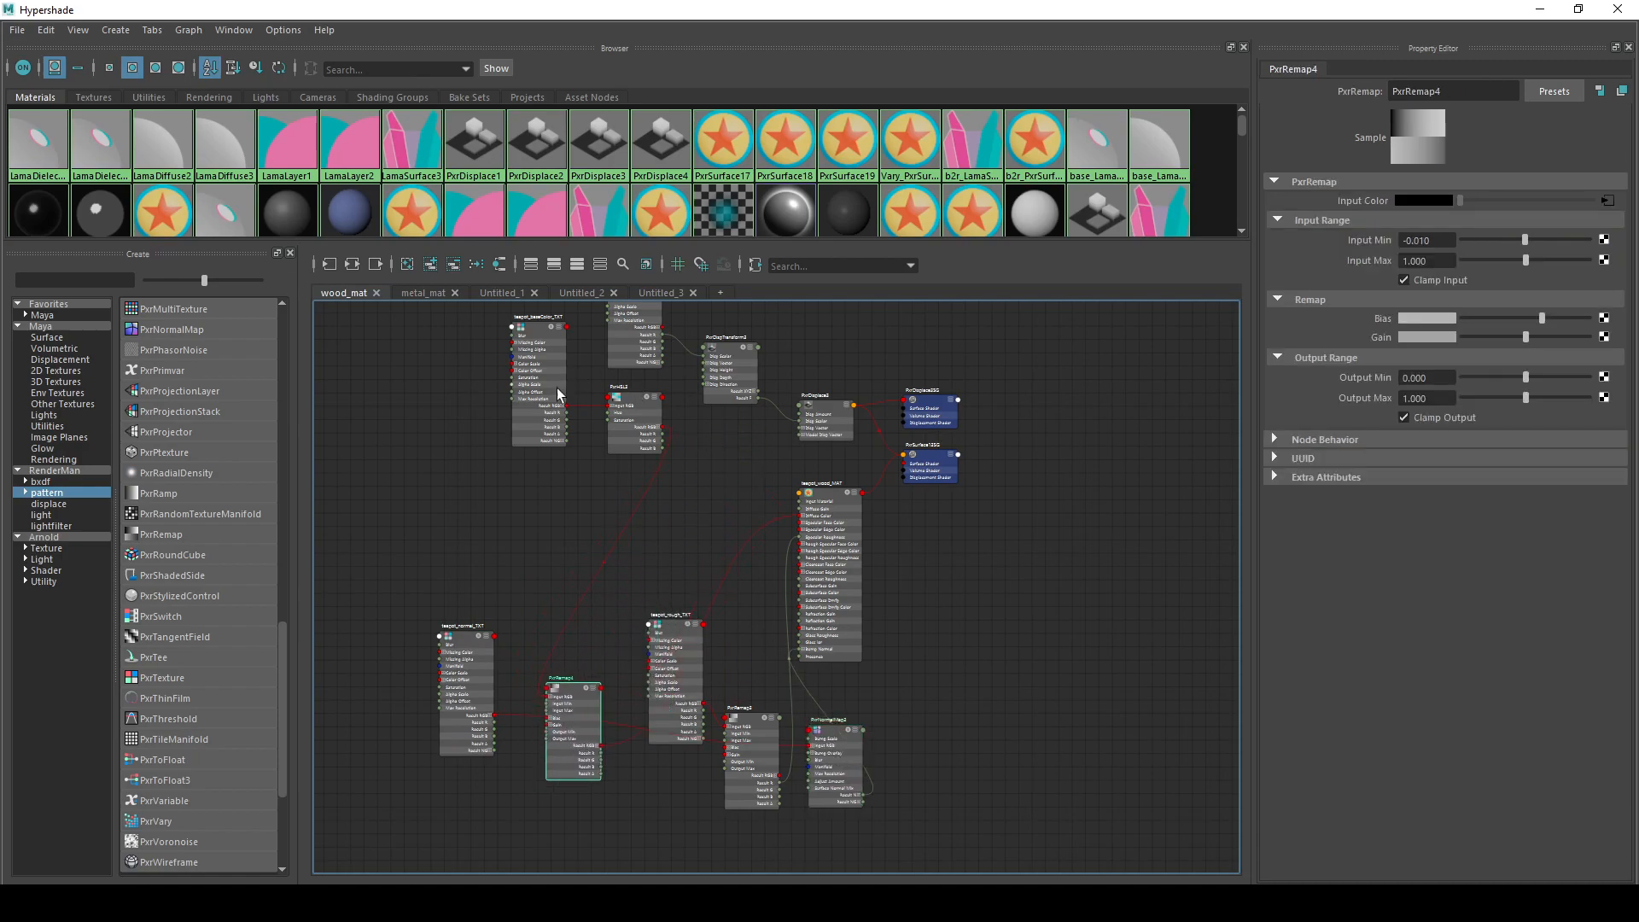
left_click_drag(560, 386, 701, 566)
- Select all the scattered wood_mat nodes and automatically rearrange the graph
middle_click_drag(991, 519, 1102, 582, "alt")
scroll(1068, 547, "down", 2)
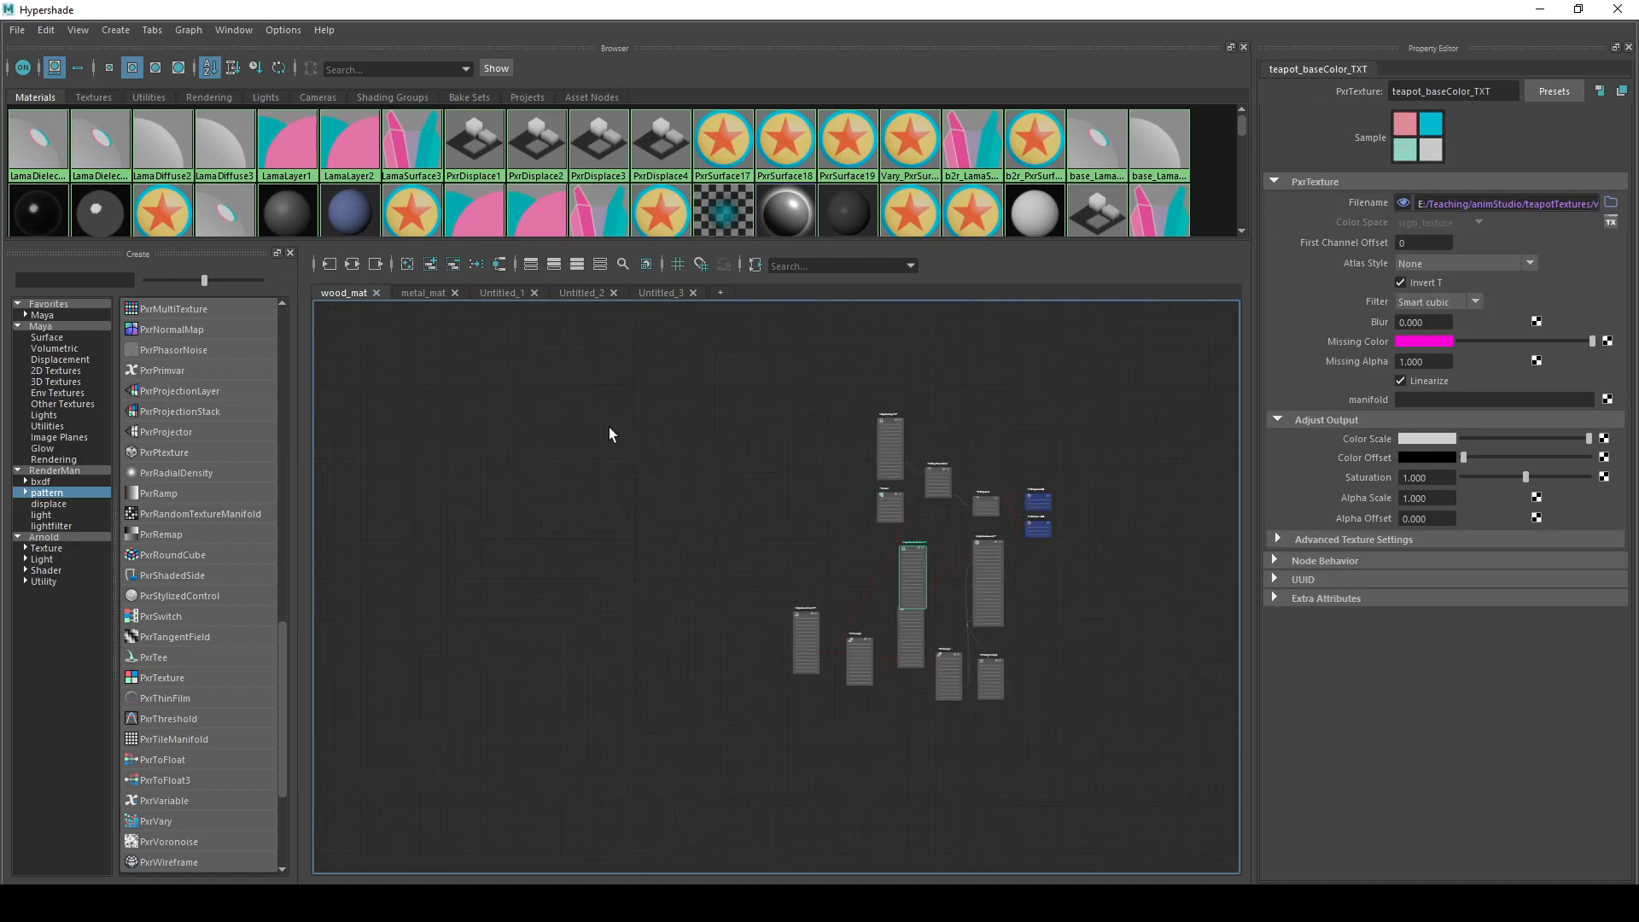
scroll(674, 427, "up", 1)
left_click_drag(1114, 756, 1177, 740)
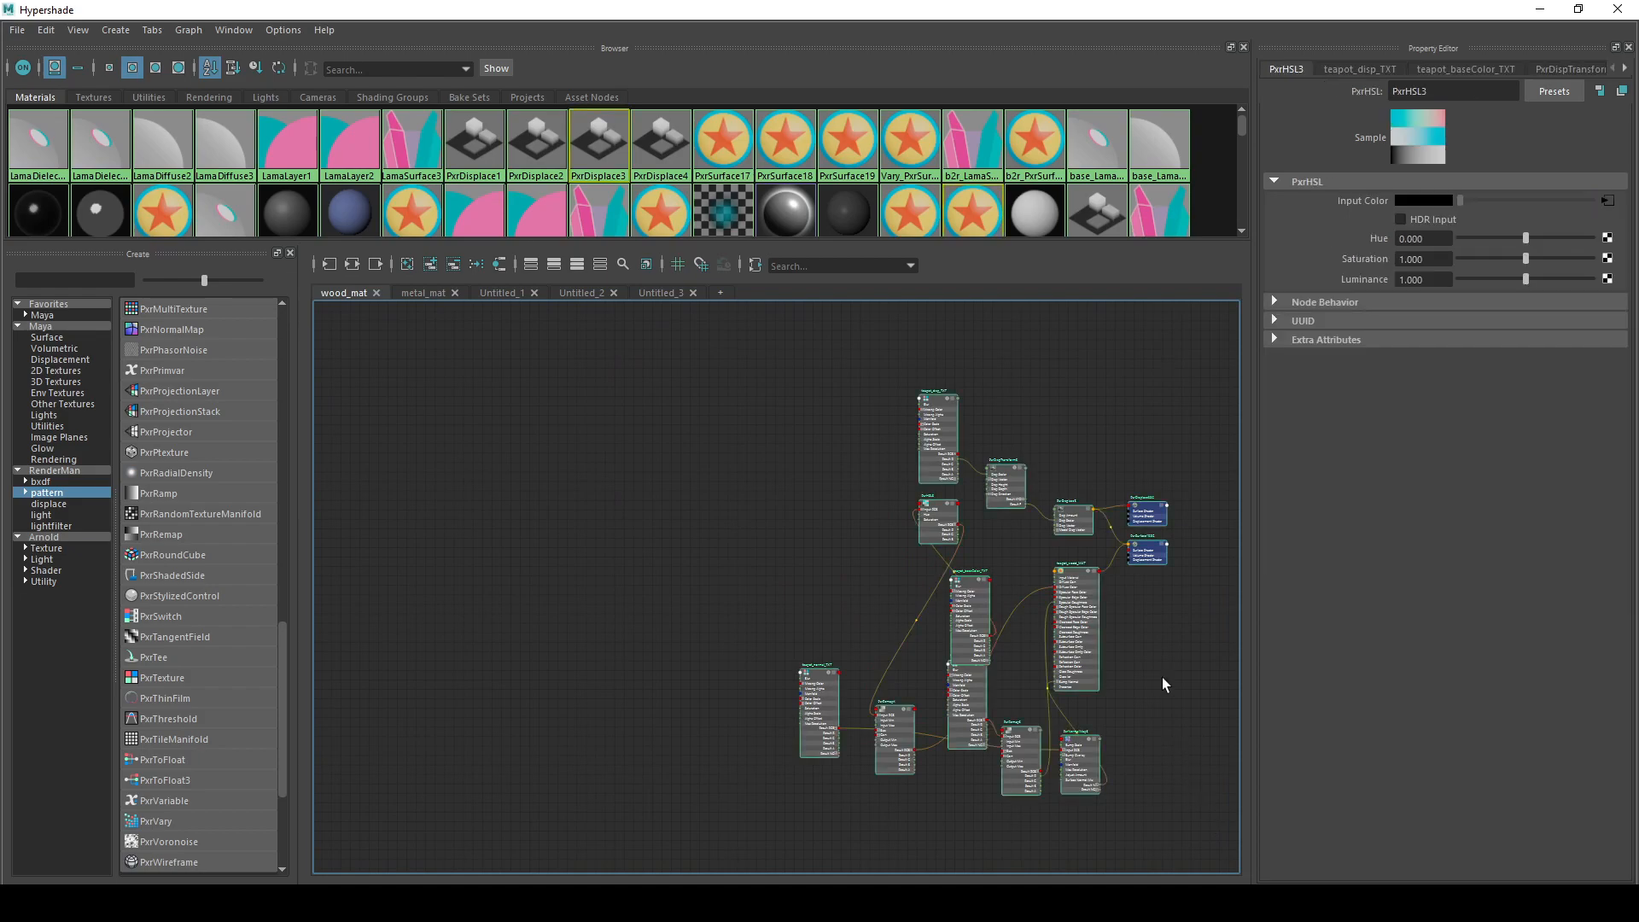
left_click(476, 265)
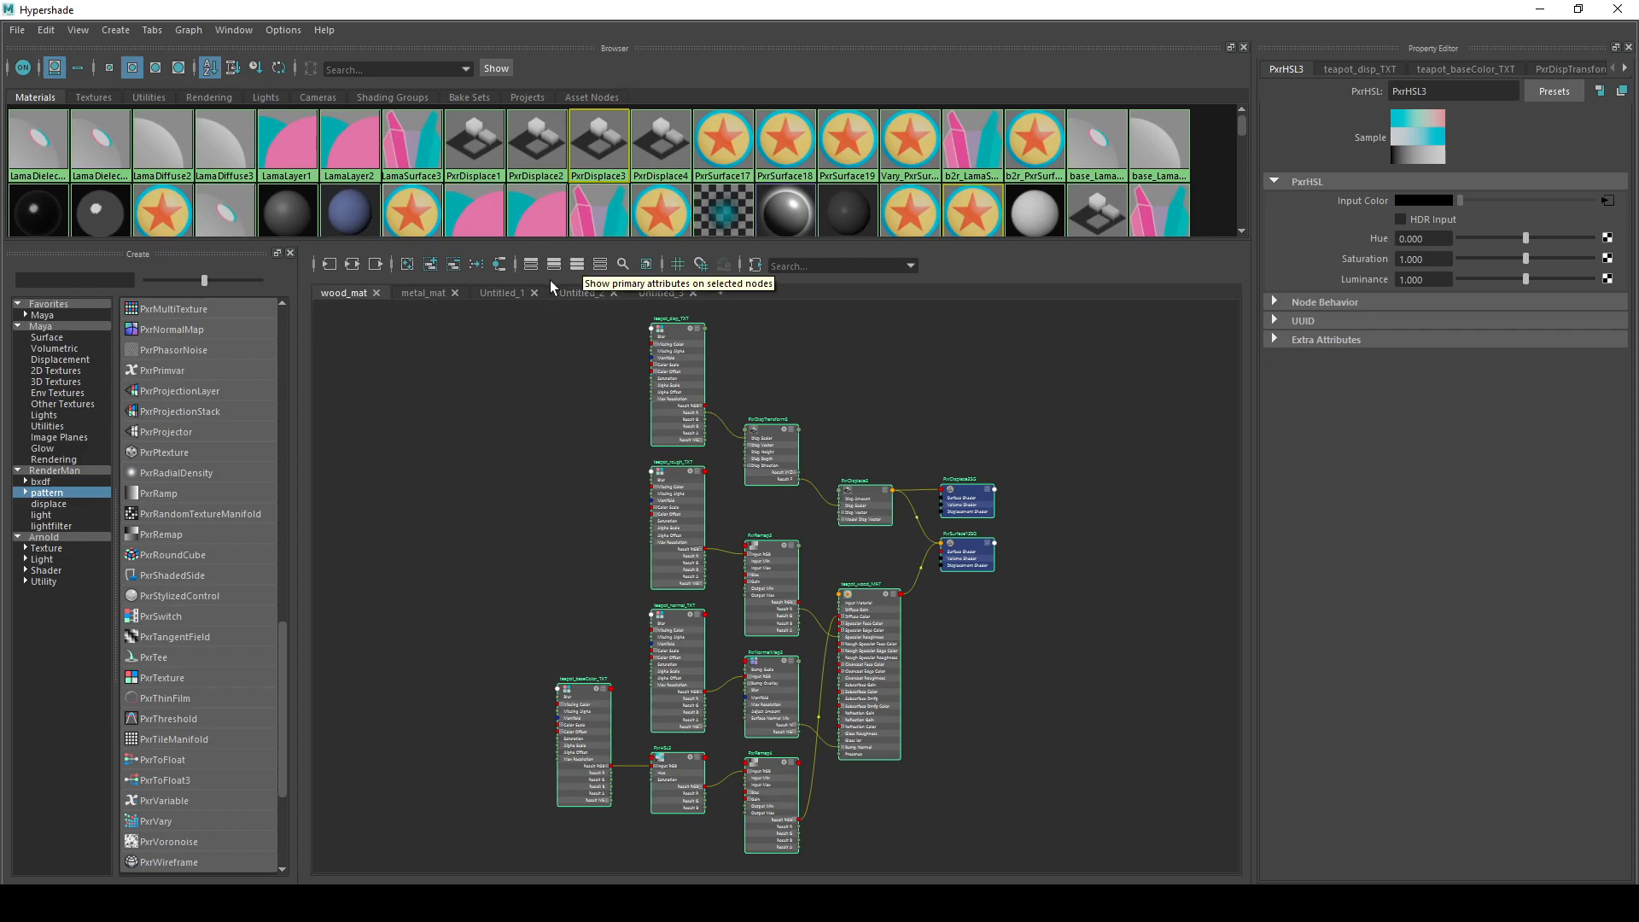
- Collapse the wood_mat nodes and rearrange them, then display only their connected attributes with the layout rearranged to fit
left_click(578, 265)
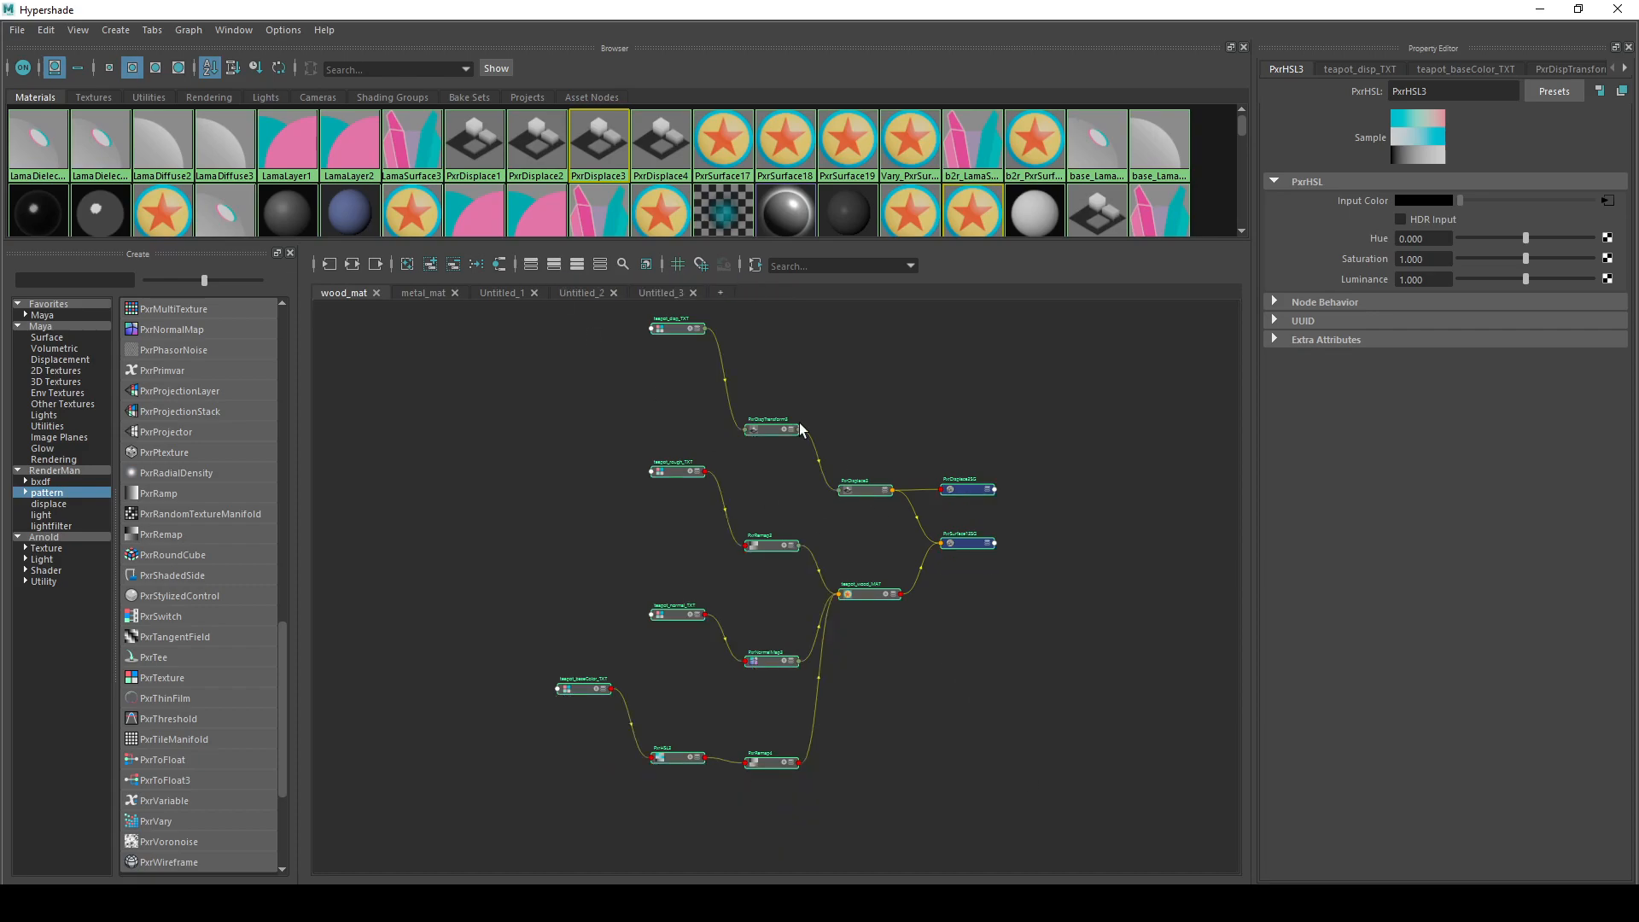
left_click(477, 267)
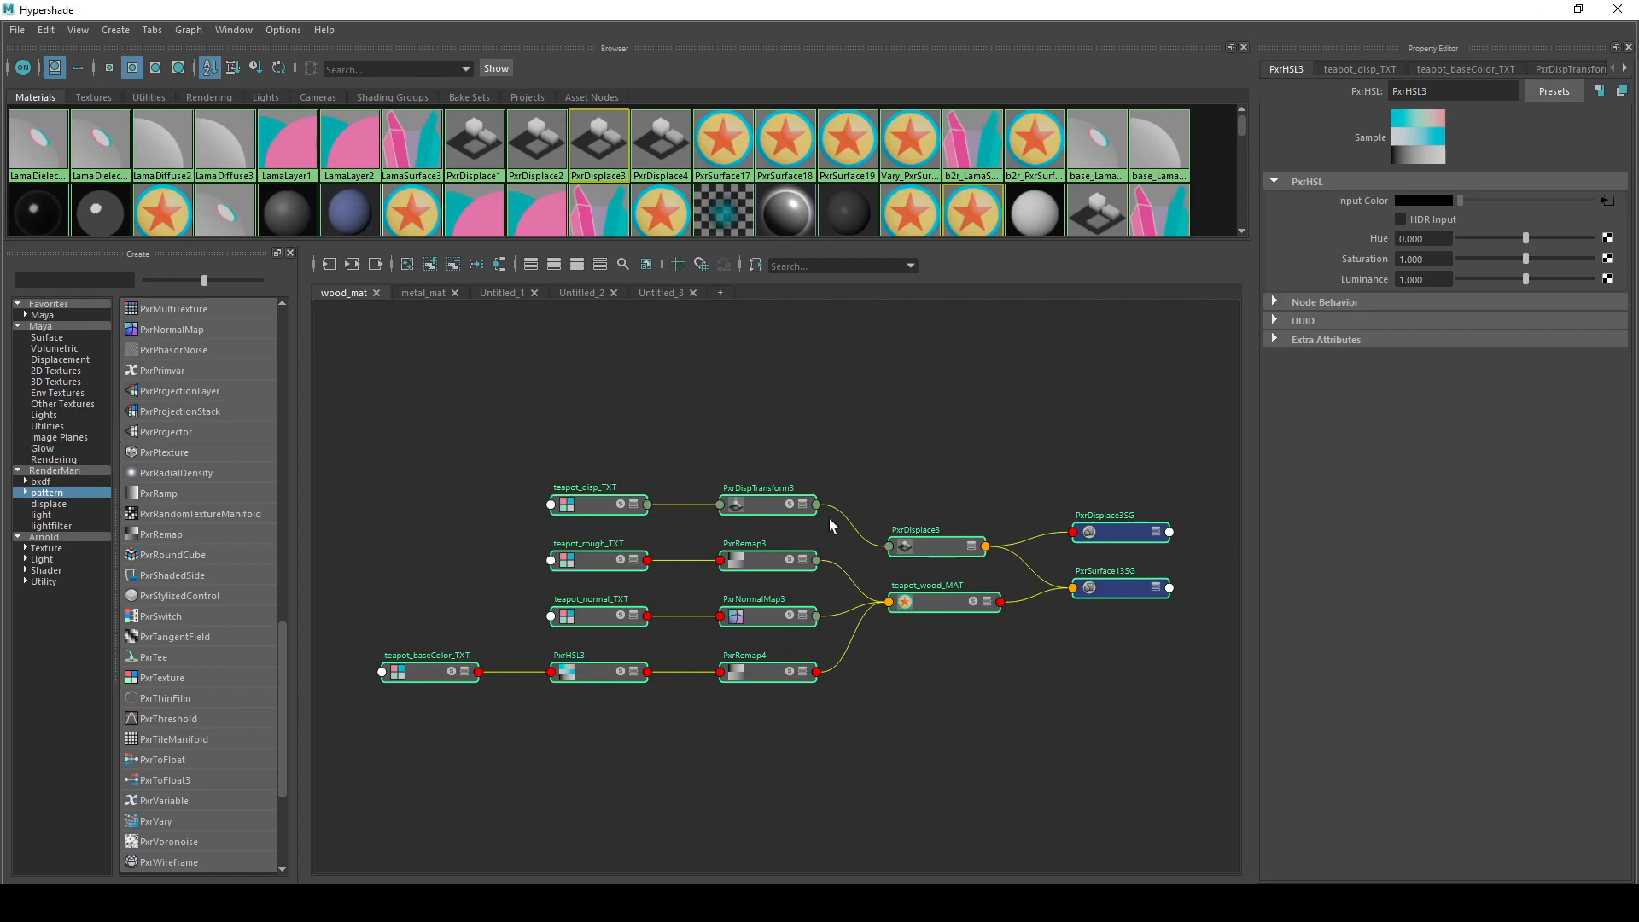
left_click(554, 264)
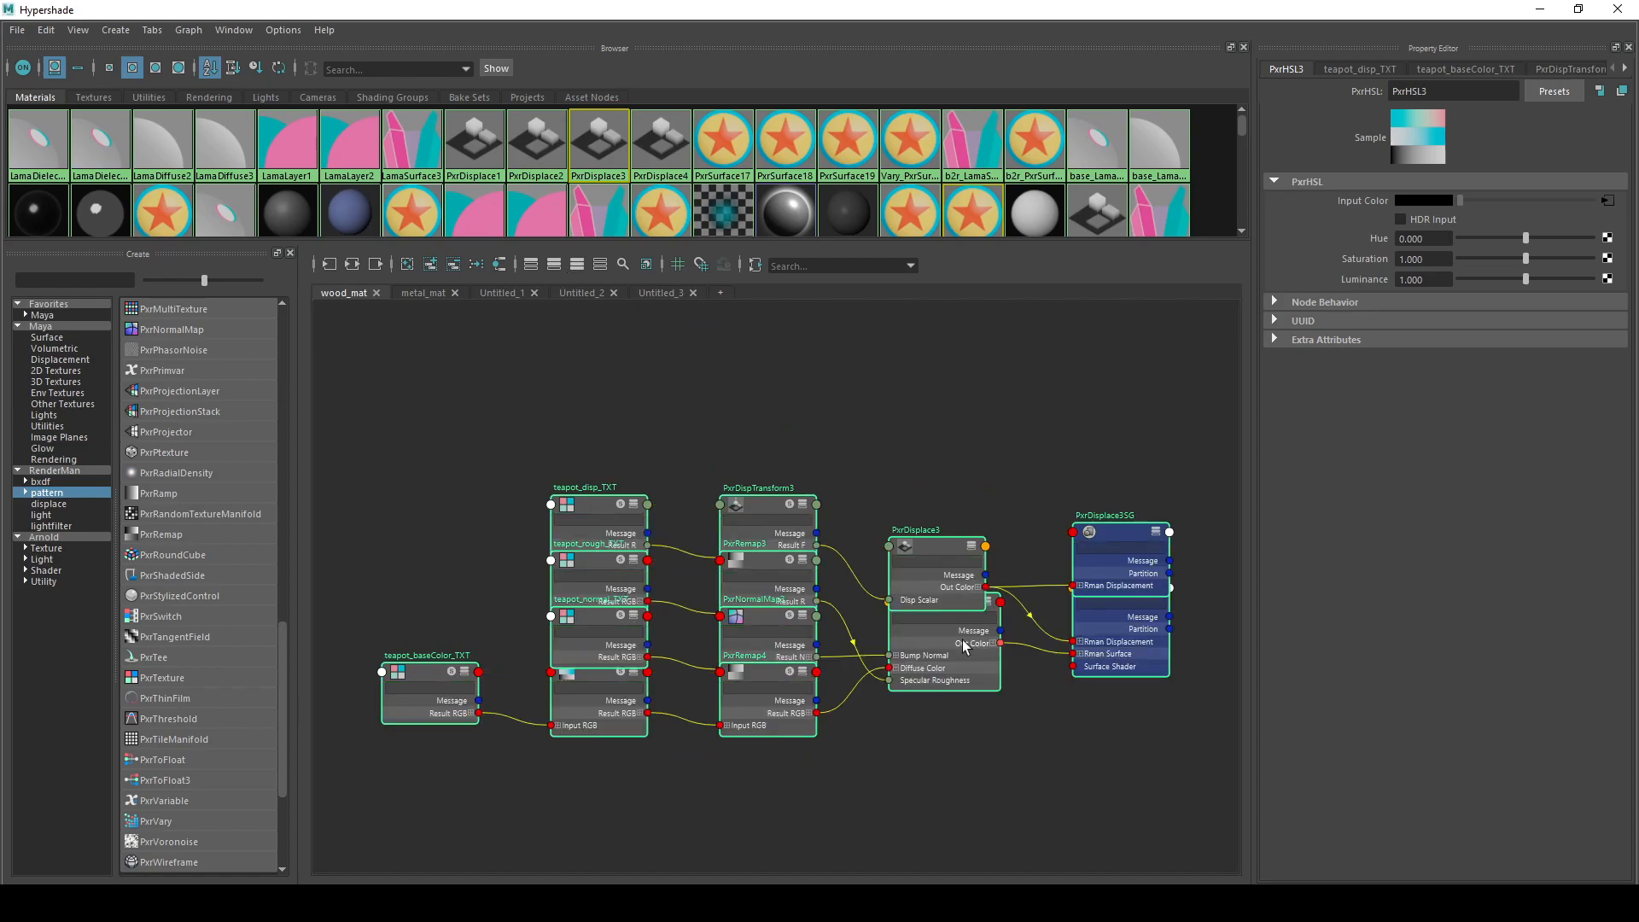
left_click(356, 263)
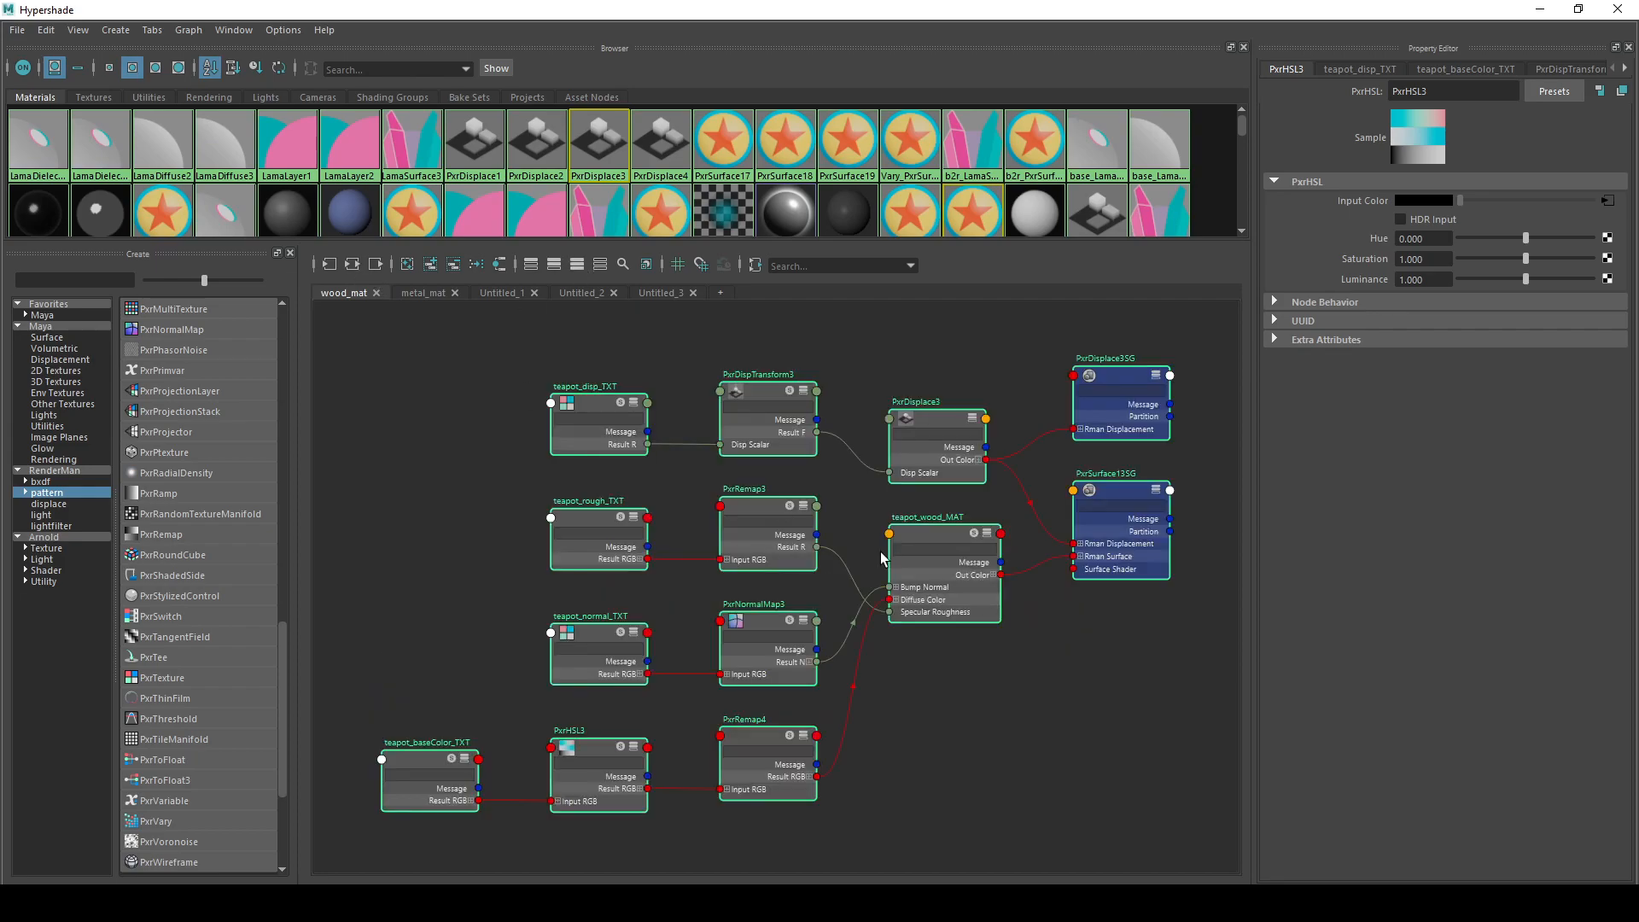
left_click(1058, 701)
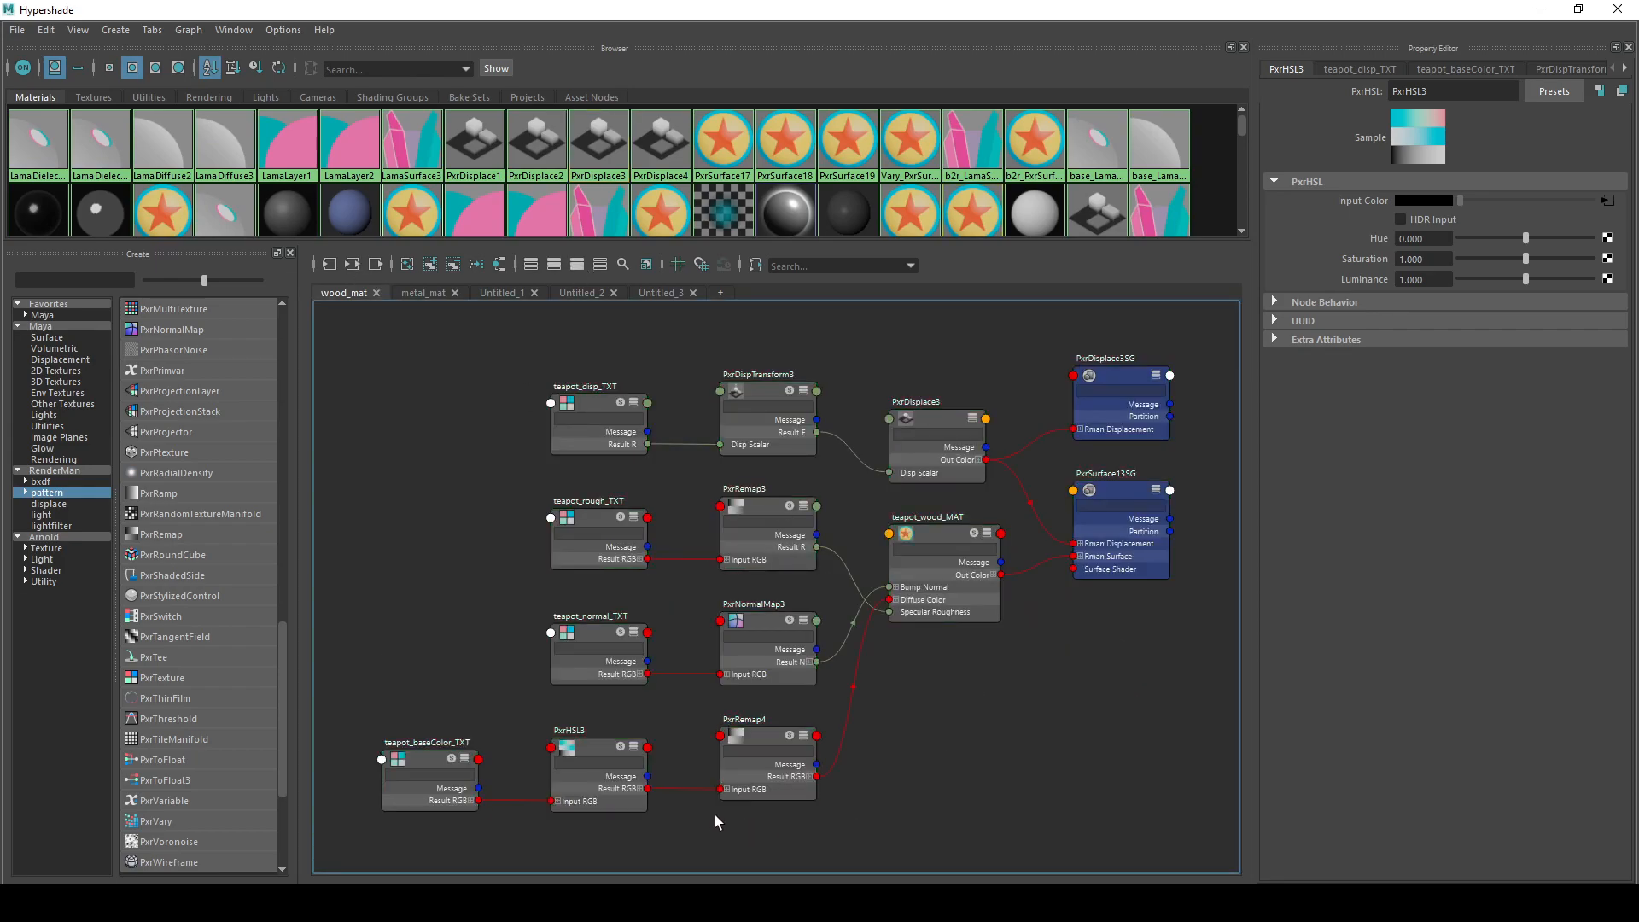
- Reorder the texture rows with the roughness chain first, the normal chain second and the displacement chain third, above the base color chain
left_click_drag(507, 491, 819, 572)
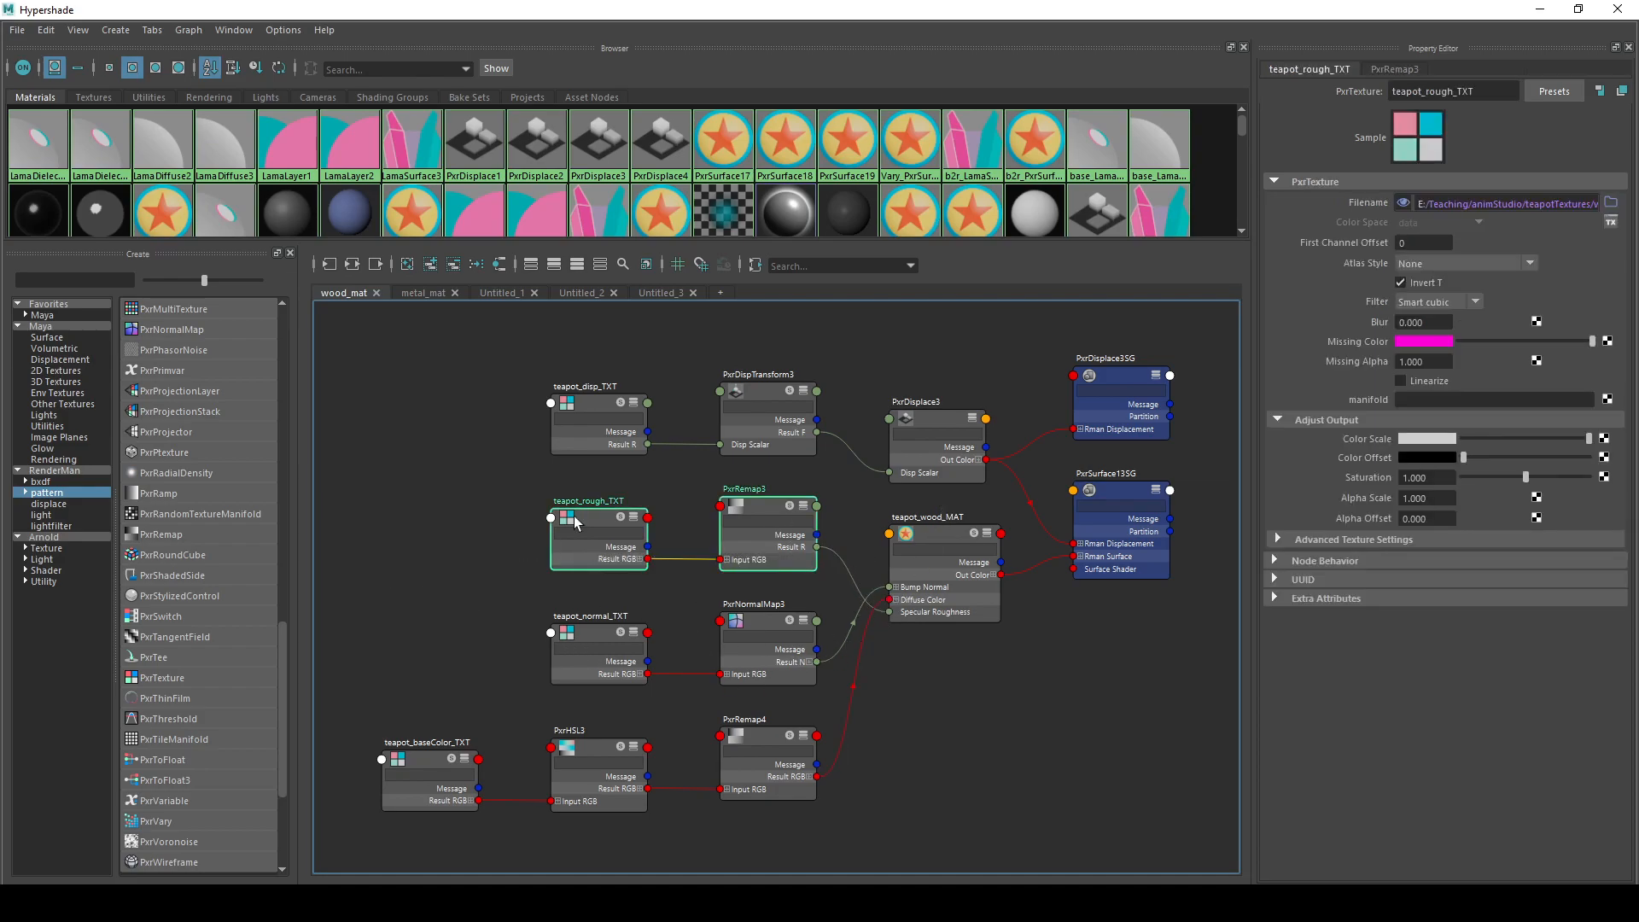
left_click_drag(493, 632, 744, 859)
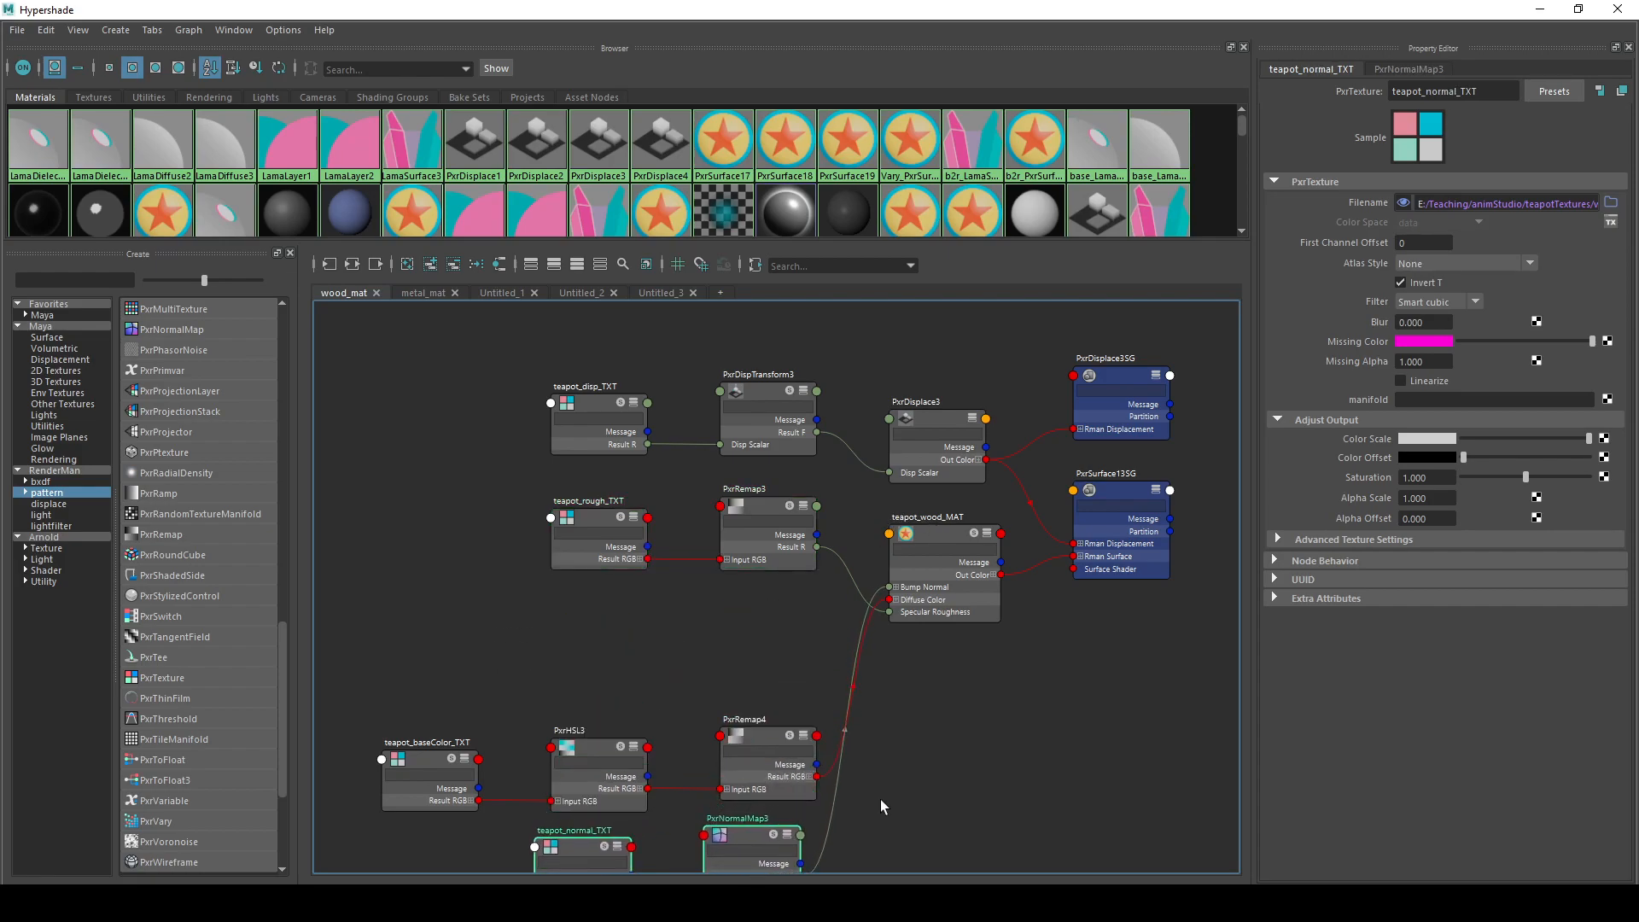
left_click_drag(531, 340, 755, 637)
left_click_drag(536, 446, 728, 559)
left_click_drag(761, 535, 755, 436)
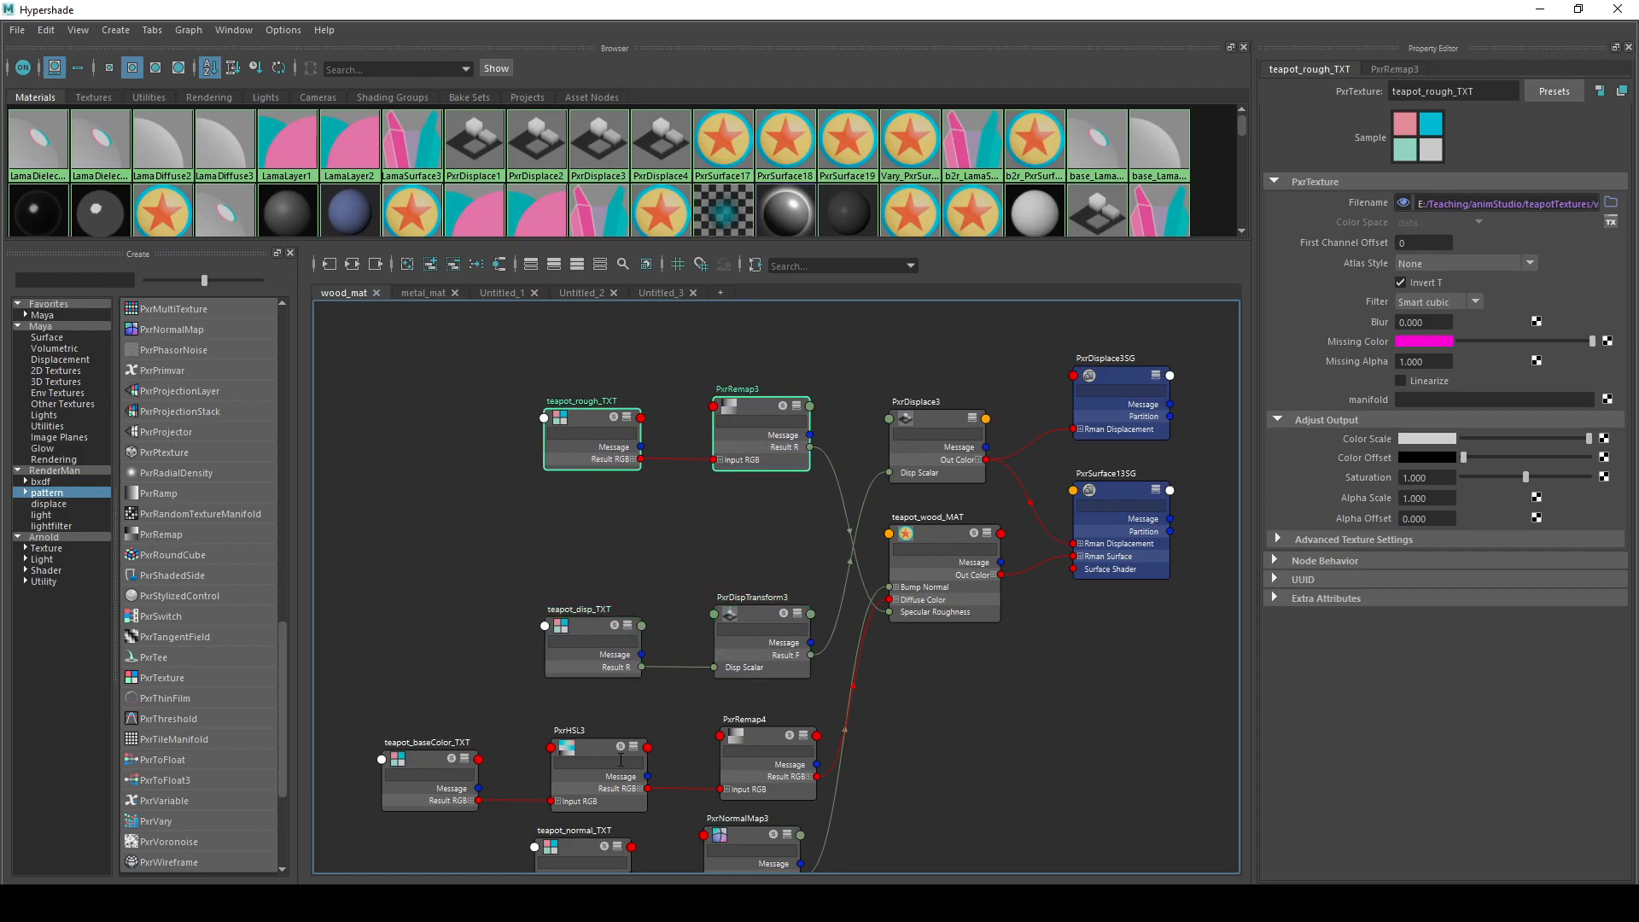
middle_click_drag(926, 804, 954, 651)
left_click_drag(489, 704, 796, 420)
key("f")
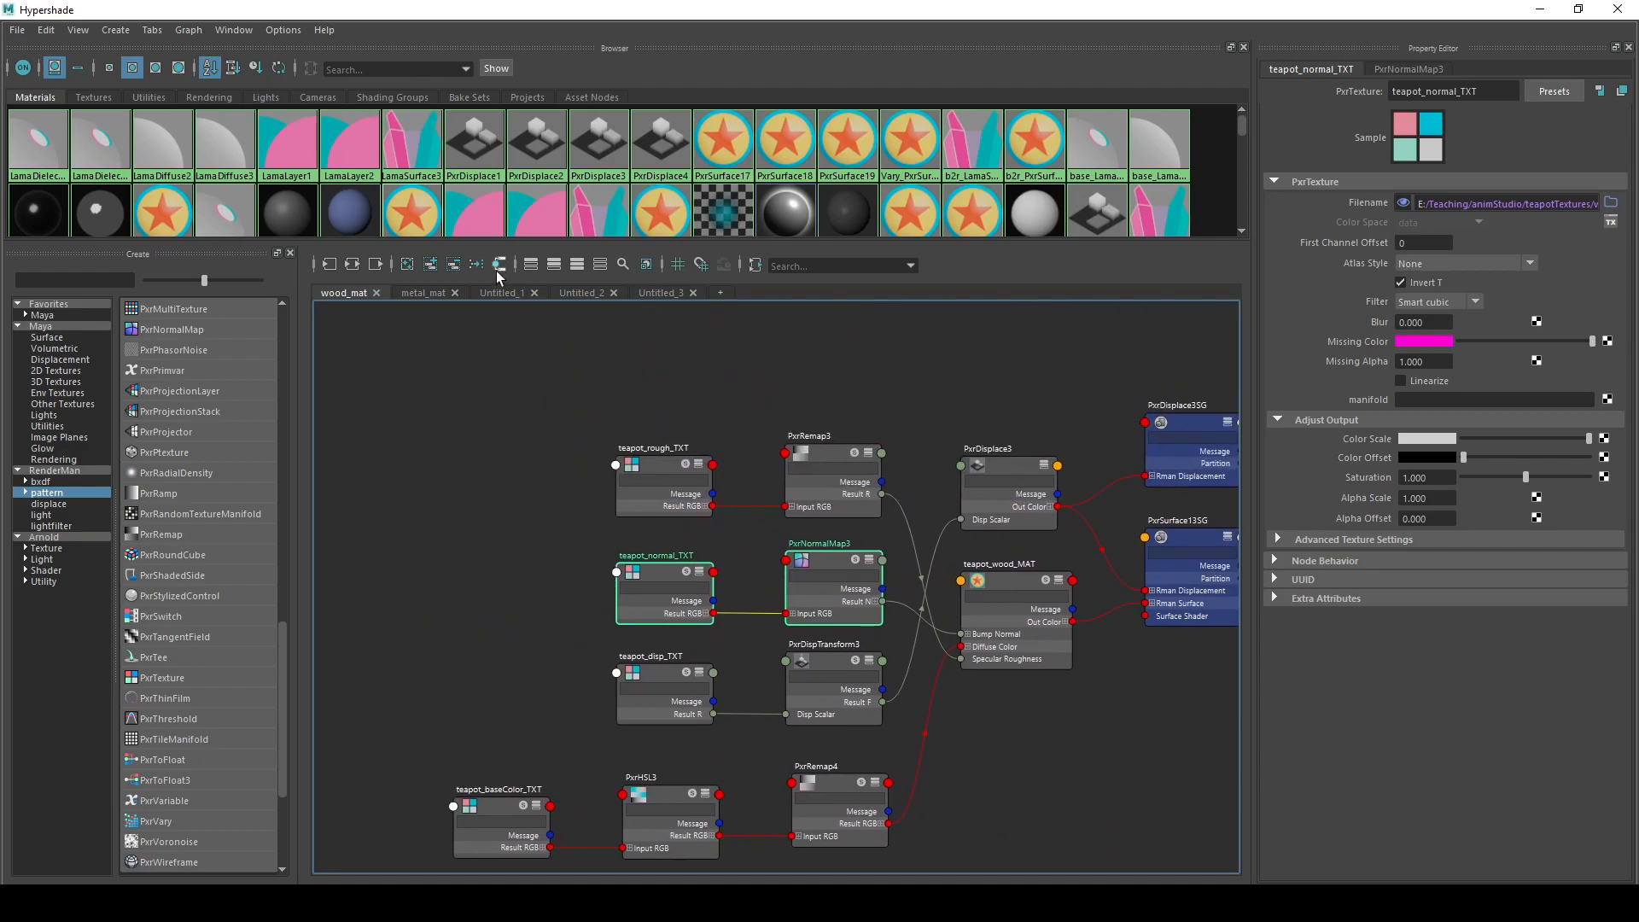
middle_click_drag(1117, 754, 1012, 738, "alt")
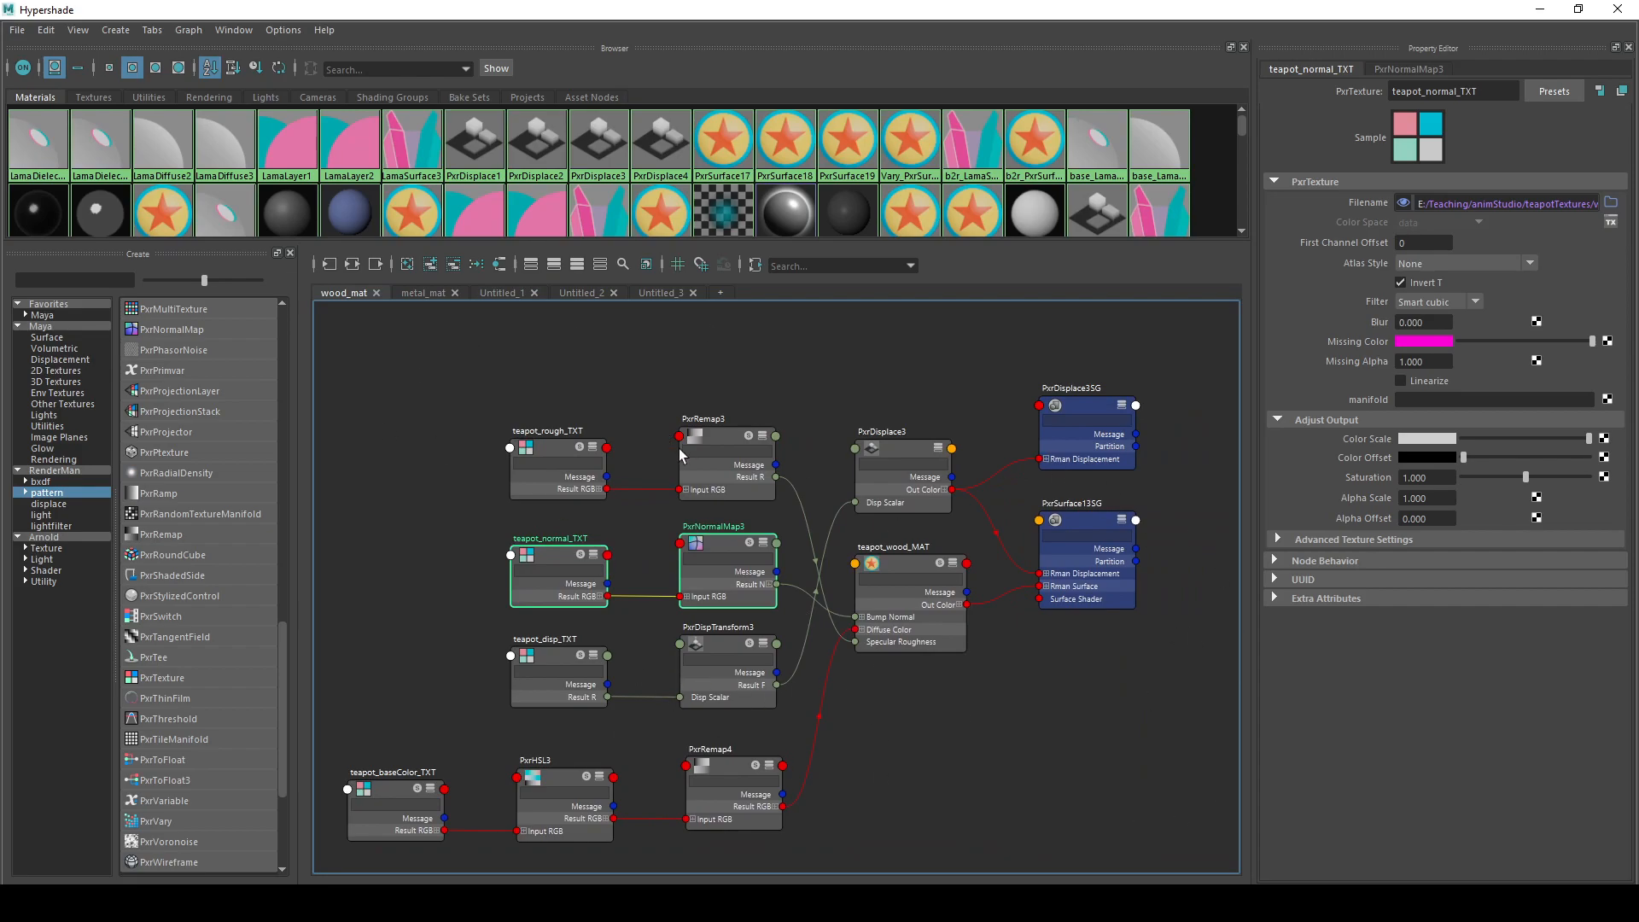
- Move the roughness chain down beside the base color row, and line up teapot_disp_TXT, PxrDispTransform3 and PxrDisplace3 above the other nodes
middle_click_drag(1034, 731, 1163, 736, "alt")
scroll(1046, 678, "down", 3)
scroll(1114, 696, "up", 3)
scroll(1164, 736, "up", 3)
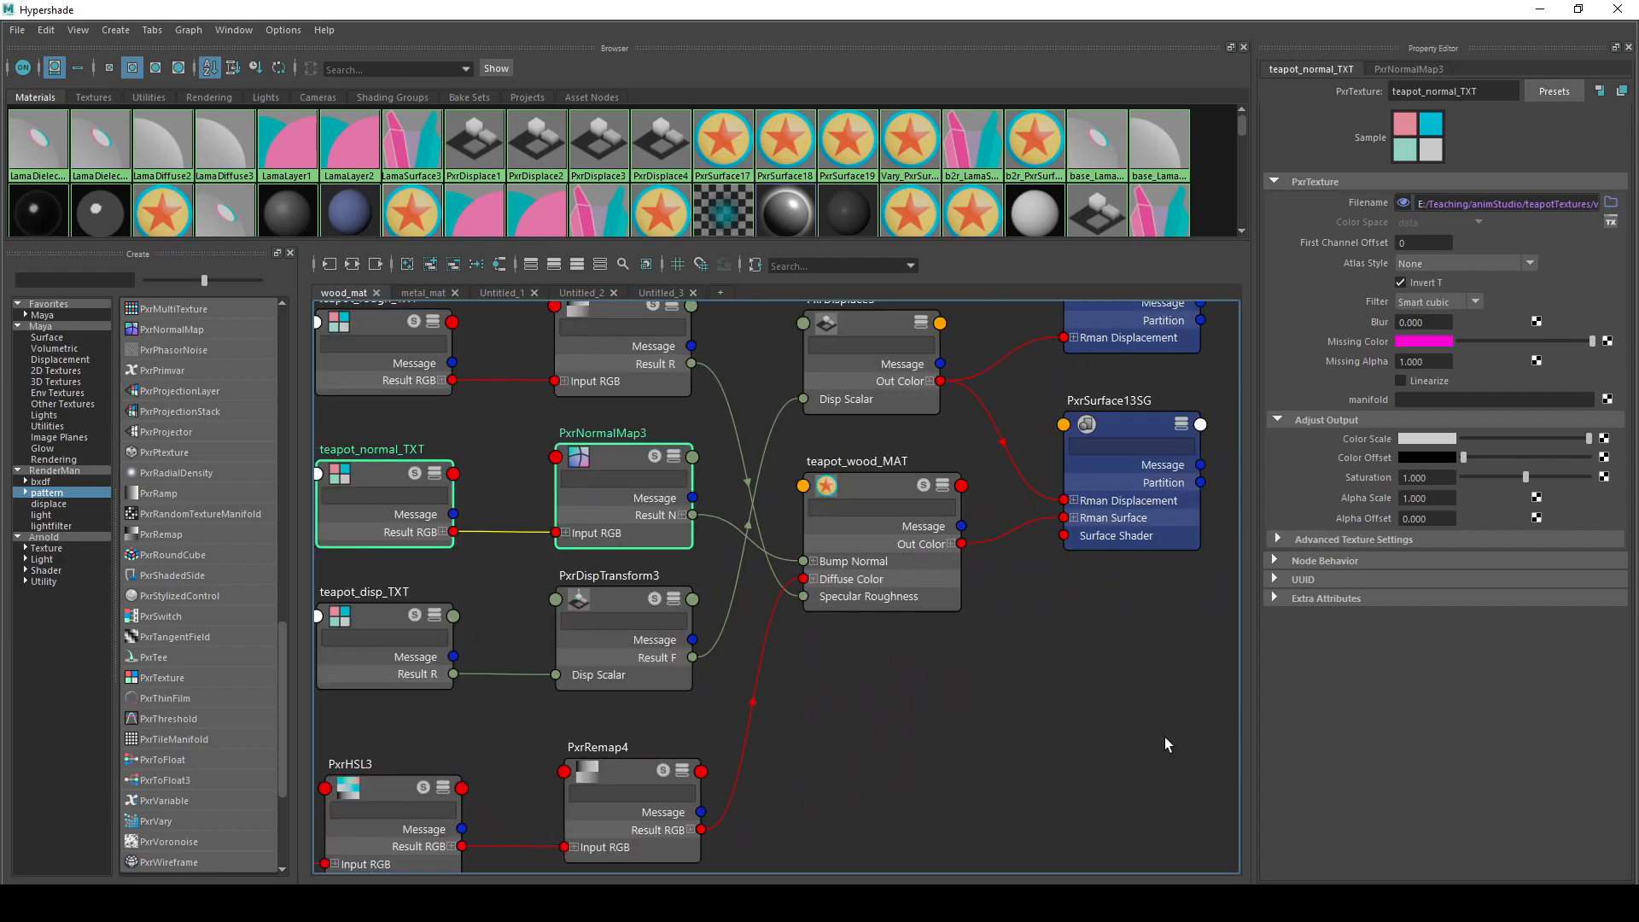
scroll(1168, 705, "down", 3)
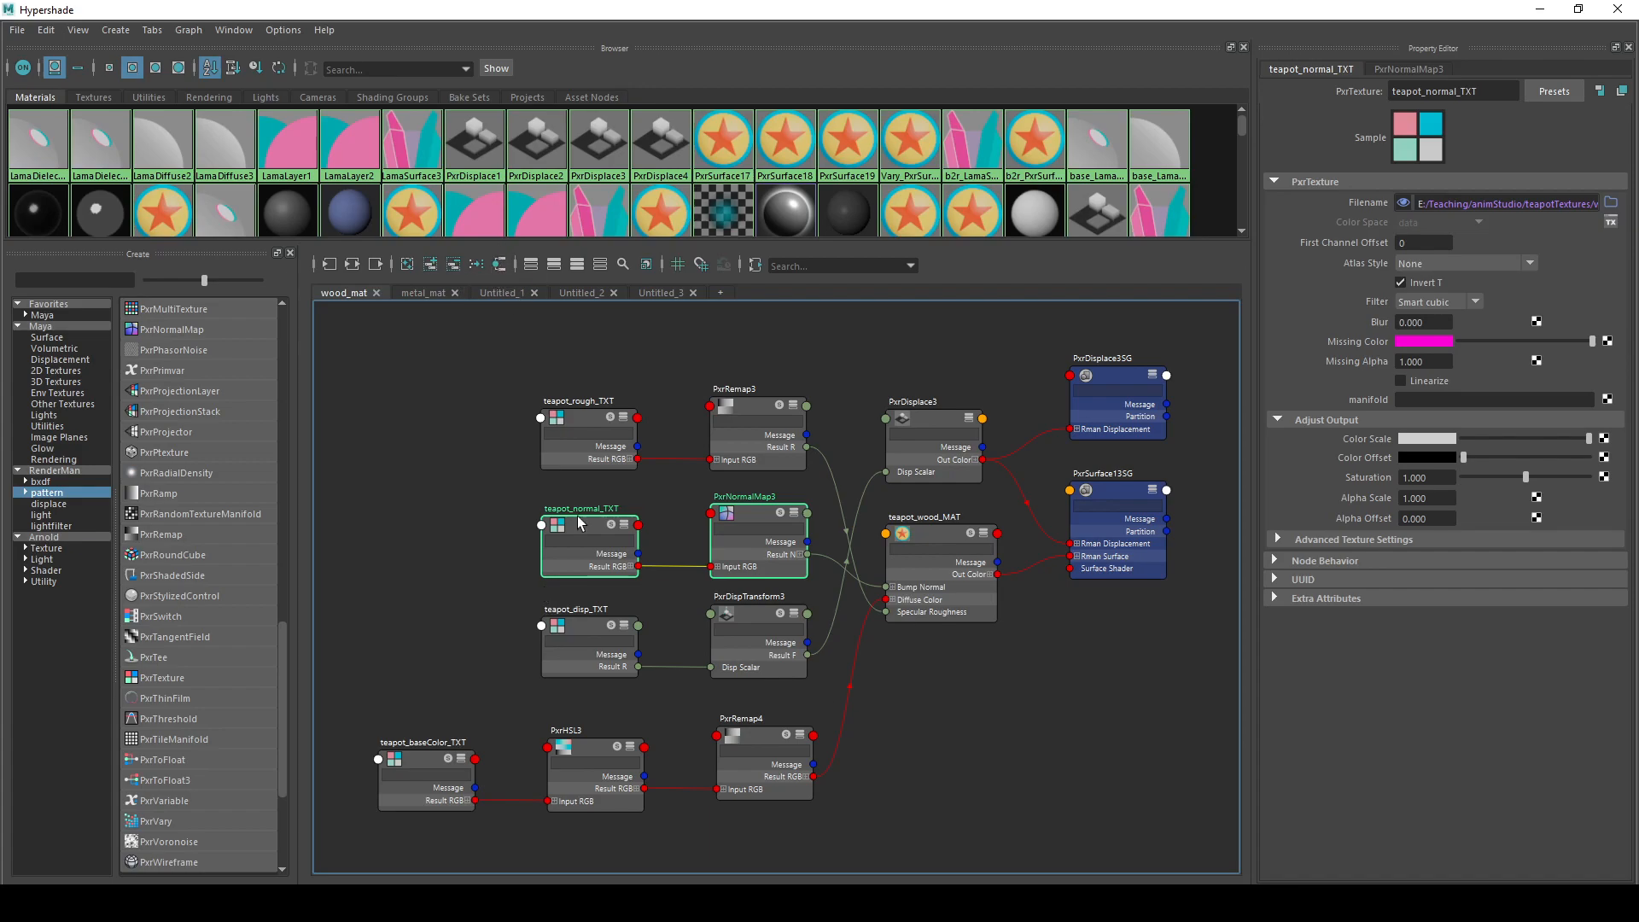
left_click_drag(439, 359, 645, 673)
left_click(946, 461)
left_click_drag(946, 461, 967, 365)
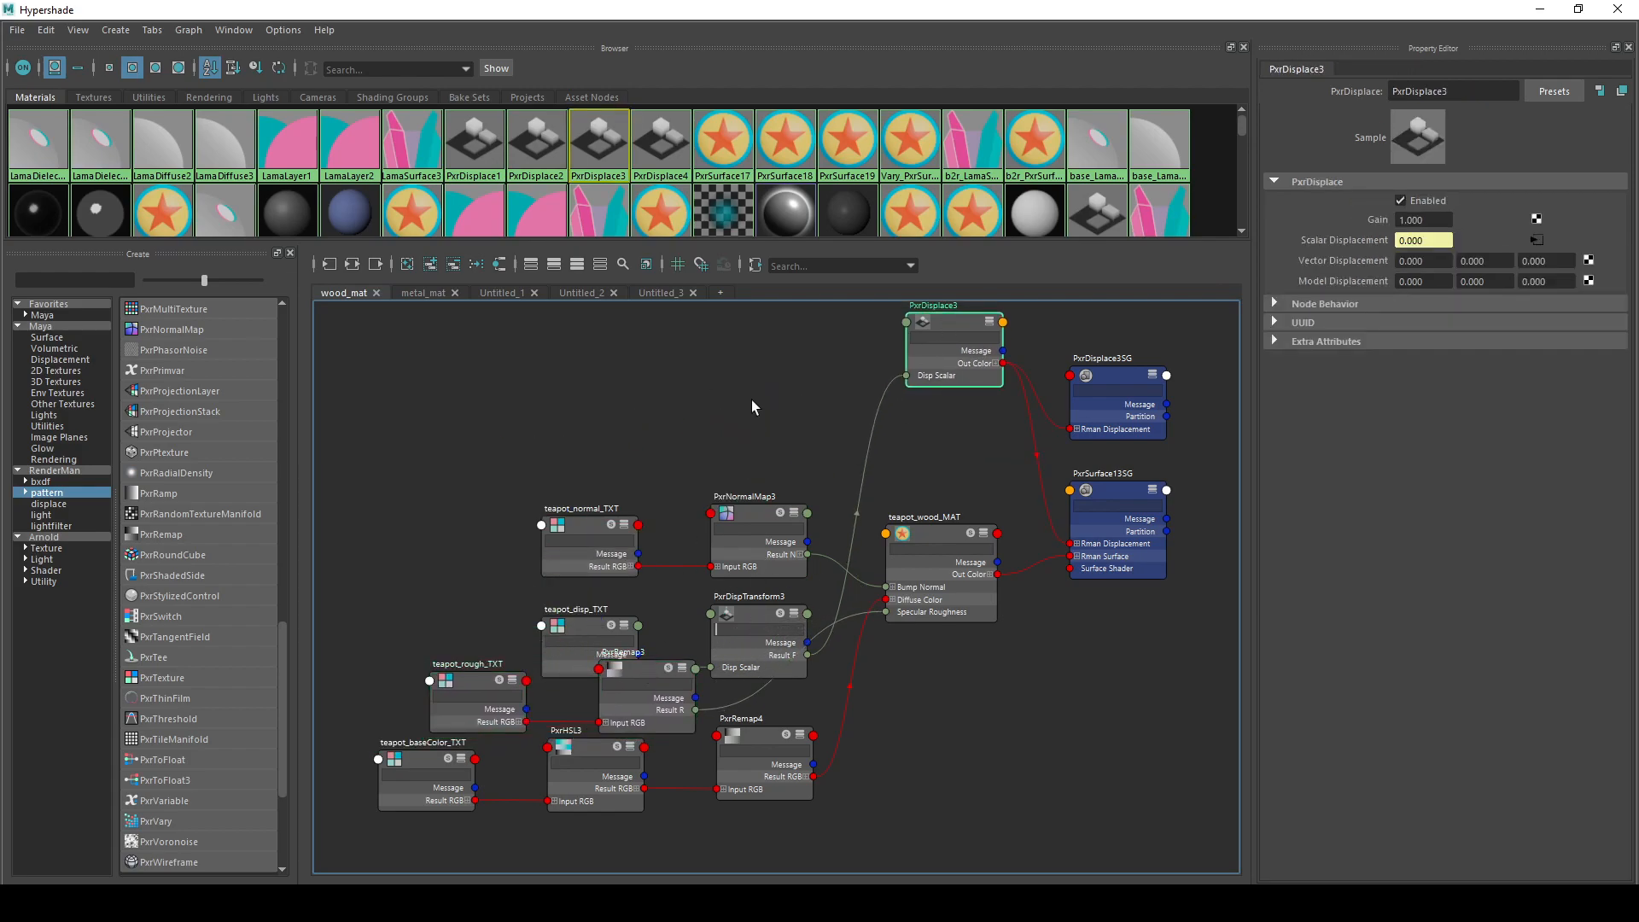
left_click_drag(751, 619, 753, 350)
left_click_drag(573, 610, 572, 334)
middle_click_drag(869, 480, 841, 508, "alt")
left_click_drag(603, 356, 862, 318)
- Arrange the normal, base color and roughness chains in separate rows below the displacement chain so their connections do not cross
left_click_drag(589, 512, 687, 545)
left_click_drag(649, 628, 511, 707)
left_click_drag(666, 662, 526, 632)
left_click_drag(459, 711, 472, 564)
left_click_drag(342, 617, 517, 711)
left_click_drag(526, 670, 586, 735)
left_click_drag(548, 497, 697, 554)
left_click_drag(697, 553, 674, 447)
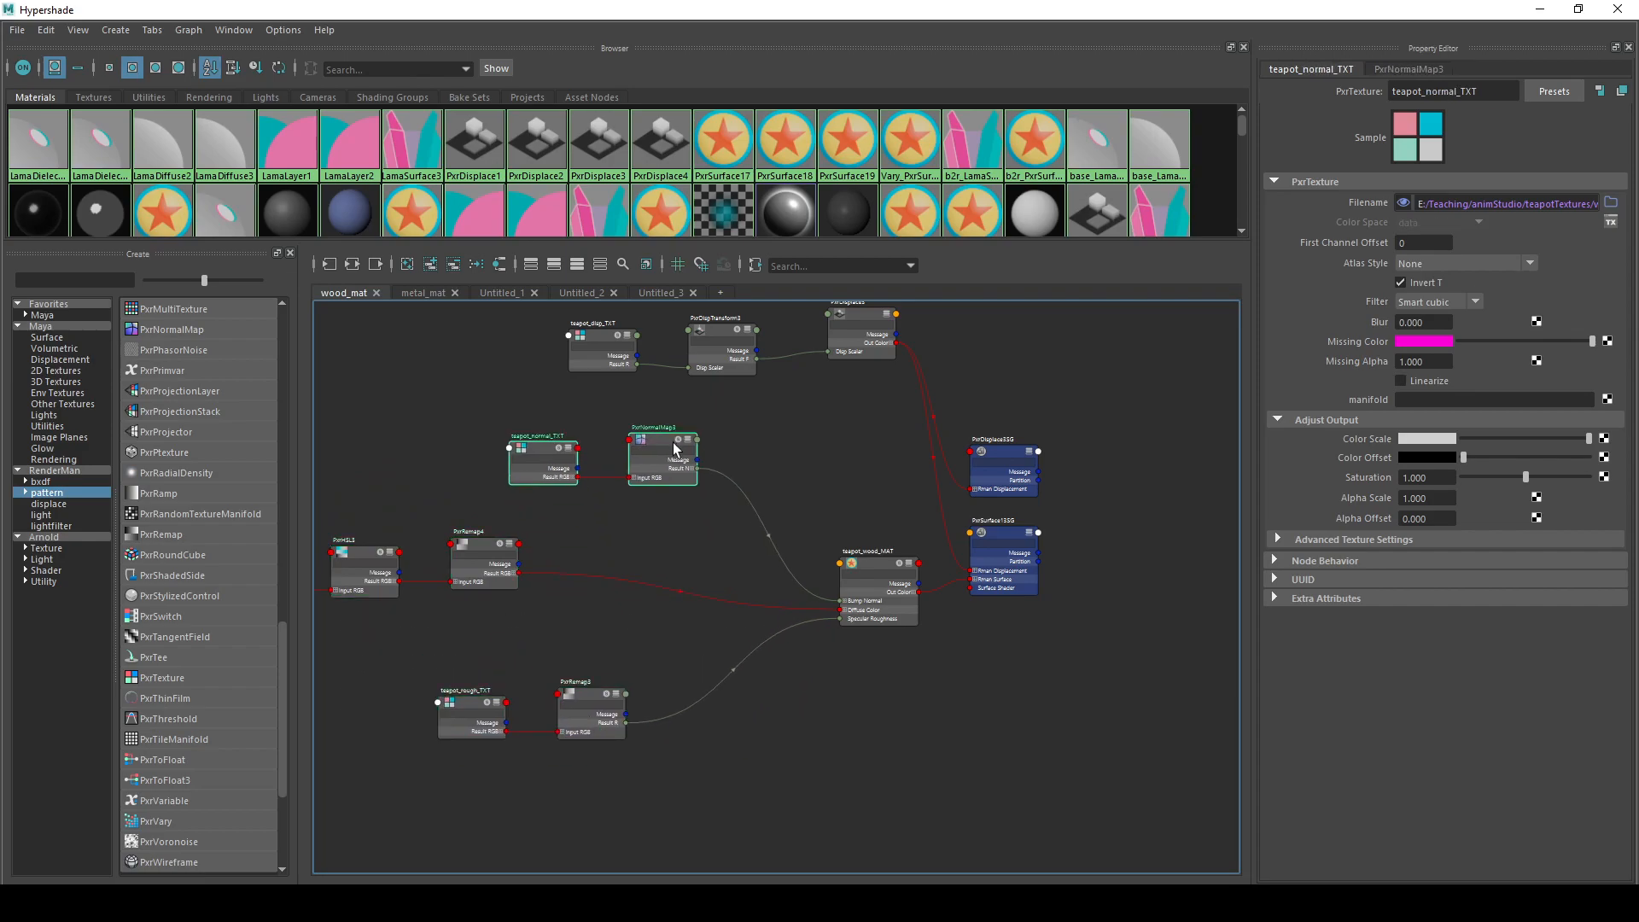
- Move the base color chain closer to teapot_wood_MAT and raise the material node level with the incoming base color connection
middle_click_drag(433, 521, 593, 523, "alt")
left_click_drag(351, 507, 818, 587)
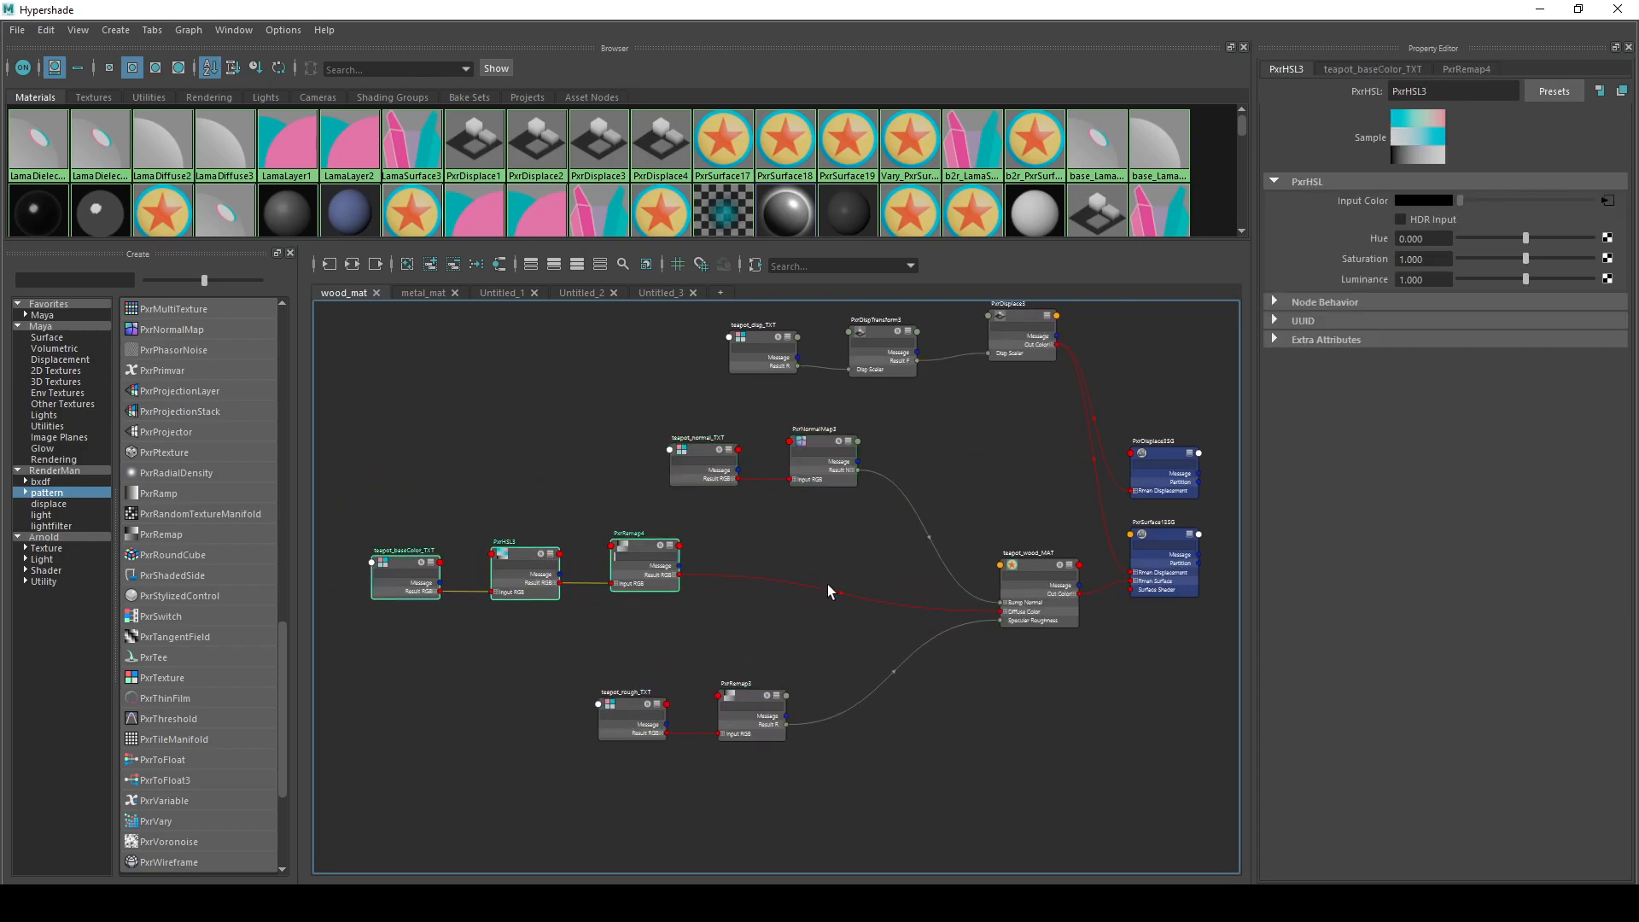
left_click_drag(640, 545, 831, 556)
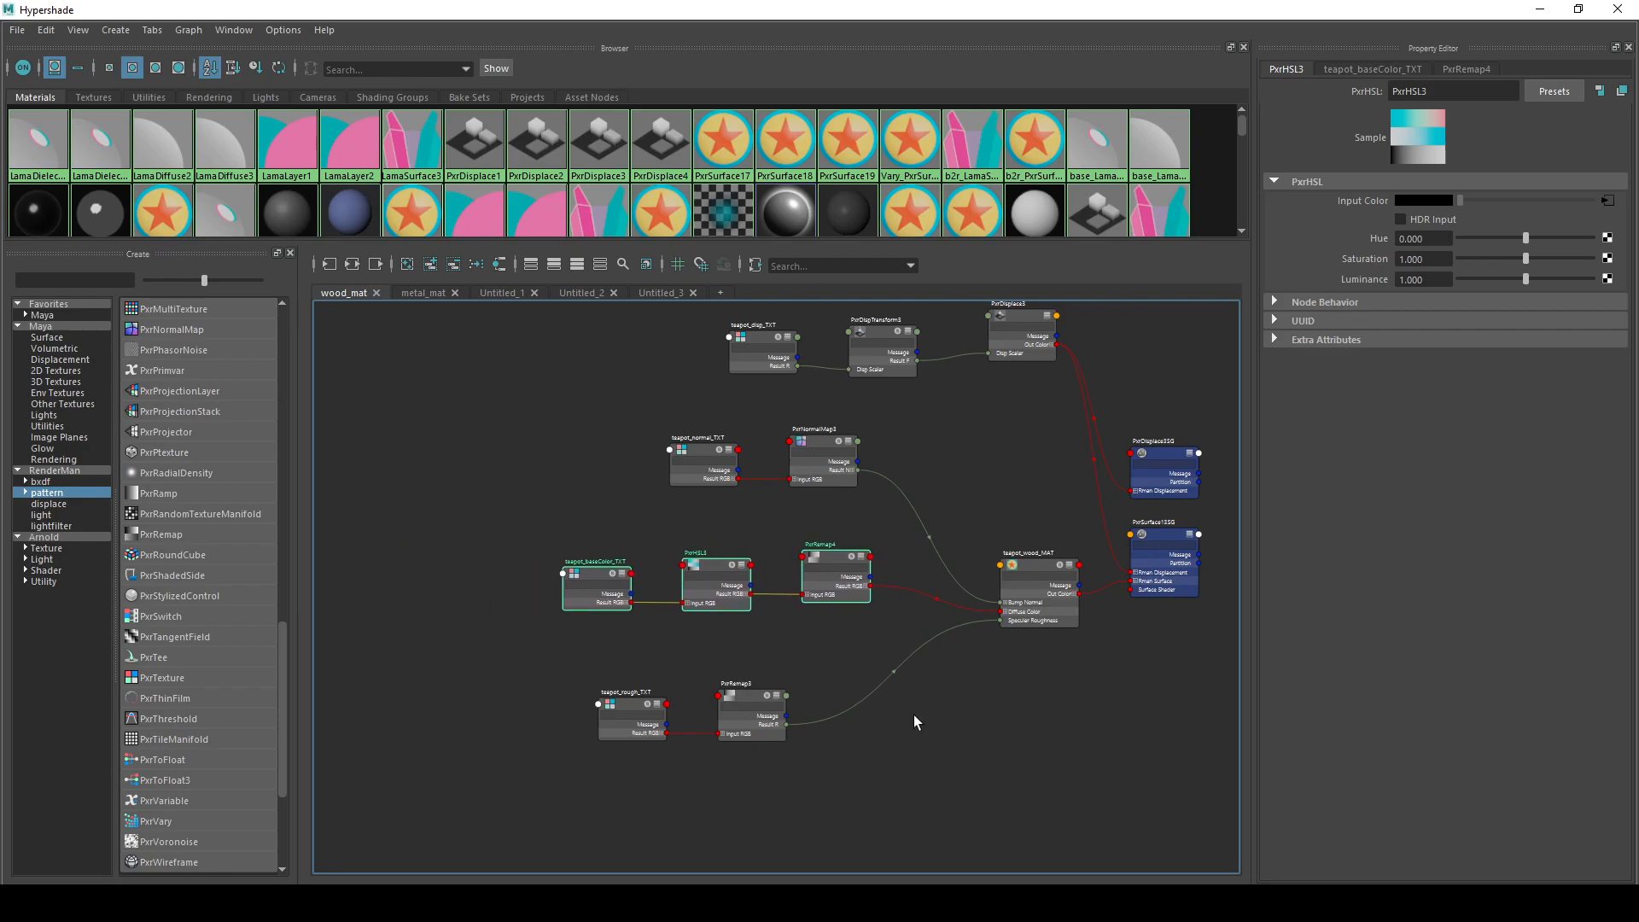
scroll(965, 758, "up", 3)
scroll(965, 759, "down", 3)
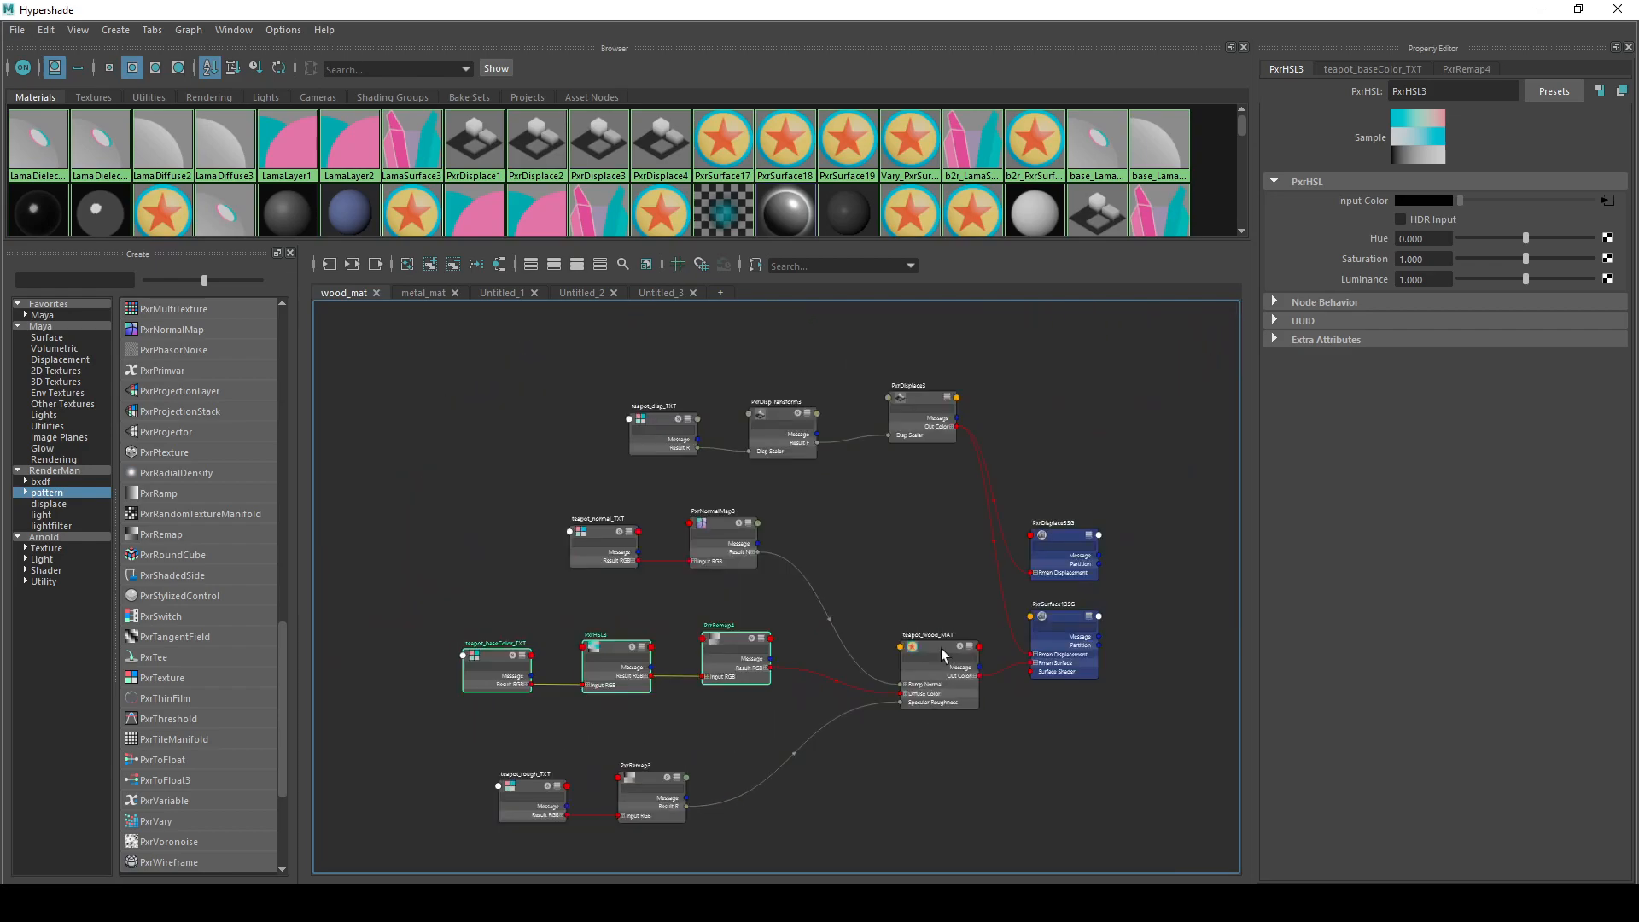
left_click(935, 613)
left_click_drag(935, 612, 930, 617)
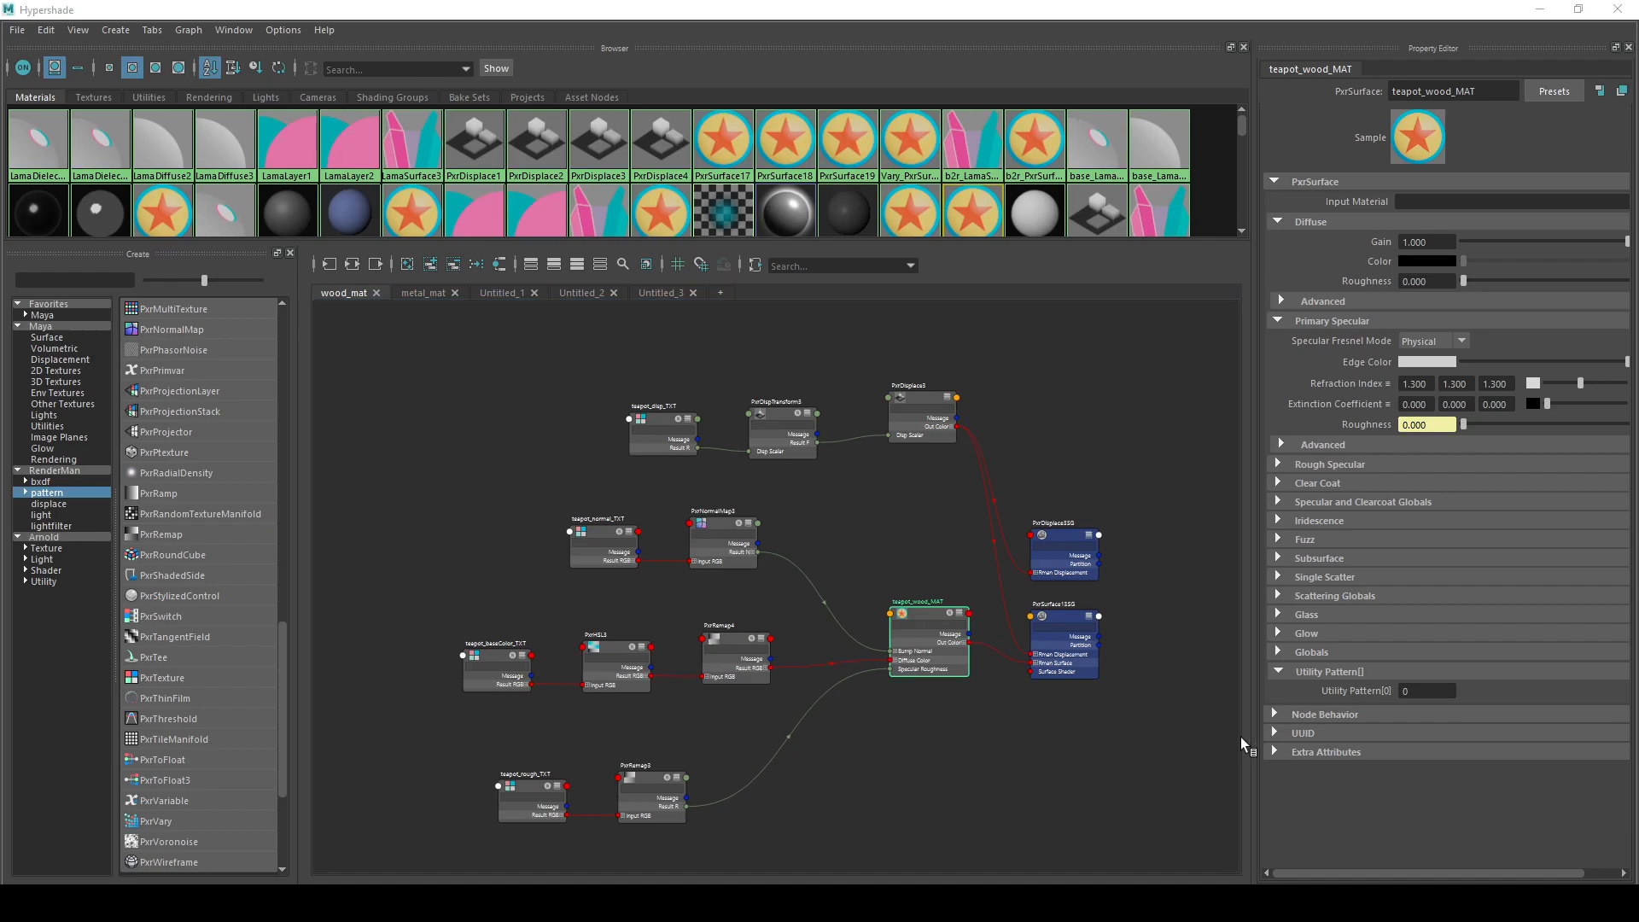
- Examine the tidied wood_mat graph, following the normal, base color and roughness connections into teapot_wood_MAT
middle_click_drag(942, 822, 902, 801)
scroll(772, 762, "up", 2)
scroll(791, 751, "down", 2)
middle_click_drag(791, 751, 819, 766)
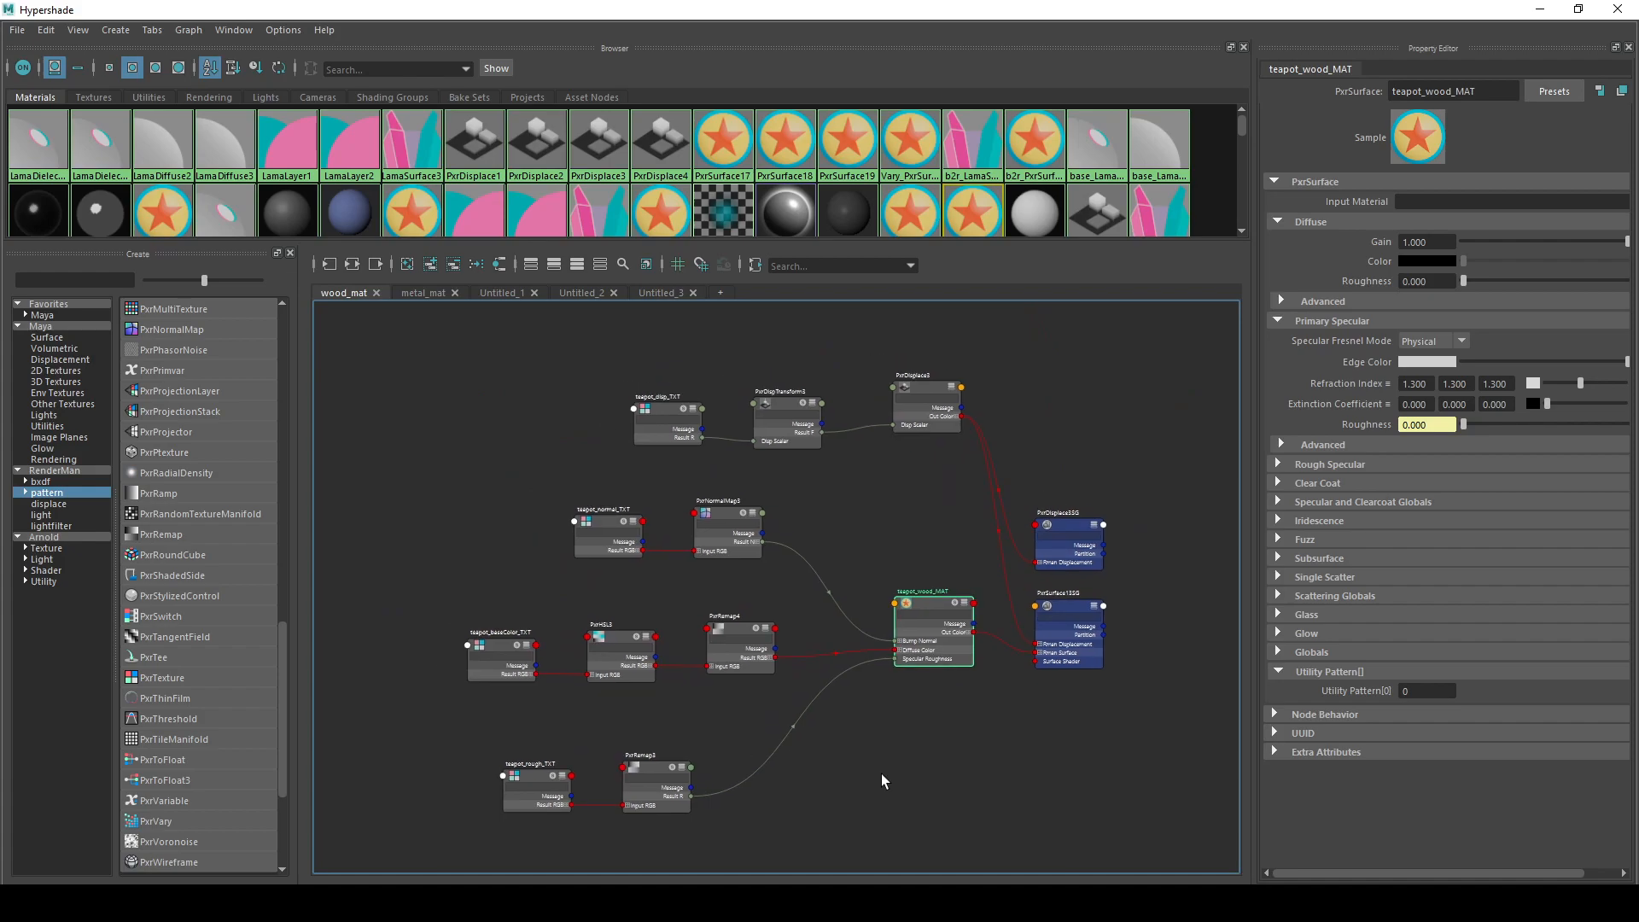
scroll(882, 774, "down", 2)
scroll(880, 774, "up", 5)
scroll(874, 776, "down", 2)
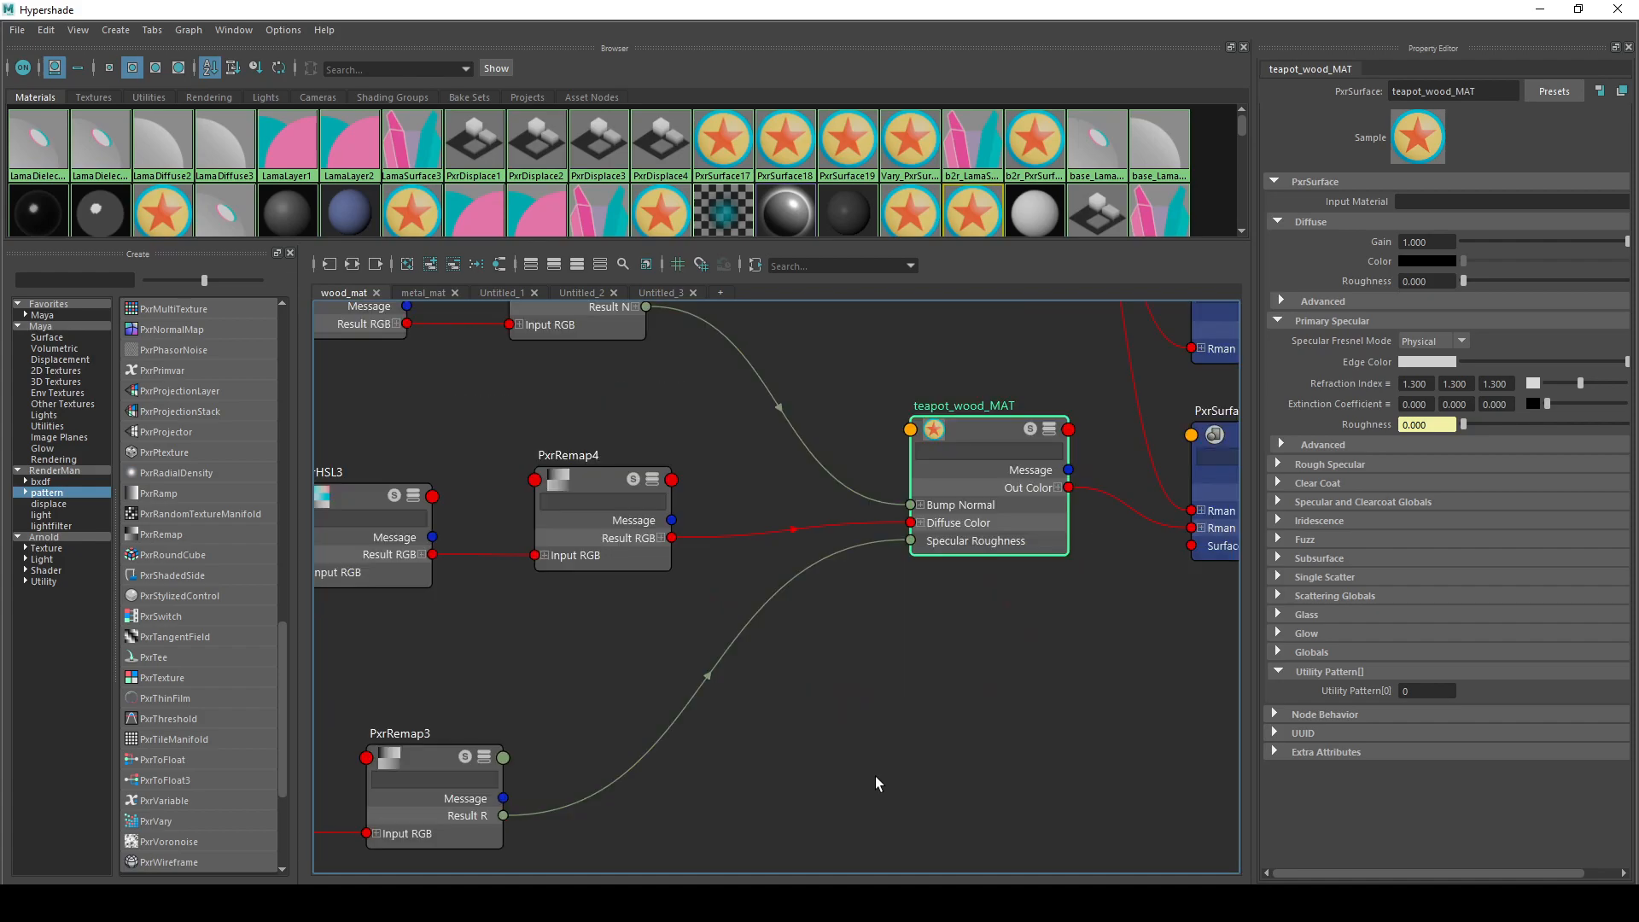
scroll(874, 777, "down", 4)
scroll(904, 756, "up", 3)
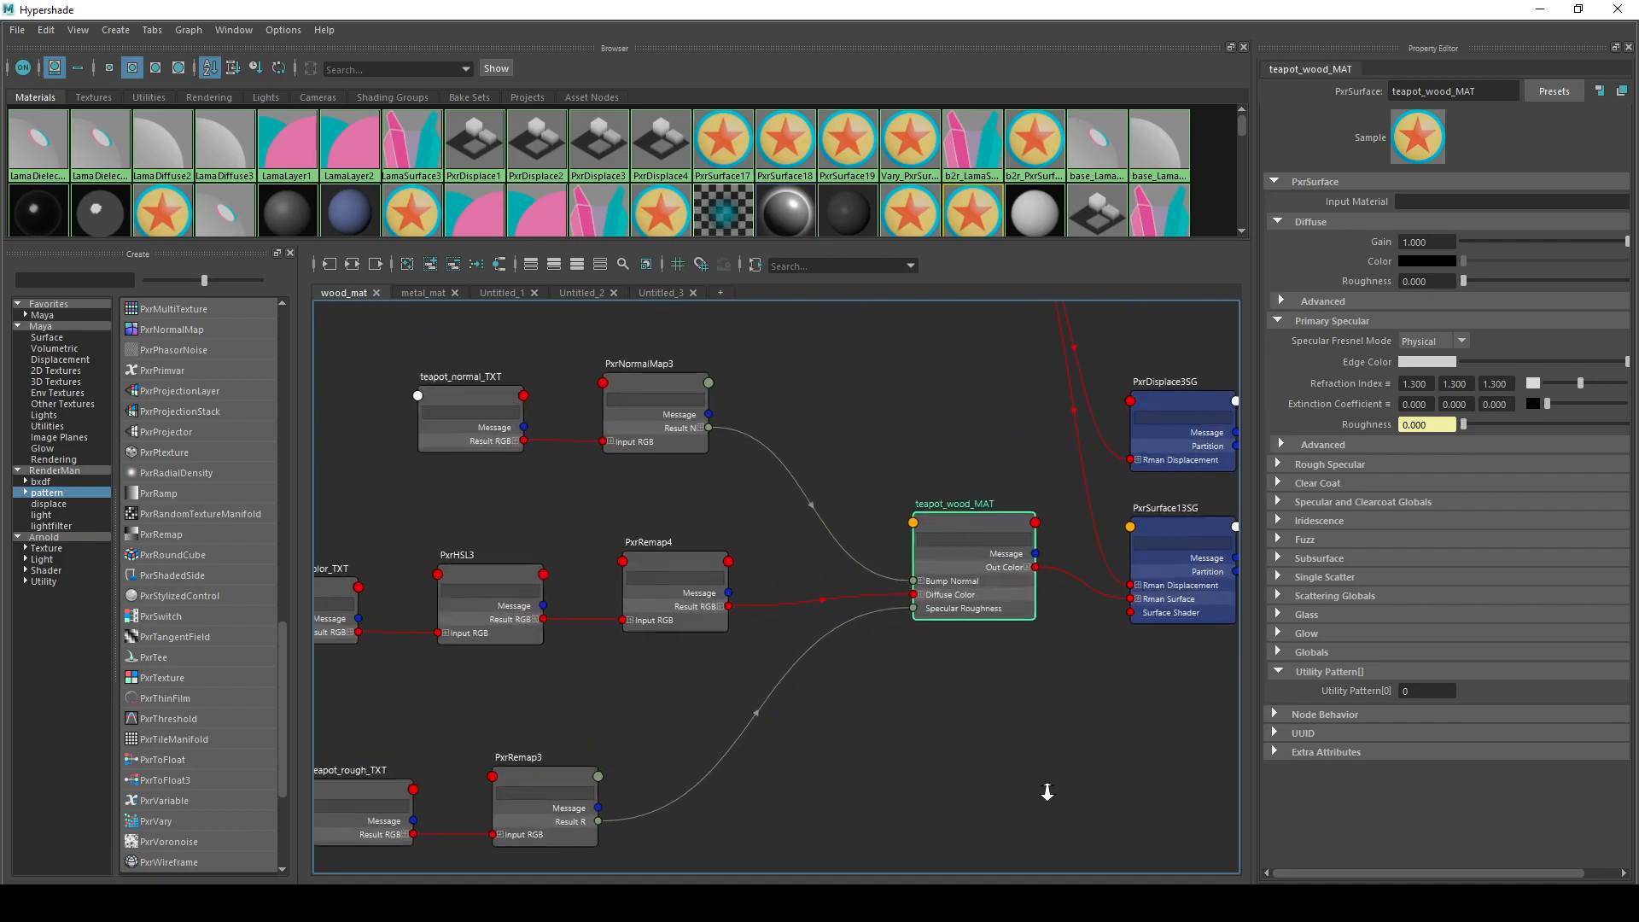
scroll(1025, 773, "down", 5)
scroll(939, 760, "up", 3)
scroll(967, 766, "up", 3)
scroll(988, 765, "down", 2)
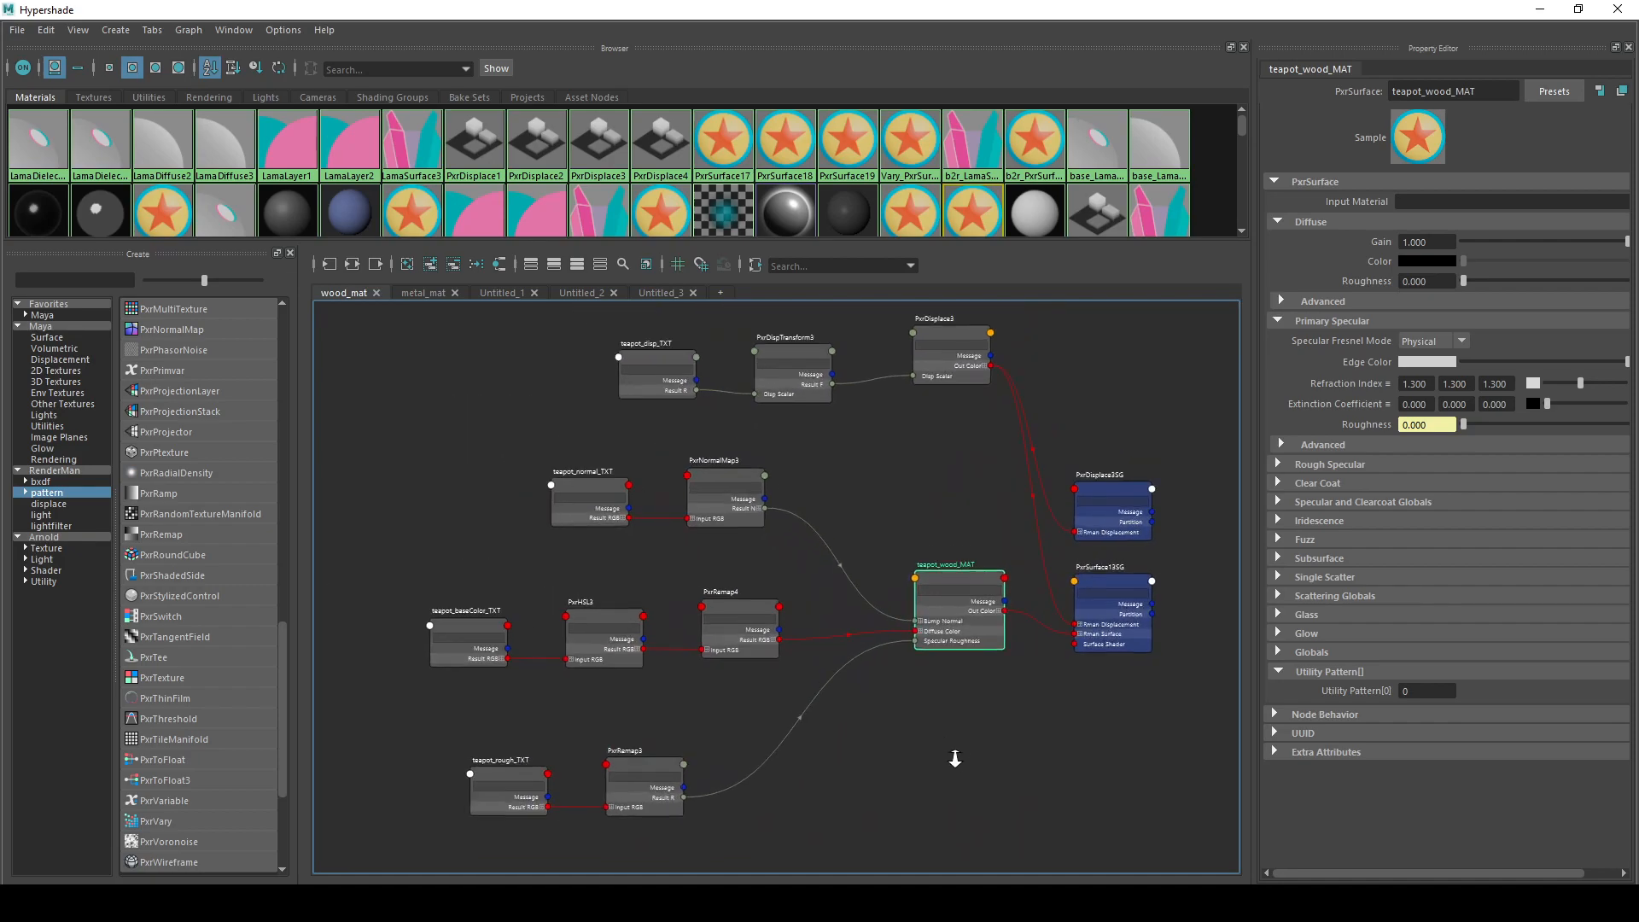
scroll(854, 760, "down", 3)
scroll(955, 737, "up", 2)
scroll(863, 751, "down", 2)
scroll(959, 739, "up", 3)
scroll(981, 727, "down", 1)
middle_click_drag(981, 727, 920, 751, "alt")
scroll(1026, 714, "down", 2)
scroll(1026, 716, "up", 3)
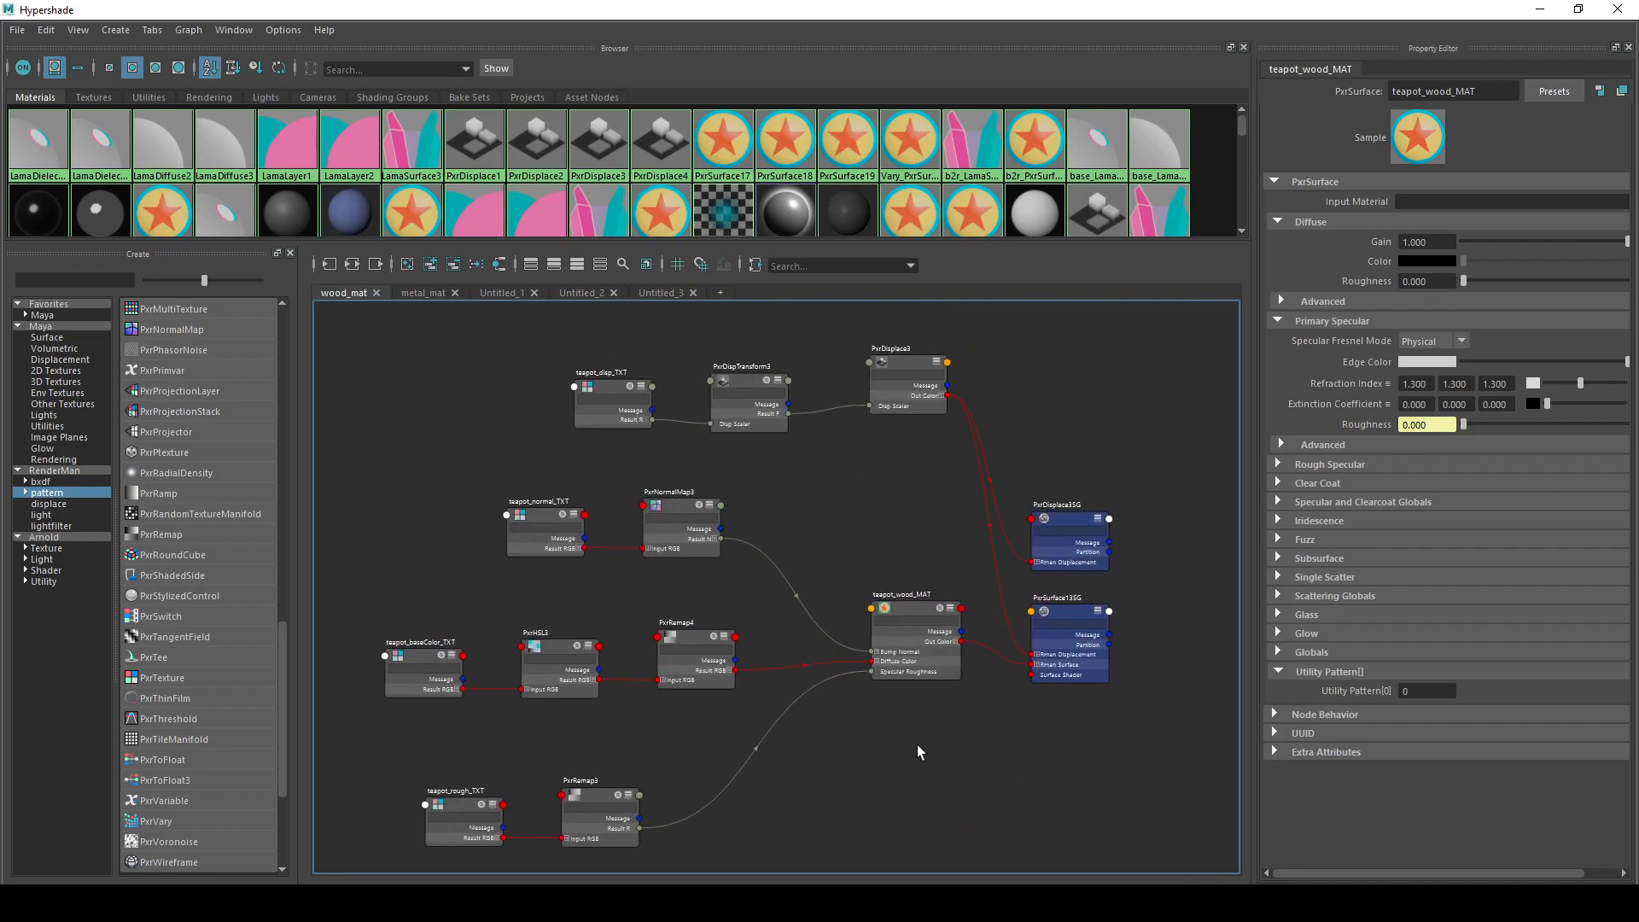
scroll(920, 752, "down", 3)
- Nudge teapot_baseColor_TXT, PxrHSL3 and PxrRemap4 together slightly upward
left_click_drag(448, 516, 1064, 743)
left_click(932, 801)
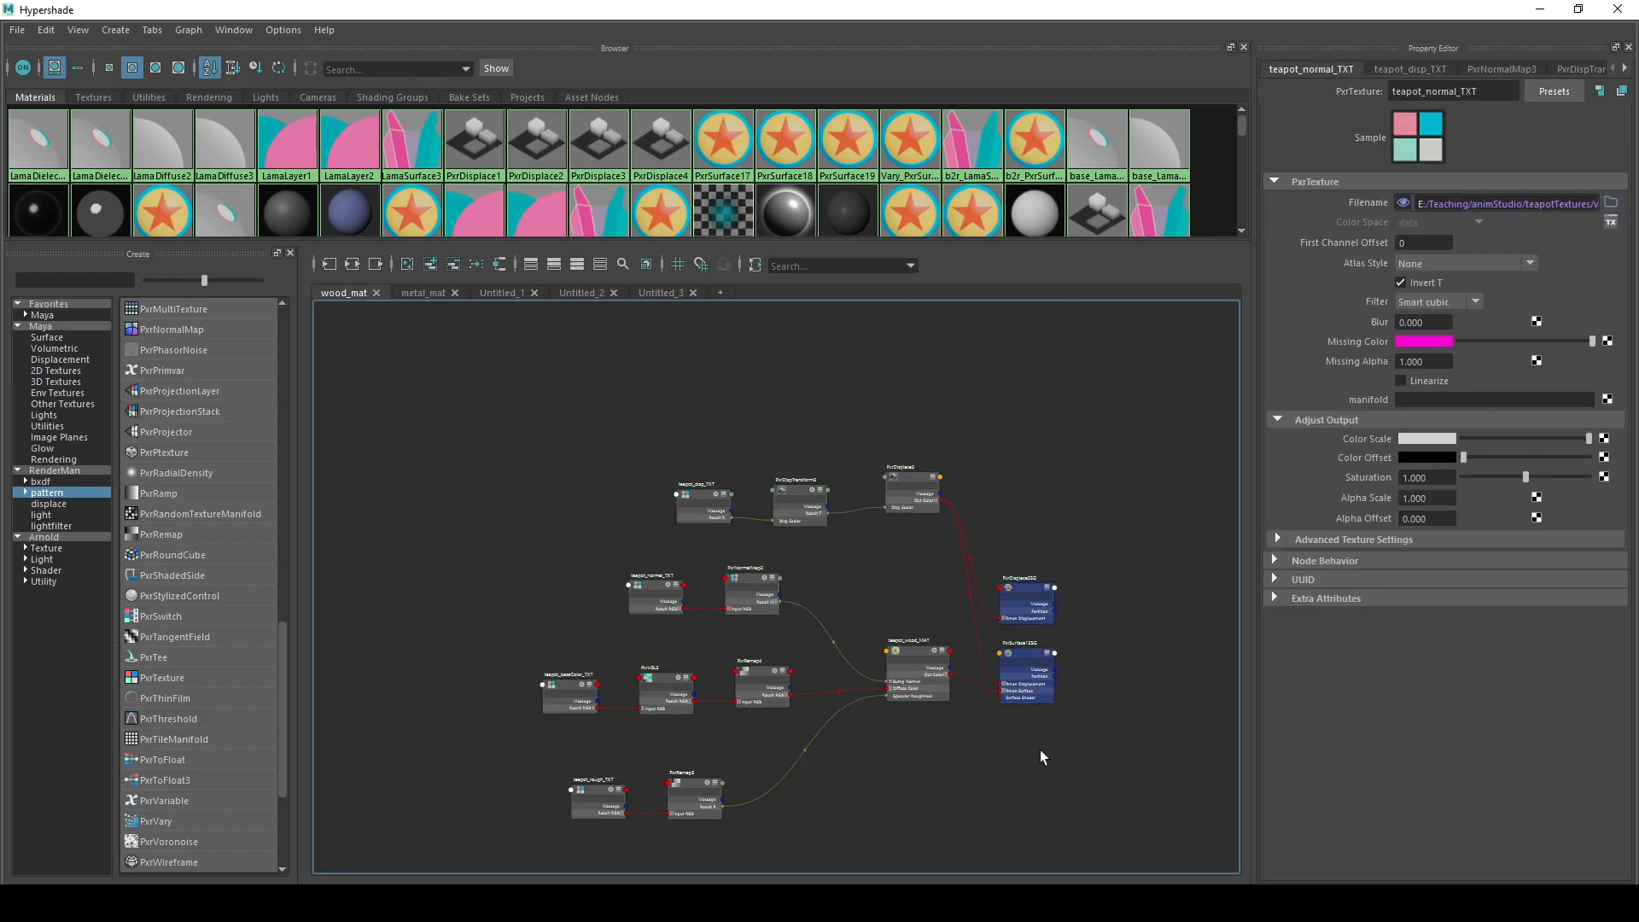
left_click_drag(495, 649, 762, 711)
mouse_move(659, 675)
left_mouse_down()
mouse_move(869, 673)
mouse_move(660, 593)
mouse_move(842, 638)
mouse_move(669, 661)
left_mouse_up()
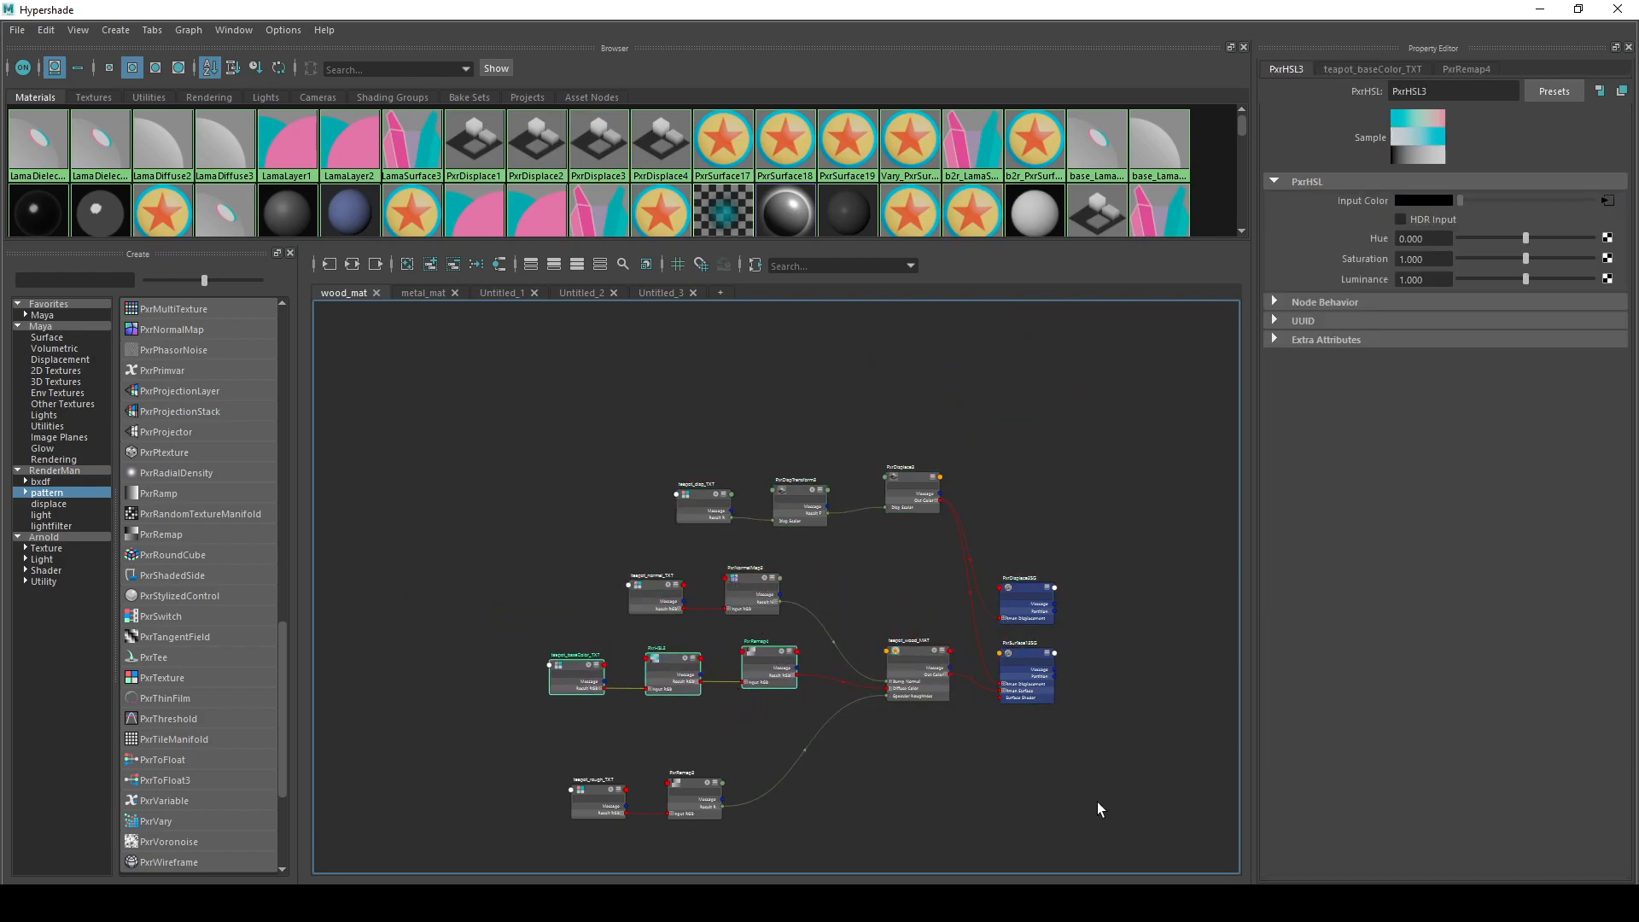
- Show the graph grid and move teapot_disp_TXT slightly left with grid snapping on, turning snapping off when done
scroll(915, 755, "up", 1)
scroll(929, 754, "down", 2)
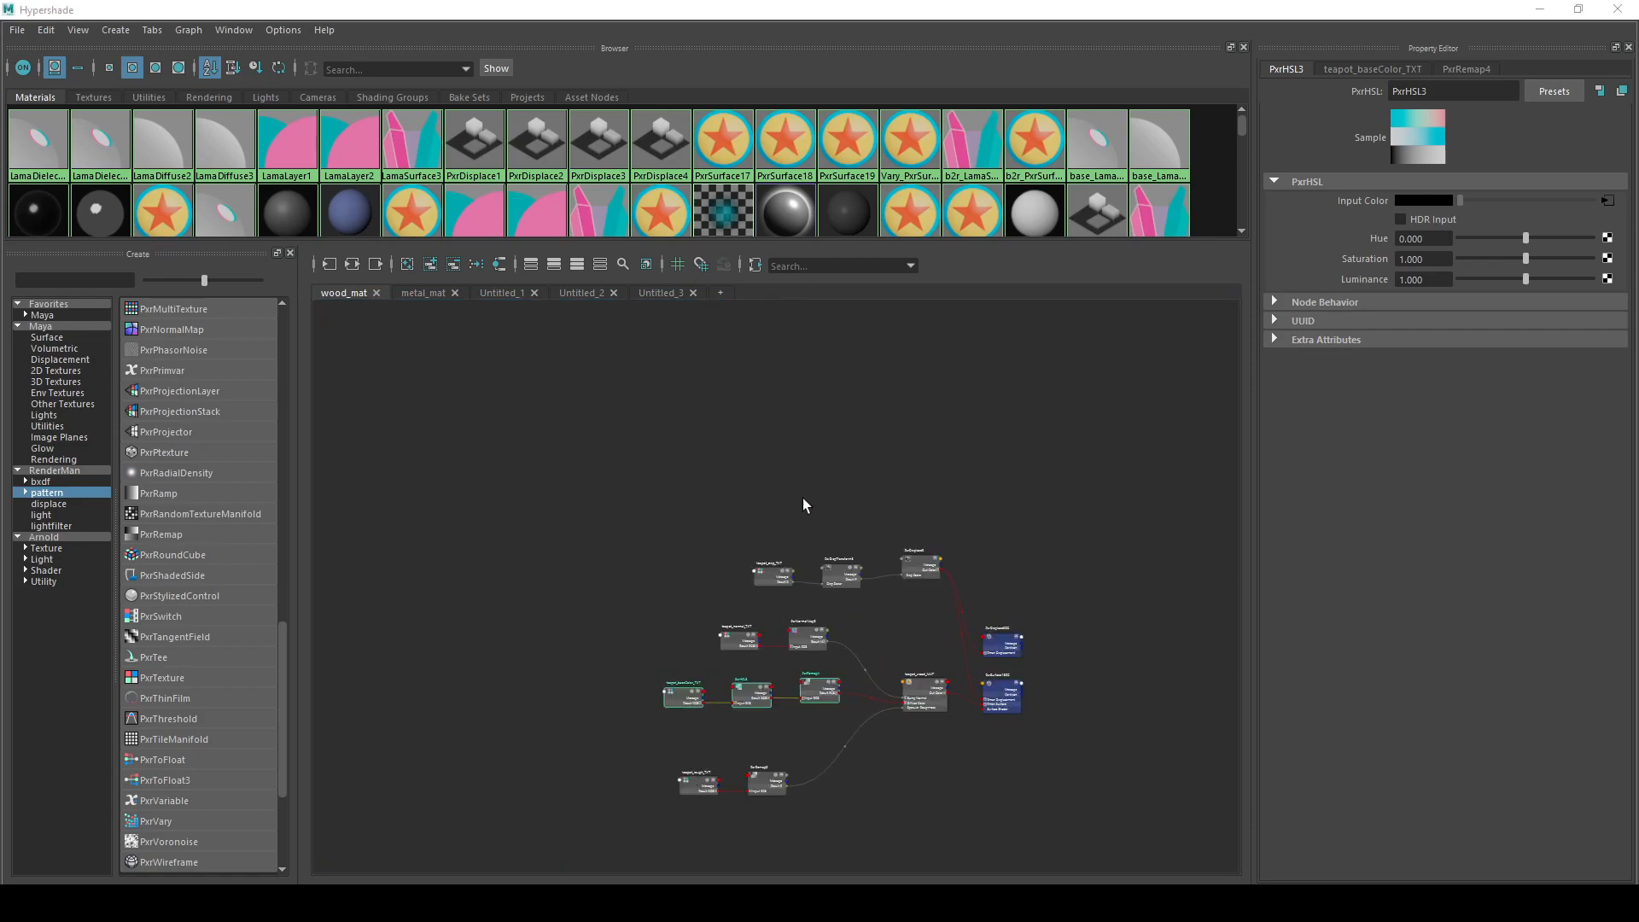
scroll(823, 531, "up", 1)
middle_click_drag(825, 534, 820, 420, "alt")
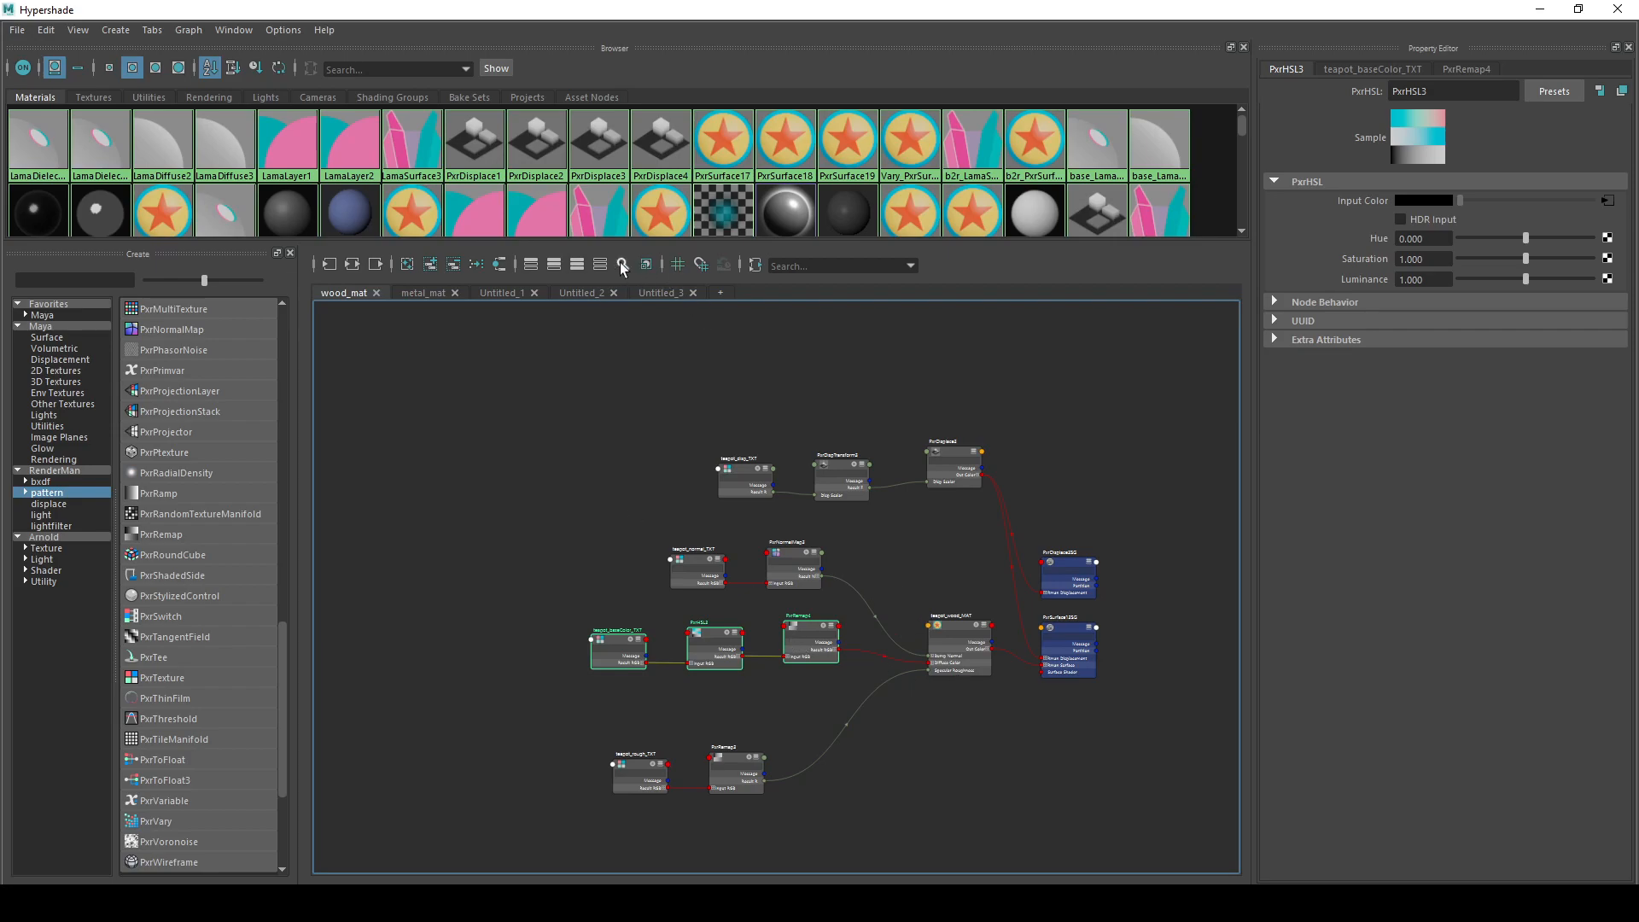
left_click(678, 266)
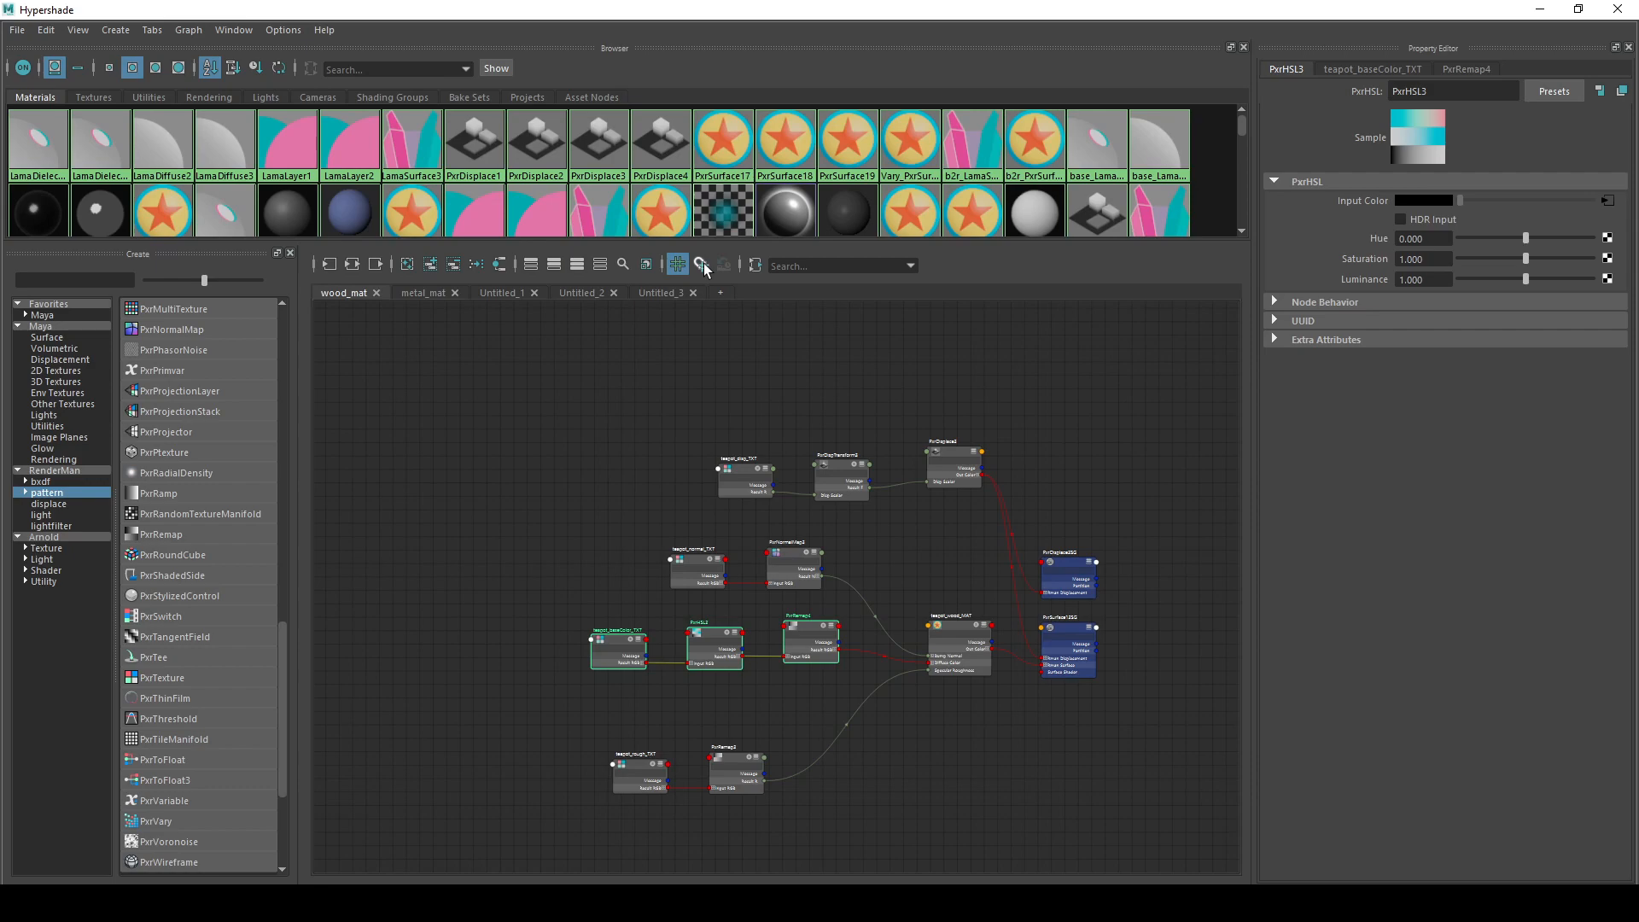
mouse_move(757, 482)
left_mouse_down()
mouse_move(728, 489)
mouse_move(741, 487)
left_mouse_up()
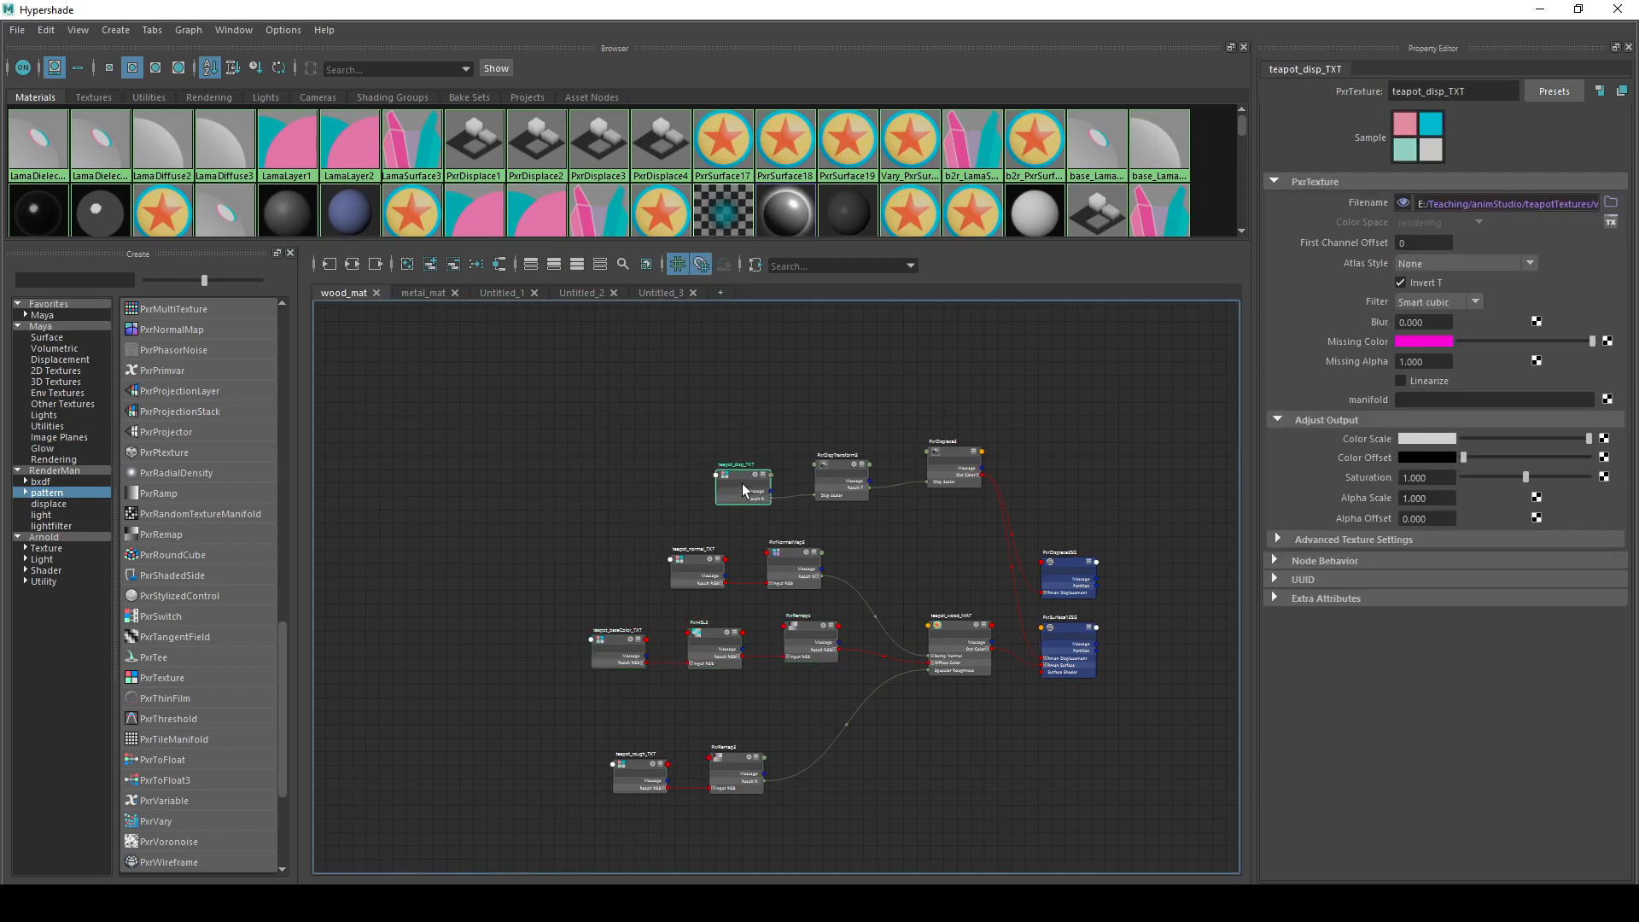
left_click(701, 258)
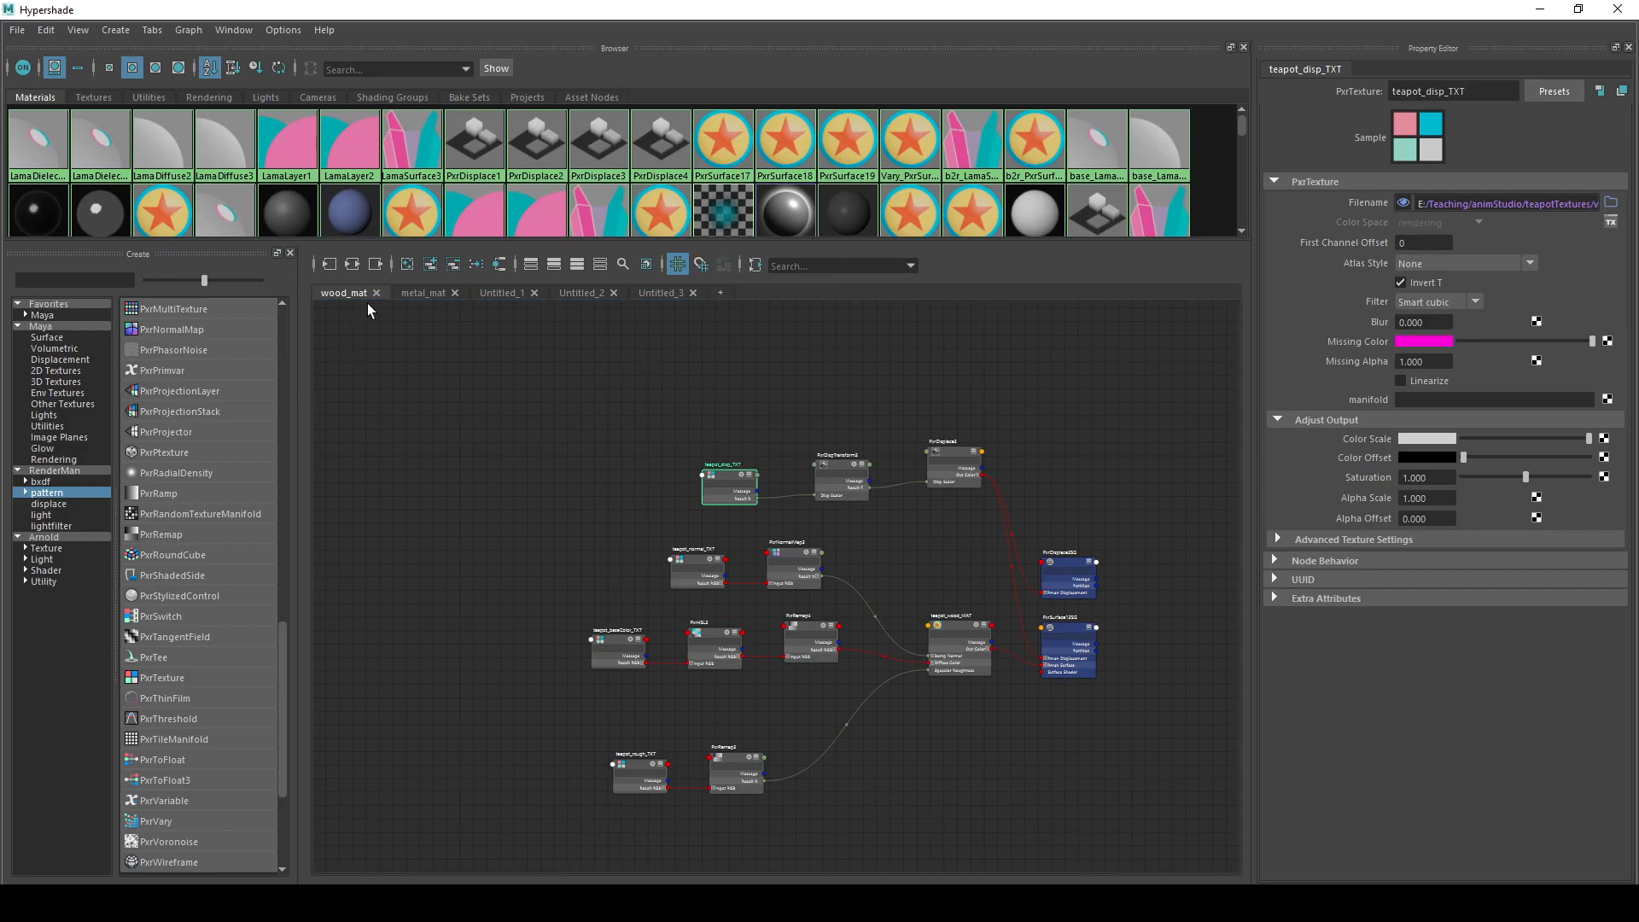
- Look through the metal_mat, Untitled_1 and Untitled_2 graphs
left_click(422, 293)
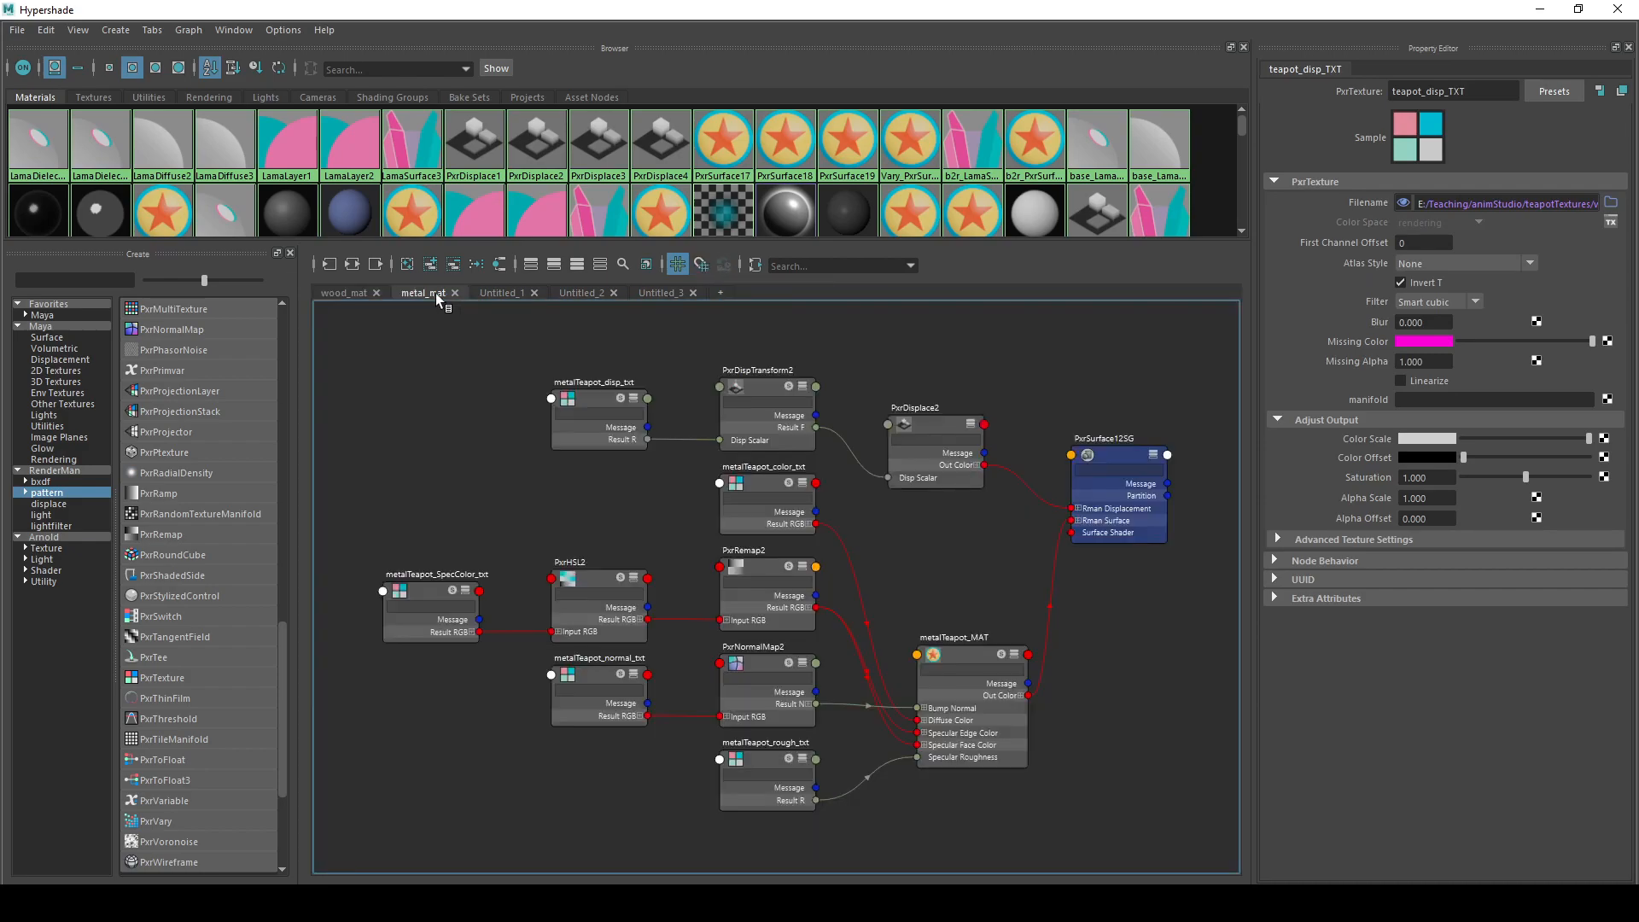
left_click(494, 294)
left_click(566, 293)
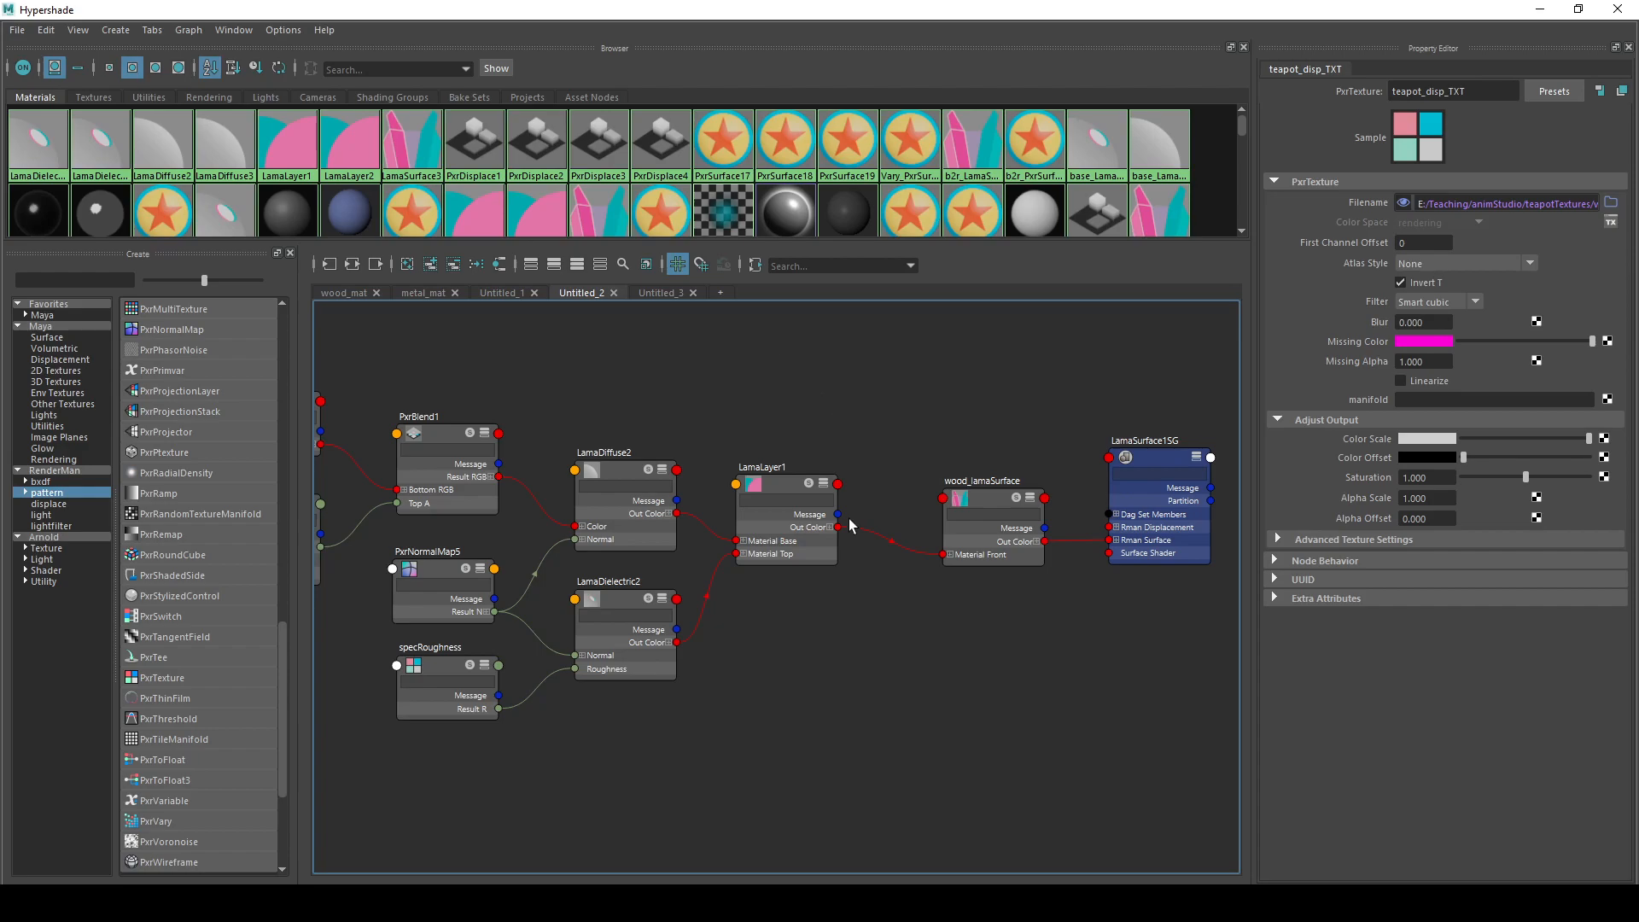
- Look through the Untitled_2 graph, the teapot_wood_MAT attributes in the wood_mat graph, and the metal_mat graph
middle_click_drag(965, 789, 1011, 800, "alt")
scroll(1011, 800, "down", 2)
middle_click_drag(889, 750, 952, 685, "alt")
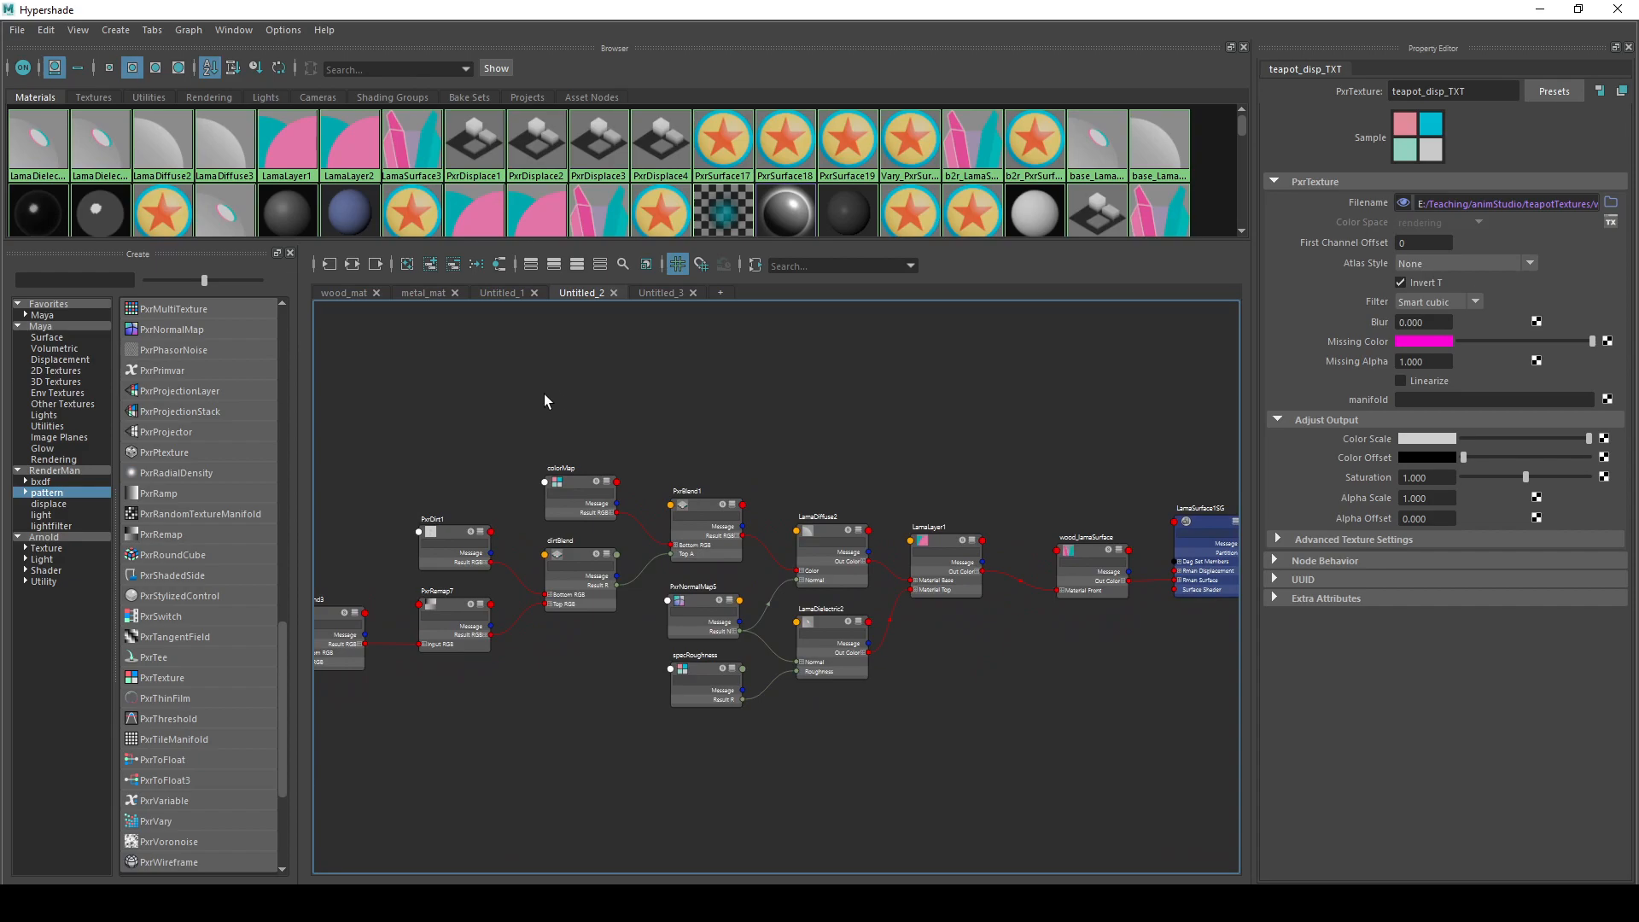
left_click(345, 293)
scroll(1058, 749, "up", 2)
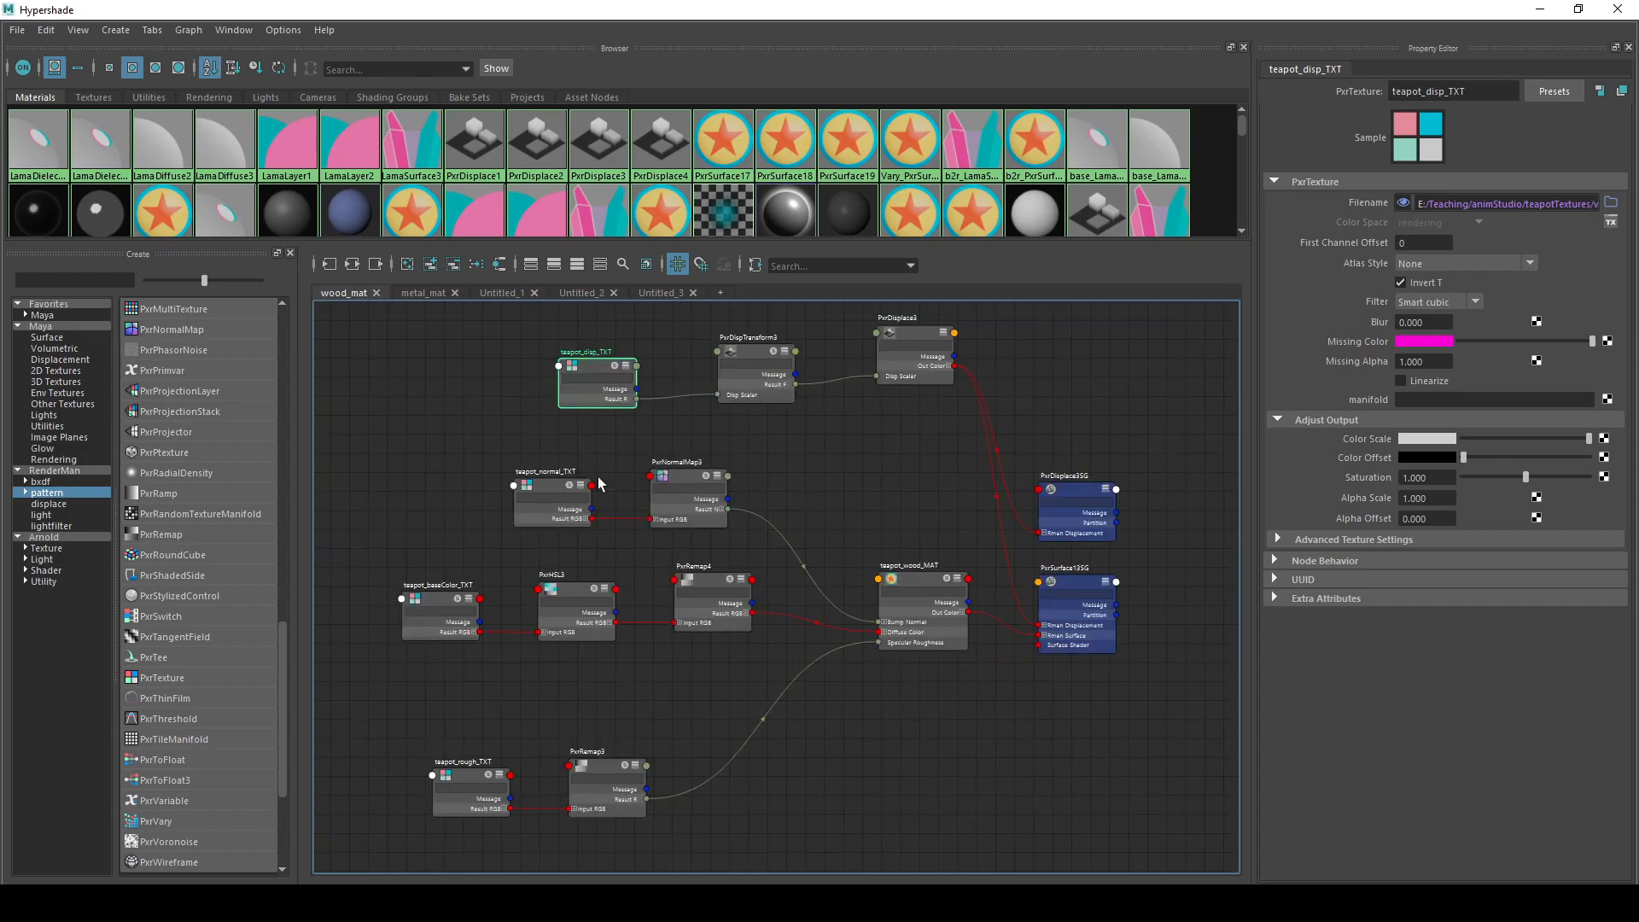
left_click(926, 578)
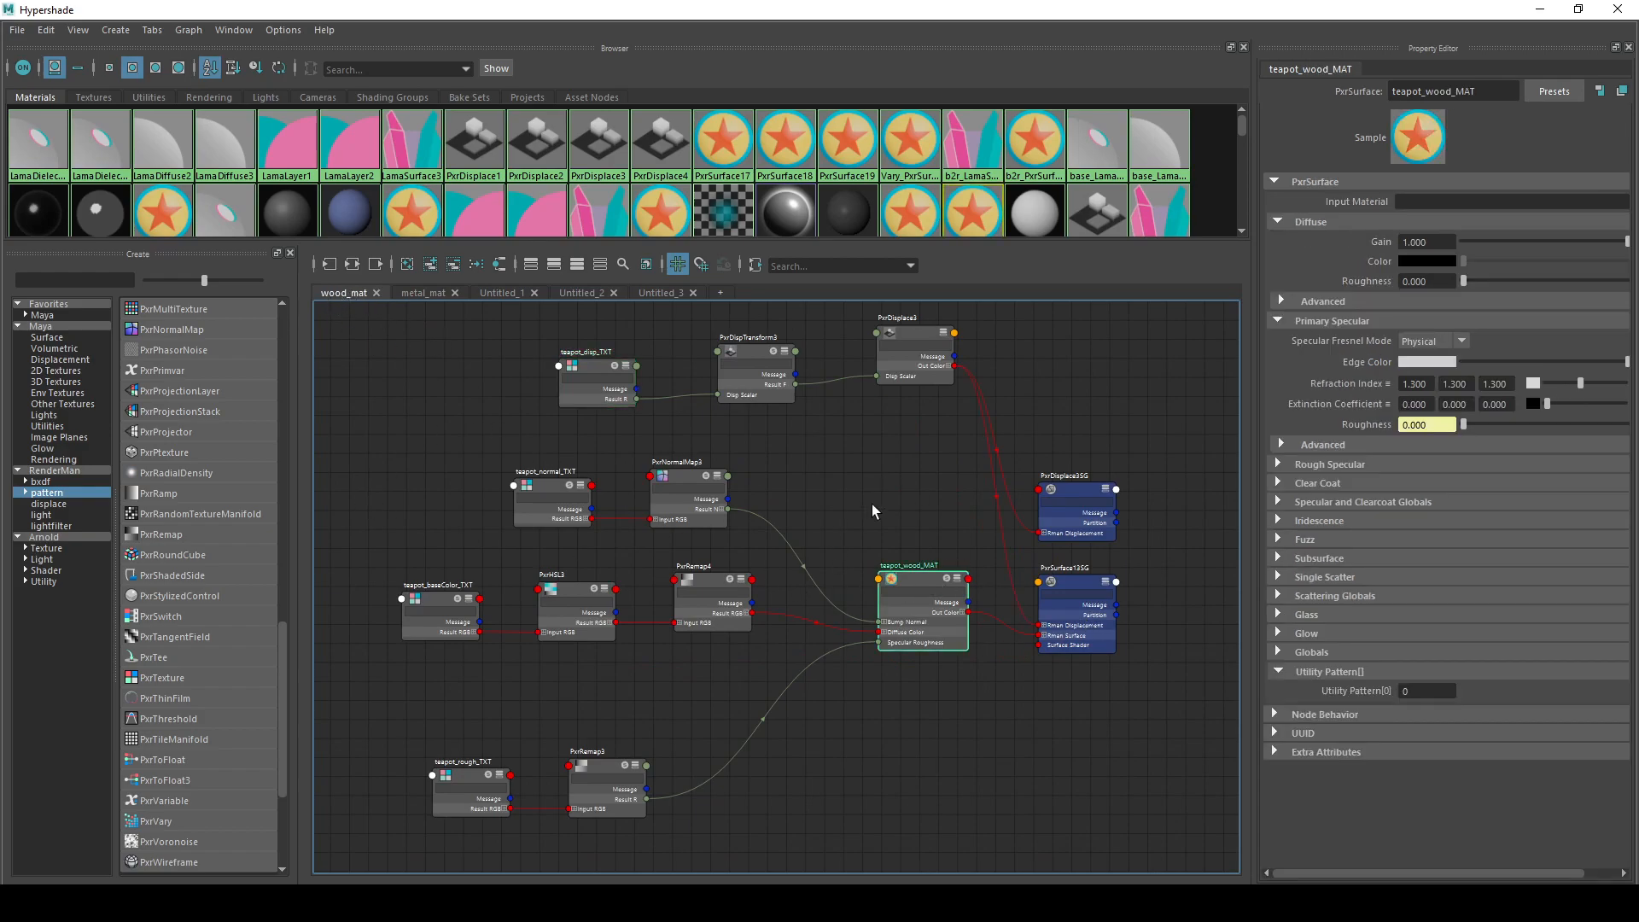
left_click(410, 294)
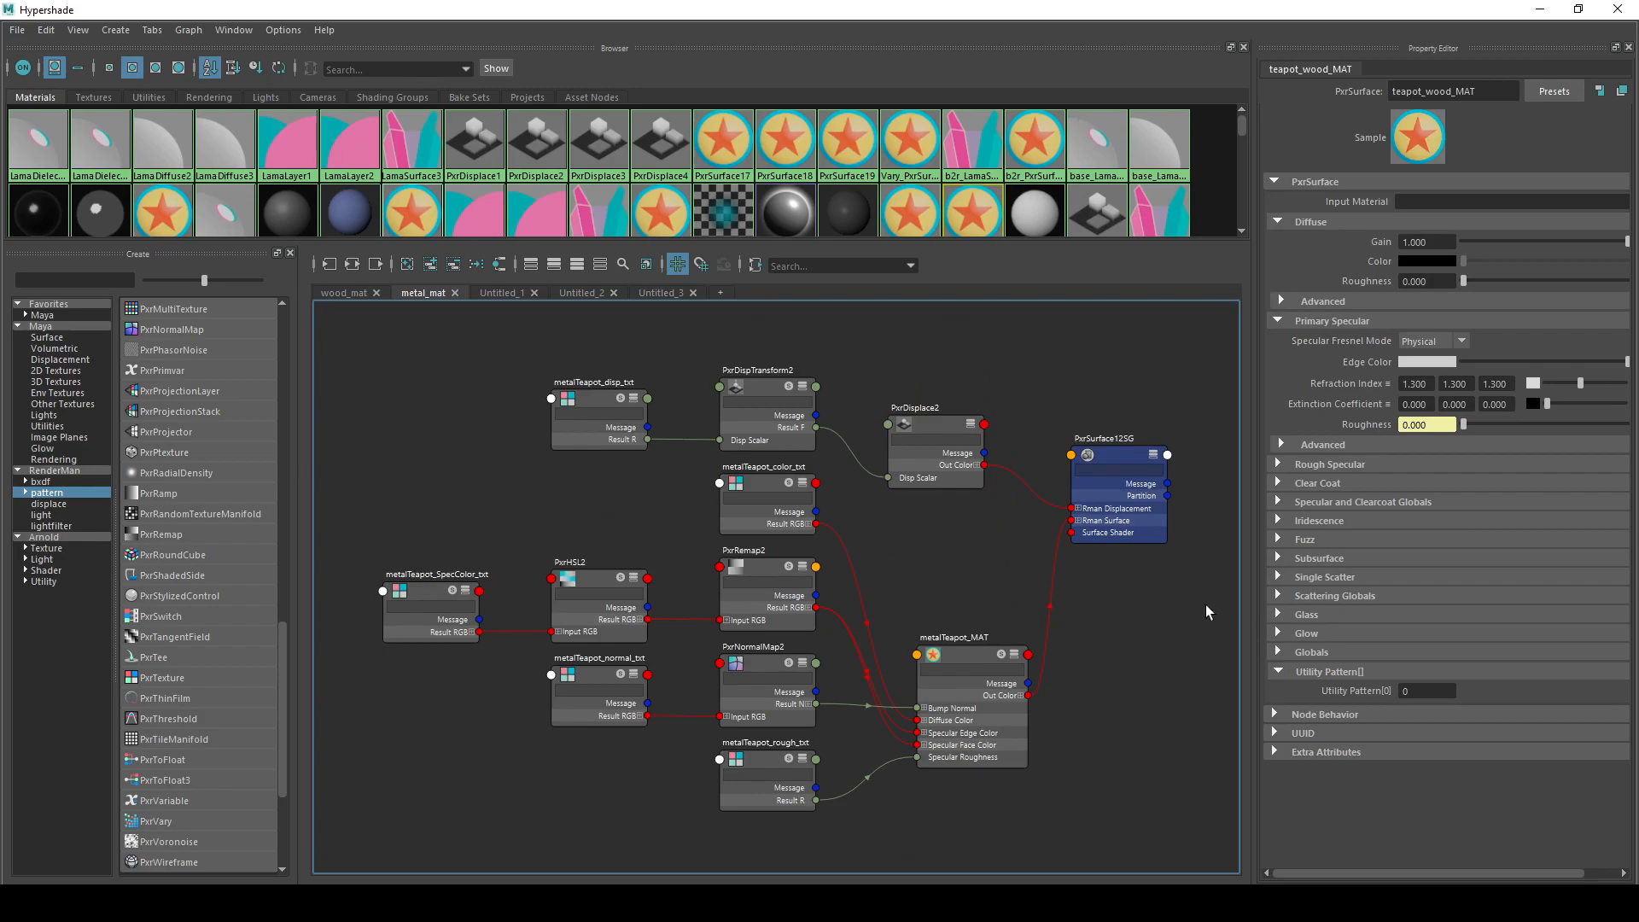
- Add an empty graph tab, try to rename it, and close the tab again
left_click(720, 294)
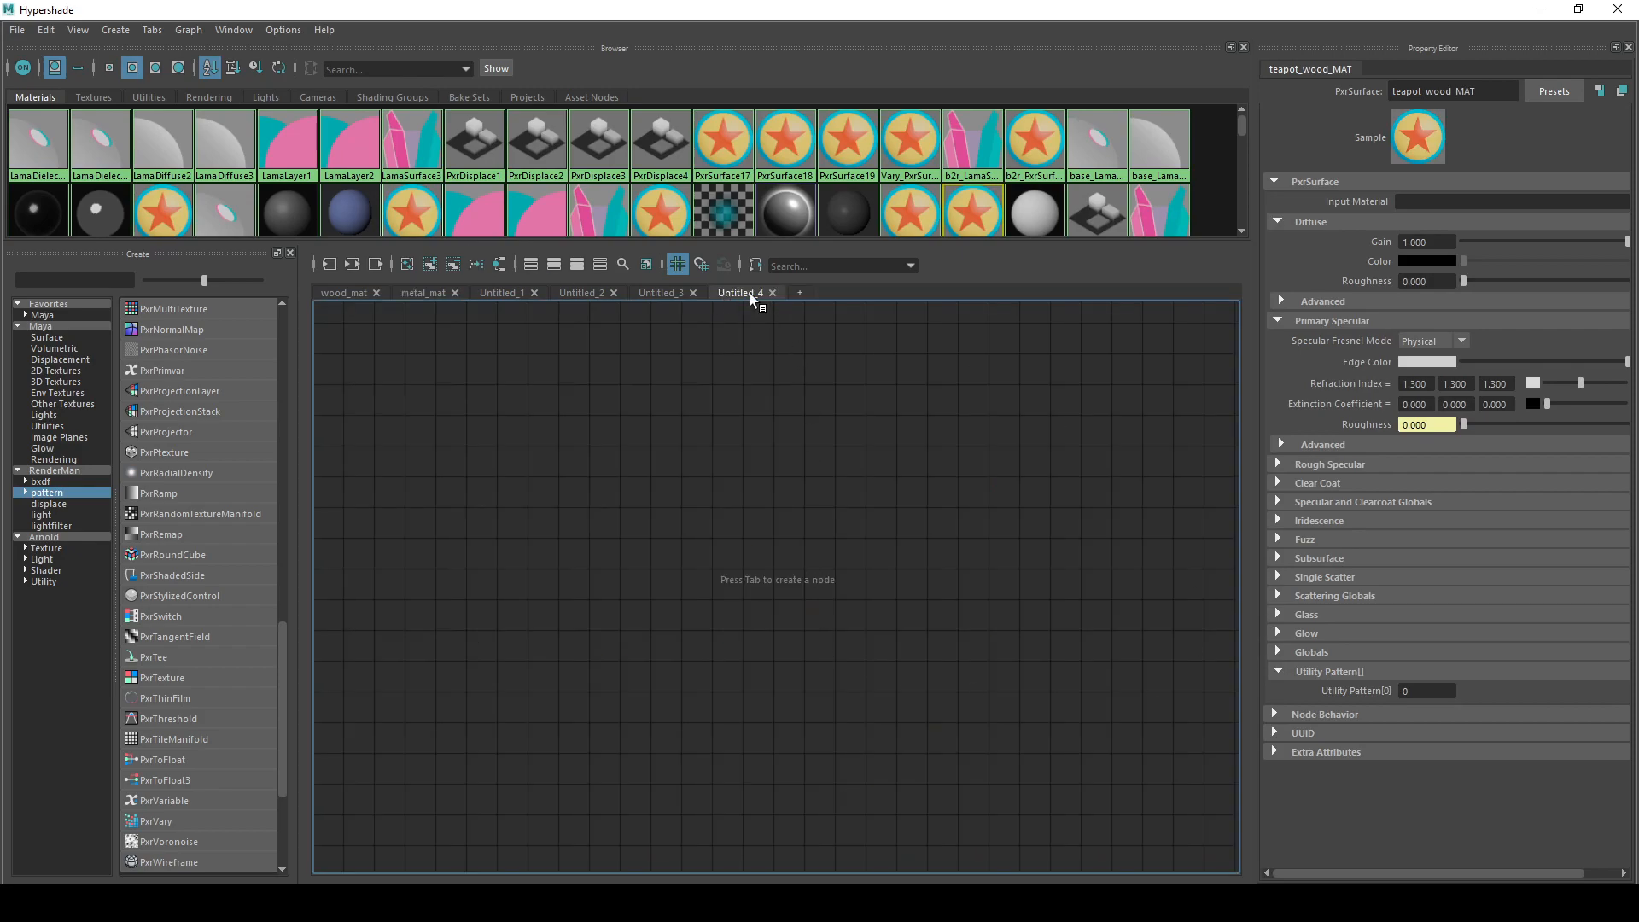
double_click(750, 294)
left_click(809, 393)
left_click(773, 293)
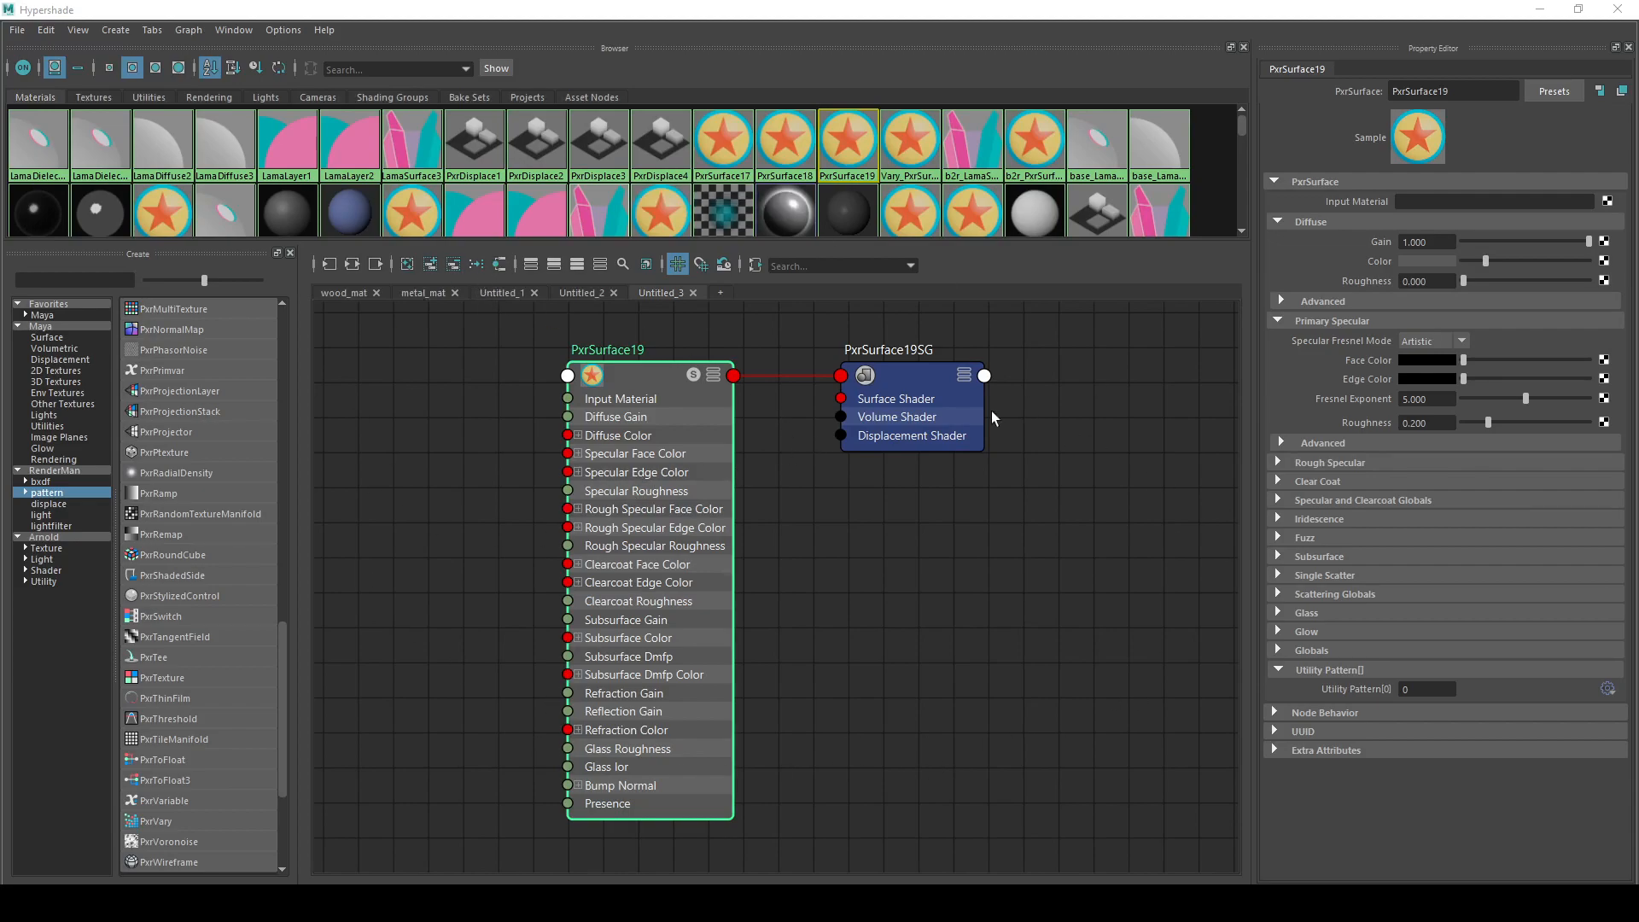
- Select the teapot body in the main Maya scene and graph its material in a new Hypershade tab
left_click(1541, 9)
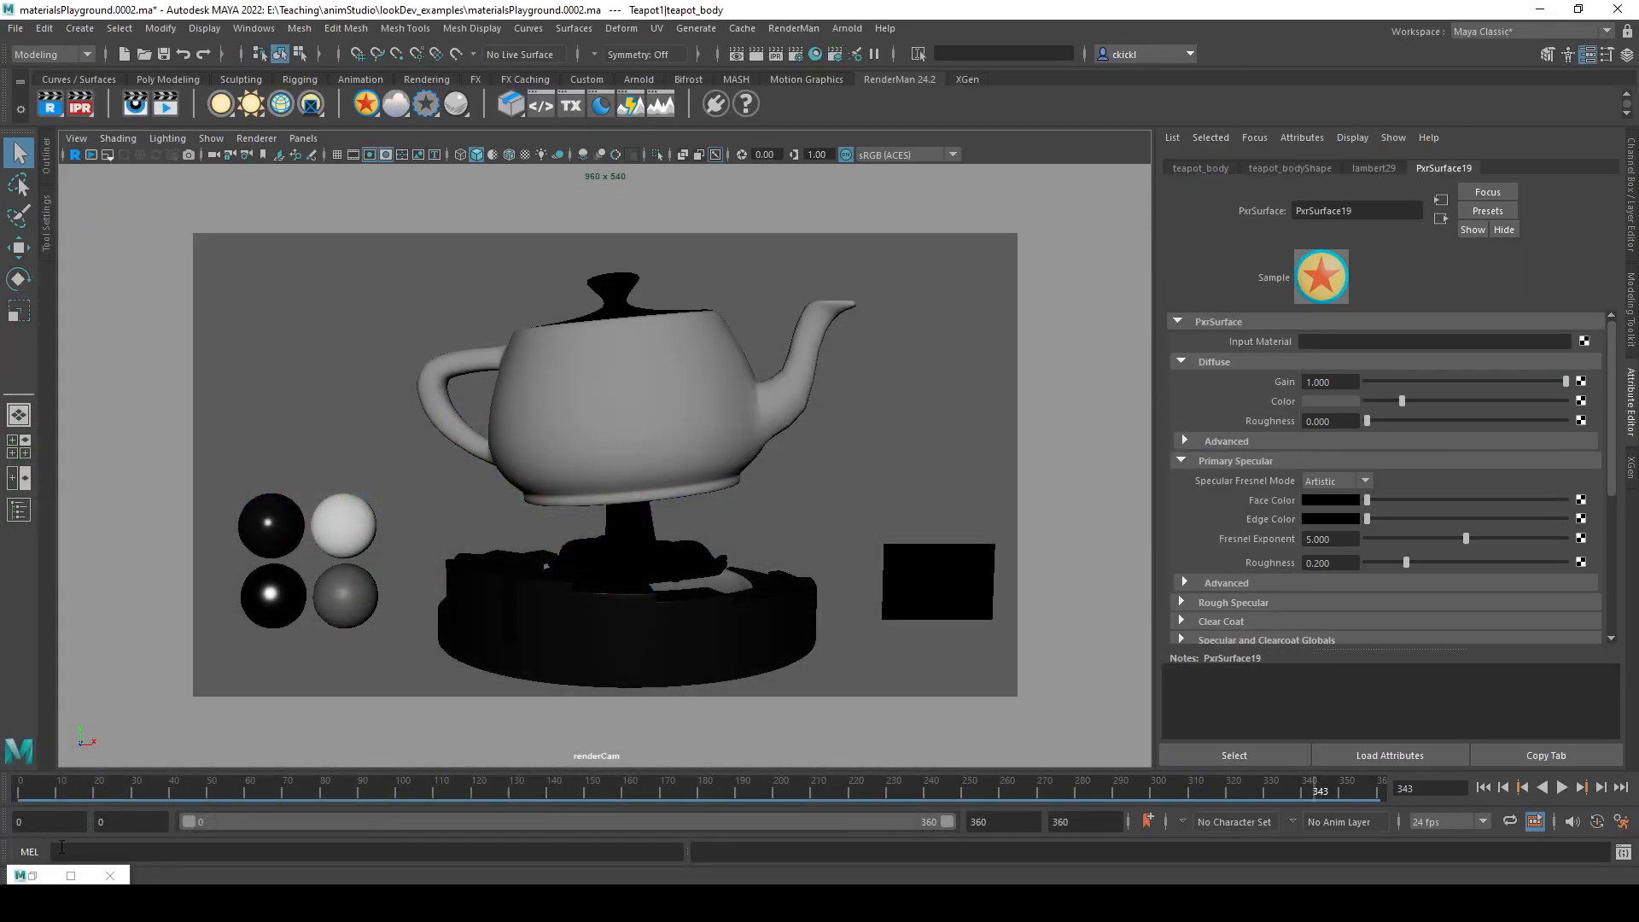
left_click(71, 876)
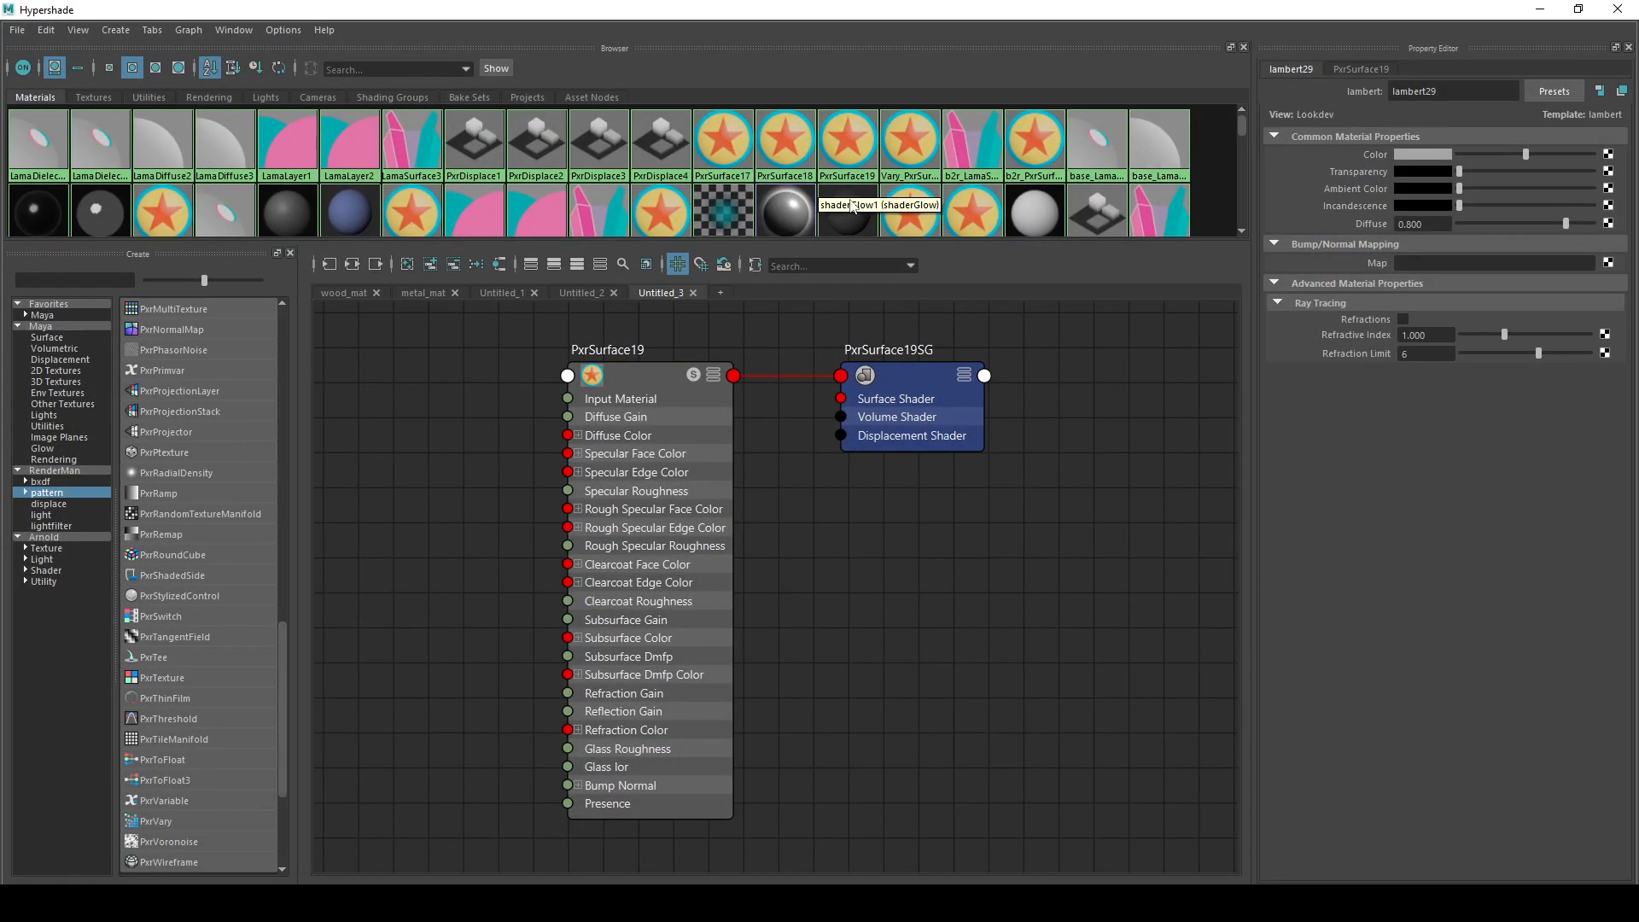
left_click(721, 293)
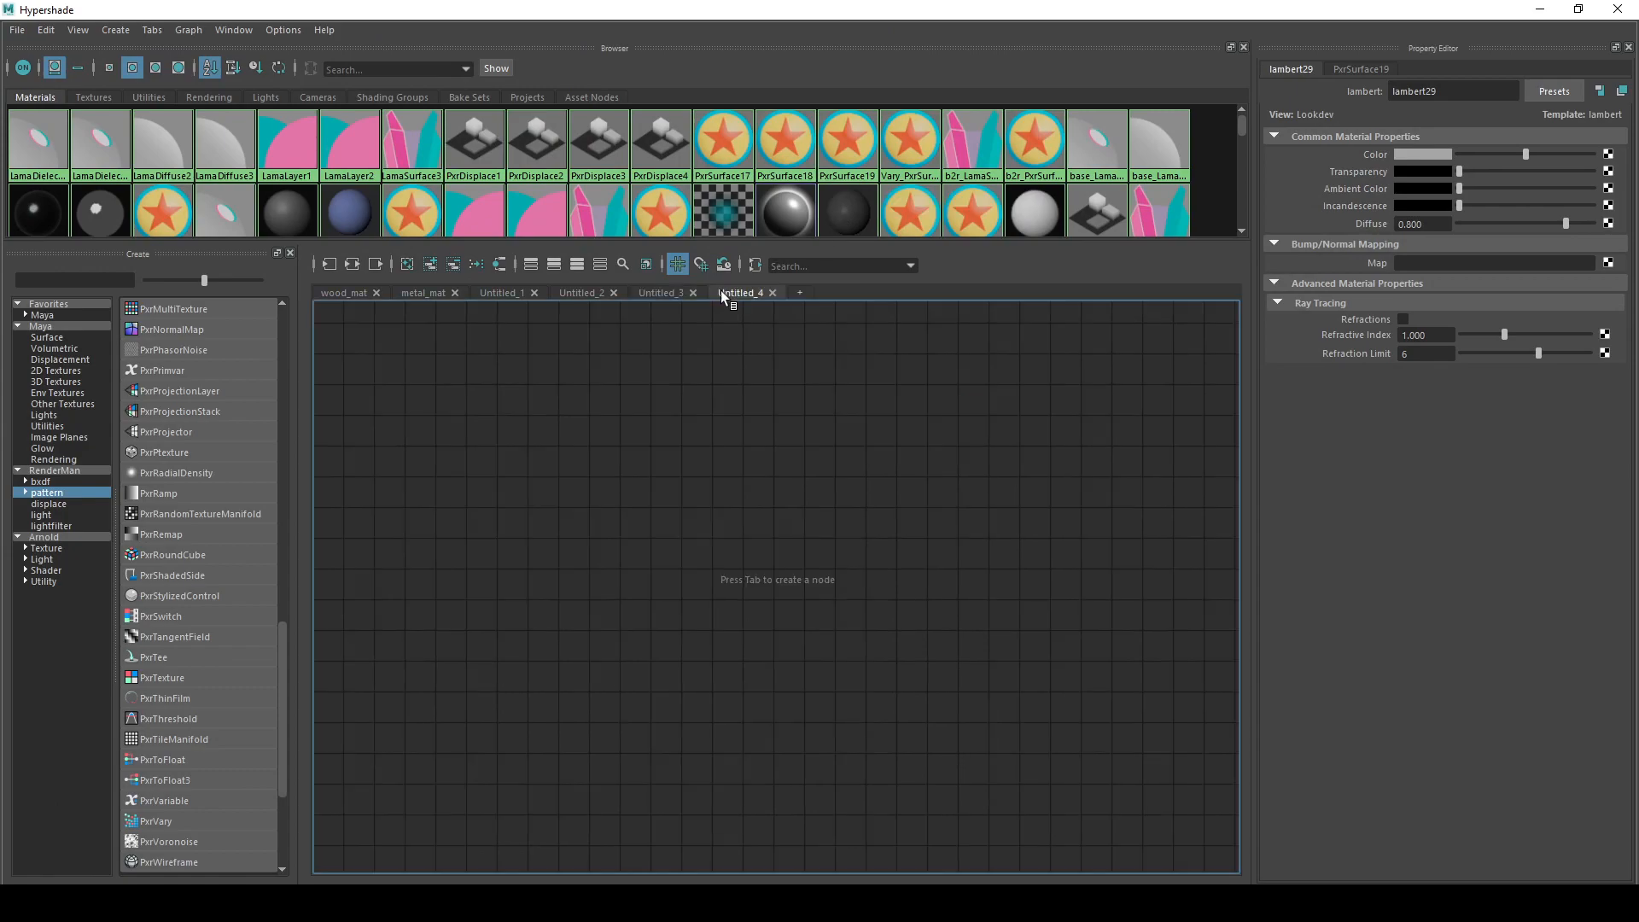
left_click(351, 265)
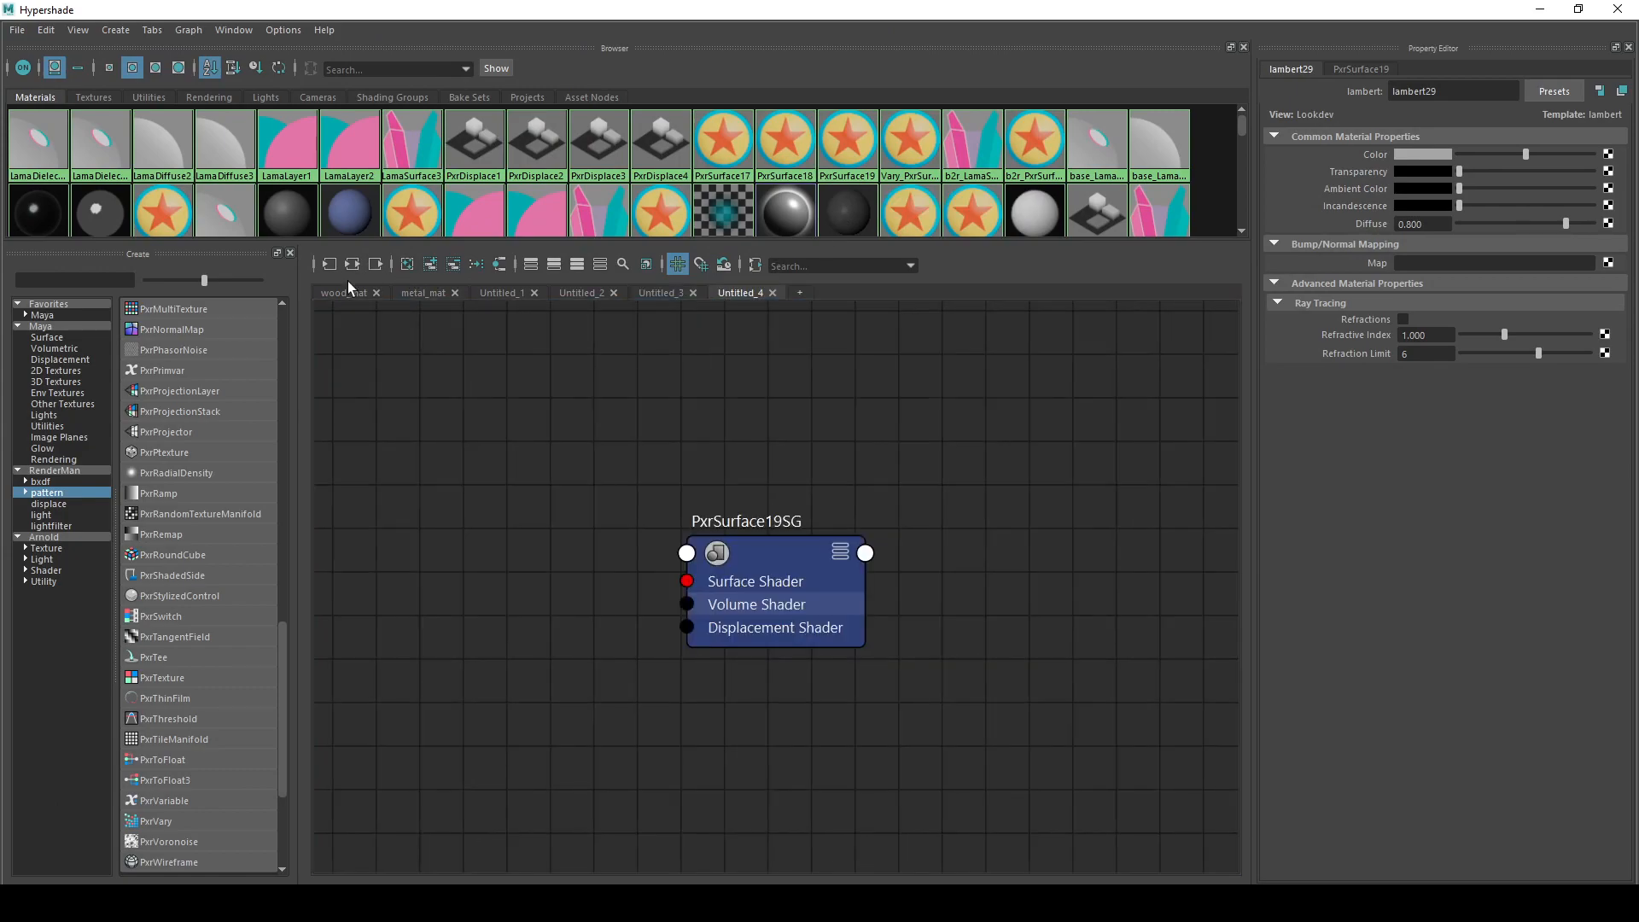
left_click(499, 265)
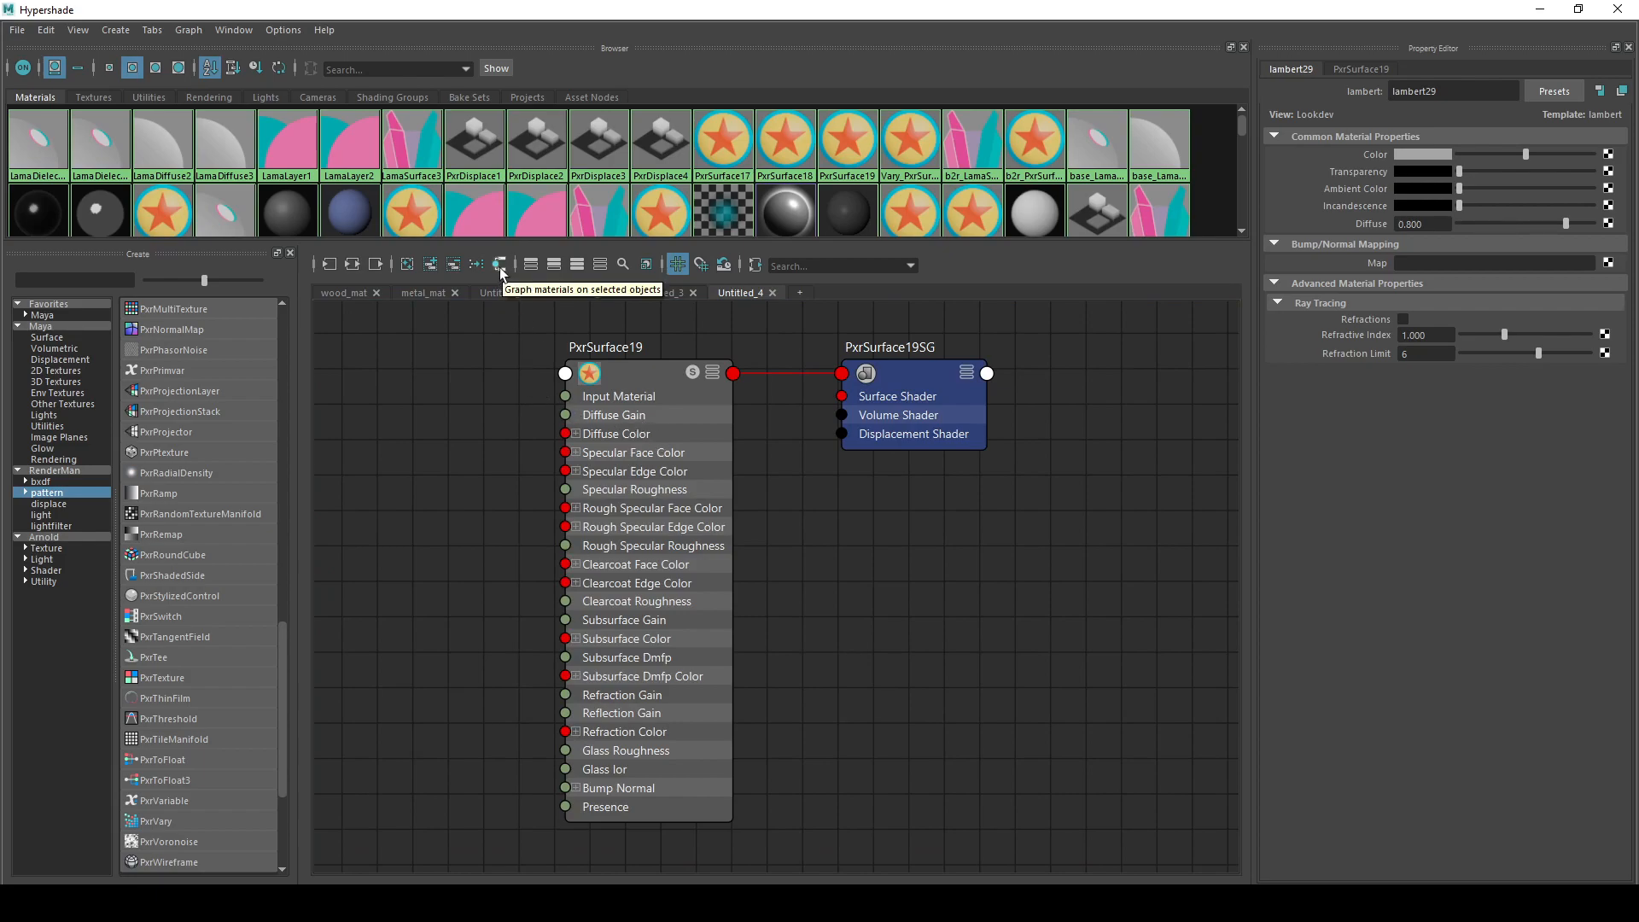
- Collapse the metal_mat nodes, then align metalTeapot_SpecColor_txt and PxrHSL2 with PxrRemap2, and metalTeapot_normal_txt with PxrNormalMap2
left_click_drag(403, 354, 1043, 535)
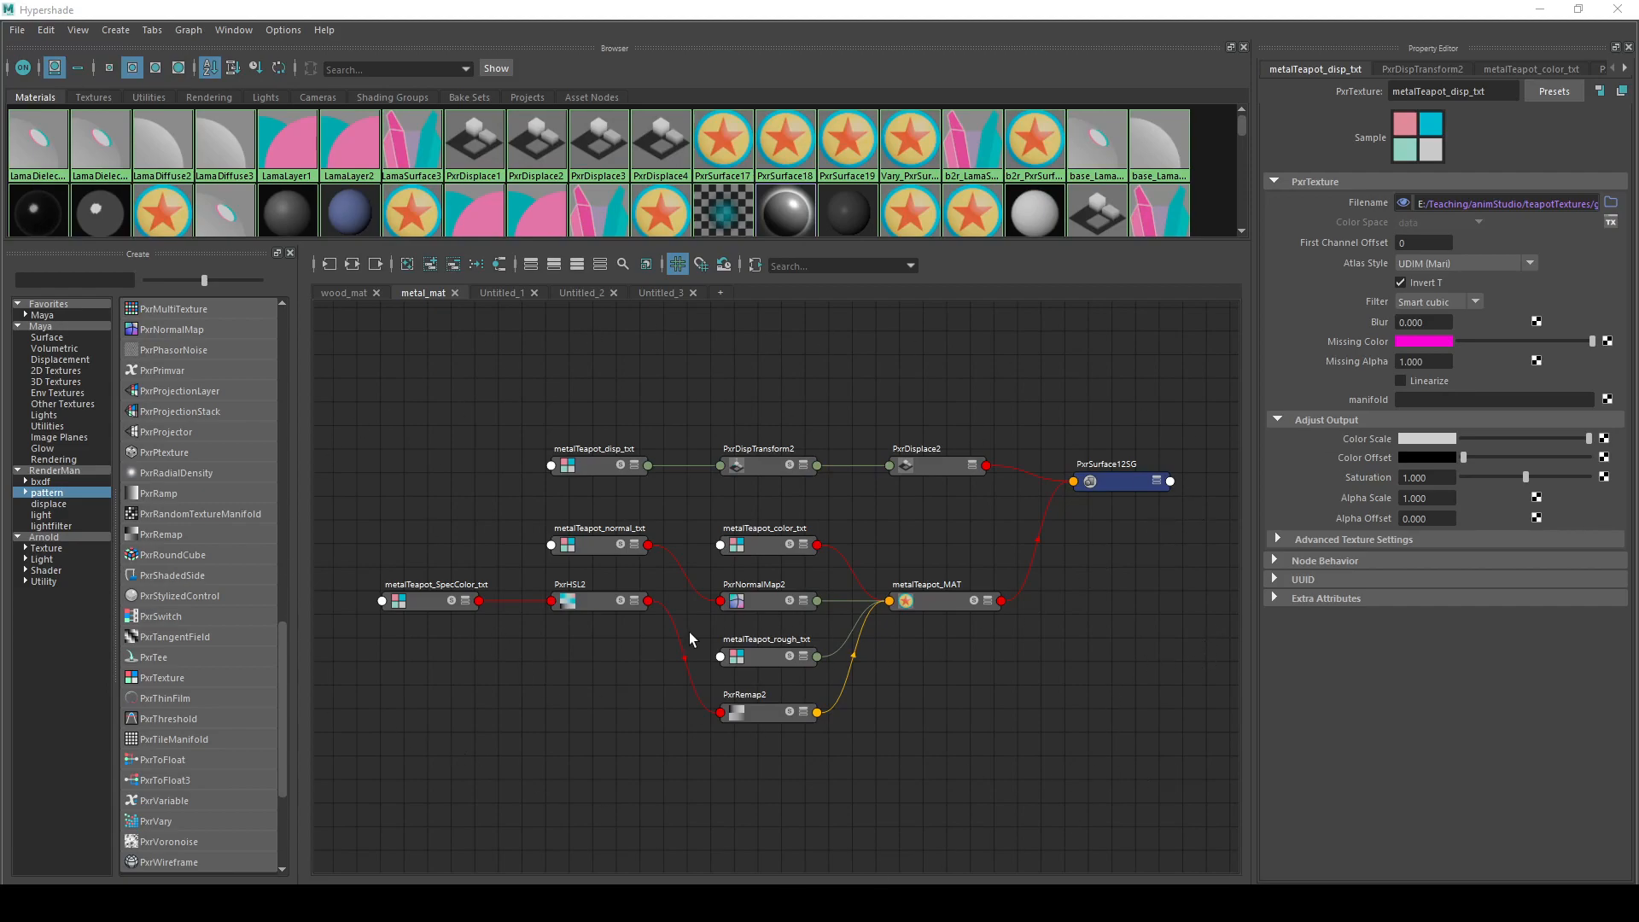
left_click_drag(398, 567, 618, 712)
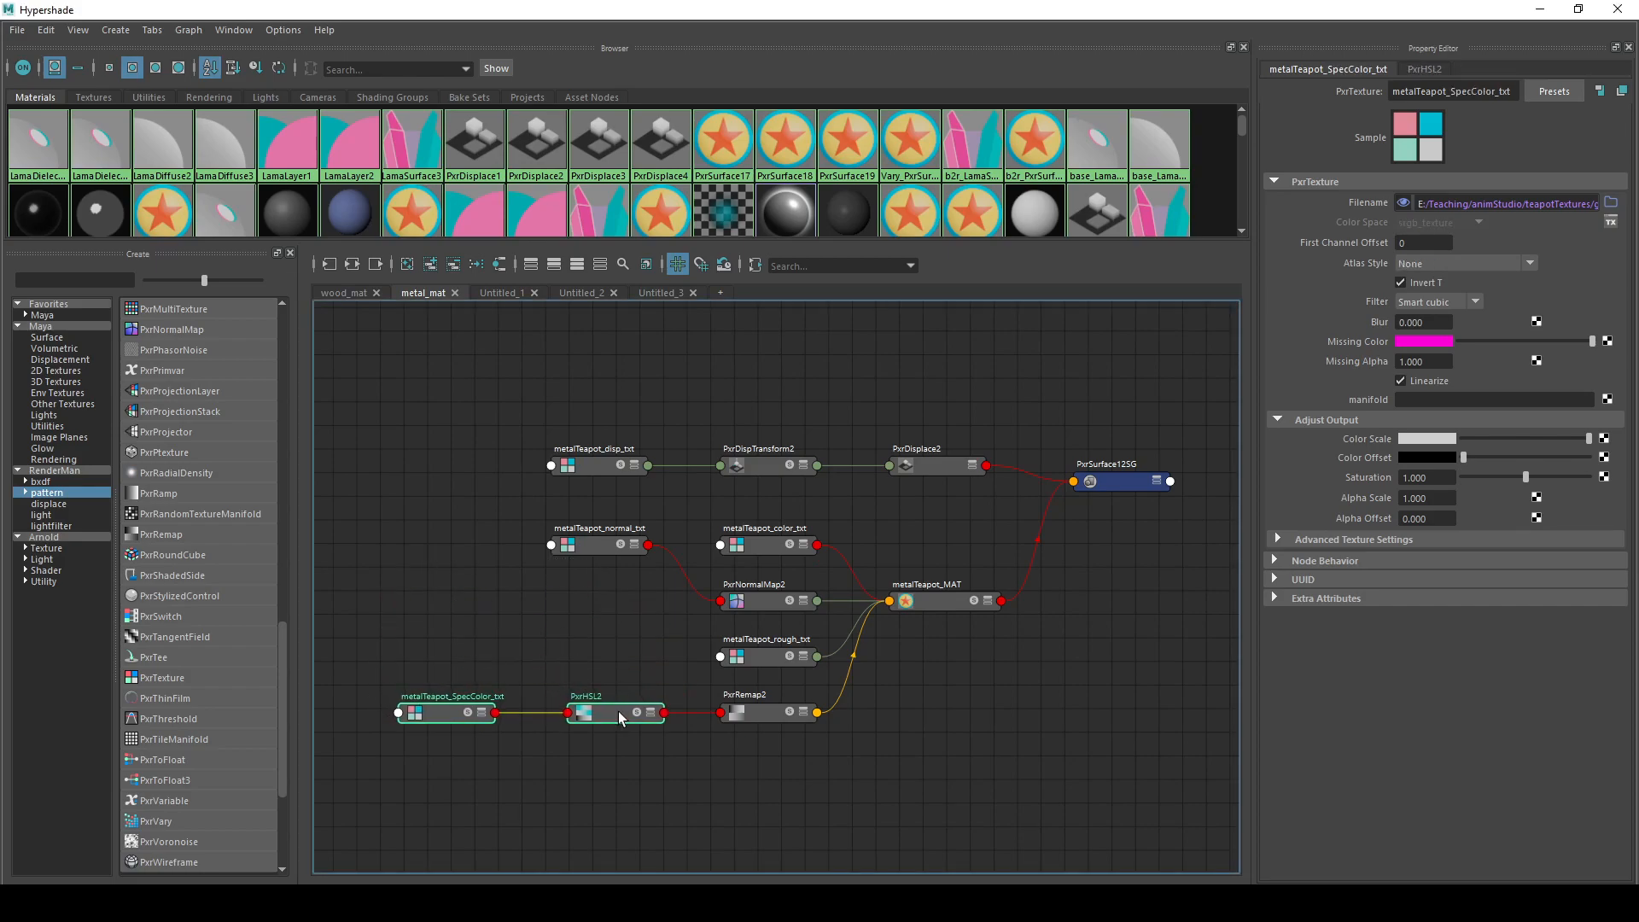
left_click_drag(597, 549, 606, 604)
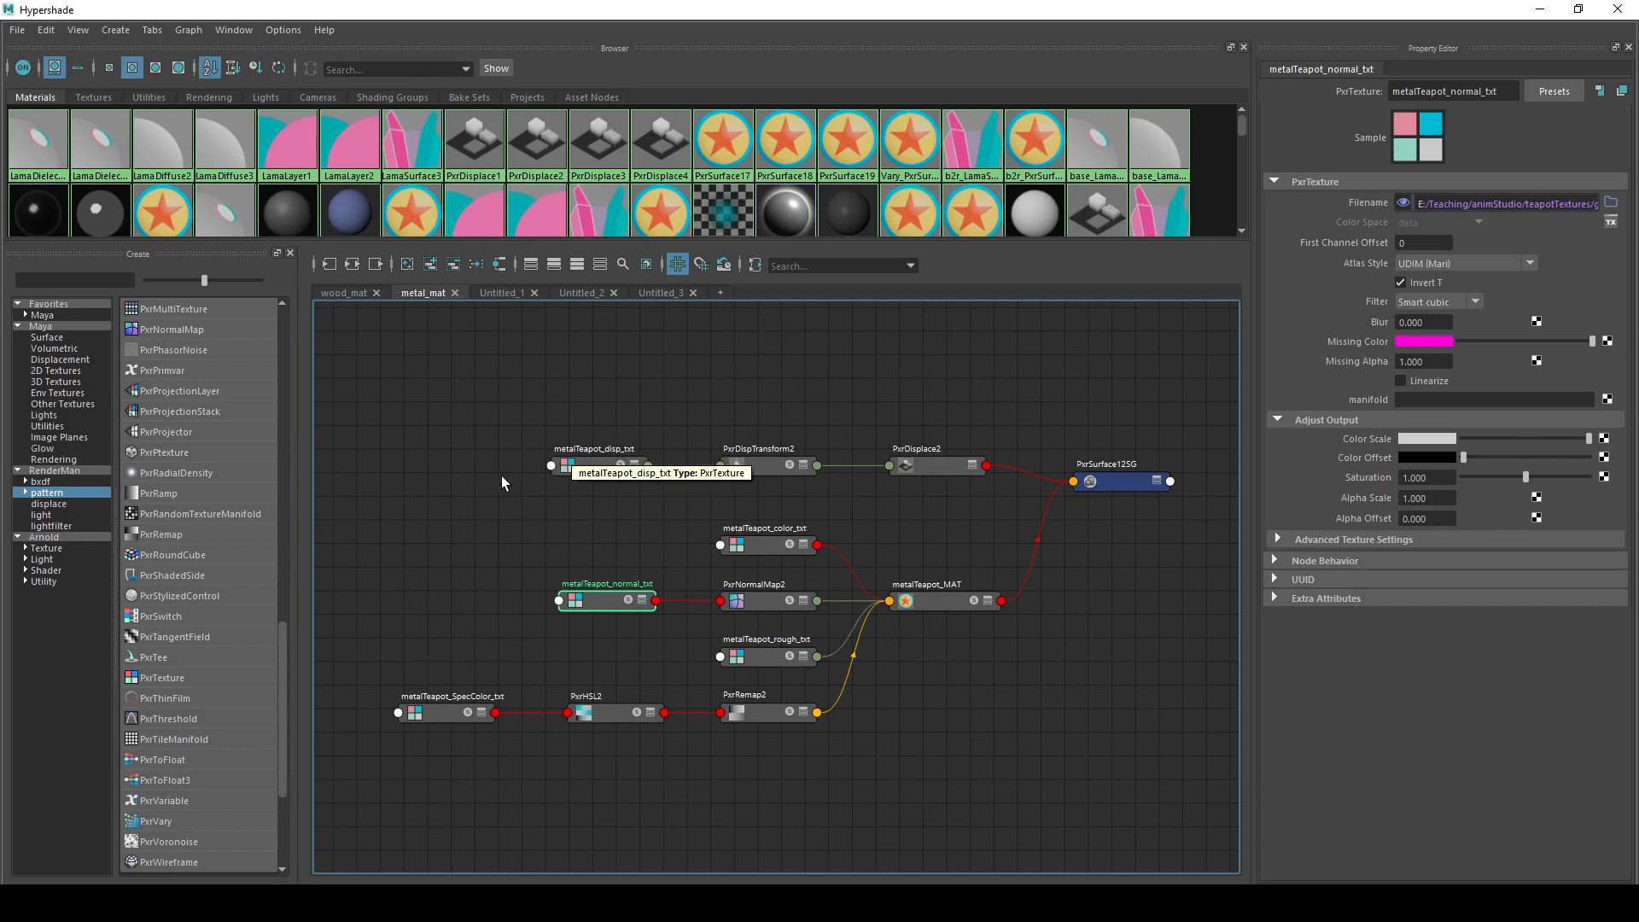
- Move metalTeapot_disp_txt left, well away from PxrDispTransform2 and roughly above metalTeapot_SpecColor_txt
left_click_drag(598, 468, 485, 468)
left_click(1129, 483)
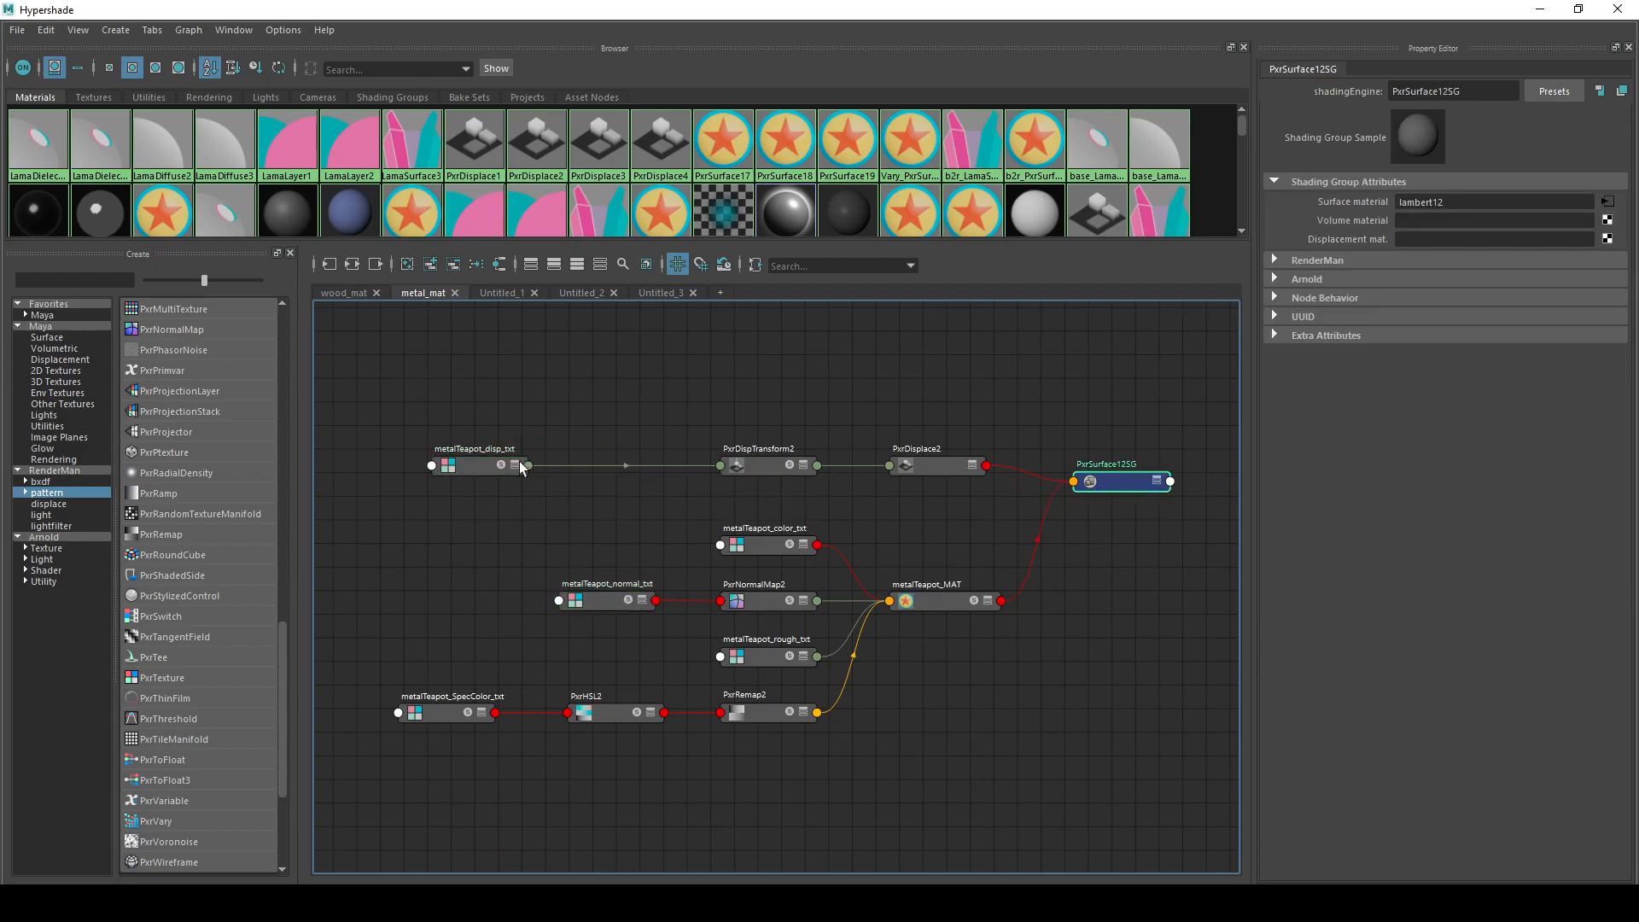
left_click(457, 465)
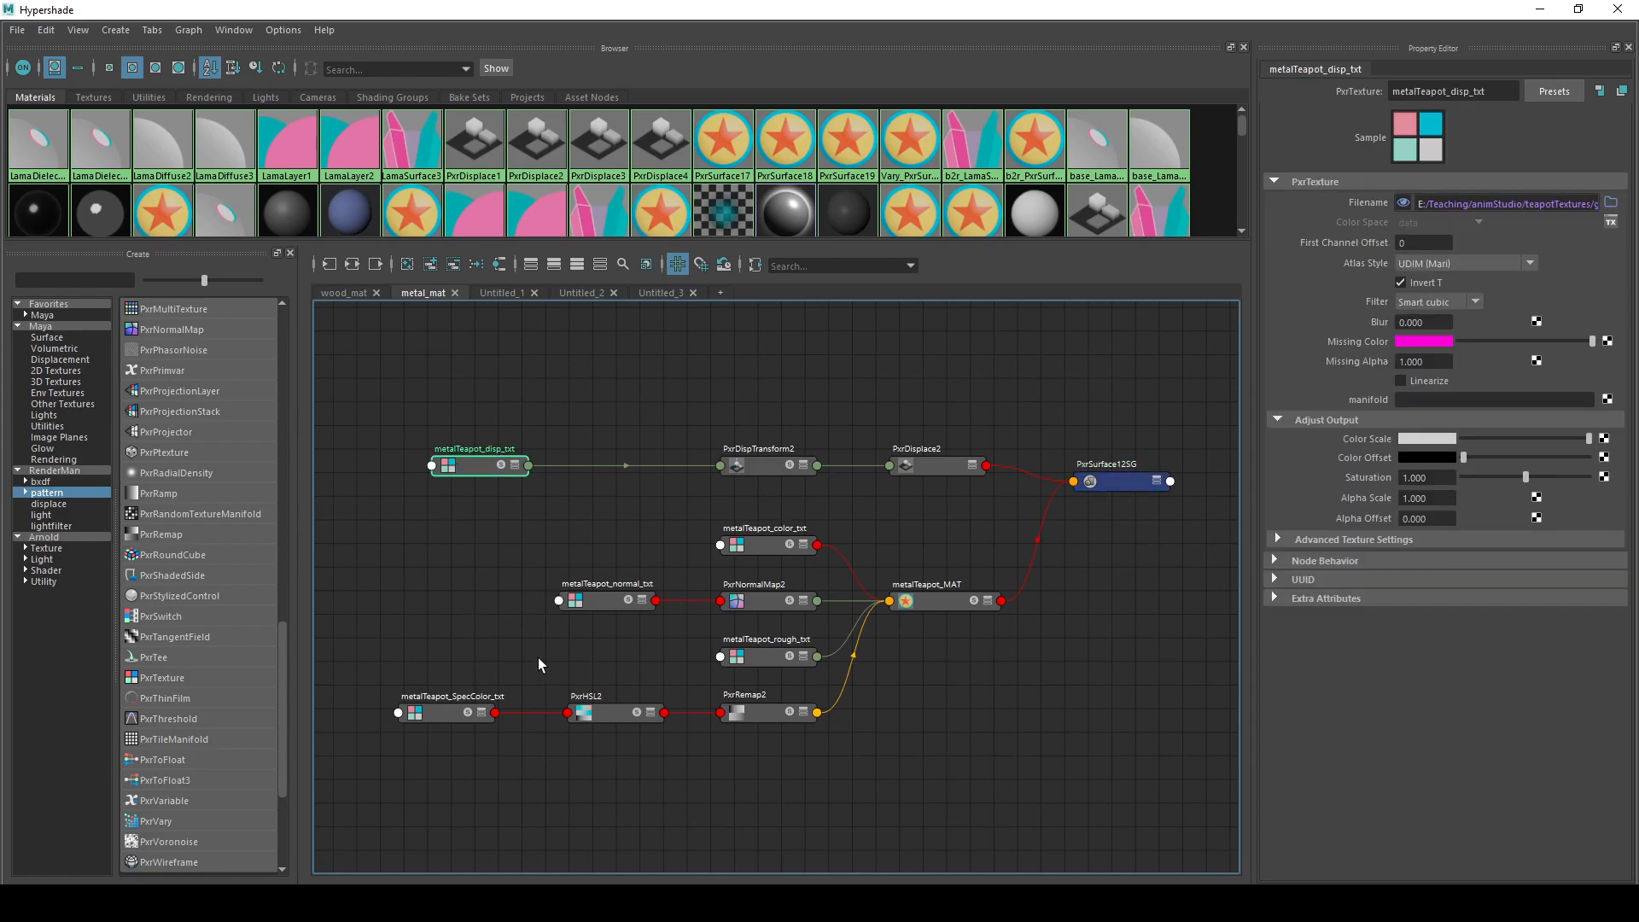
left_click_drag(492, 474, 453, 468)
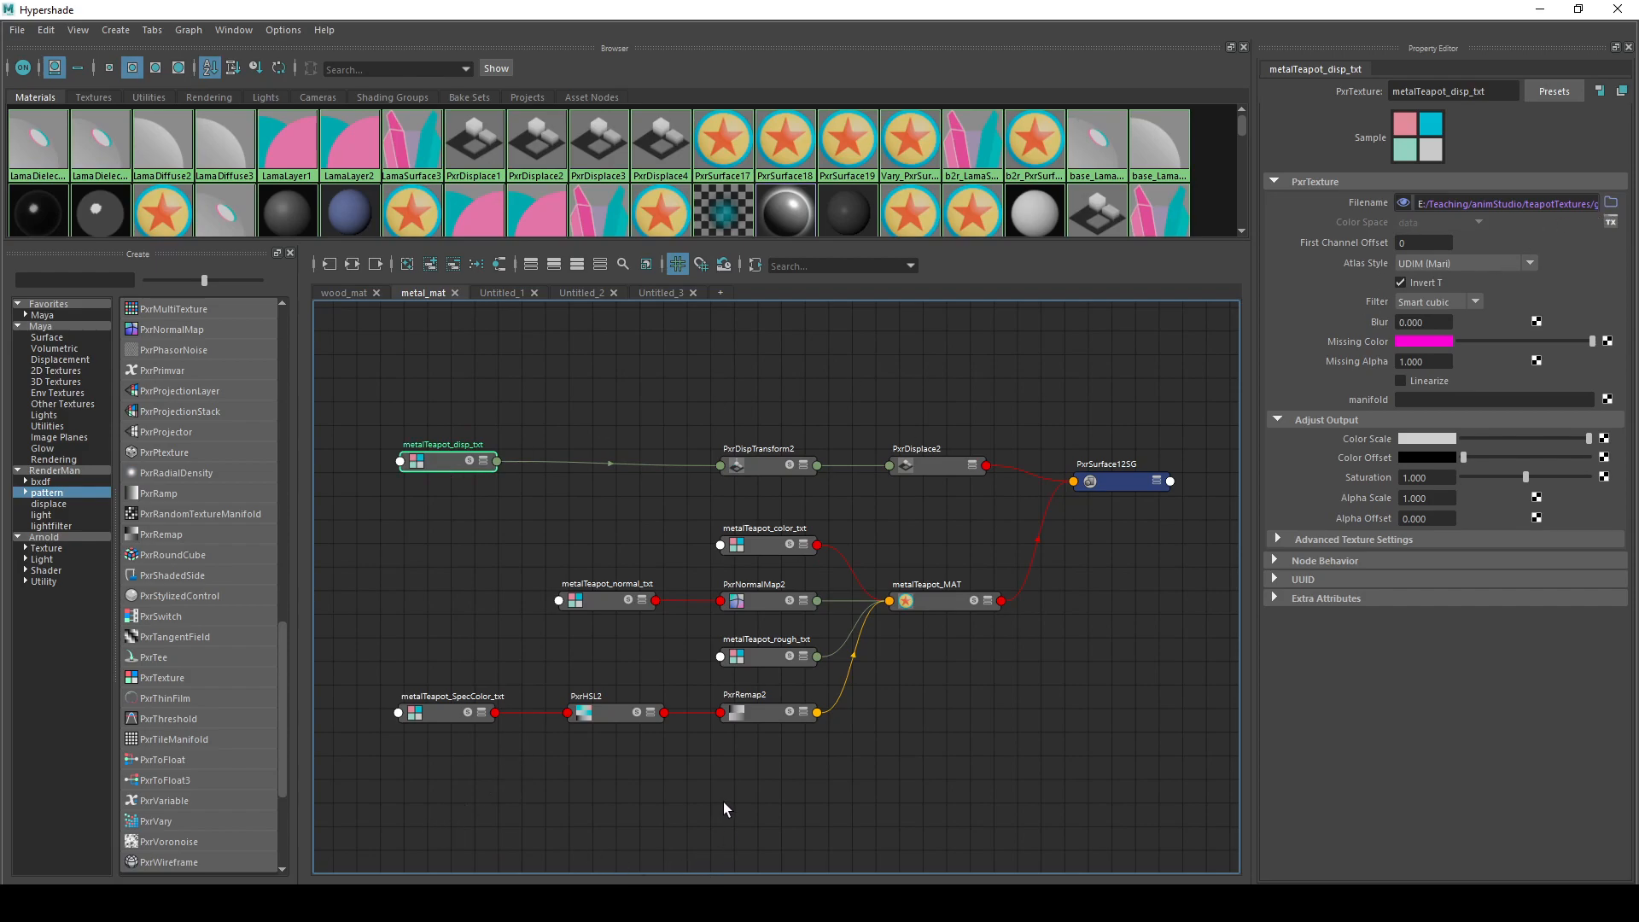
- Look through the Untitled_1, Untitled_2, Untitled_3 and wood_mat graphs, inspecting PxrHexTileManifold1 and leaving no extra tab open
left_click(495, 292)
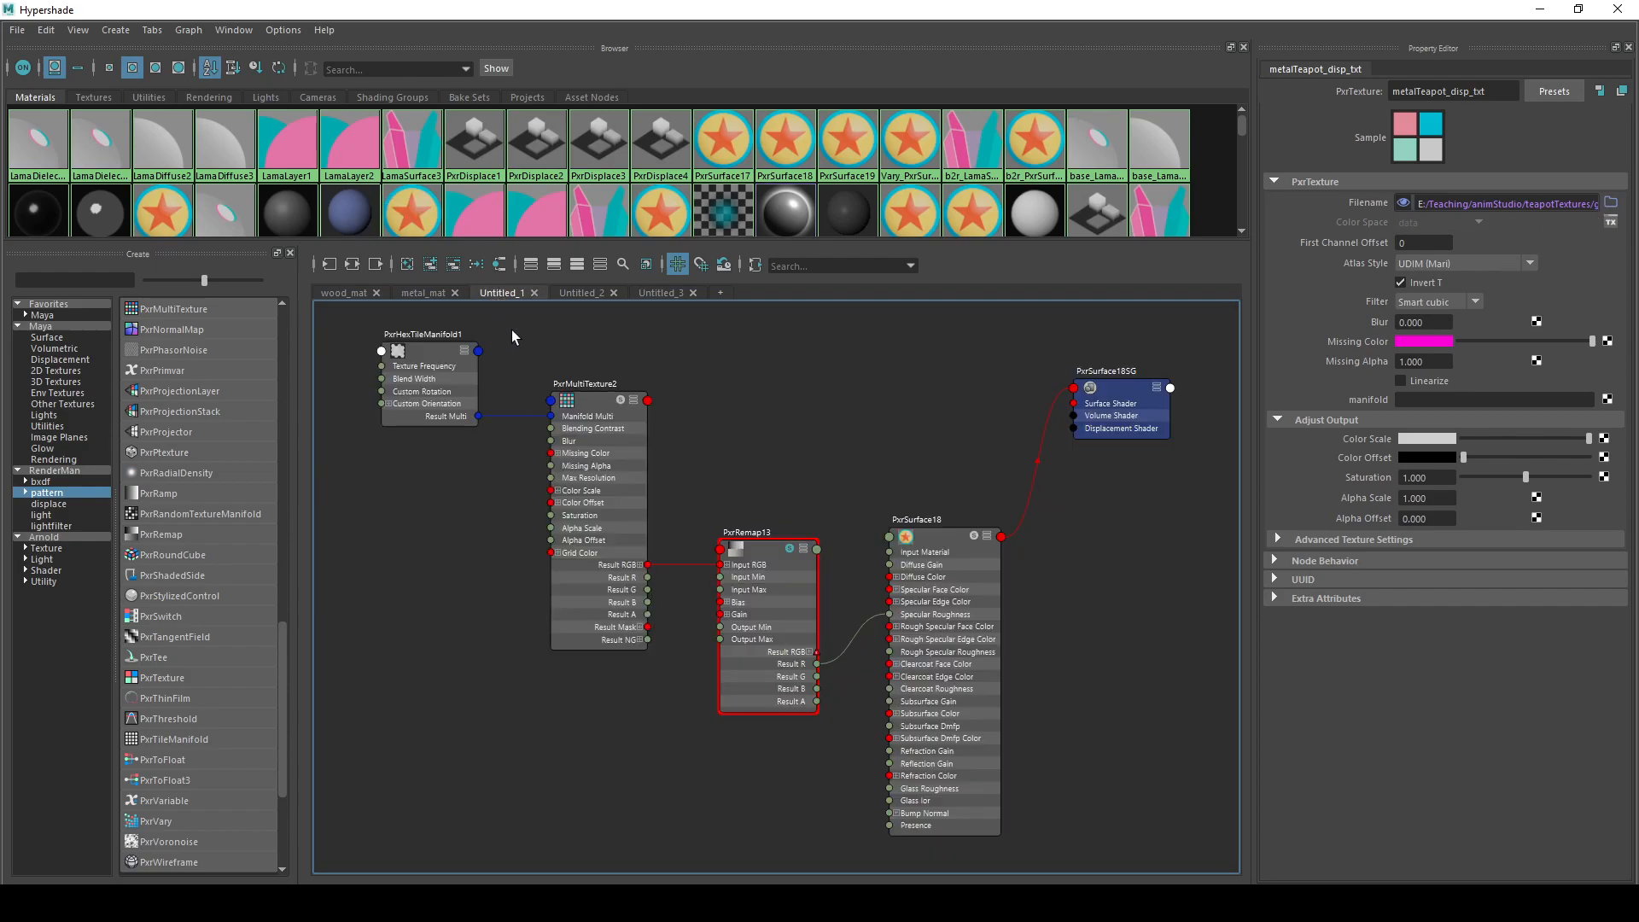
left_click(422, 355)
left_click(581, 293)
left_click(720, 292)
left_click(684, 300)
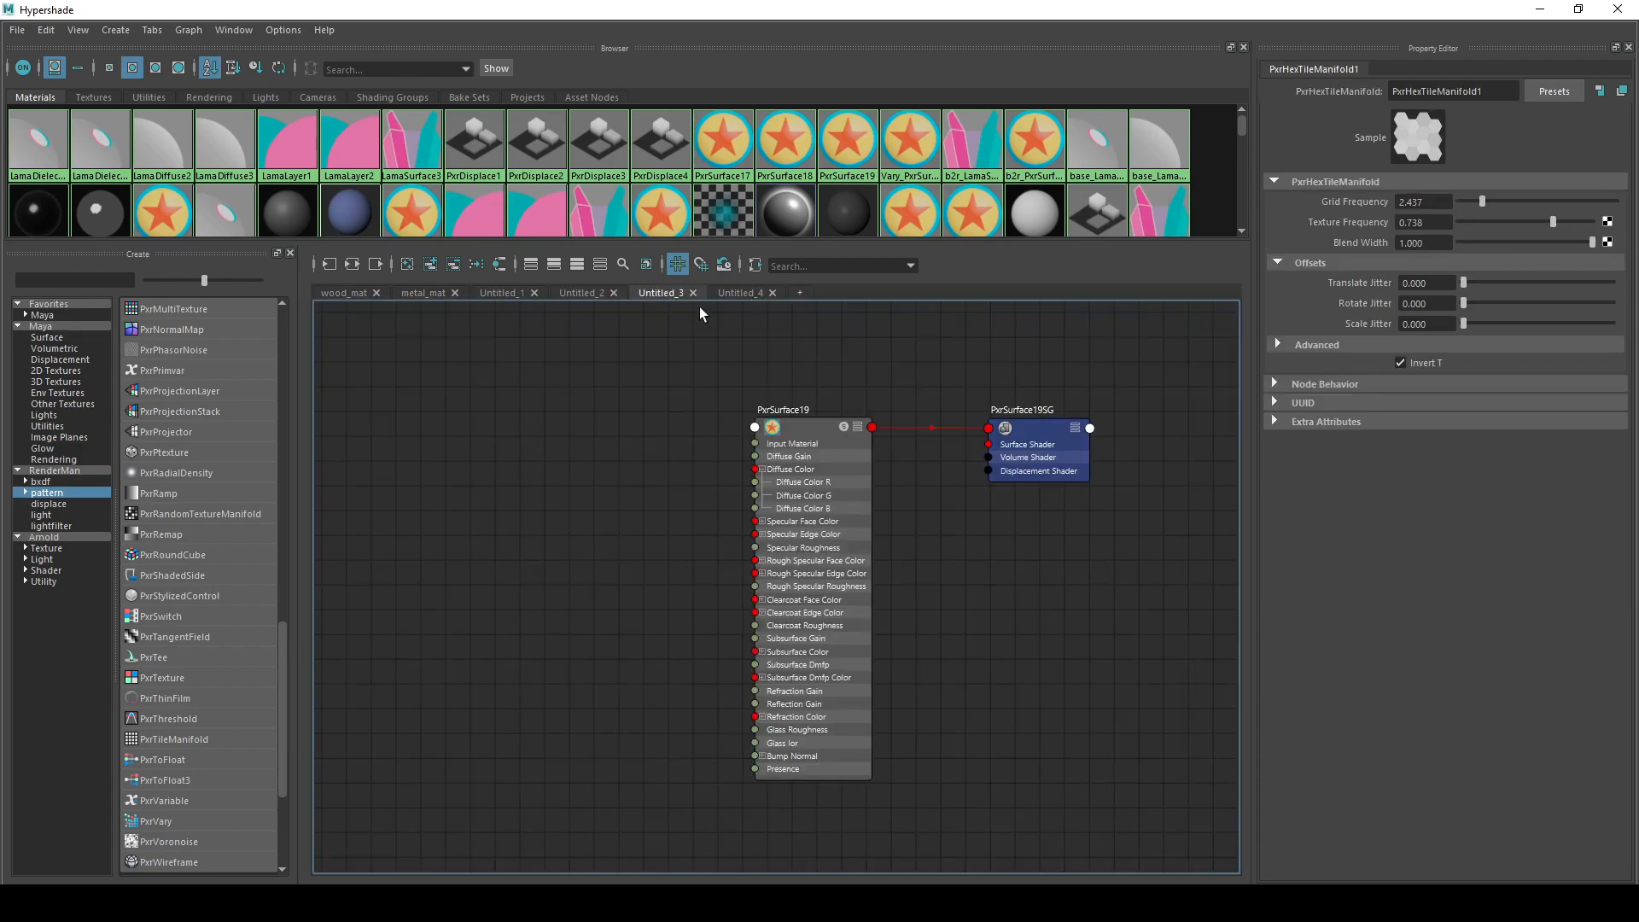
left_click(772, 293)
left_click(346, 293)
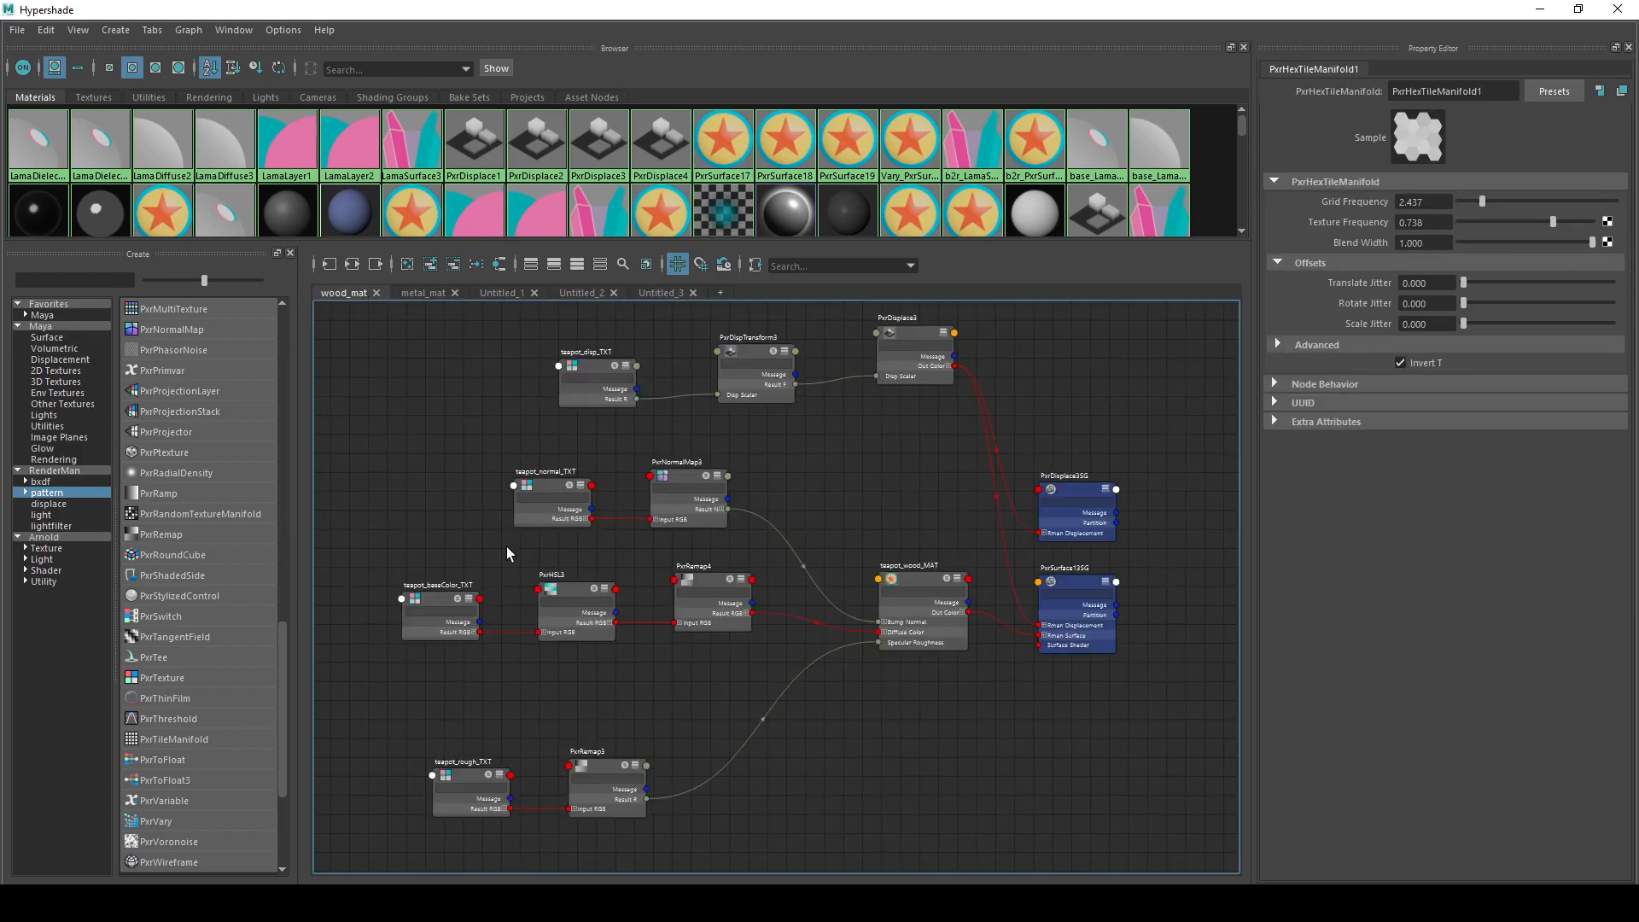
- Create a PxrFractal node in the metal_mat graph, place it below metalTeapot_disp_txt, and delete it
left_click(415, 292)
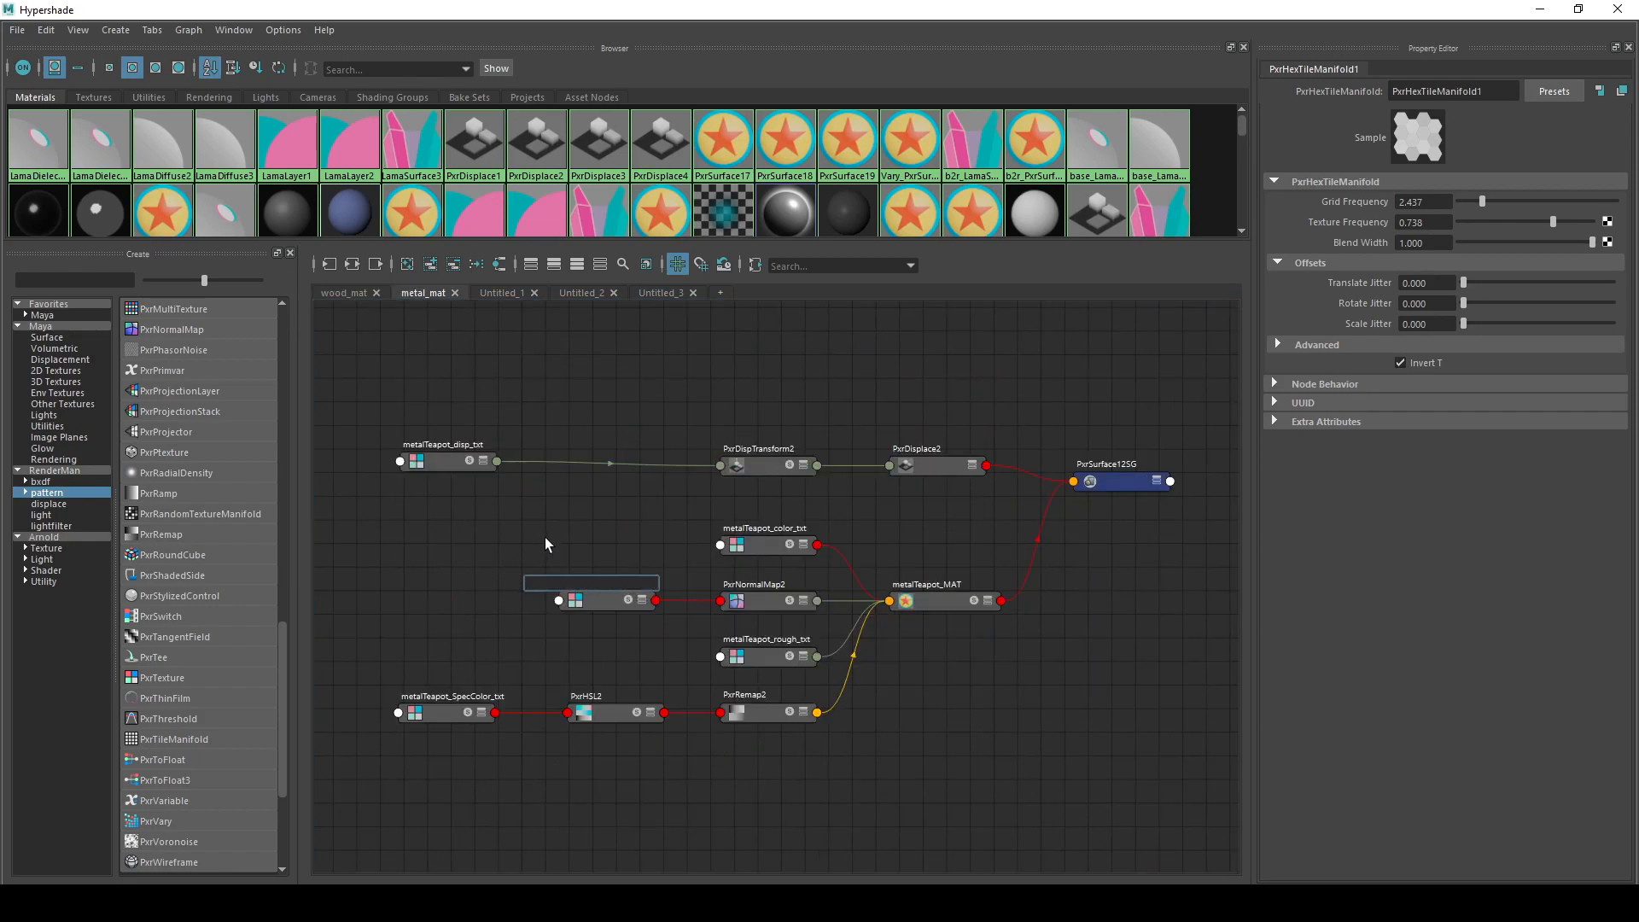
type("rfractal")
key("Return")
left_click_drag(545, 587, 407, 504)
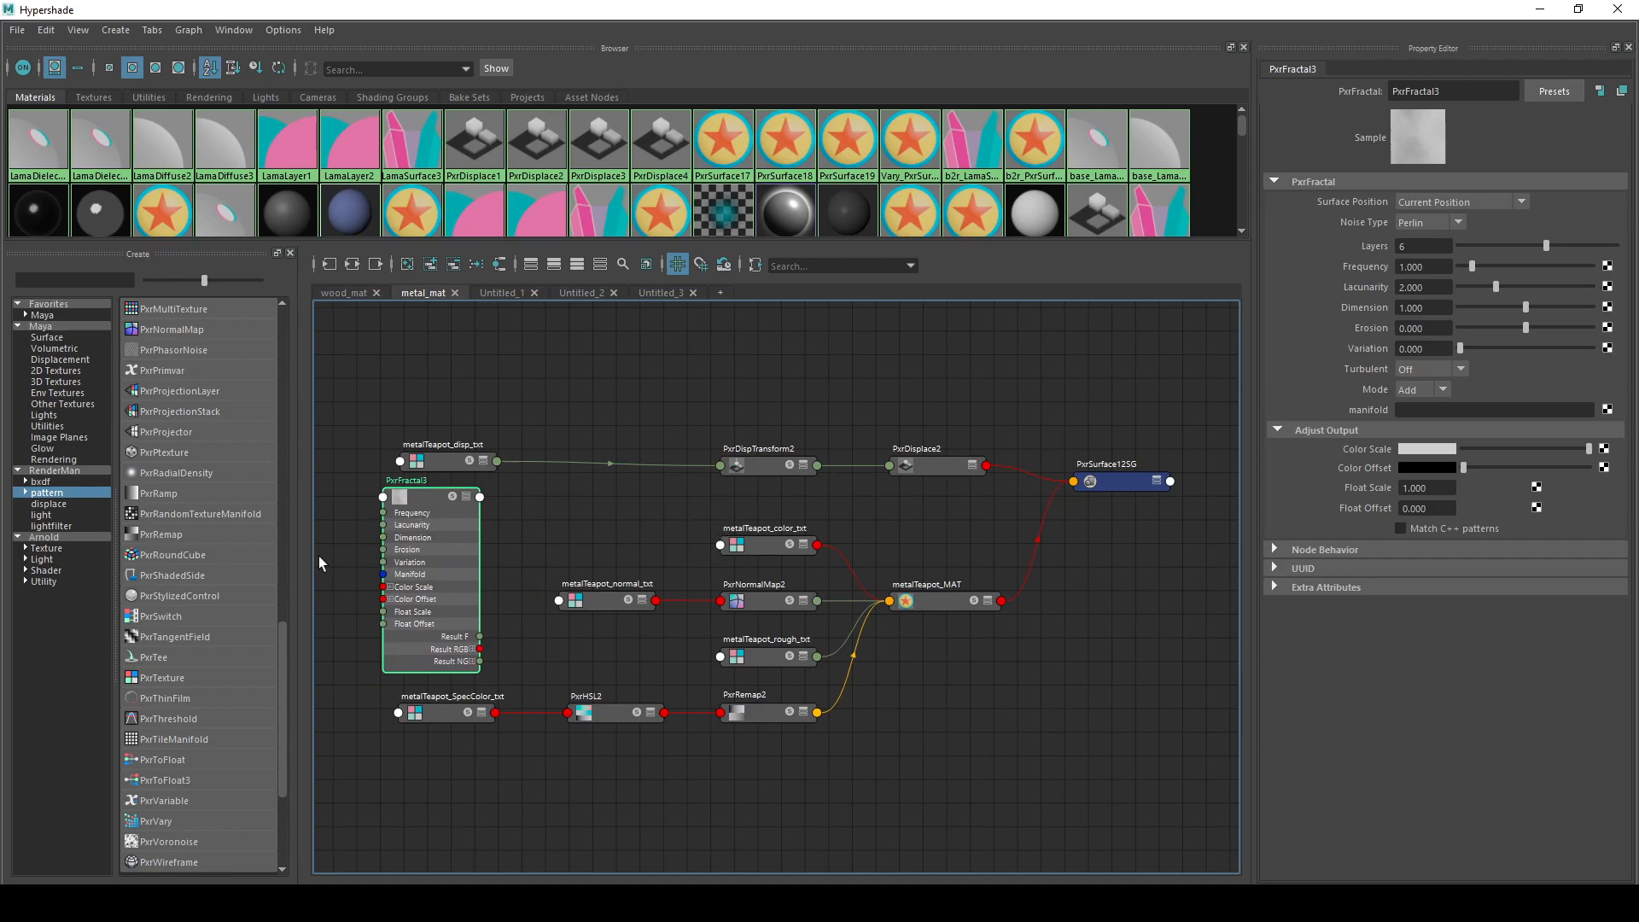
mouse_move(468, 502)
left_mouse_down()
mouse_move(516, 416)
mouse_move(618, 413)
mouse_move(444, 491)
mouse_move(442, 509)
left_mouse_up()
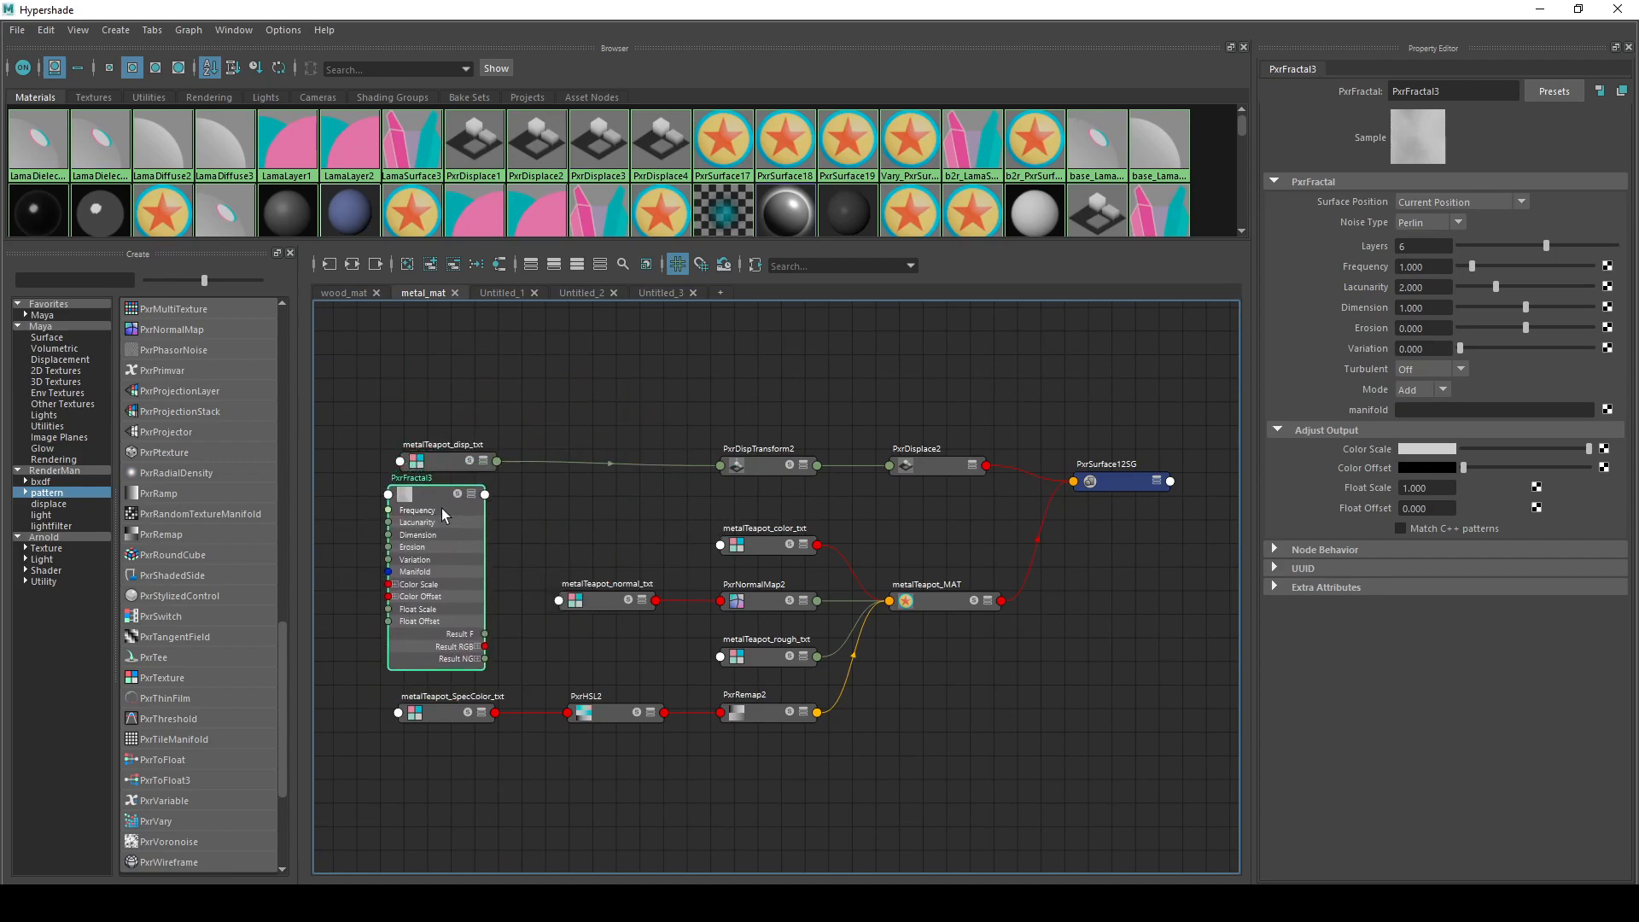
key("Delete")
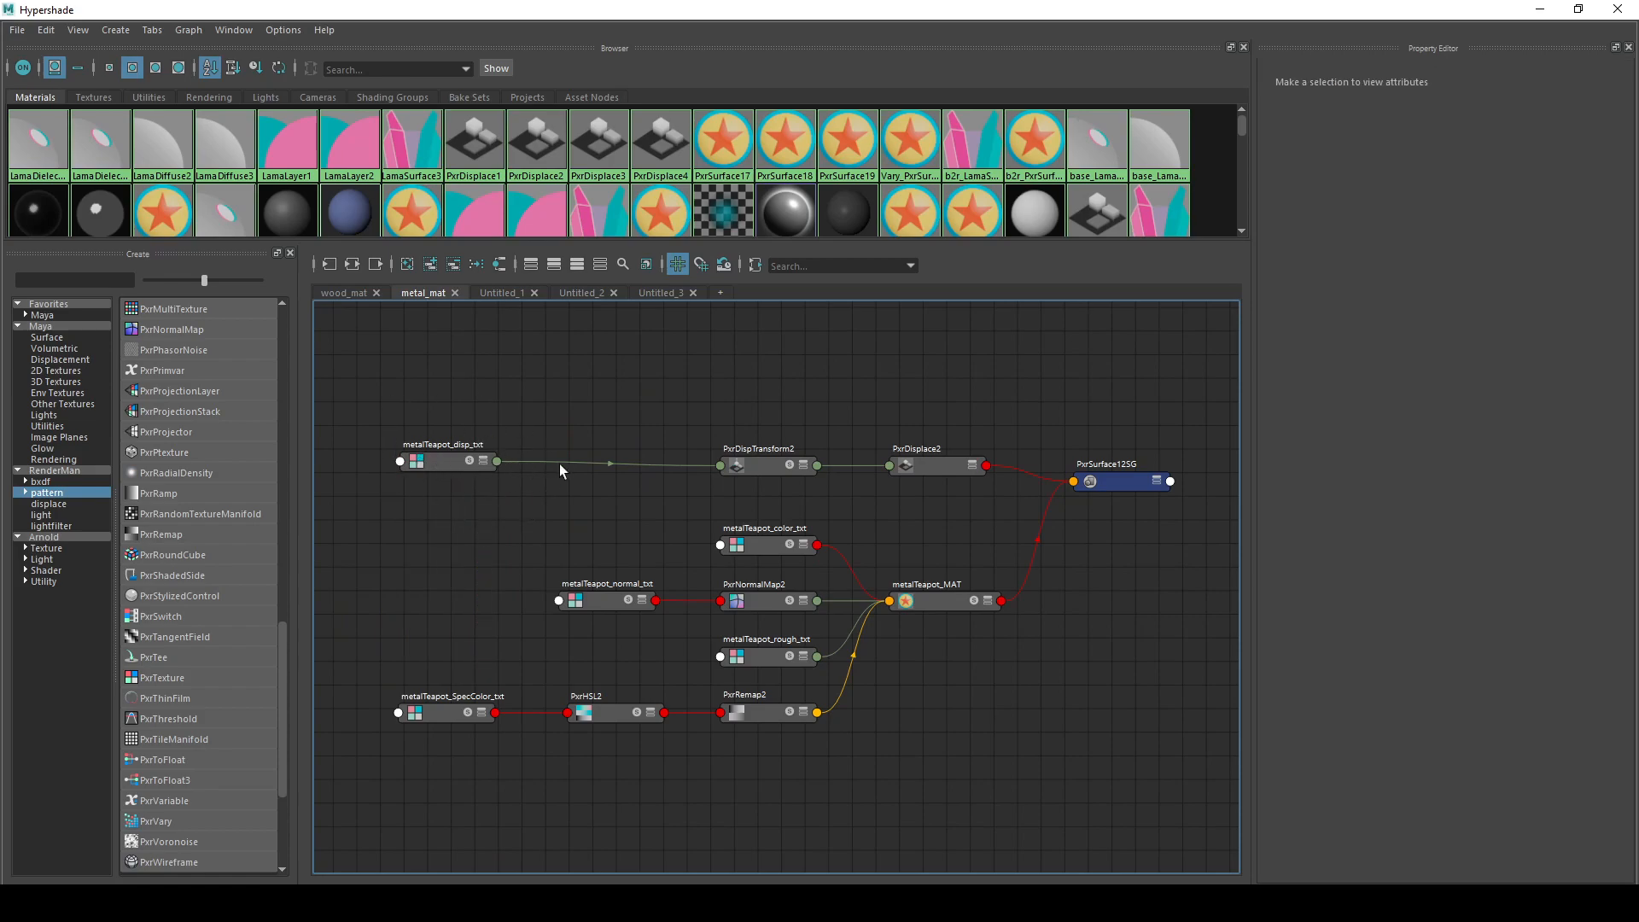
- Shift metalTeapot_disp_txt, PxrDispTransform2 and PxrDisplace2 left in the metal_mat graph, spacing them out in a straight row
left_click_drag(775, 470, 671, 470)
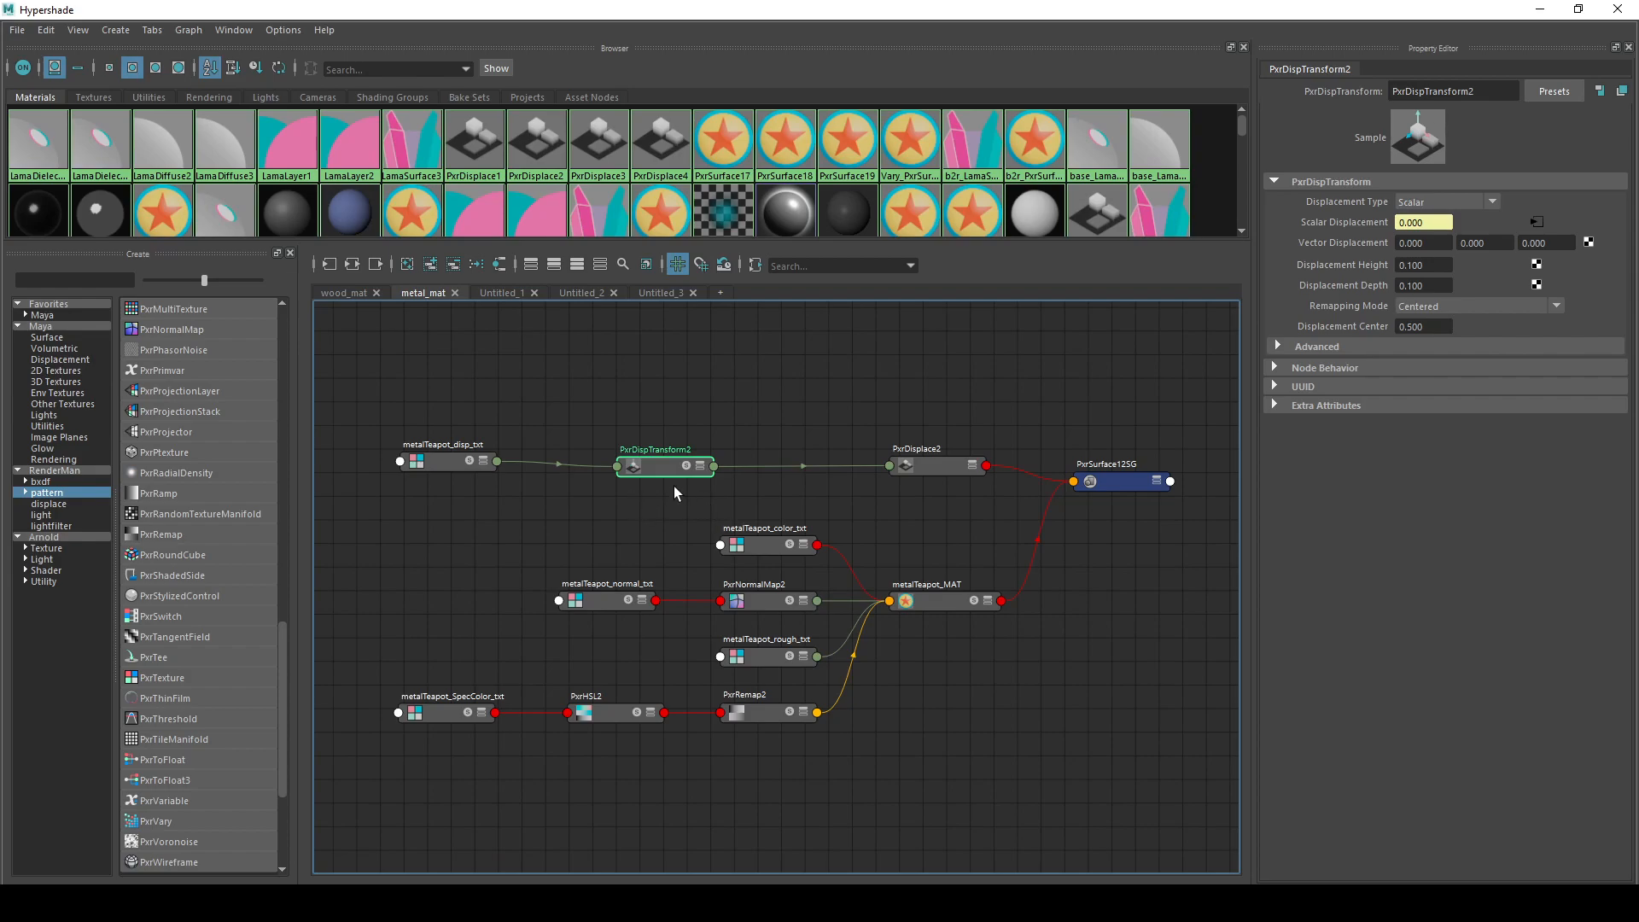
left_click_drag(931, 468, 854, 469)
left_click_drag(438, 464, 369, 471)
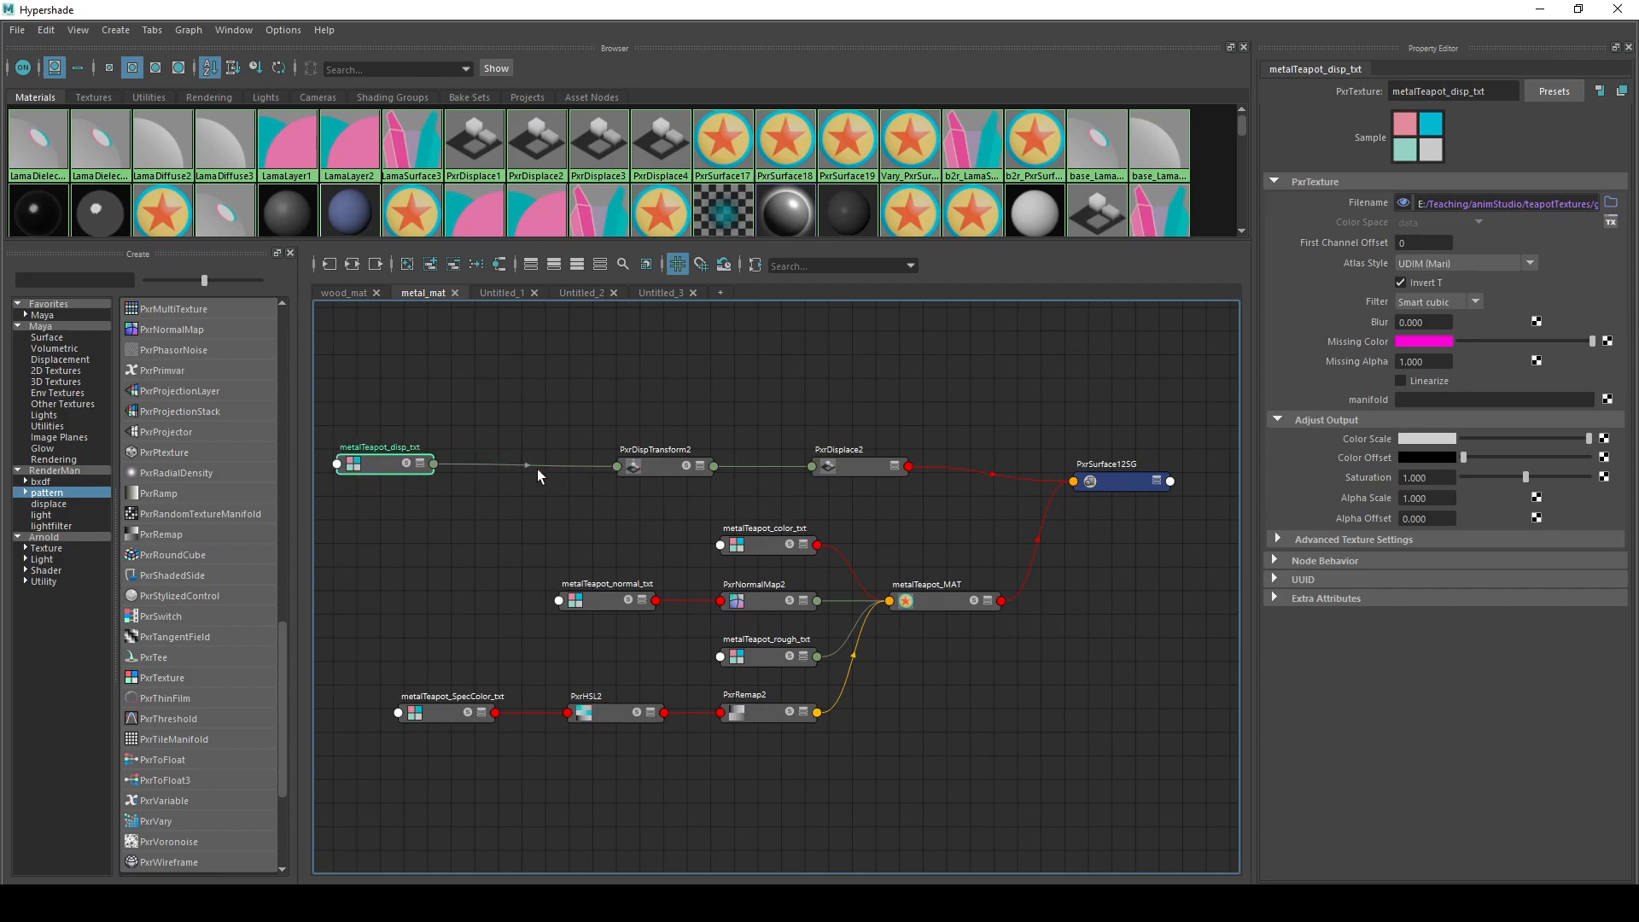
left_click_drag(654, 466, 602, 461)
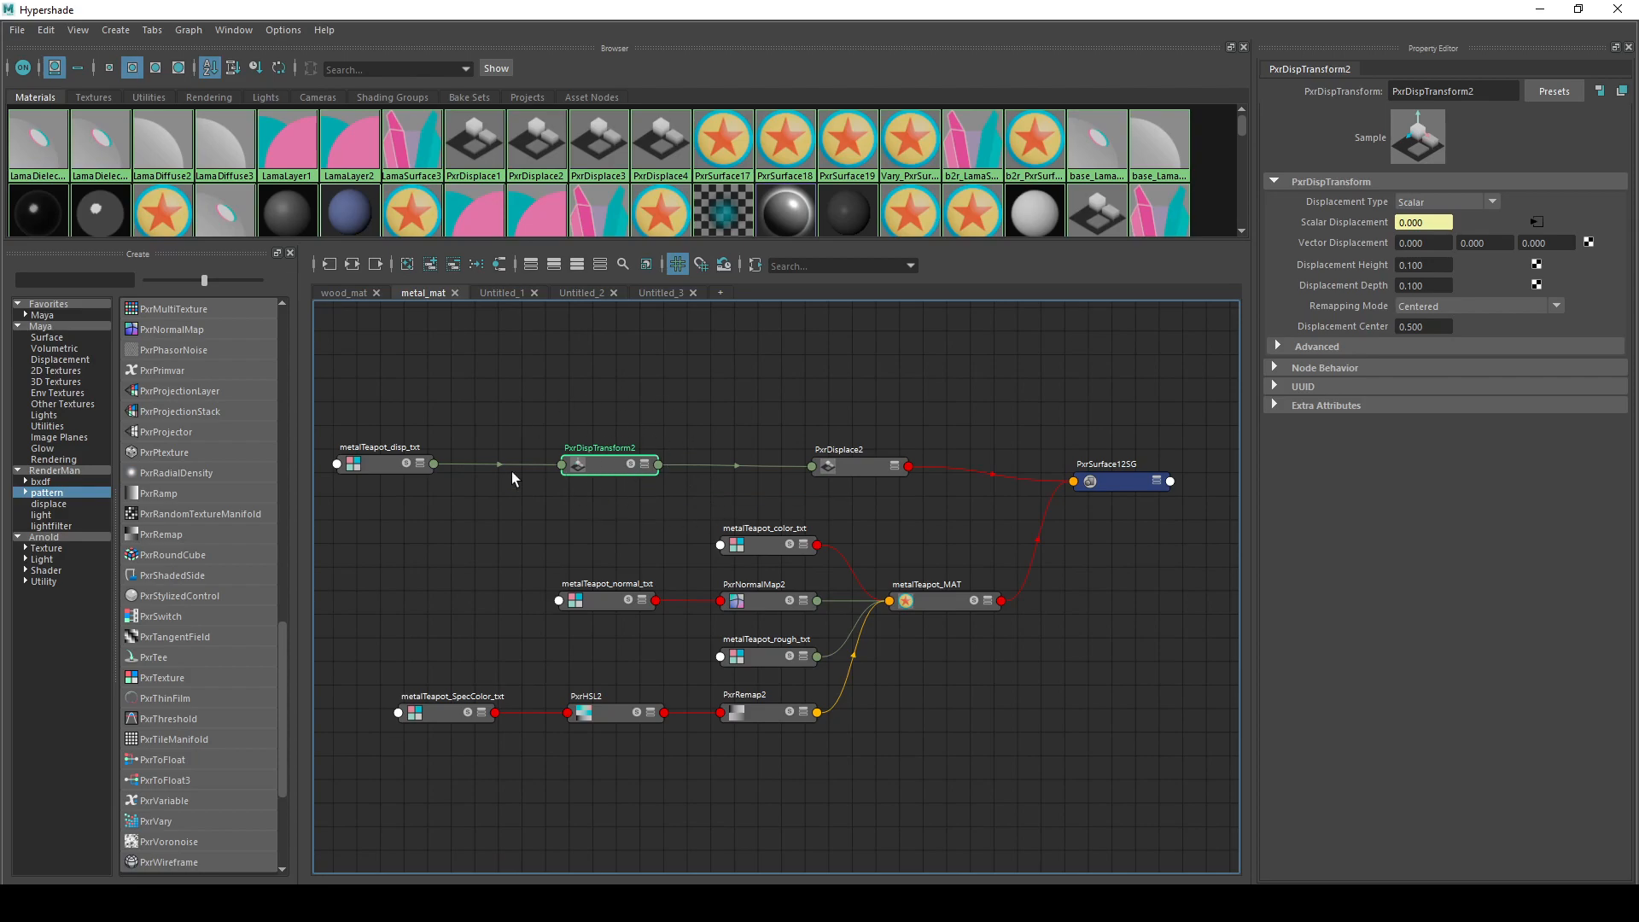
left_click(842, 468)
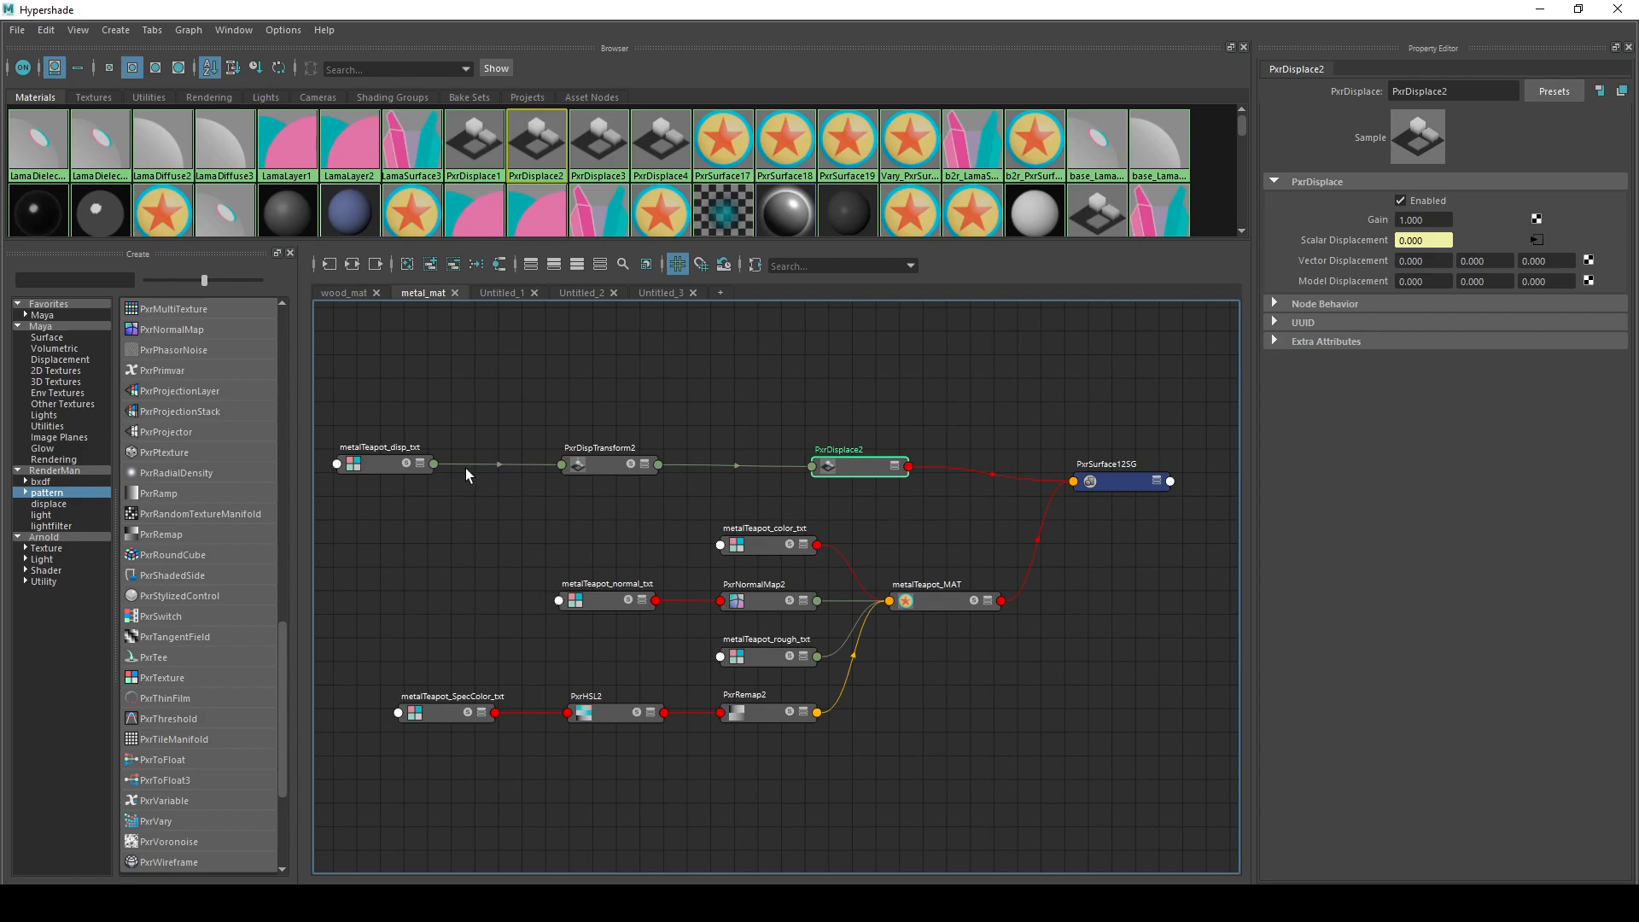
left_click(579, 467)
left_click(871, 480)
- Lower PxrSurface12SG so it sits between the heights of PxrDisplace2 and metalTeapot_MAT
left_click_drag(1119, 480, 1127, 542)
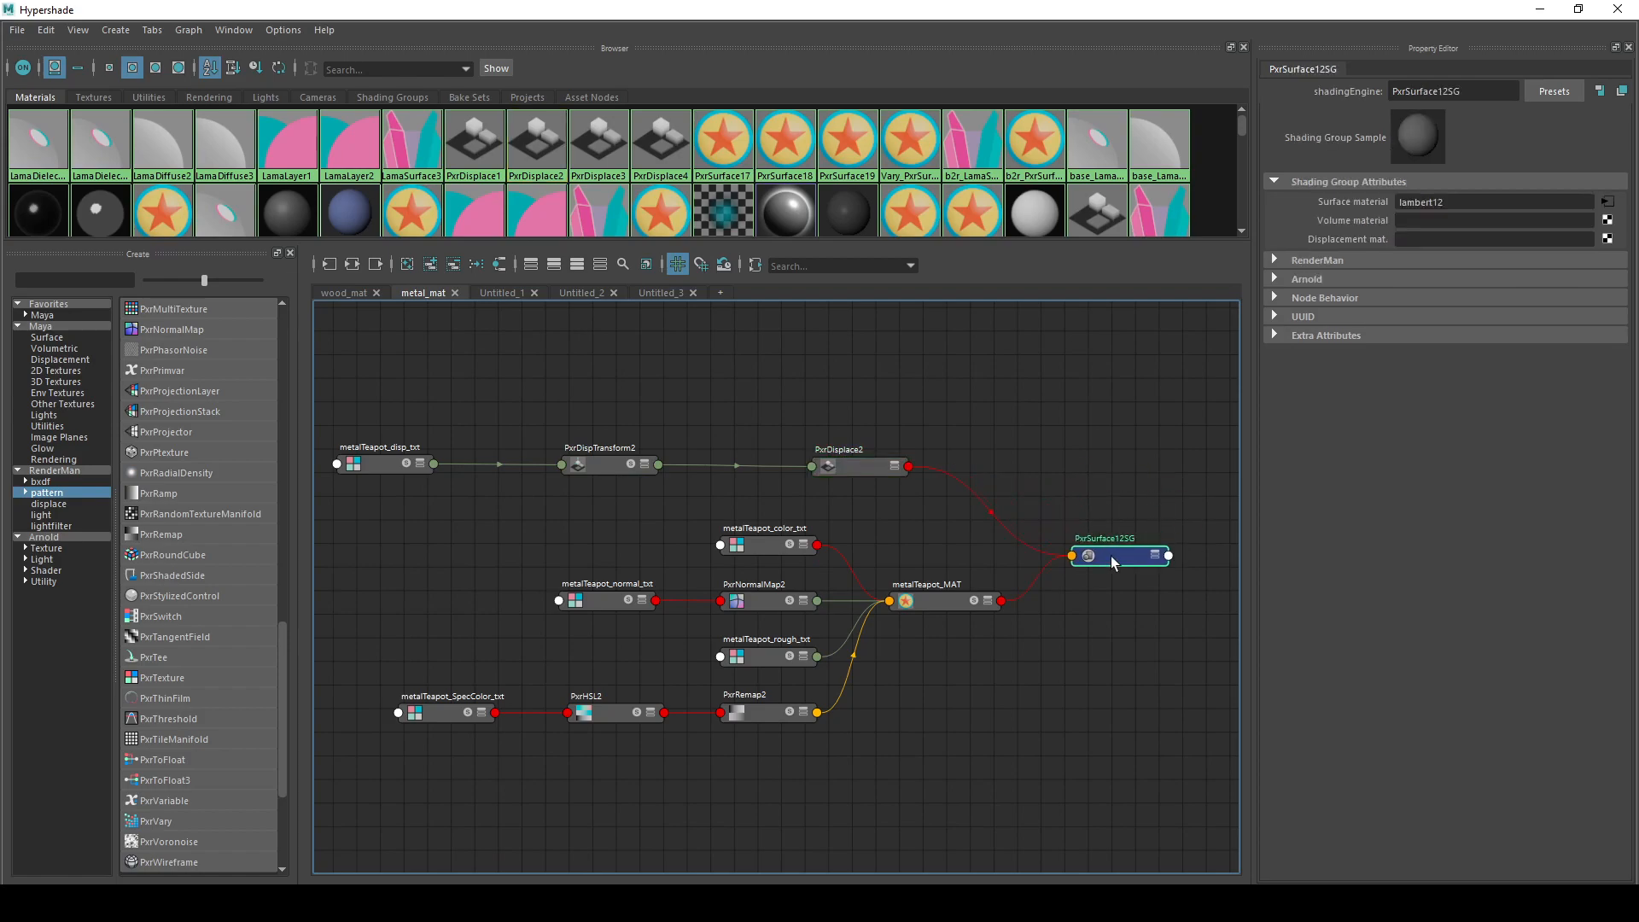
left_click(944, 608)
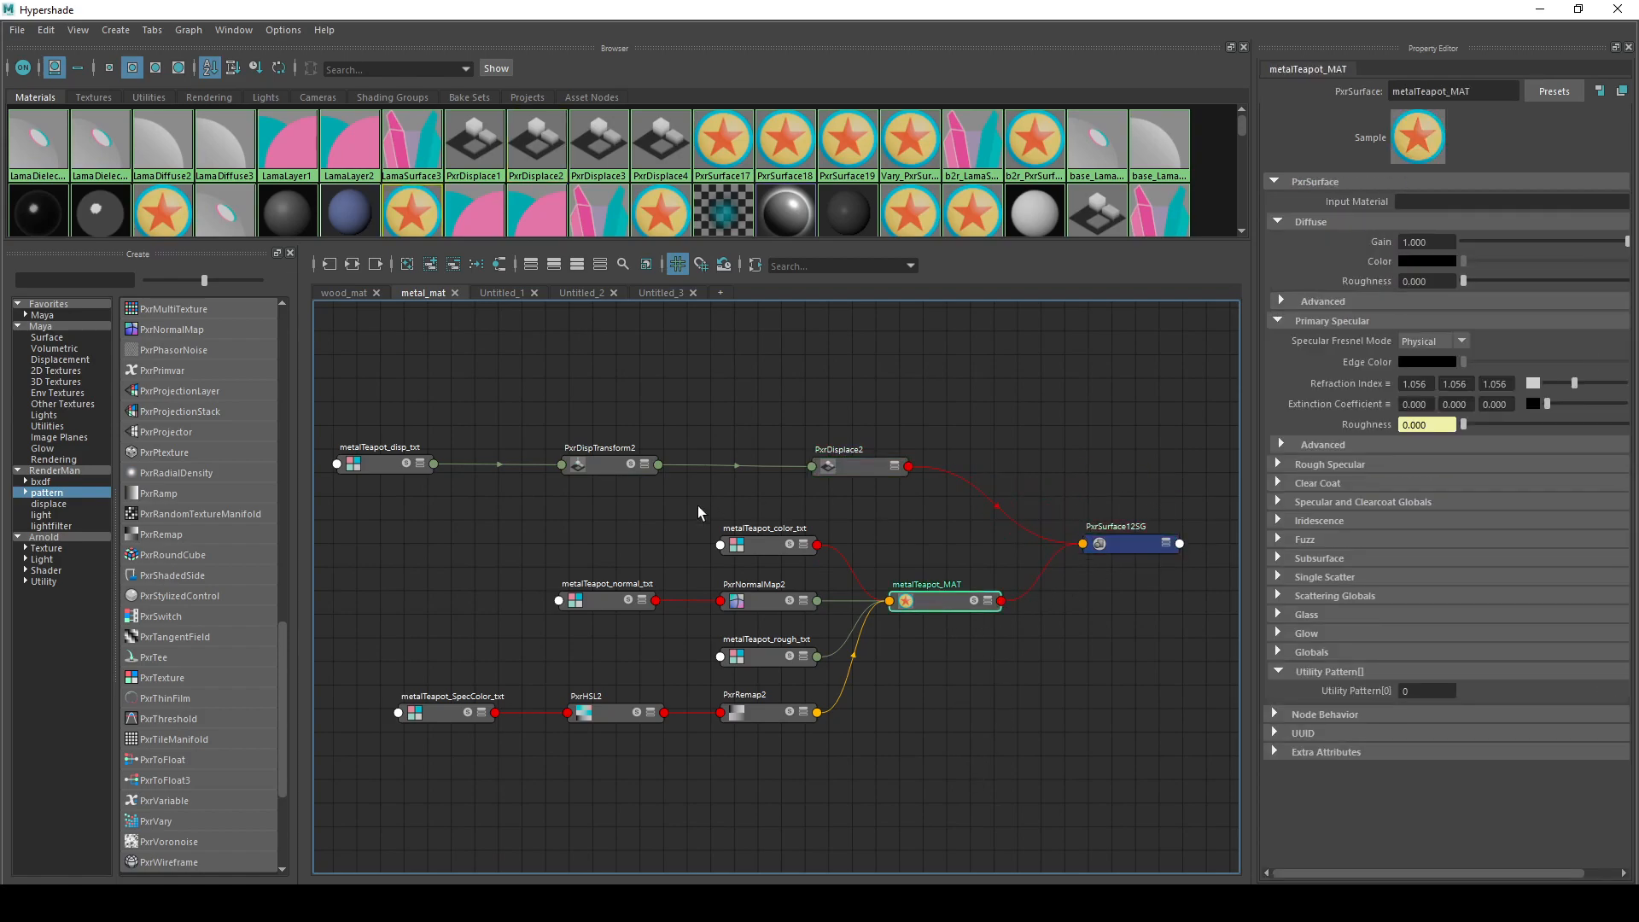
left_click(373, 468)
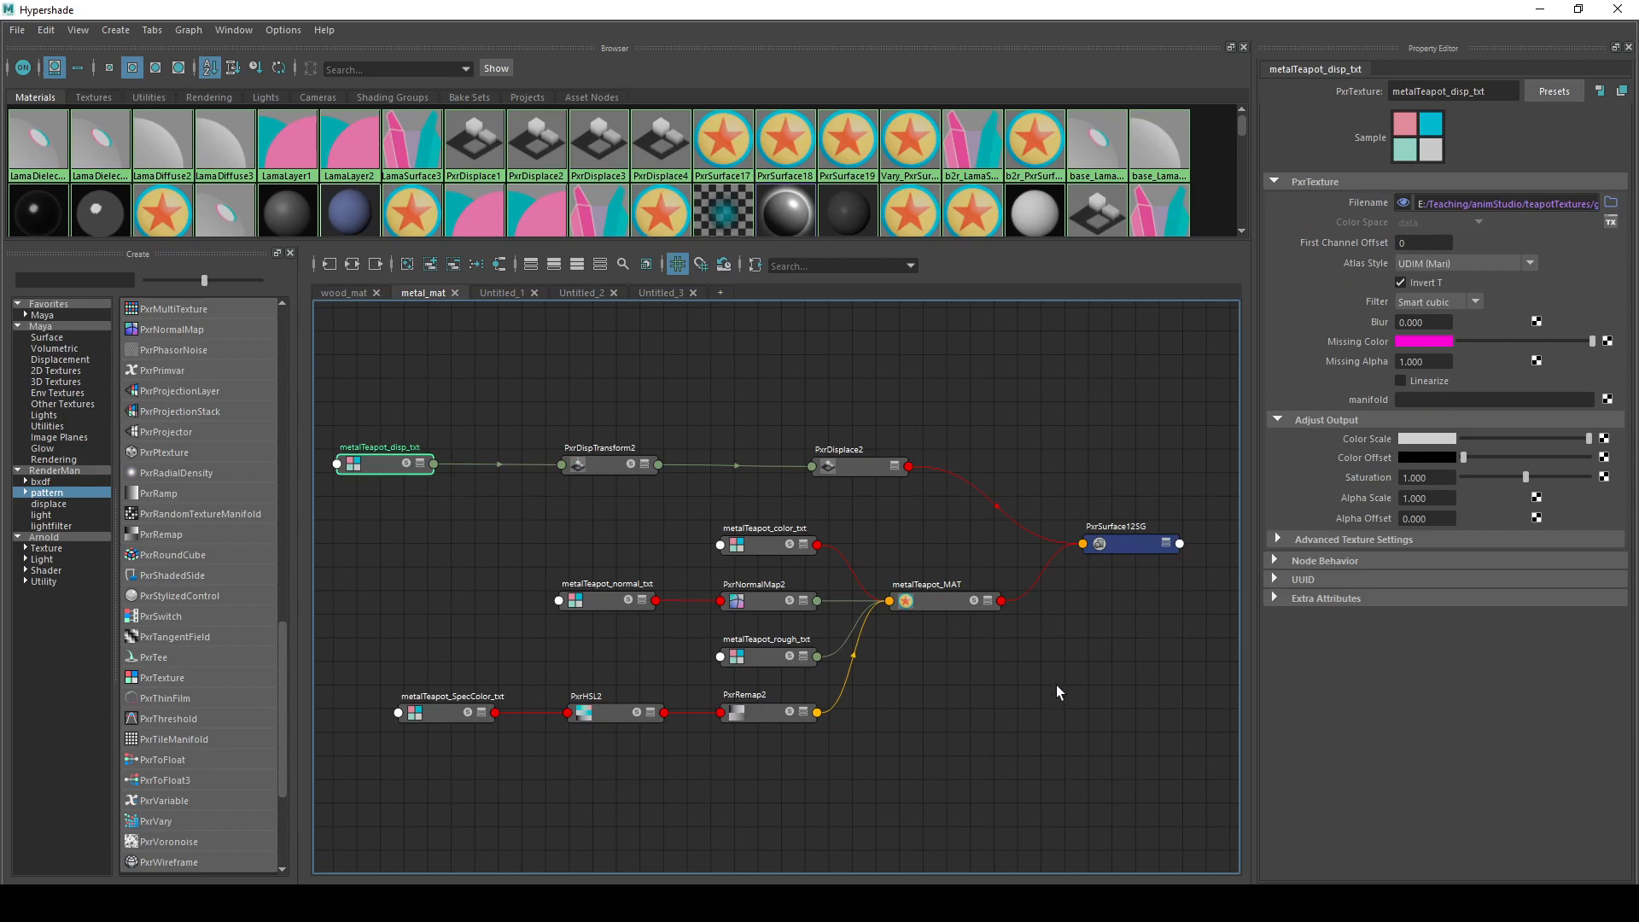
- Show metalTeapot_MAT's connected attributes and place it beside its texture nodes, moving PxrSurface12SG slightly right and down
left_click_drag(945, 603, 951, 627)
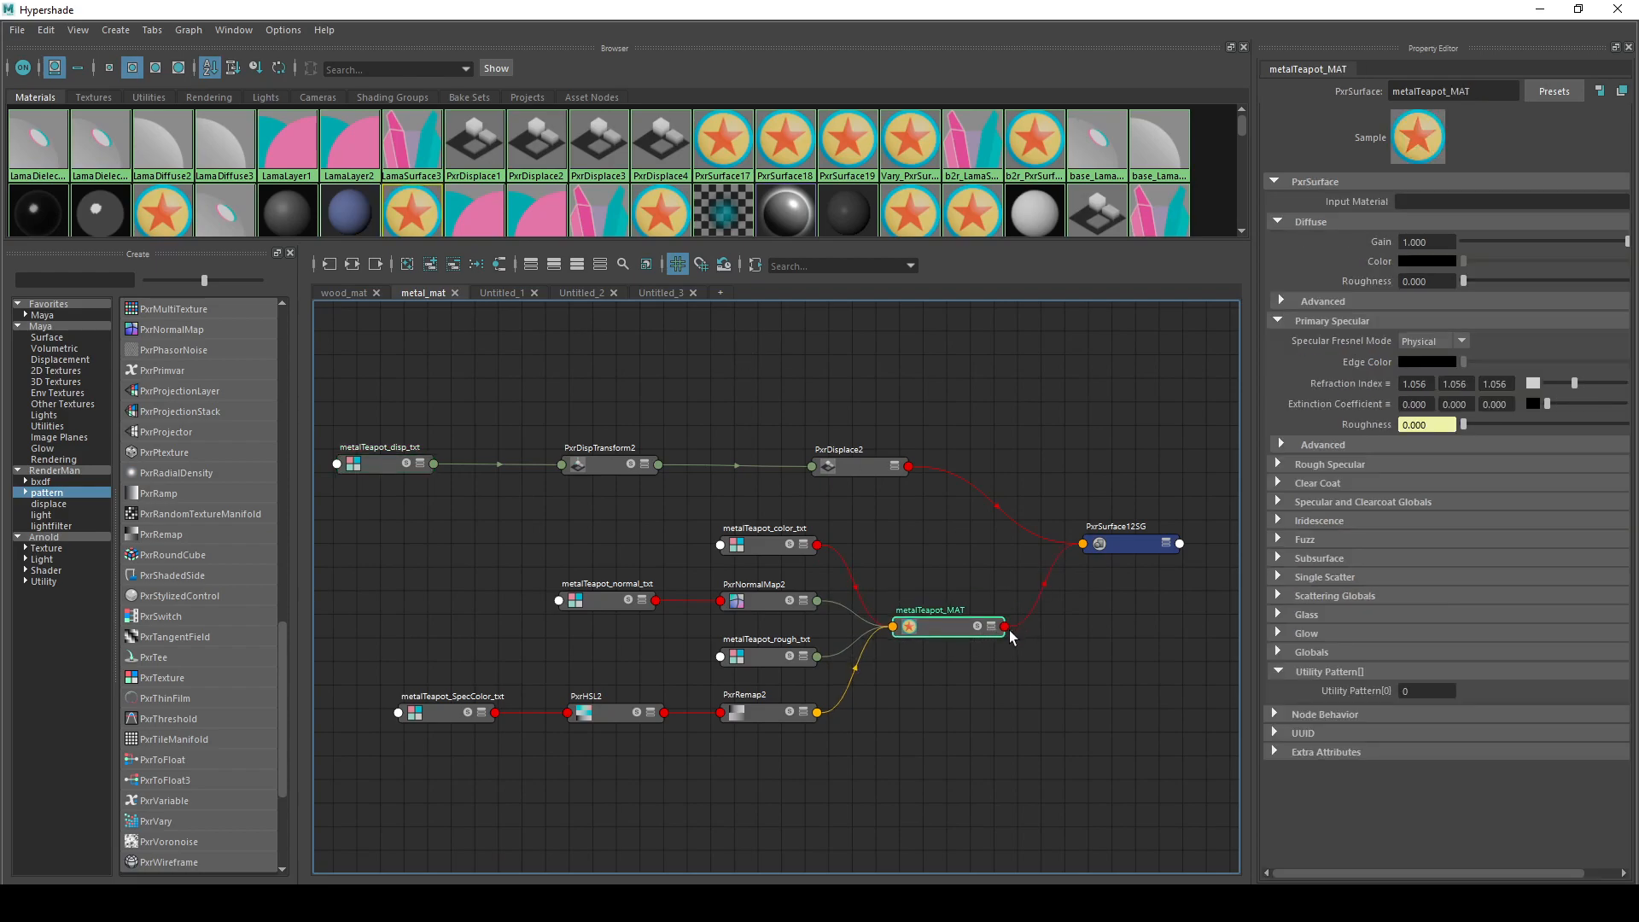
left_click_drag(931, 623, 933, 558)
key("2")
mouse_move(1137, 544)
left_mouse_down()
mouse_move(1162, 555)
mouse_move(1140, 581)
mouse_move(1161, 561)
left_mouse_up()
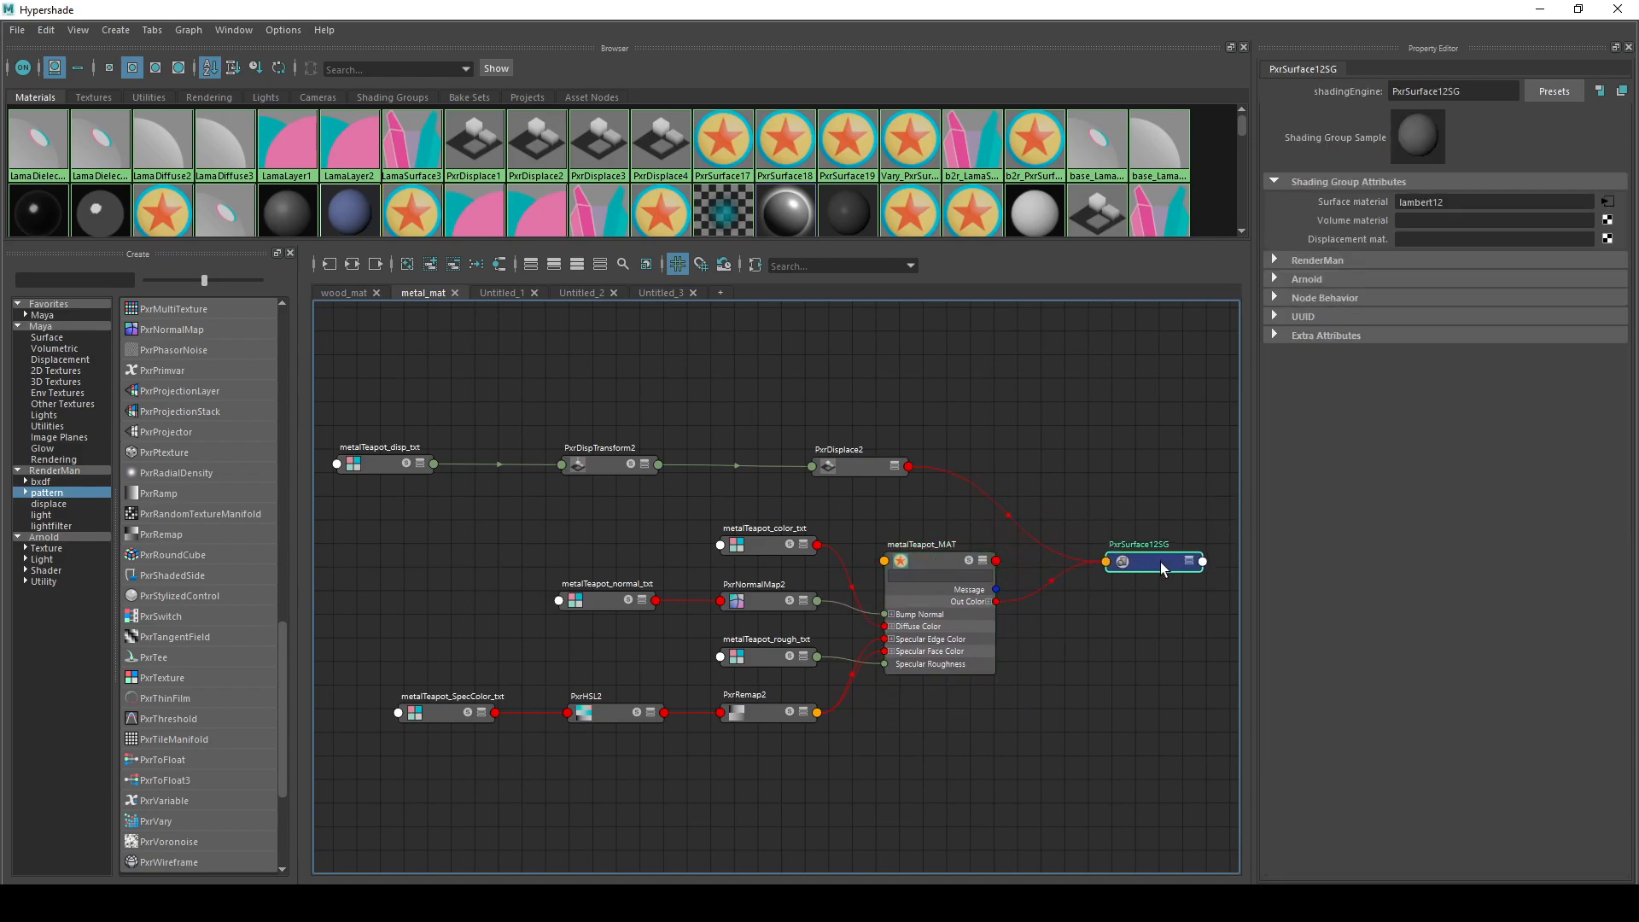
left_click(886, 567)
mouse_move(931, 552)
left_mouse_down()
mouse_move(939, 540)
mouse_move(915, 563)
left_mouse_up()
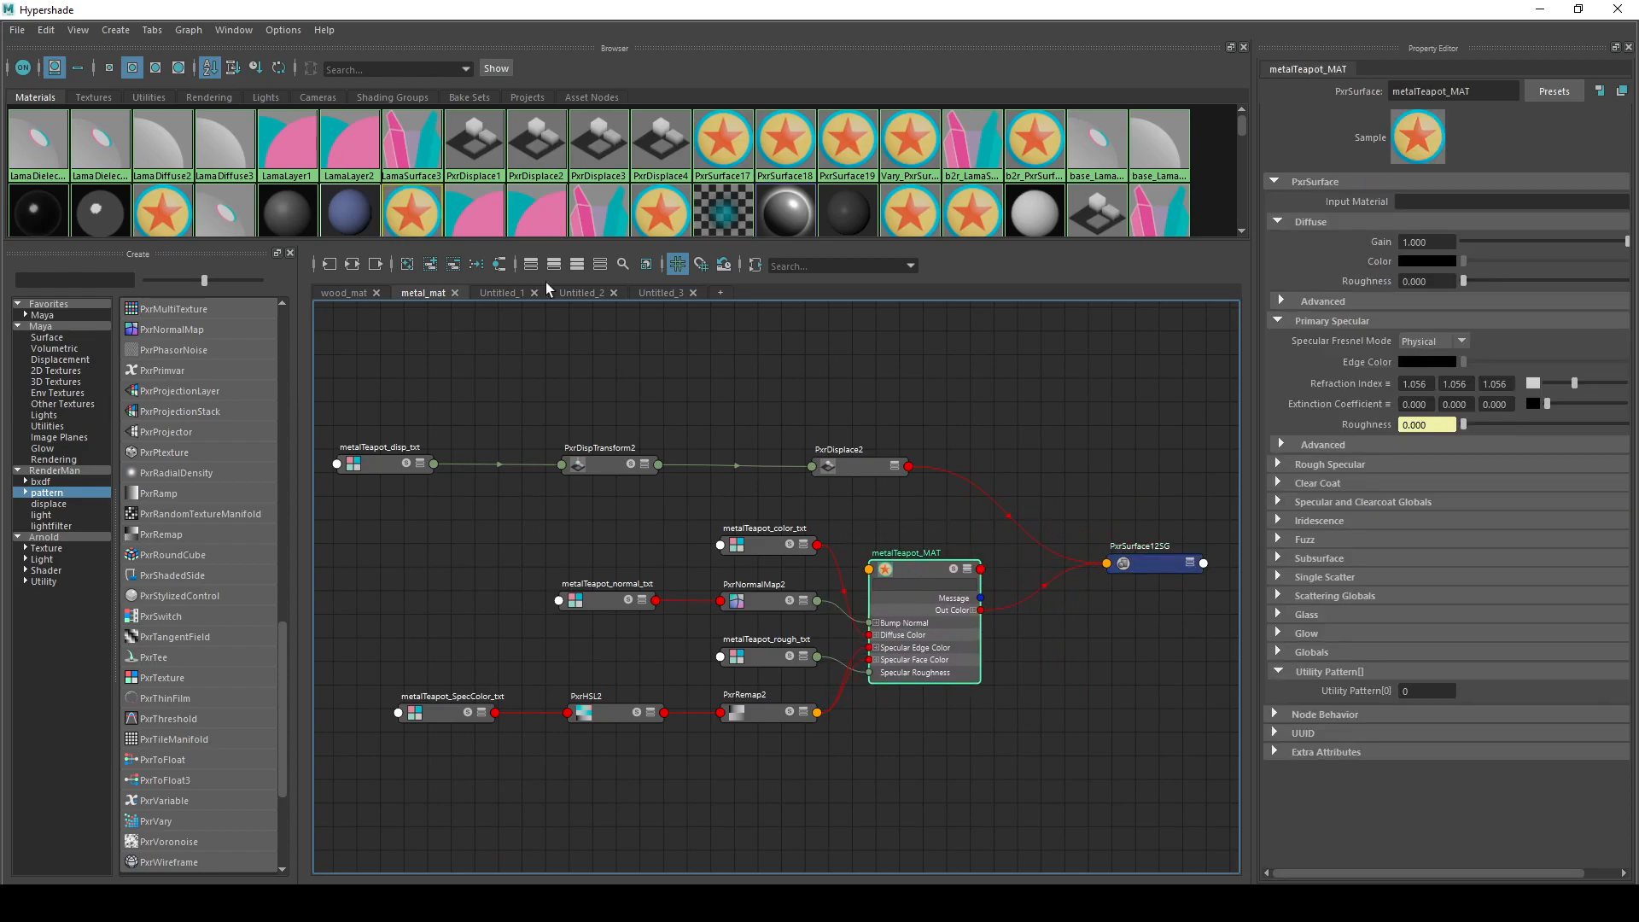
- Open the Untitled_3 graph and create a PxrTexture node to the left of PxrSurface19
left_click(654, 293)
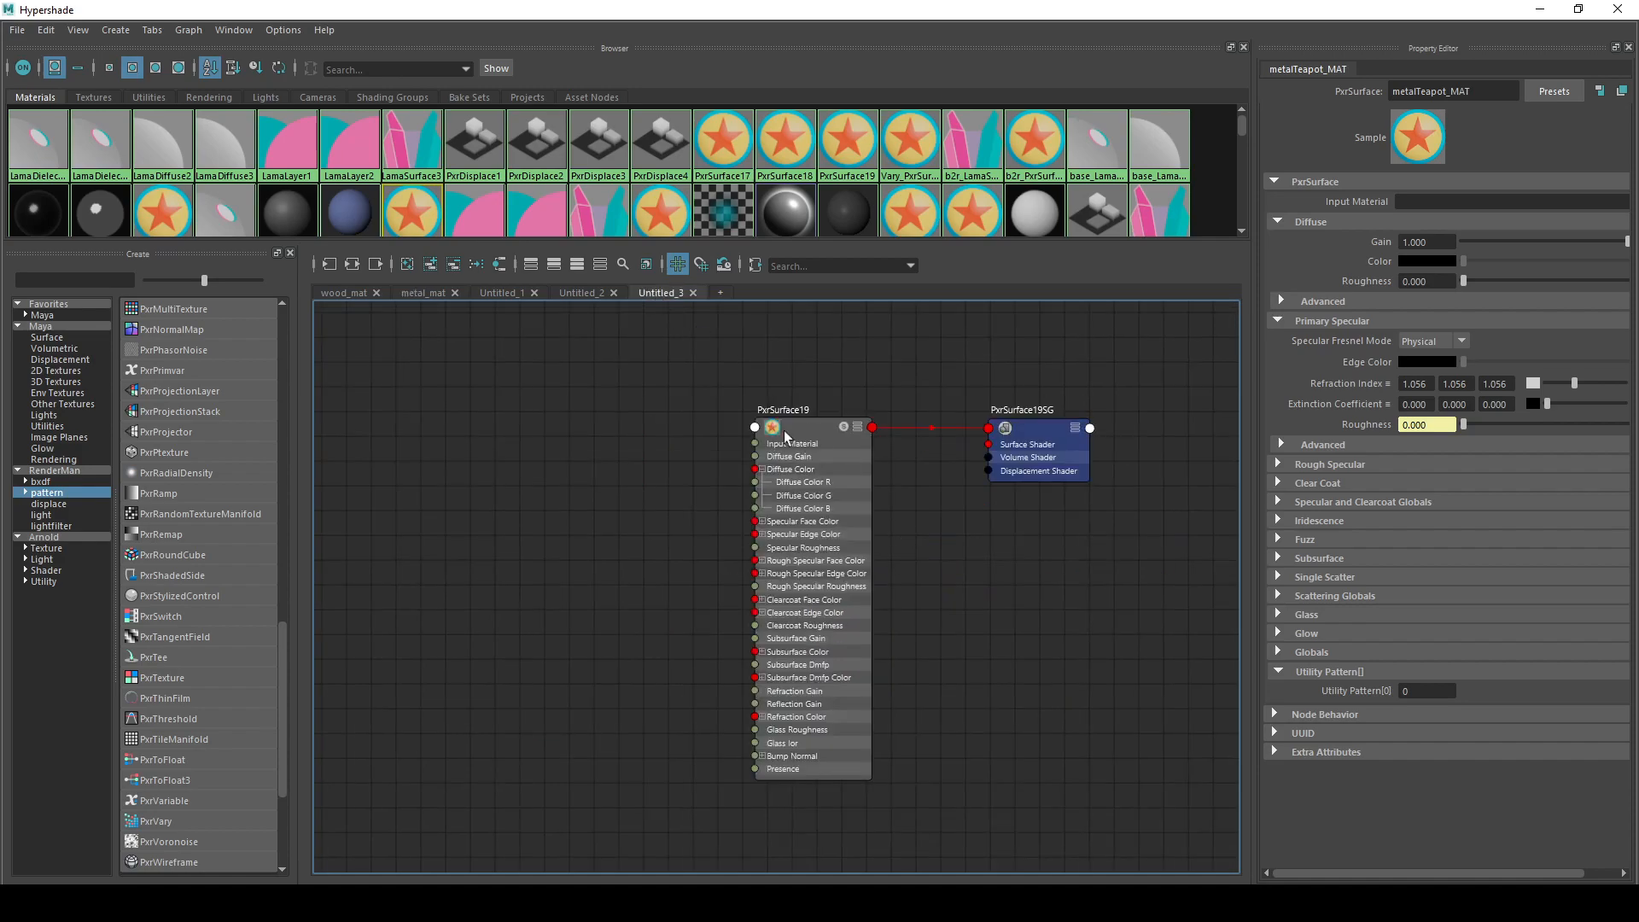
middle_click_drag(647, 516, 577, 536, "alt")
scroll(670, 524, "up", 4)
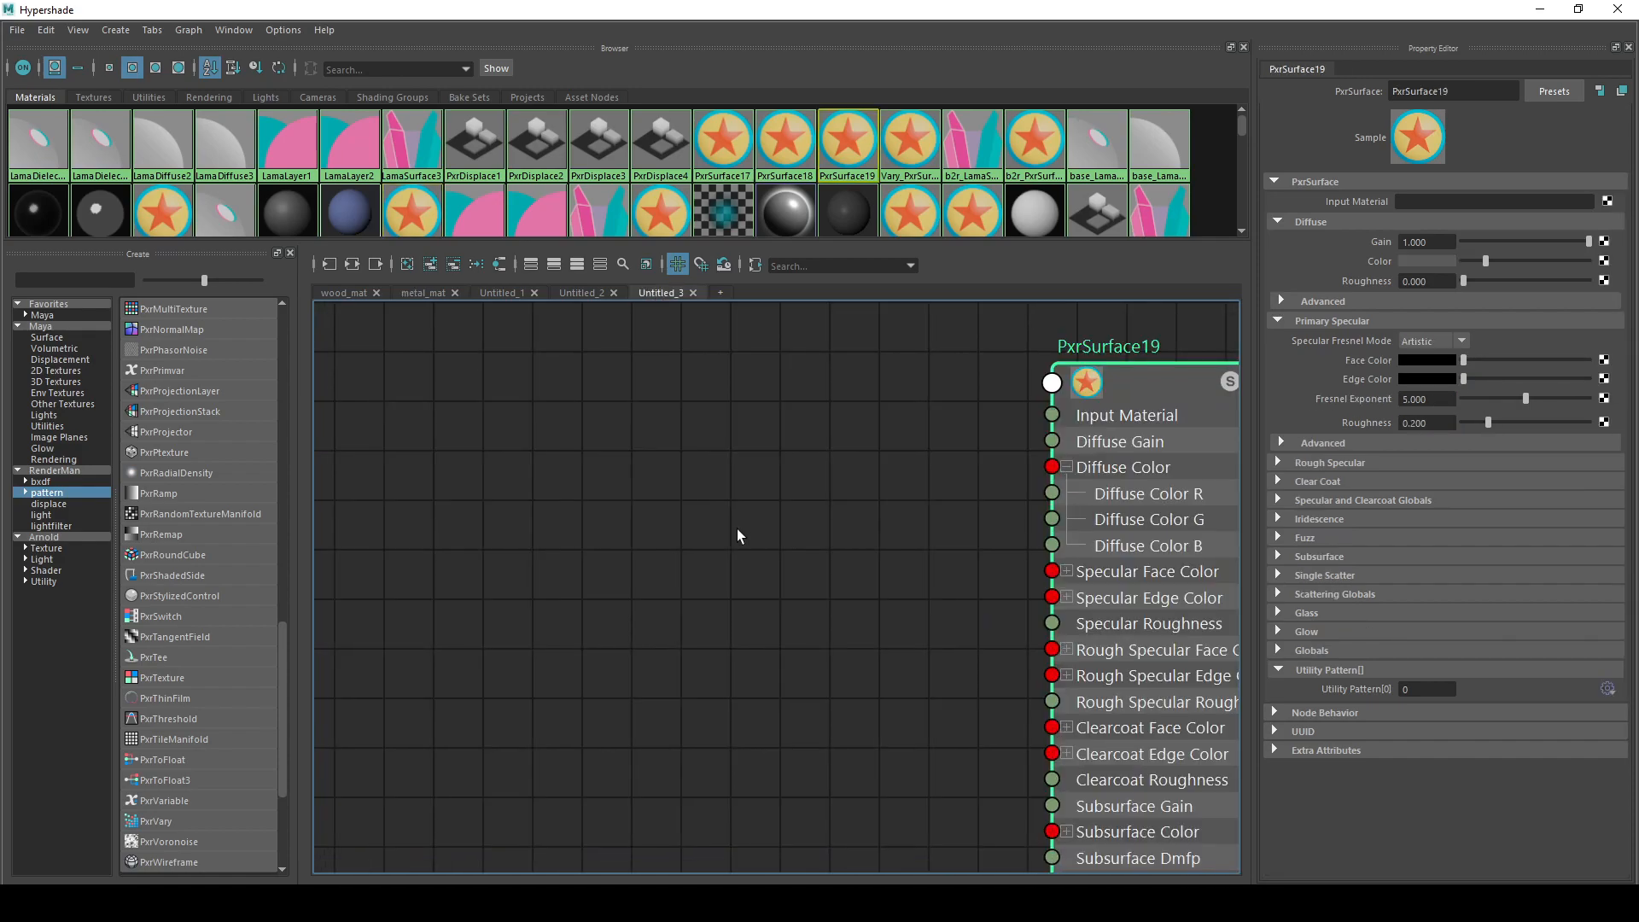
middle_click_drag(736, 530, 369, 493, "alt")
scroll(508, 528, "down", 2)
middle_click_drag(483, 596, 619, 558, "alt")
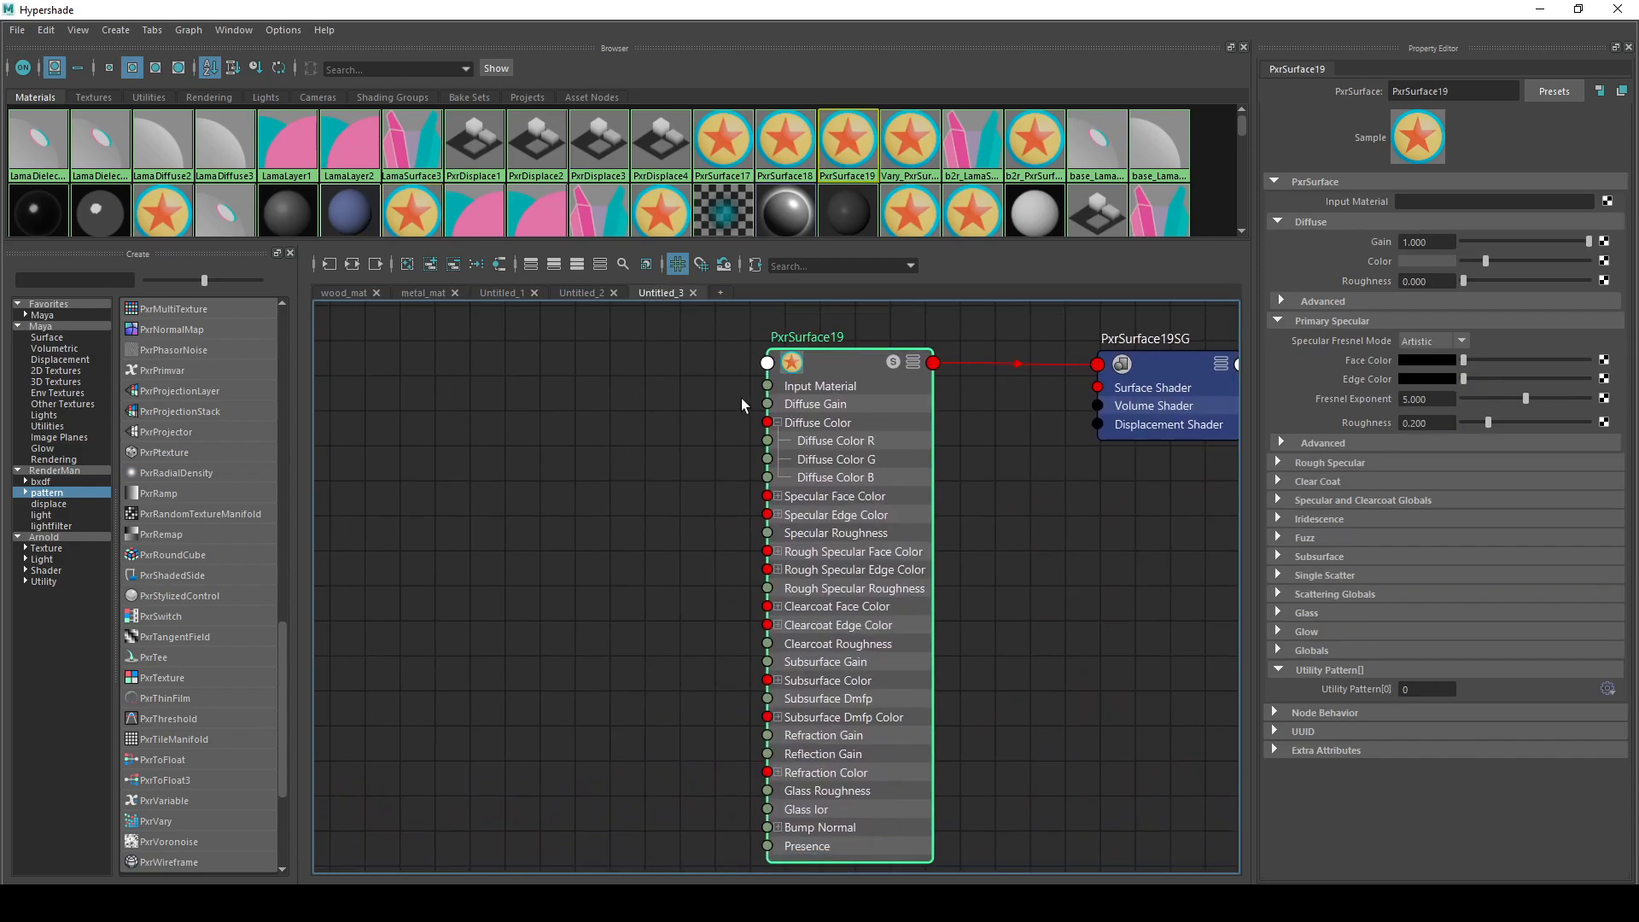
left_click(613, 721)
middle_click_drag(417, 387, 702, 486, "alt")
key("Tab")
type("pxr")
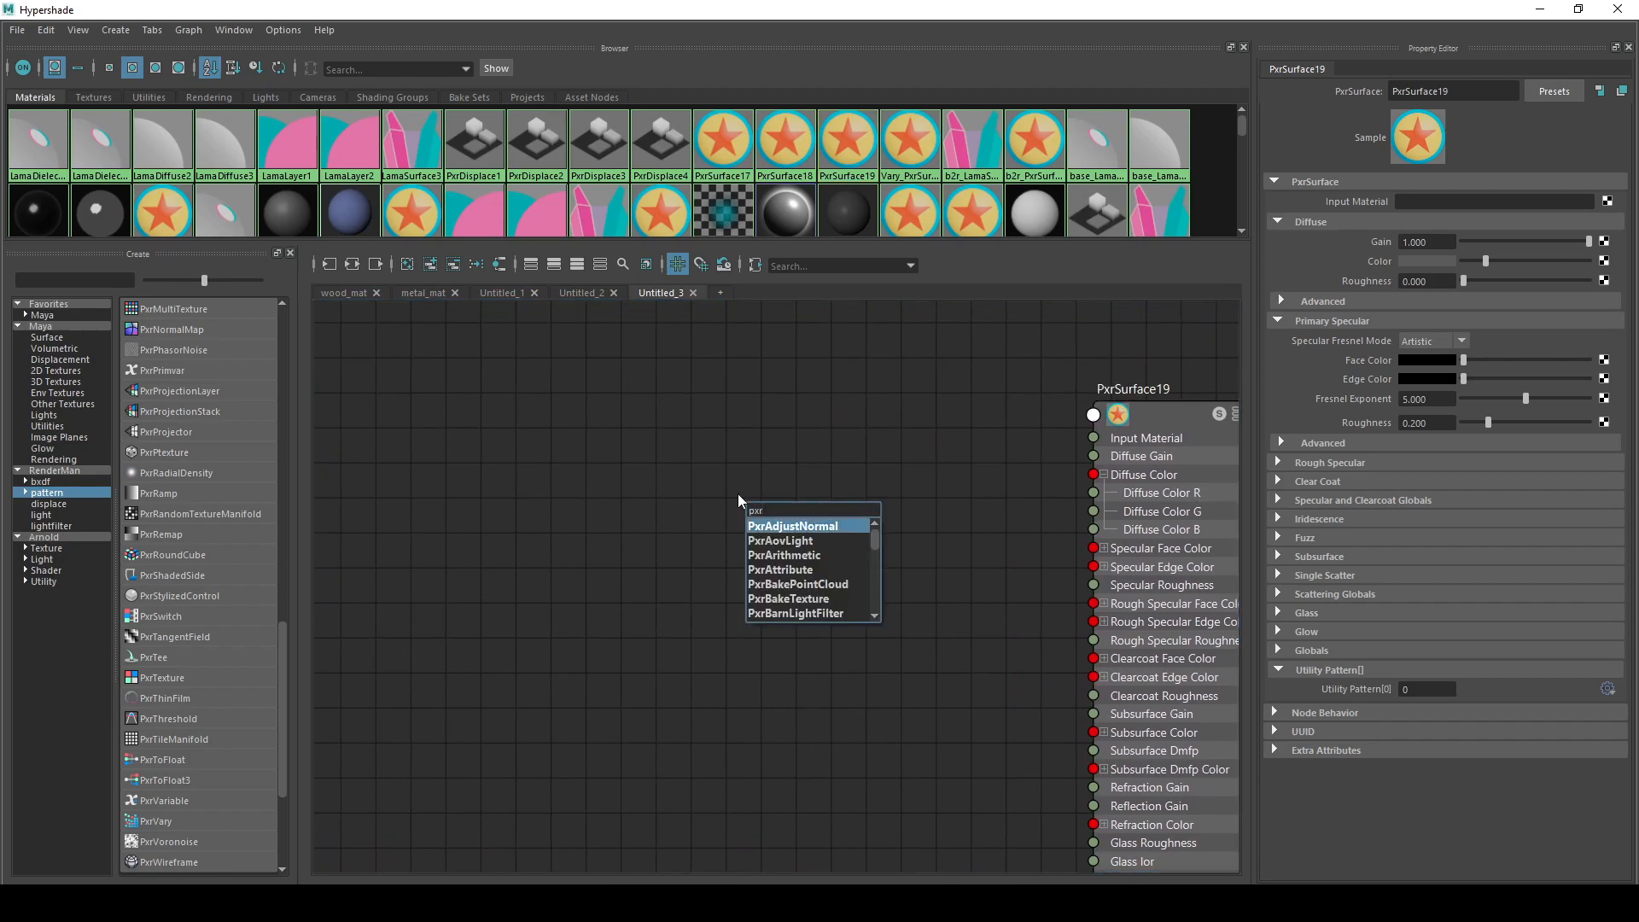
type("tex")
key("Return")
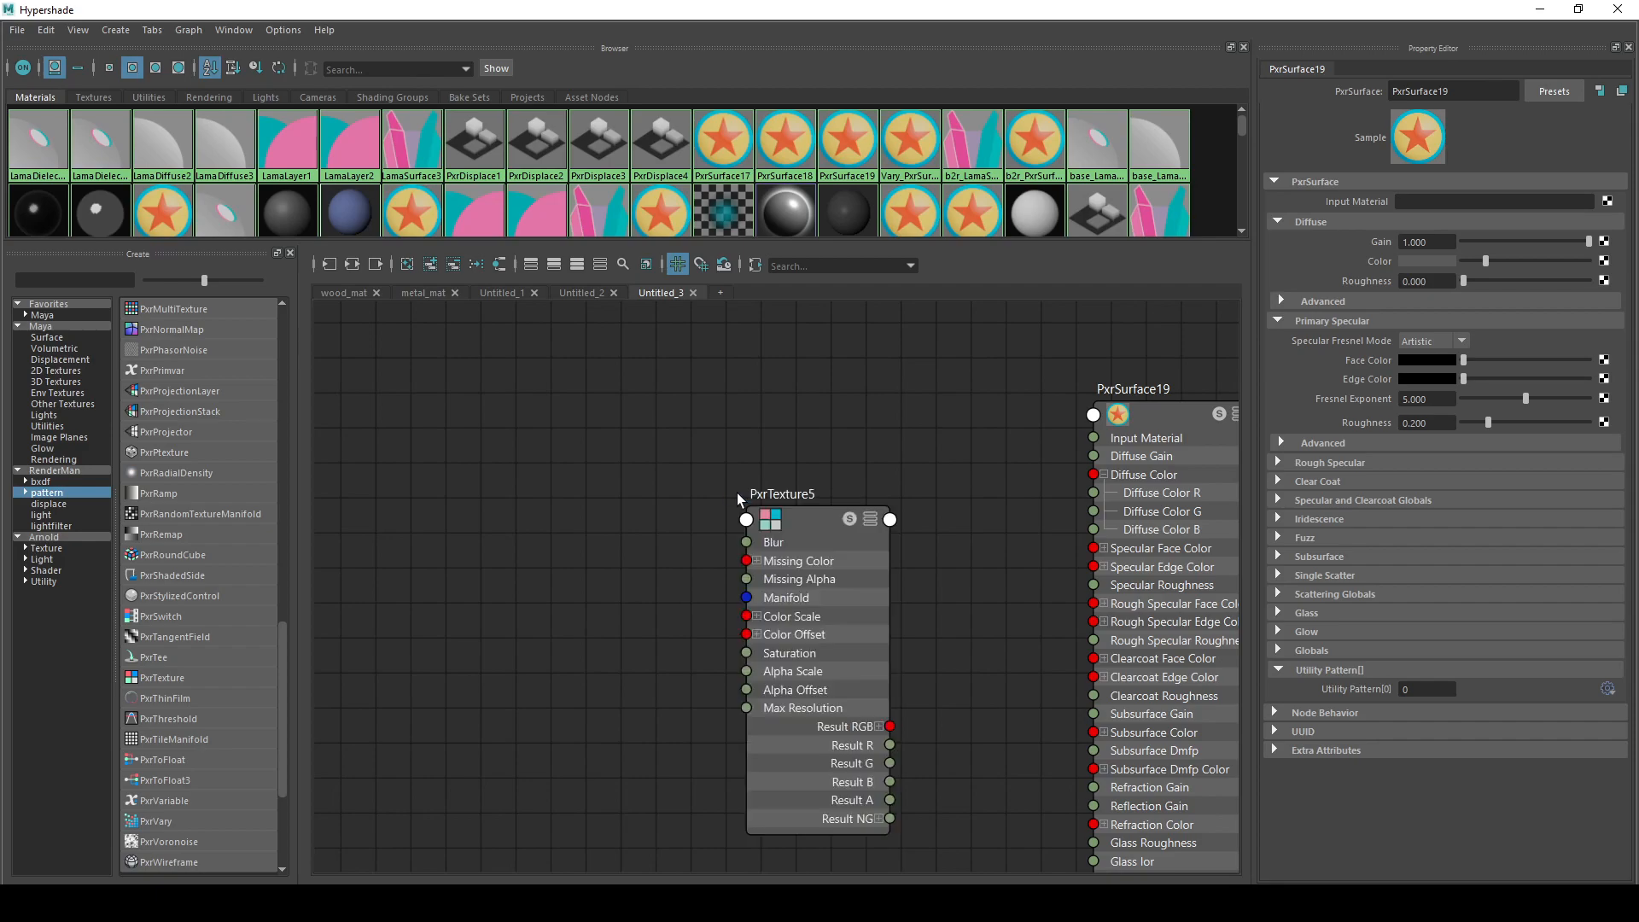
- Move PxrTexture5 up and further left, leaving a wide gap before PxrSurface19
left_click_drag(816, 452, 849, 450)
middle_click_drag(953, 645, 712, 611, "alt")
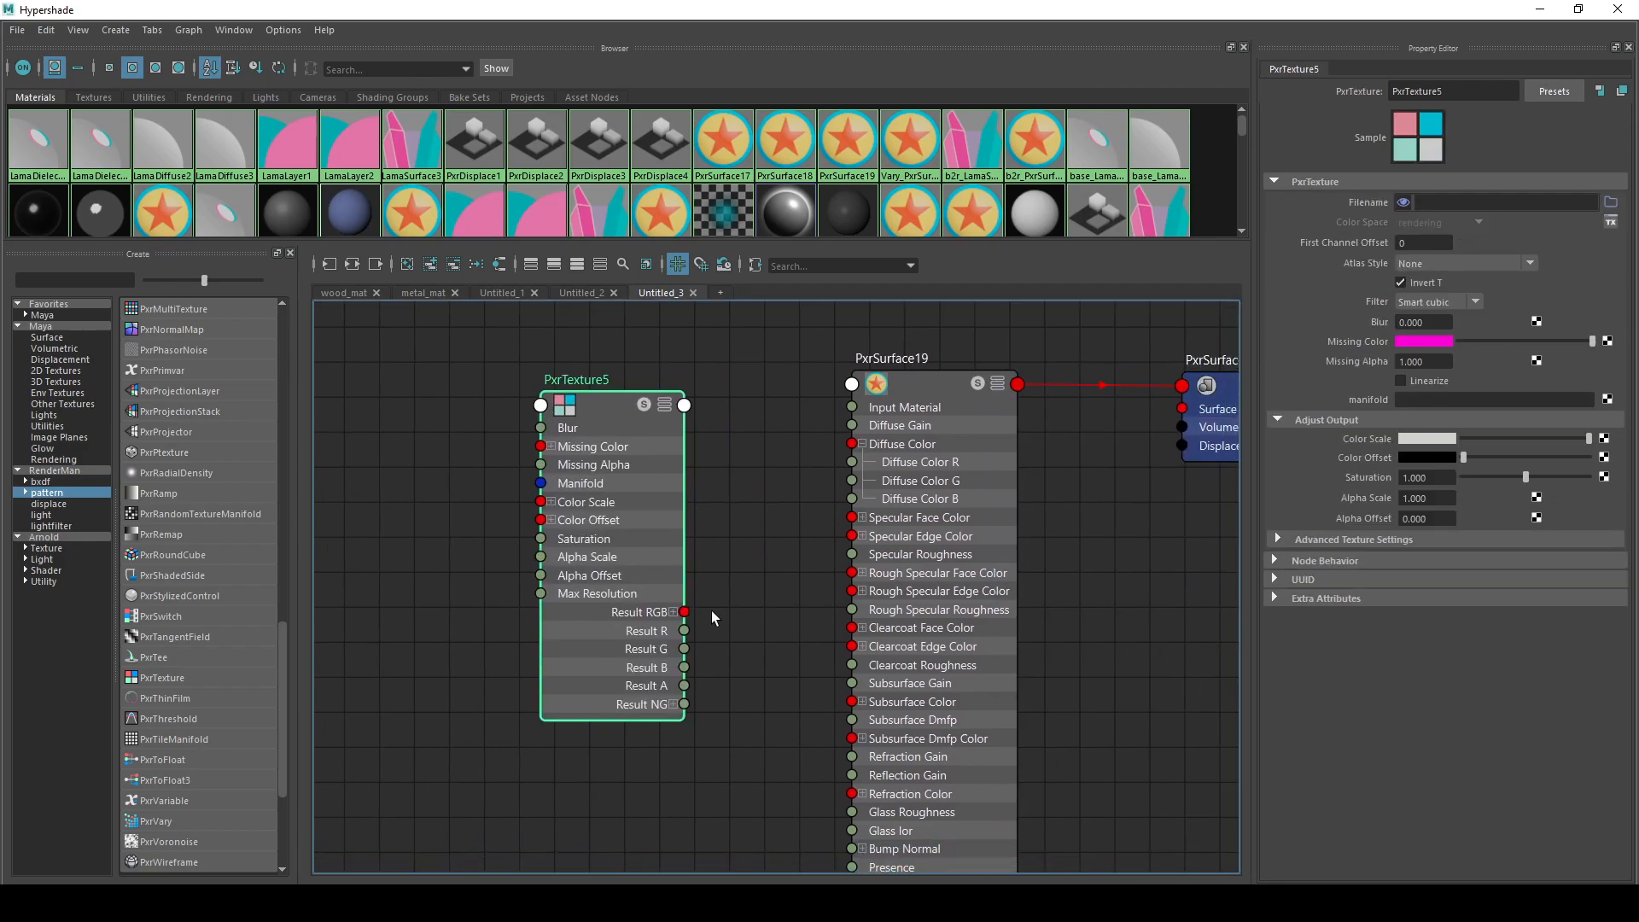
middle_click_drag(417, 703, 559, 711, "alt")
left_click_drag(751, 418, 673, 396)
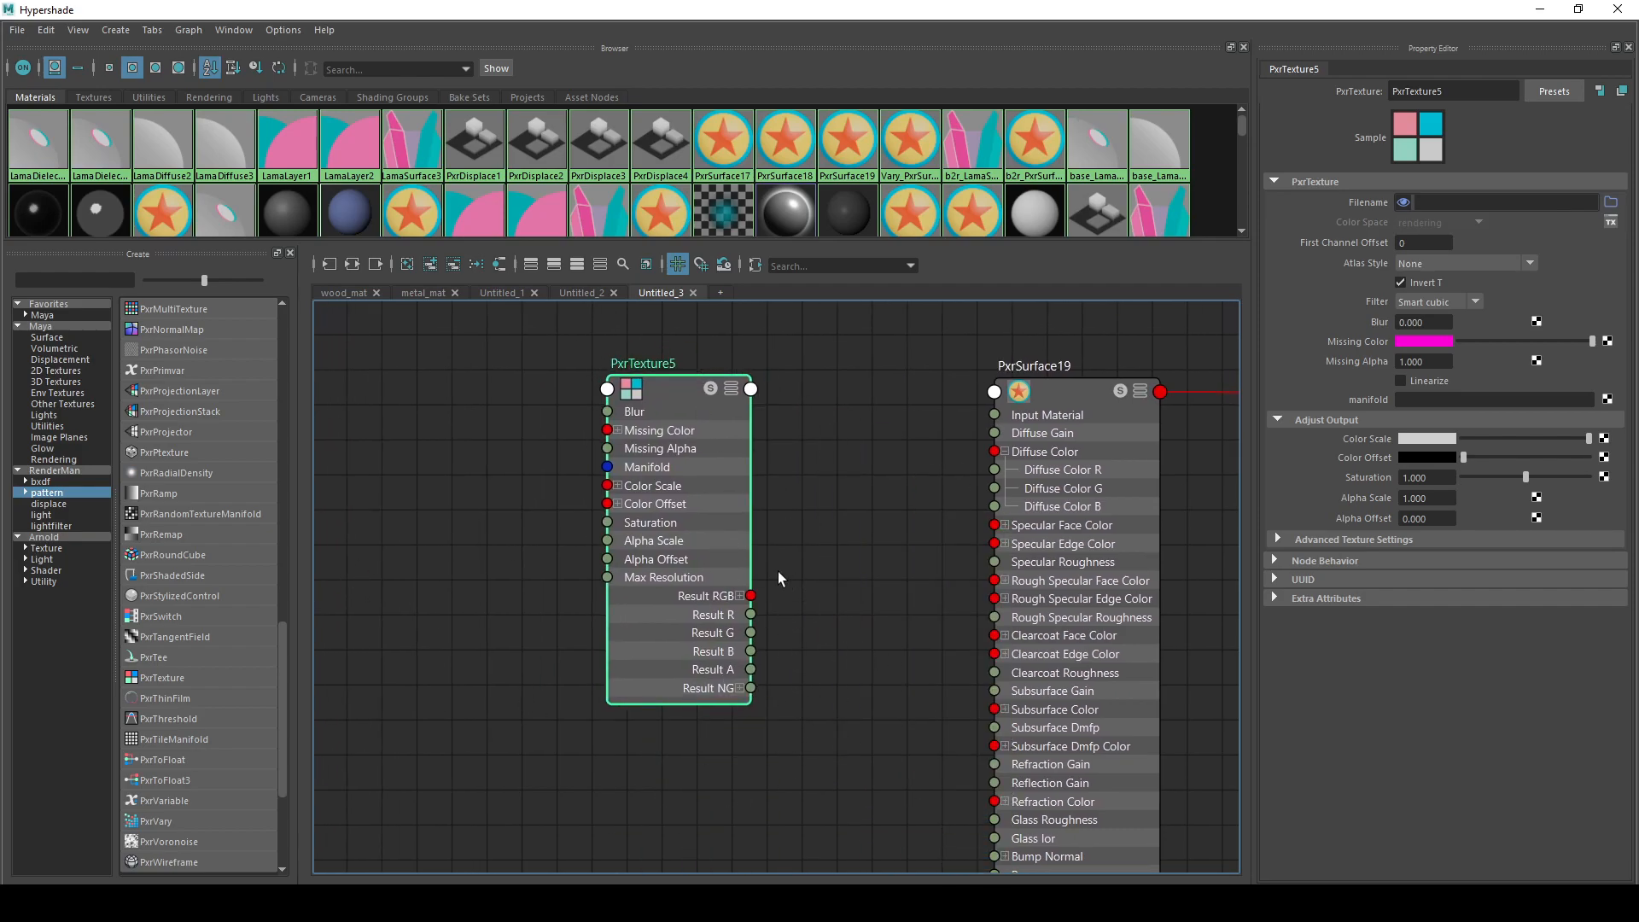
left_click_drag(752, 596, 828, 585)
left_click_drag(679, 408, 608, 365)
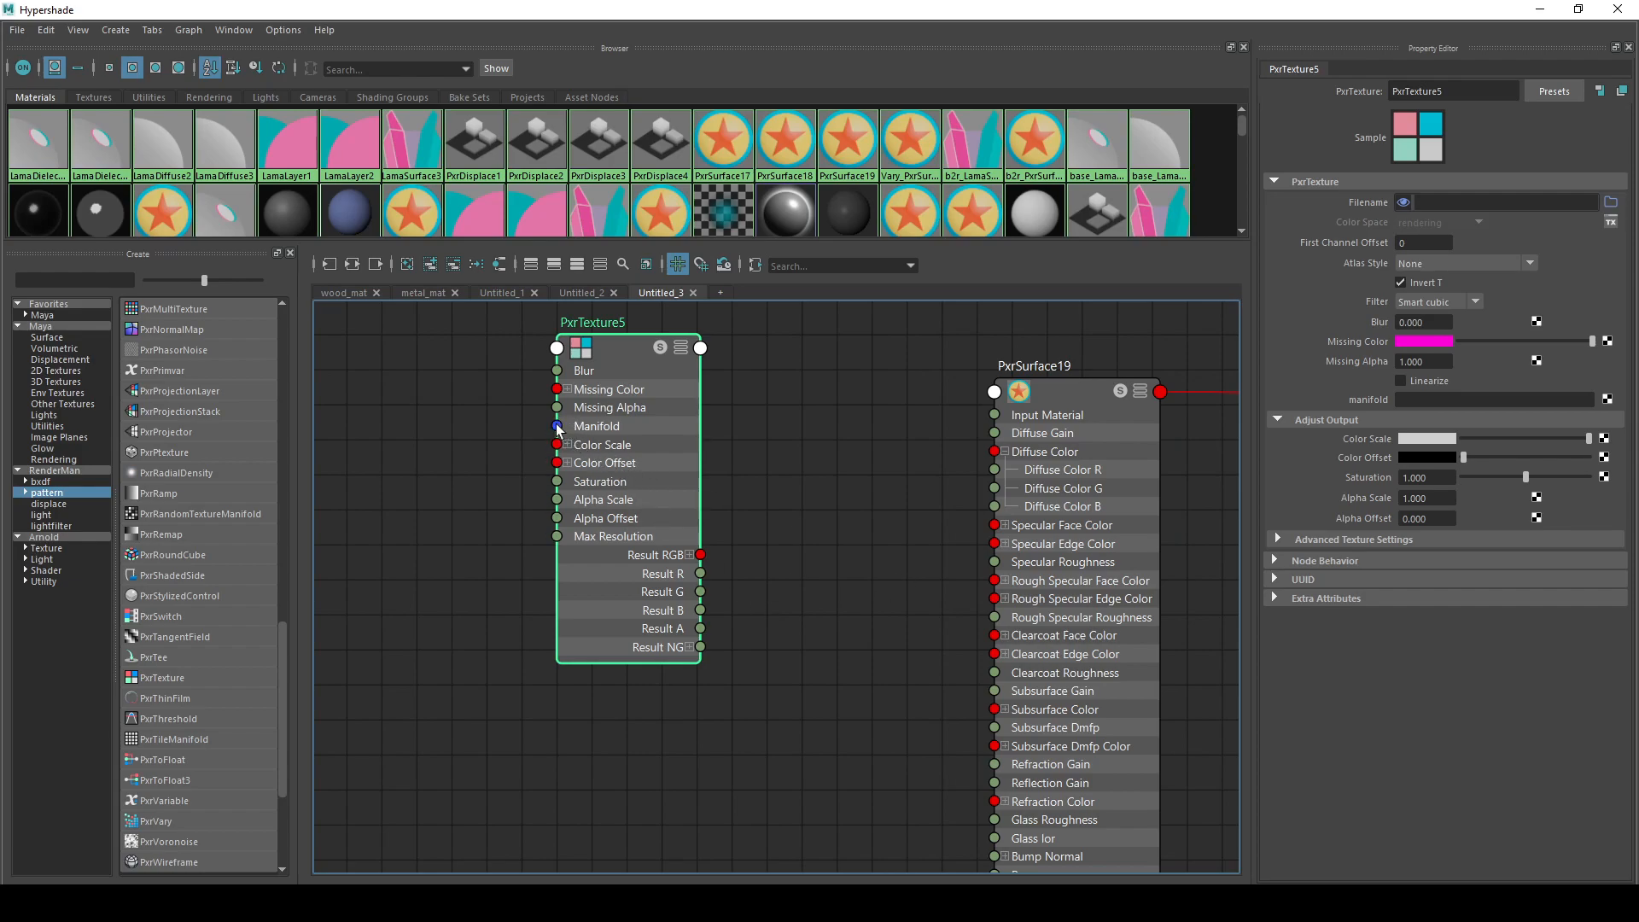
- Expand and collapse PxrTexture5's Result RGB output, and pull trial wires from Result R without connecting them
left_click(689, 556)
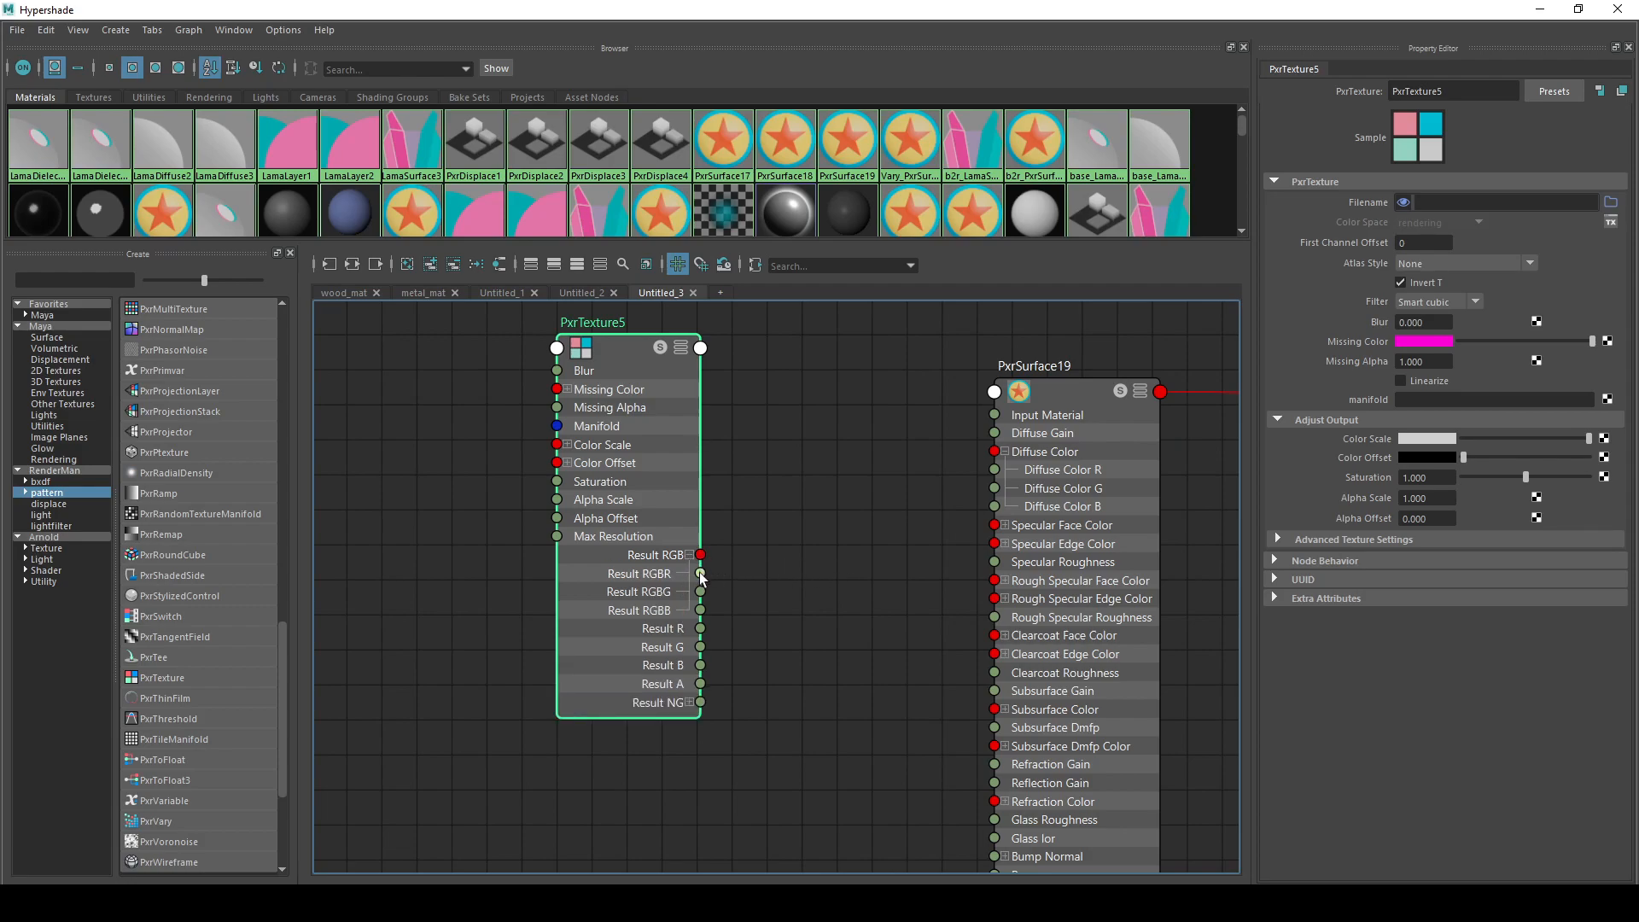
left_click_drag(691, 555, 763, 531)
left_click(689, 555)
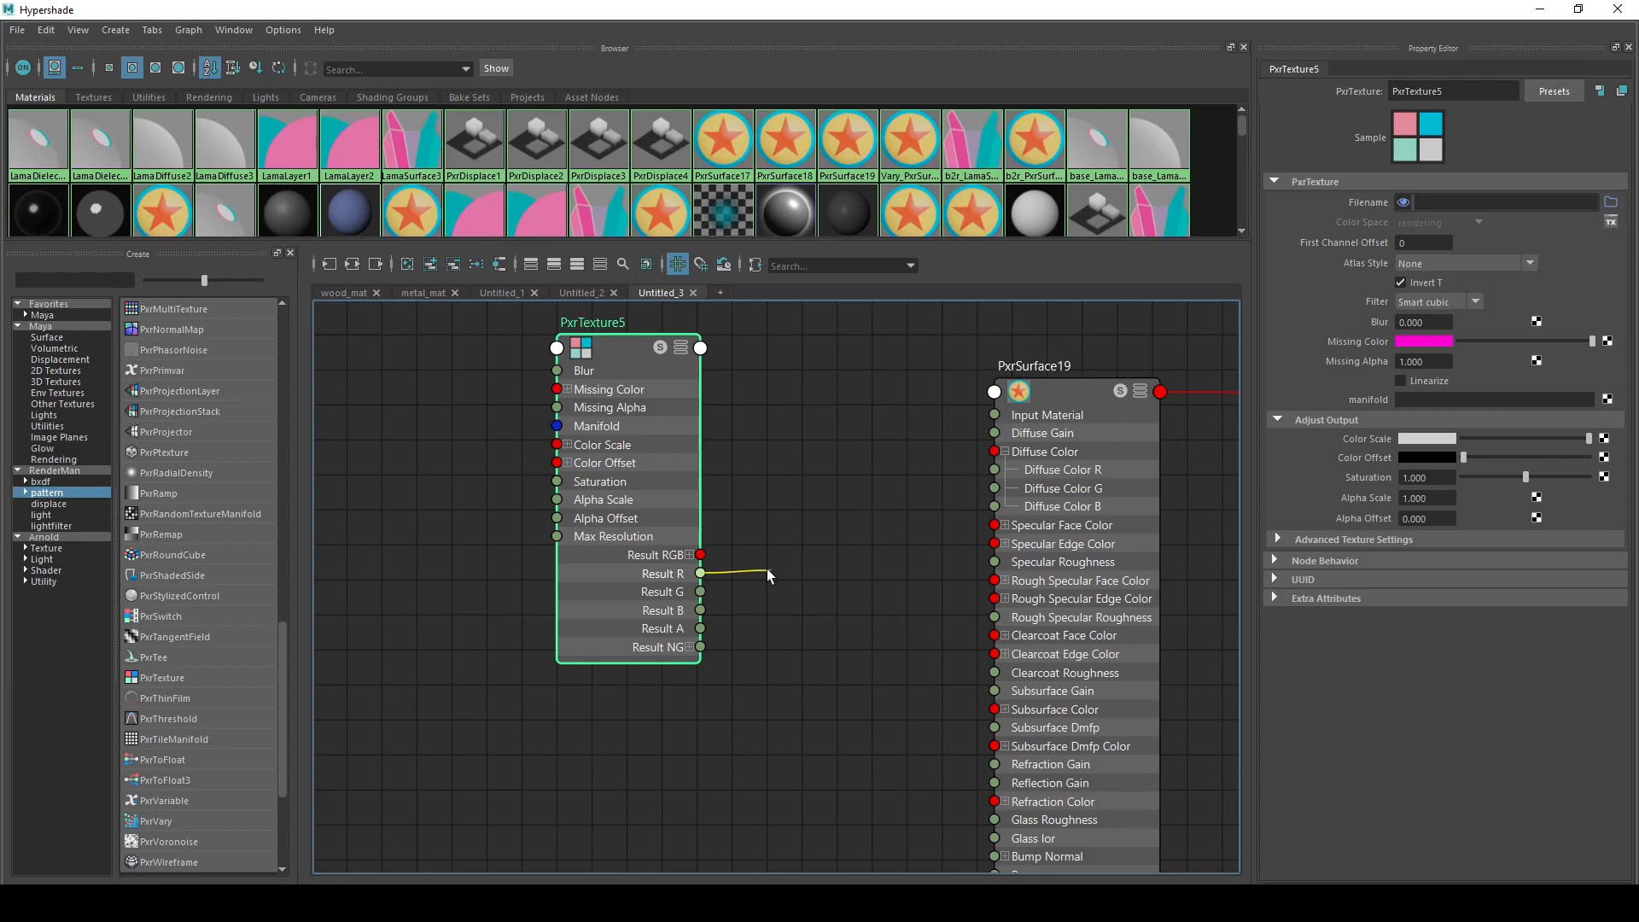
left_click_drag(752, 597, 680, 584)
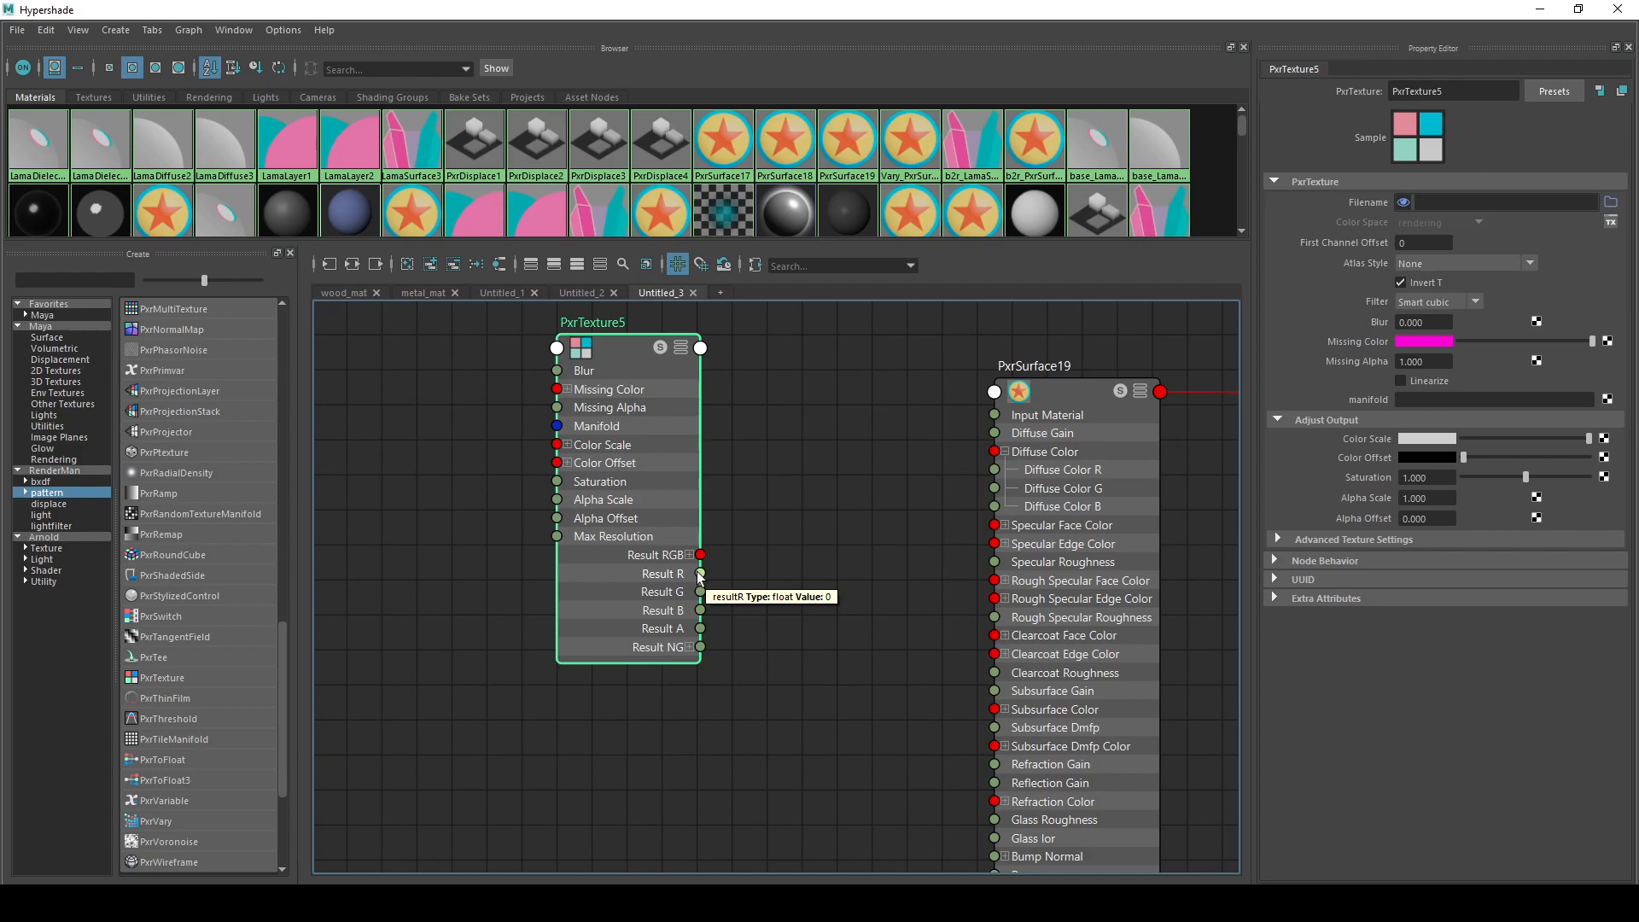
left_click_drag(701, 574, 801, 620)
left_click(689, 555)
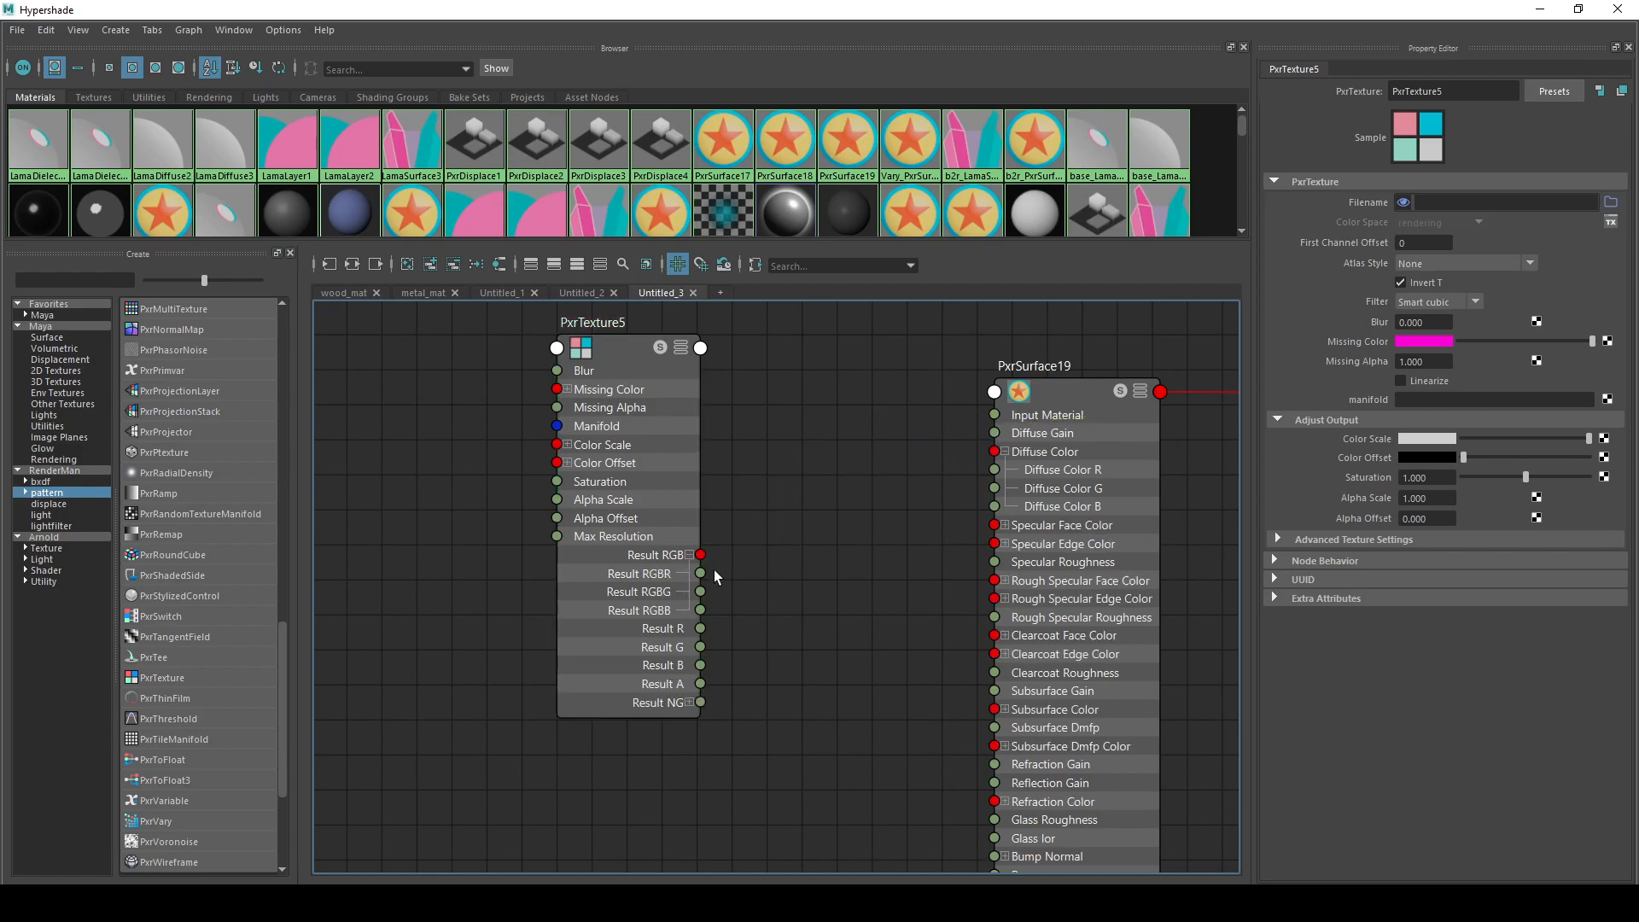
- Pull trial wires from the expanded Result RGBR and Result RGBG outputs into empty graph space
left_click_drag(701, 573, 817, 574)
left_click_drag(700, 592, 795, 588)
left_click_drag(700, 573, 852, 560)
left_click_drag(700, 573, 819, 584)
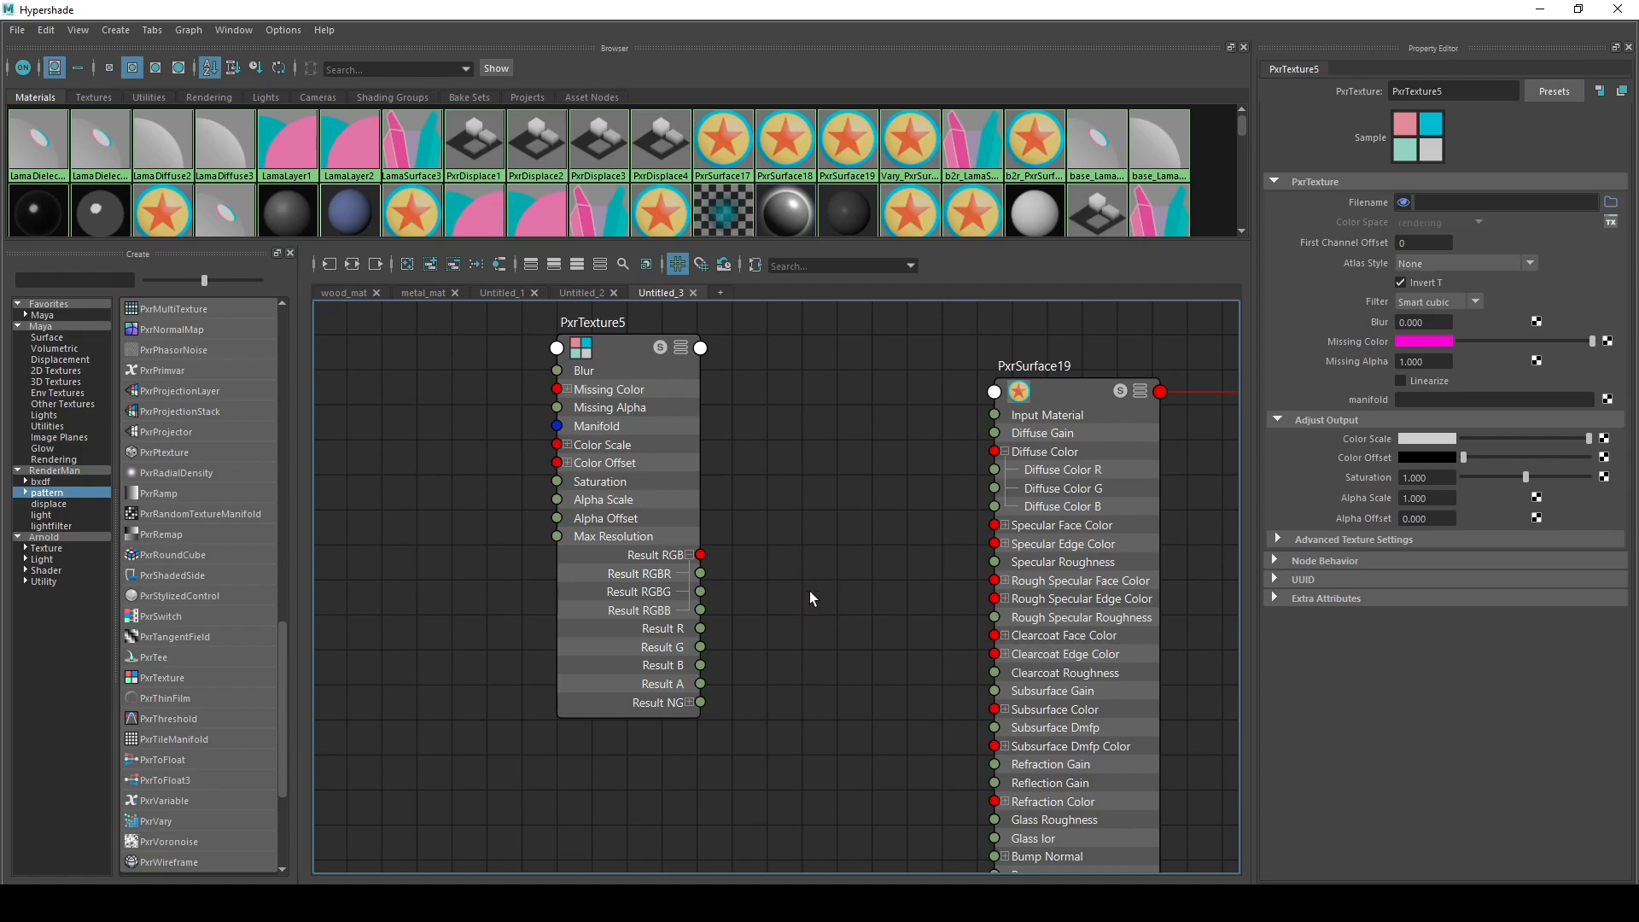
- Toggle Result RGB's sub-channels closed and open, and pull trial wires from the main Result RGB output
left_click(689, 555)
left_click_drag(700, 555, 818, 546)
left_click(689, 555)
left_click(689, 555)
left_click_drag(700, 555, 832, 553)
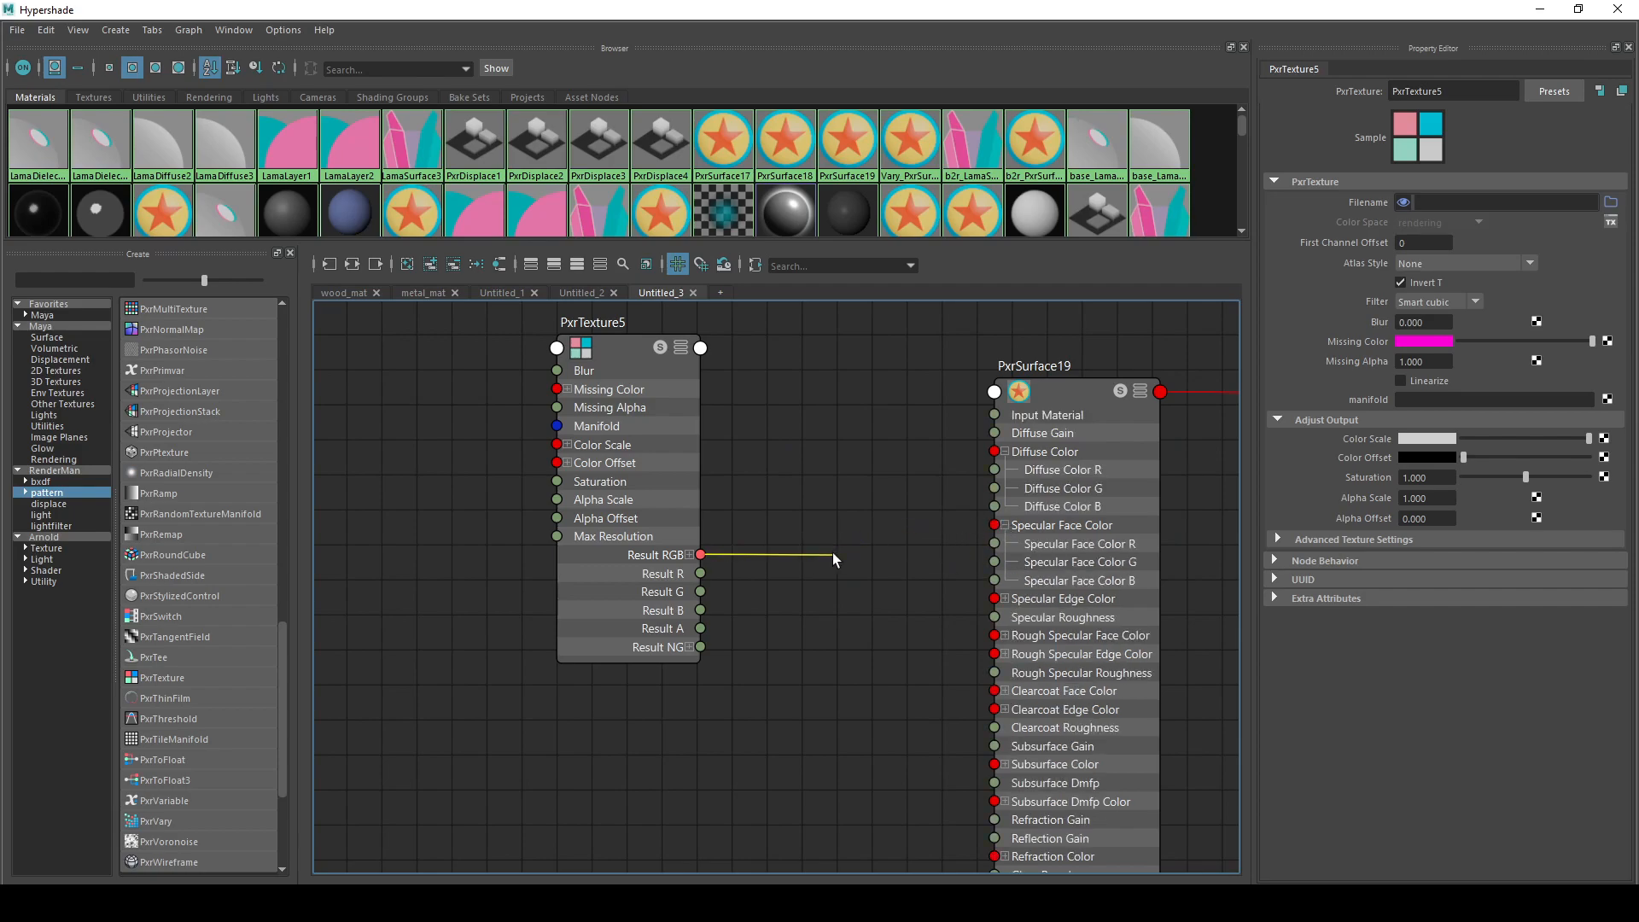
- Collapse Diffuse Color and Specular Face Color on PxrSurface19, pulling a trial wire from Specular Face Color
left_click(1005, 453)
left_click_drag(1001, 469, 951, 487)
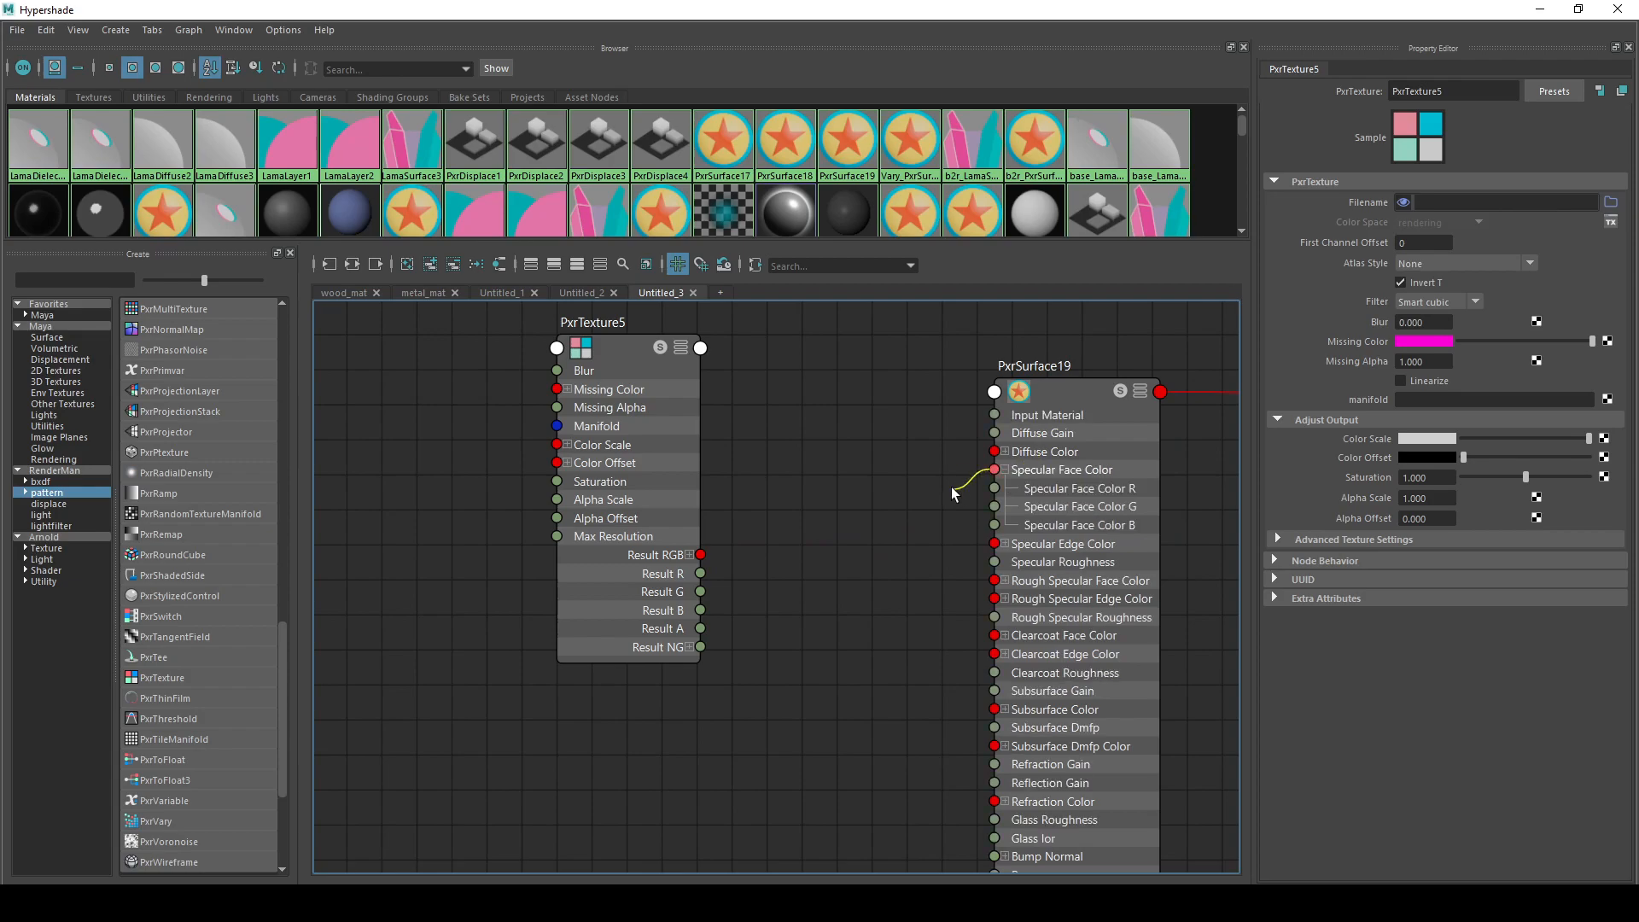
left_click(1006, 469)
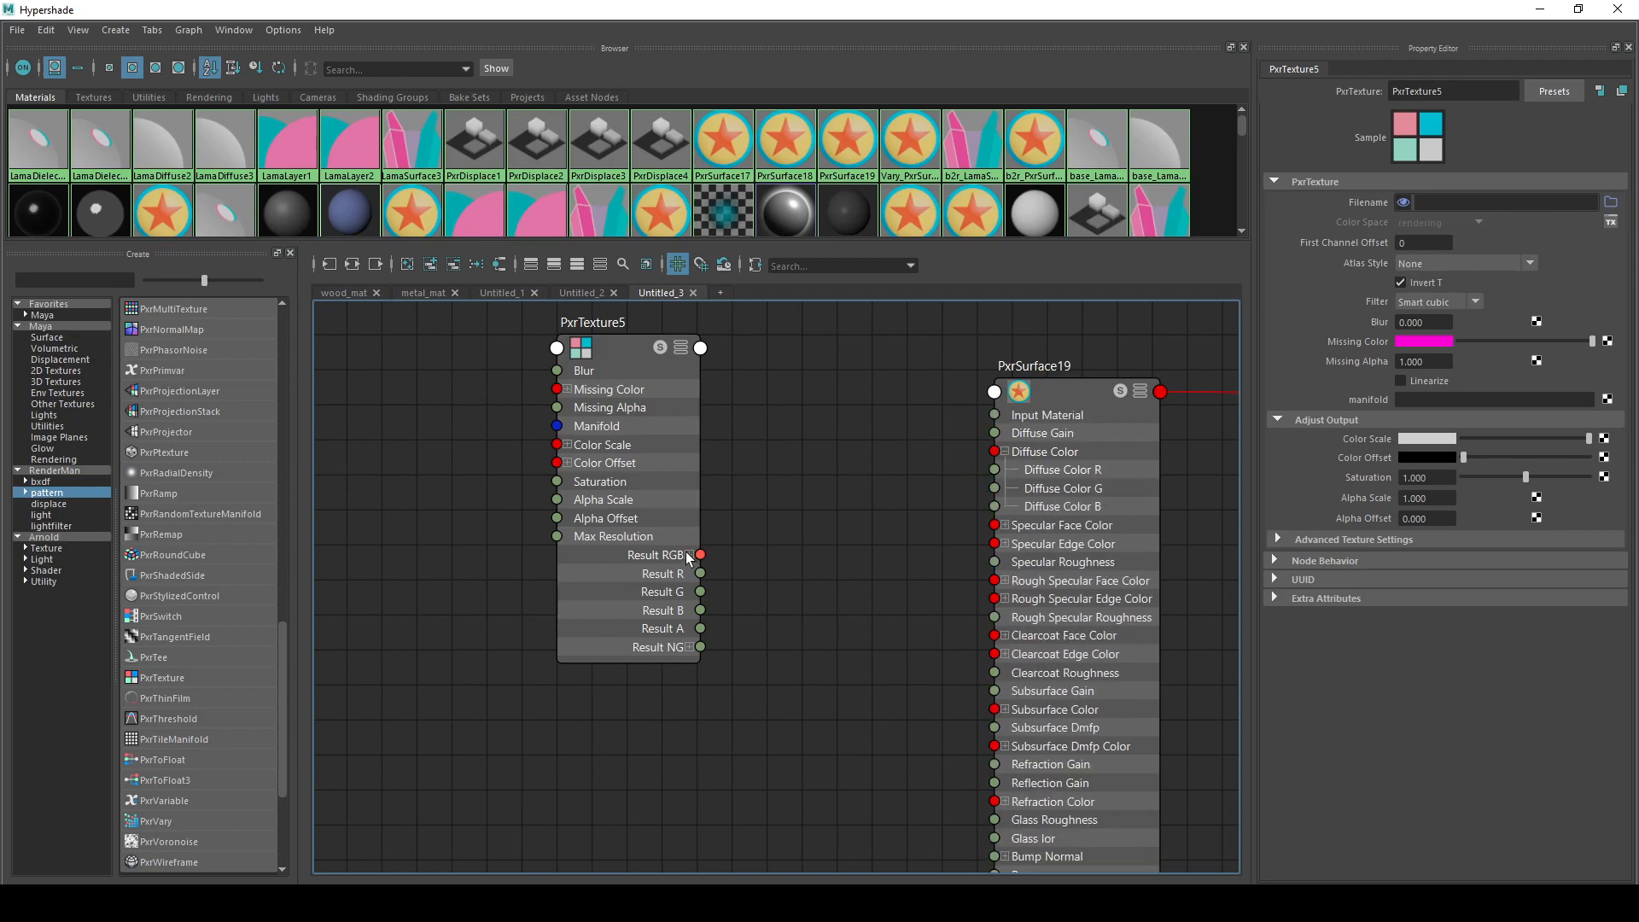
- Connect PxrTexture5's Result RGBR, RGBG and RGBB to PxrSurface19's Diffuse Color R, G and B, and delete those connections
left_click(689, 555)
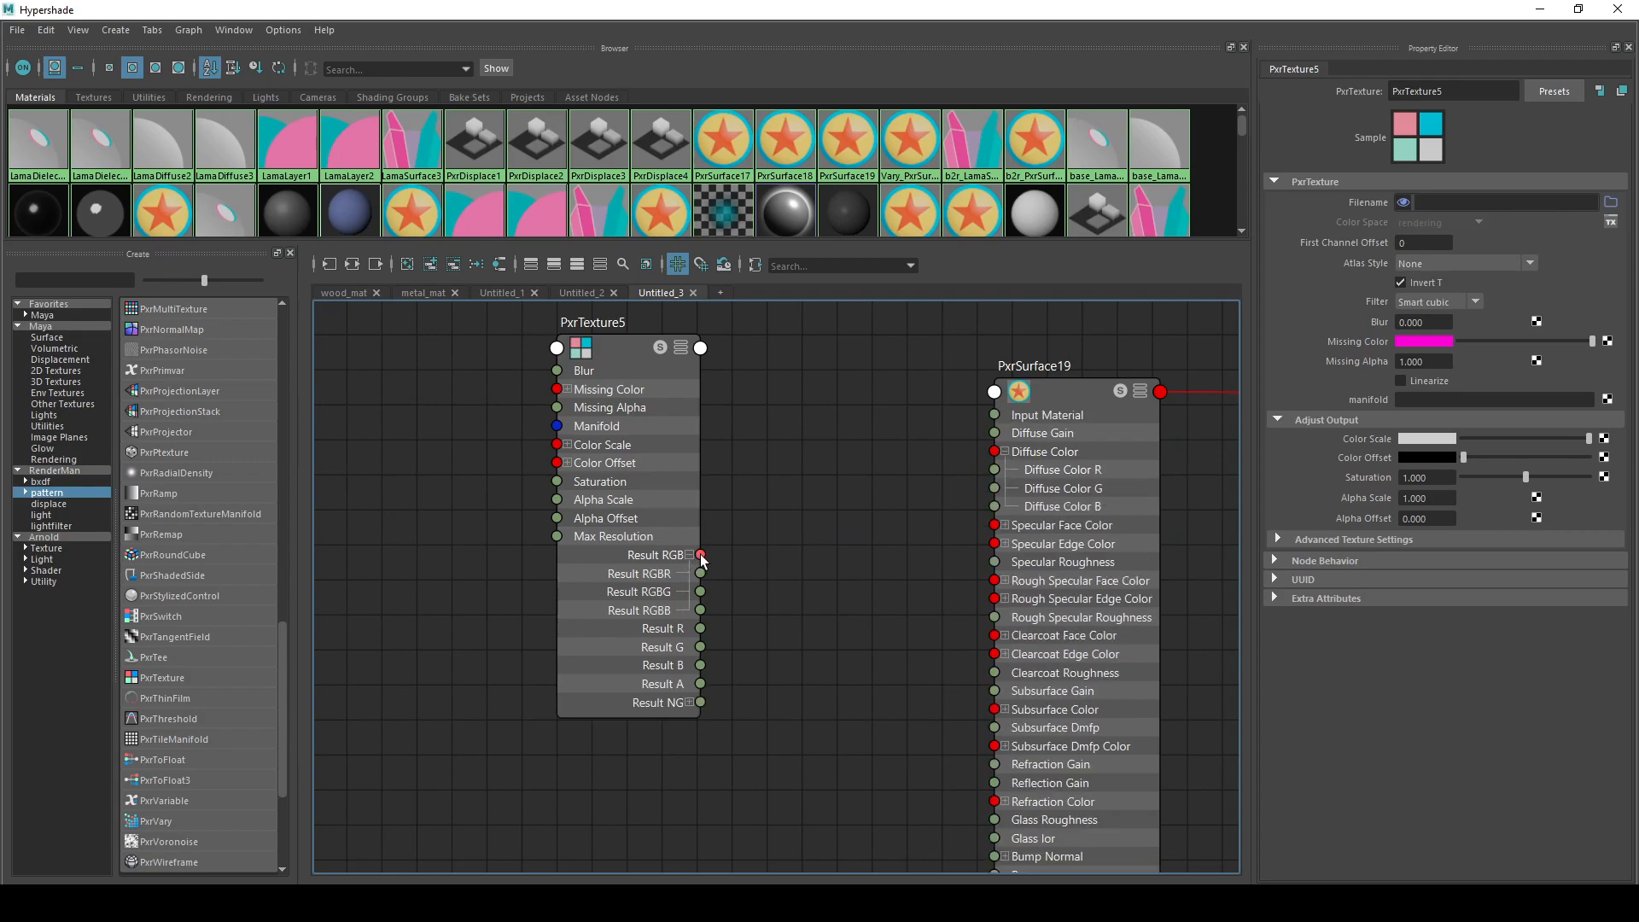
left_click_drag(823, 439, 995, 469)
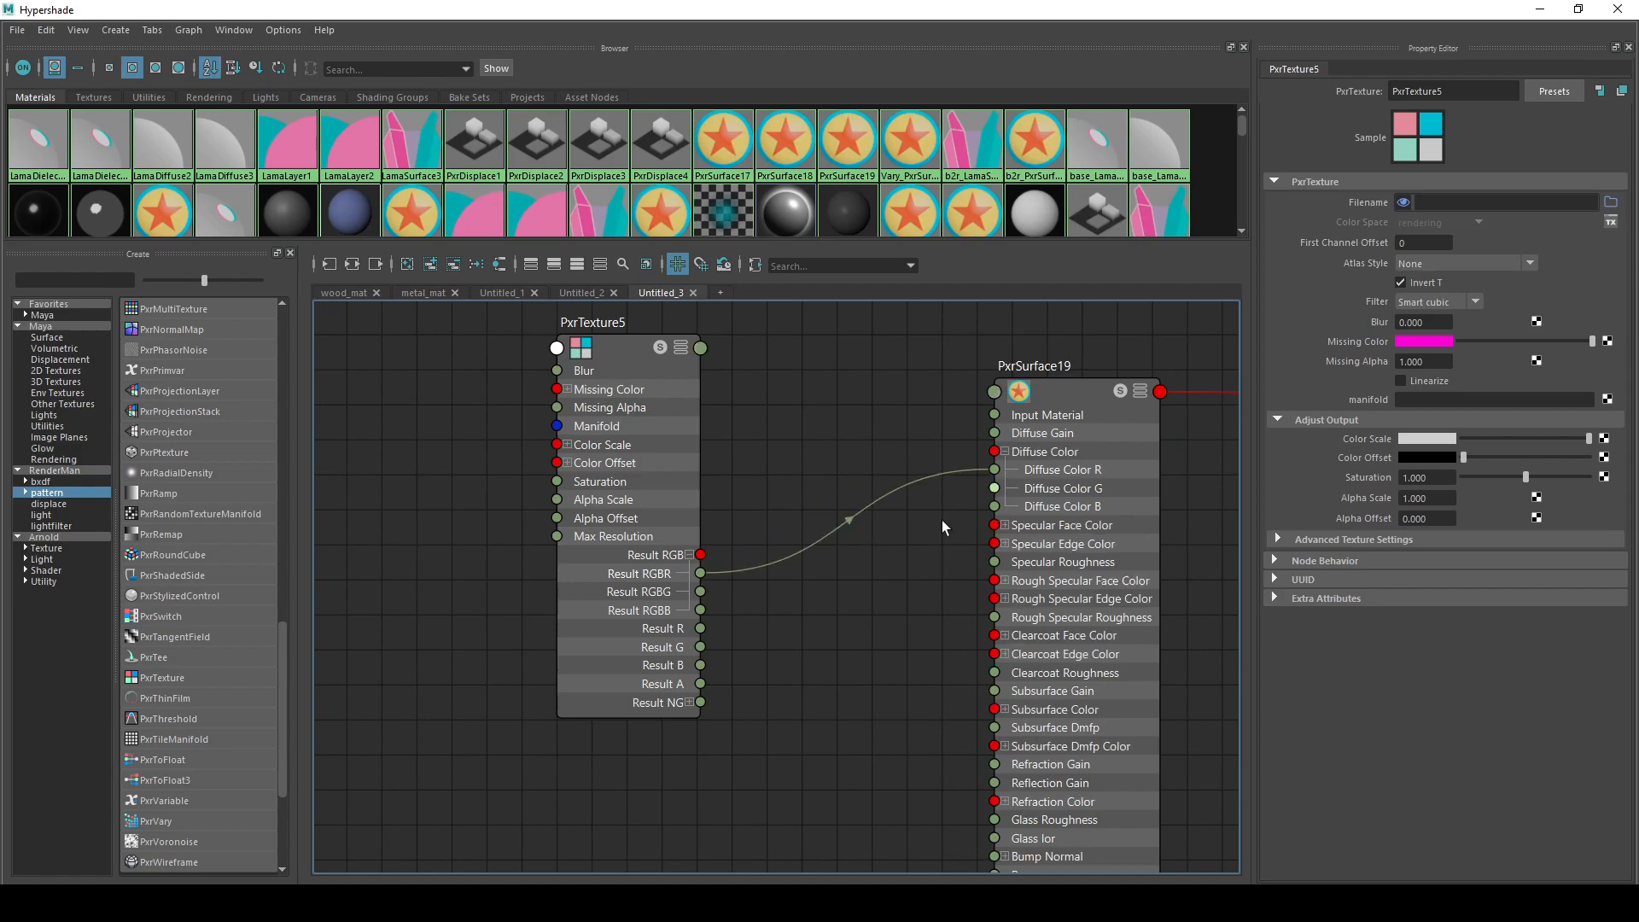
left_click_drag(701, 592, 999, 490)
left_click_drag(702, 611, 996, 507)
left_click_drag(874, 635, 813, 479)
key("Delete")
- Select PxrTexture5 and pull more trial wires from its Result RGBR output without connecting them
left_click_drag(698, 577, 821, 563)
left_click_drag(820, 557, 617, 327)
left_click(608, 354)
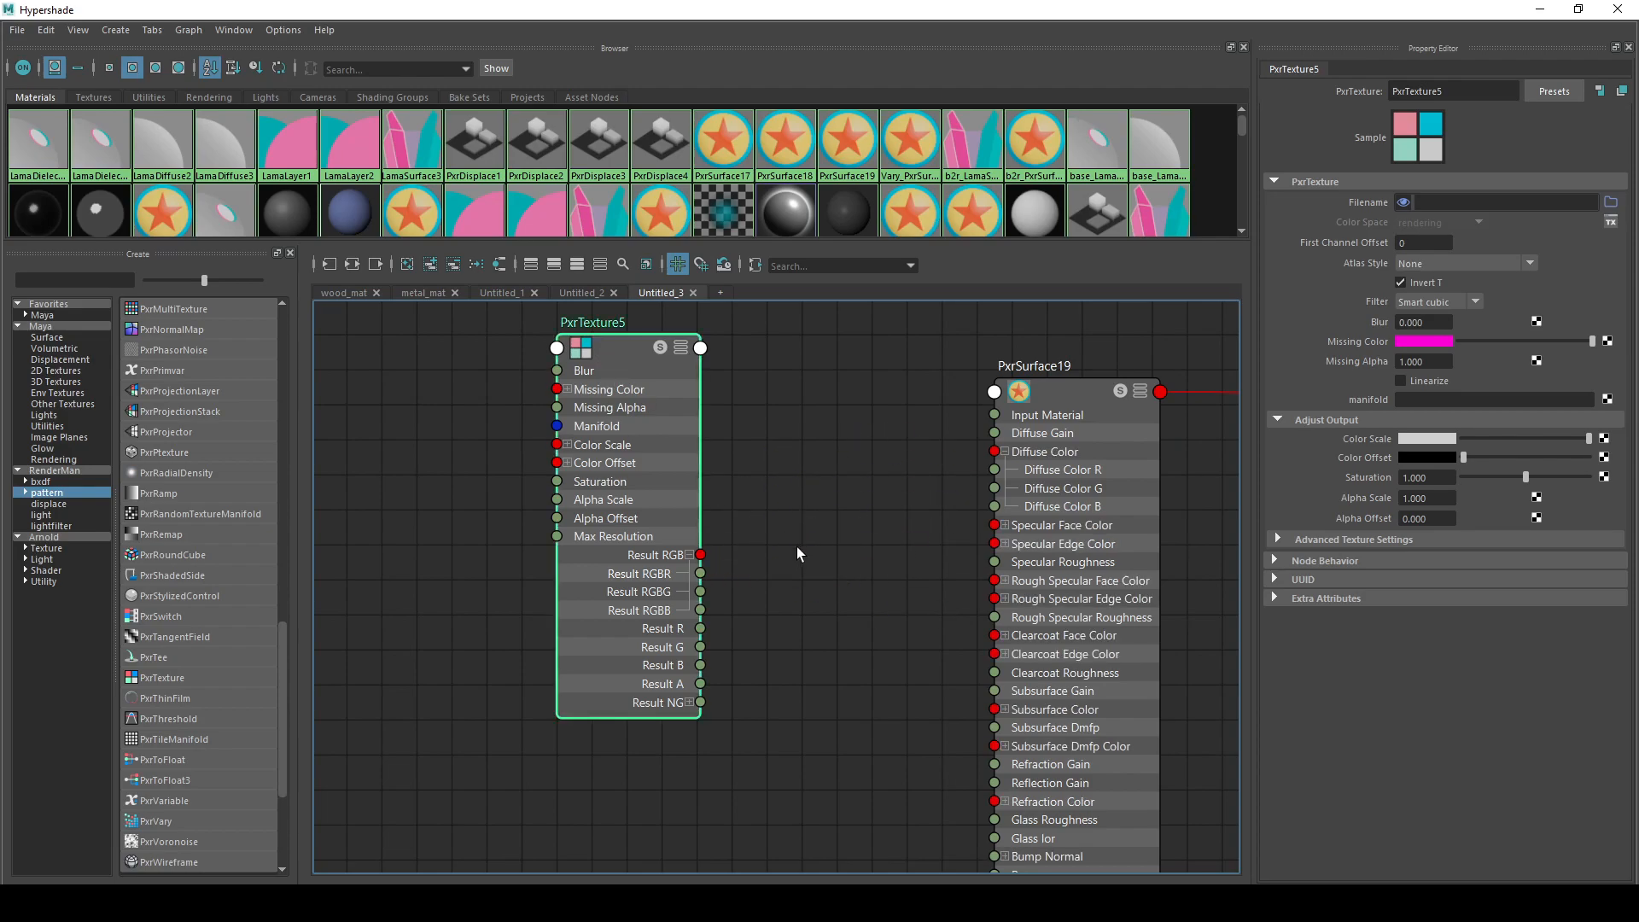
left_click_drag(760, 557, 701, 580)
left_click_drag(824, 533, 809, 577)
left_click_drag(700, 574, 905, 556)
left_click_drag(700, 573, 862, 574)
left_click(752, 666)
middle_click_drag(751, 666, 735, 586)
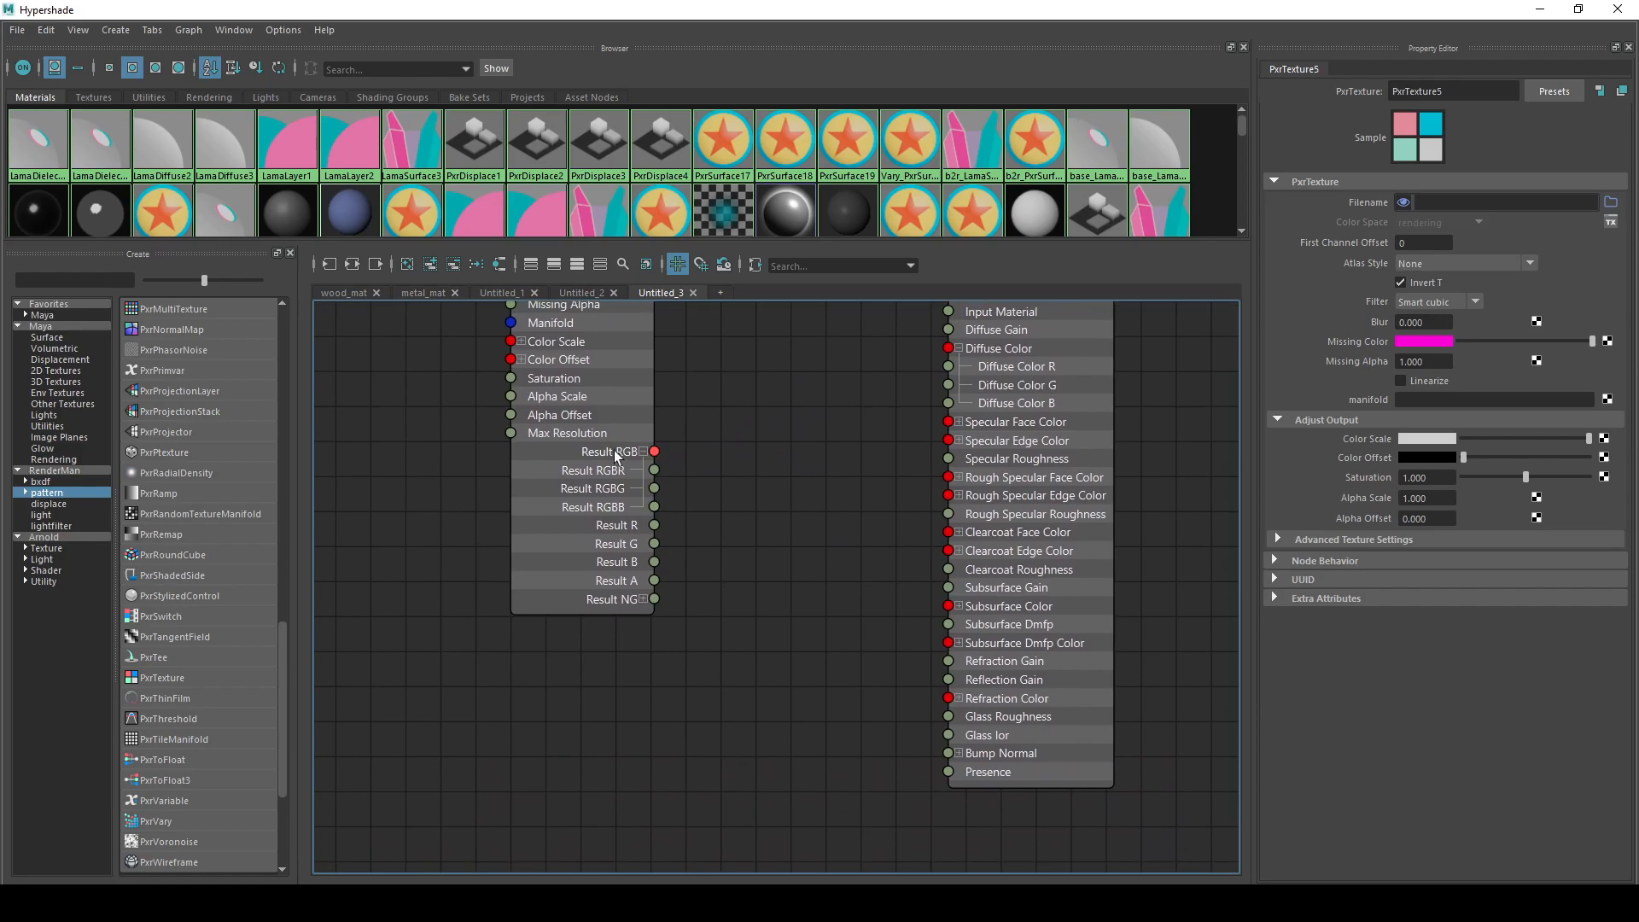
- Expand Result NG into its X, Y and Z channels, and collapse both Result NG and Result RGB
left_click_drag(654, 451, 732, 556)
left_click(643, 599)
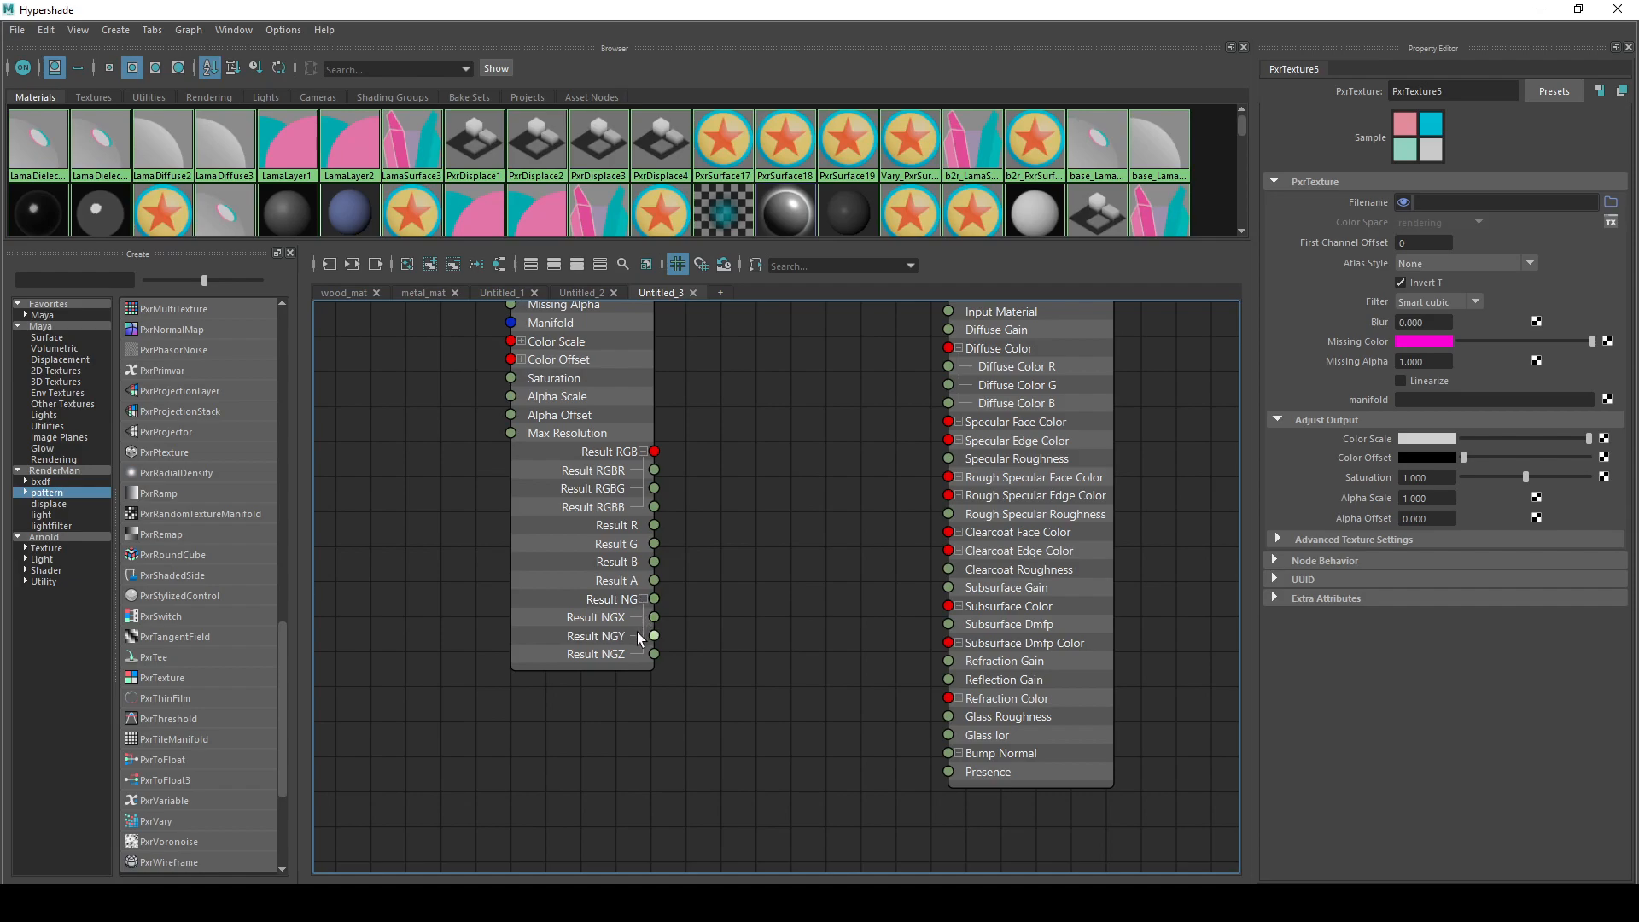
left_click_drag(655, 599, 691, 604)
left_click(643, 599)
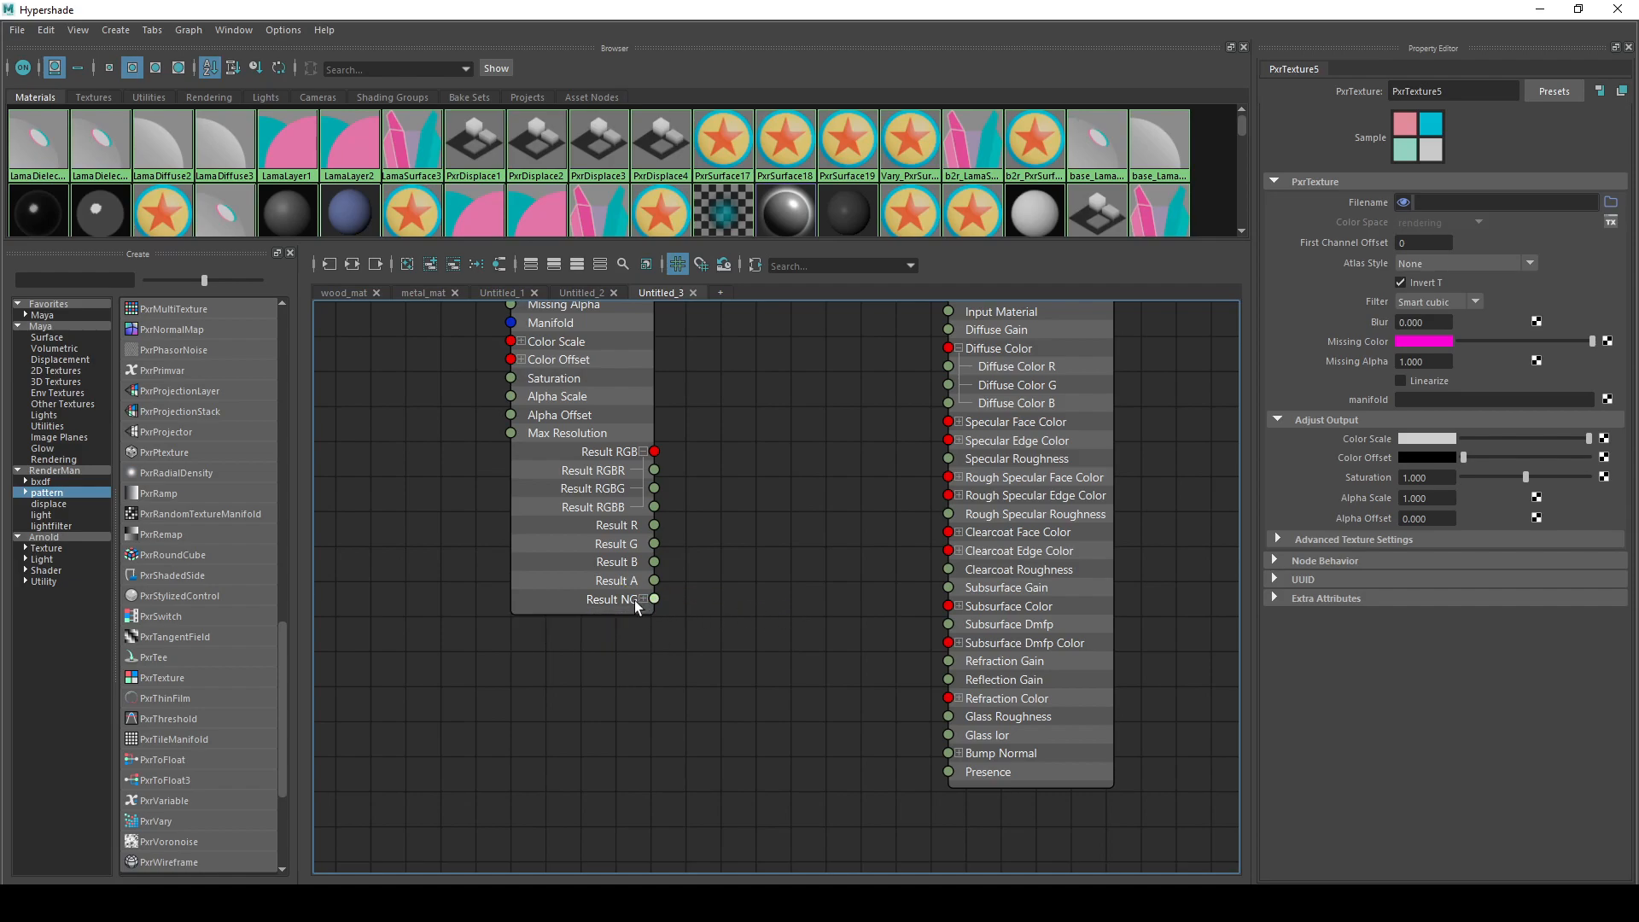
left_click(643, 598)
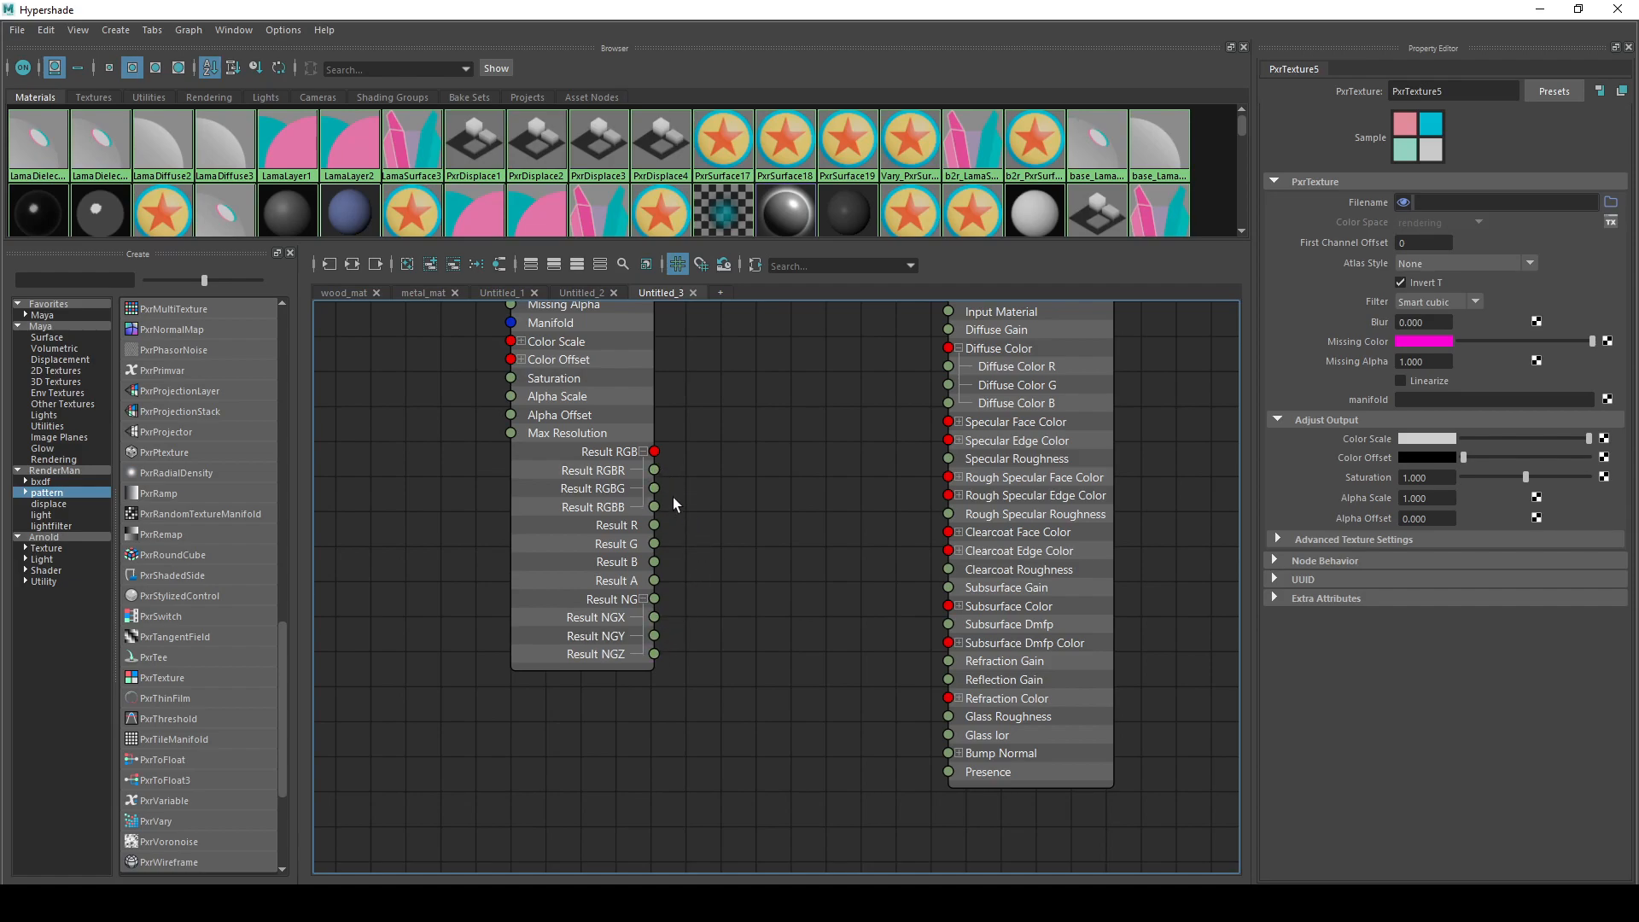
mouse_move(654, 598)
left_mouse_down()
mouse_move(961, 606)
mouse_move(898, 707)
mouse_move(952, 755)
mouse_move(948, 699)
mouse_move(908, 732)
mouse_move(960, 759)
mouse_move(781, 654)
mouse_move(728, 576)
mouse_move(654, 608)
left_mouse_up()
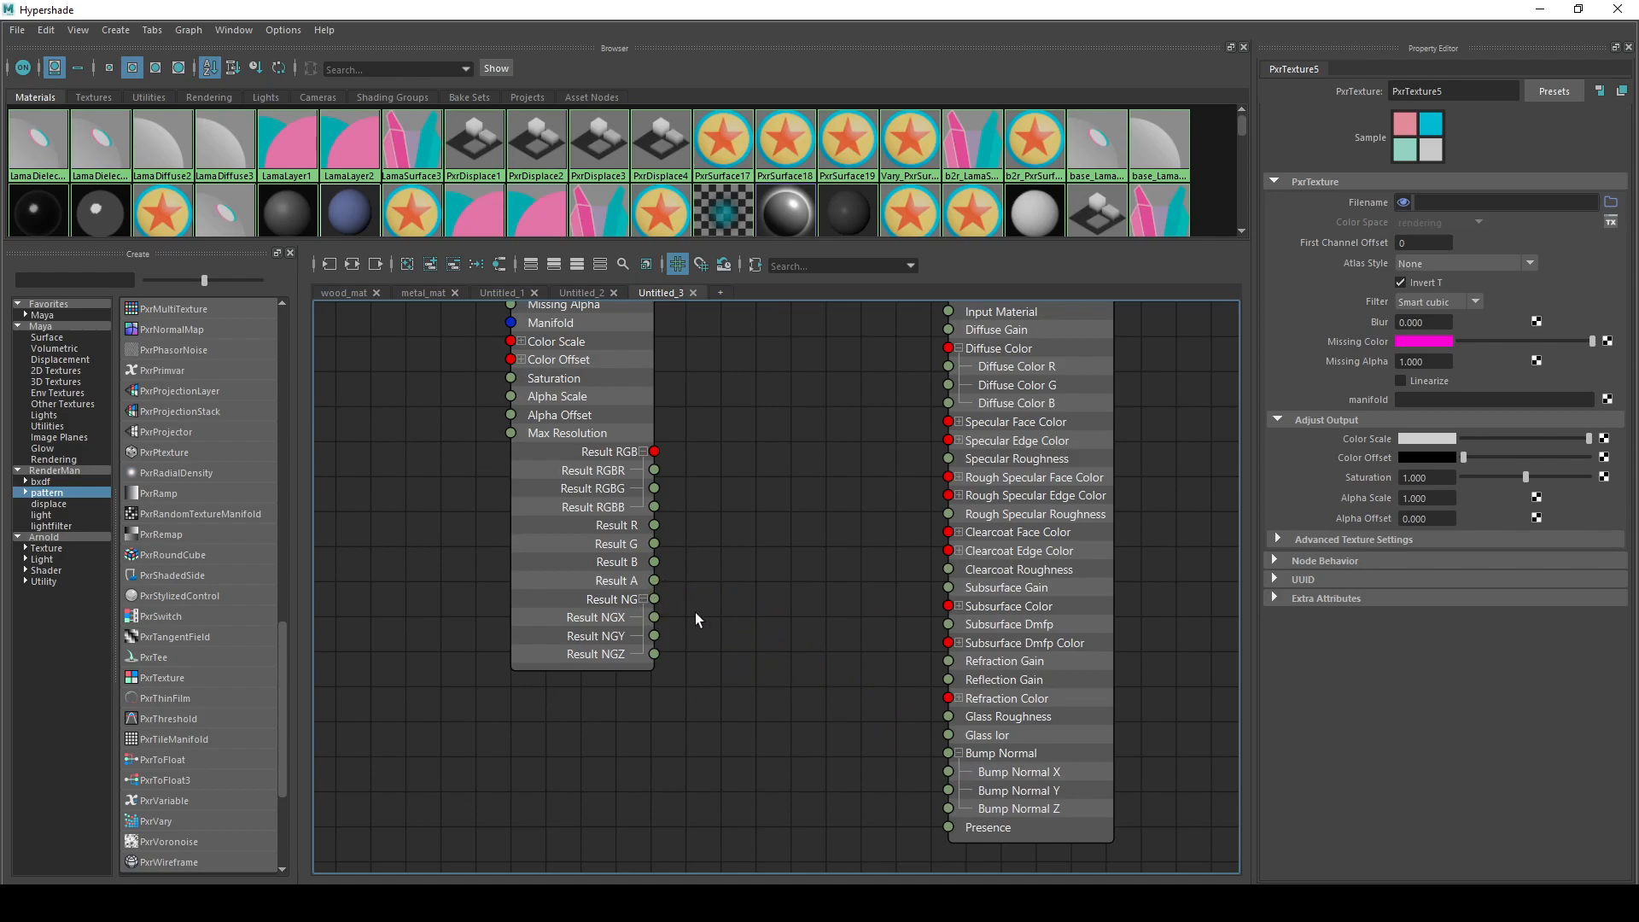
left_click(643, 599)
left_click(643, 452)
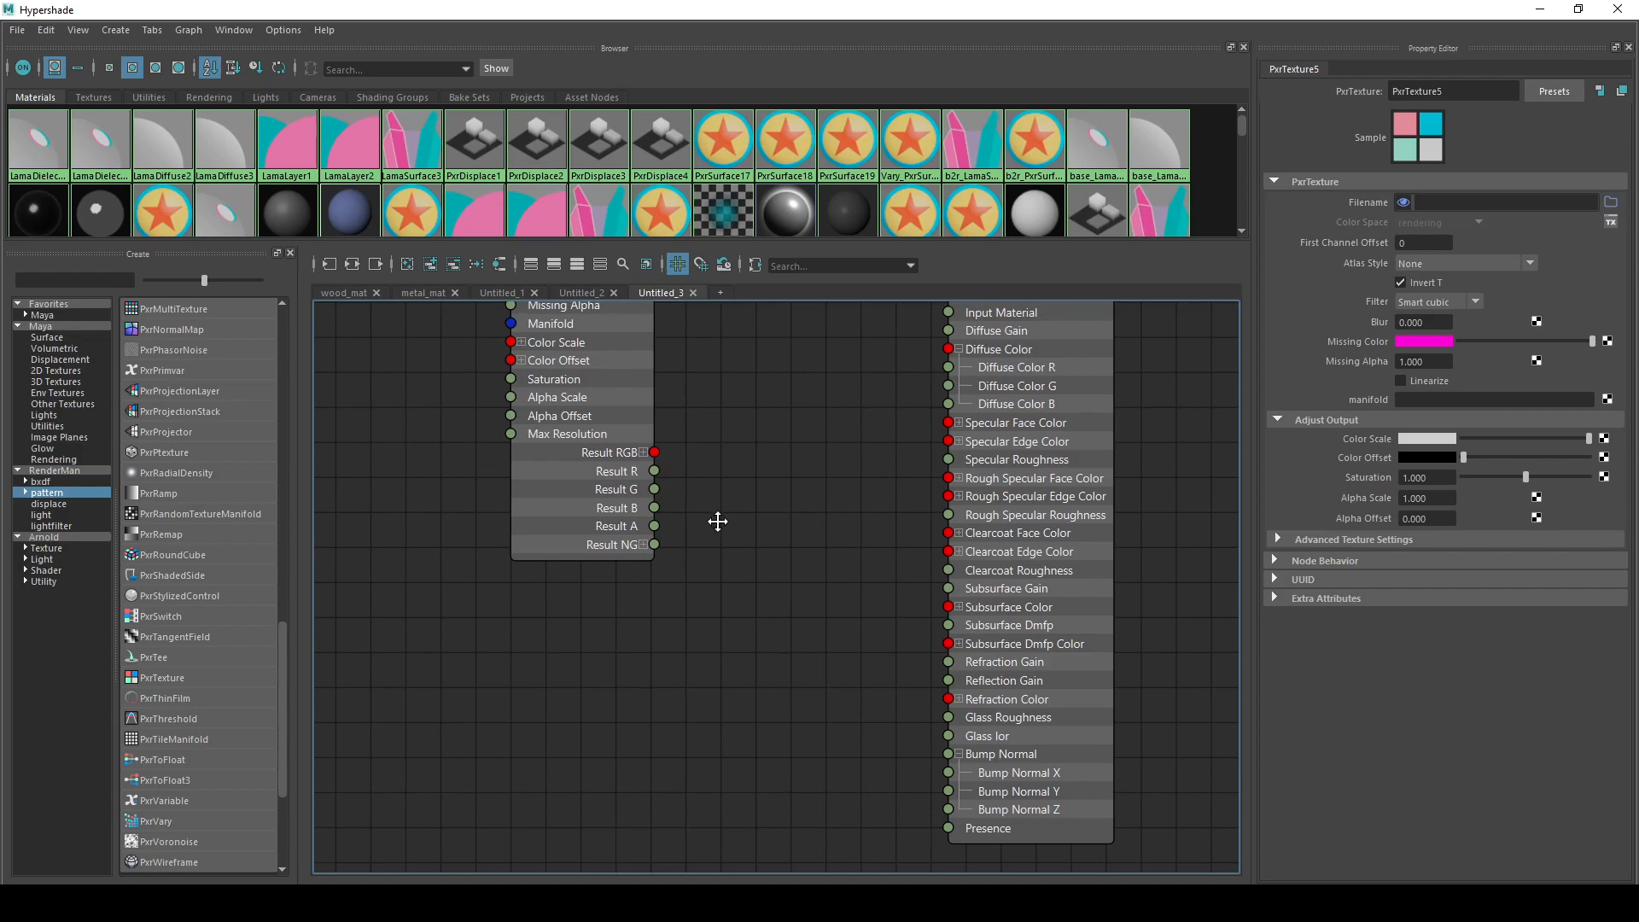
- Collapse Bump Normal on PxrSurface19 and toggle PxrTexture5's Result NG channels open and closed
middle_click_drag(718, 519, 680, 567, "alt")
middle_click_drag(751, 689, 762, 623, "alt")
left_click(934, 736)
middle_click_drag(934, 736, 975, 803, "alt")
left_click(655, 593)
left_click(655, 593)
left_click(655, 593)
left_click(655, 594)
left_click(655, 593)
left_click(655, 593)
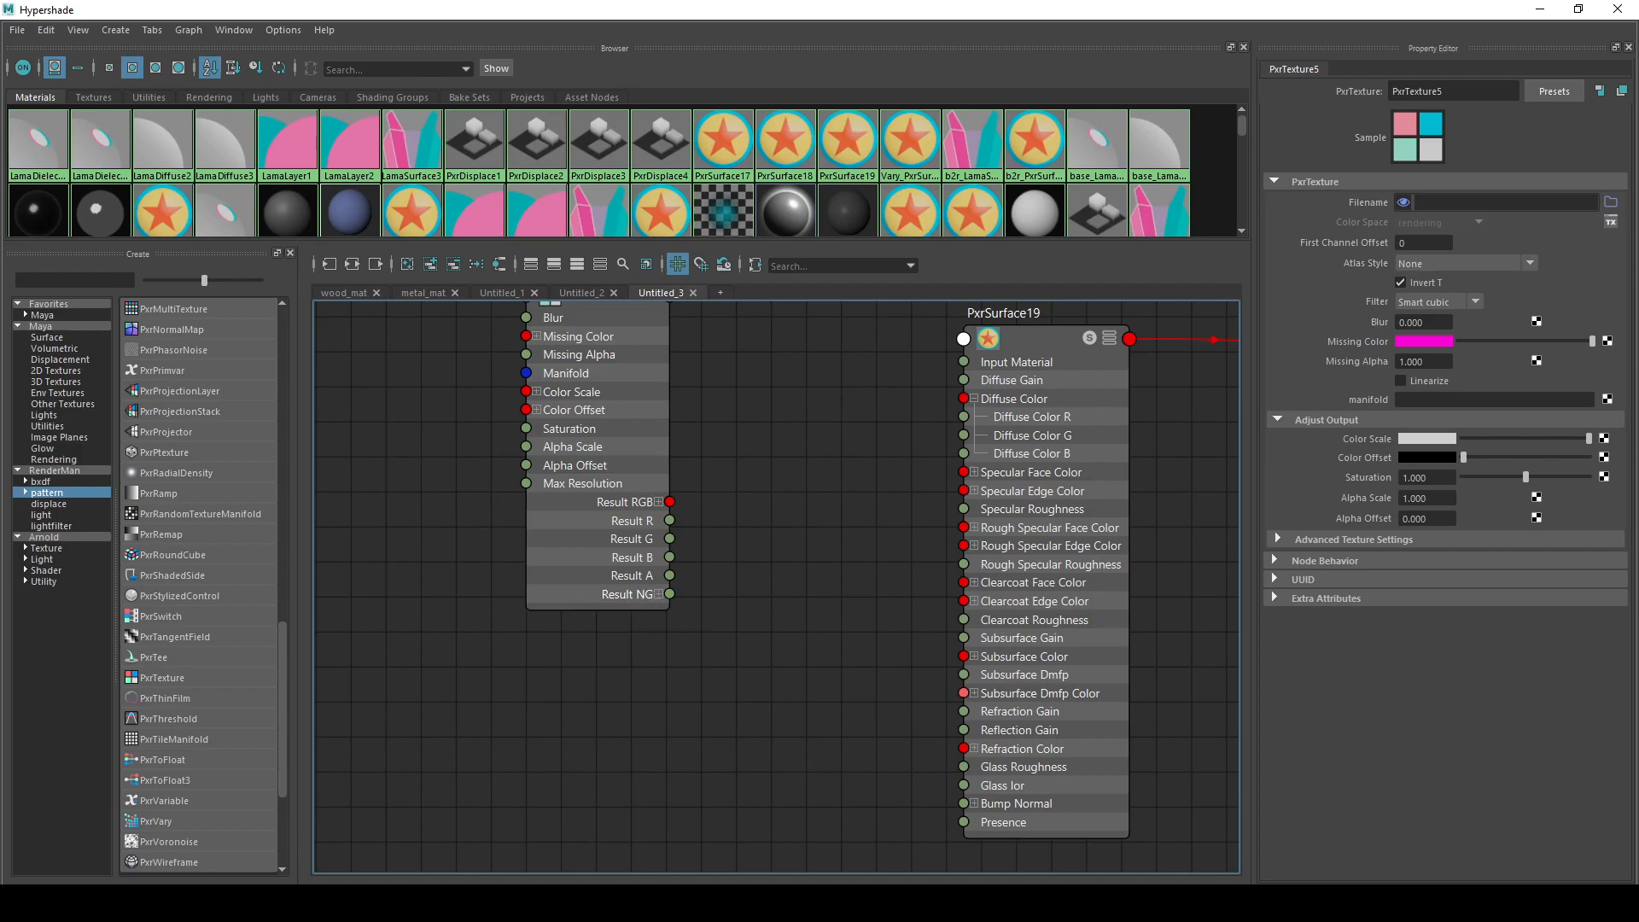
- Try wiring PxrTexture5's Result R and Result G outputs to PxrSurface19's Diffuse Color R and G inputs
middle_click_drag(849, 468, 808, 524, "alt")
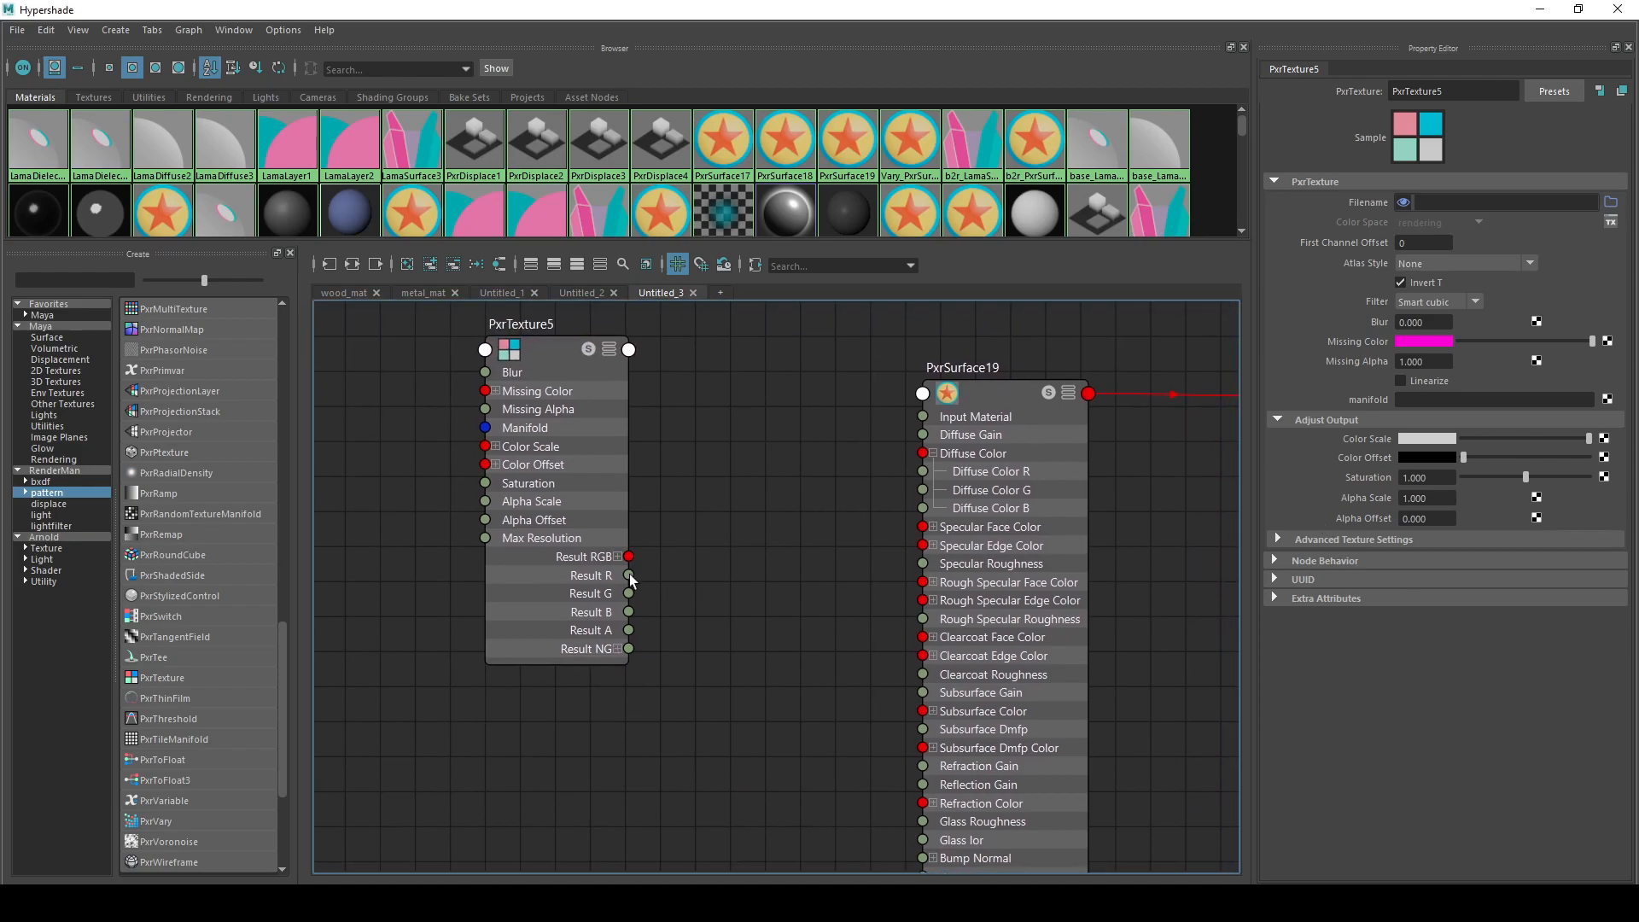
left_click_drag(632, 577, 922, 472)
left_click_drag(909, 471, 922, 490)
mouse_move(644, 575)
left_mouse_down()
mouse_move(690, 597)
mouse_move(630, 594)
left_mouse_up()
left_click_drag(836, 700, 781, 433)
left_click_drag(780, 538, 717, 569)
left_click_drag(608, 588, 765, 630)
- Connect PxrTexture5's Result R, G and B to PxrSurface19's Diffuse Color R, G and B, and delete the connections
left_click_drag(629, 593, 928, 483)
left_click_drag(630, 575, 923, 472)
left_click_drag(632, 615, 923, 508)
left_click(779, 553)
key("Delete")
key("Delete")
- Connect PxrTexture5's Result R to PxrSurface19's Diffuse Color R and hide the attributes of both nodes
left_click_drag(630, 575, 923, 471)
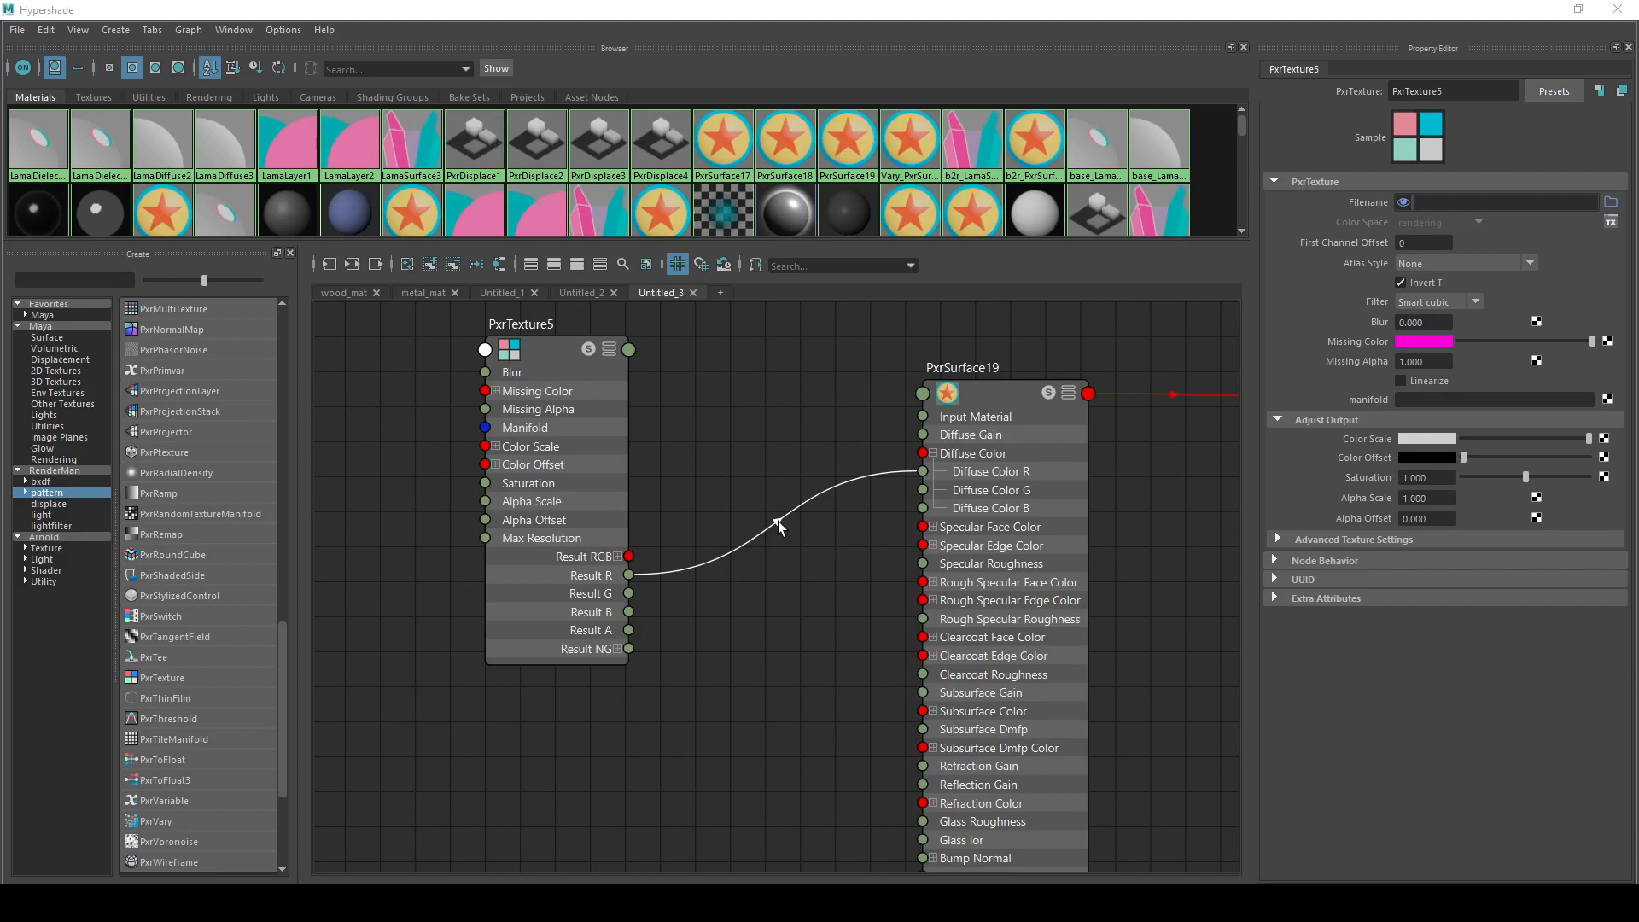
left_click(832, 628)
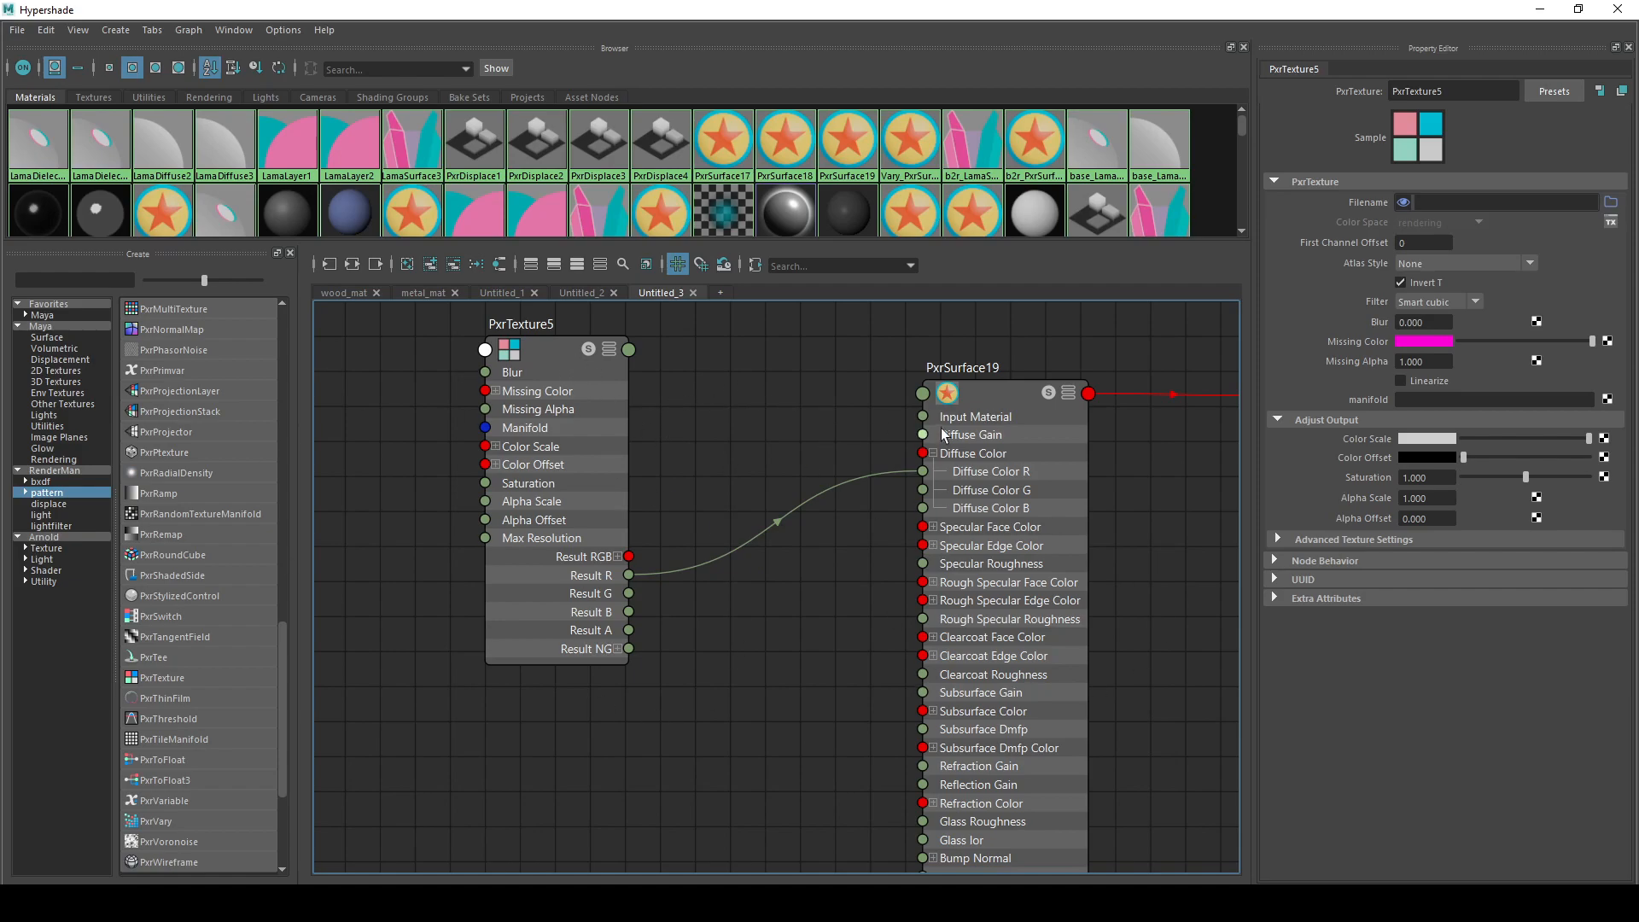
left_click(533, 355)
key("1")
left_click(984, 392)
key("1")
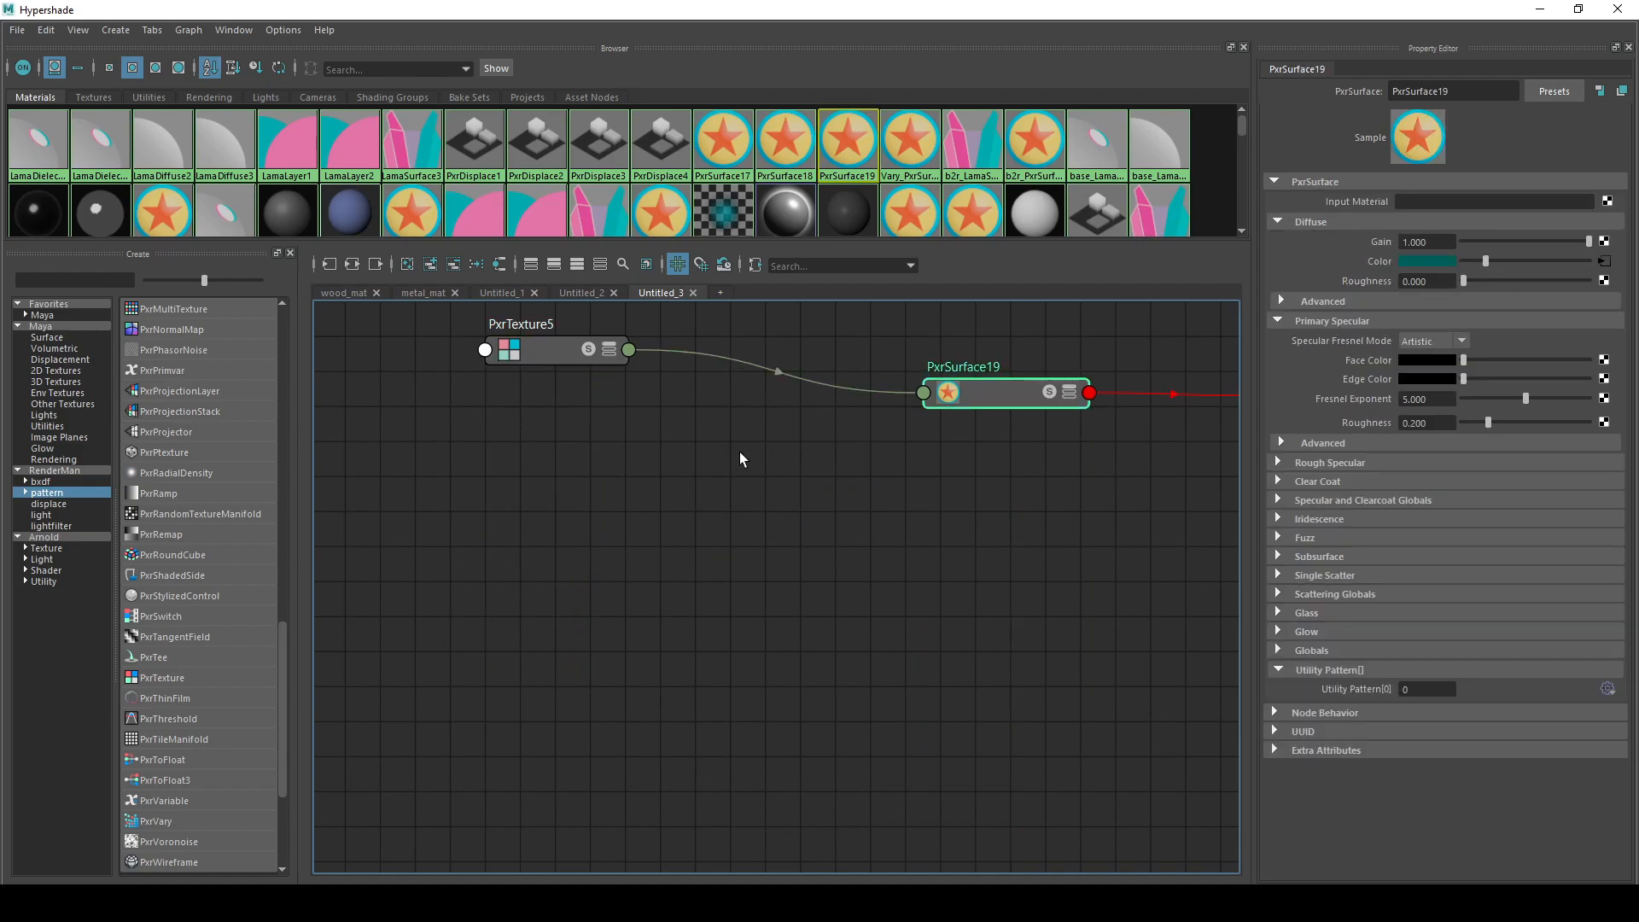
- Line up PxrTexture5 level with PxrSurface19 and show only its connected attributes
middle_click_drag(694, 448, 688, 546, "alt")
left_click(527, 458)
left_click_drag(527, 458, 462, 497)
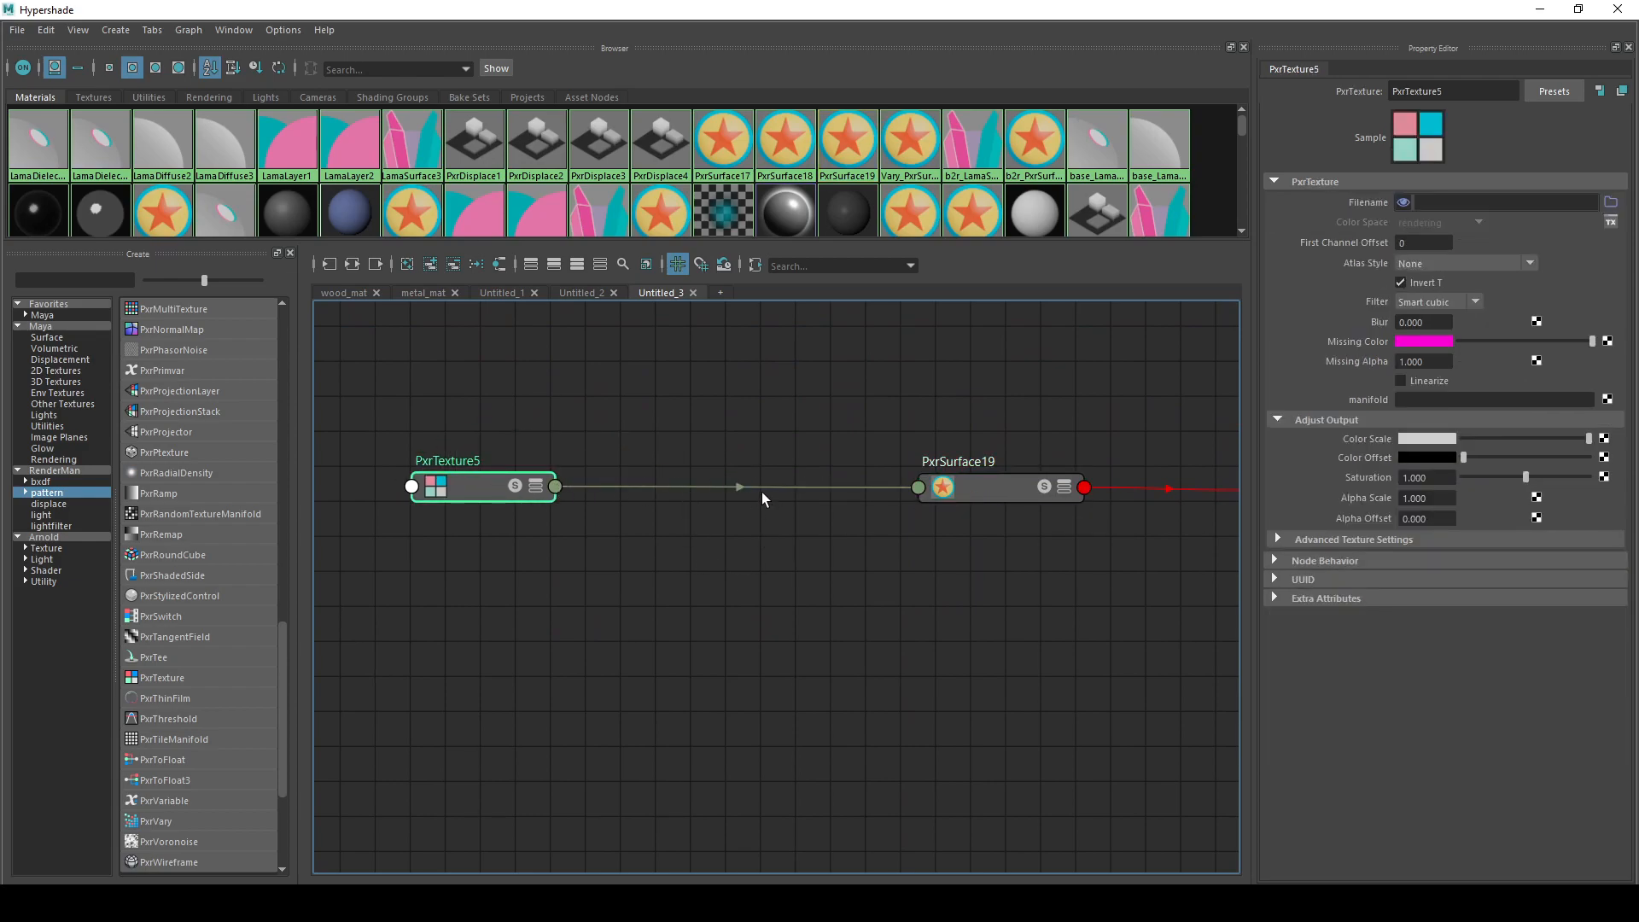
key("2")
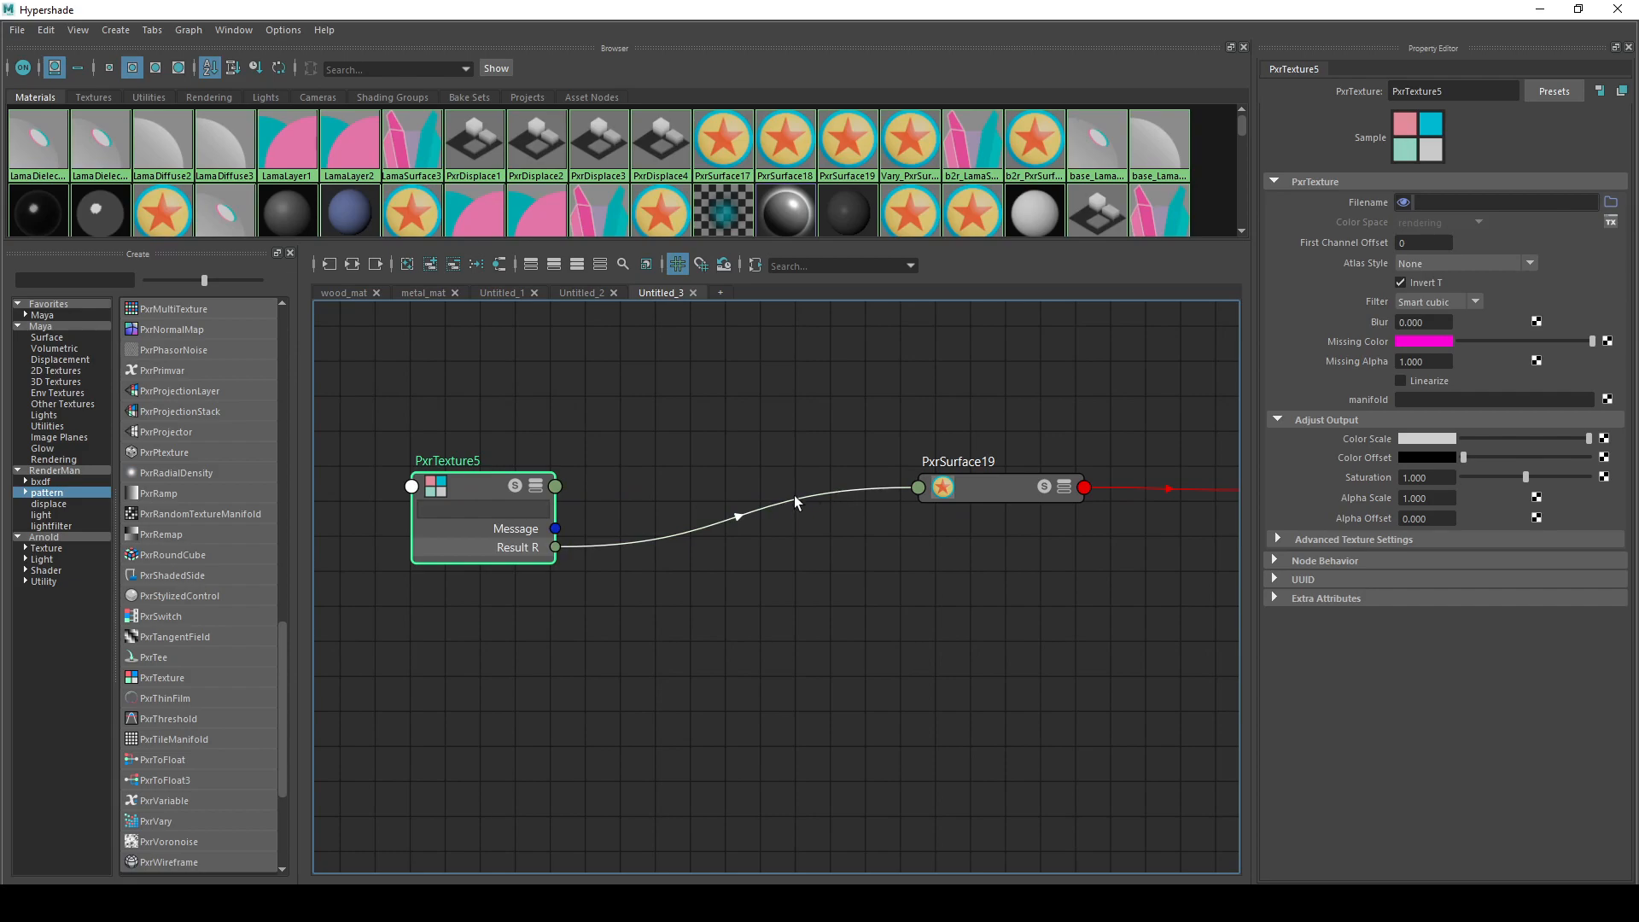
- Show the full attribute lists of PxrSurface19 and PxrTexture5, down to Diffuse Color's channels
left_click(999, 486)
key("3")
left_click(479, 490)
key("3")
middle_click_drag(732, 636, 761, 480, "alt")
middle_click_drag(795, 570, 756, 481, "alt")
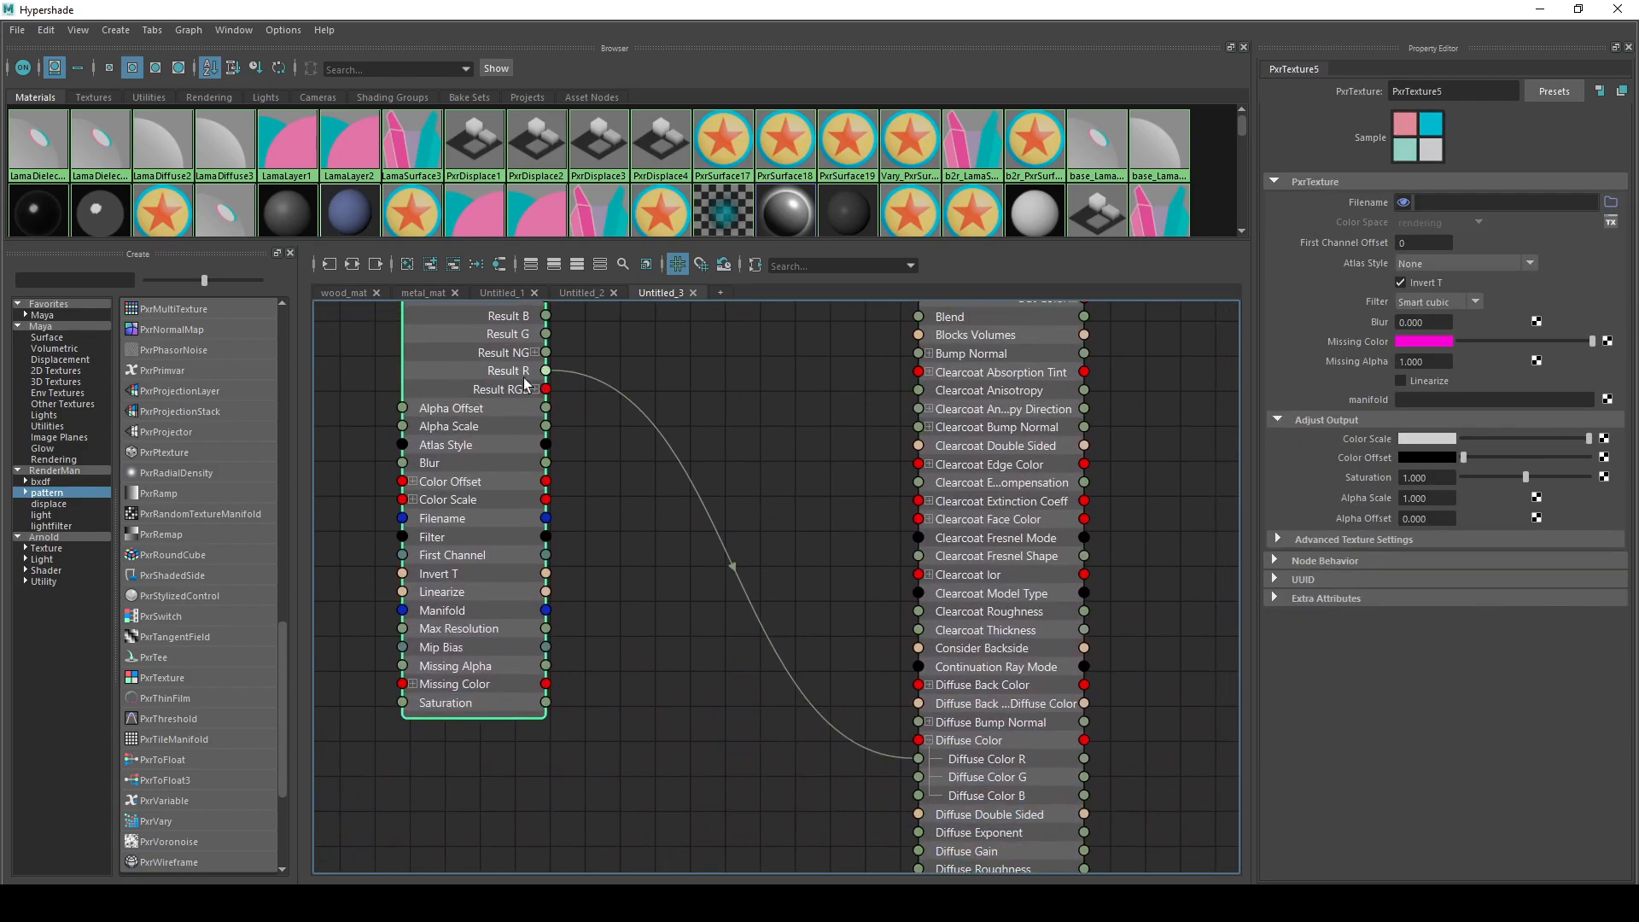
- Connect Result G and Result B to Diffuse Color G and B, and show only PxrTexture5's connected attributes
left_click_drag(546, 334, 918, 777)
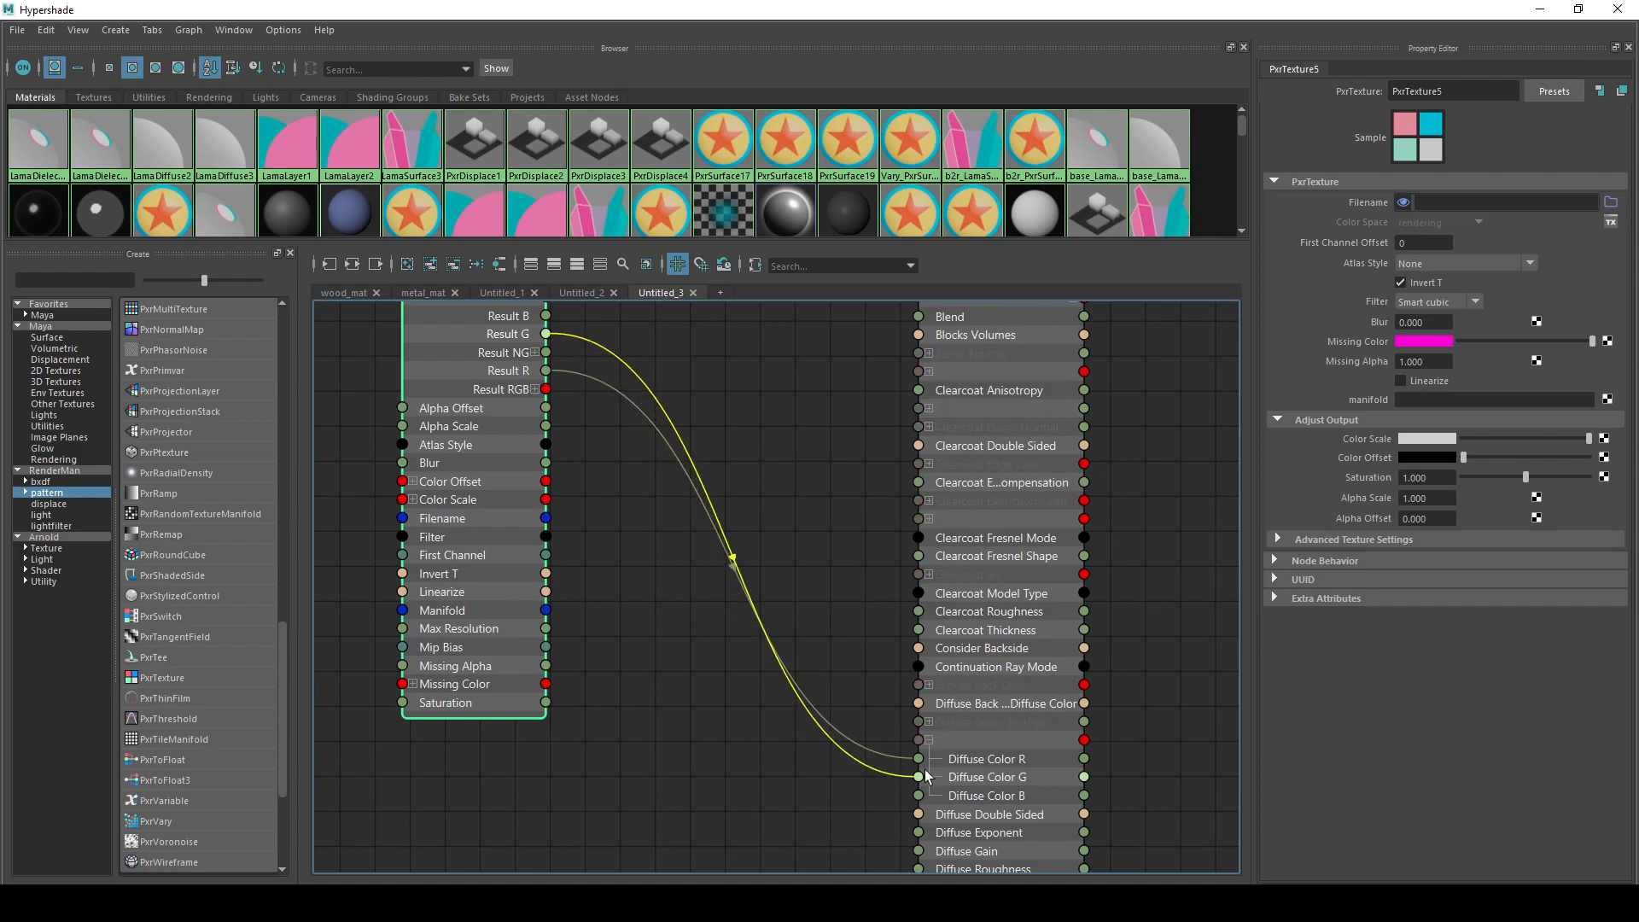
left_click_drag(546, 318, 921, 796)
key("2")
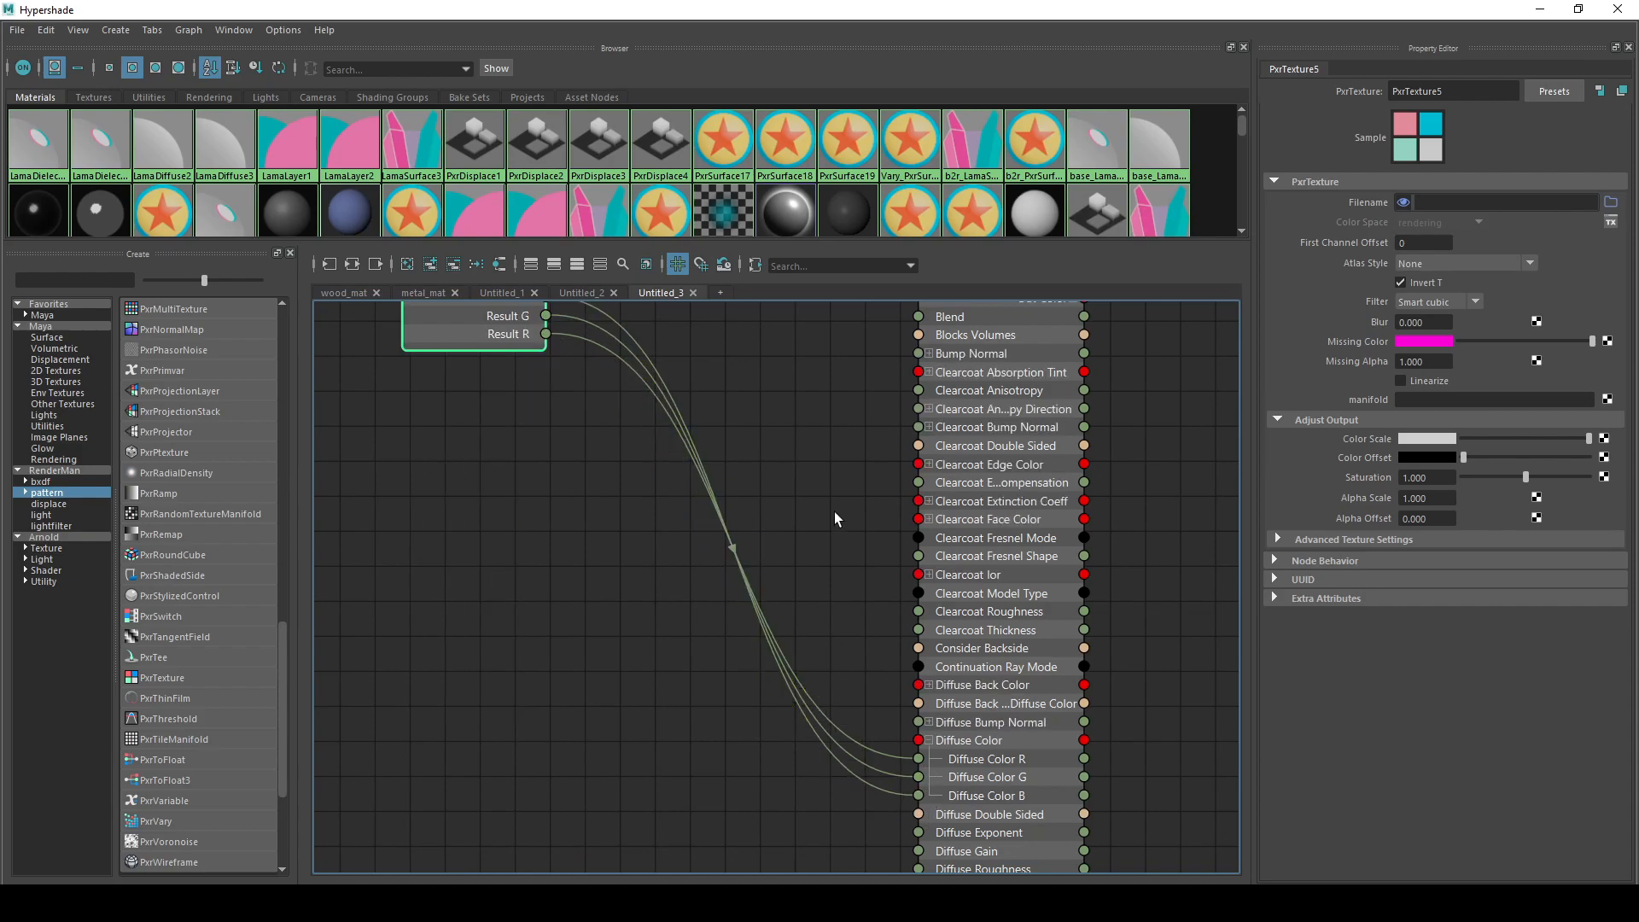
- Show only the connected attributes of PxrSurface19
left_click(834, 511)
middle_click_drag(840, 502, 888, 705, "alt")
scroll(888, 705, "up", 2)
left_click(1171, 498)
key("2")
scroll(869, 494, "down", 2)
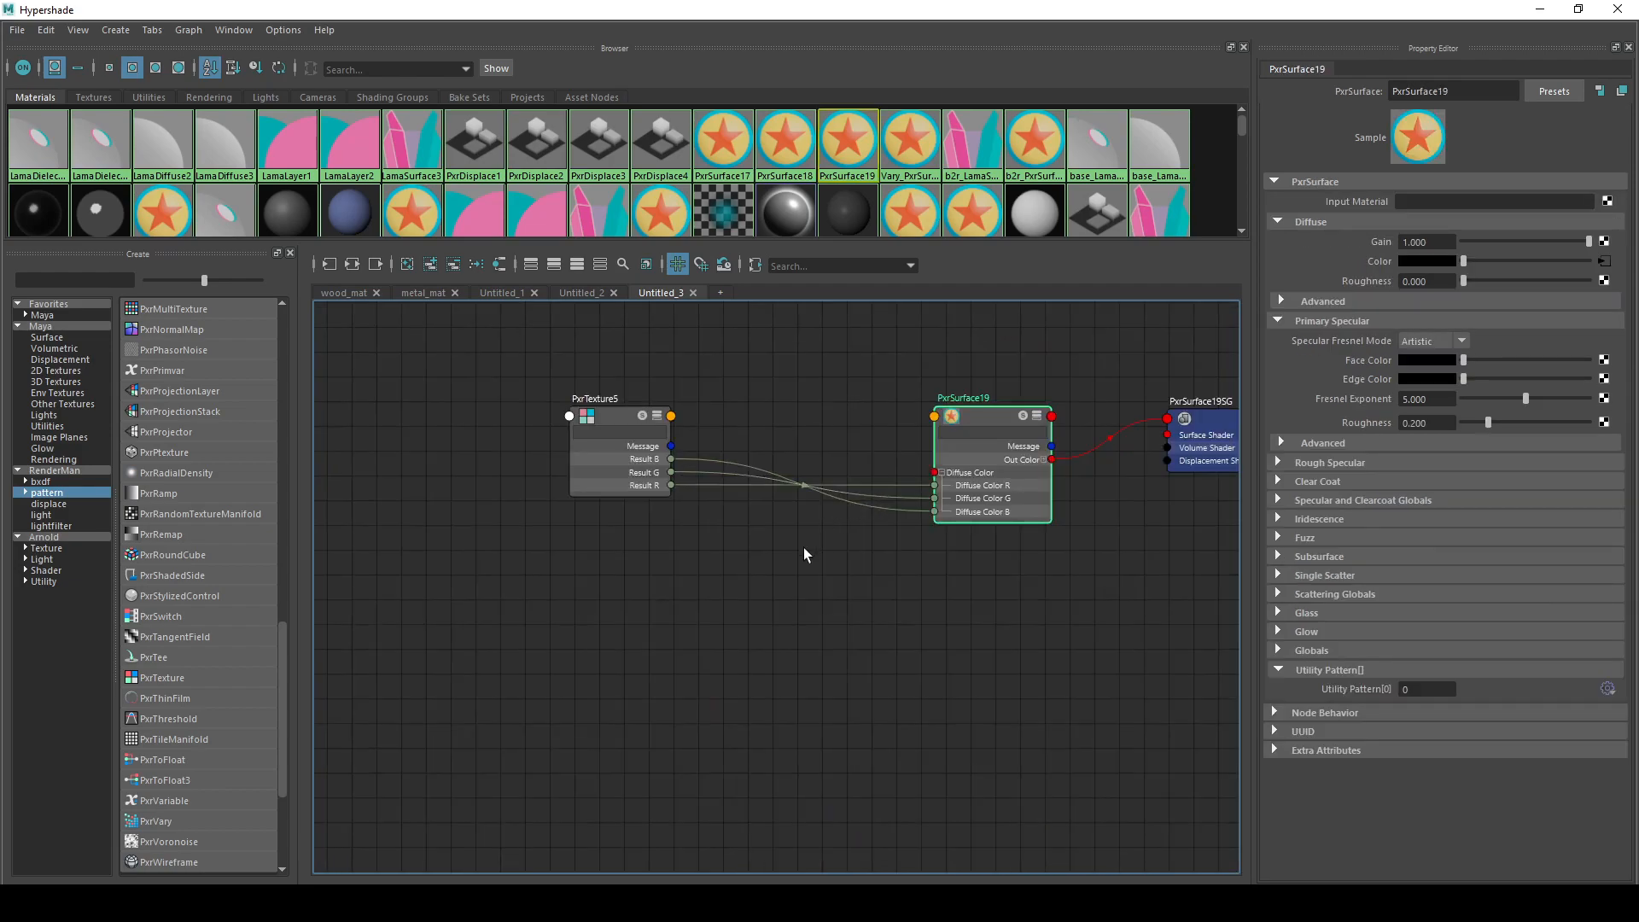
scroll(811, 547, "up", 1)
middle_click_drag(819, 497, 829, 531, "alt")
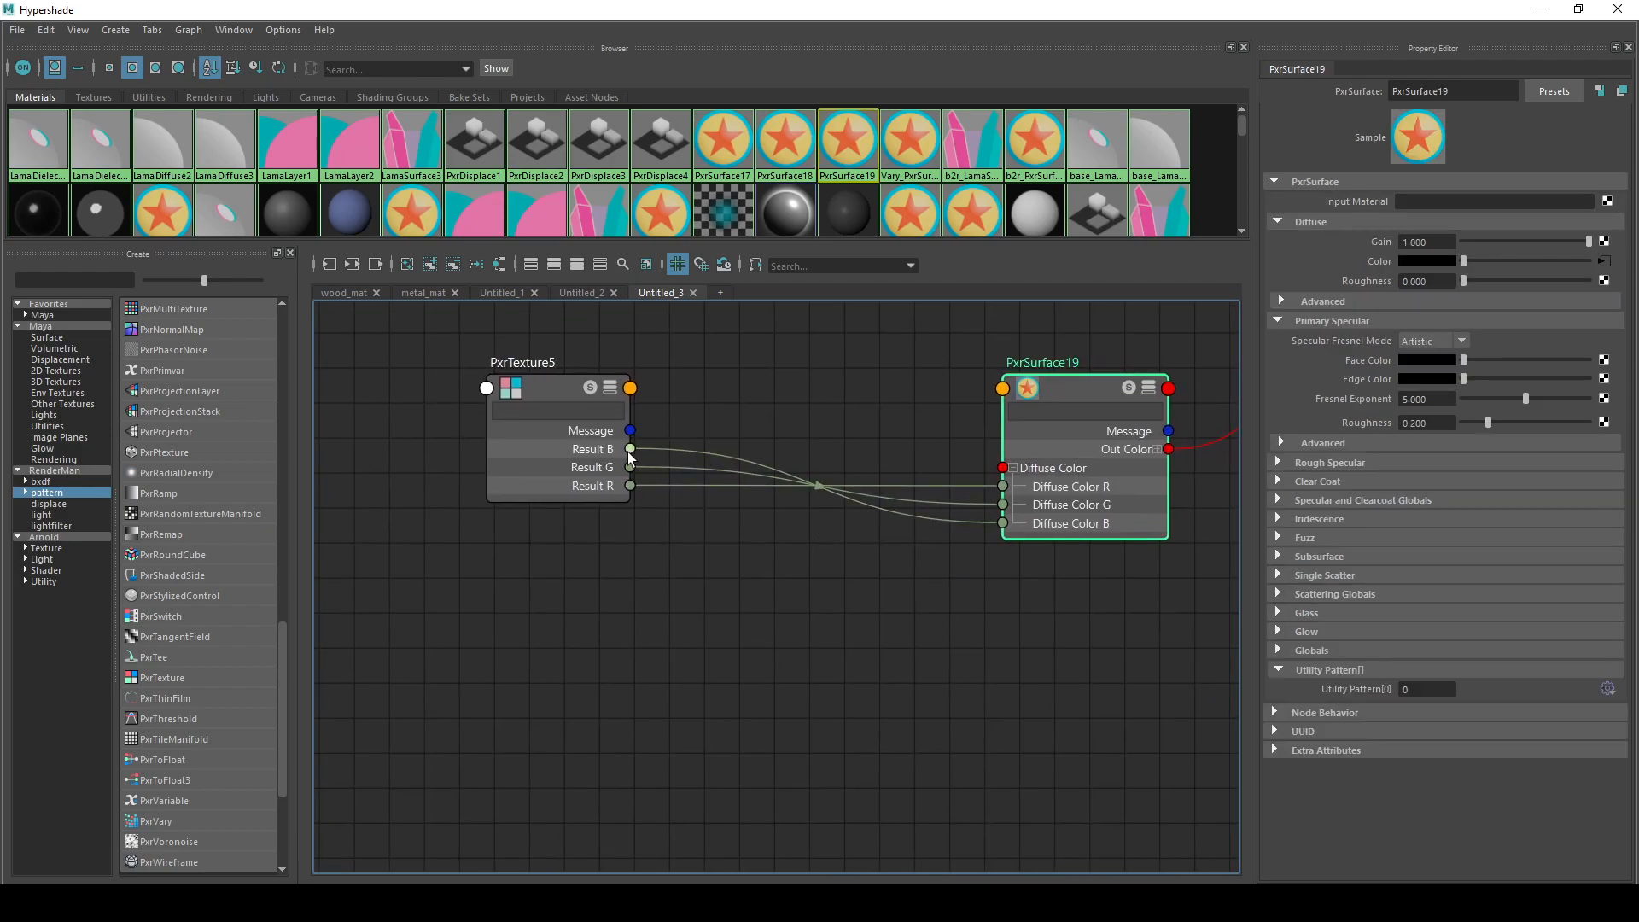
- Hide all attributes of PxrTexture5 and PxrSurface19, leaving only their headers
left_click(528, 386)
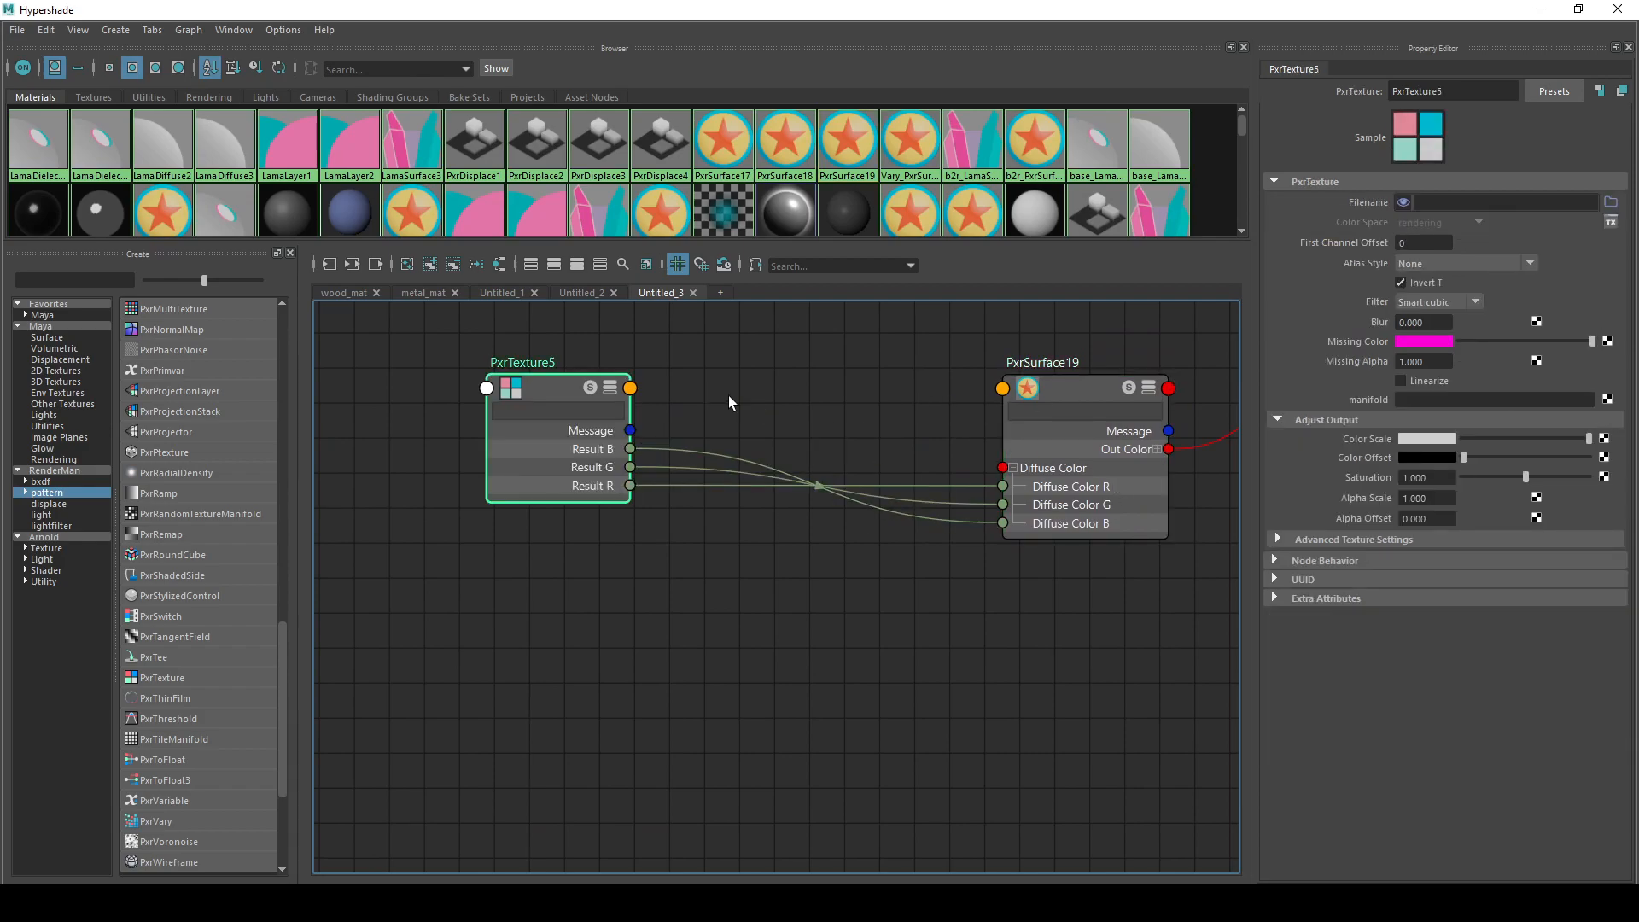
key("1")
left_click(1084, 396)
key("1")
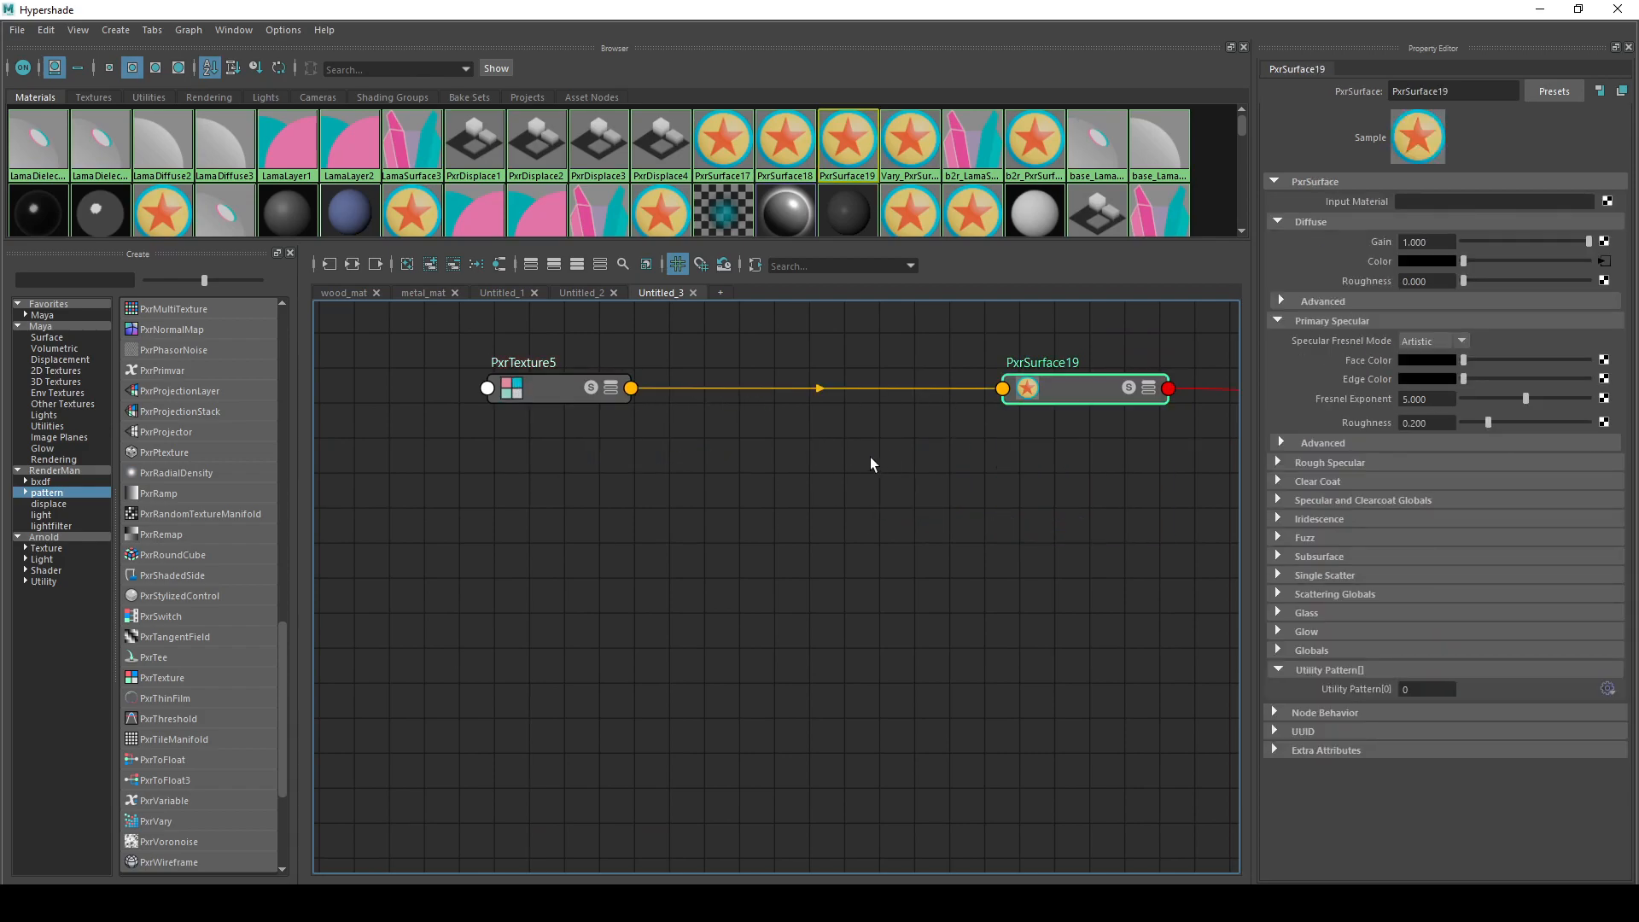
left_click(796, 472)
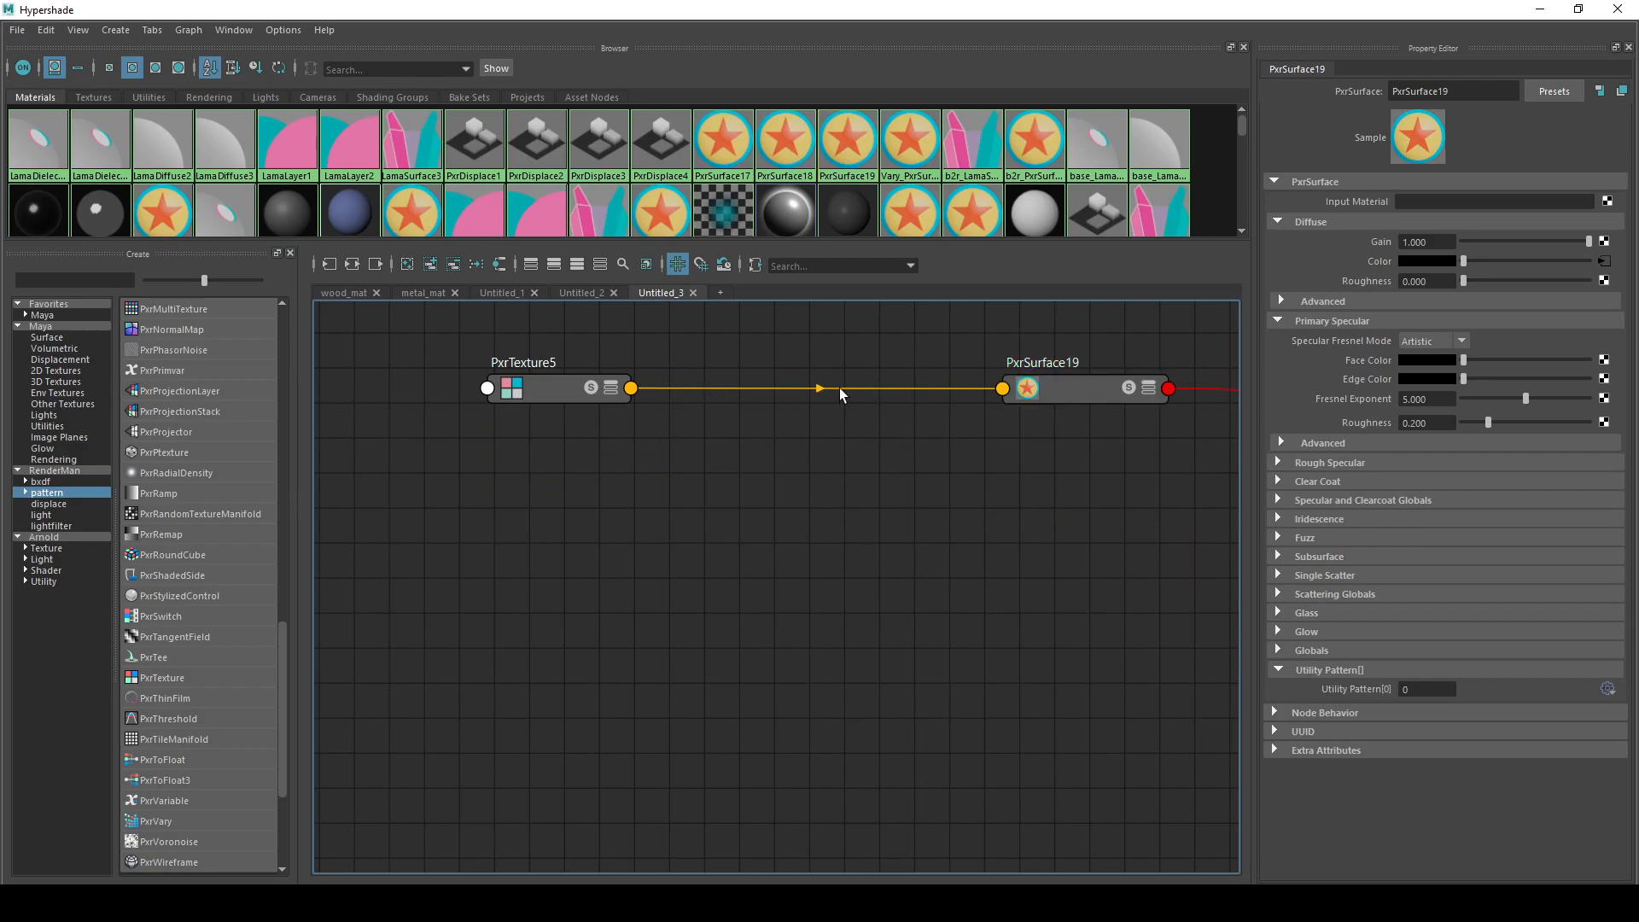
mouse_move(841, 394)
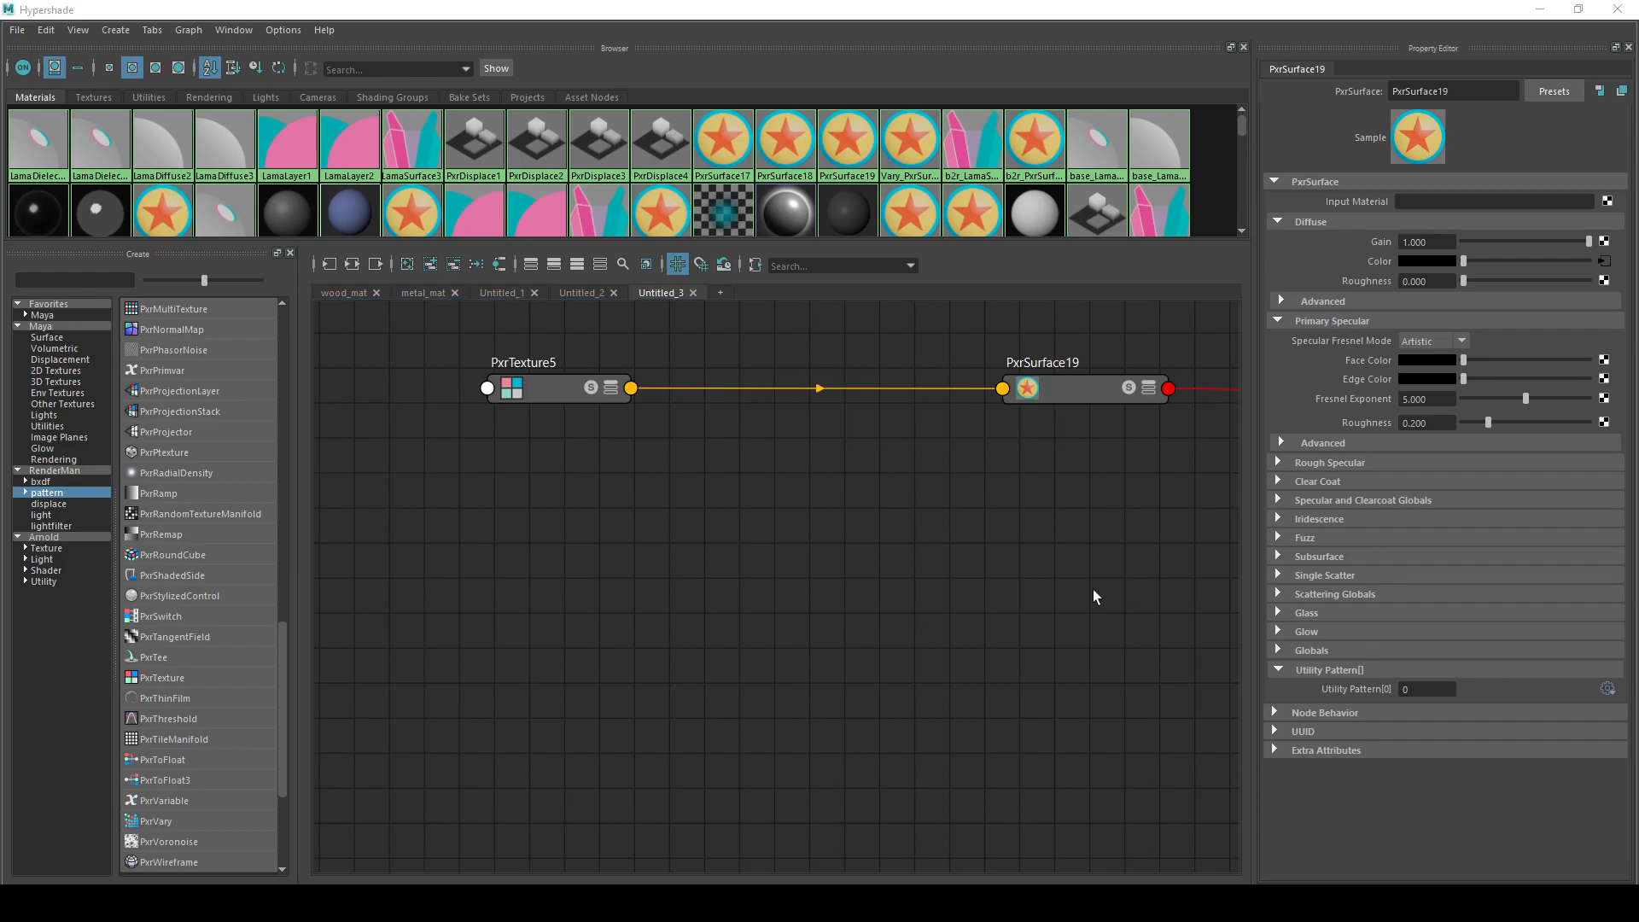
left_click(920, 505)
mouse_move(788, 523)
middle_mouse_down()
mouse_move(823, 574)
mouse_move(988, 541)
mouse_move(964, 545)
middle_mouse_up()
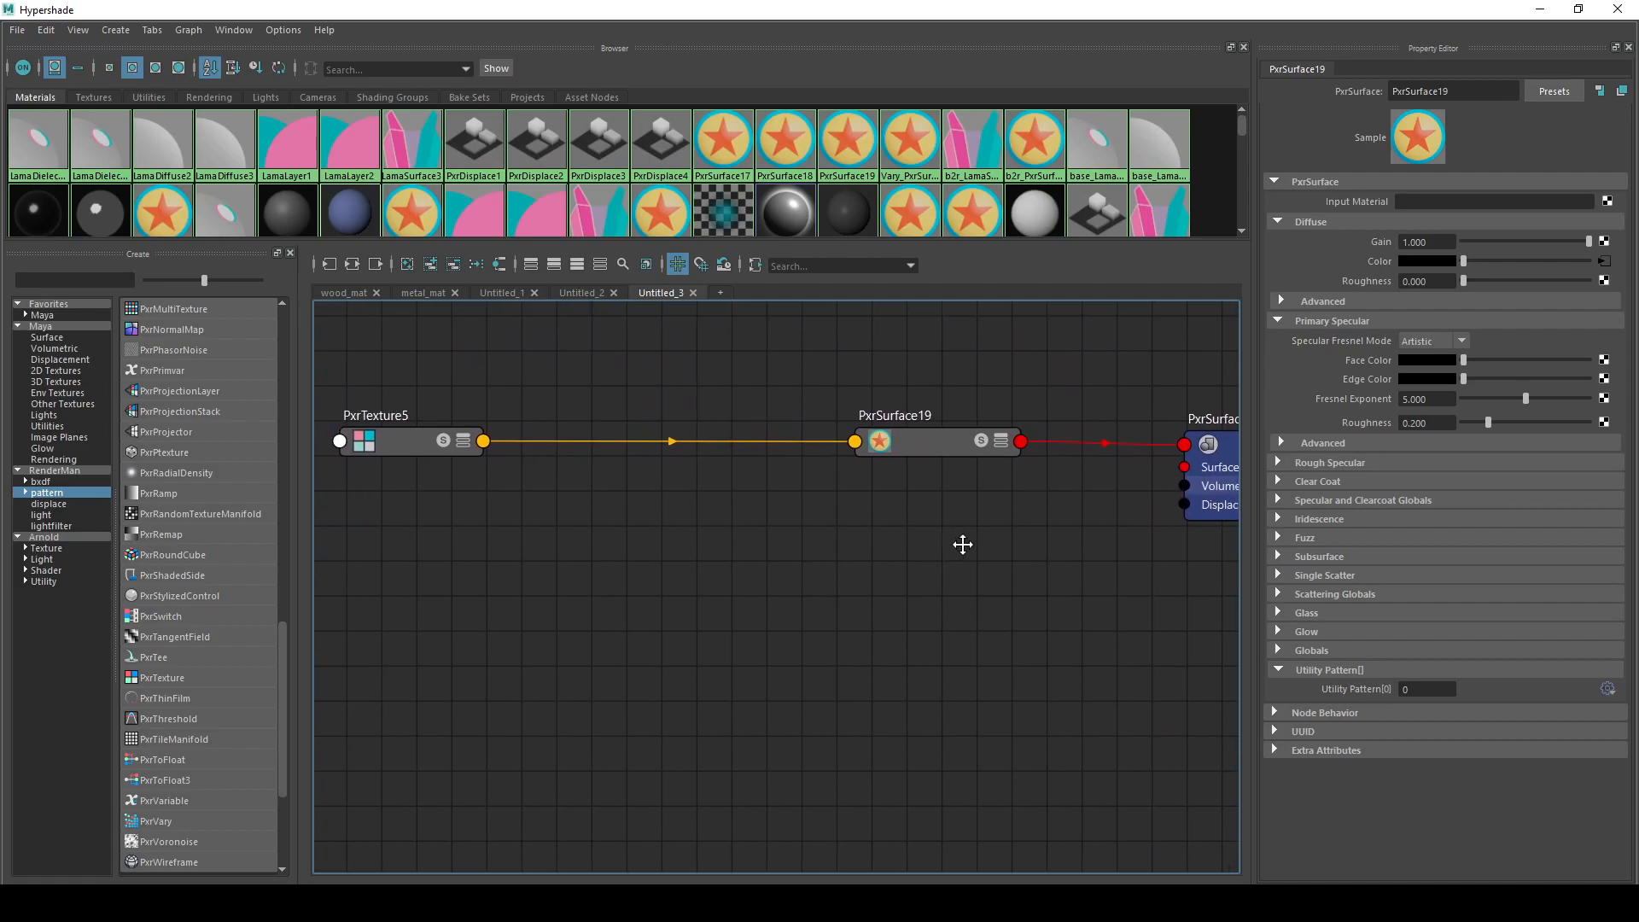
- Show the complete attribute lists of PxrSurface19 and PxrTexture5 again
left_click(398, 445)
key("2")
left_click(918, 446)
key("3")
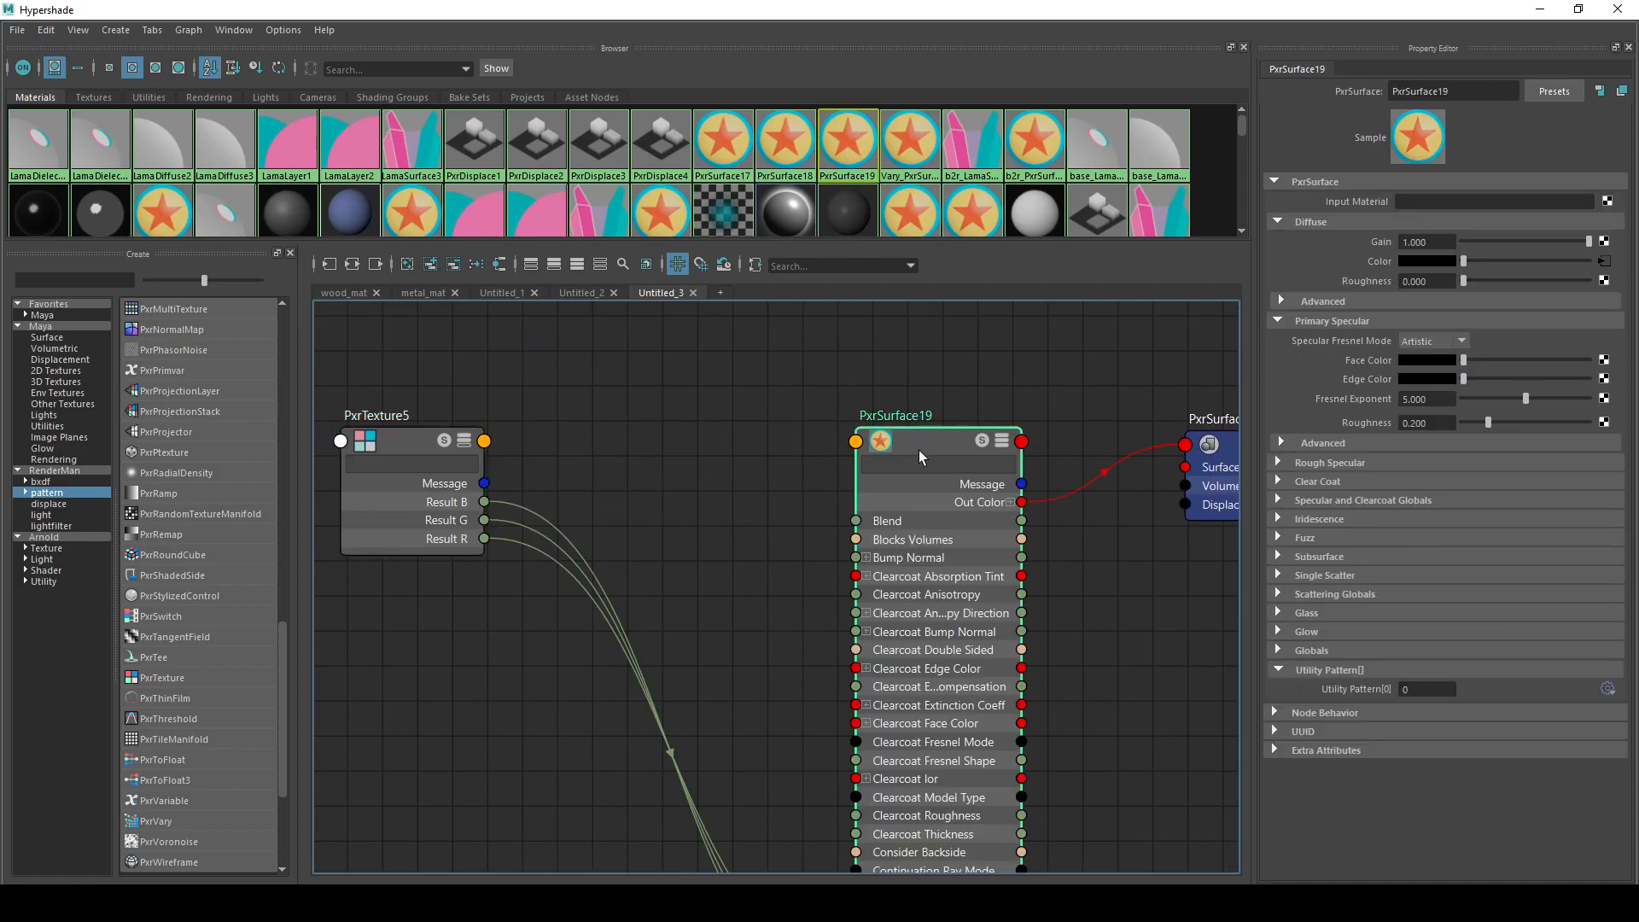
middle_click_drag(637, 546, 689, 432)
left_click(418, 376)
key("3")
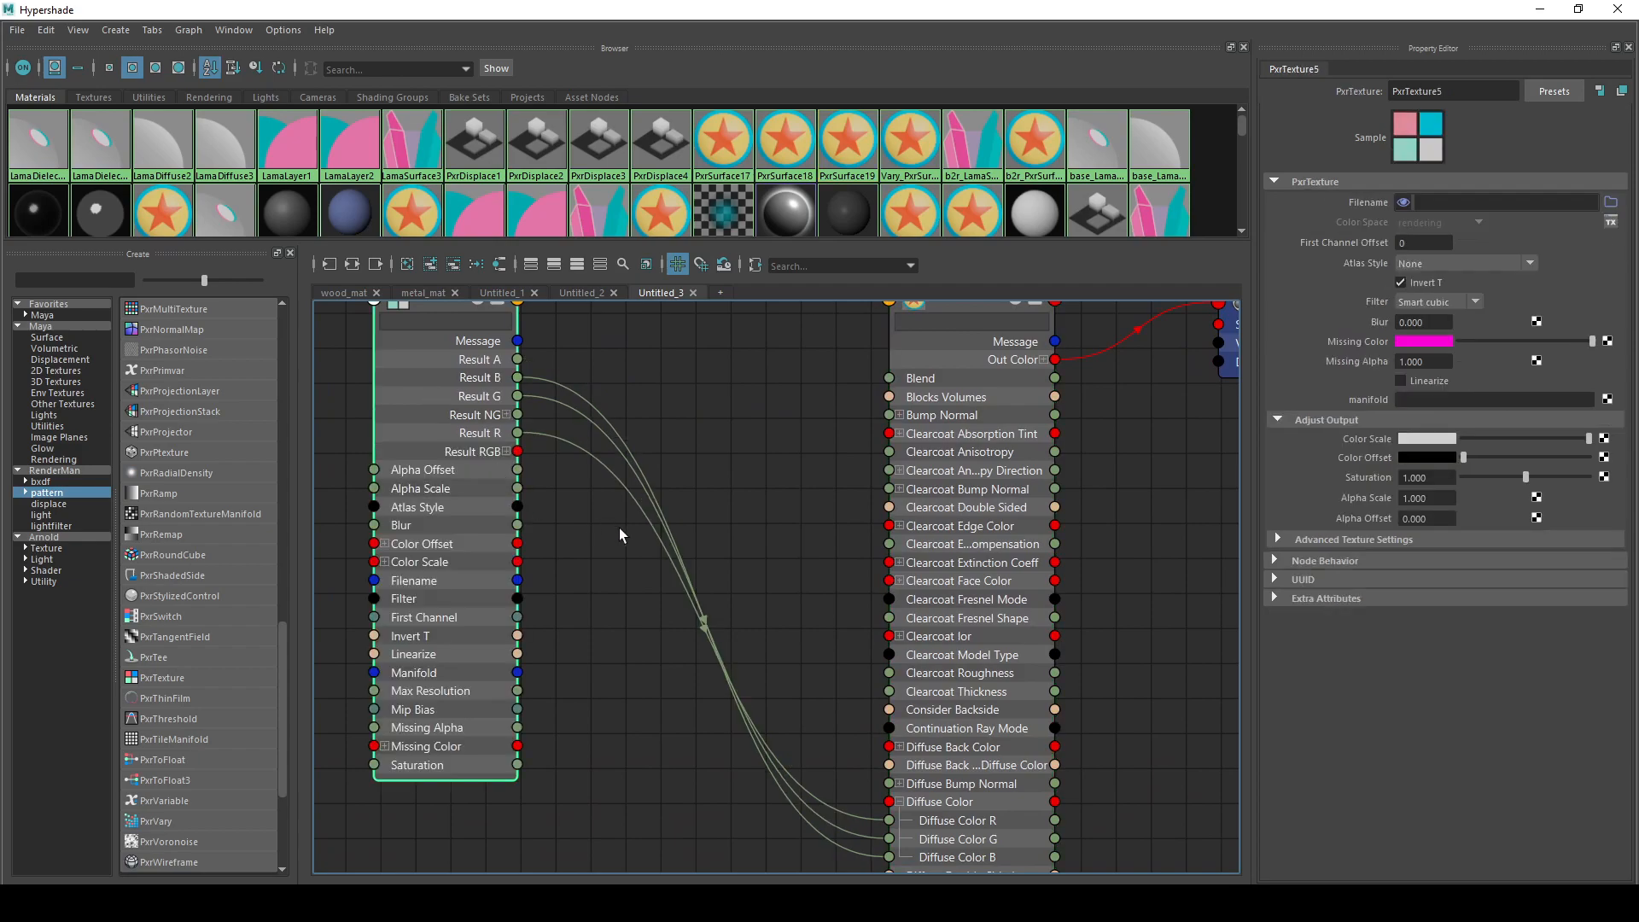
middle_click_drag(615, 533, 626, 562)
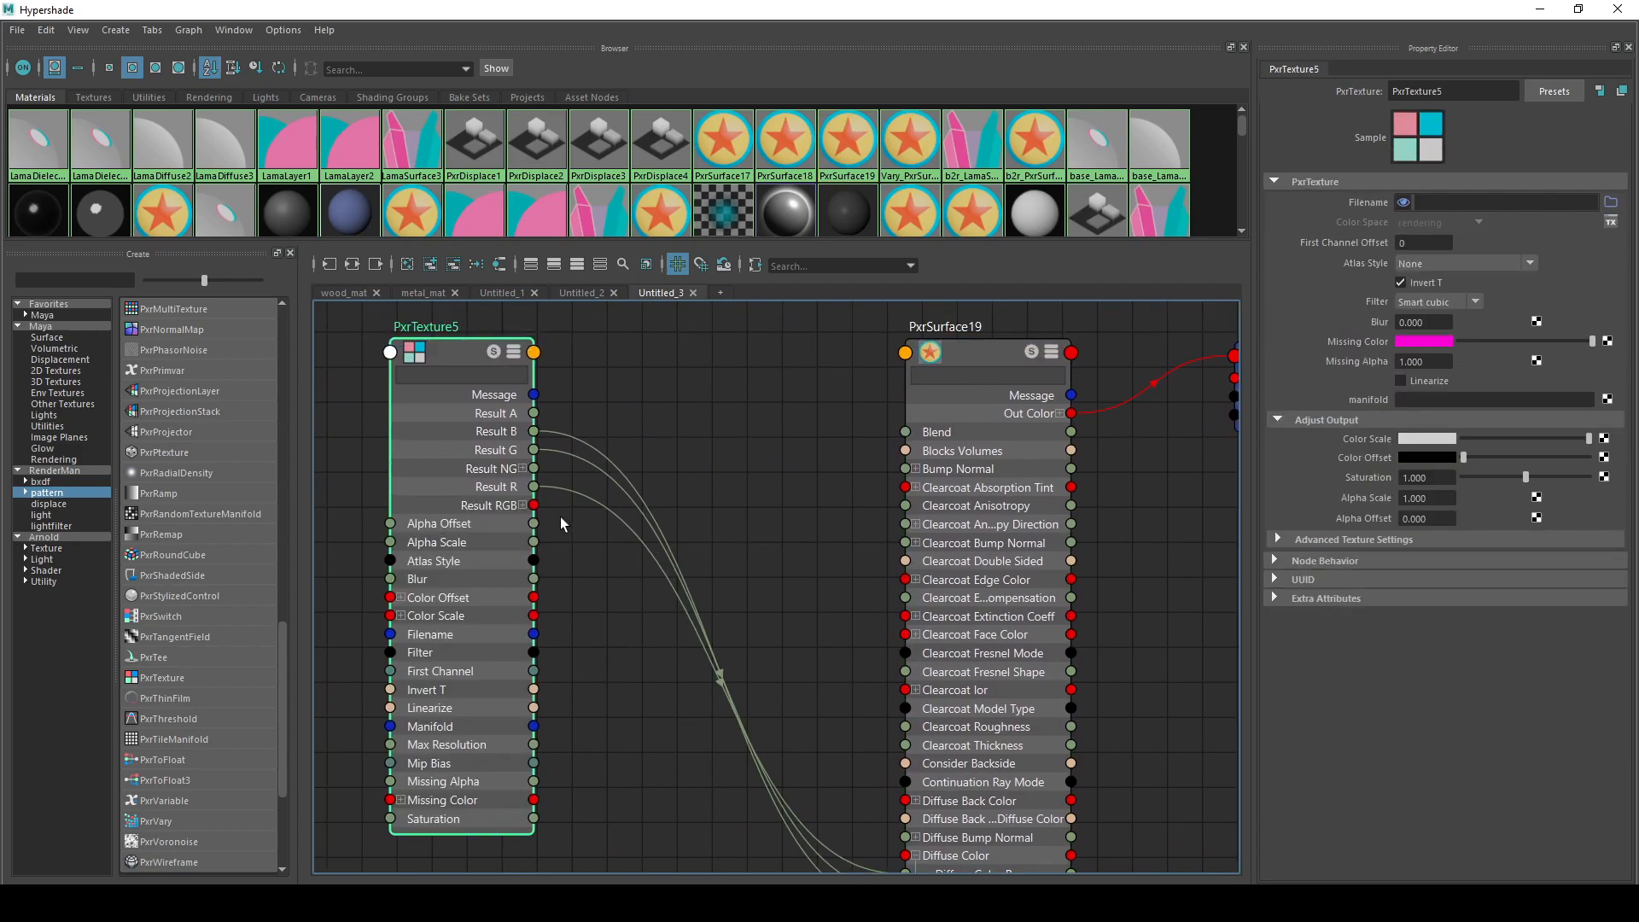
- Delete the three channel connections between PxrTexture5 and PxrSurface19, and expand PxrTexture5's Result RGB into its channels
left_click_drag(622, 478, 634, 709)
key("Delete")
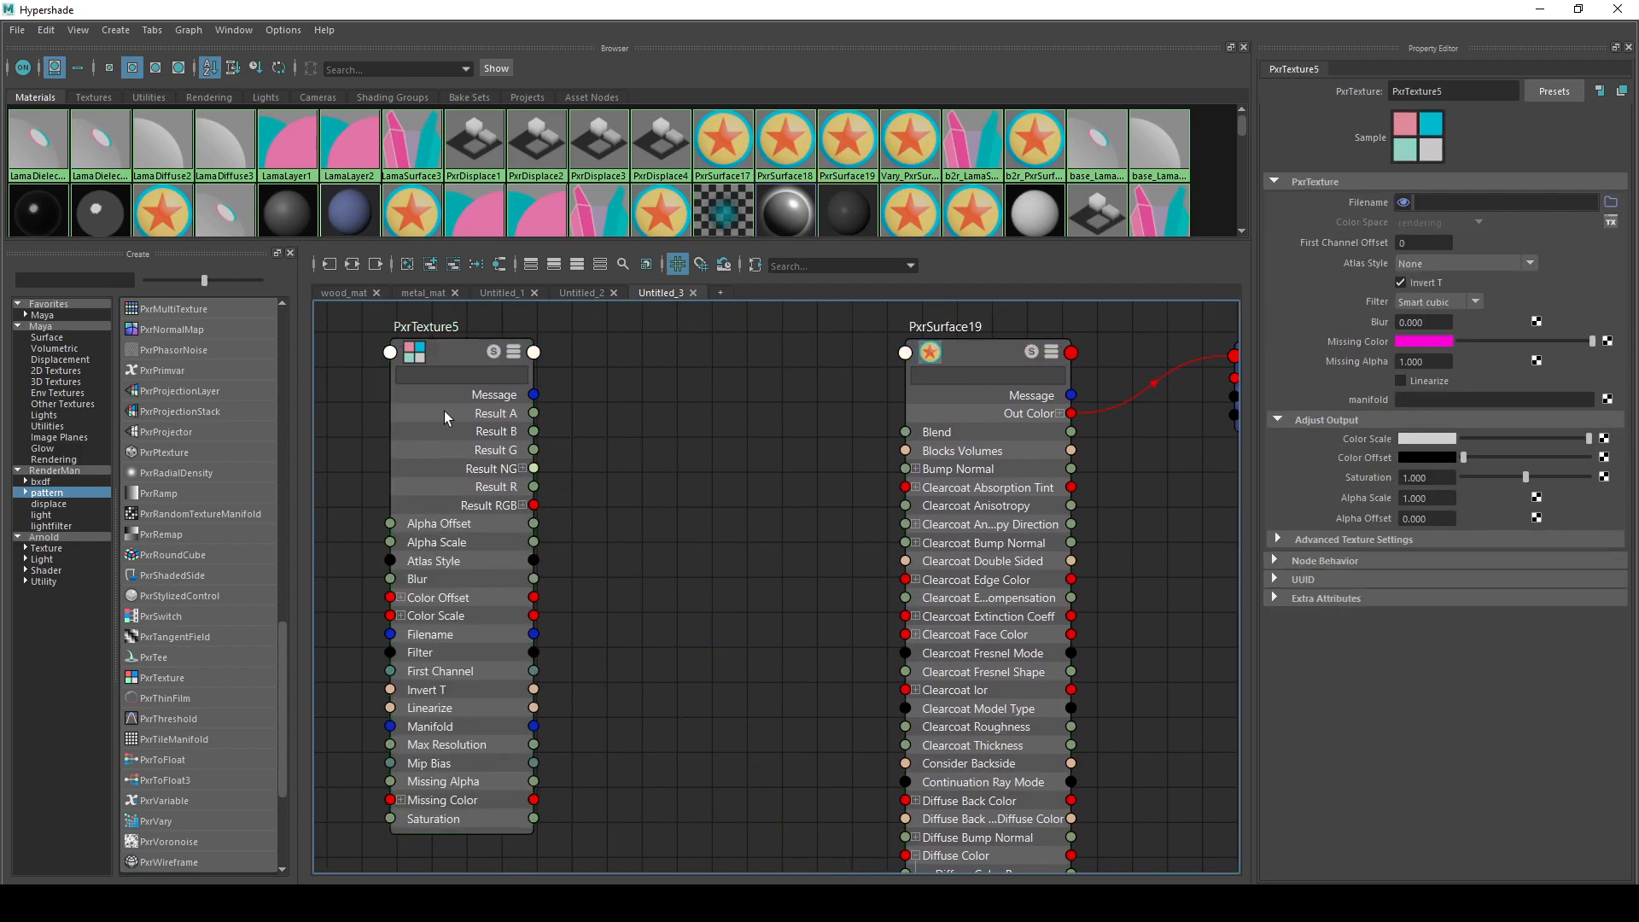
left_click(434, 351)
key("1")
key("3")
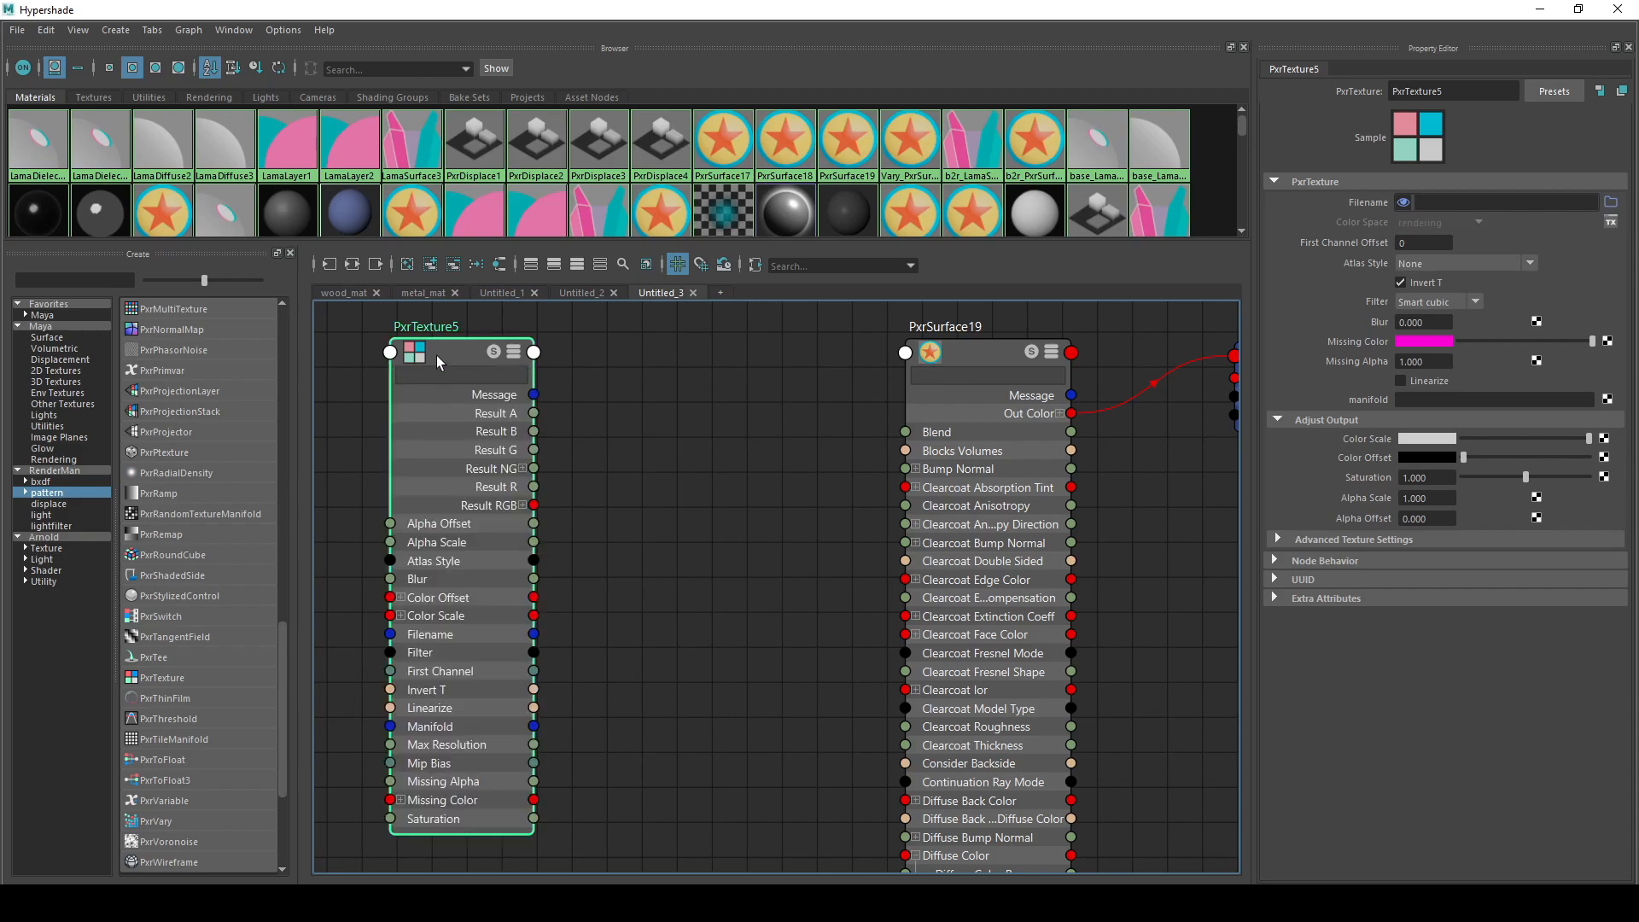
left_click(523, 505)
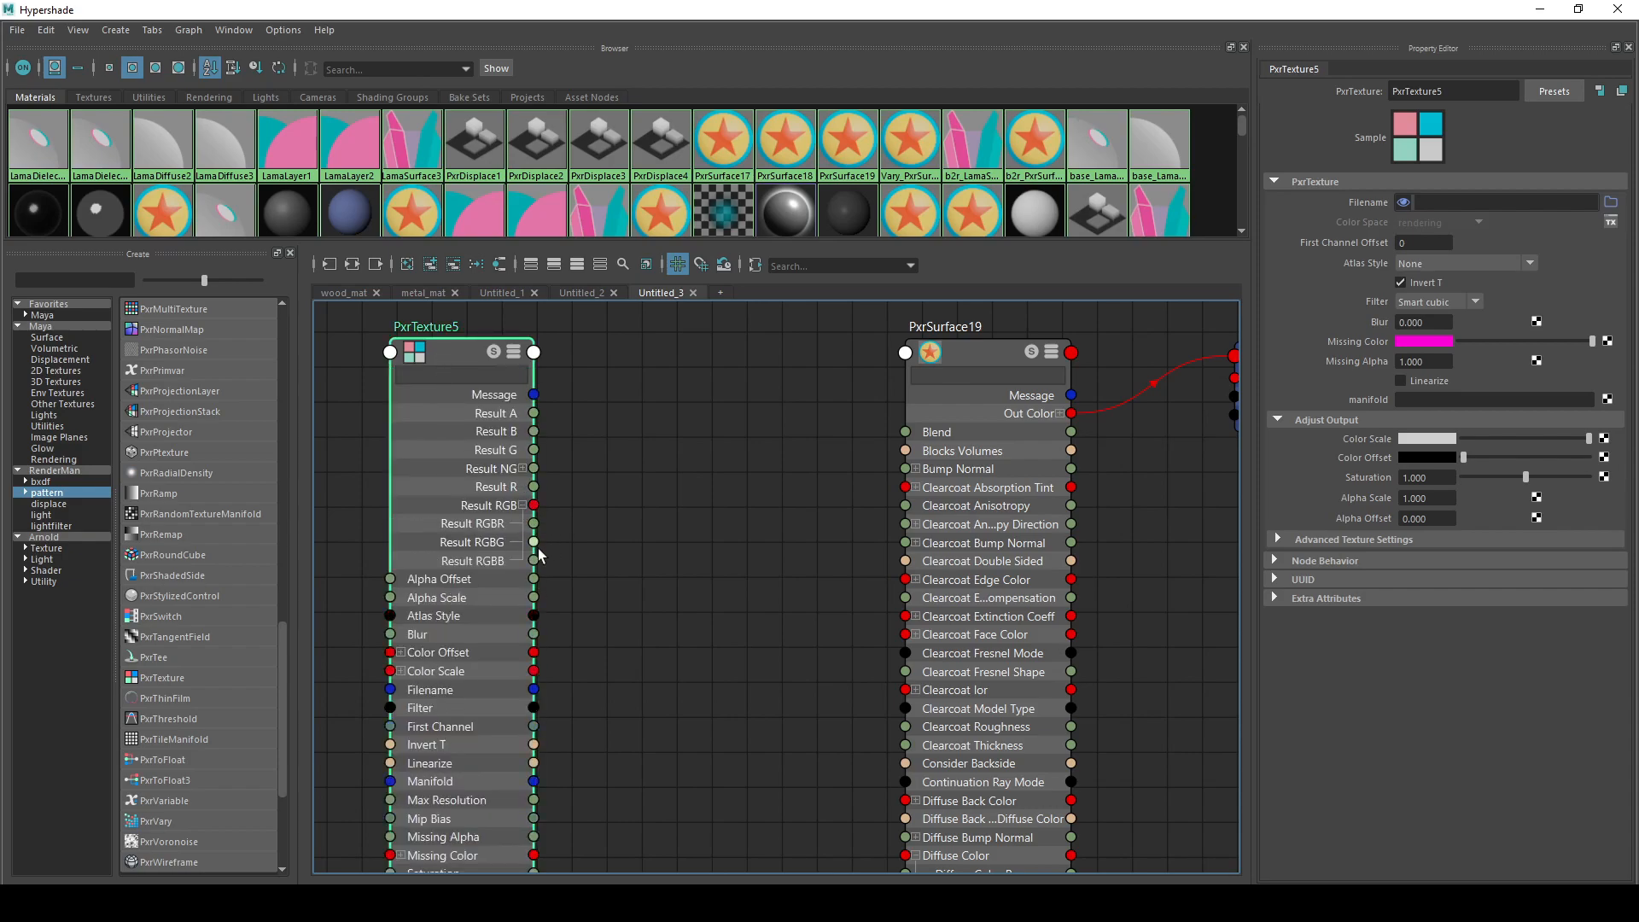
middle_click_drag(759, 593, 803, 533, "alt")
left_click_drag(552, 466, 786, 623)
middle_click_drag(760, 469, 757, 533, "alt")
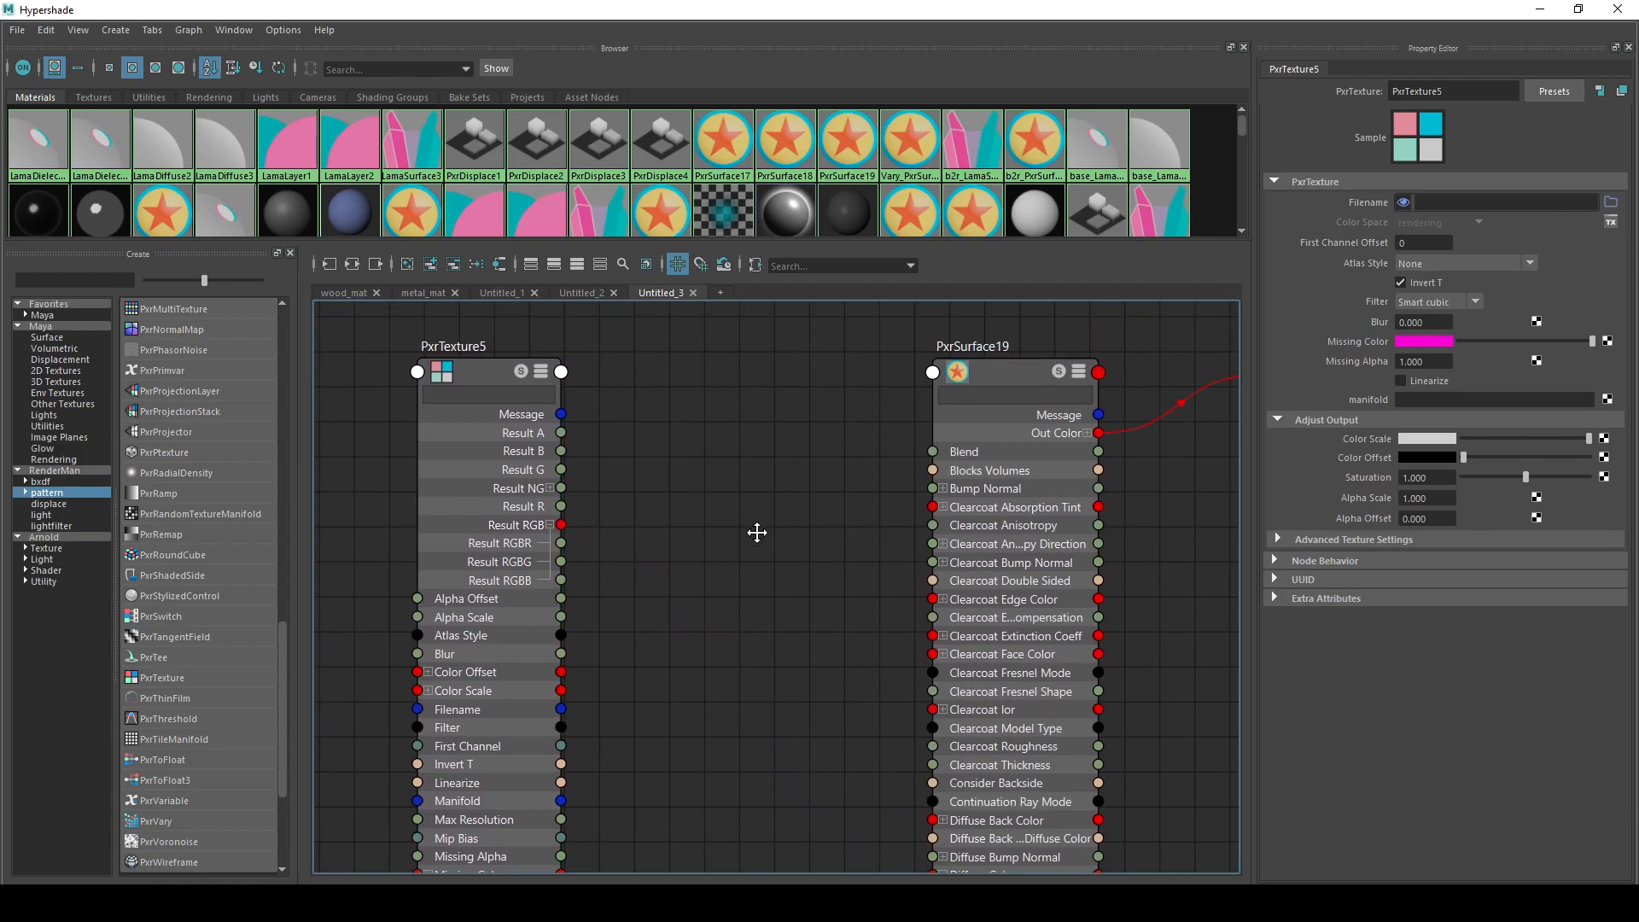
- Assign PxrTexture5 to the diffuse Color property of PxrSurface19, linking Result RGB to Diffuse Color
left_click(471, 372)
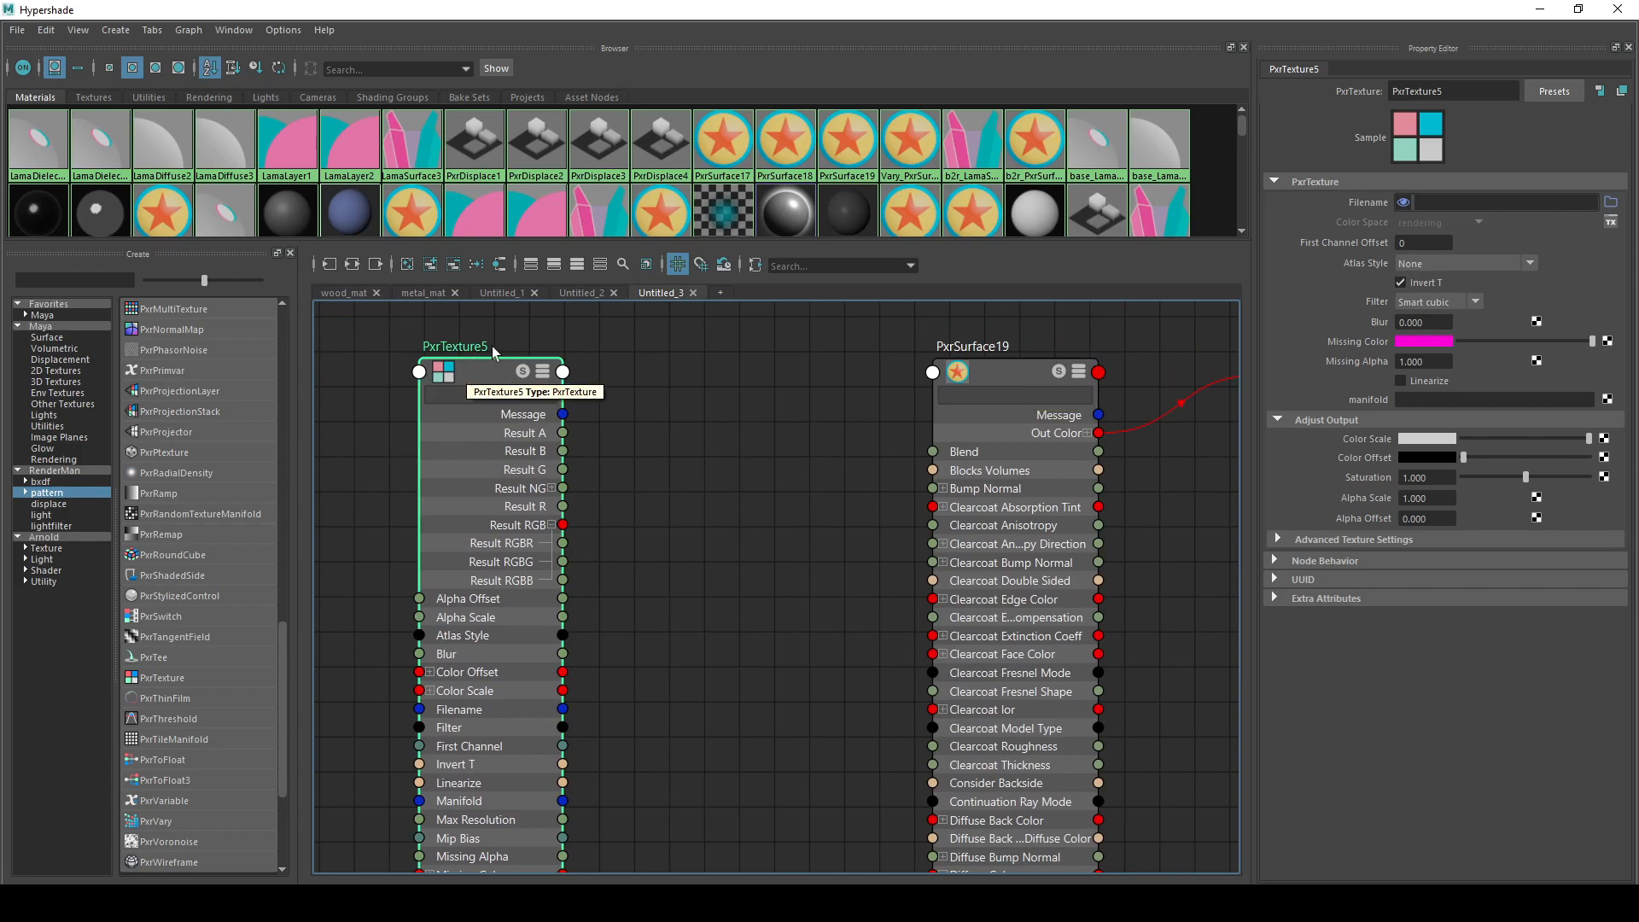
left_click(1012, 372)
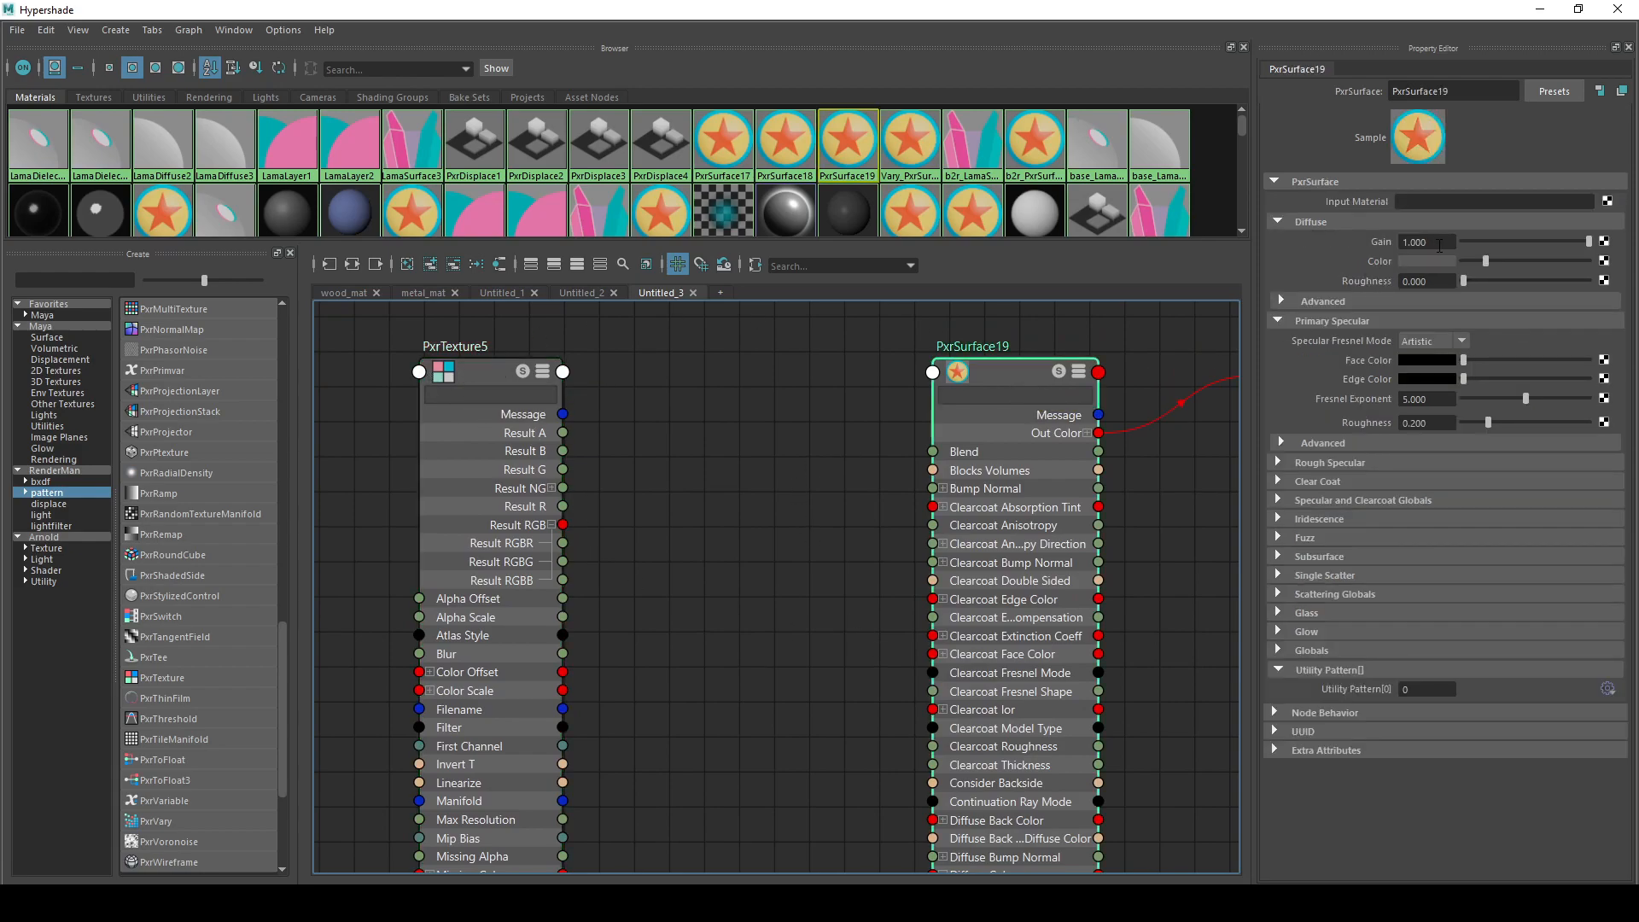
middle_click_drag(733, 687, 632, 790, "alt")
middle_click_drag(809, 802, 743, 453, "alt")
middle_click_drag(704, 754, 769, 670, "alt")
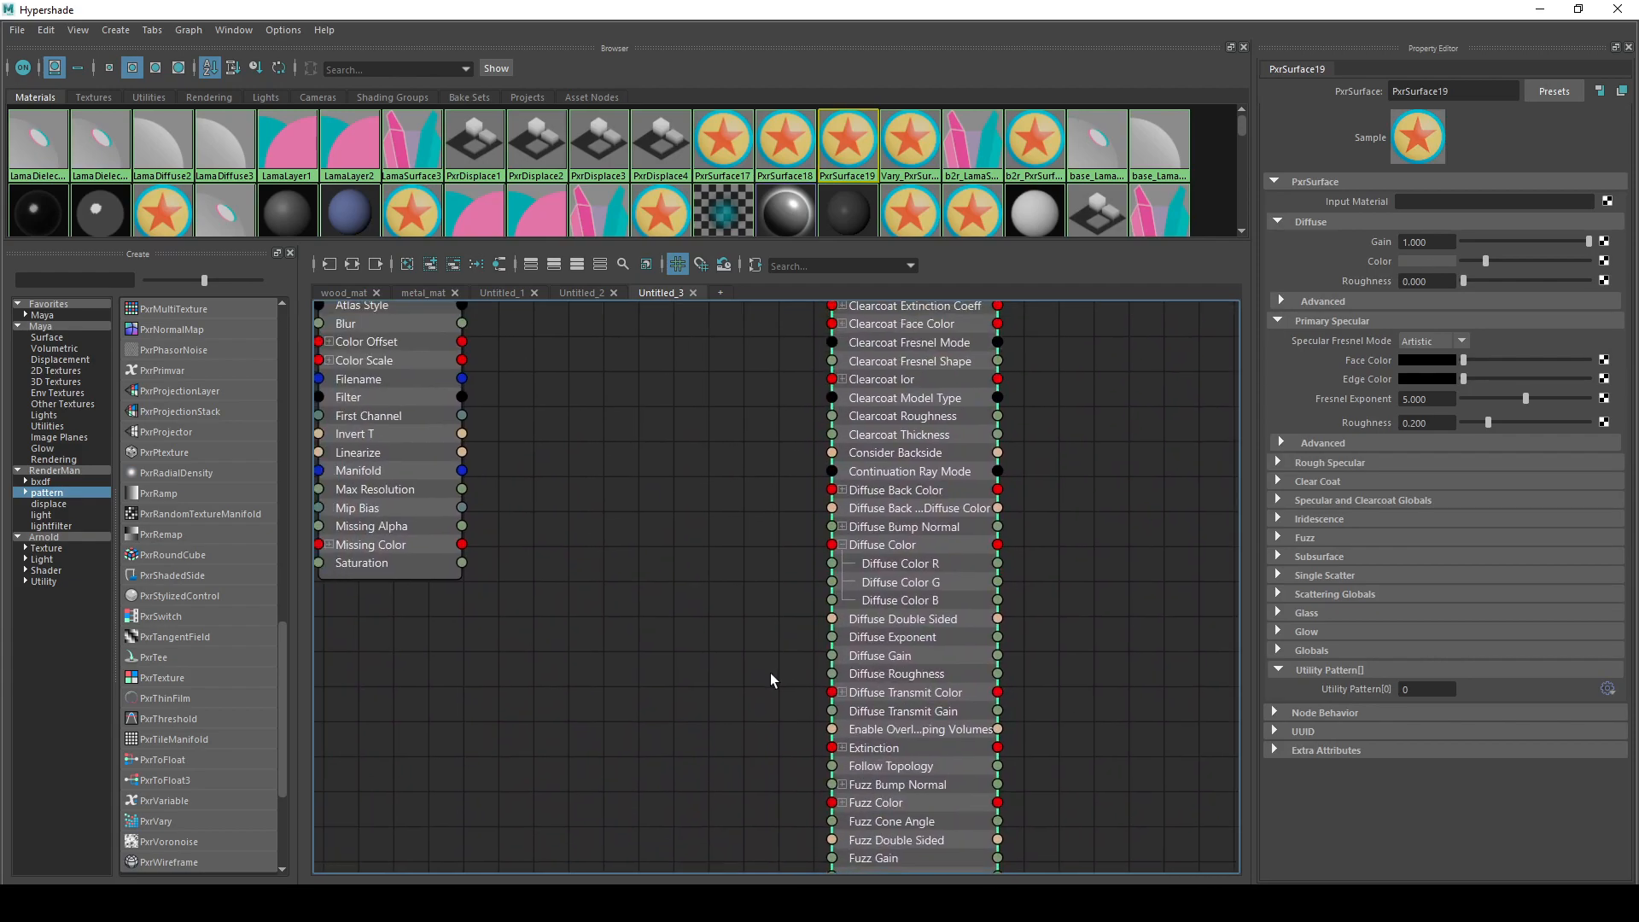
middle_click_drag(743, 476, 651, 526, "alt")
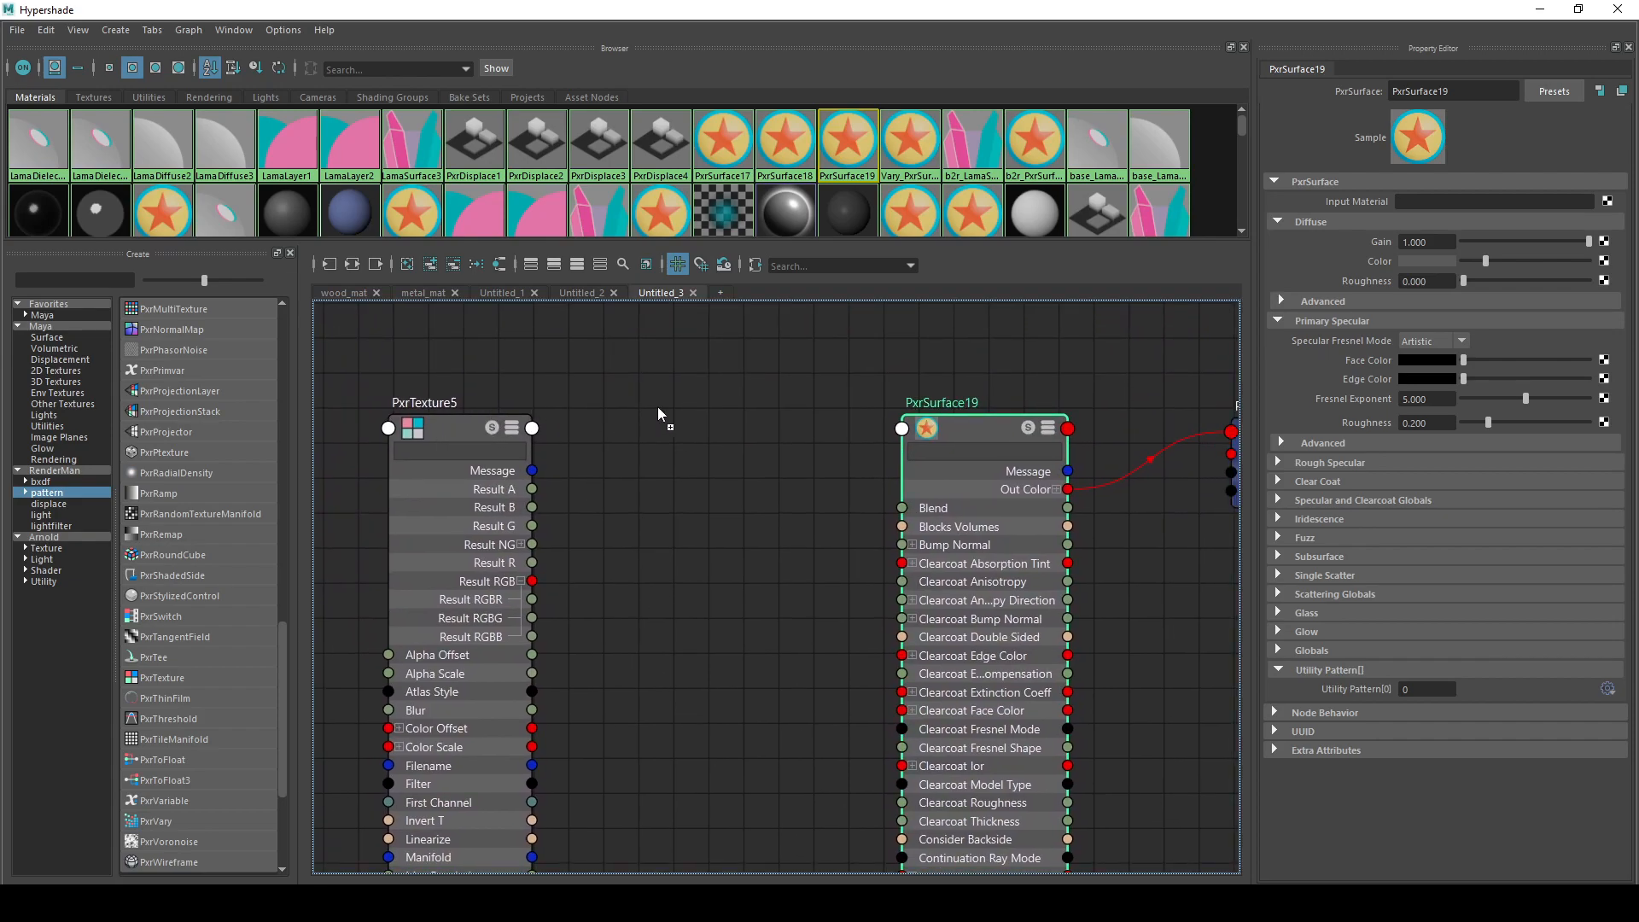
middle_click_drag(1163, 377, 1346, 351)
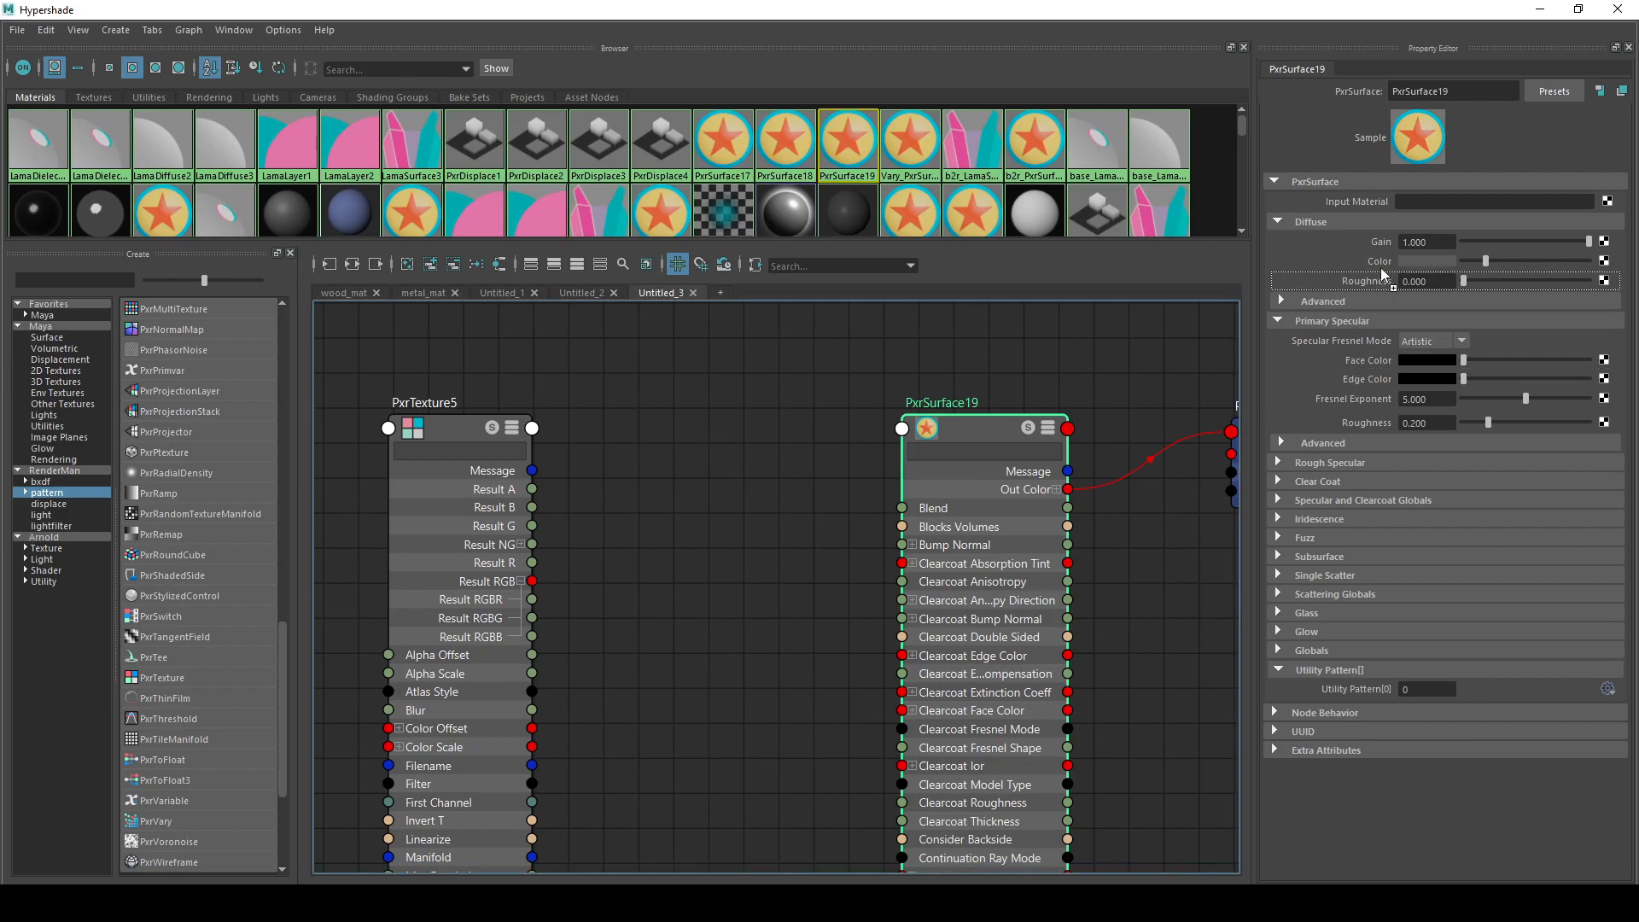
middle_click_drag(1391, 241, 1380, 260)
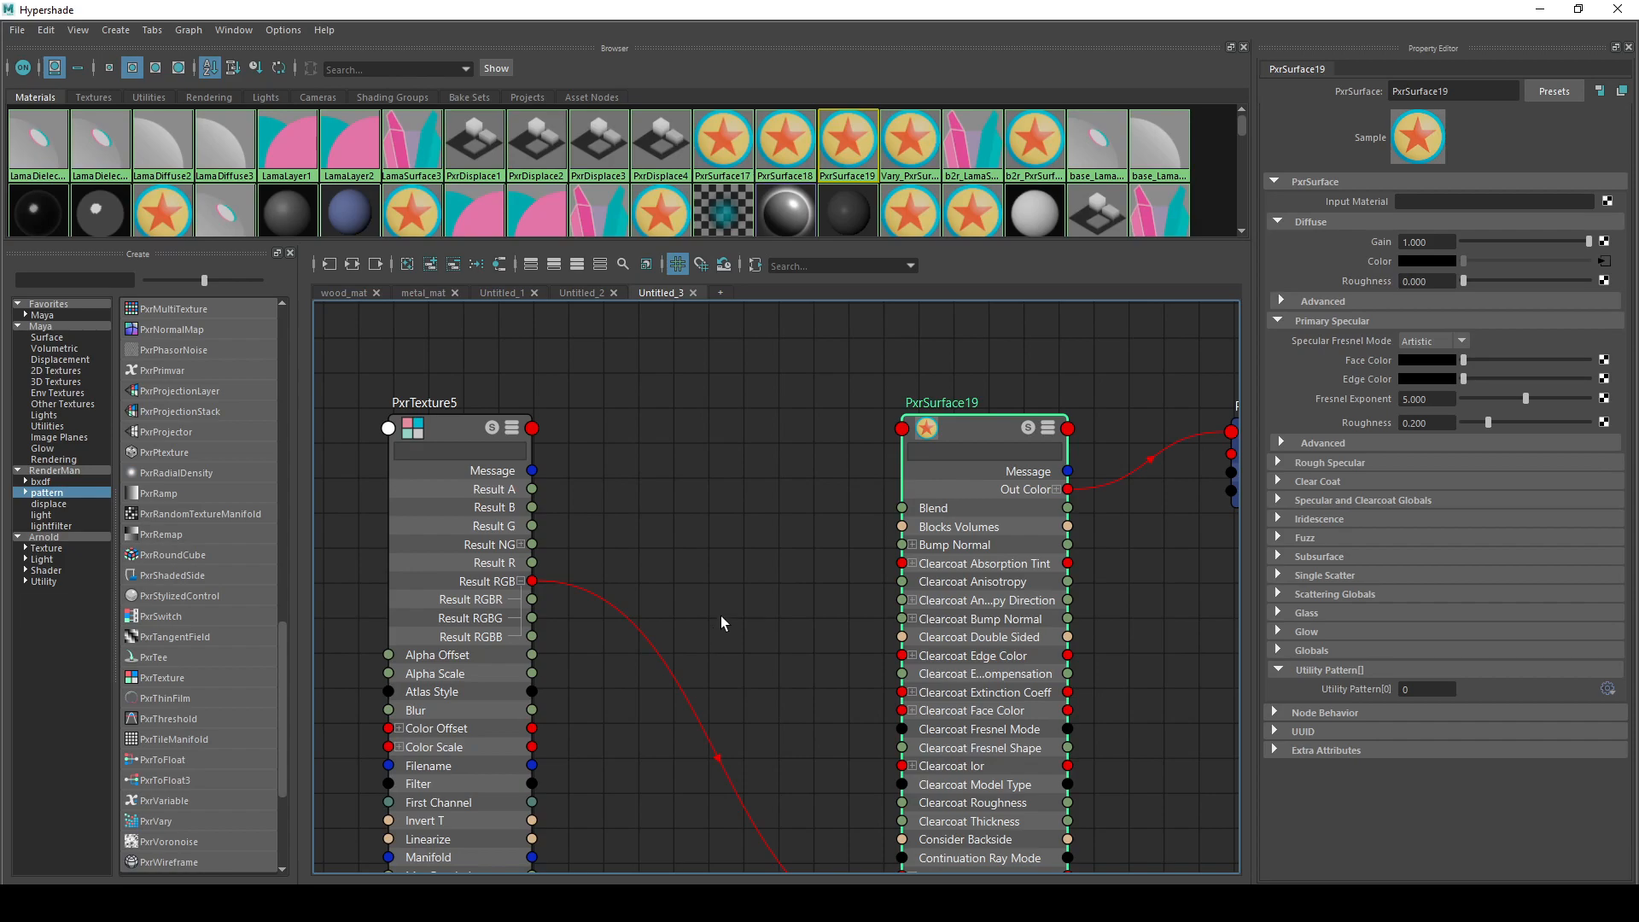
middle_click_drag(736, 622, 749, 548, "alt")
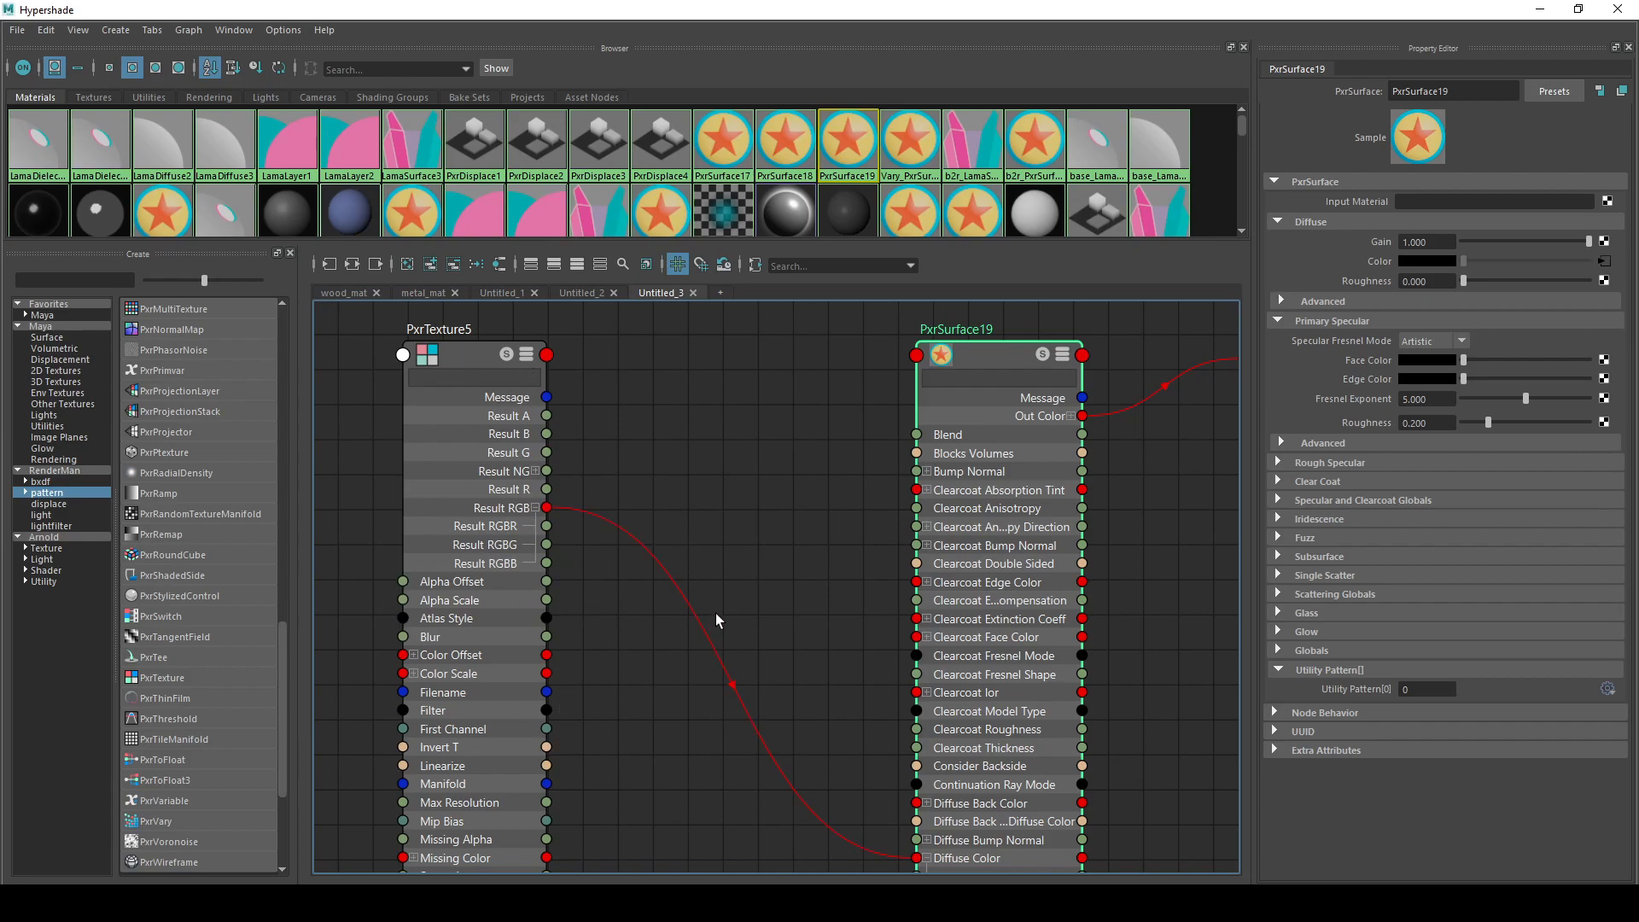
- Examine the outputs PxrTexture5 offers for connection, including the full Output Selection list, and close it
left_click(574, 354)
left_click(547, 354)
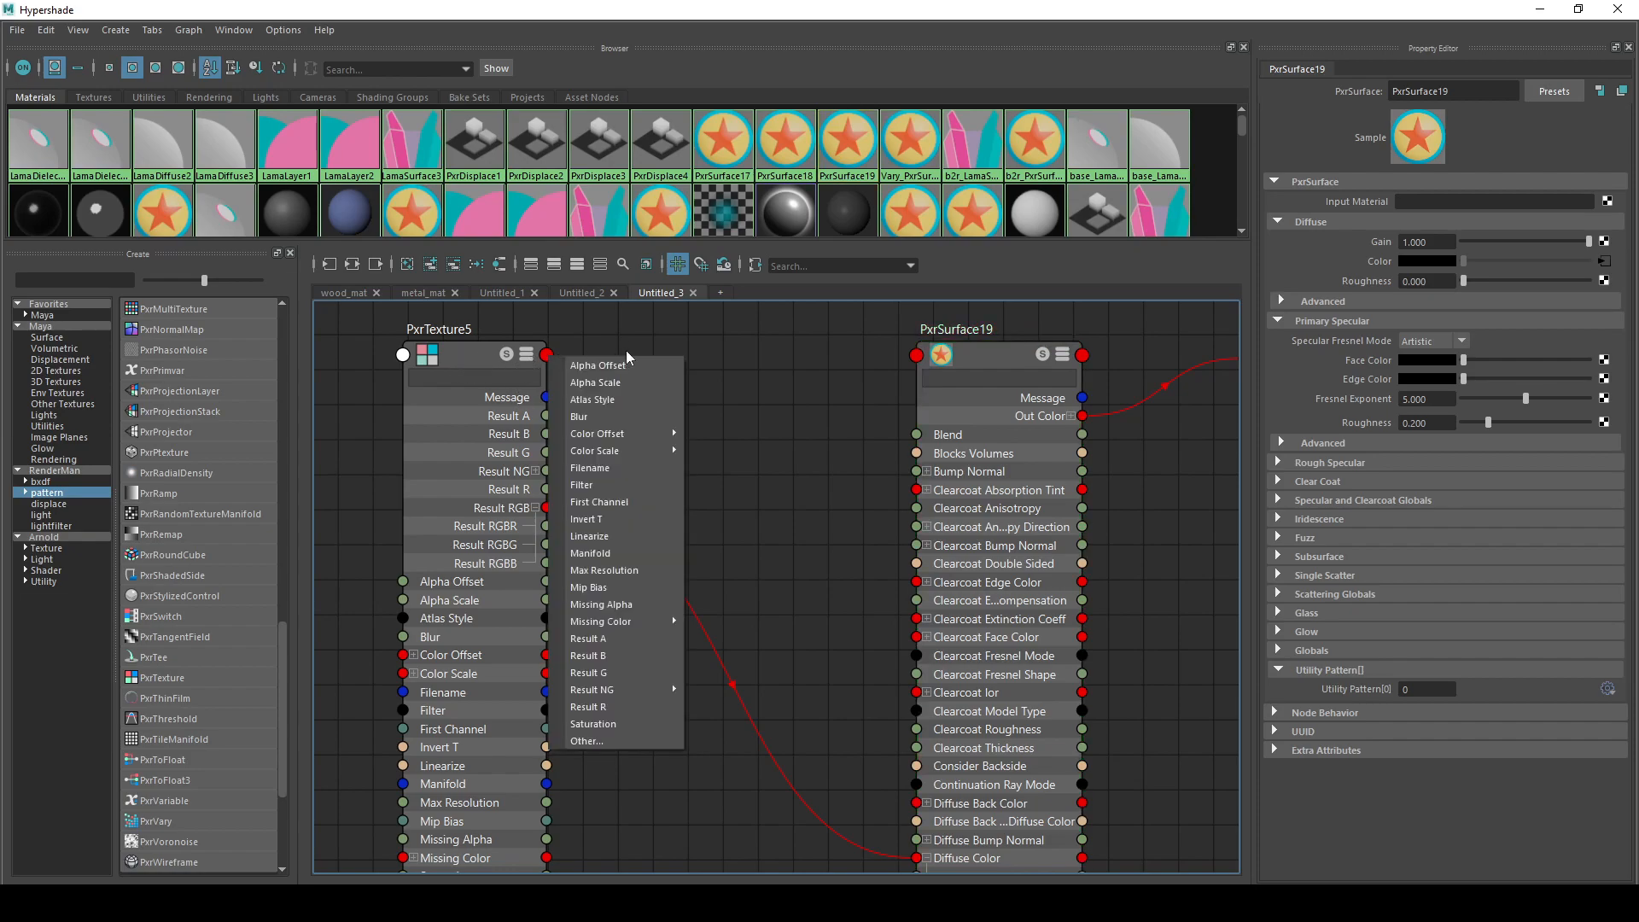
left_click(547, 355)
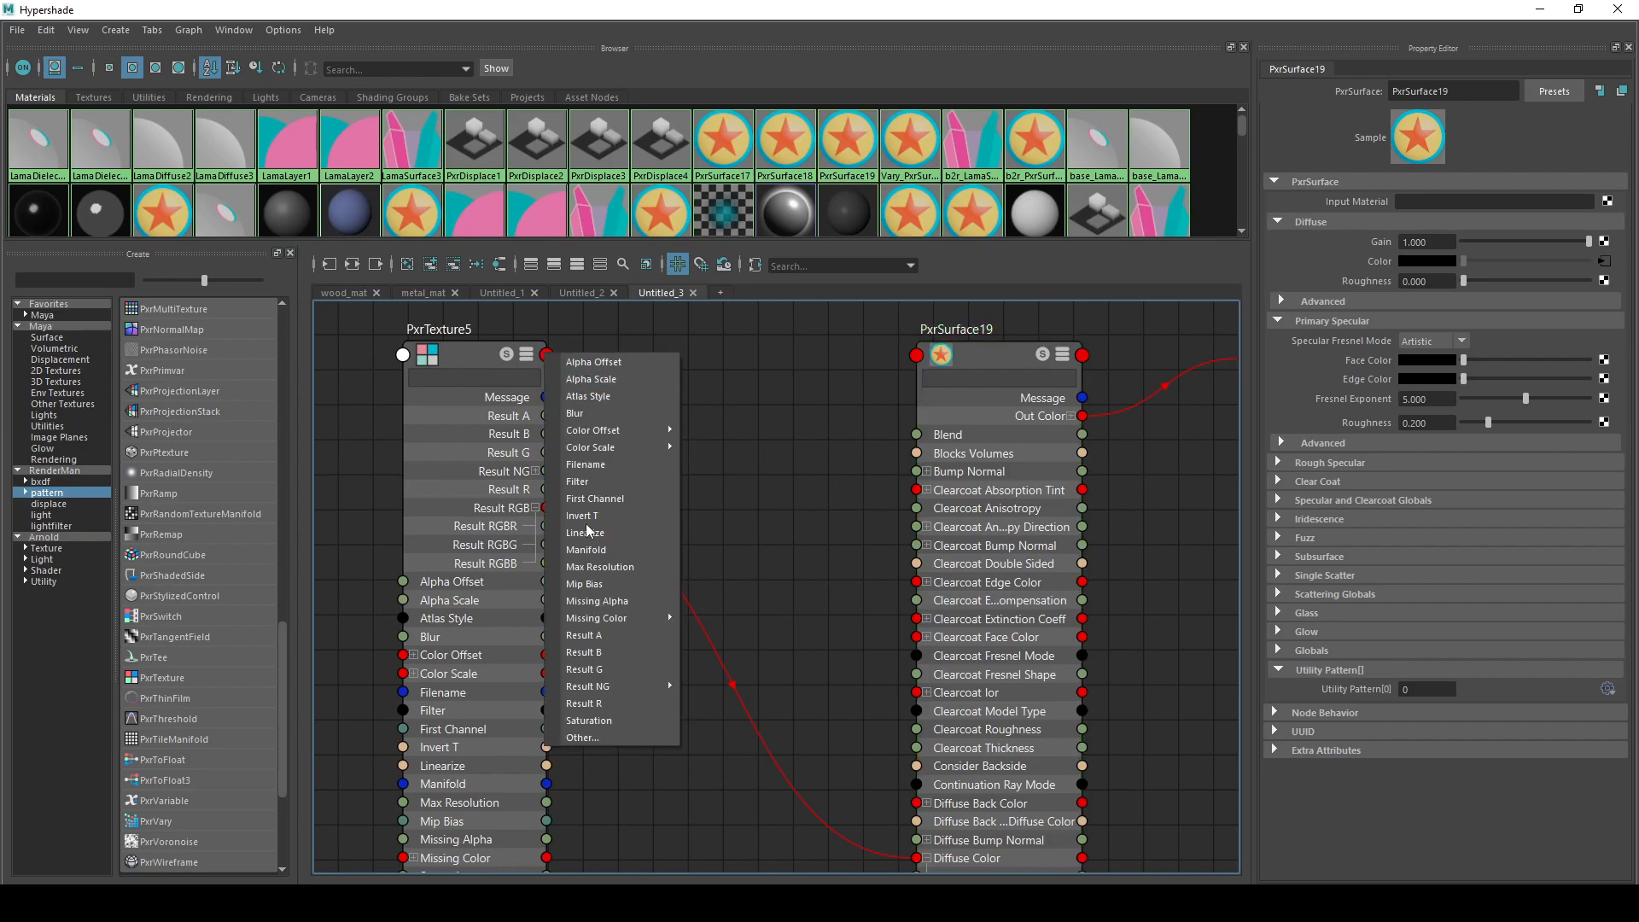
left_click(623, 736)
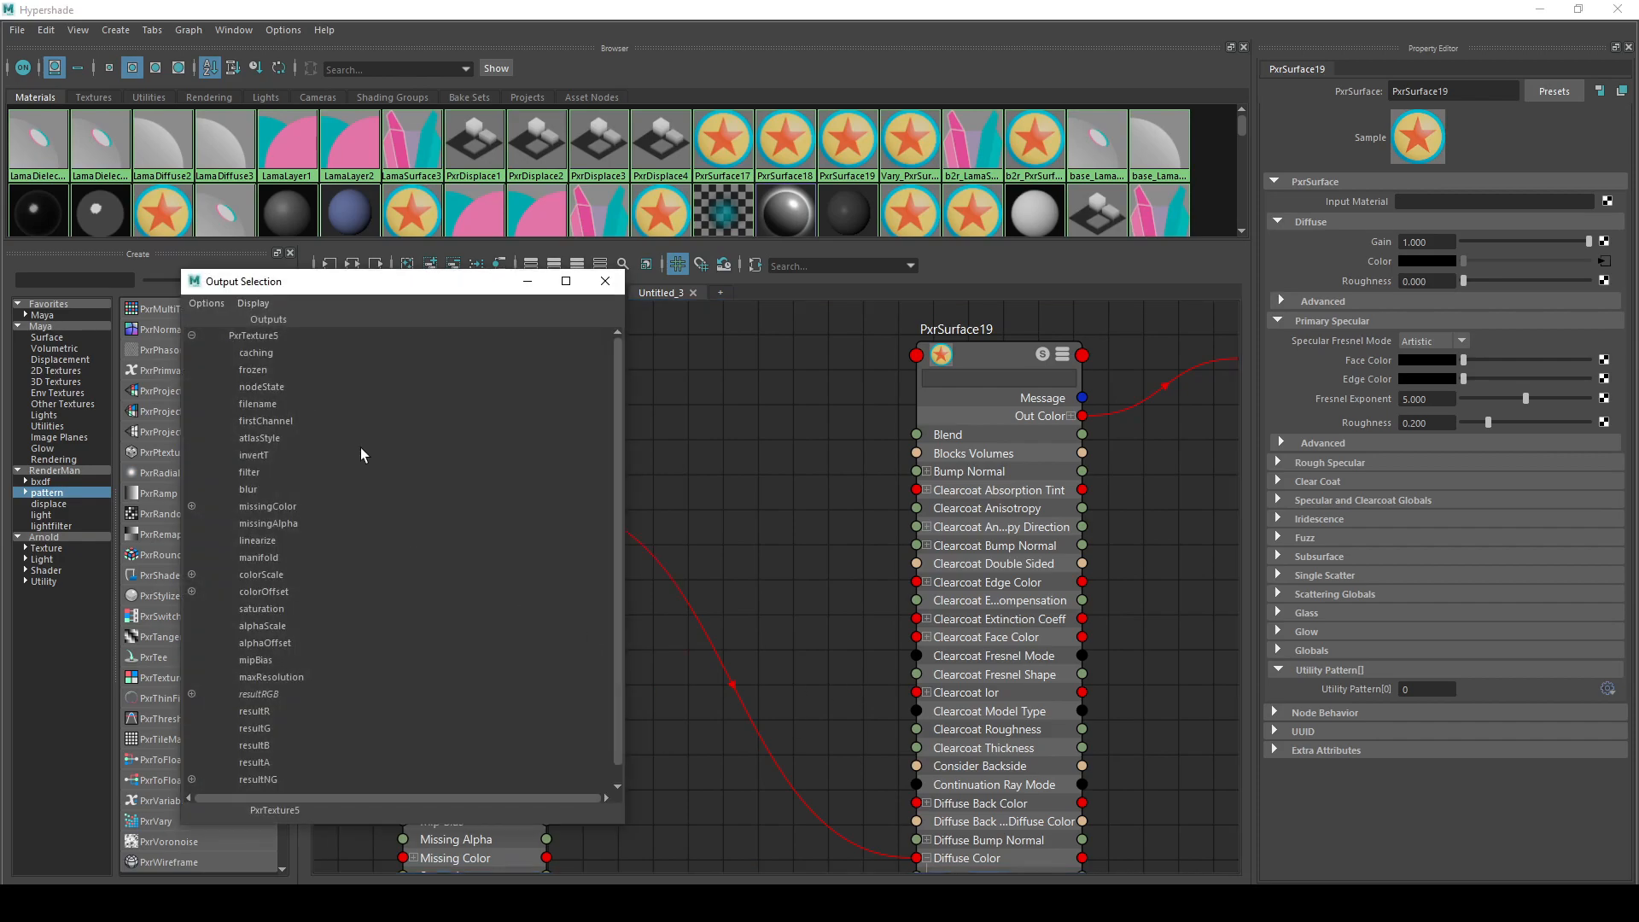
left_click_drag(626, 559, 624, 559)
left_click(604, 281)
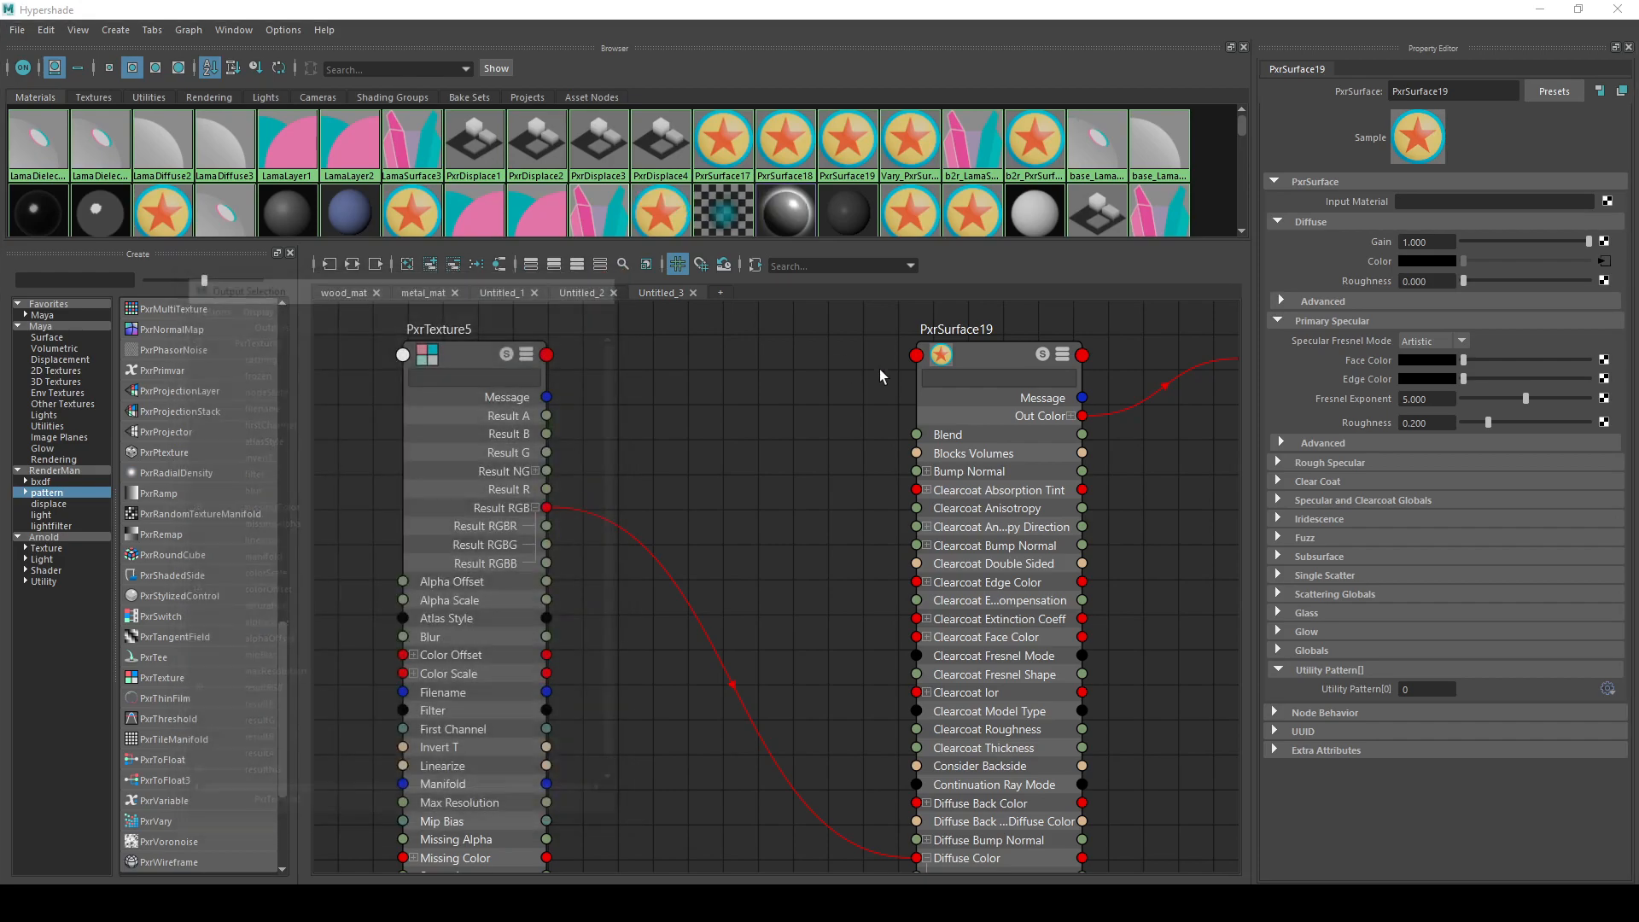
- Examine the inputs PxrSurface19 offers for connection and compare them with its attributes in the graph
left_click(916, 357)
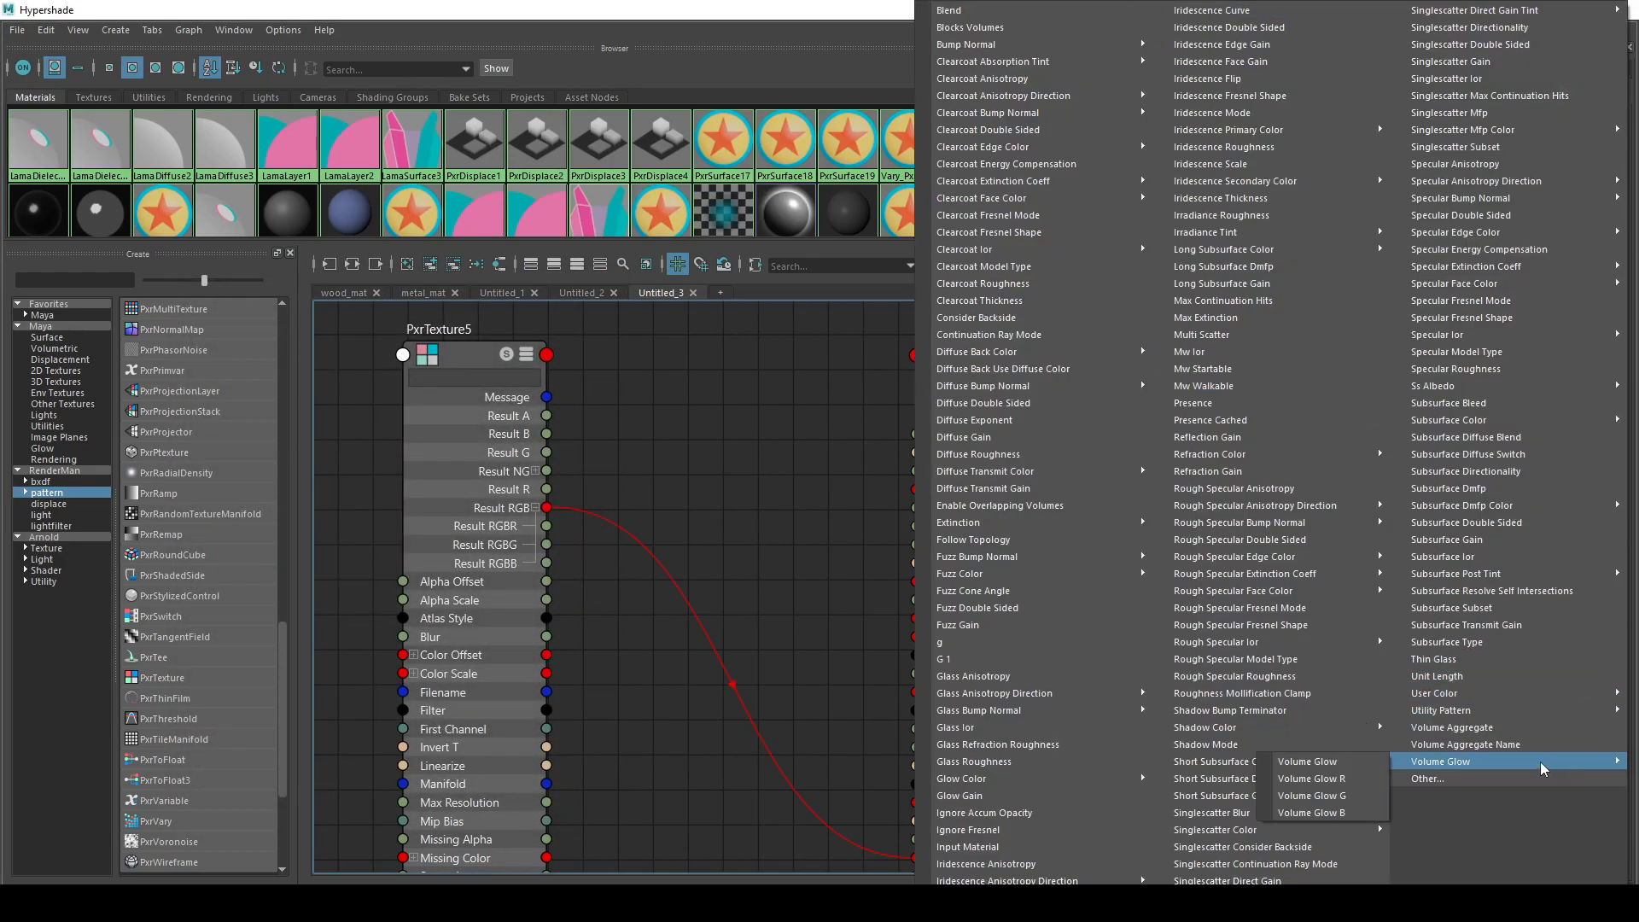
left_click(671, 487)
scroll(1011, 758, "down", 2)
middle_click_drag(719, 706, 801, 360, "alt")
scroll(718, 683, "up", 1)
scroll(724, 605, "down", 5)
scroll(693, 555, "up", 2)
middle_click_drag(710, 528, 641, 806, "alt")
middle_click_drag(801, 424, 797, 617, "alt")
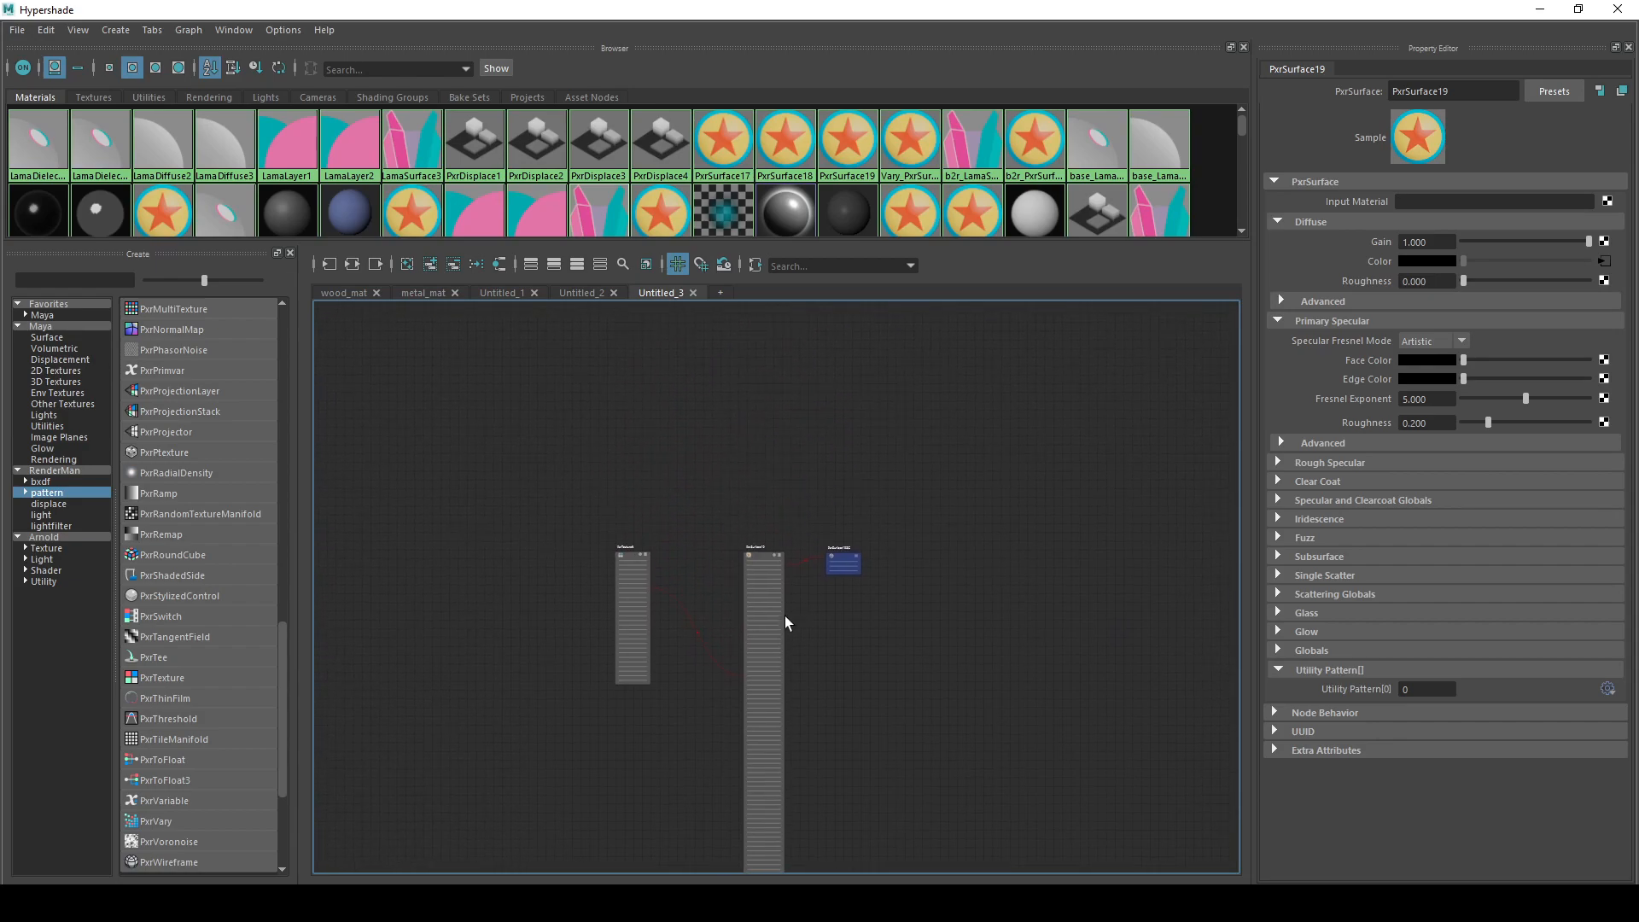
scroll(704, 634, "up", 3)
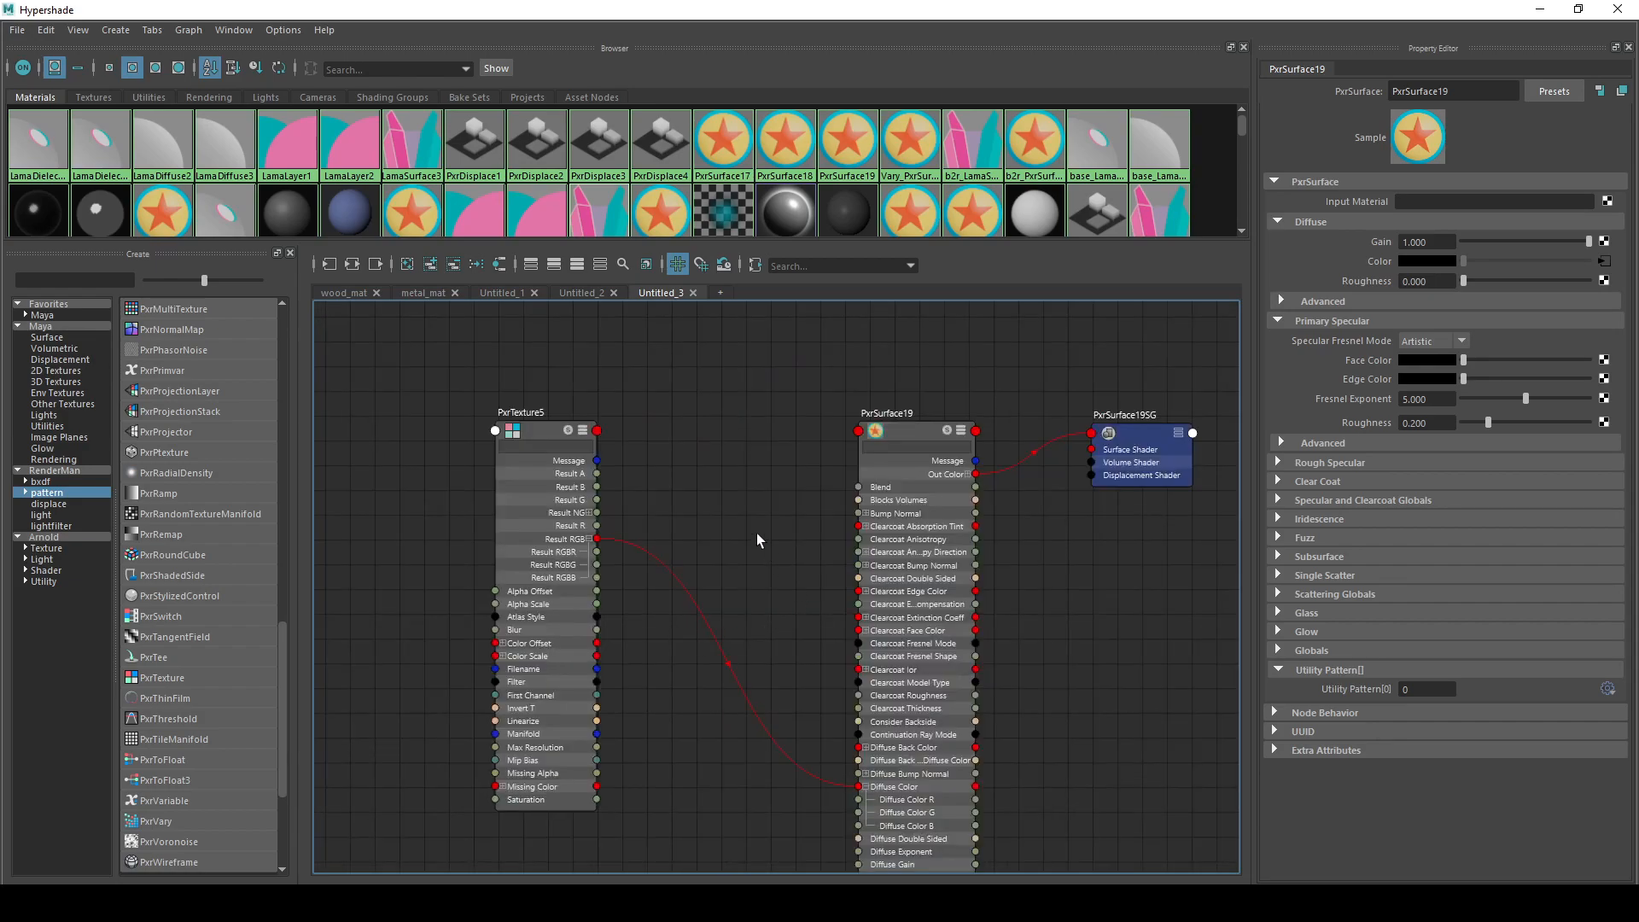
- Check PxrTexture5's output list and remove its Result RGB connection to PxrSurface19's Diffuse Color
left_click(598, 431)
left_click(627, 416)
left_click(596, 432)
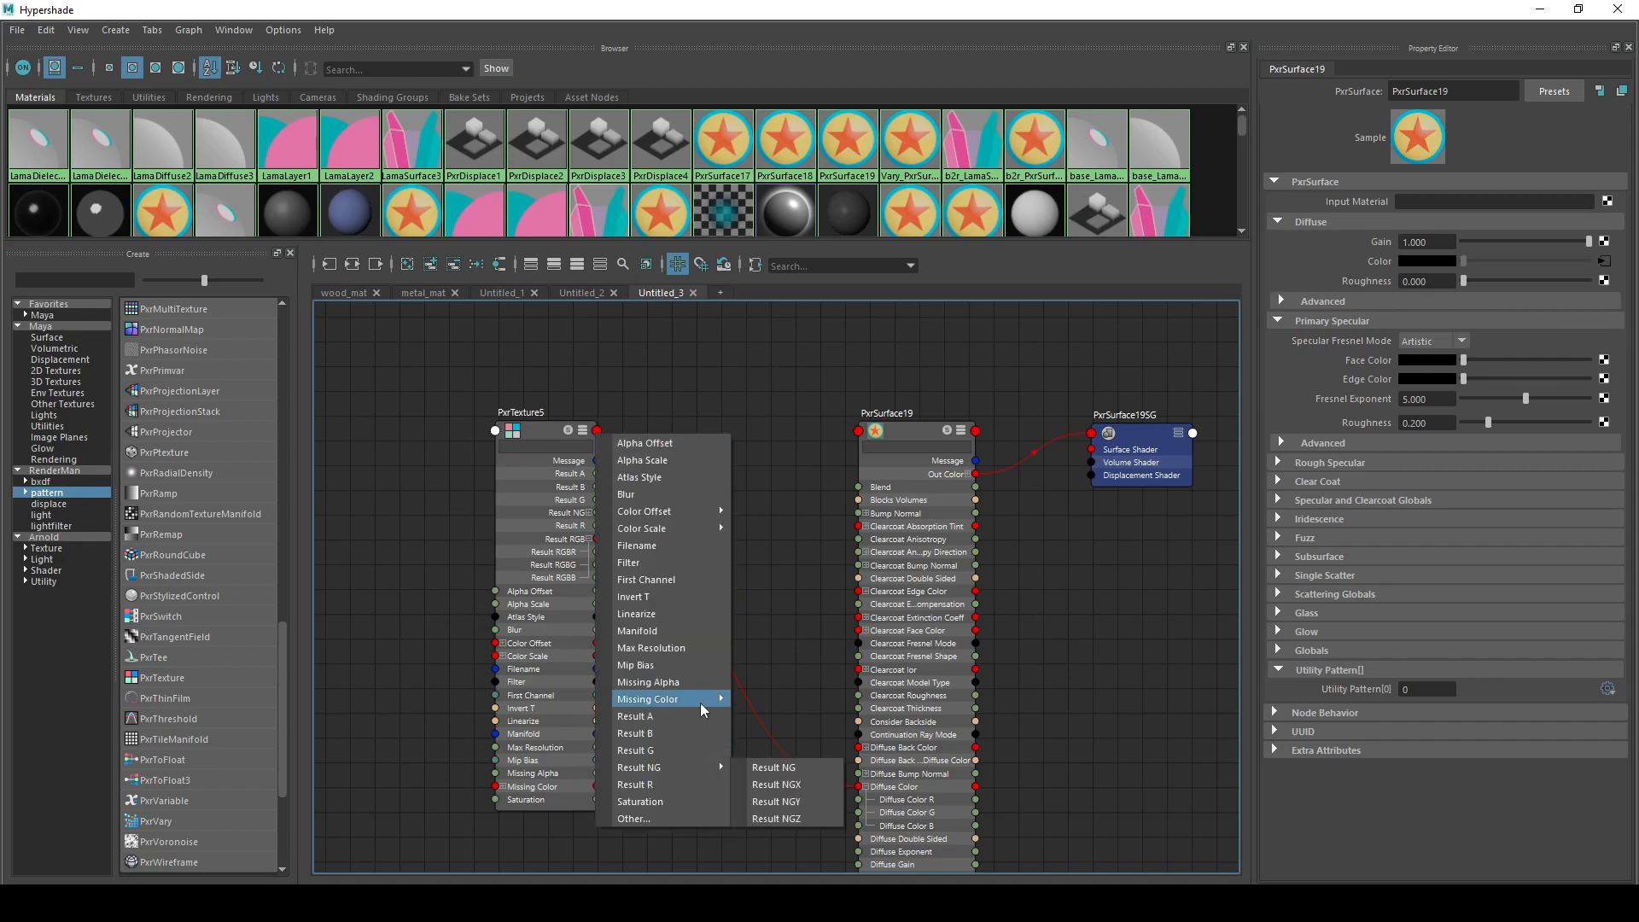
left_click(682, 818)
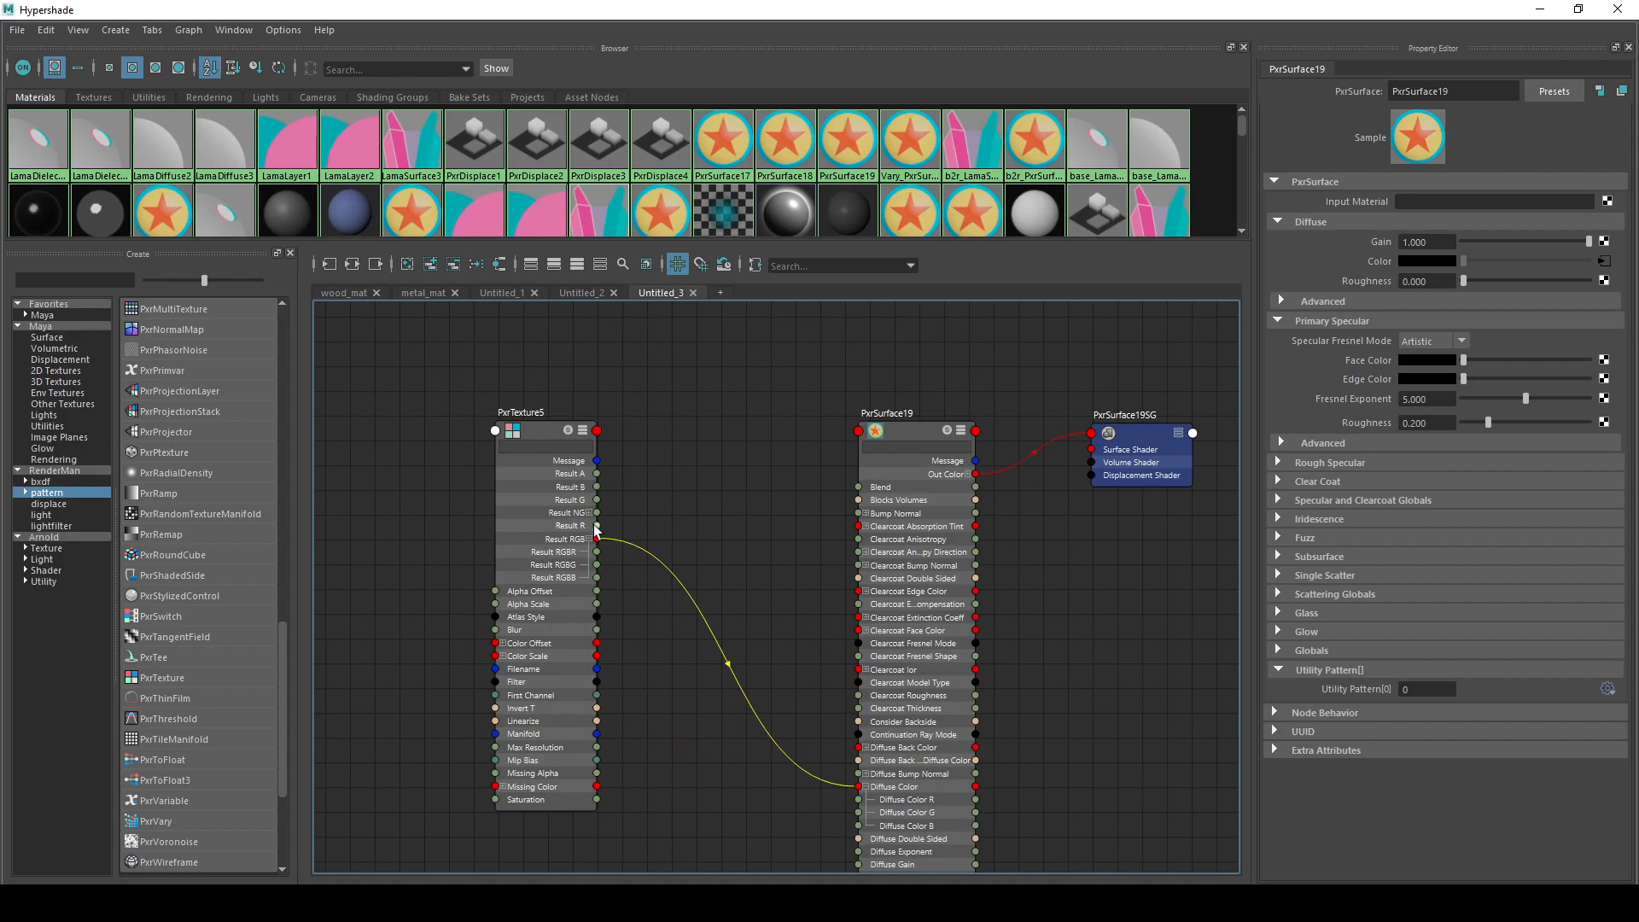
- Reconnect PxrTexture5's Result RGB to PxrSurface19's Diffuse Color, starting from the texture's header output and ending at the surface's header input
left_click(597, 432)
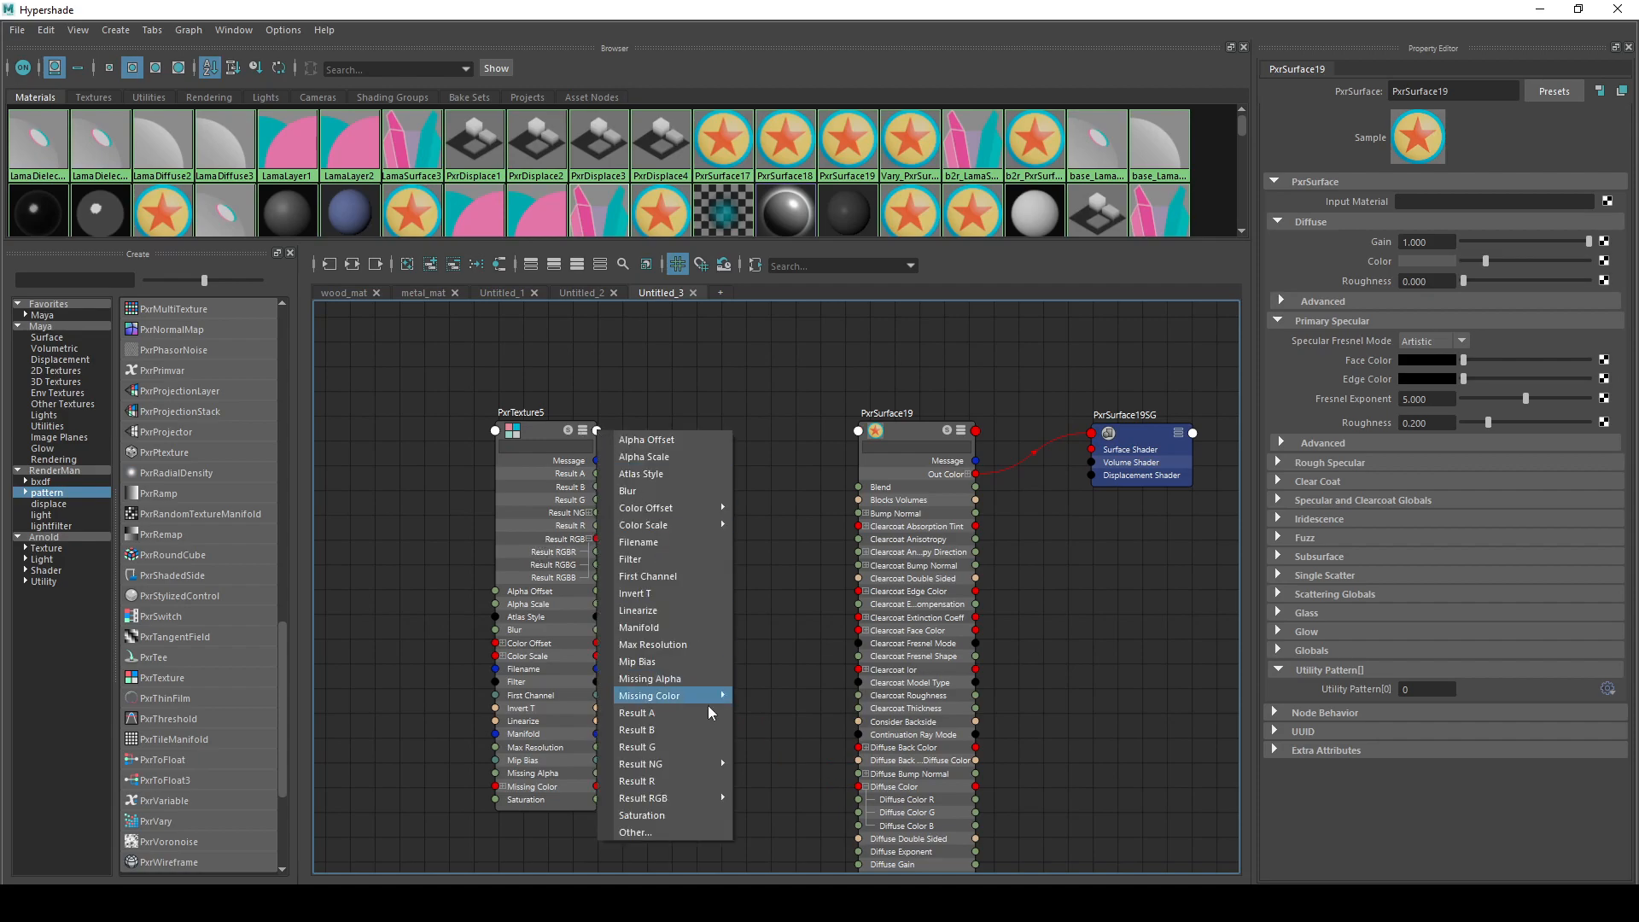
mouse_move(683, 798)
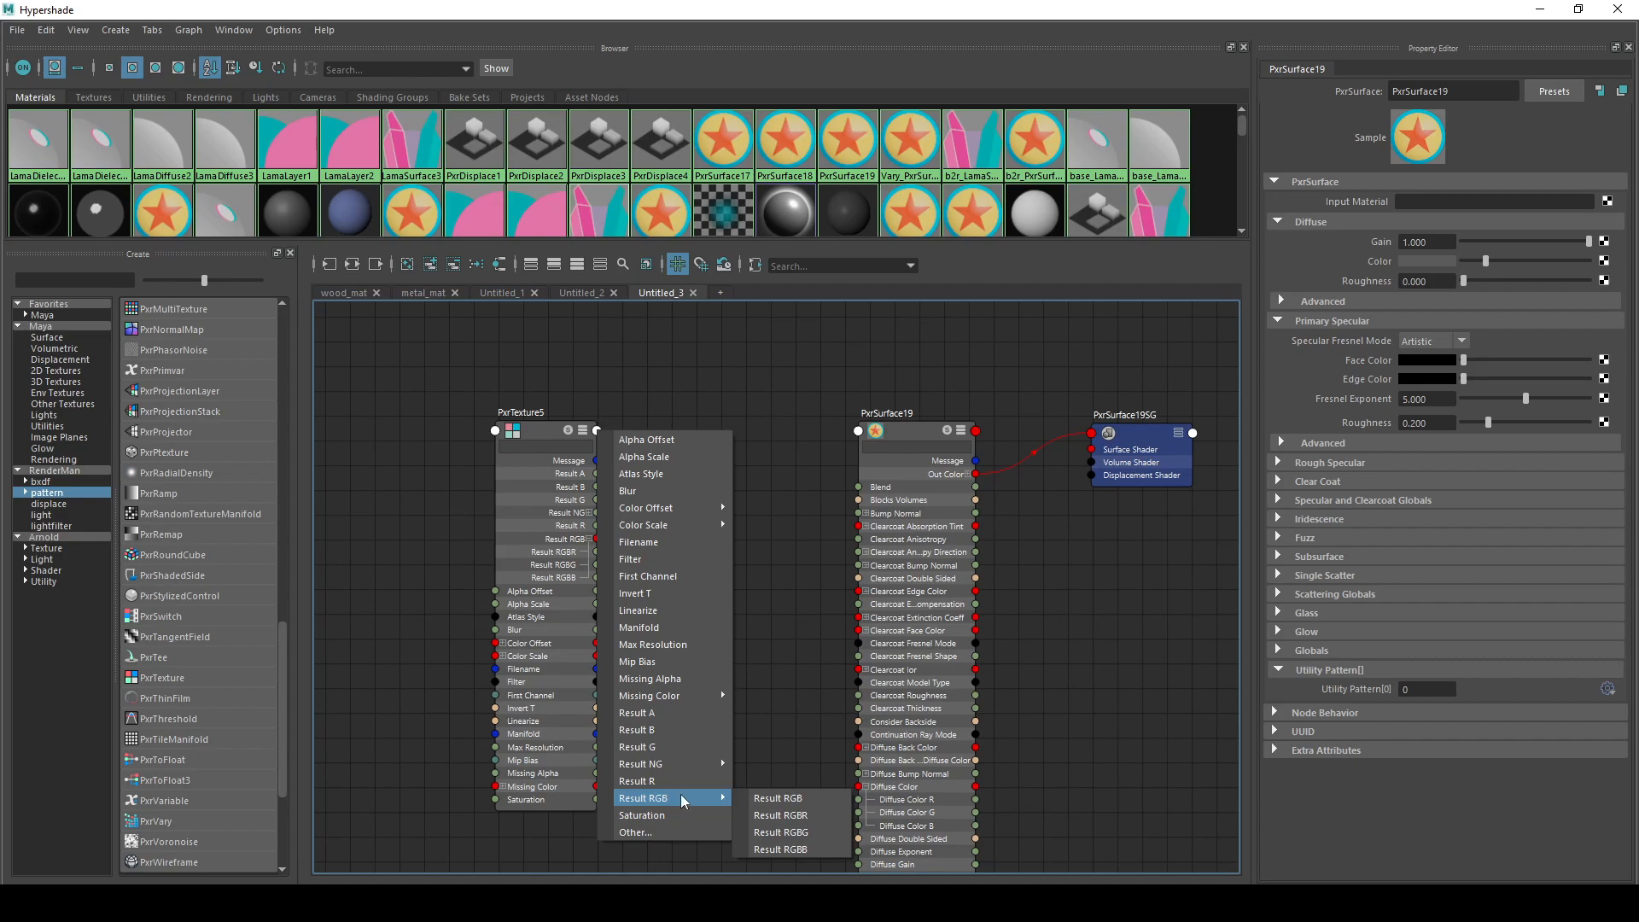
left_click(768, 798)
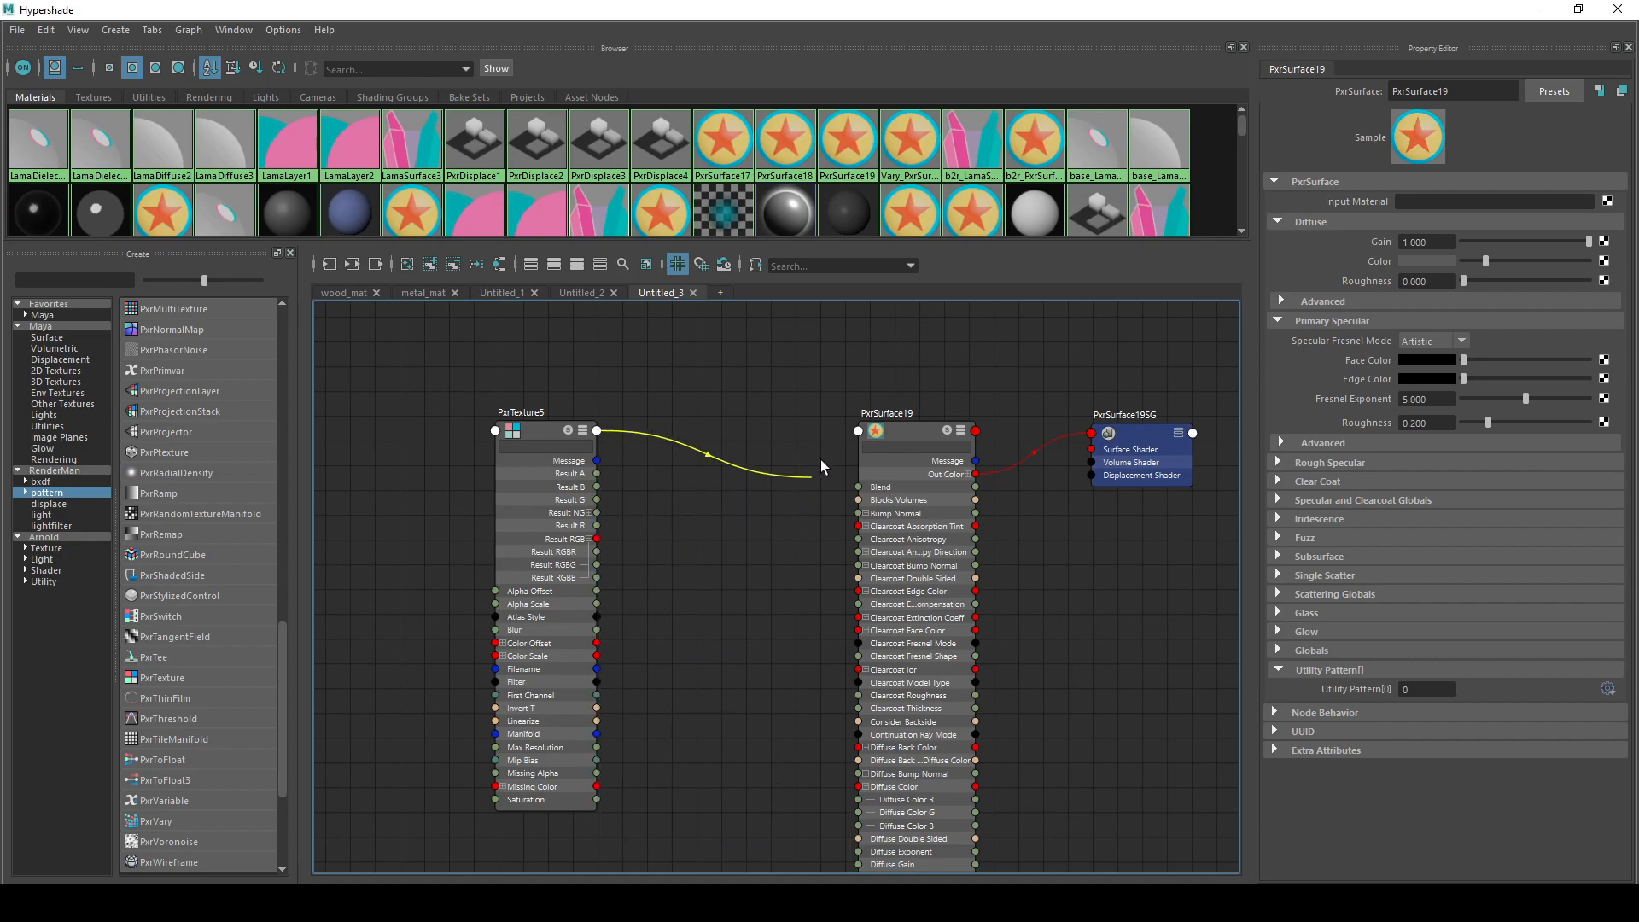
left_click(858, 430)
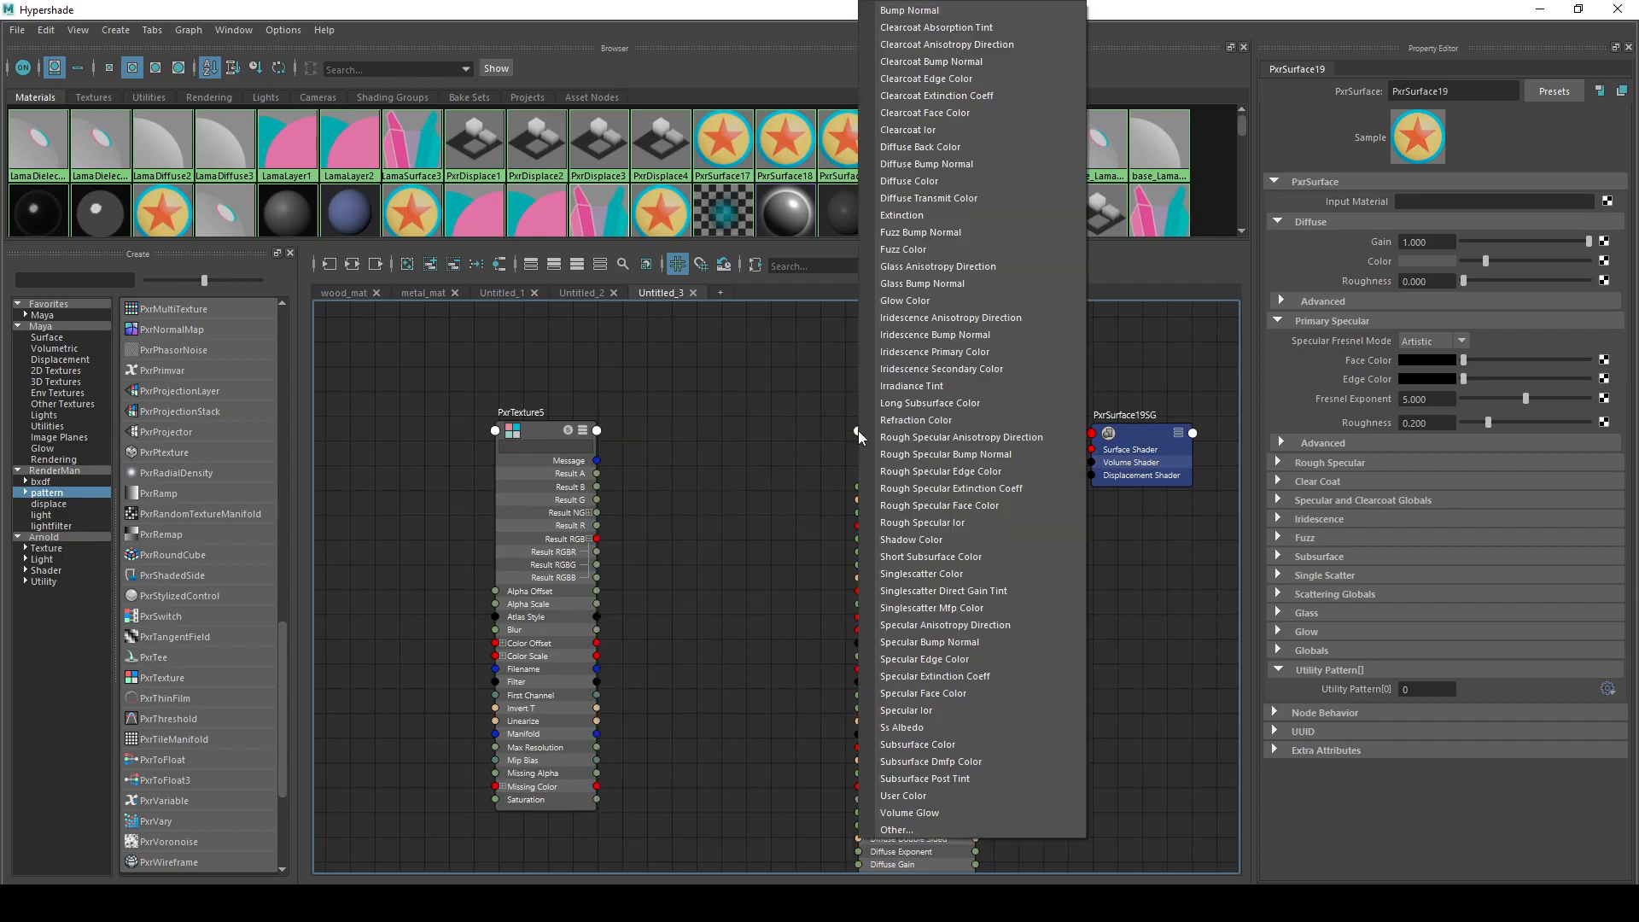
left_click(970, 181)
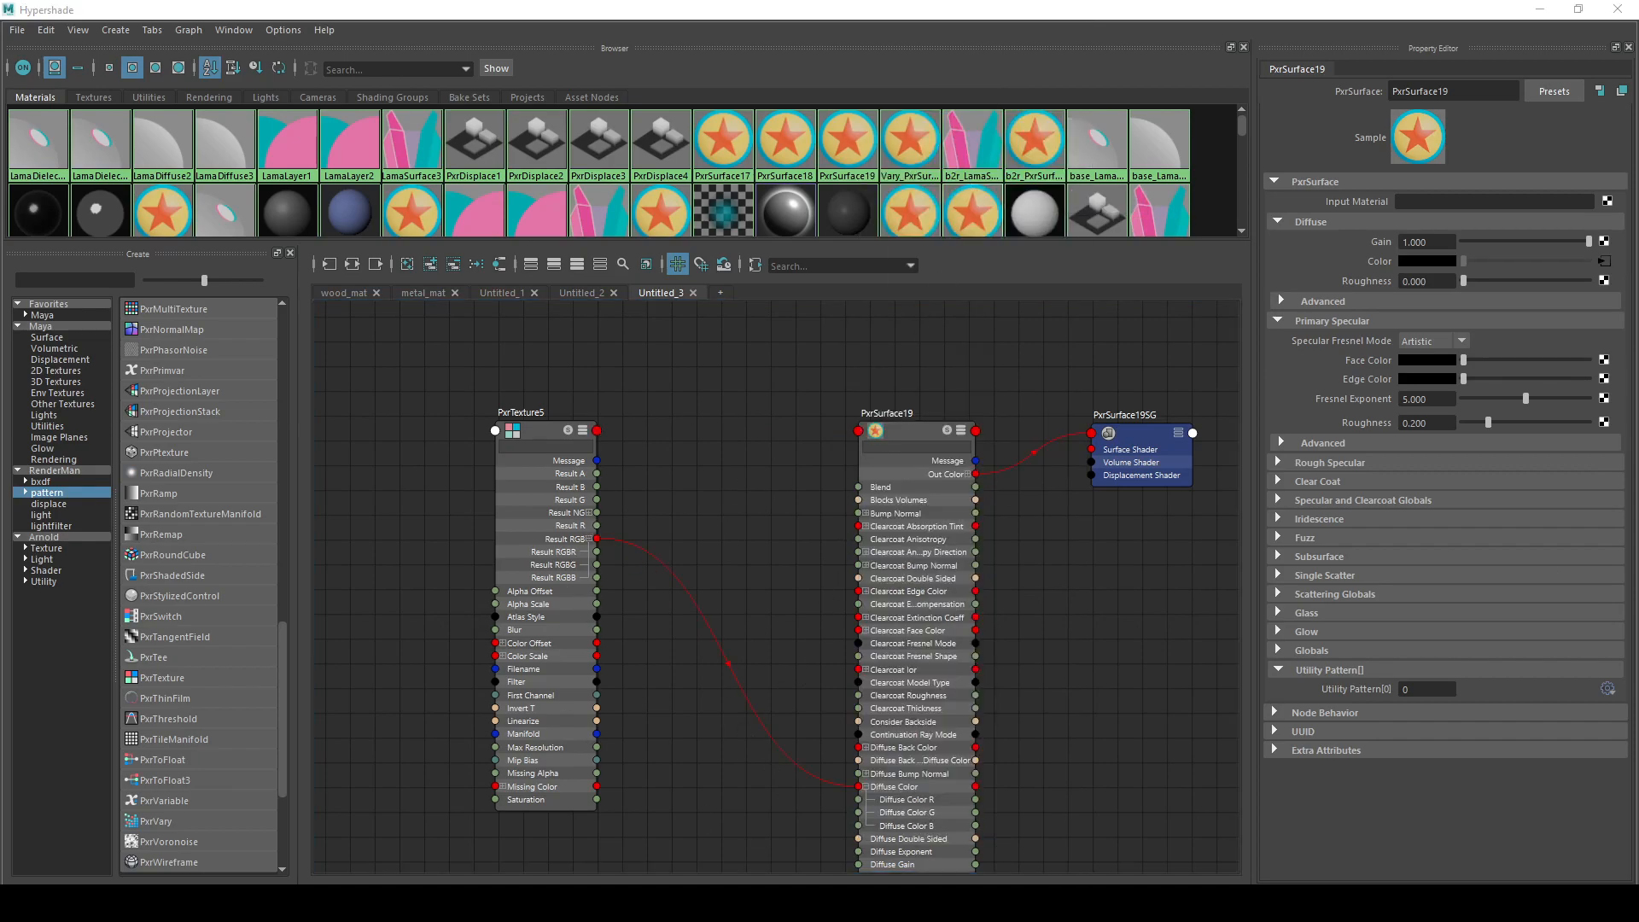
- Try mapping PxrTexture5 to PxrSurface19's primary specular Face Color, and delete the connections between the two nodes
left_click(589, 522)
left_click(924, 542)
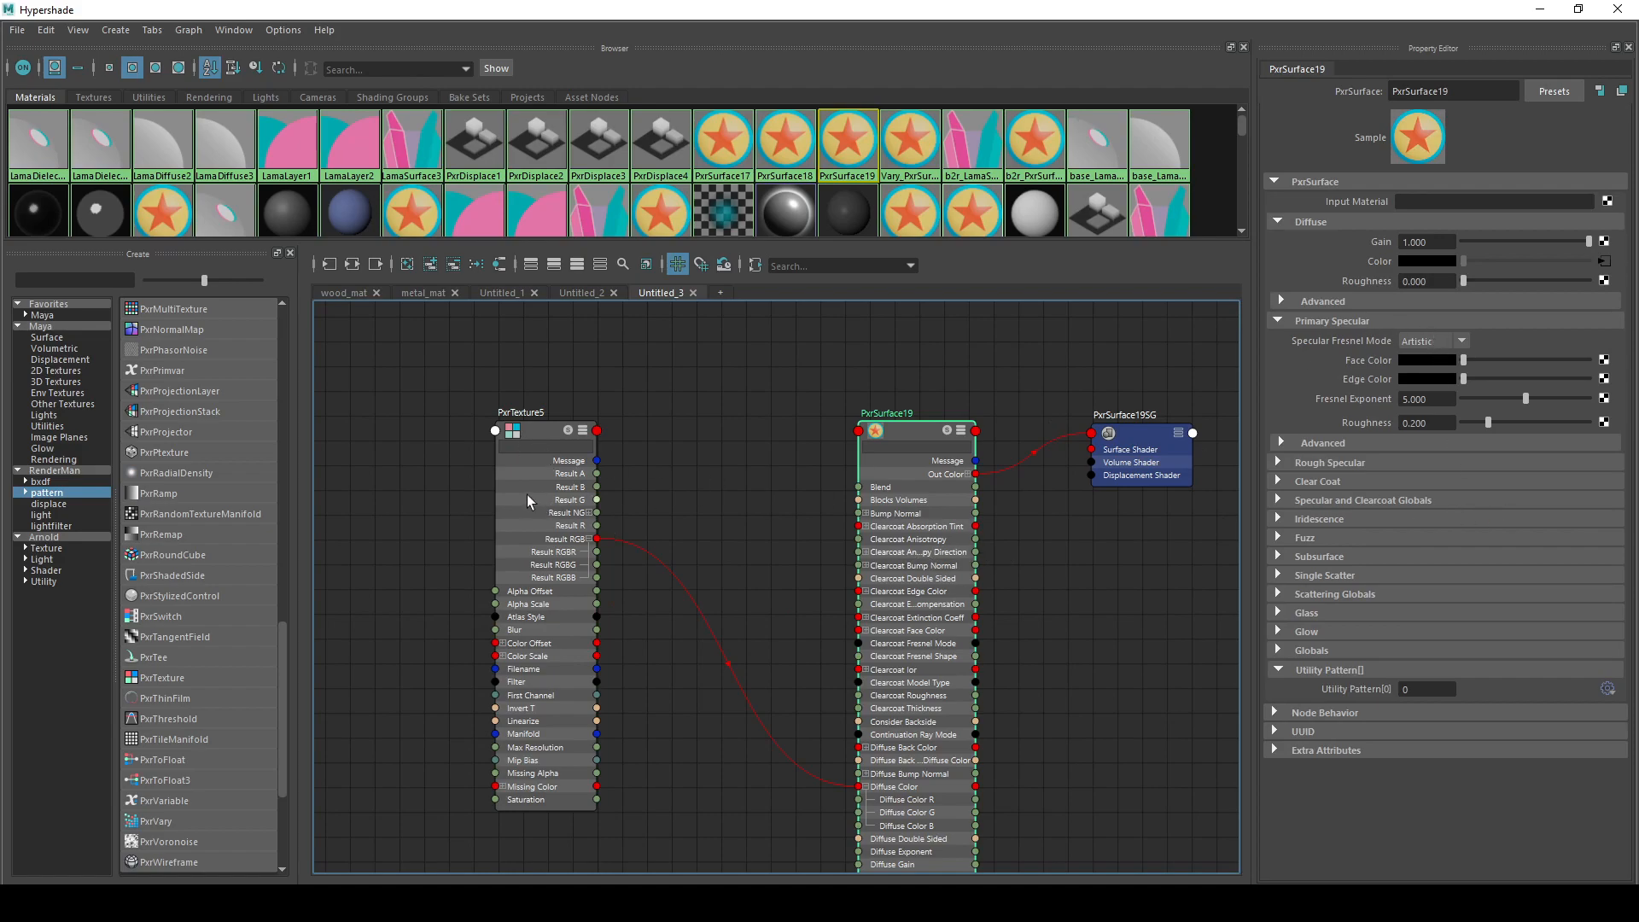
middle_click_drag(533, 478, 1384, 360)
left_click_drag(716, 427, 656, 807)
key("Delete")
- Move PxrTexture5 closer to PxrSurface19 and add a PxrManifold2D node on the texture's input side
middle_click_drag(702, 551, 896, 545, "alt")
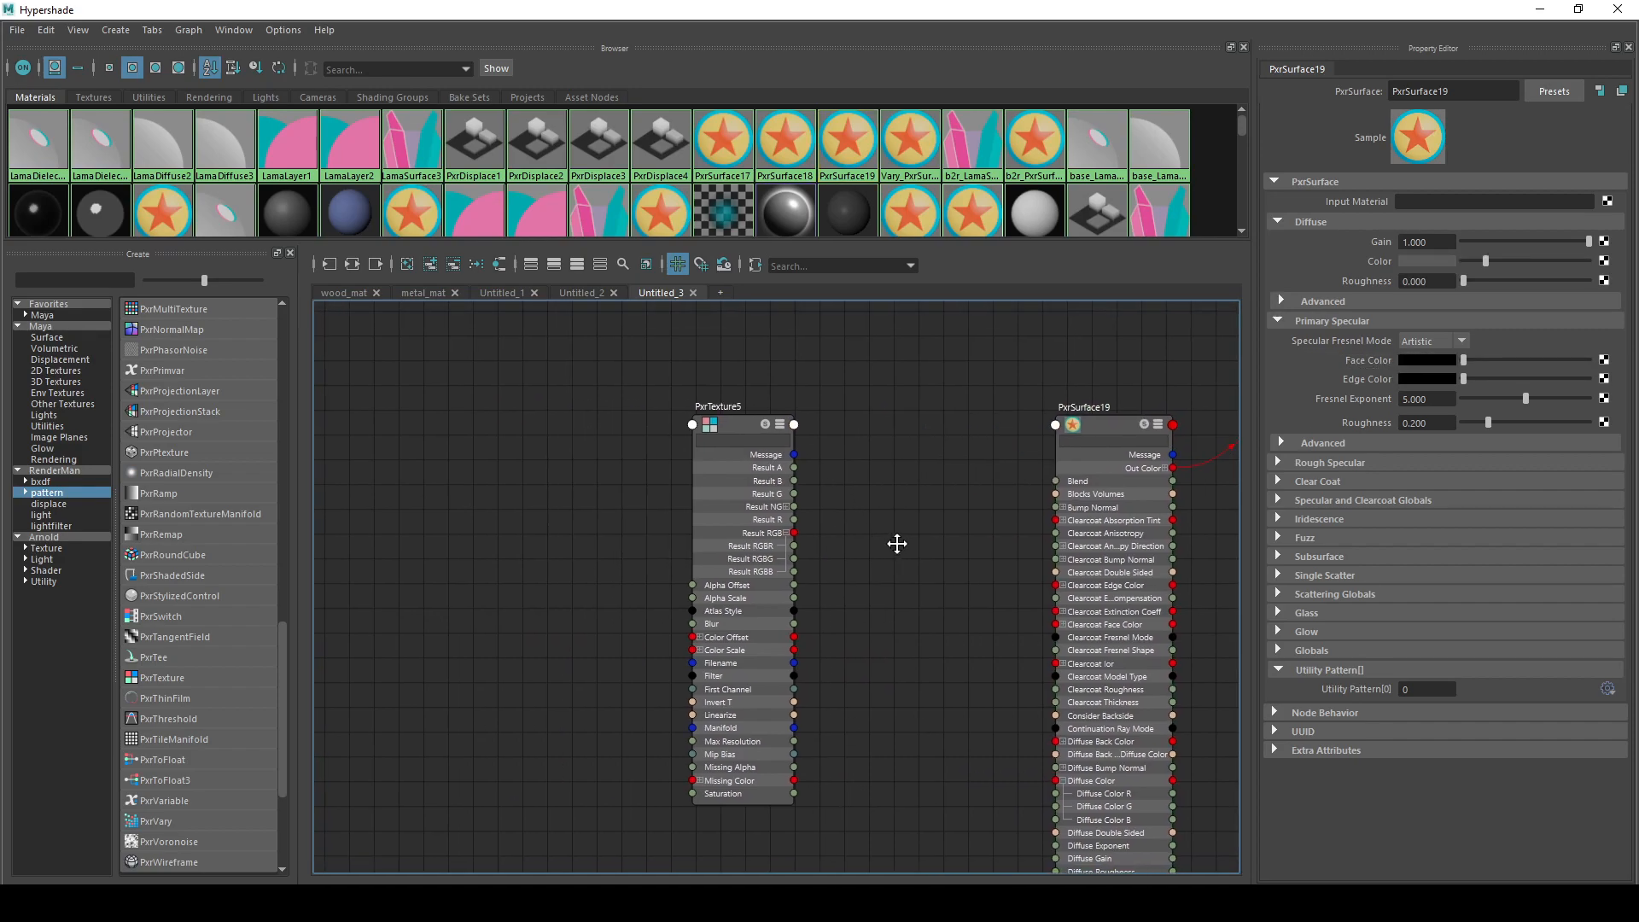
left_click_drag(738, 423, 890, 409)
key("Tab")
type("manifold")
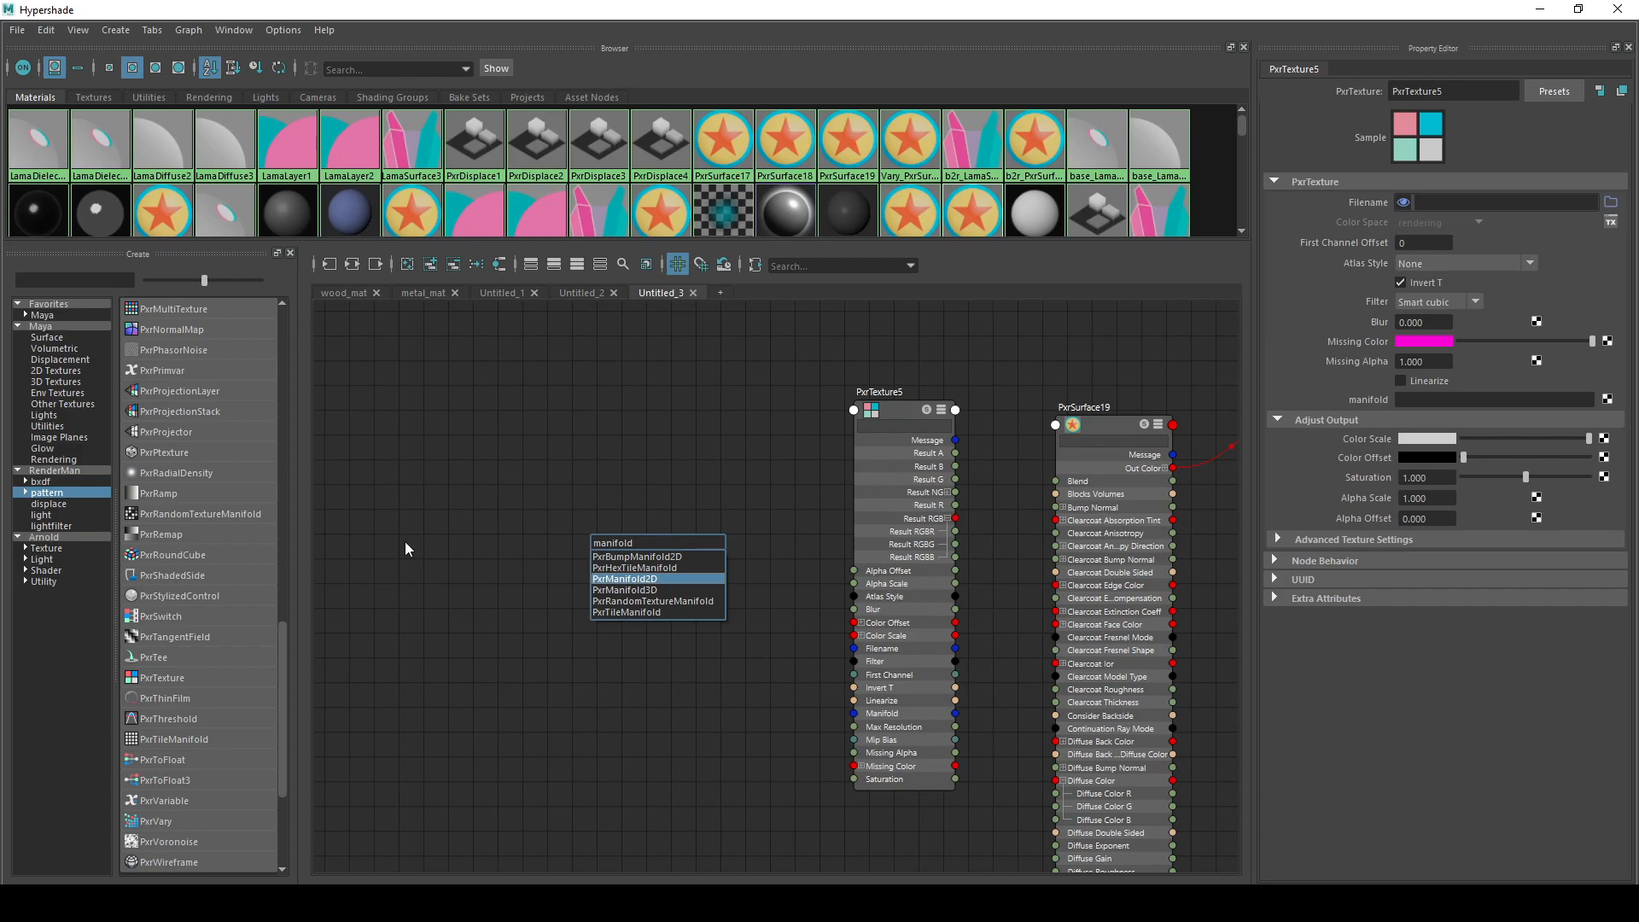
key("Return")
left_click_drag(637, 547, 566, 484)
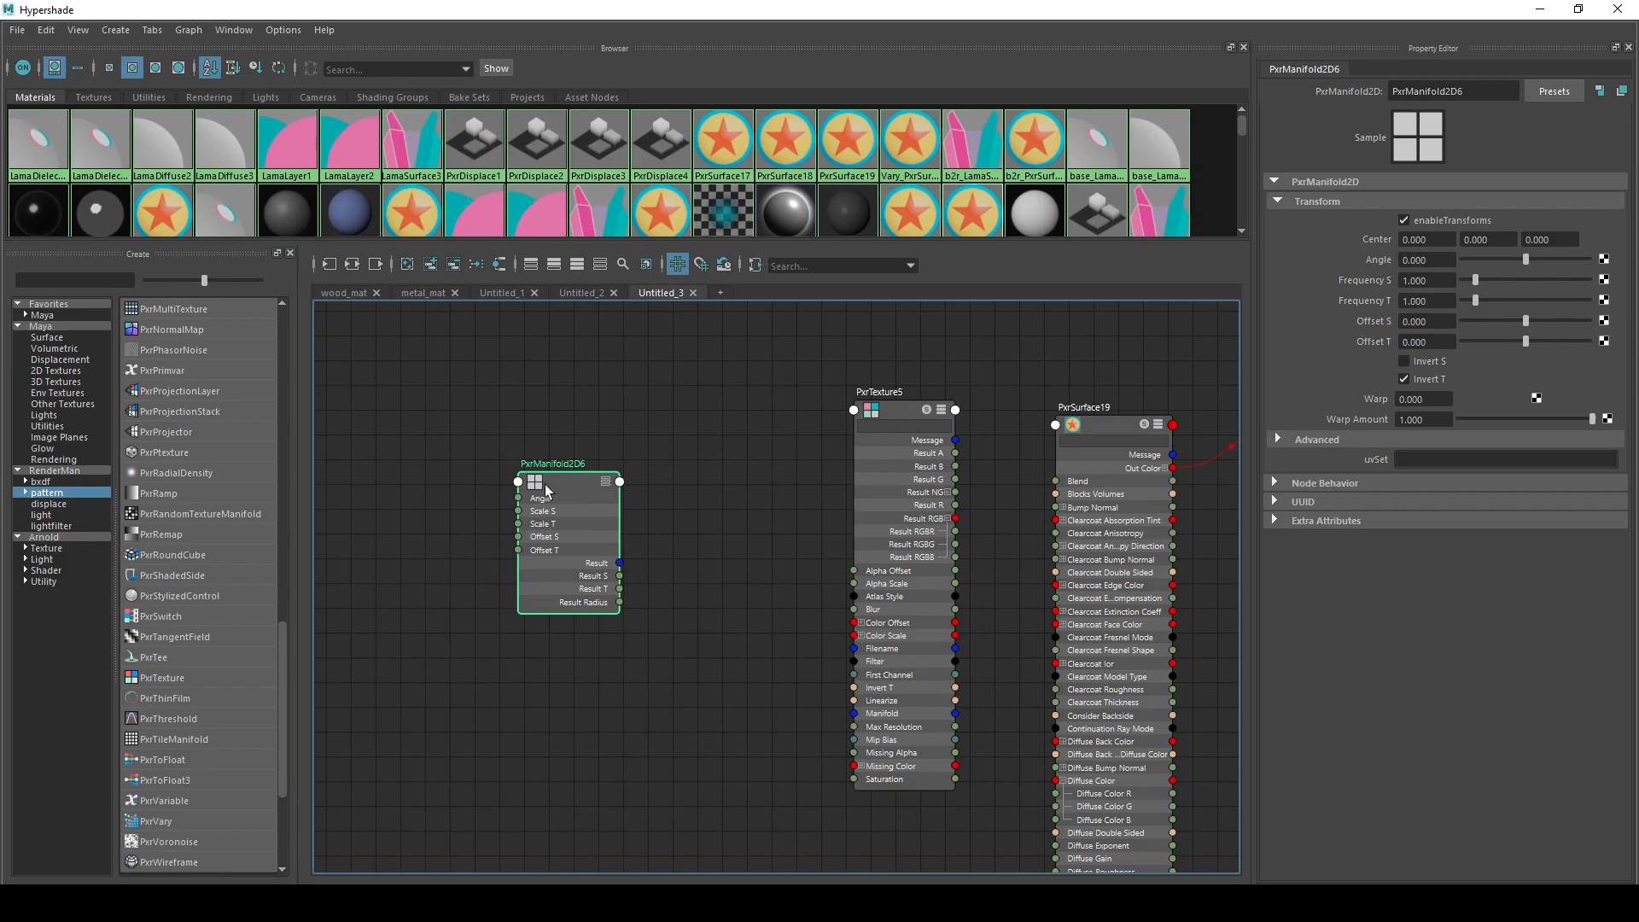
left_click_drag(591, 495, 602, 481)
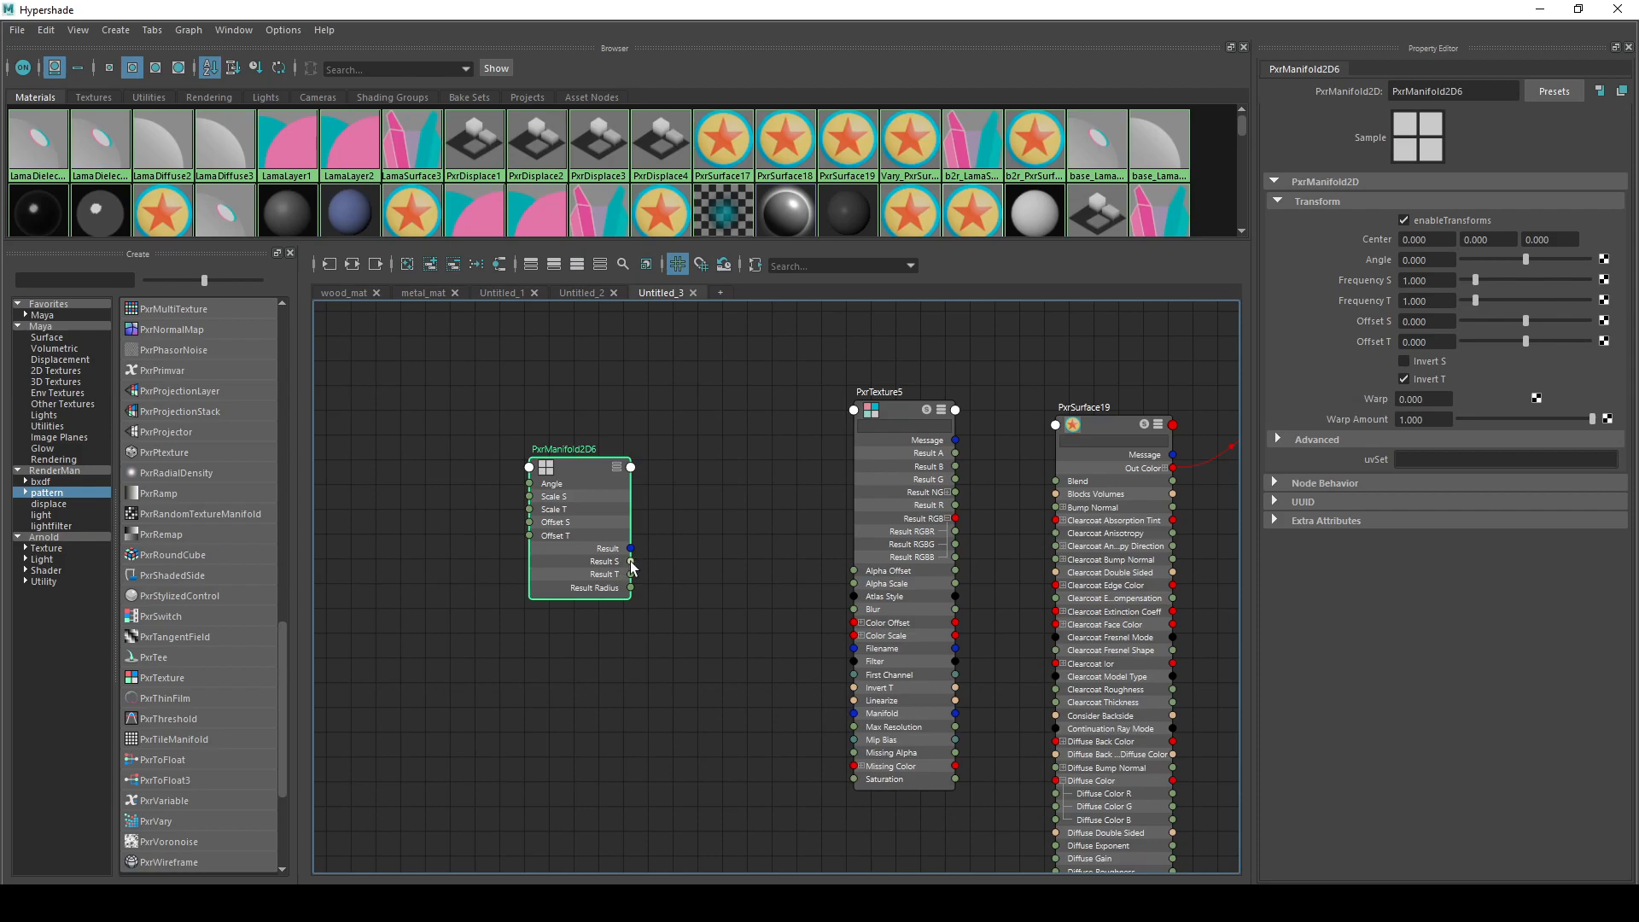
- Connect PxrTexture5's Result RGB to PxrSurface19's Diffuse Color and move the texture node nearer the manifold
middle_click_drag(663, 565, 598, 569, "alt")
left_click(807, 515)
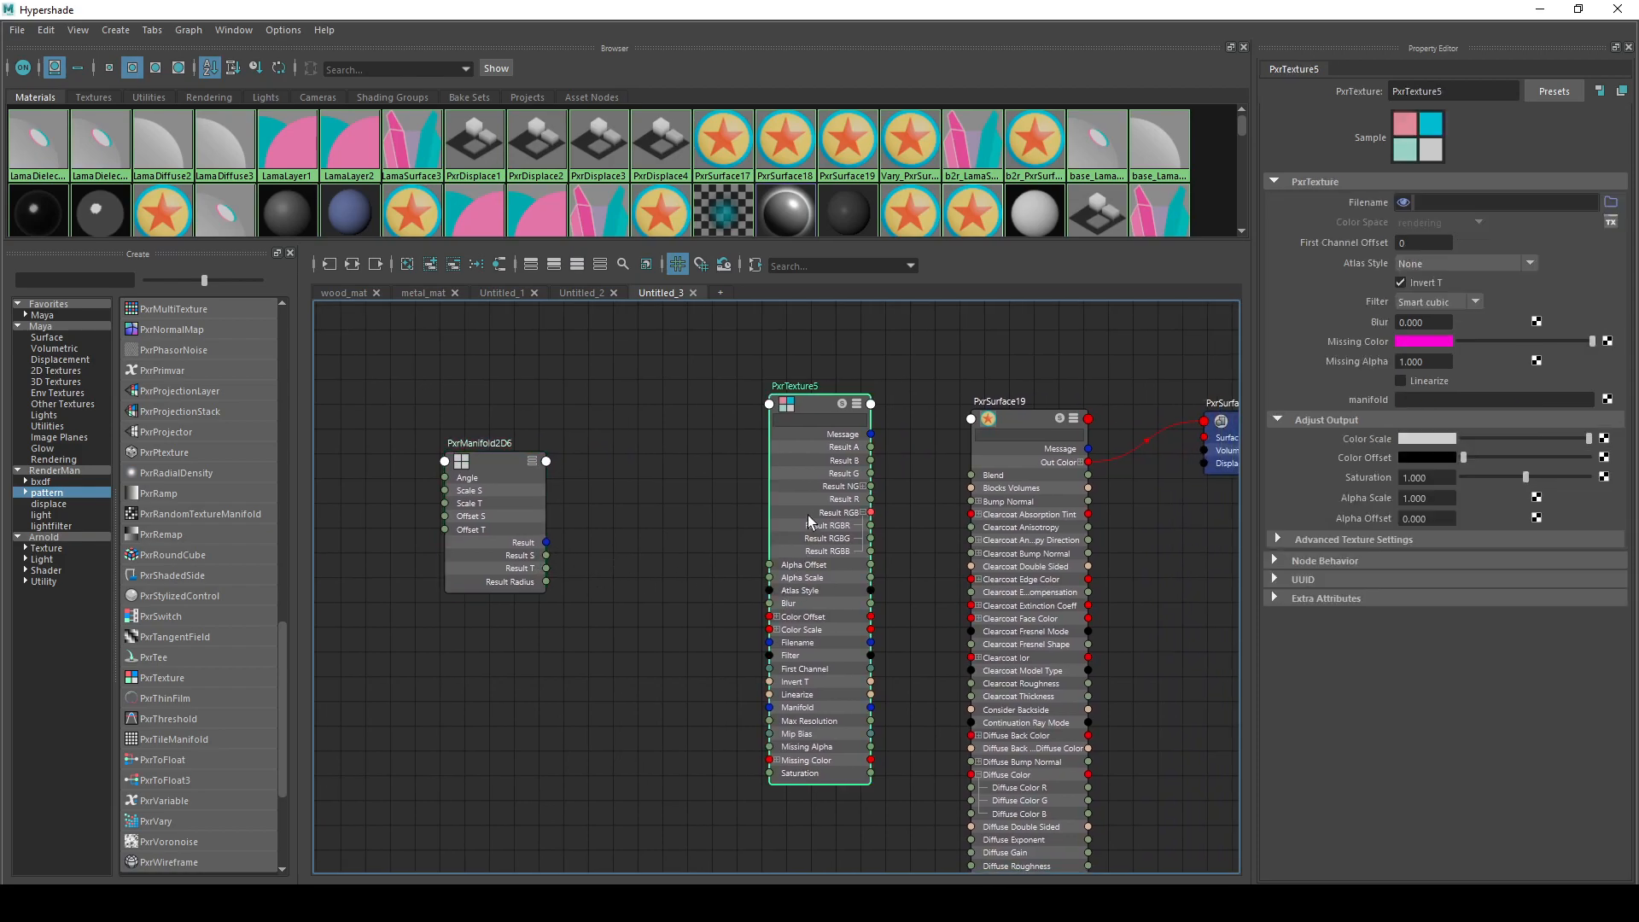
left_click_drag(870, 514, 976, 777)
left_click_drag(803, 403, 746, 391)
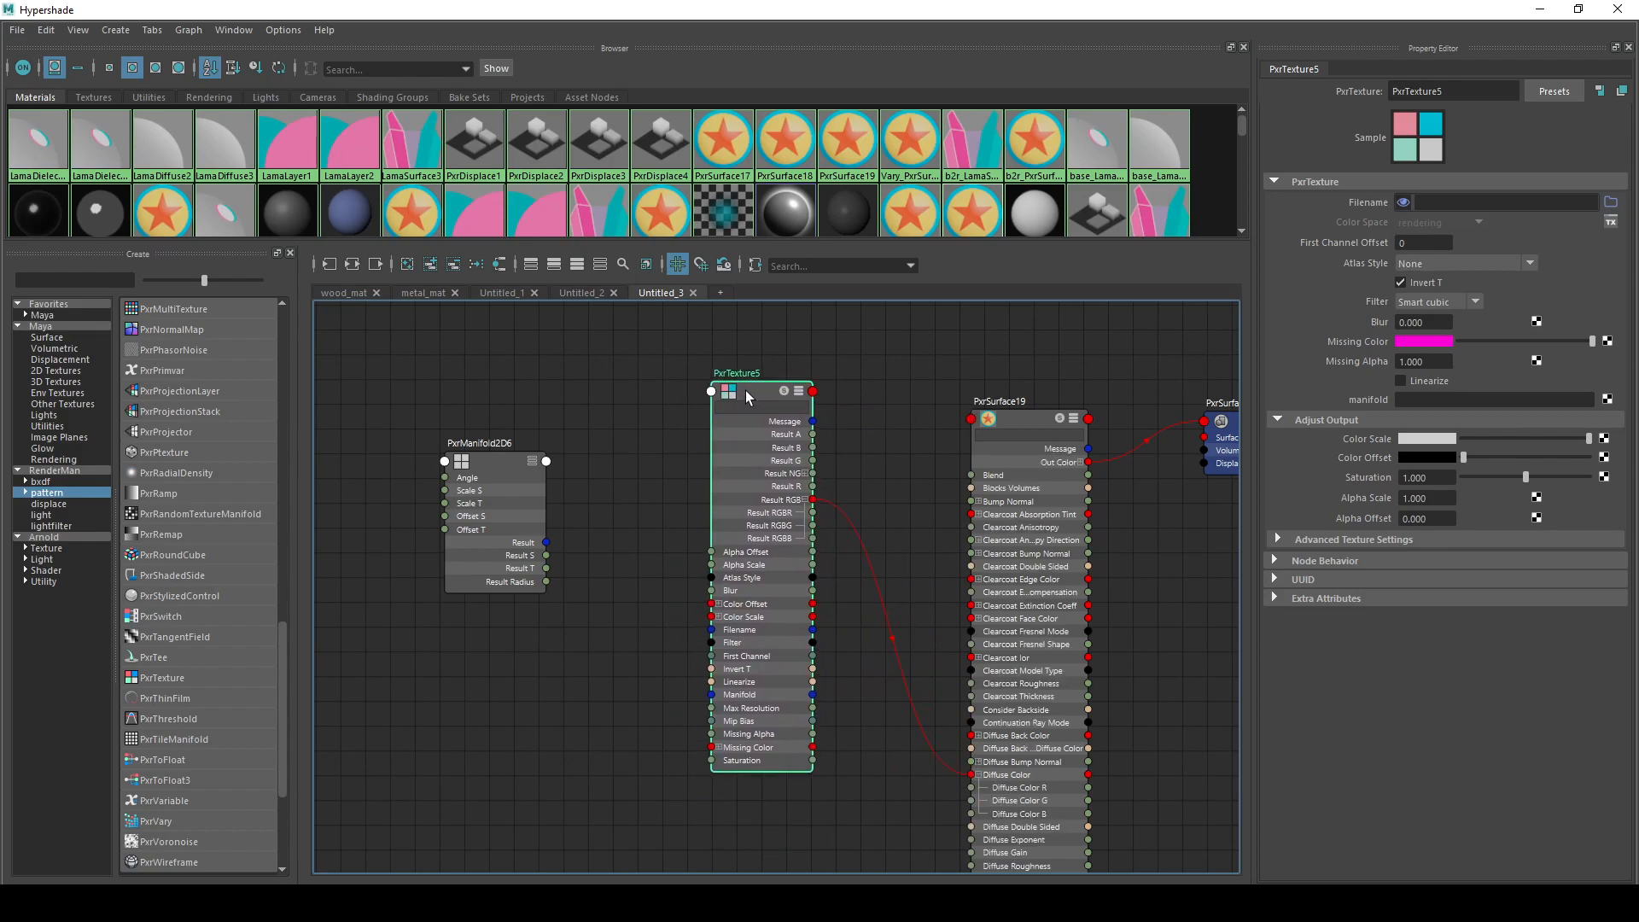
- Align the manifold node beside PxrTexture5 and connect it to the texture's manifold attribute through the texture's properties
left_click_drag(468, 477, 473, 444)
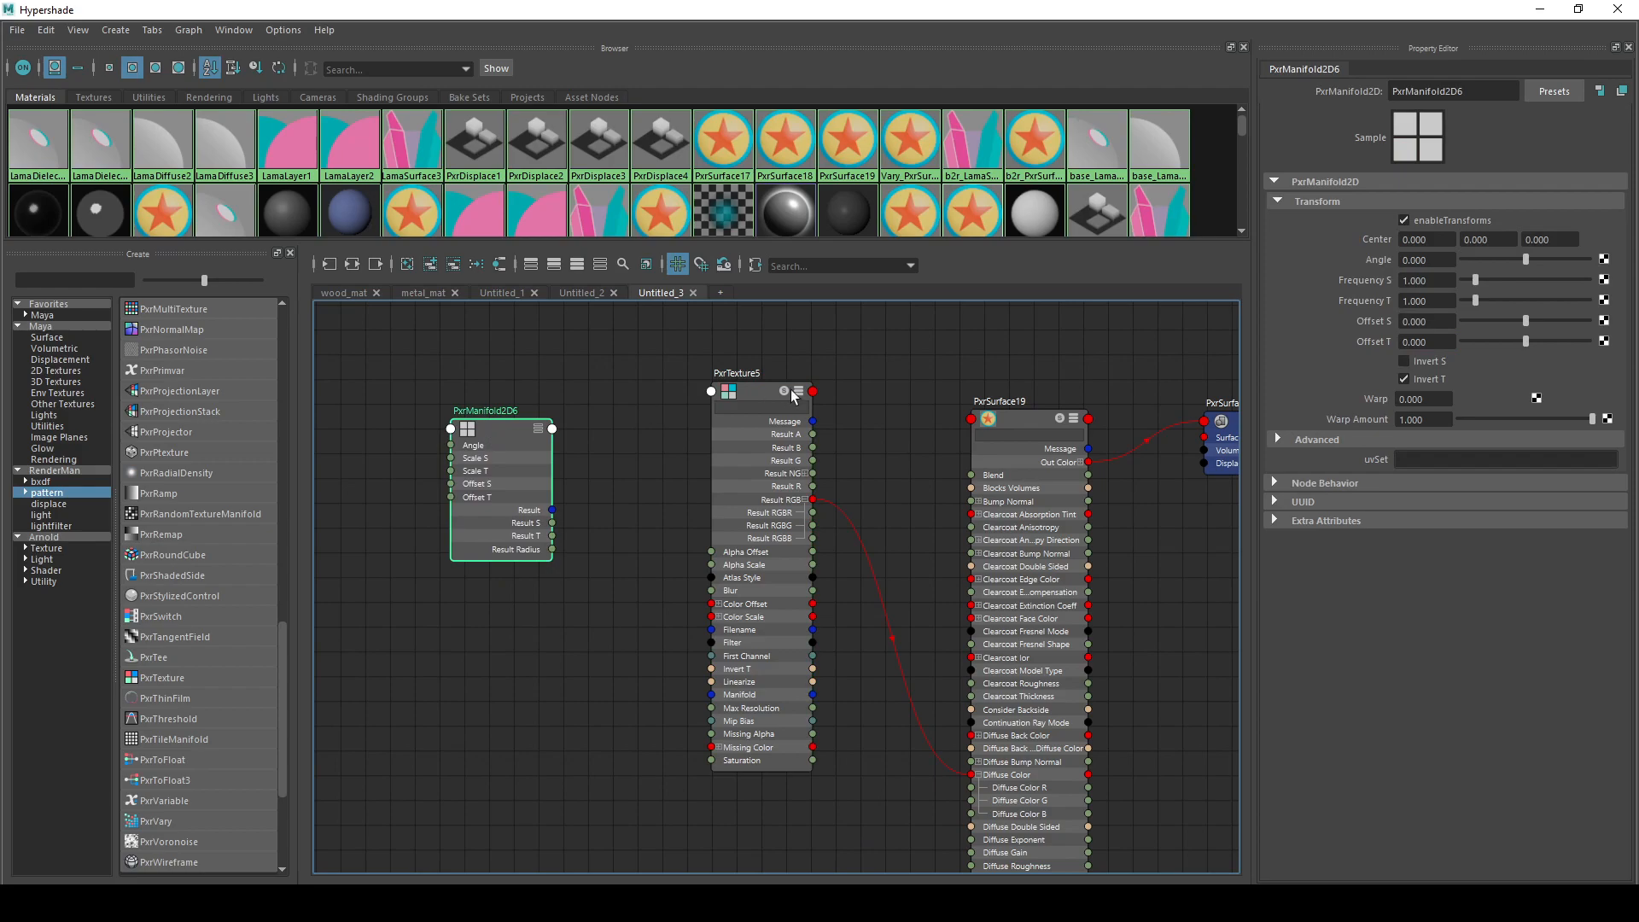
left_click(737, 391)
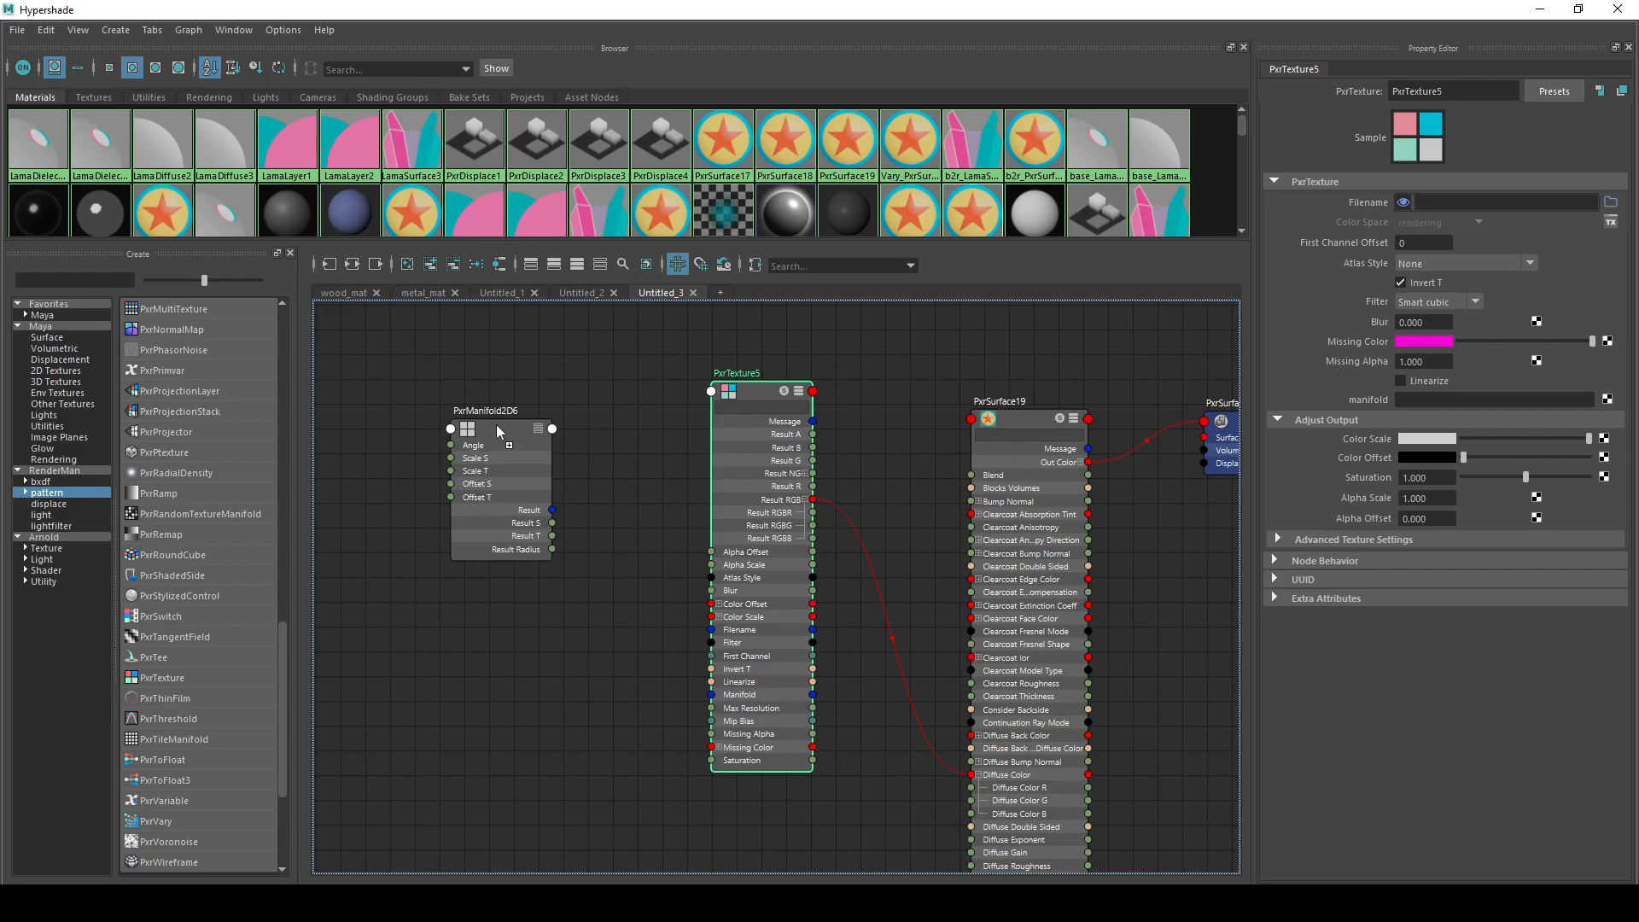
middle_click_drag(1364, 396, 1366, 398)
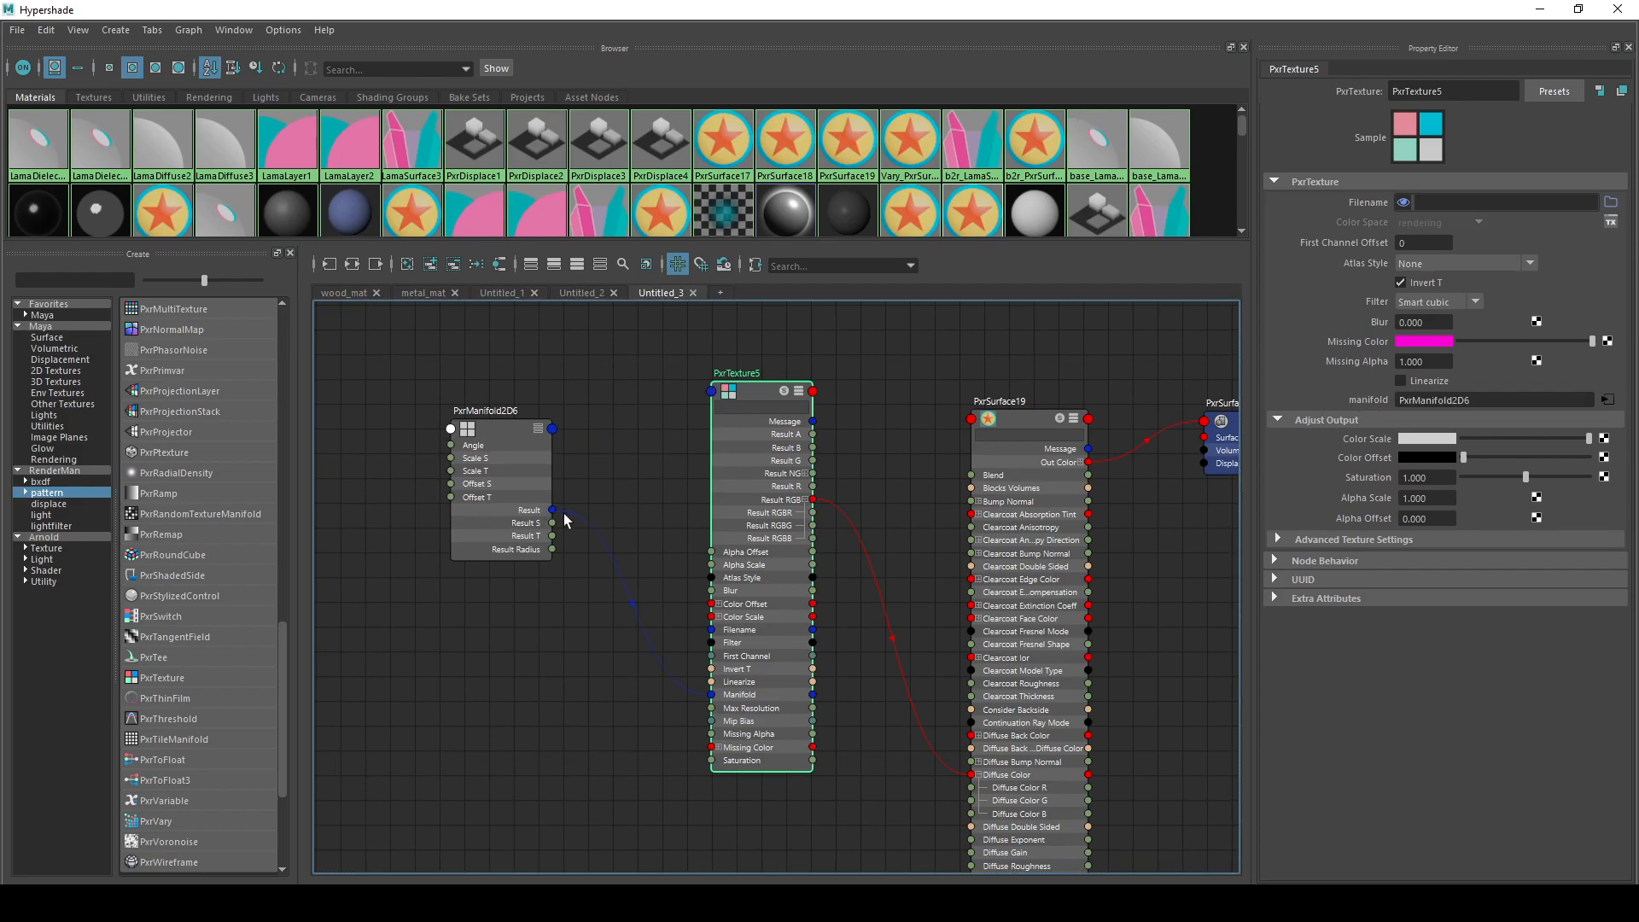
left_click(572, 734)
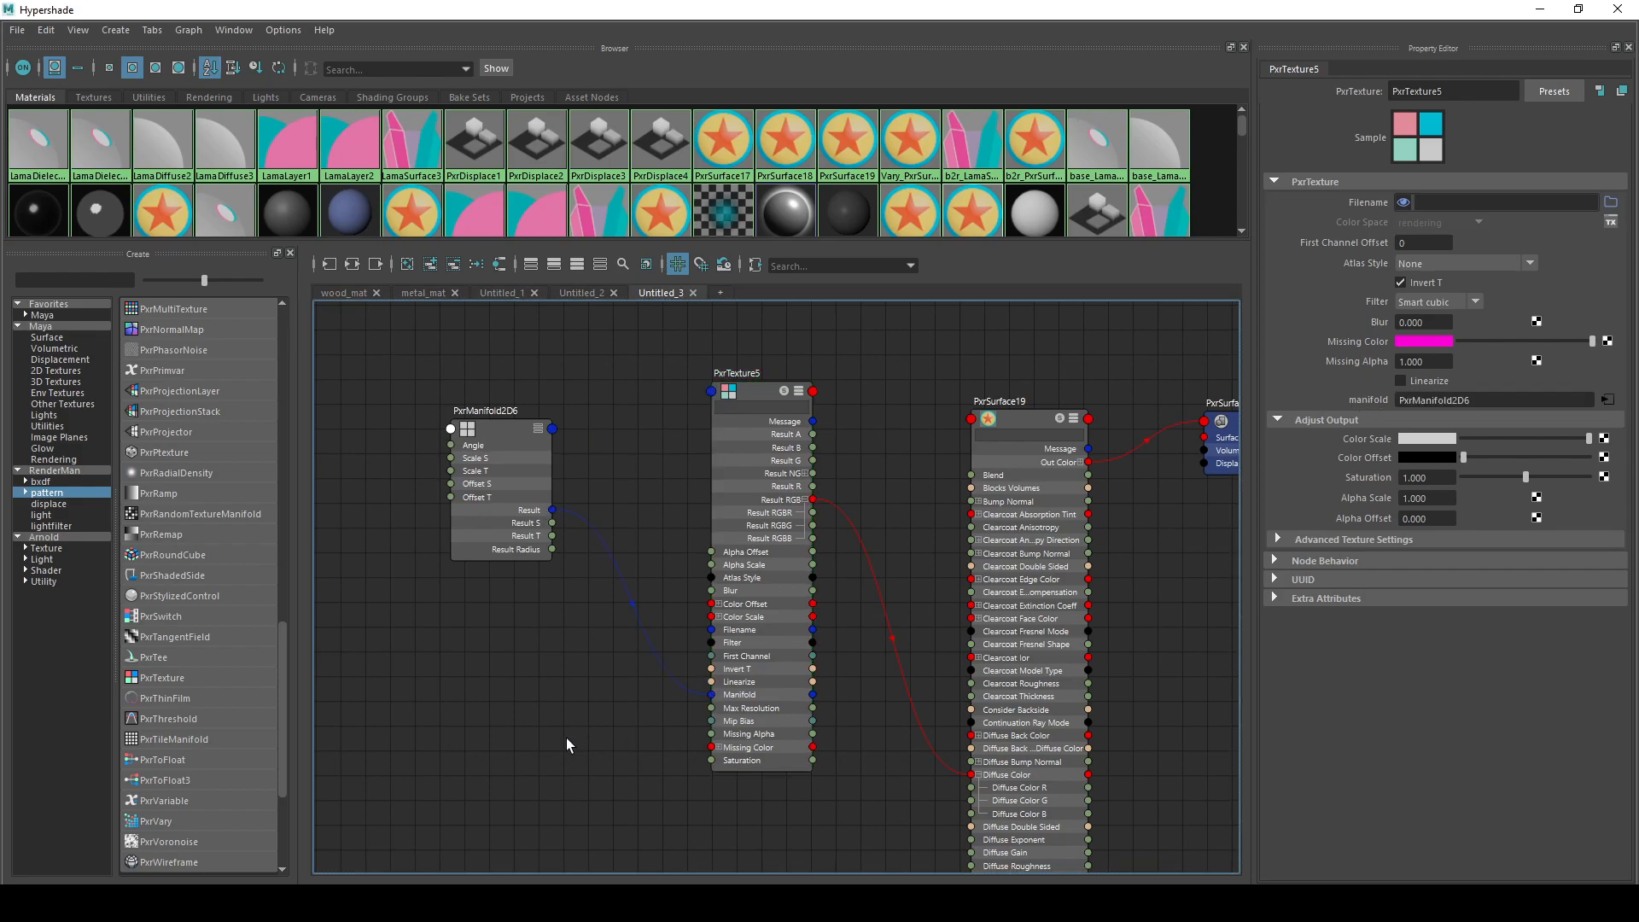
middle_click_drag(1151, 605, 1056, 601, "alt")
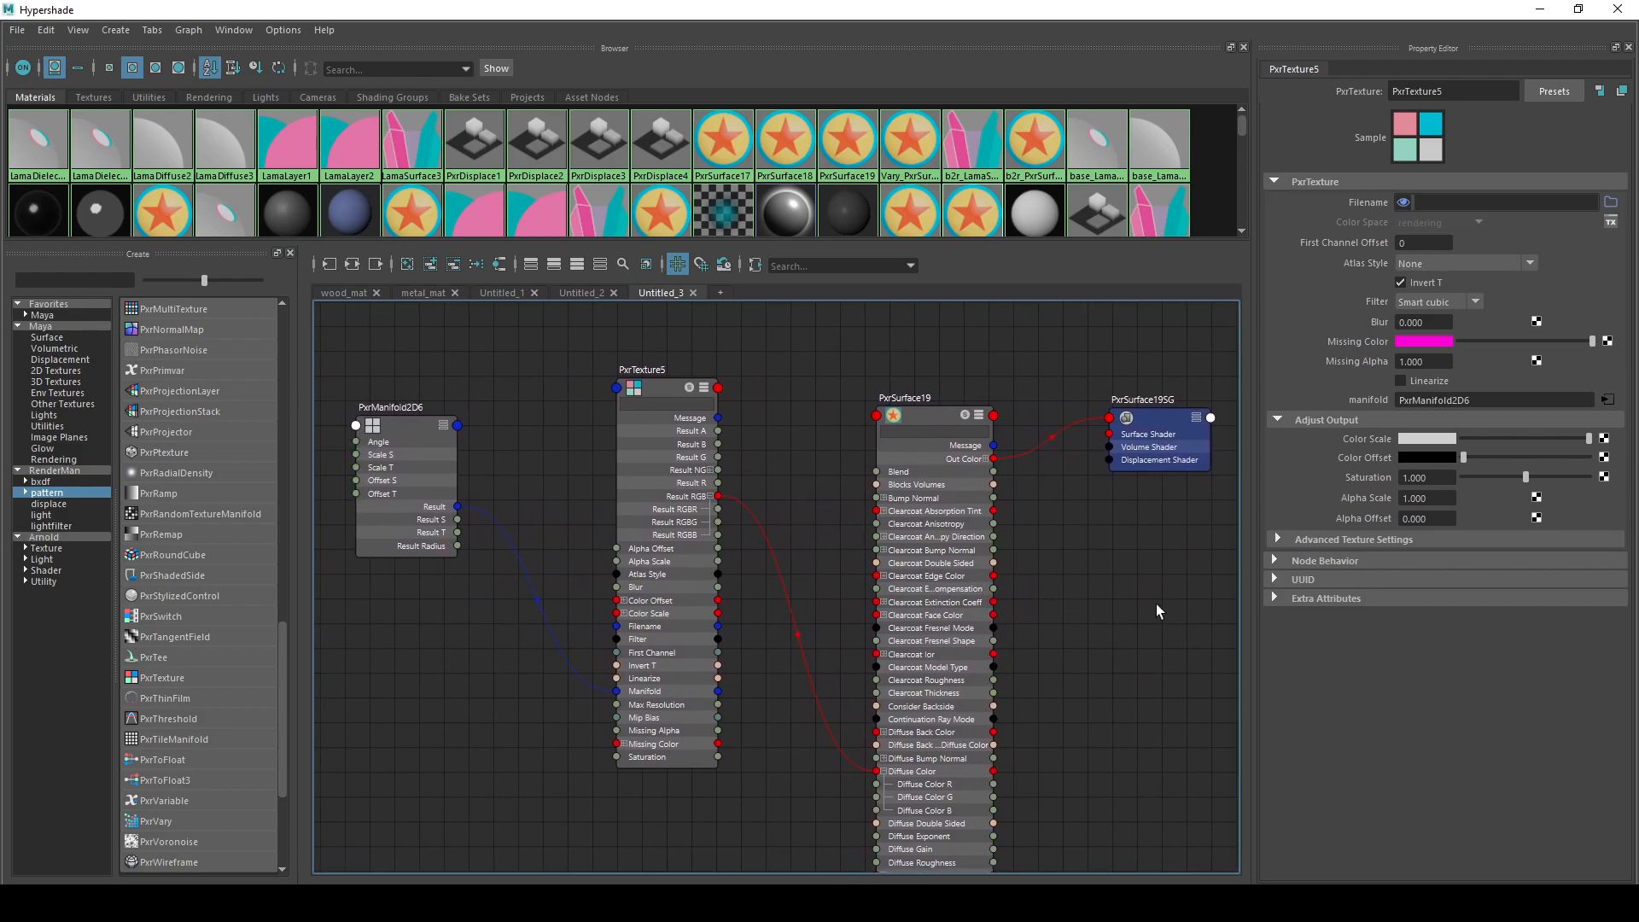
middle_click_drag(826, 439, 818, 437, "alt")
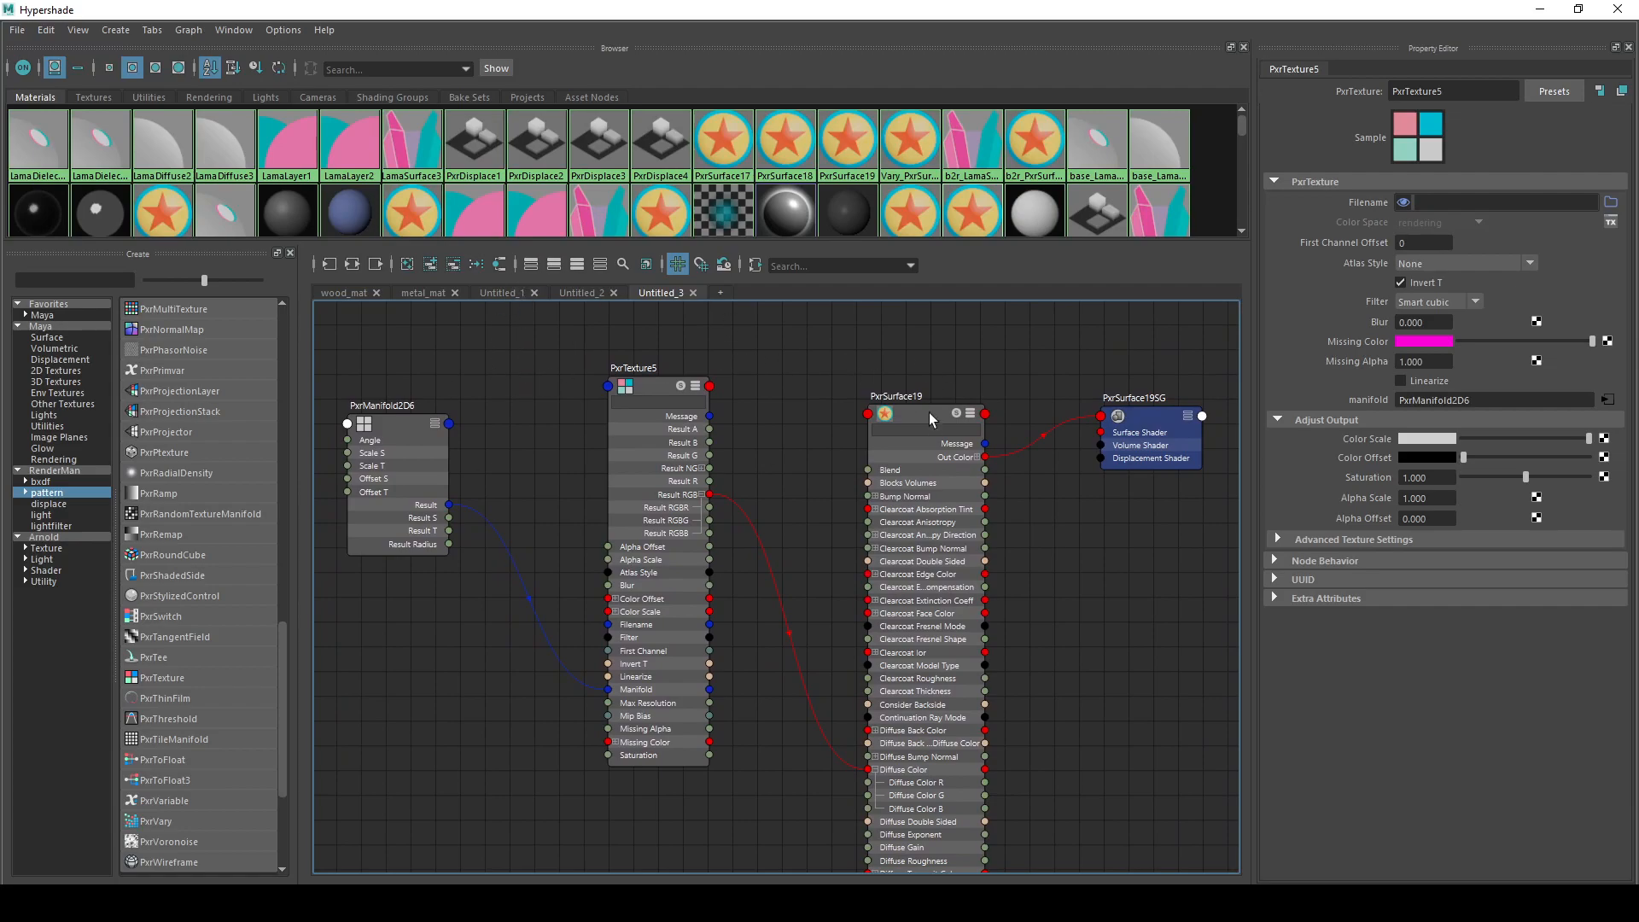
- Cycle the manifold, texture and surface nodes through custom, hidden and connected-only attribute displays, ending with all attributes shown
left_click_drag(407, 335, 942, 621)
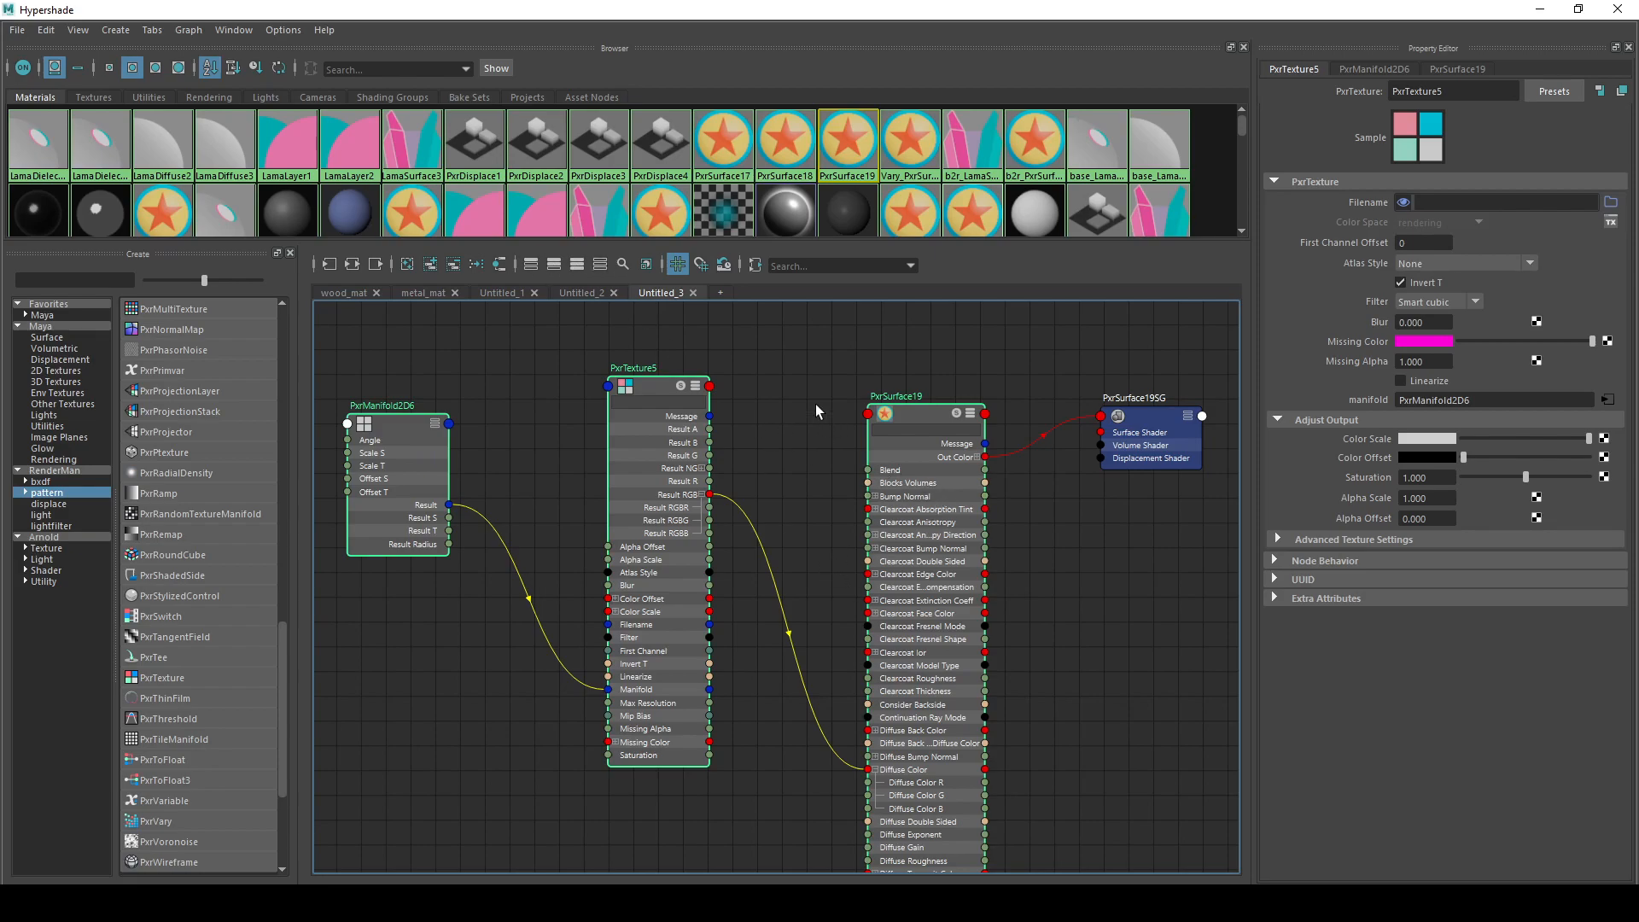
key("4")
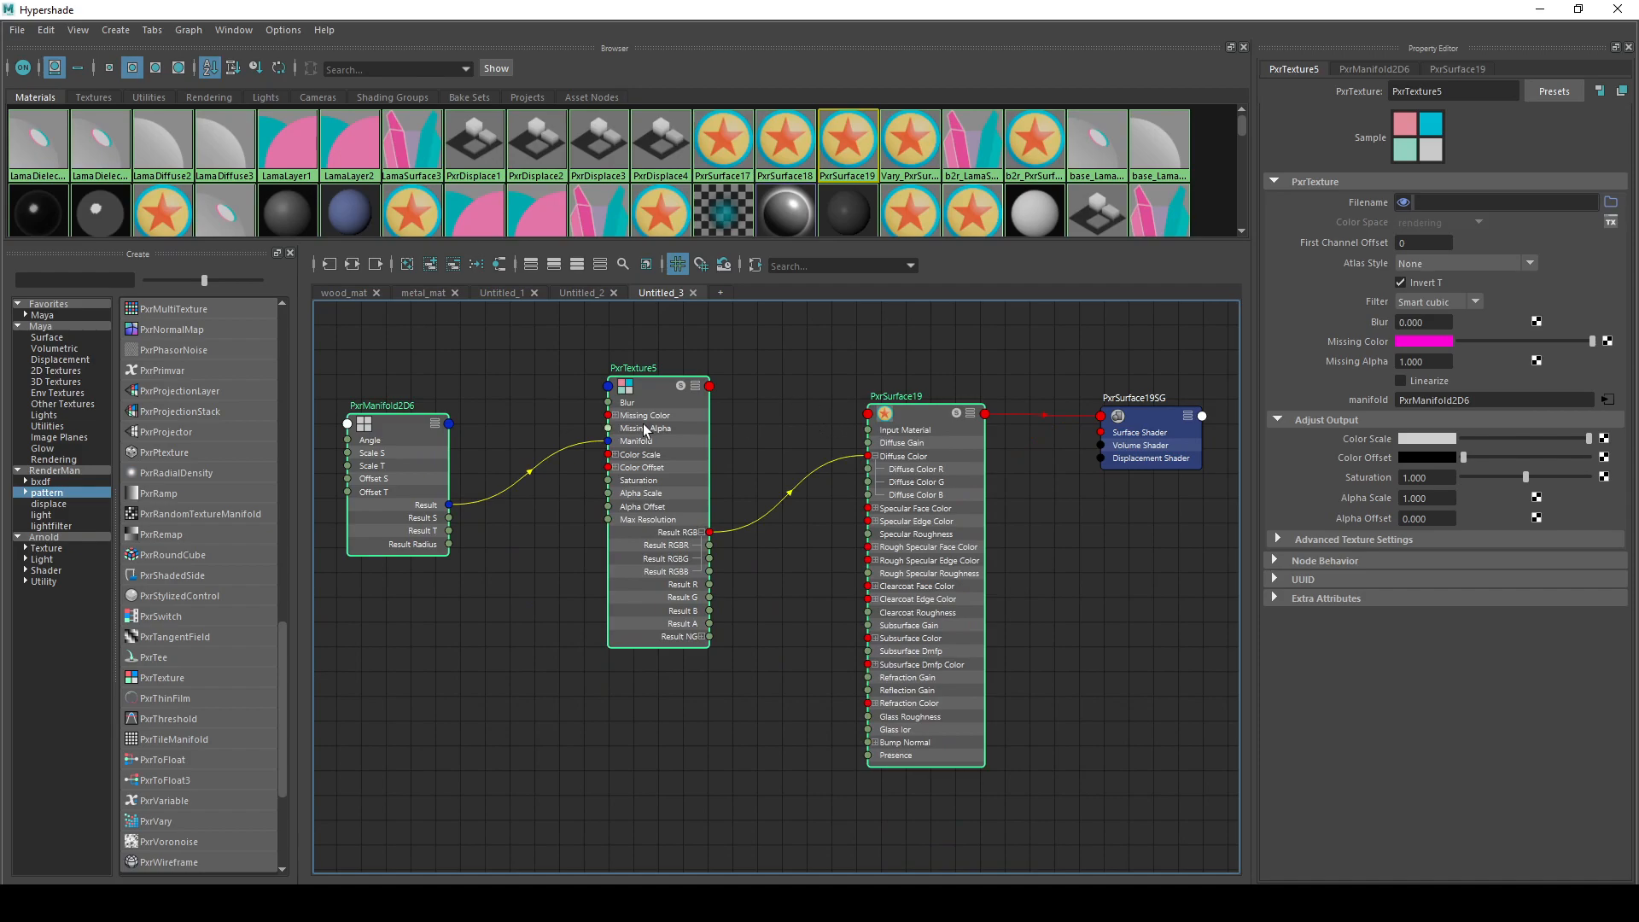
left_click(530, 265)
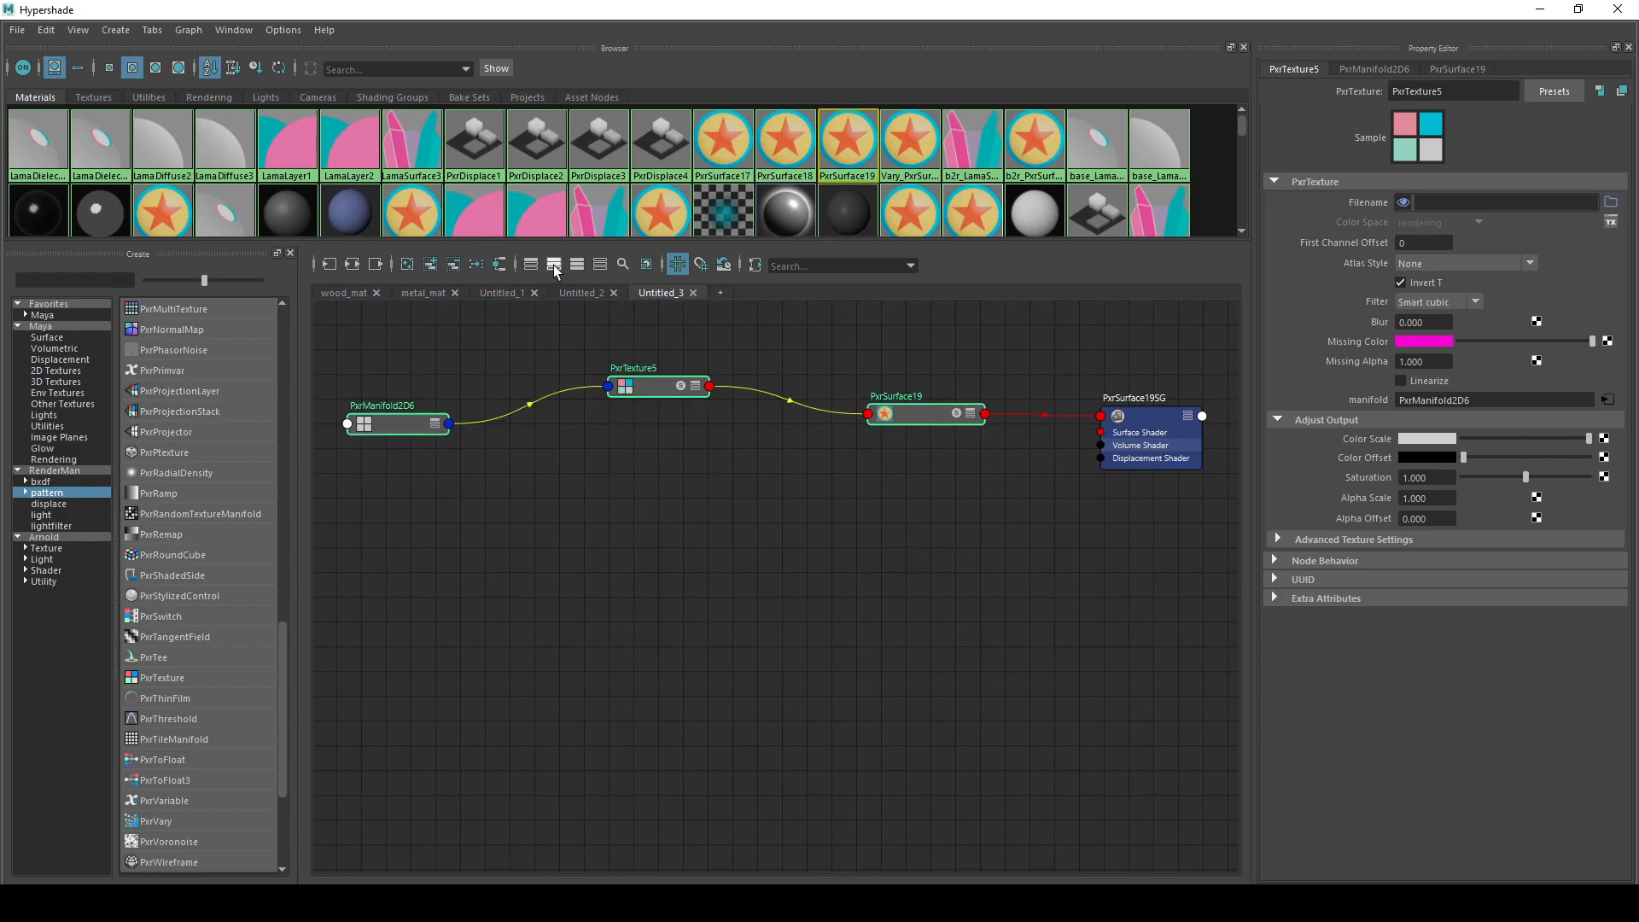
left_click(553, 266)
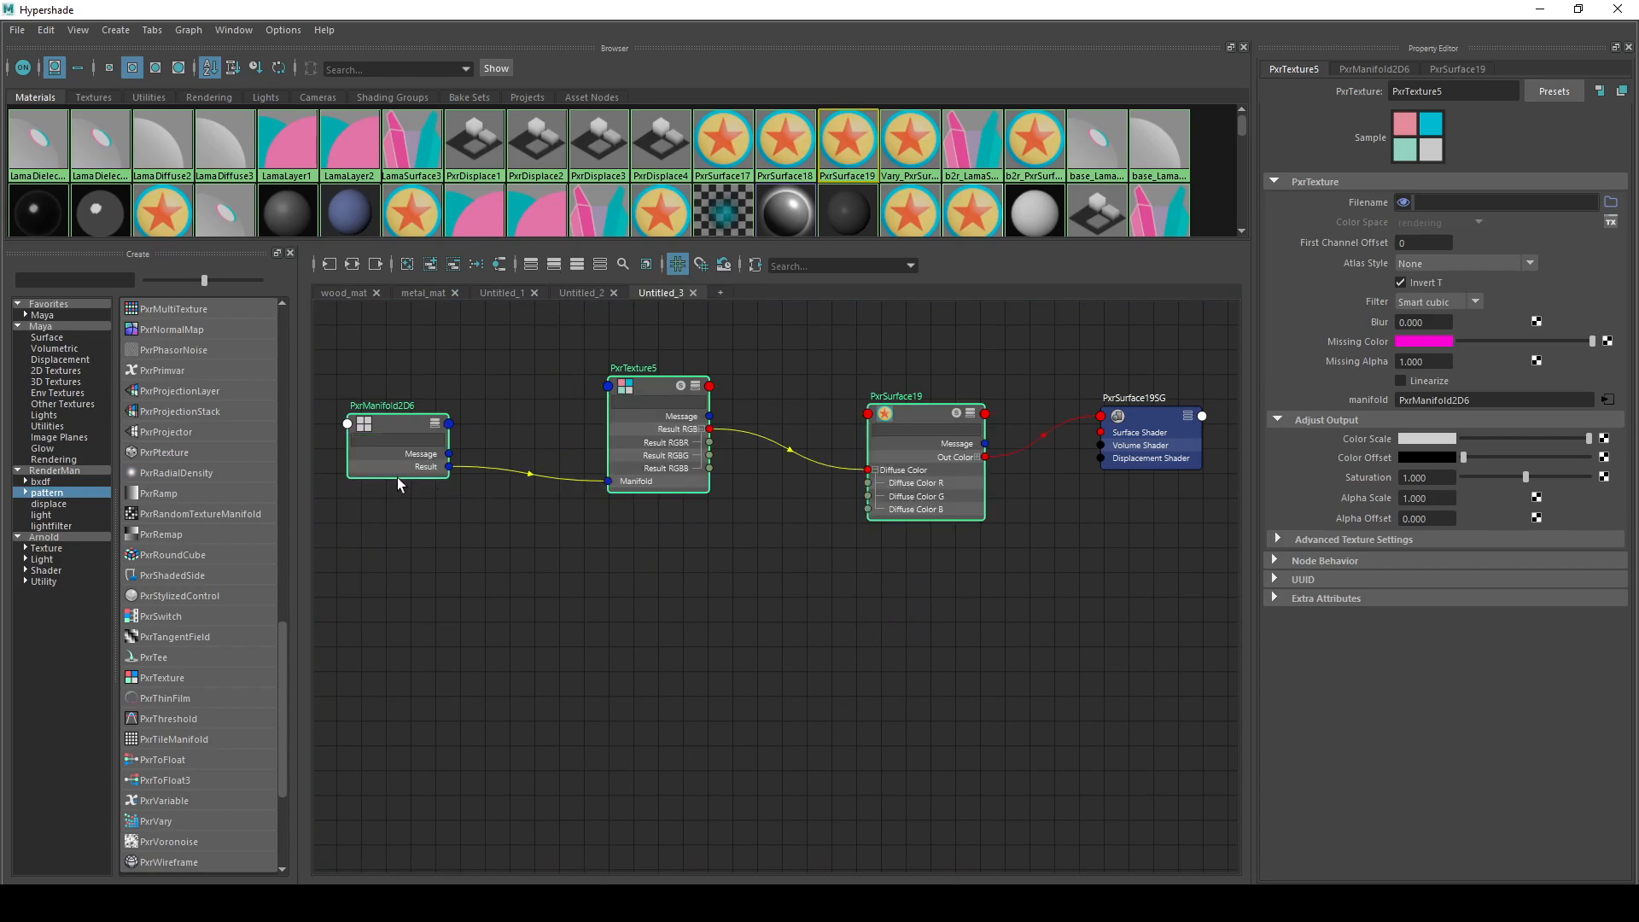
key("2")
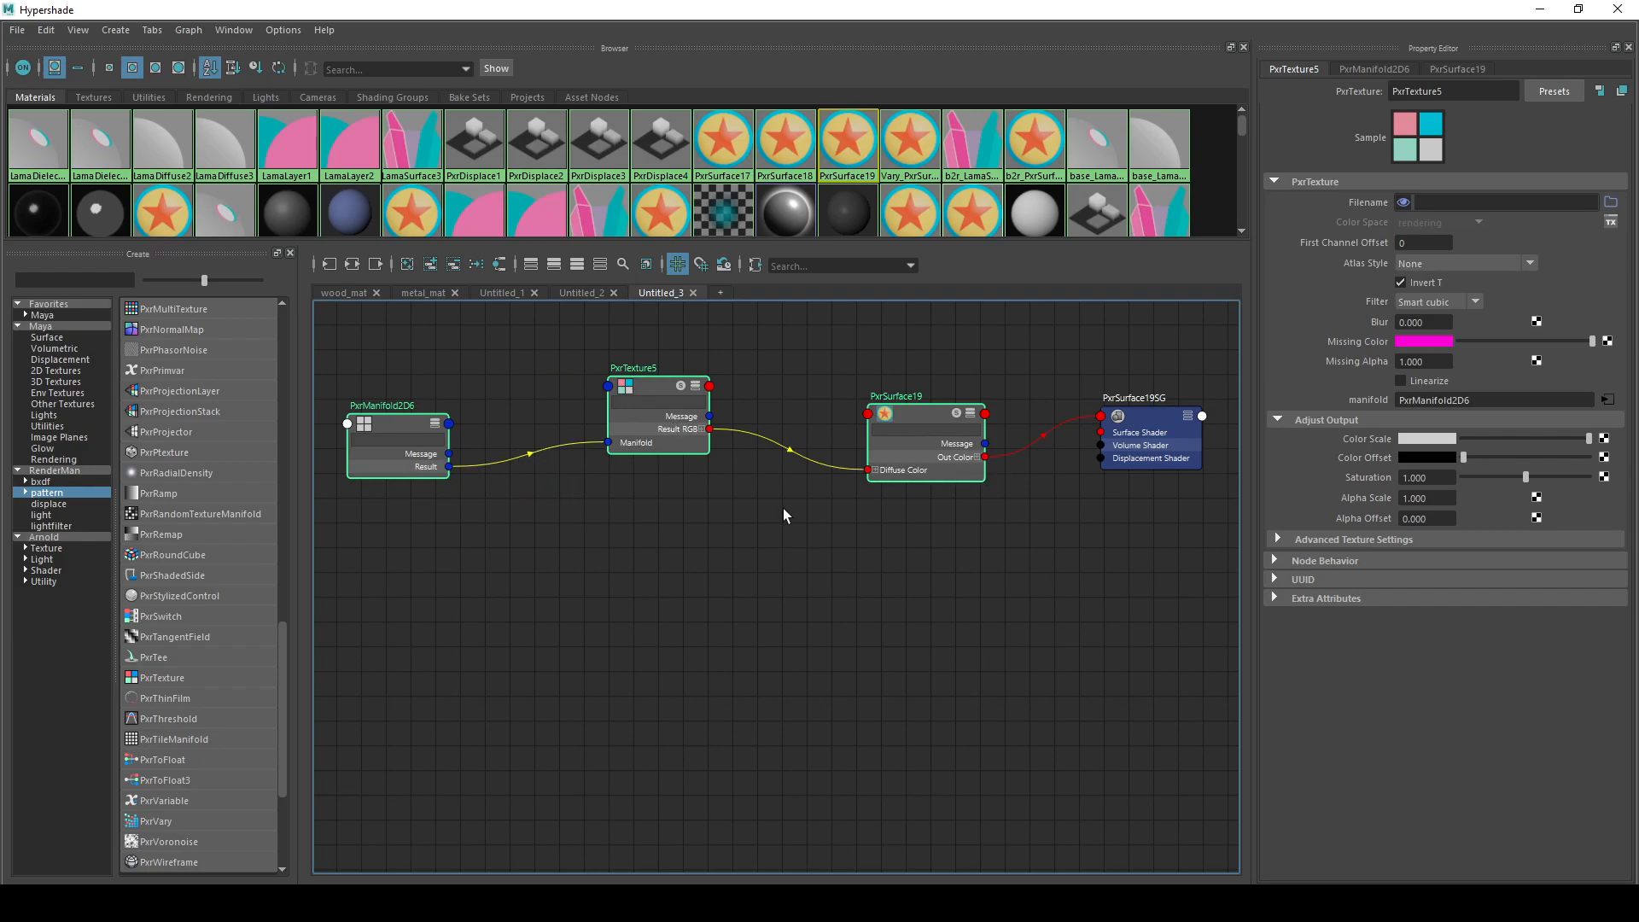
left_click_drag(406, 337, 951, 601)
key("3")
- Examine PxrSurface19's full attribute list in the graph alongside those of the texture and manifold nodes
scroll(799, 493, "down", 5)
scroll(854, 555, "up", 4)
left_click(881, 636)
middle_click_drag(881, 636, 958, 427, "alt")
scroll(952, 751, "up", 2)
middle_click_drag(966, 735, 965, 503, "alt")
scroll(976, 659, "down", 4)
scroll(988, 784, "up", 2)
scroll(1047, 531, "down", 3)
scroll(761, 578, "up", 3)
scroll(732, 713, "down", 1)
scroll(733, 712, "down", 3)
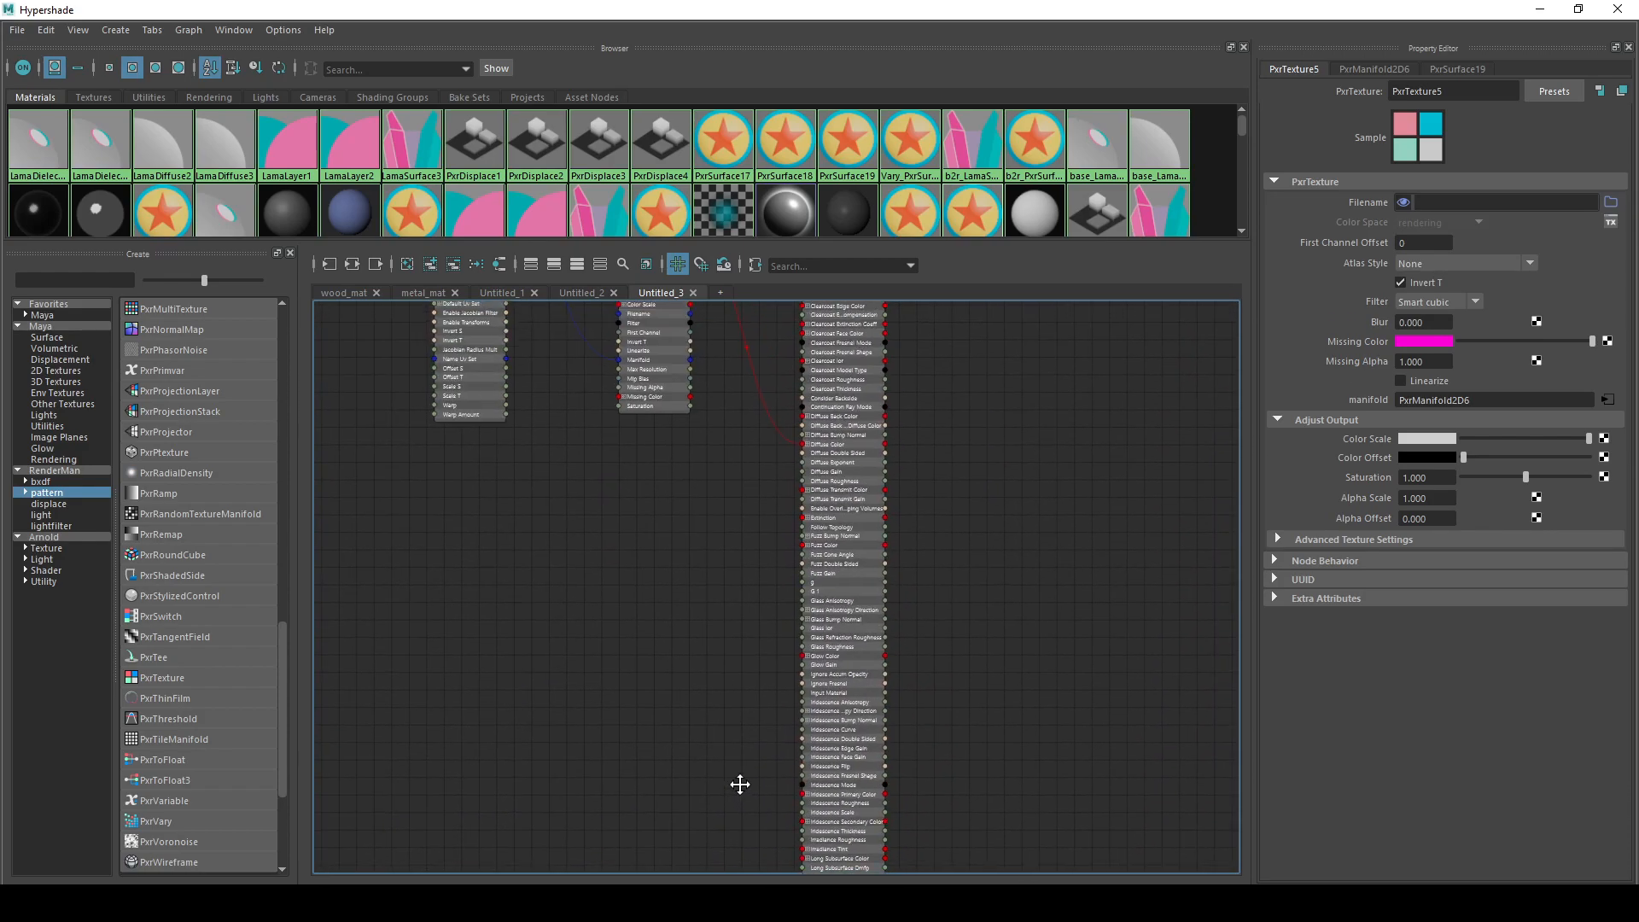
middle_click_drag(740, 786, 786, 823, "alt")
scroll(798, 735, "up", 2)
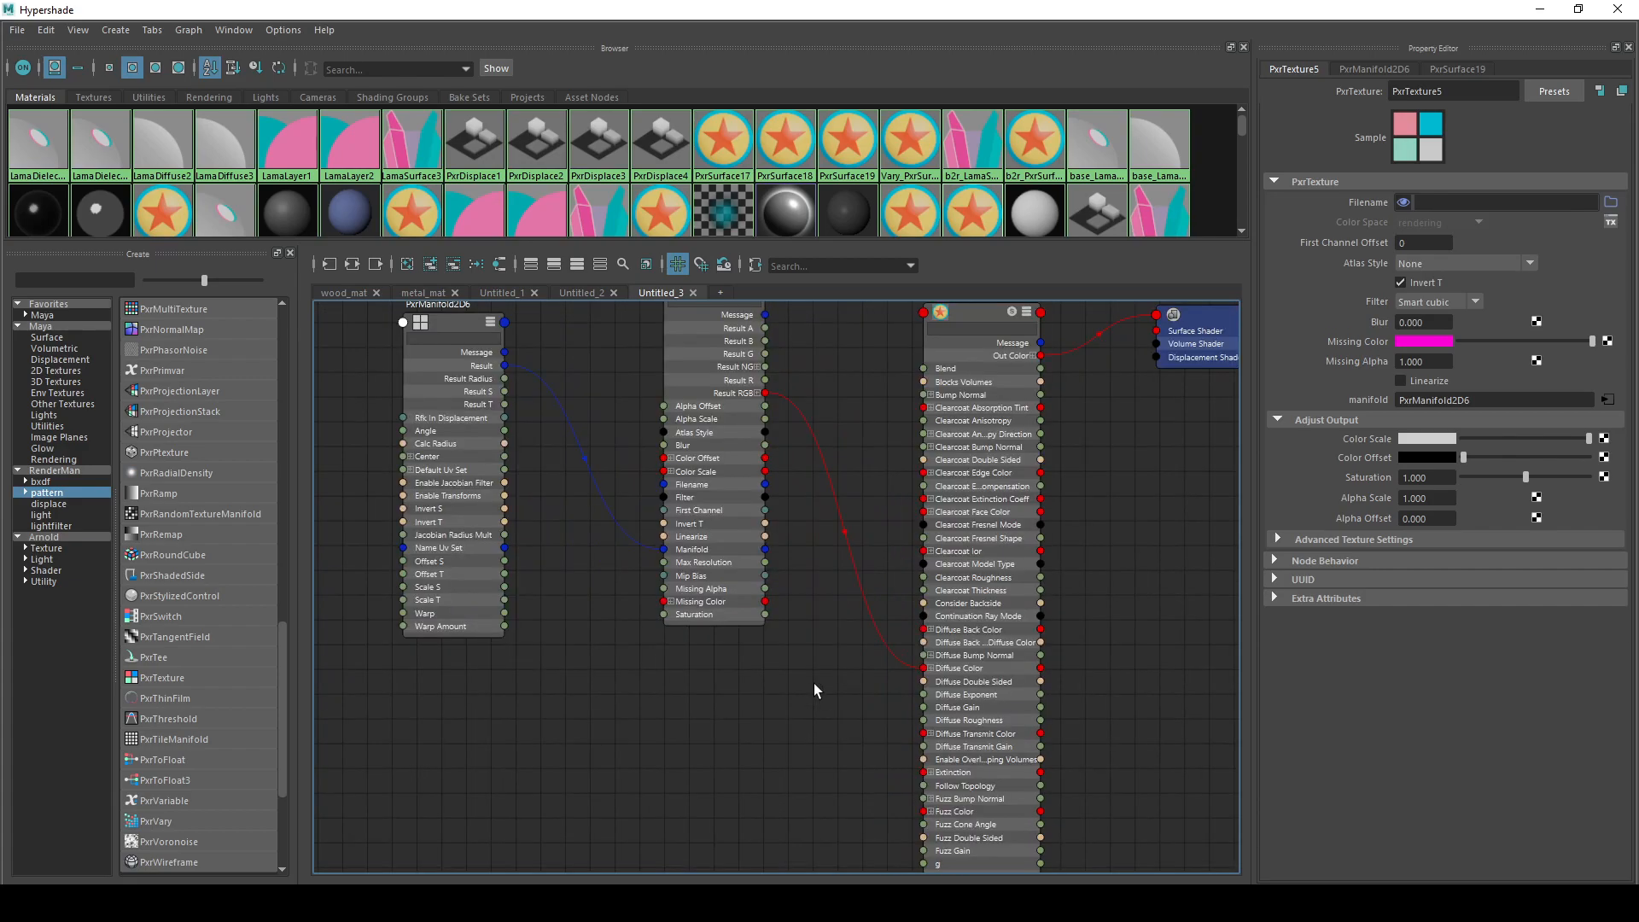
scroll(813, 683, "down", 3)
middle_click_drag(942, 439, 952, 478, "alt")
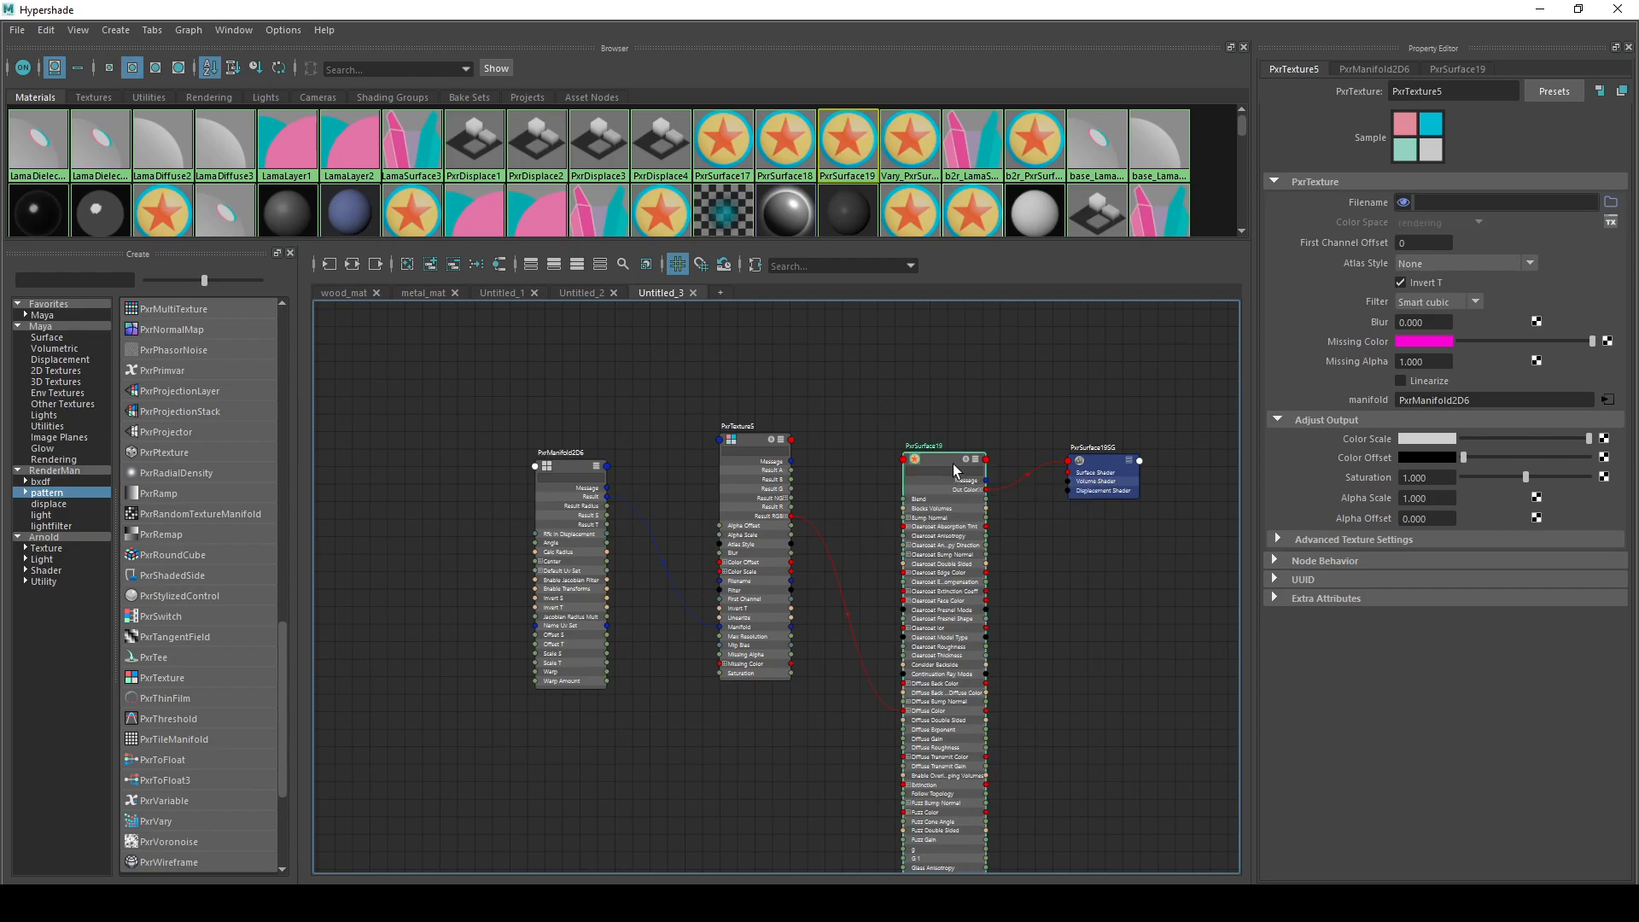
- Show only connected attributes on PxrTexture5 and delete its Result RGB connection to PxrSurface19's Diffuse Color
left_click(953, 463)
scroll(791, 506, "up", 2)
left_click(729, 409)
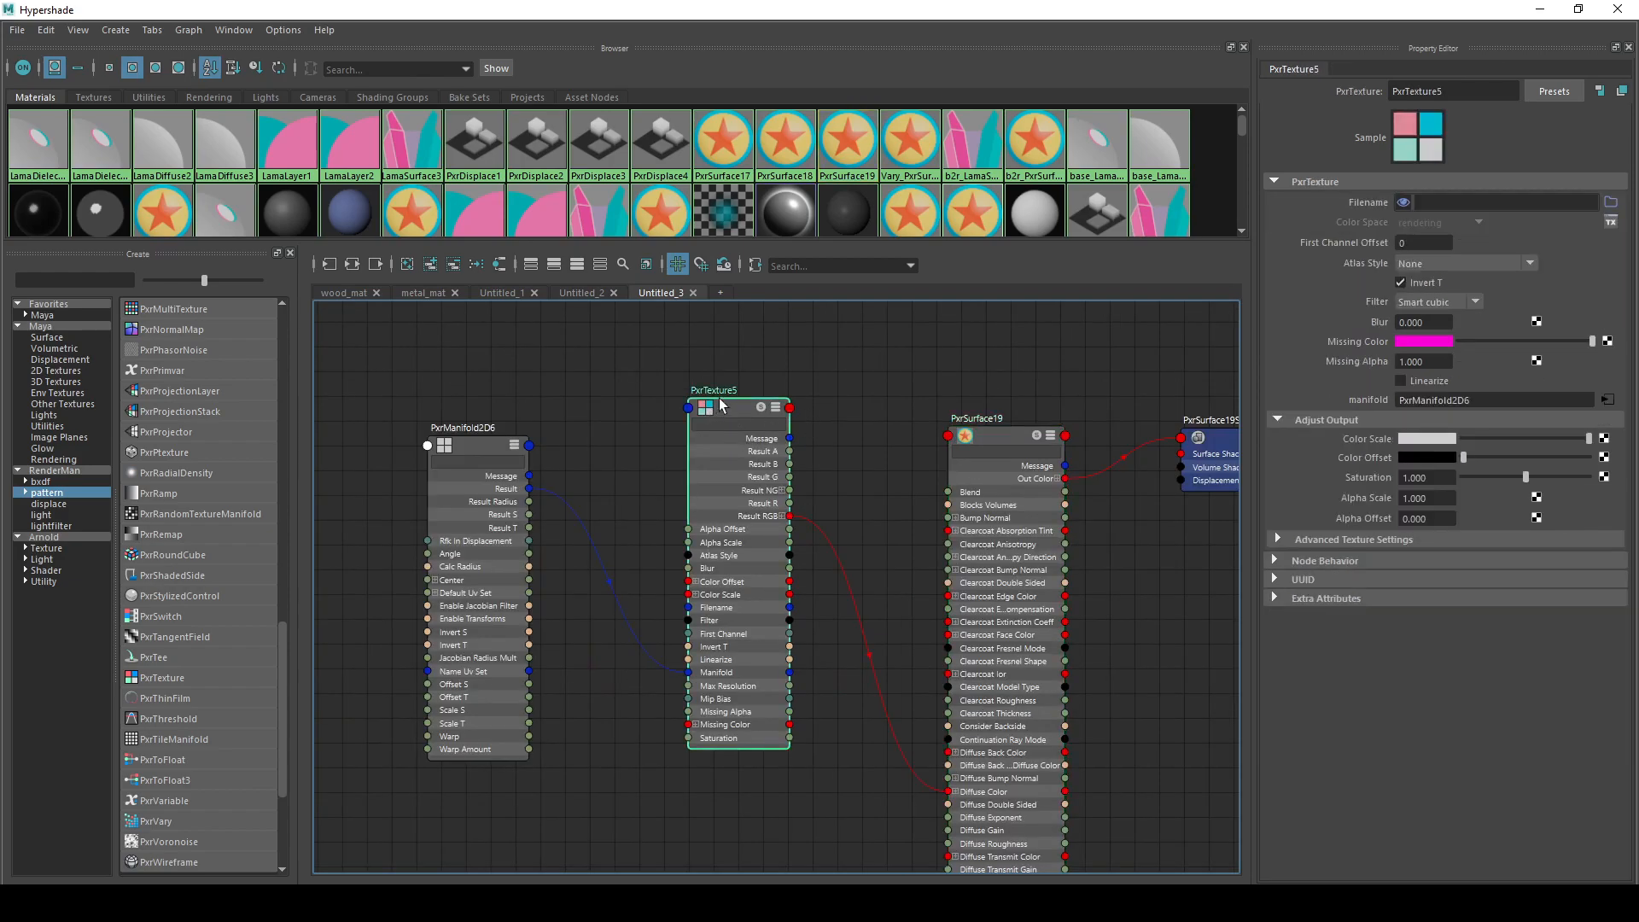
key("2")
left_click(819, 469)
key("Delete")
- Cycle PxrTexture5 through hidden, connected-only and full attribute displays, ending in the custom attribute view
left_click(740, 410)
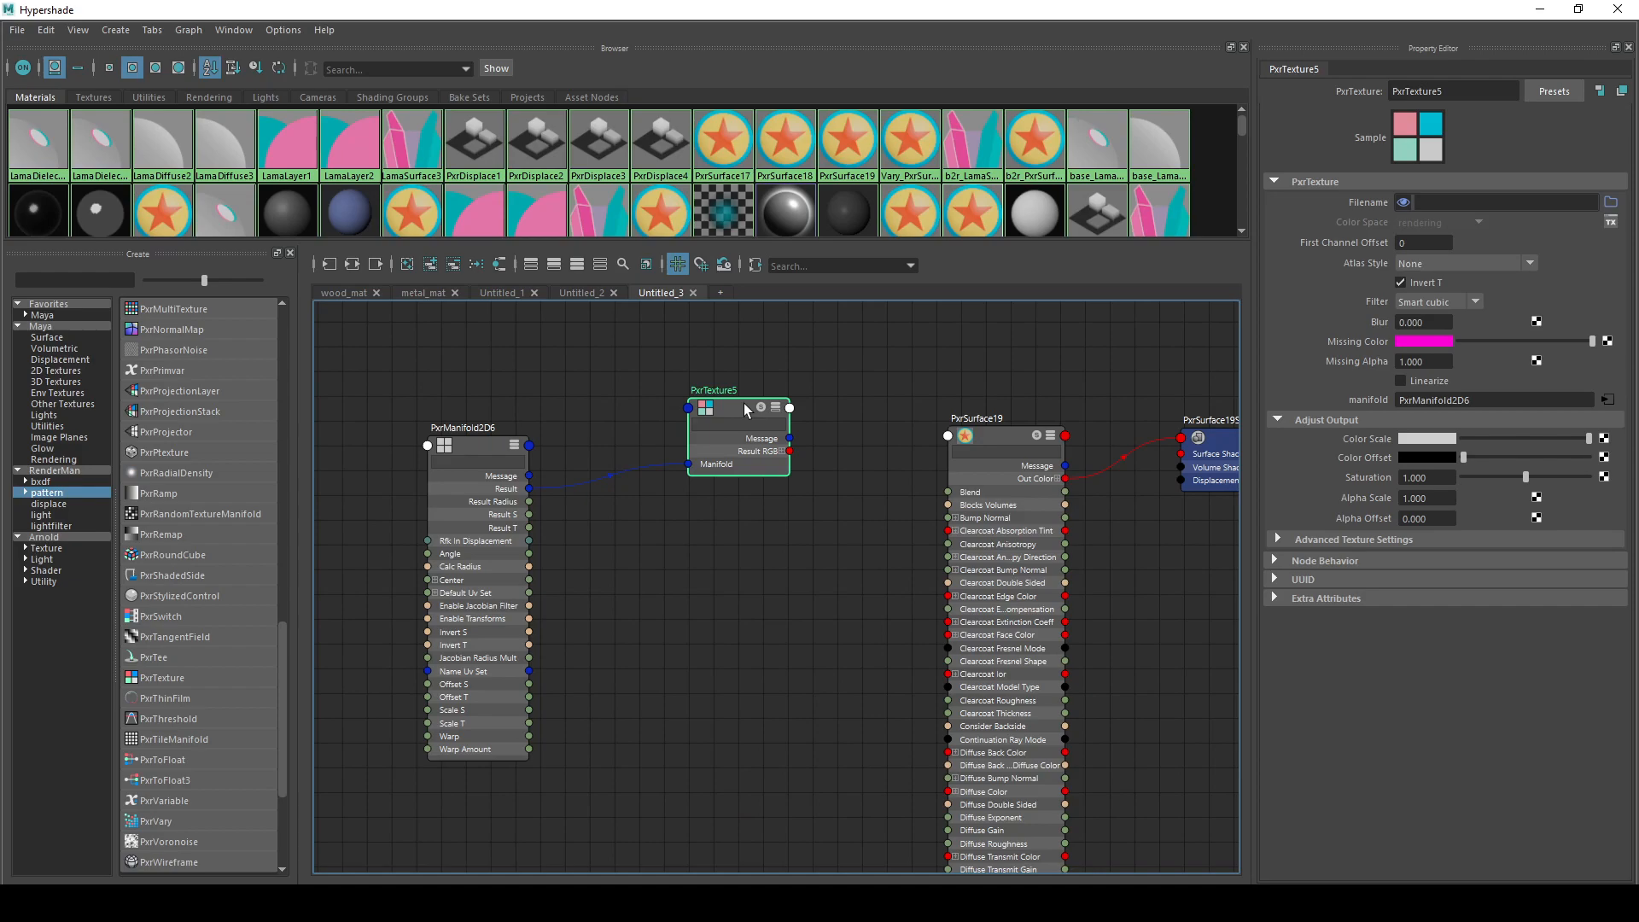
key("1")
key("2")
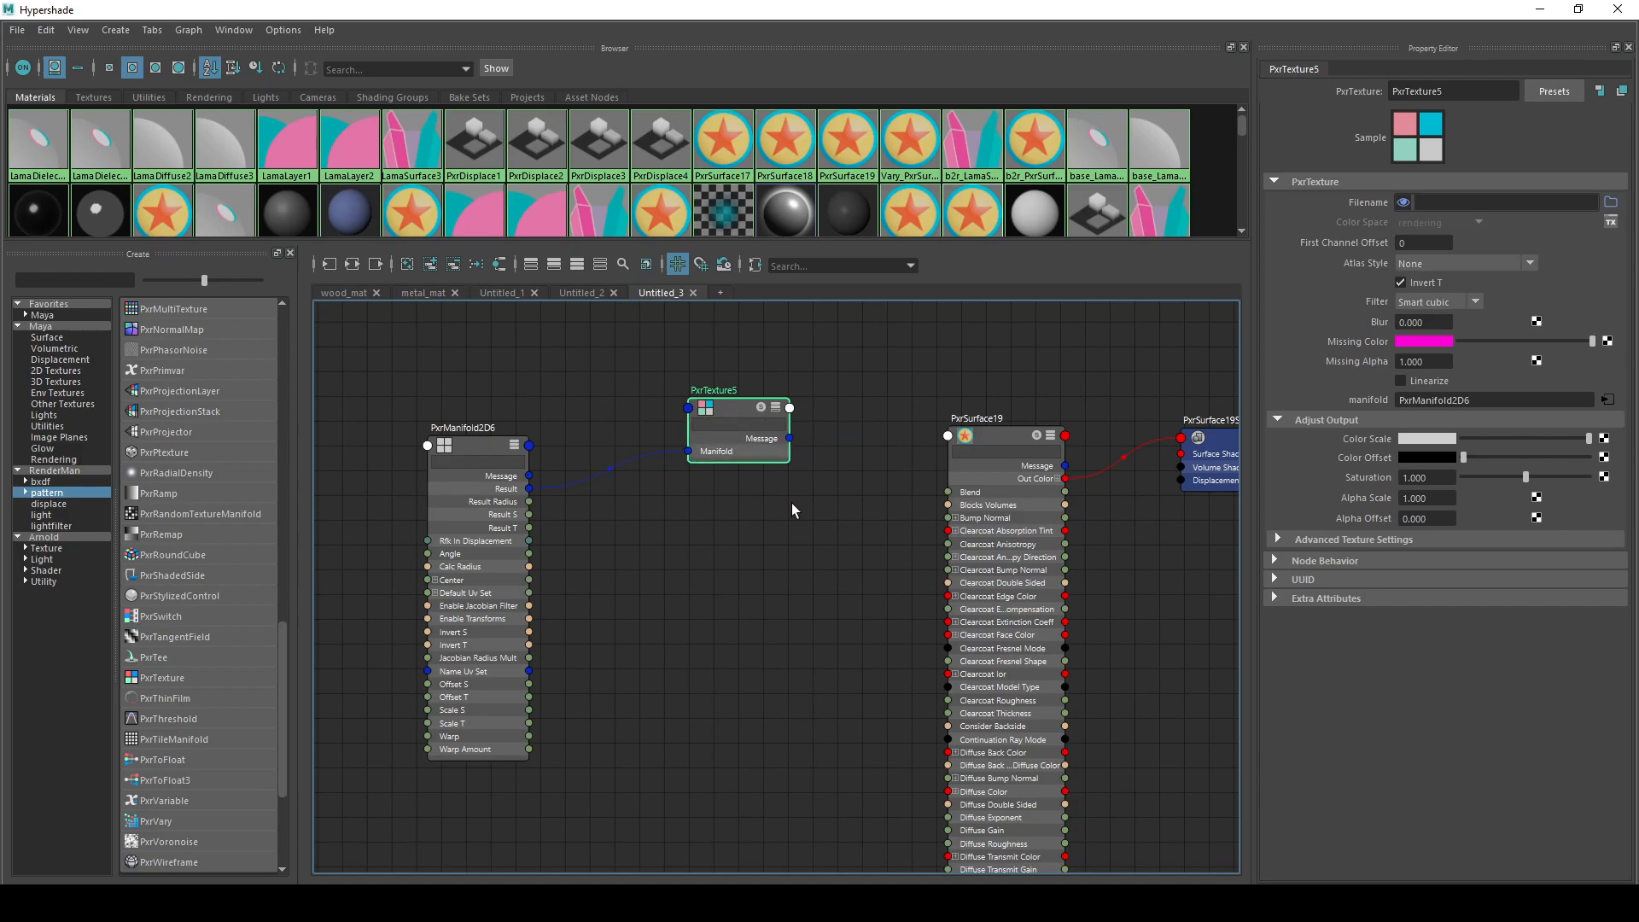
key("3")
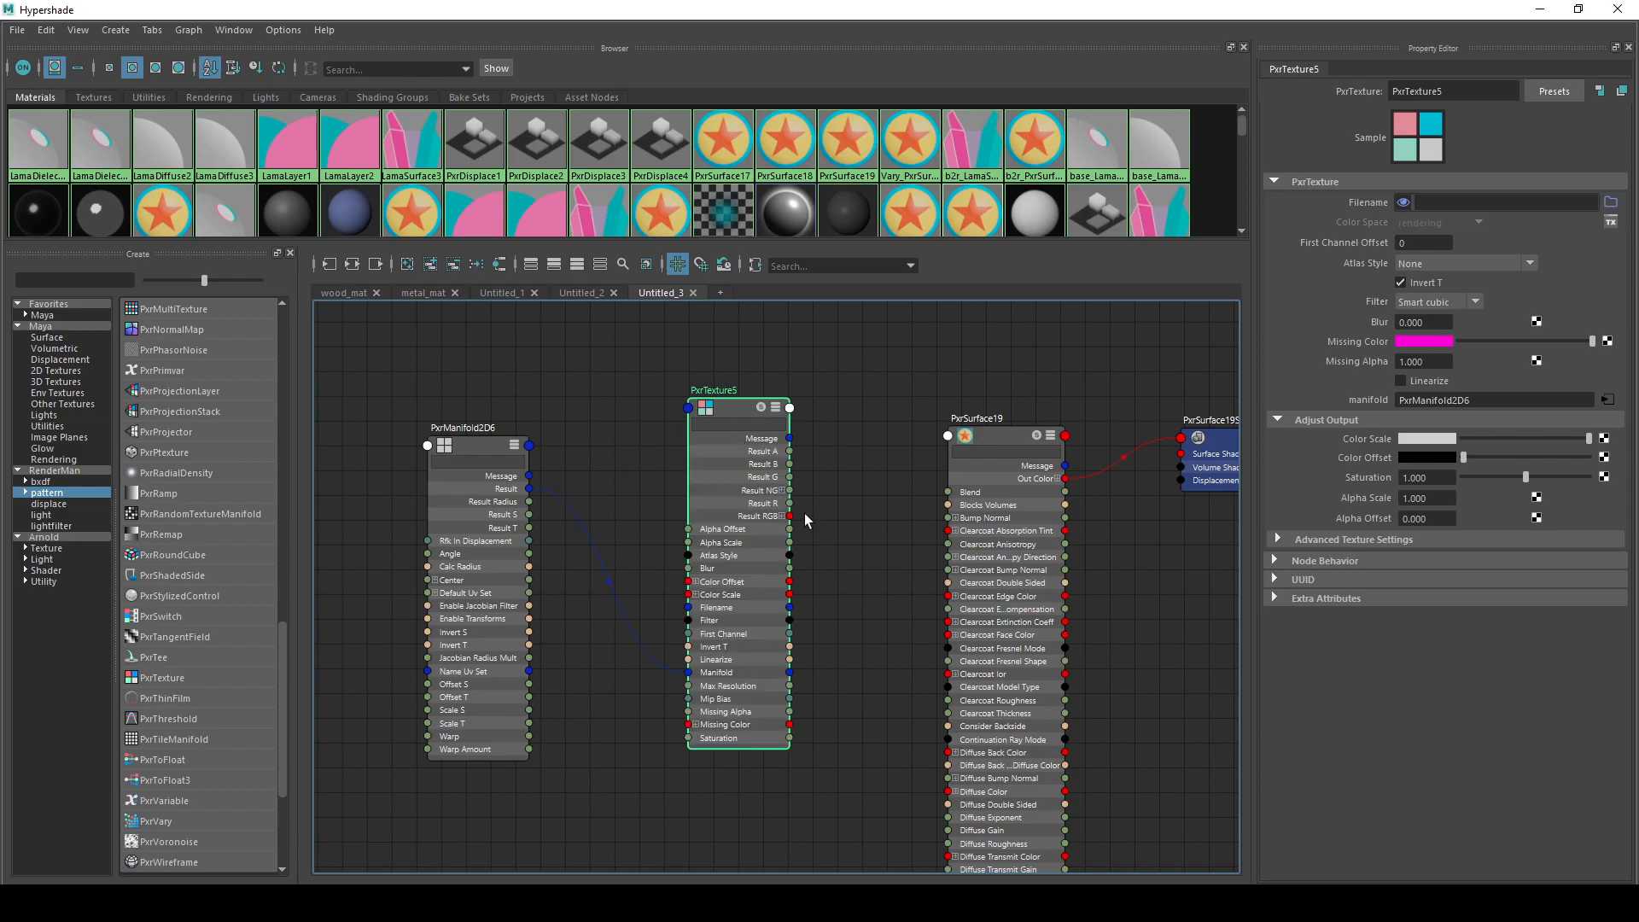
key("4")
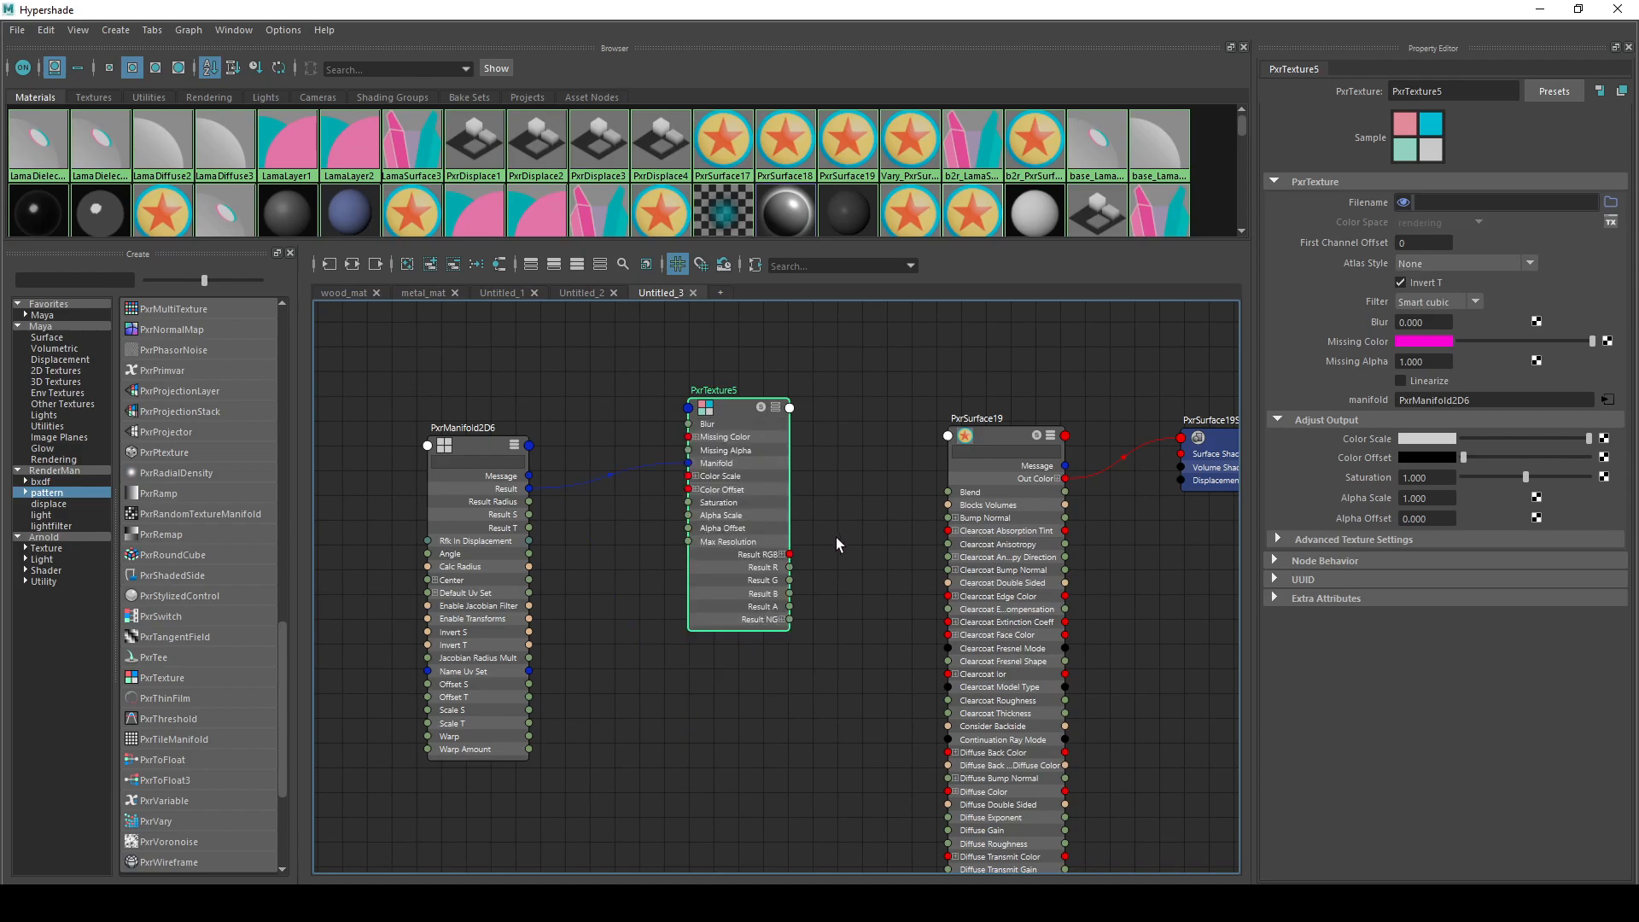
left_click(838, 540)
- Switch PxrSurface19 to the custom attribute view and frame the whole node network
left_click(987, 432)
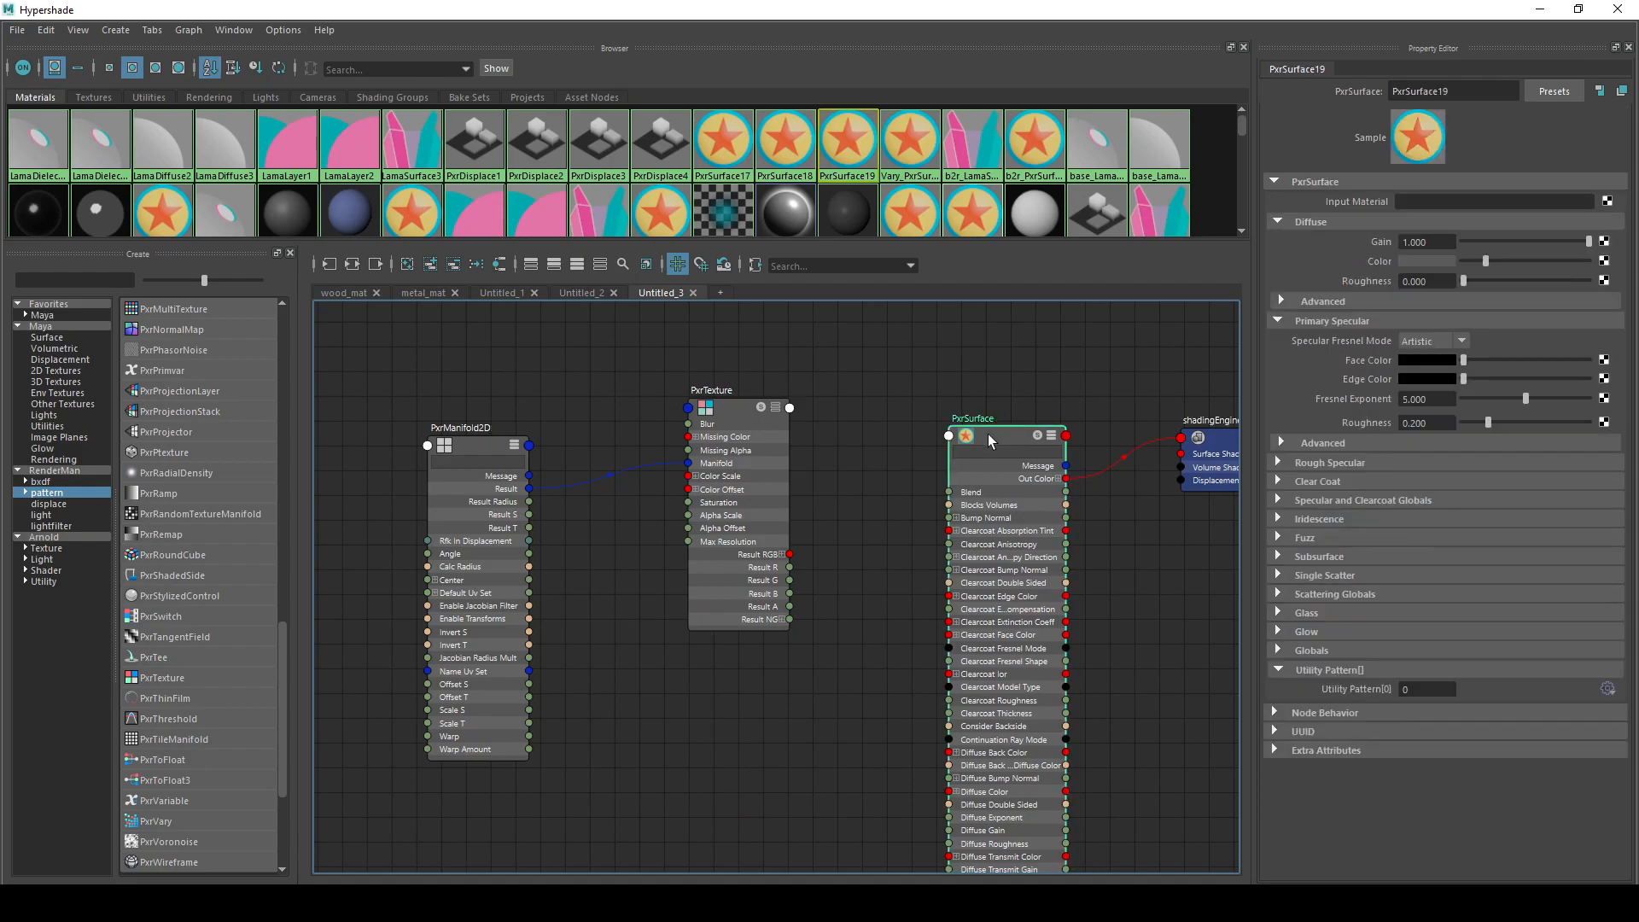
scroll(893, 534, "down", 4)
scroll(905, 641, "up", 2)
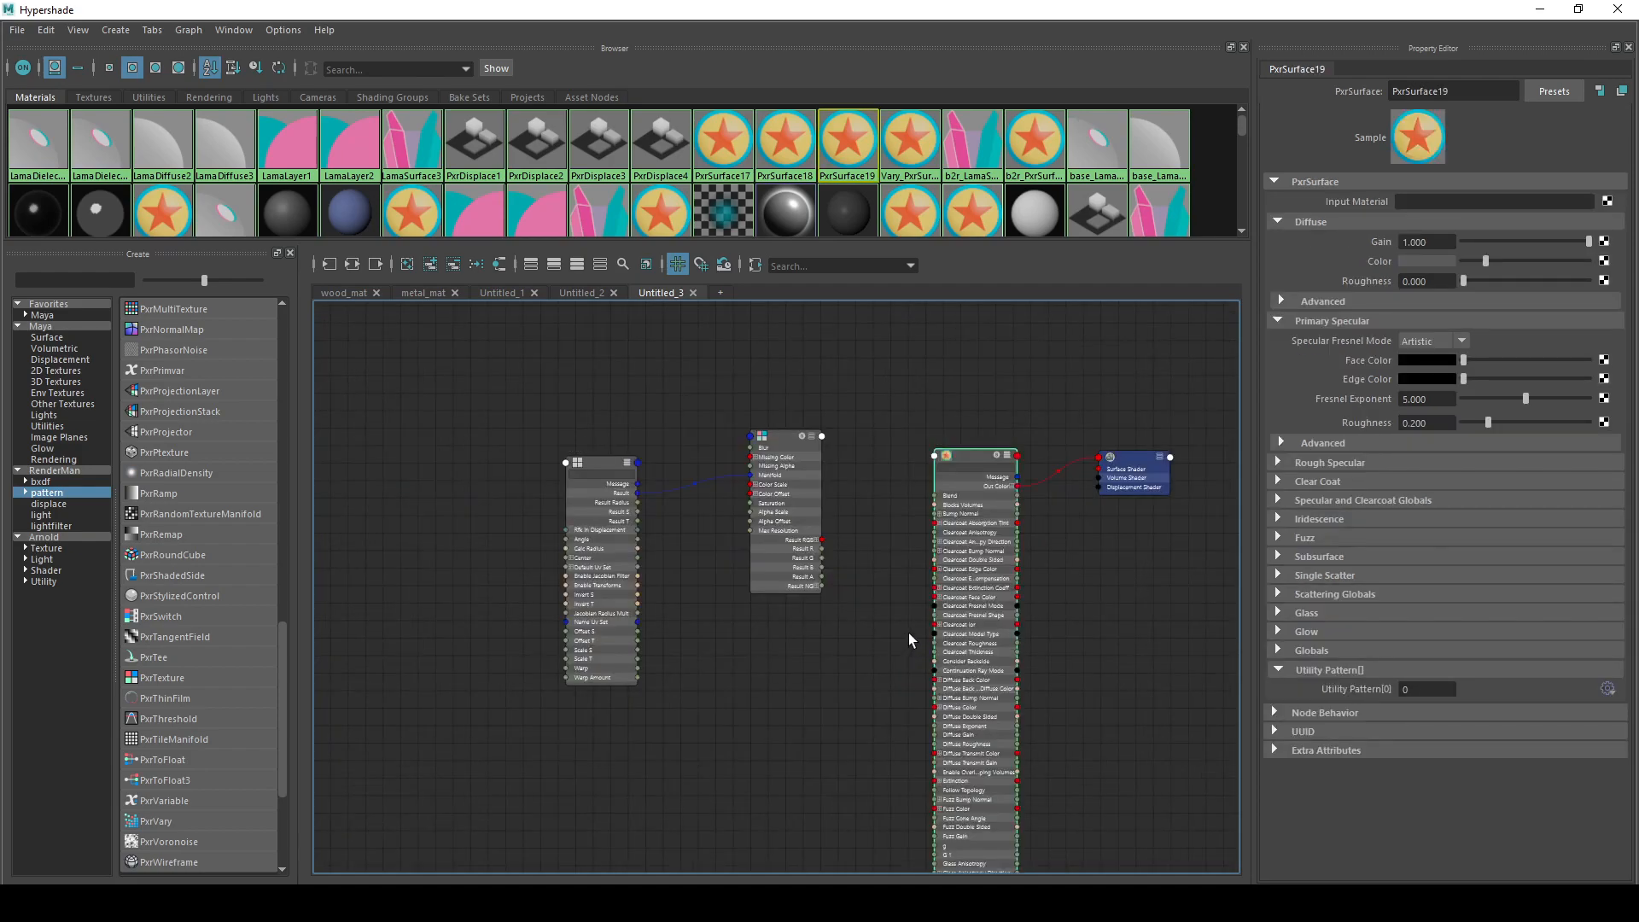
key("4")
middle_click_drag(1128, 659, 987, 598, "alt")
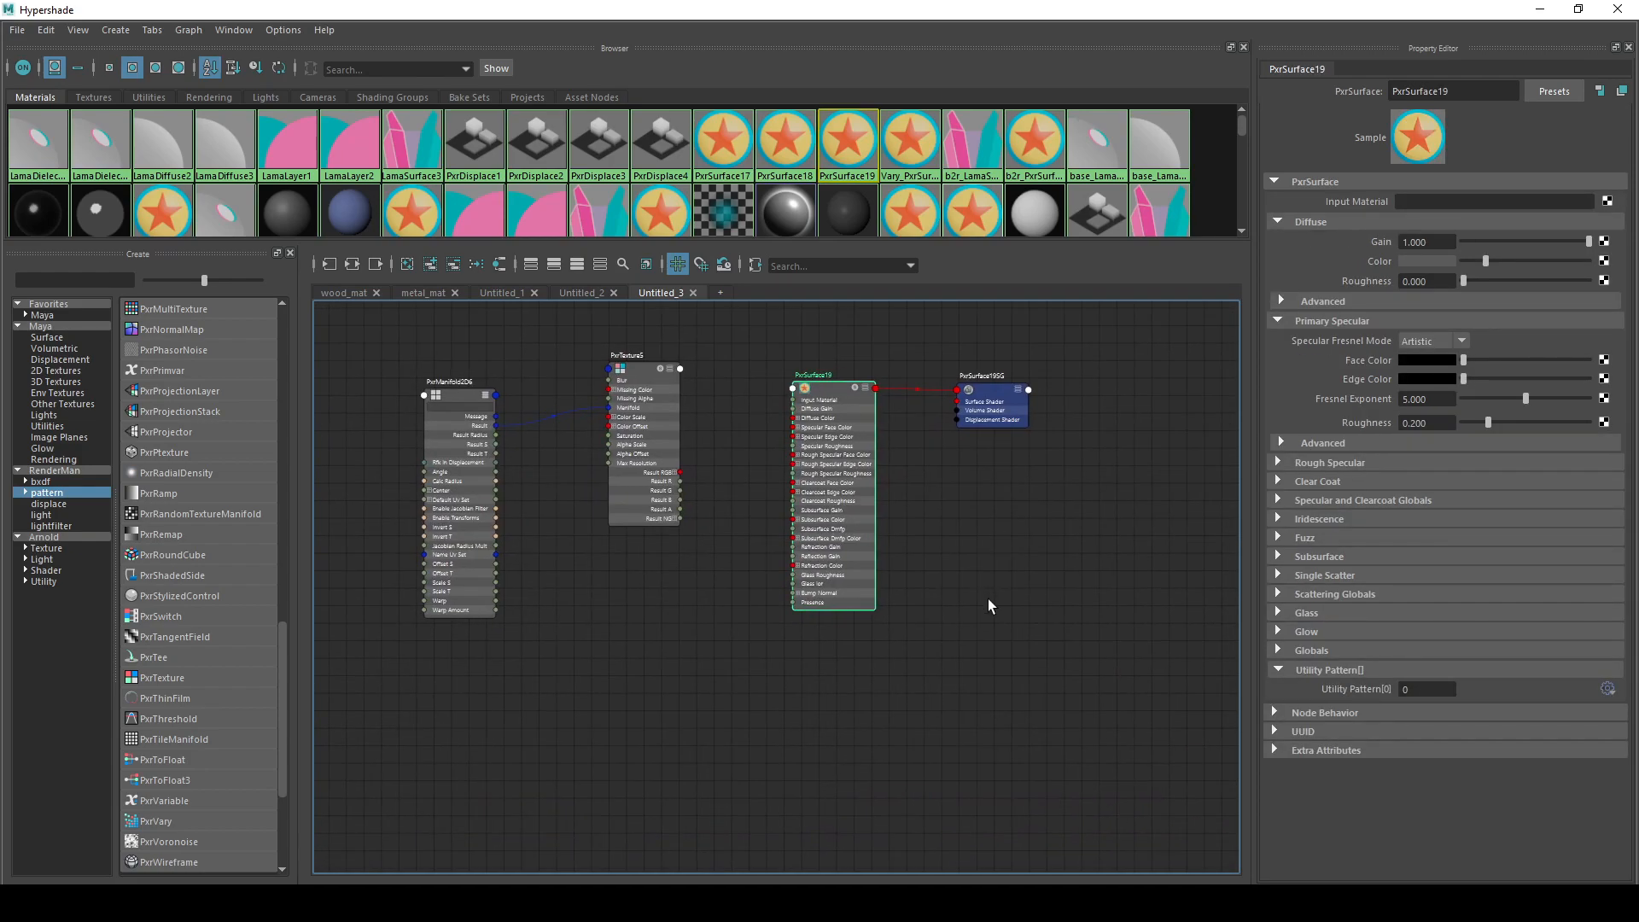
key("a")
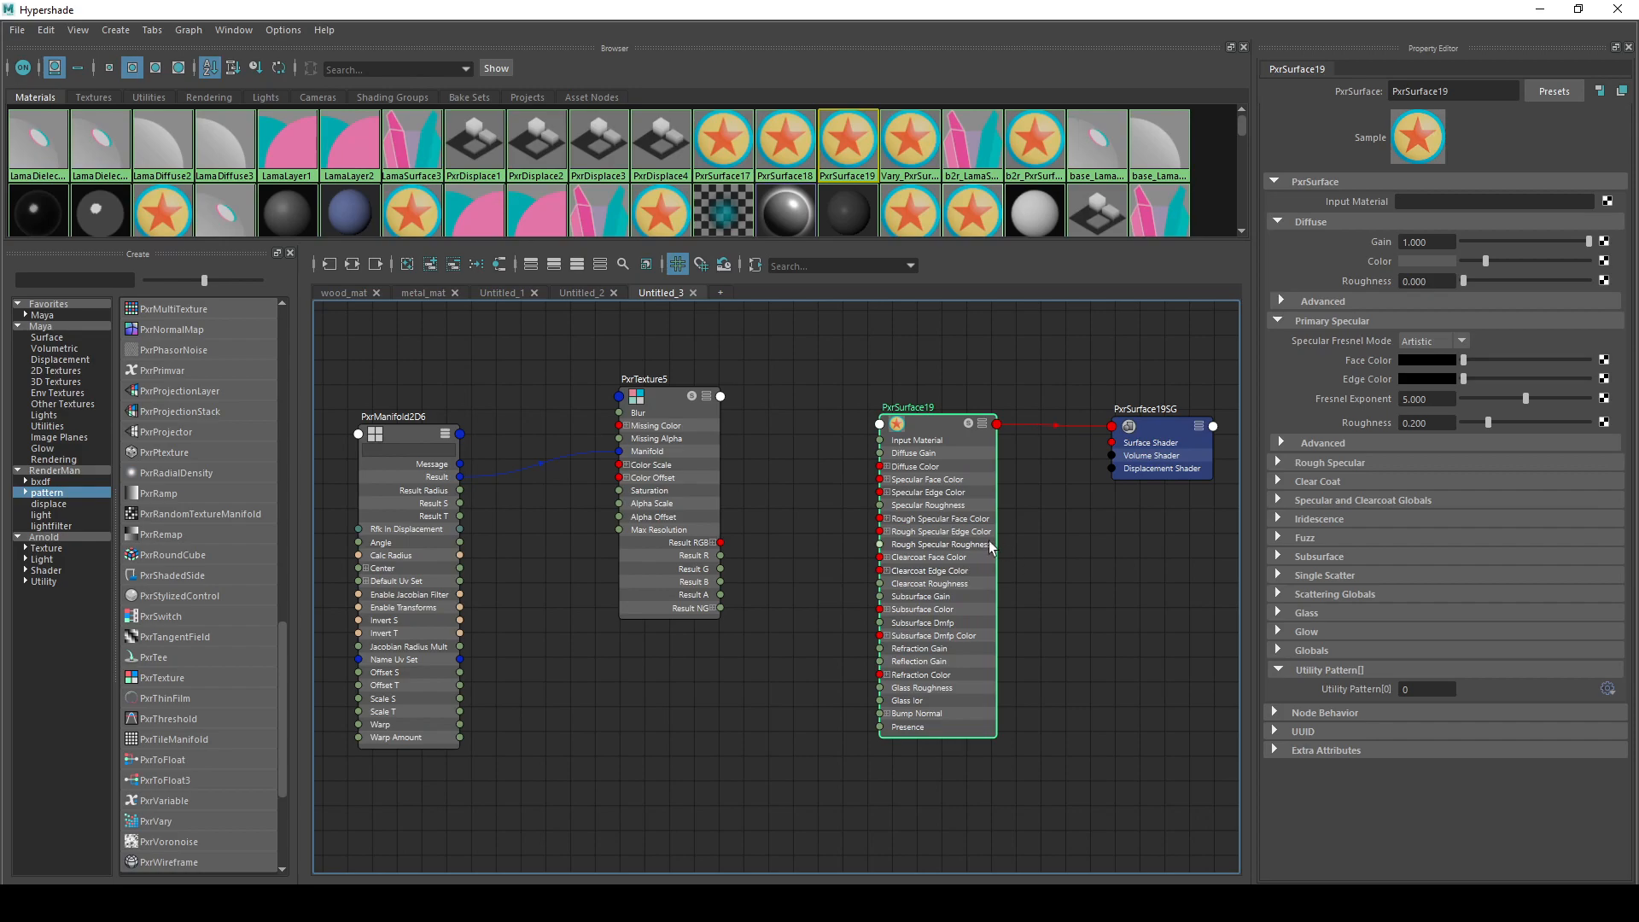
- Apply the custom attribute view to the nodes, including PxrManifold2D6
middle_click_drag(722, 699, 766, 731, "alt")
left_click(600, 263)
left_click(756, 401)
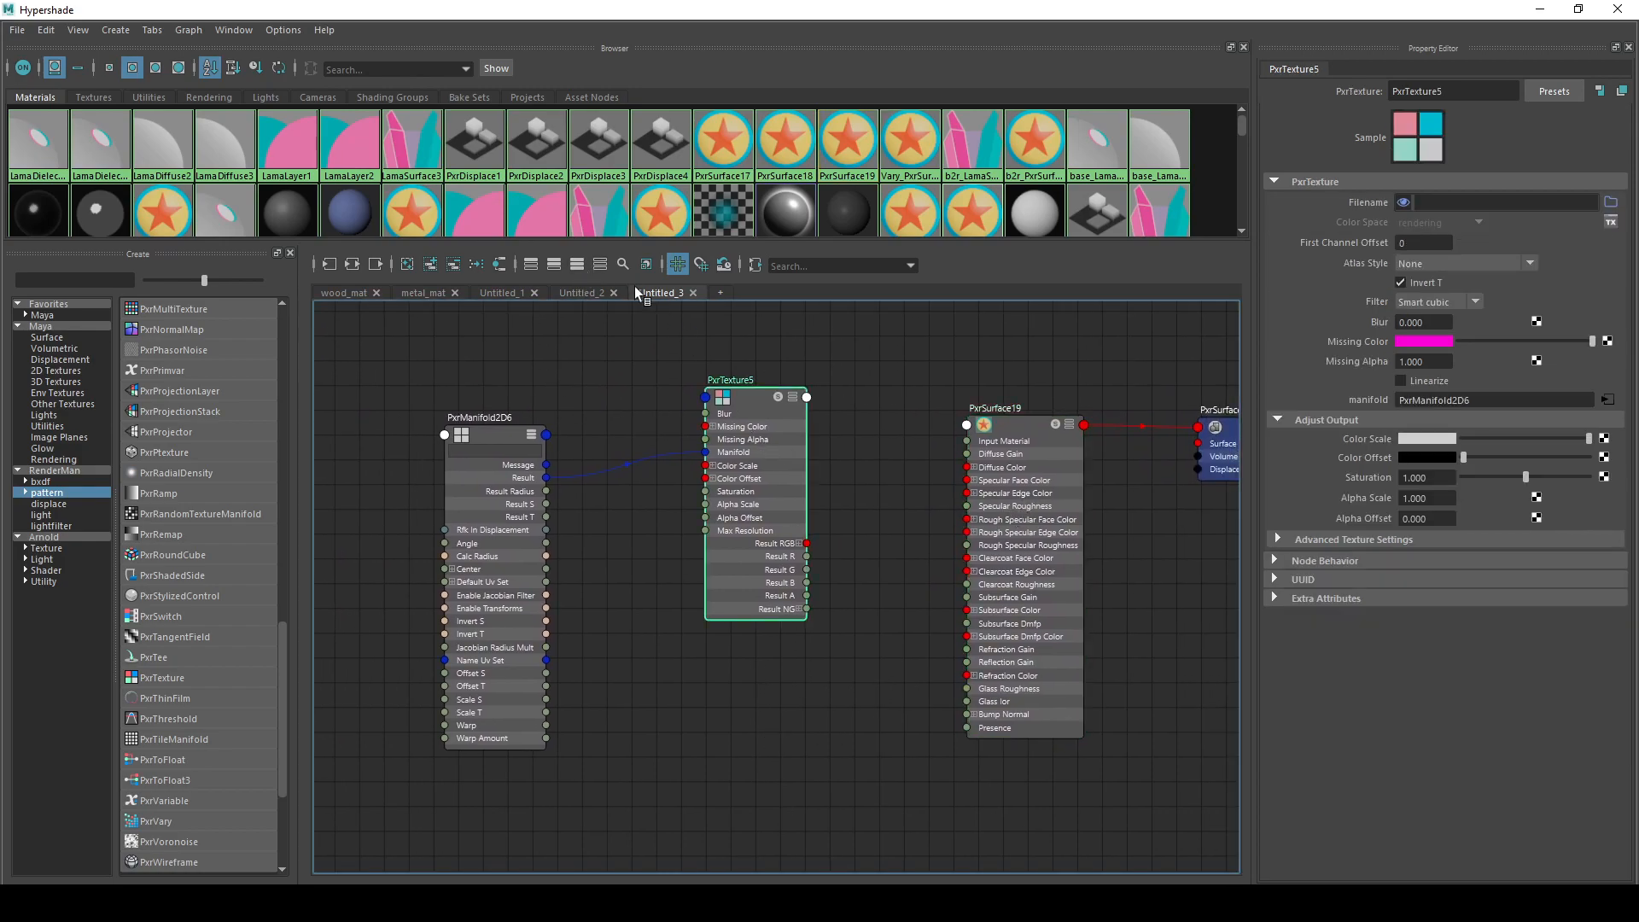
left_click(516, 437)
left_click(600, 264)
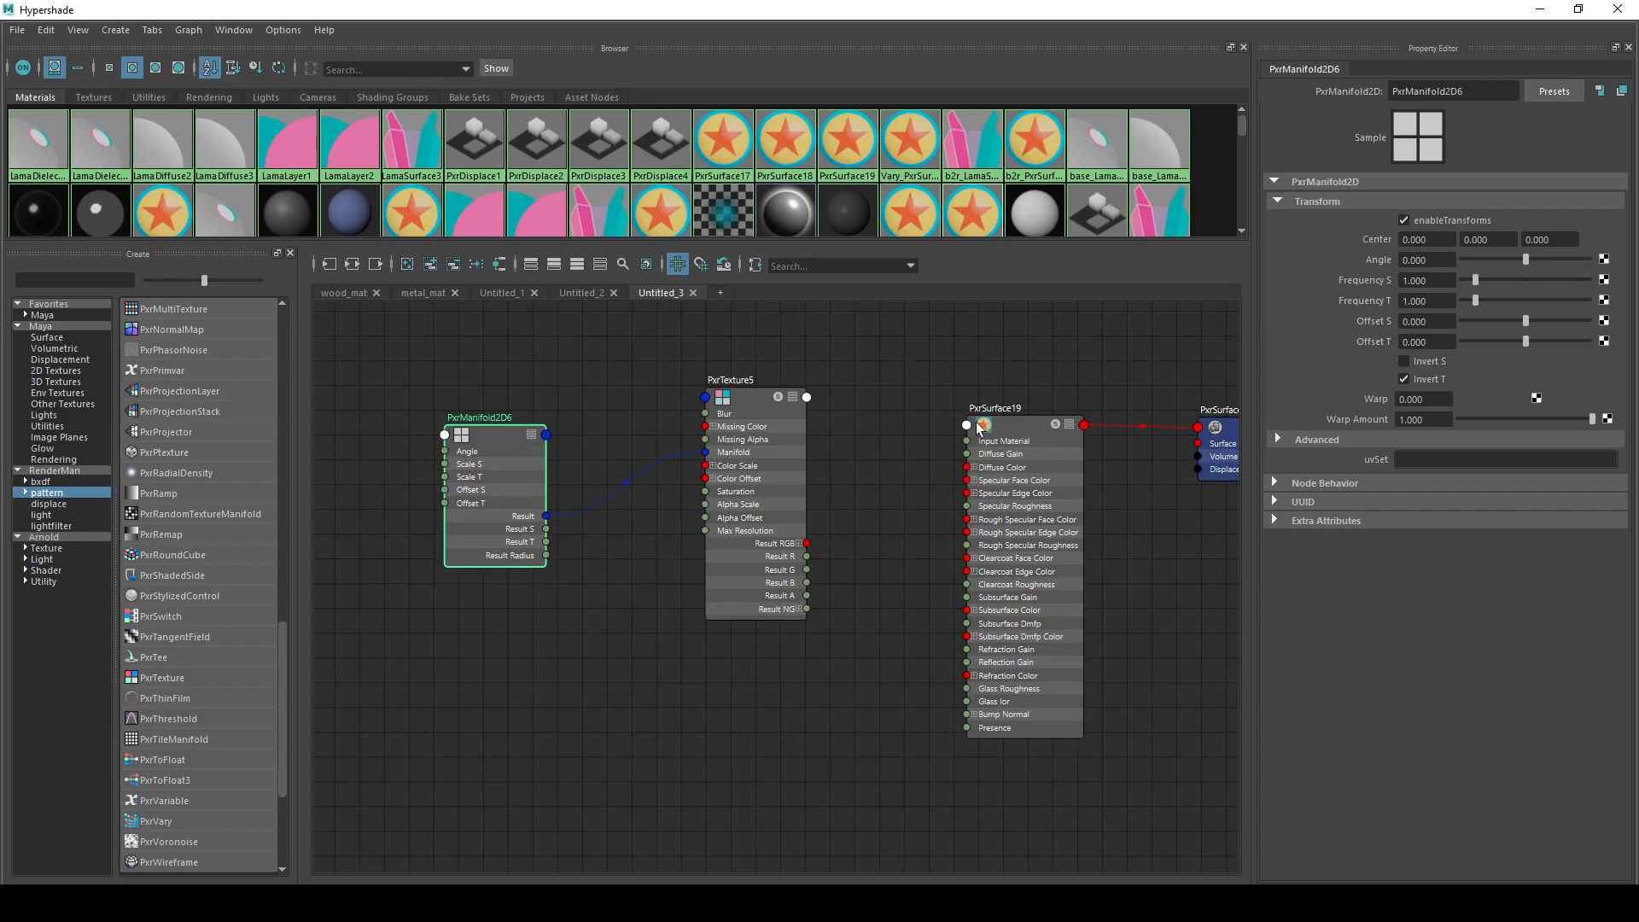
- Show all attributes on PxrSurface19 and toggle its attribute search field, leaving it displayed
left_click(1023, 432)
key("3")
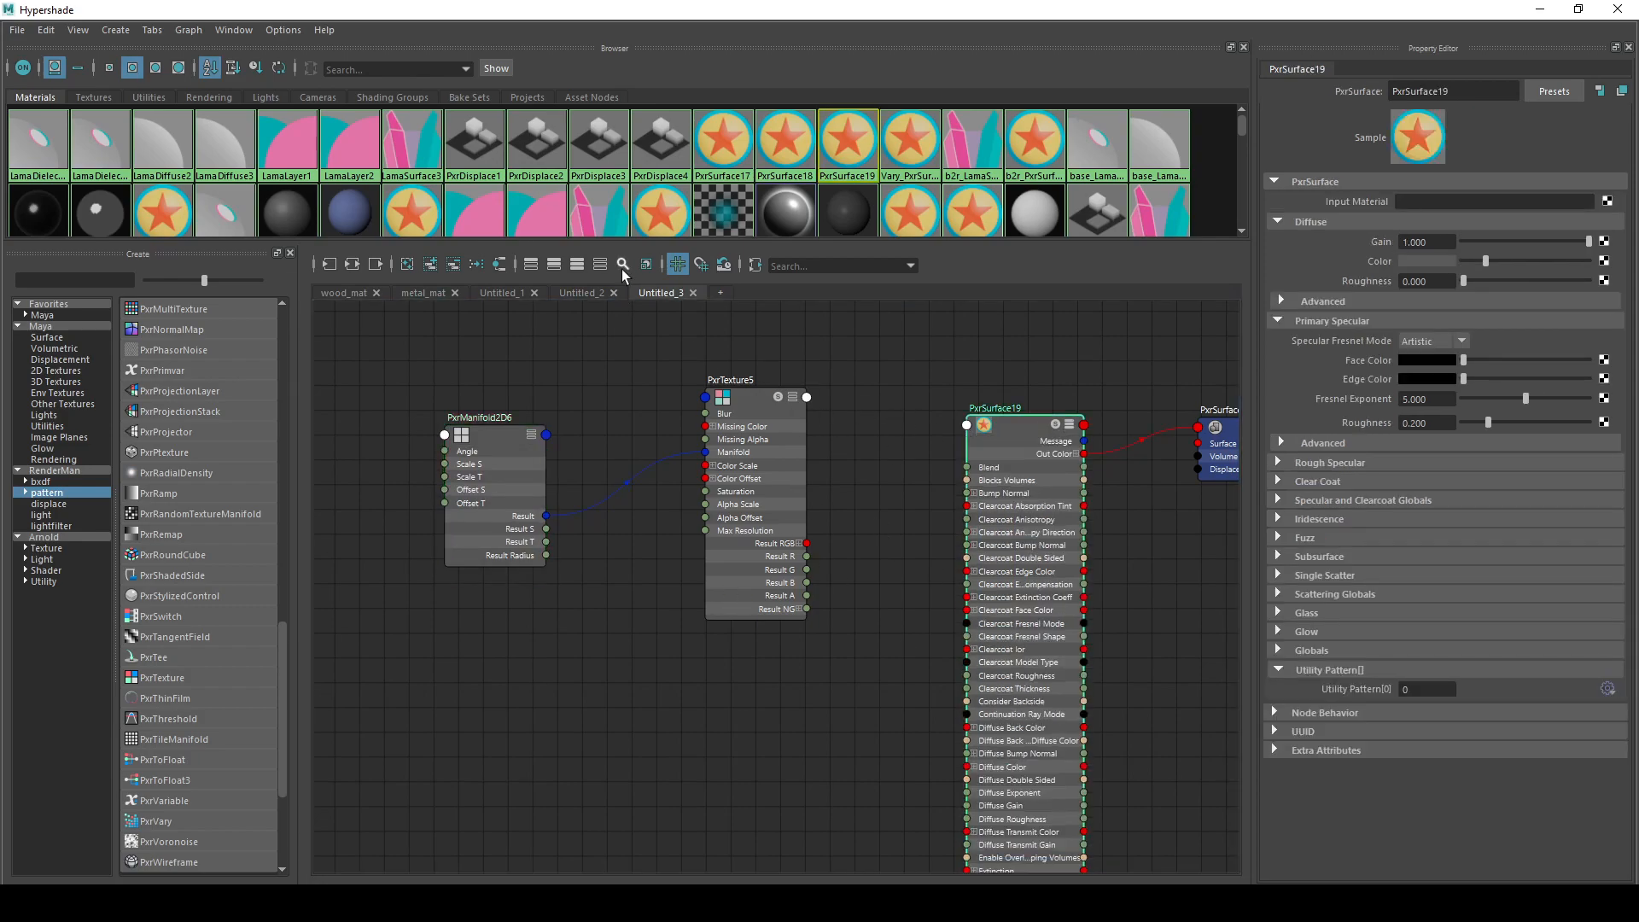
left_click(1004, 439)
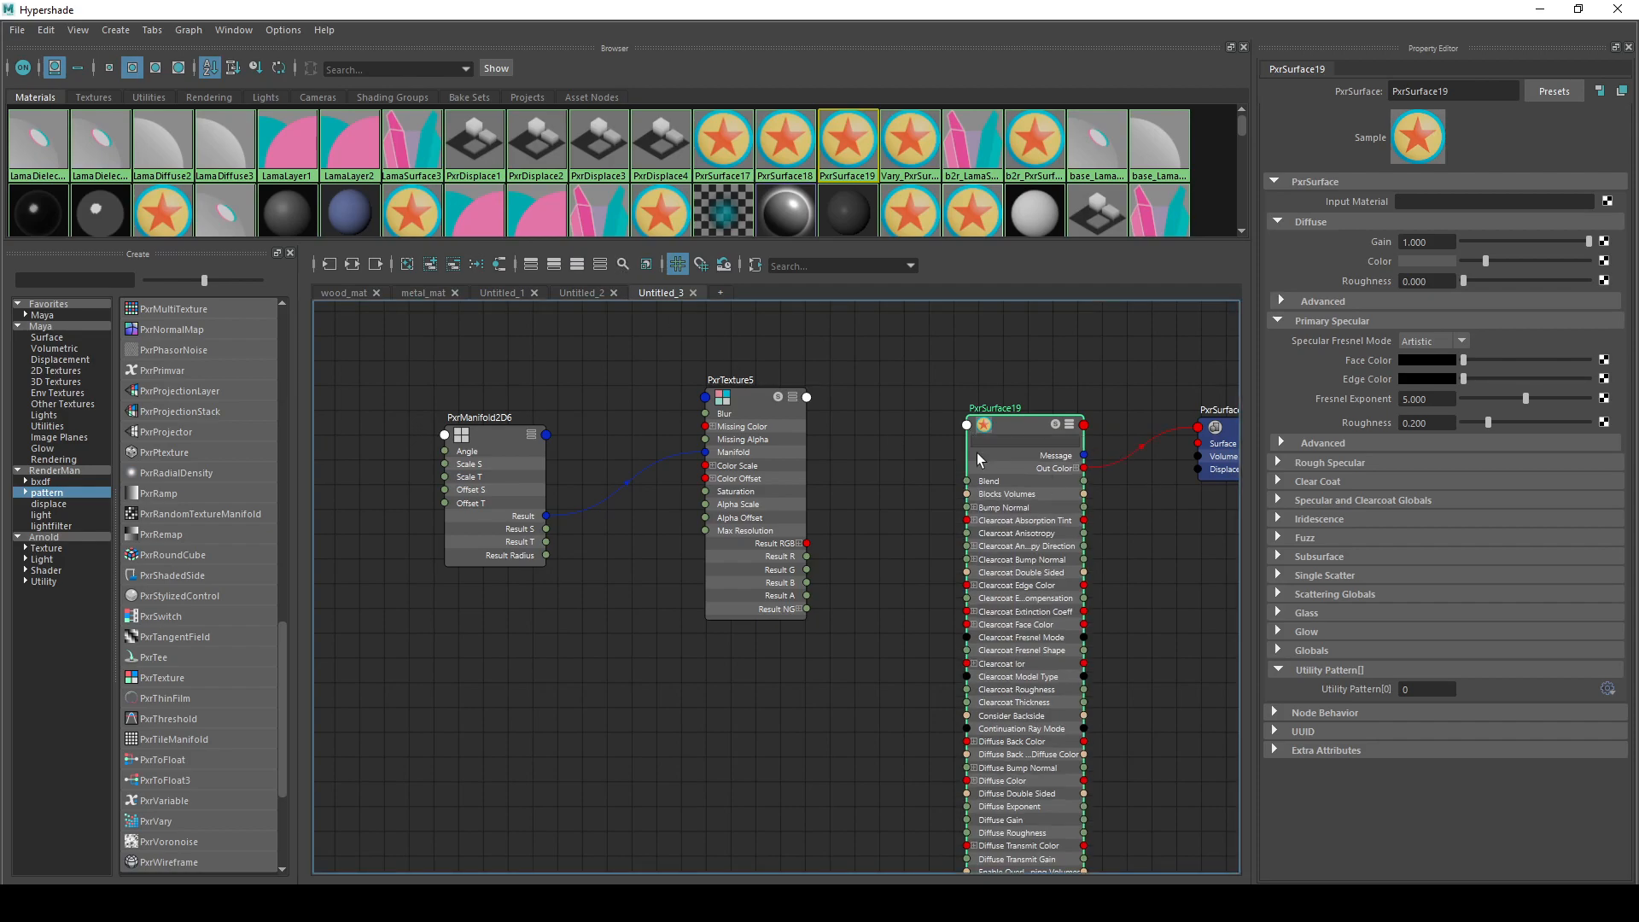
middle_click_drag(924, 568, 833, 563, "alt")
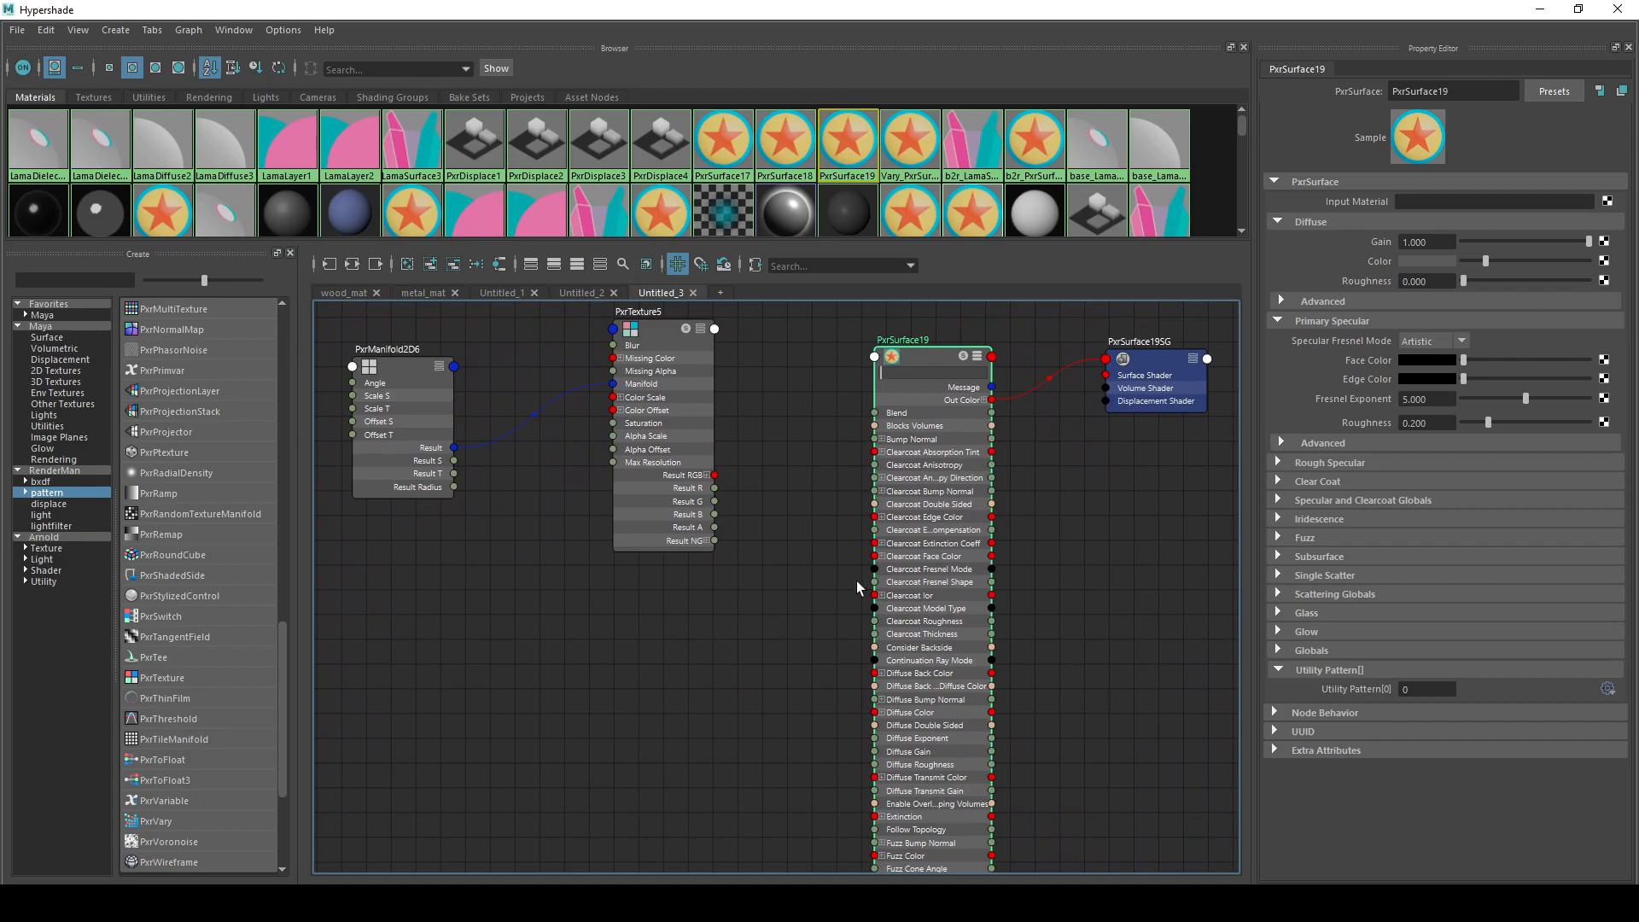
- Filter PxrSurface19's attribute list by "sh" and by "tang", and clear the filter
type("sh")
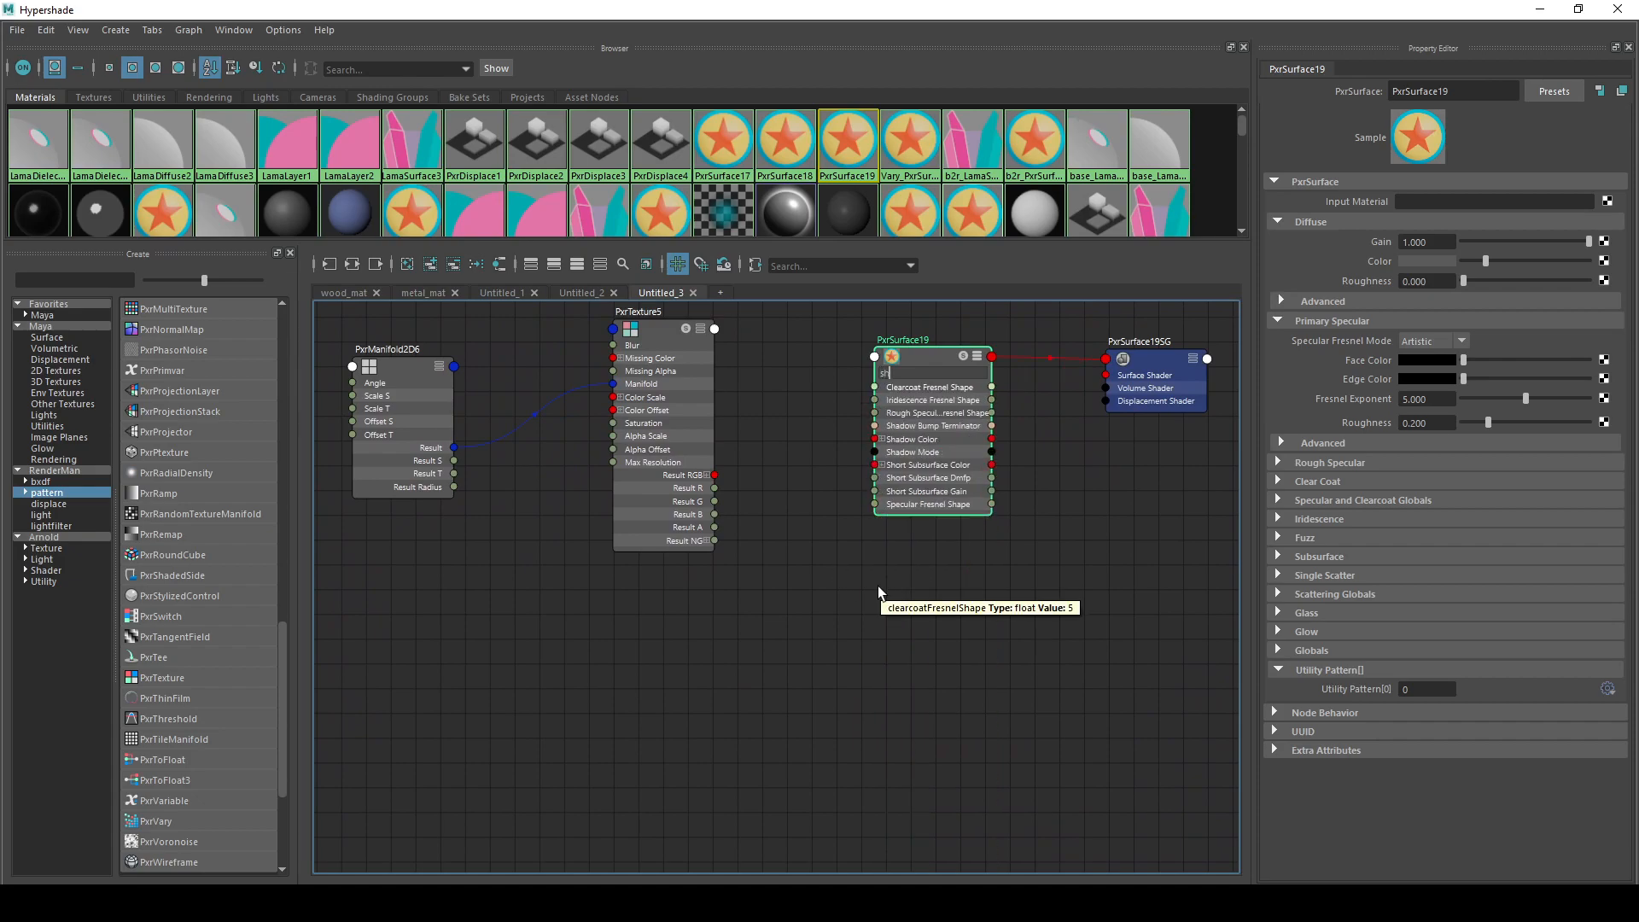
key("BackSpace")
key("BackSpace")
type("tangen")
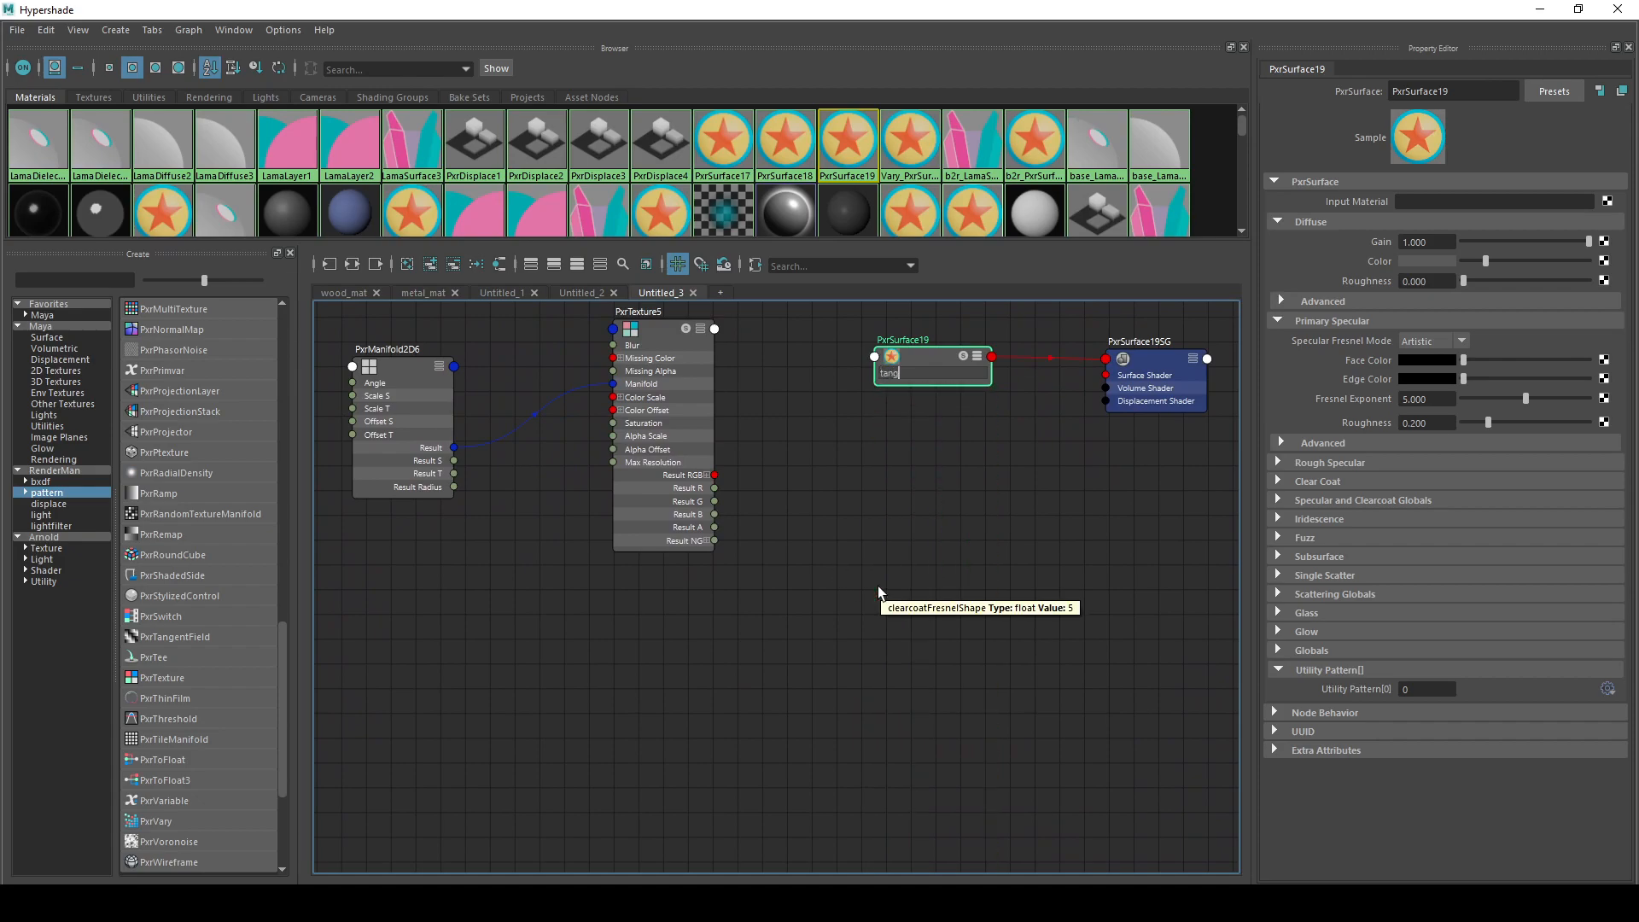
key("BackSpace")
key("BackSpace")
key("BackSpace")
key("BackSpace")
key("BackSpace")
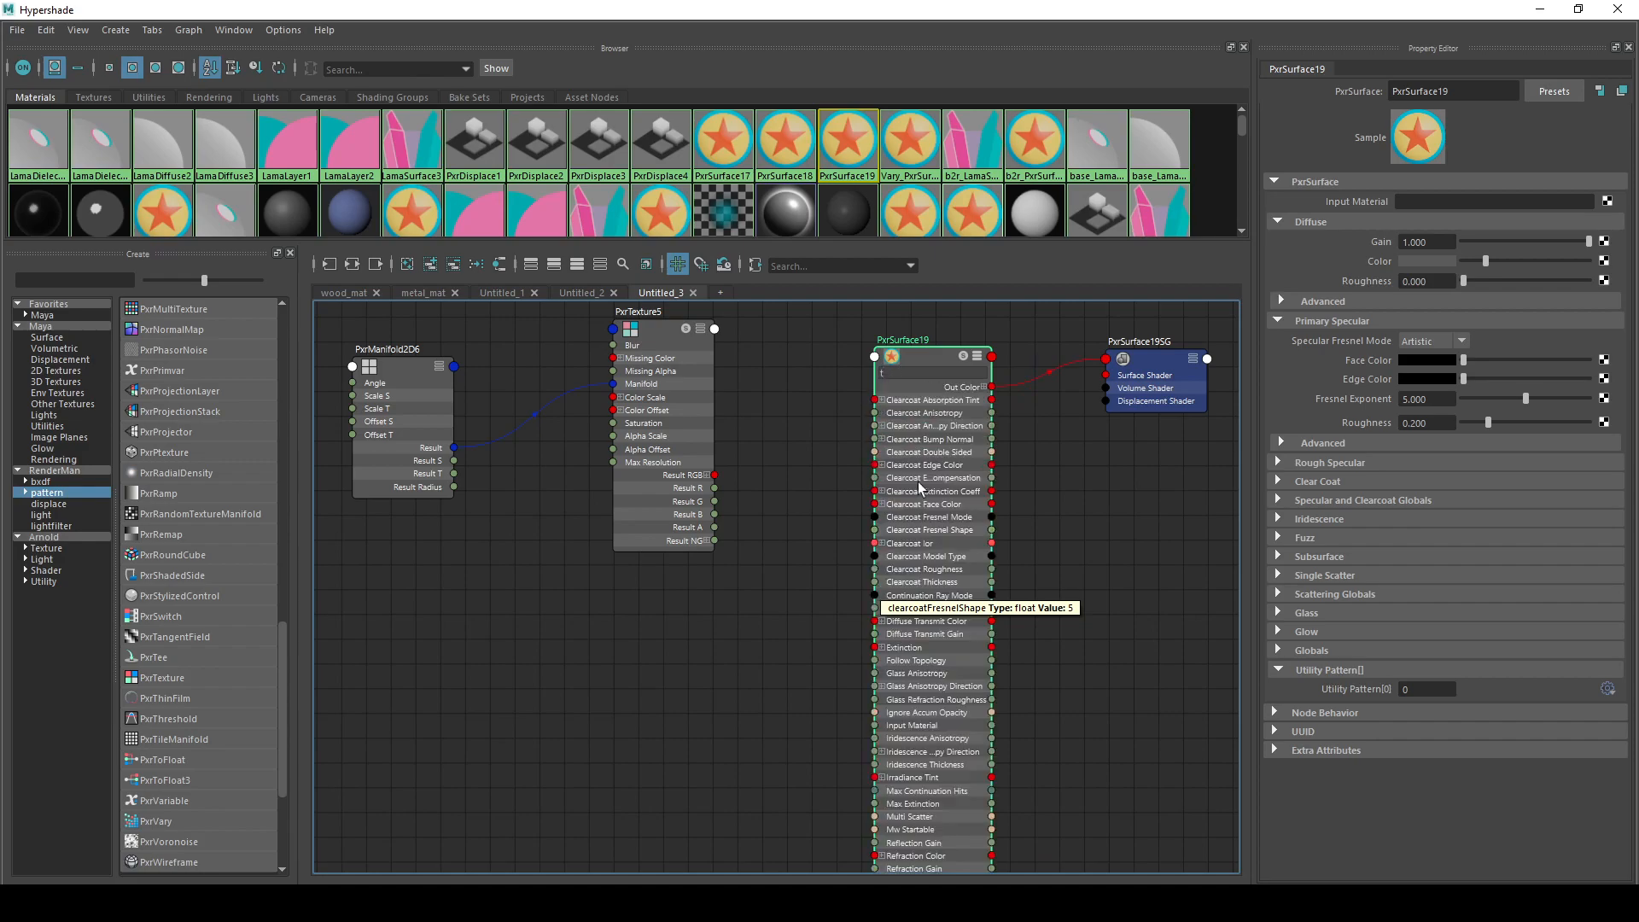
key("BackSpace")
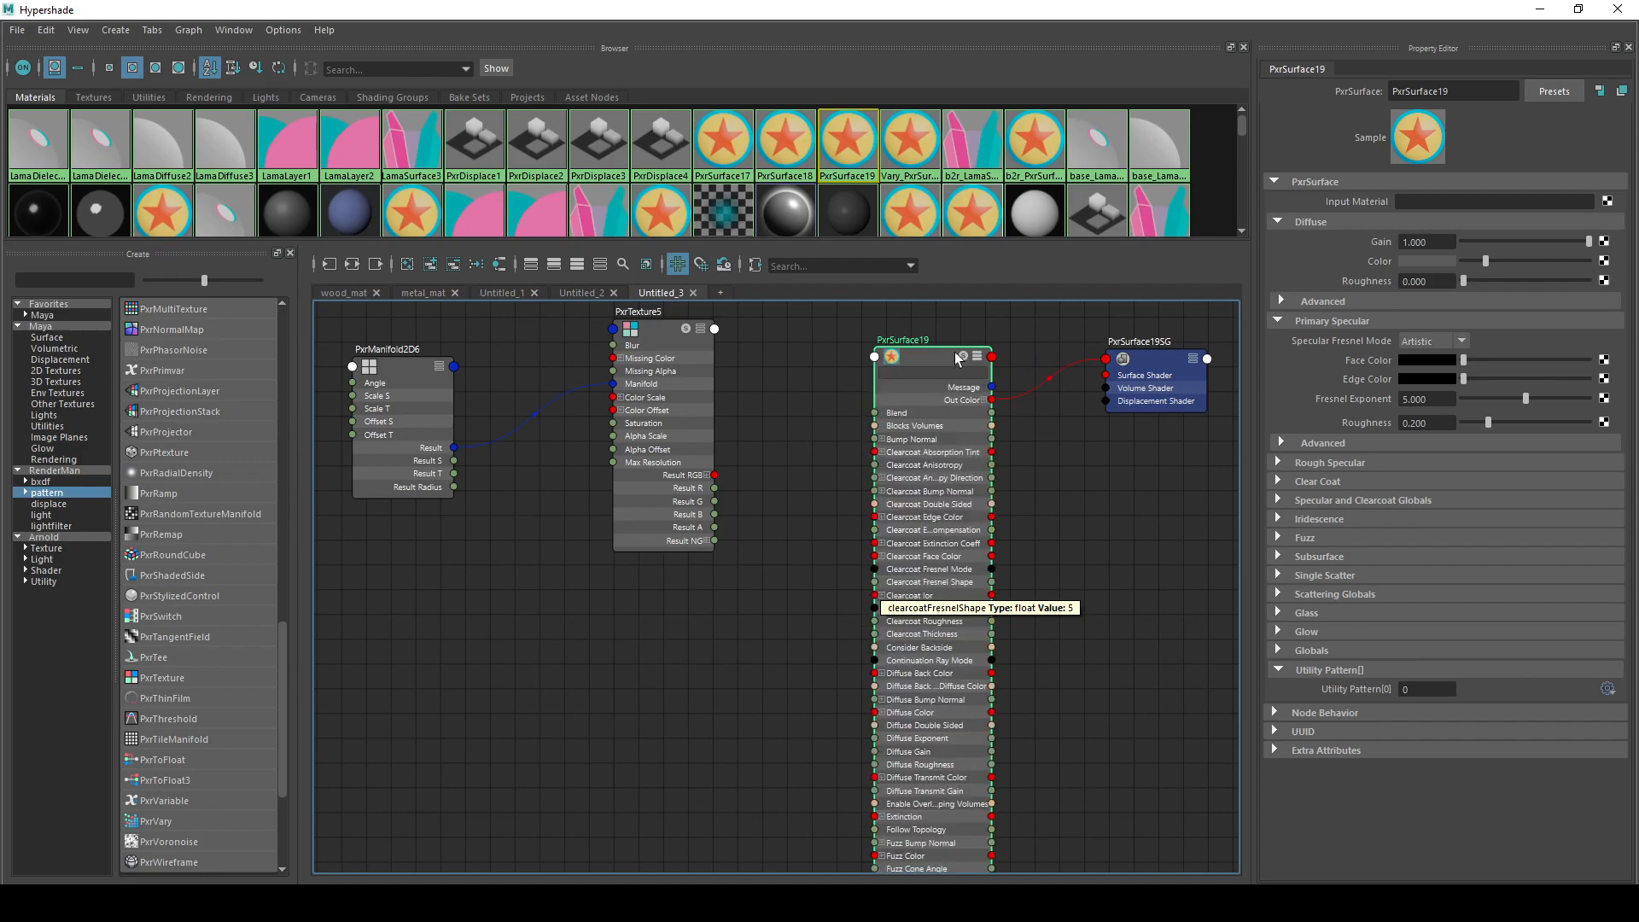
- Filter PxrSurface19's attributes by "iri" to isolate the iridescence ones, and clear the filter to show the full list
scroll(1016, 794, "down", 2)
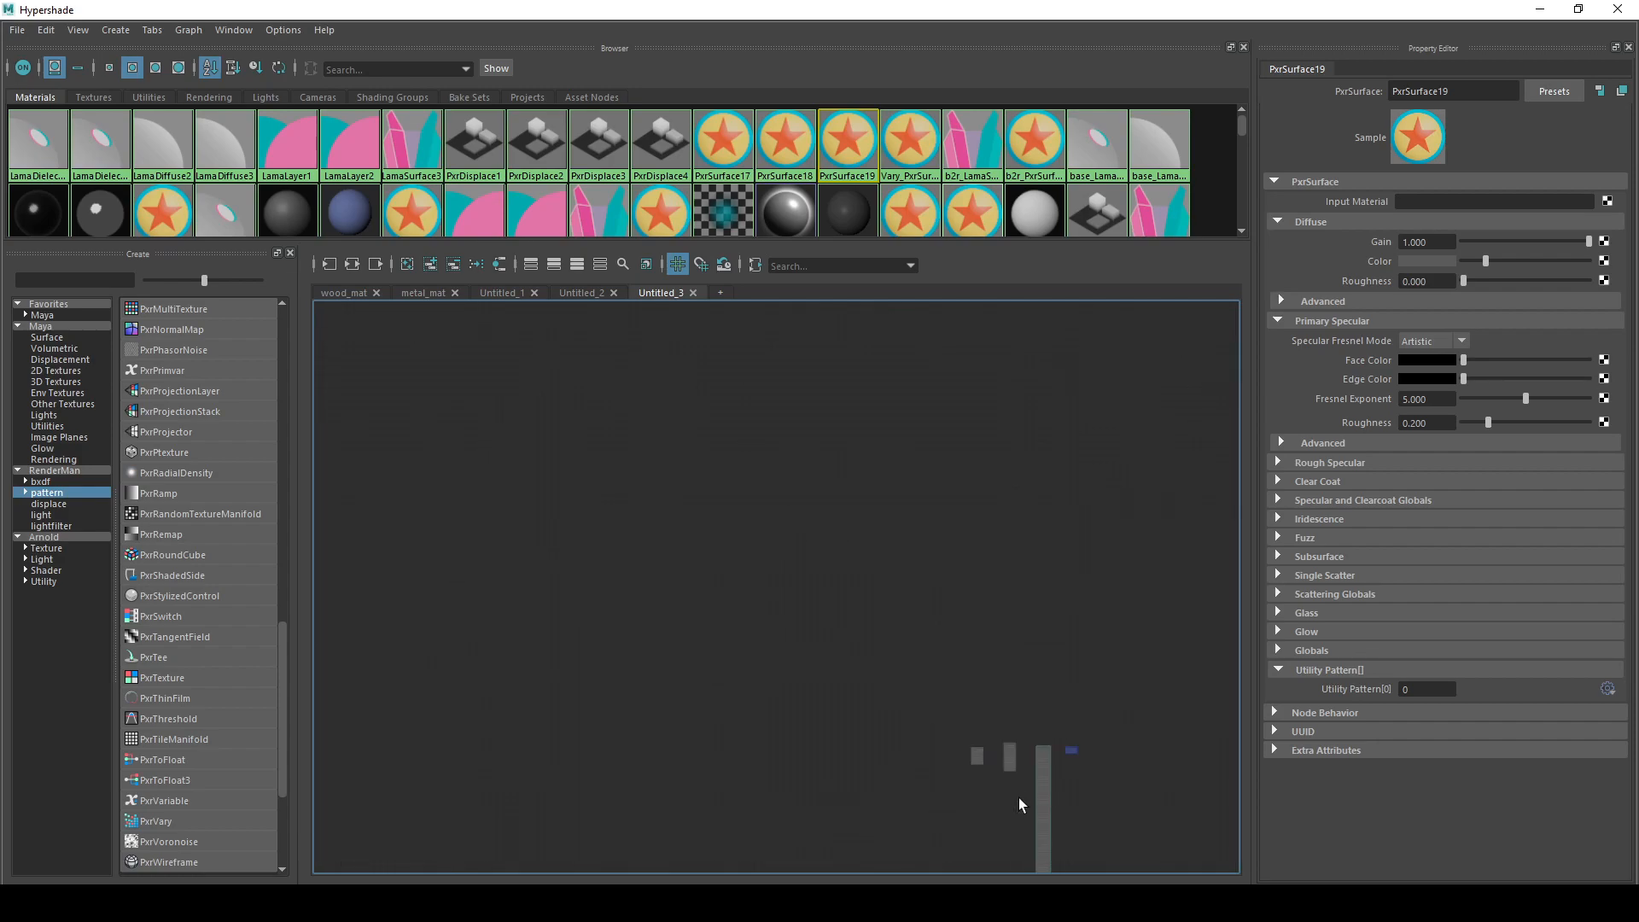
scroll(1045, 832, "up", 5)
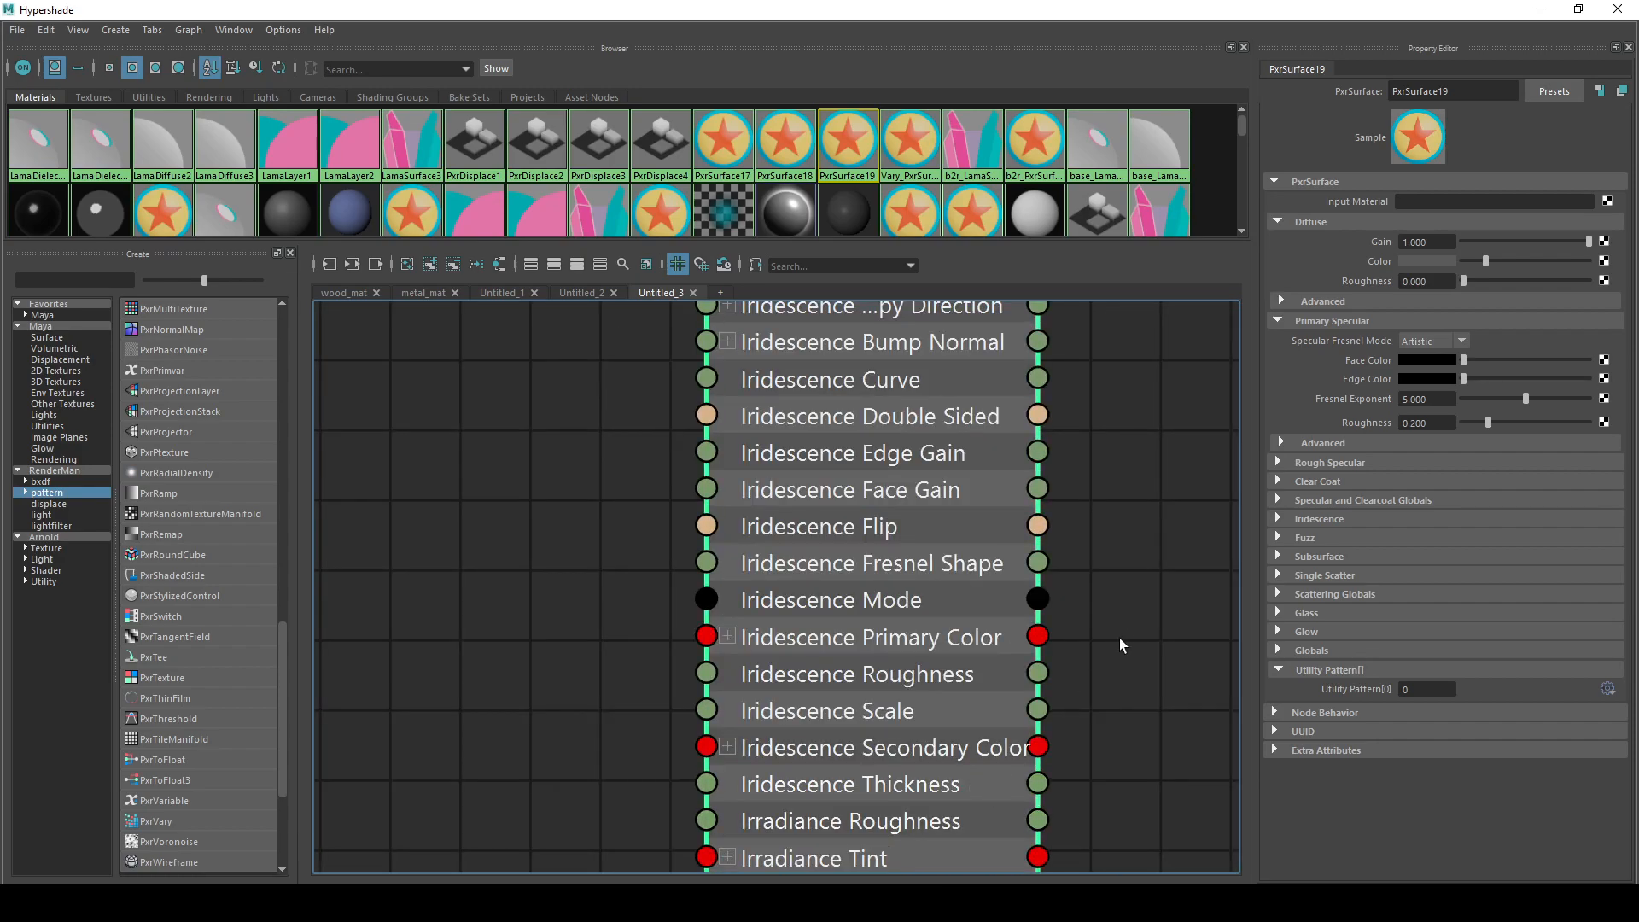
middle_click_drag(1084, 559, 1040, 914, "alt")
middle_click_drag(1125, 500, 1103, 898, "alt")
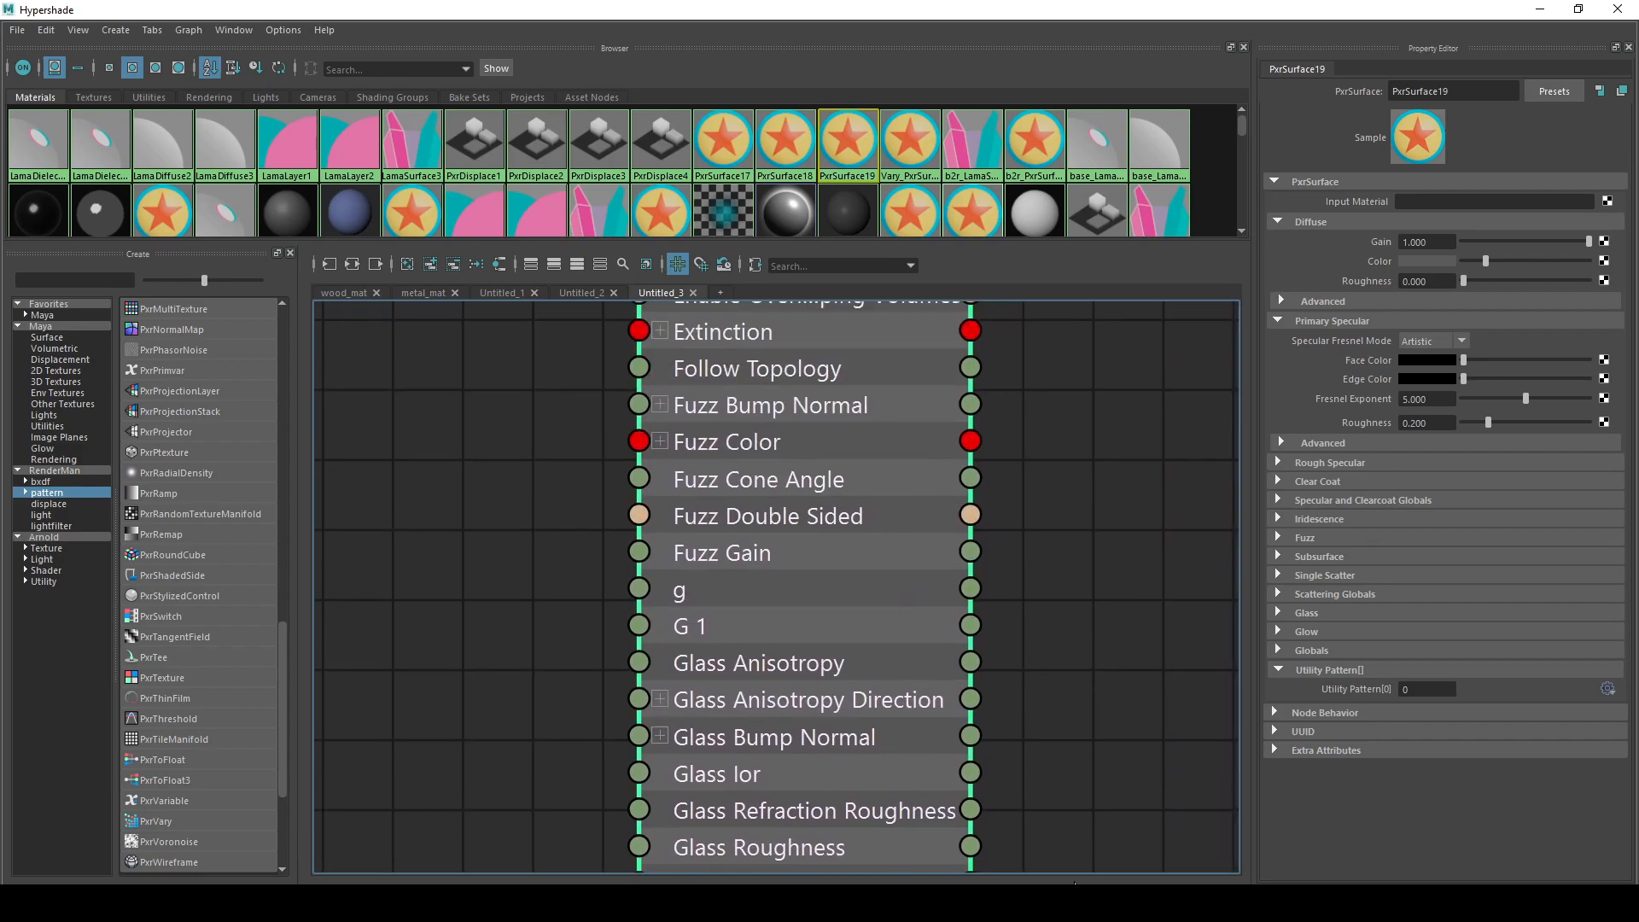
scroll(1082, 699, "down", 3)
middle_click_drag(1076, 570, 1026, 921, "alt")
middle_click_drag(1123, 490, 1072, 865, "alt")
left_click(814, 617)
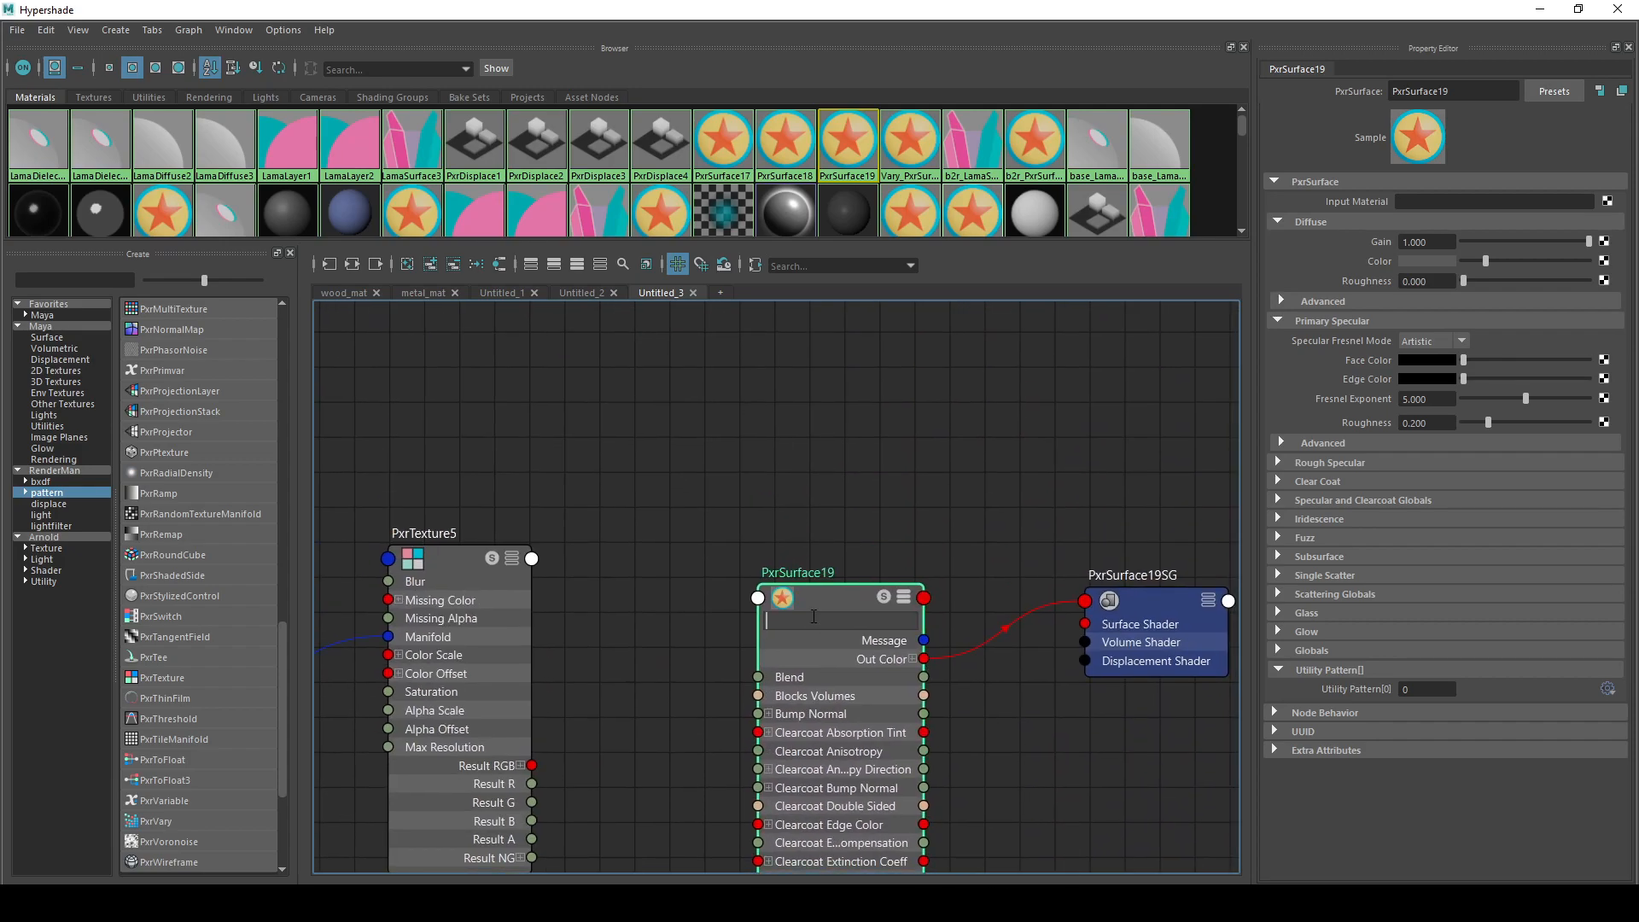
type("ir")
middle_click_drag(1038, 804, 1052, 732, "alt")
left_click_drag(821, 541, 729, 540)
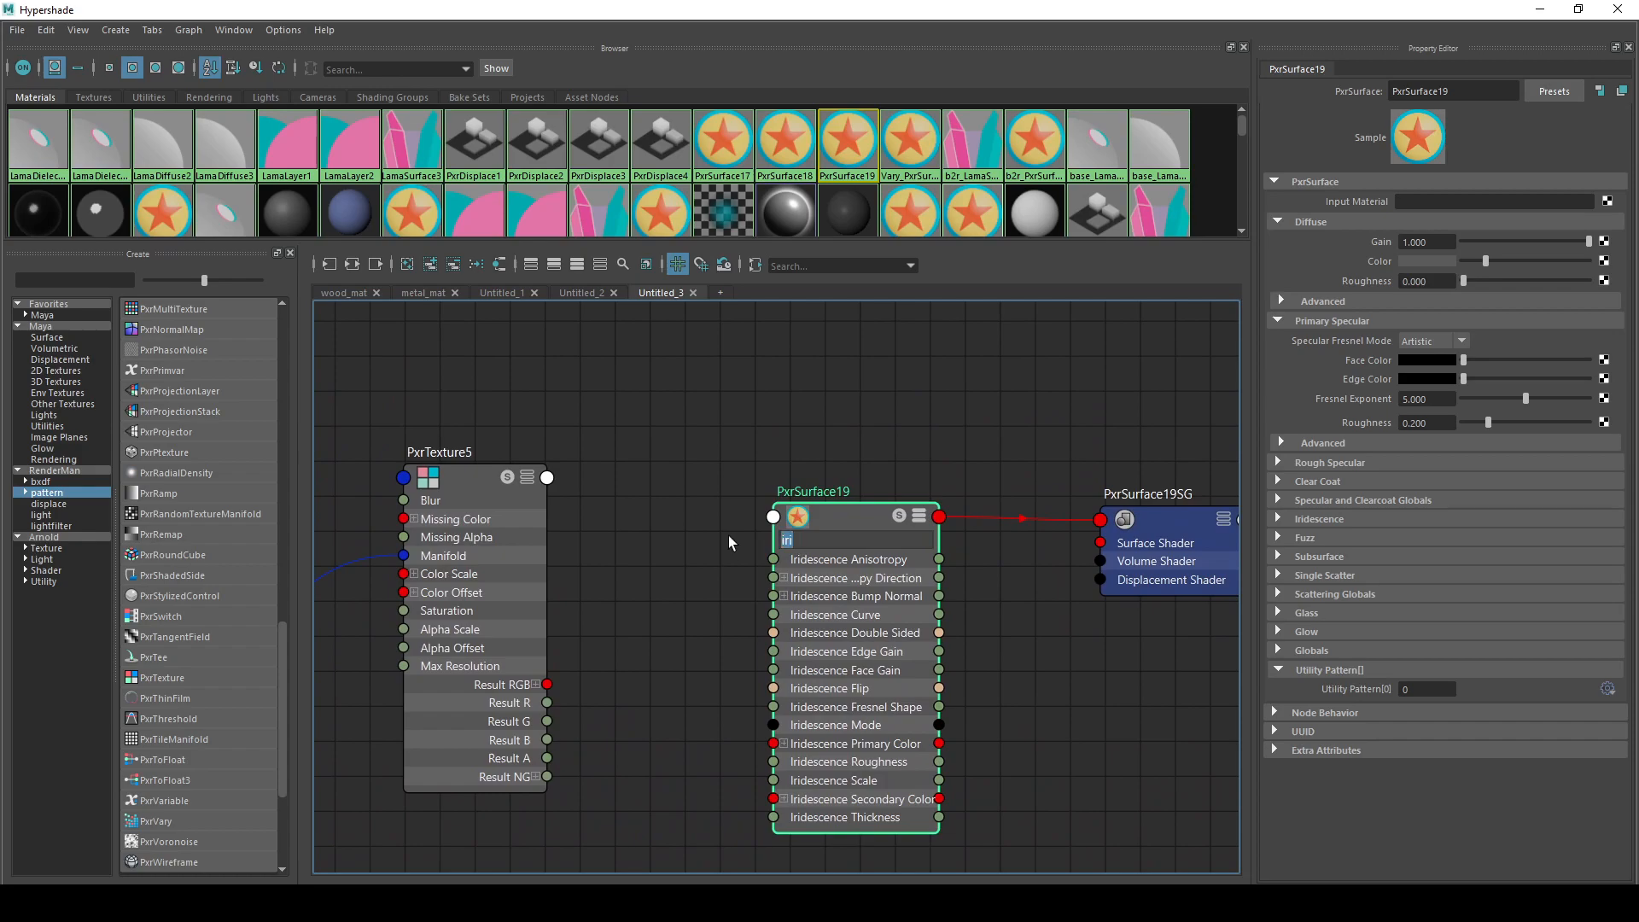
key("BackSpace")
scroll(1070, 635, "down", 2)
middle_click_drag(1070, 635, 1079, 614, "alt")
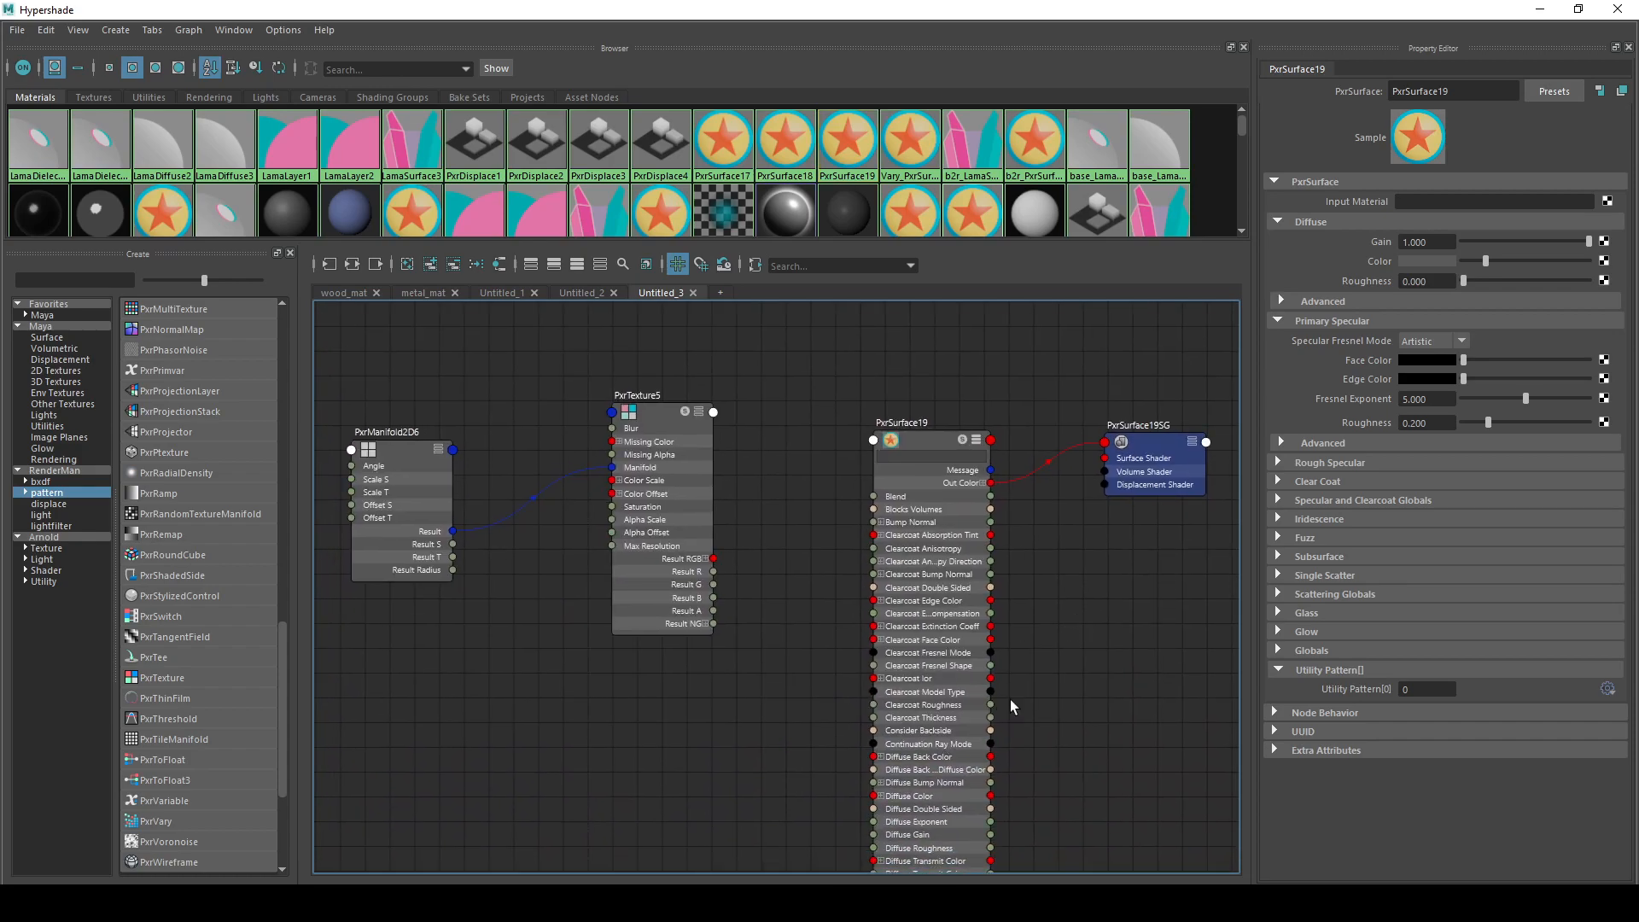
- Browse PxrSurface19's complete attribute list in the Output Selection window through the Other option of its input port, and close it
left_click(873, 443)
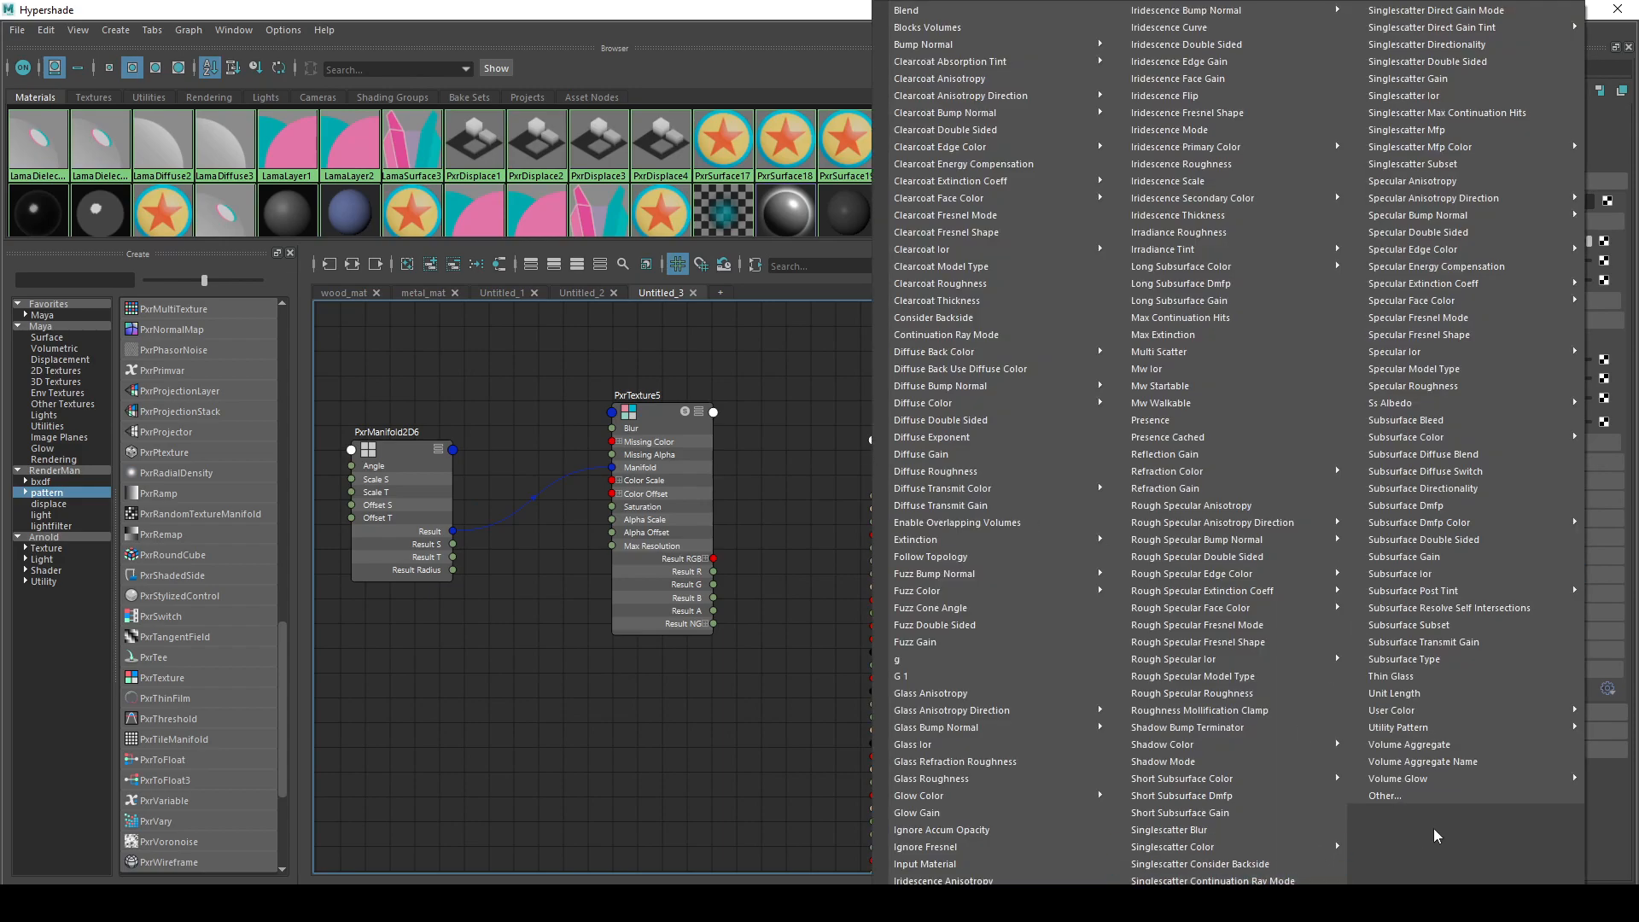
mouse_move(1461, 524)
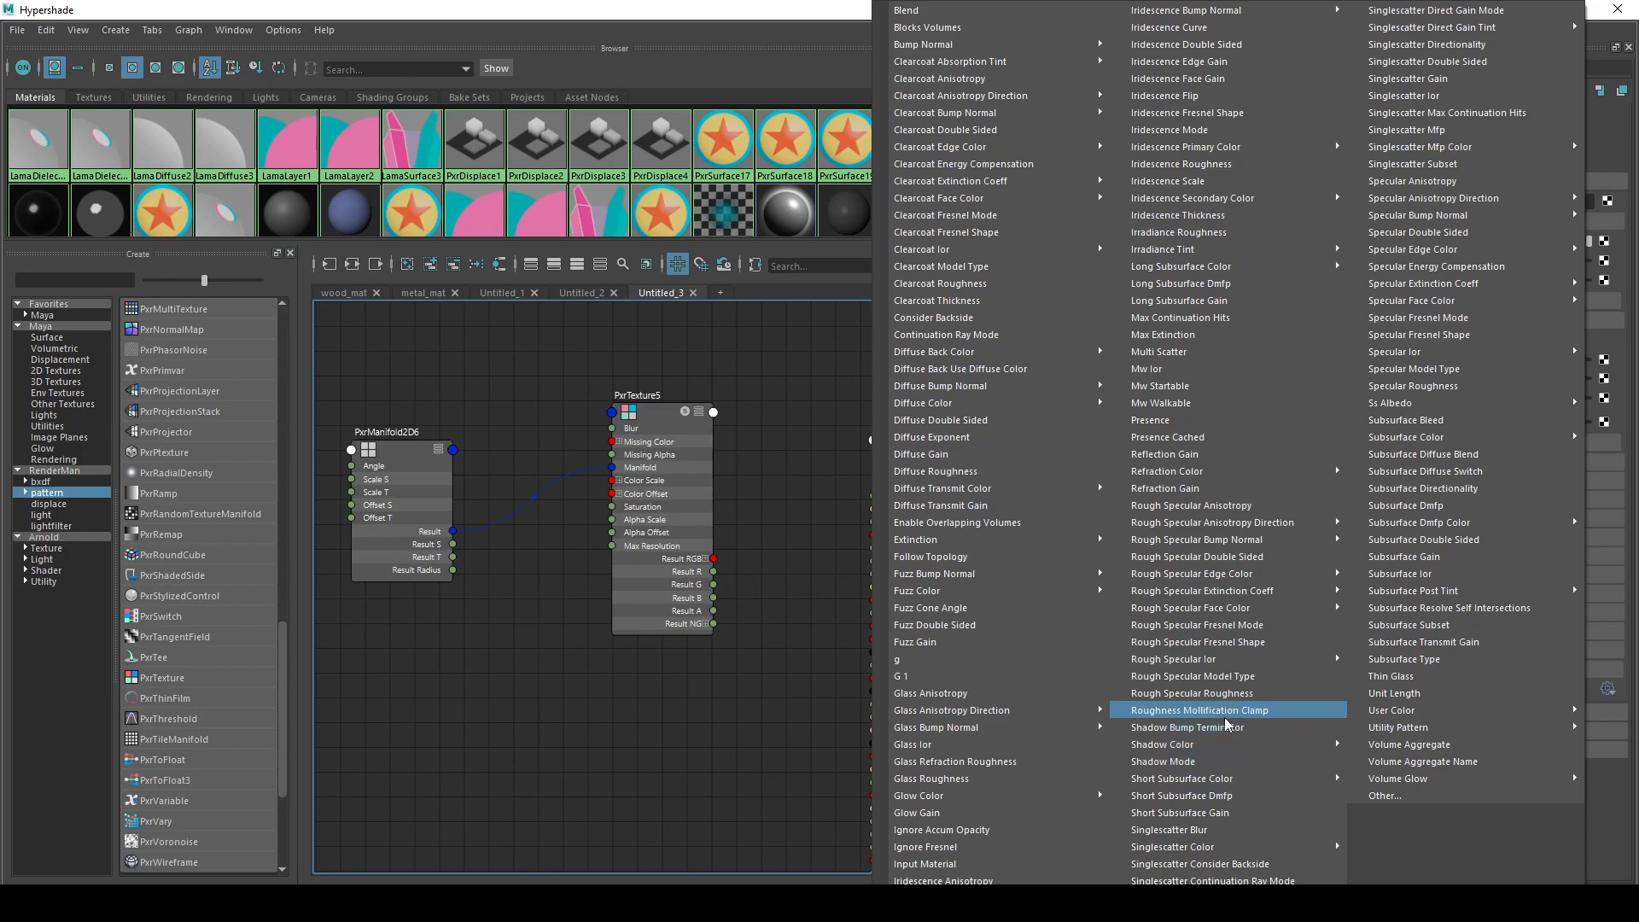
left_click(1414, 799)
scroll(410, 525, "down", 10)
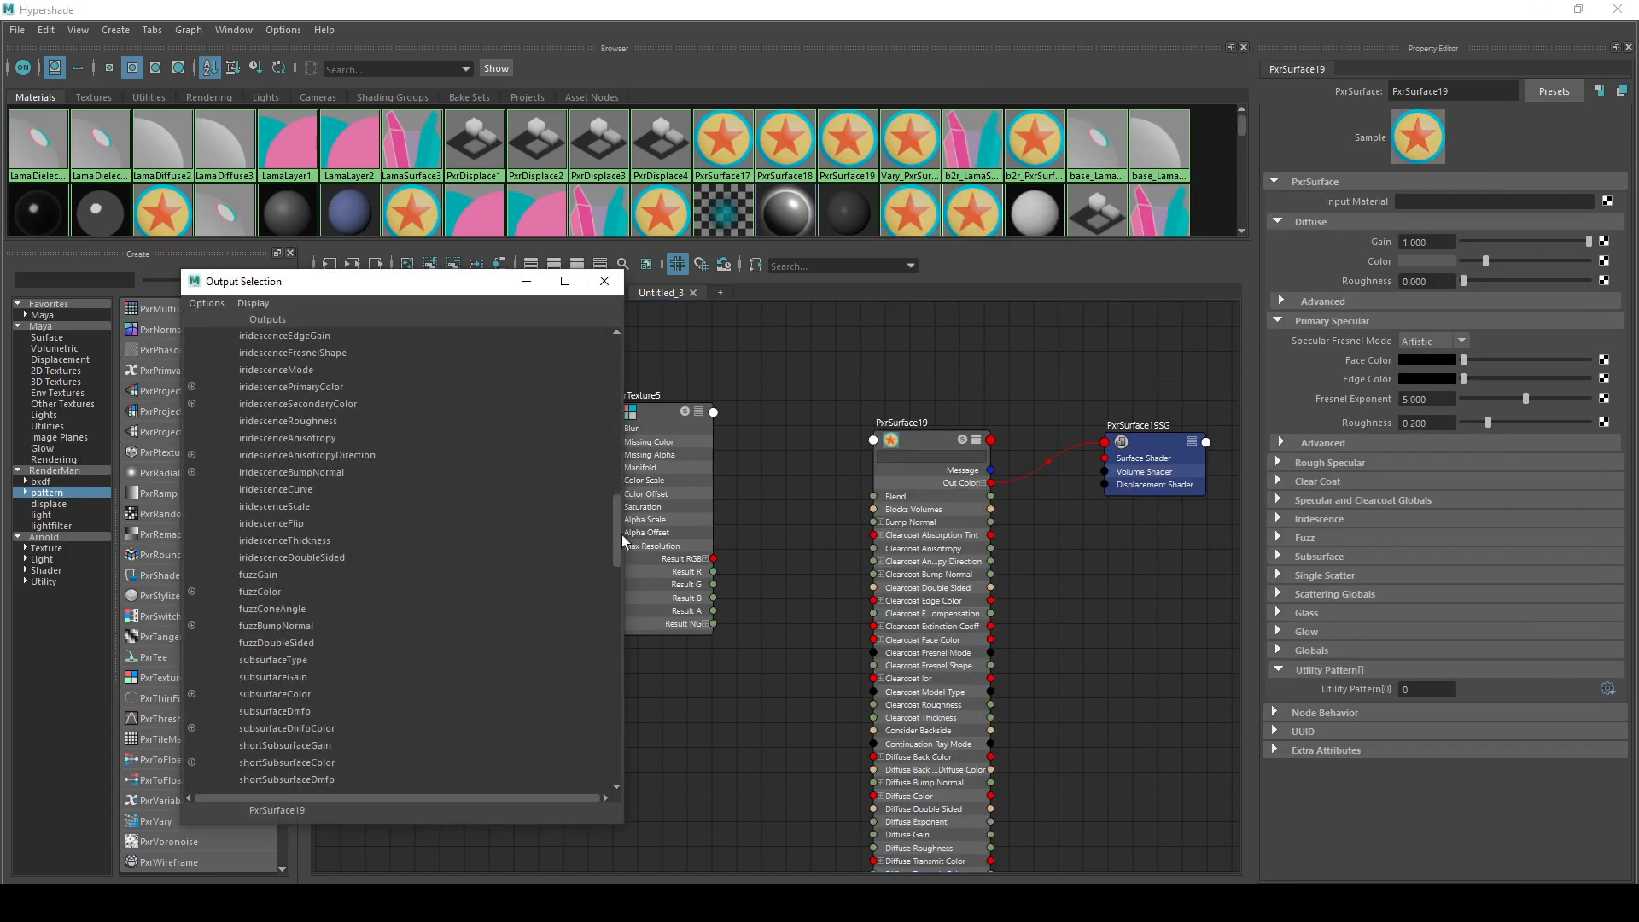
left_click_drag(620, 527, 596, 736)
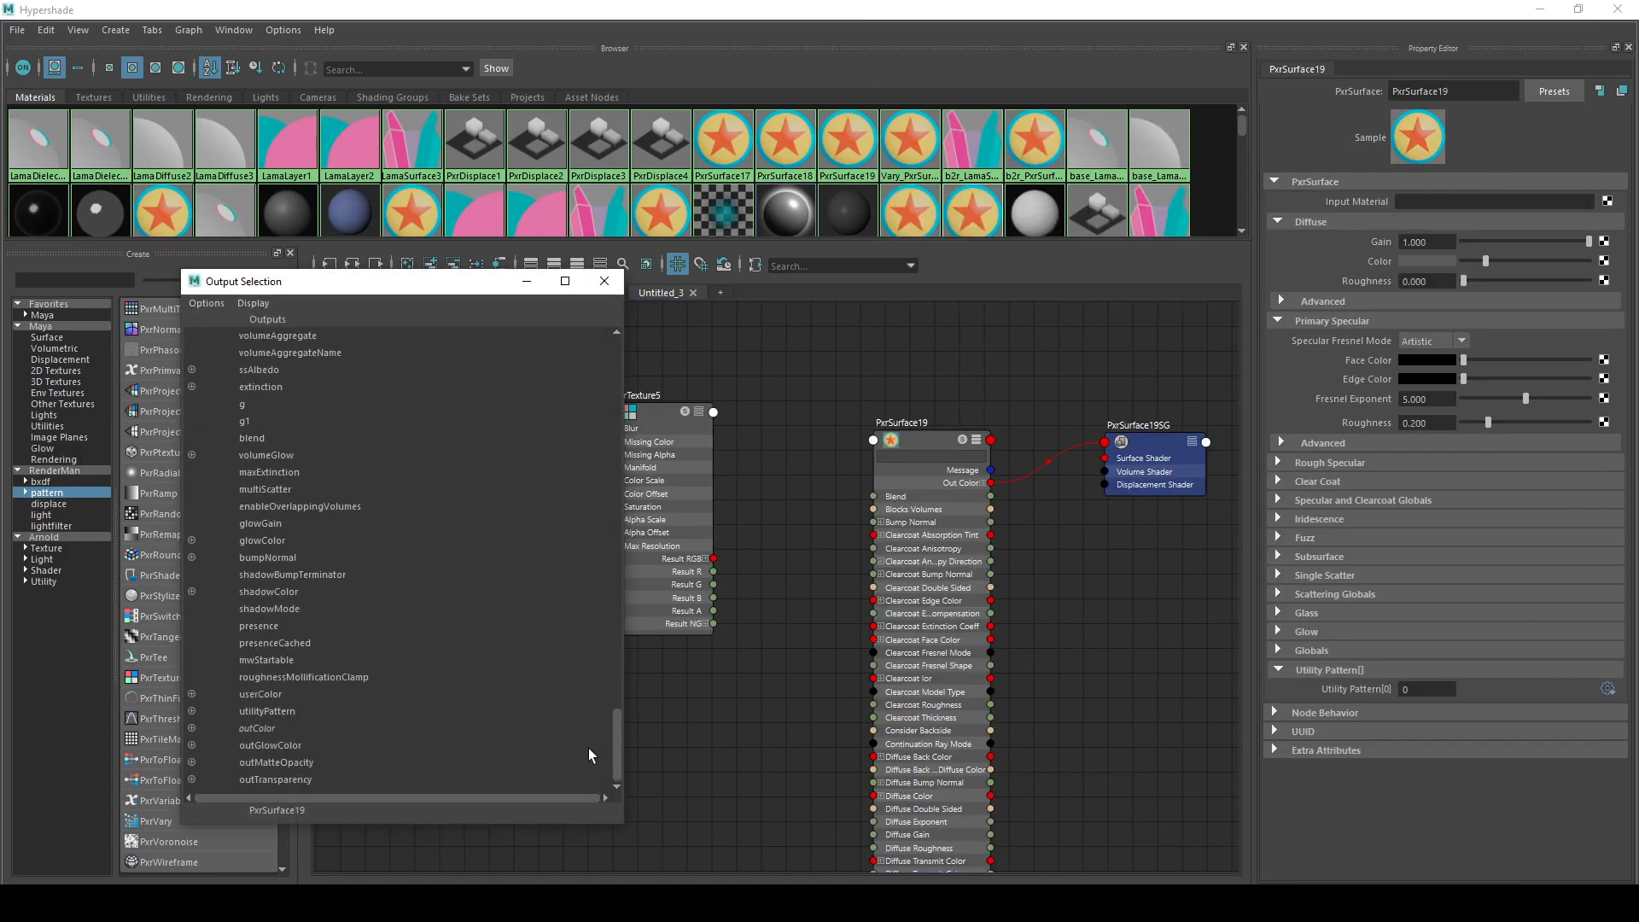
scroll(591, 724, "up", 3)
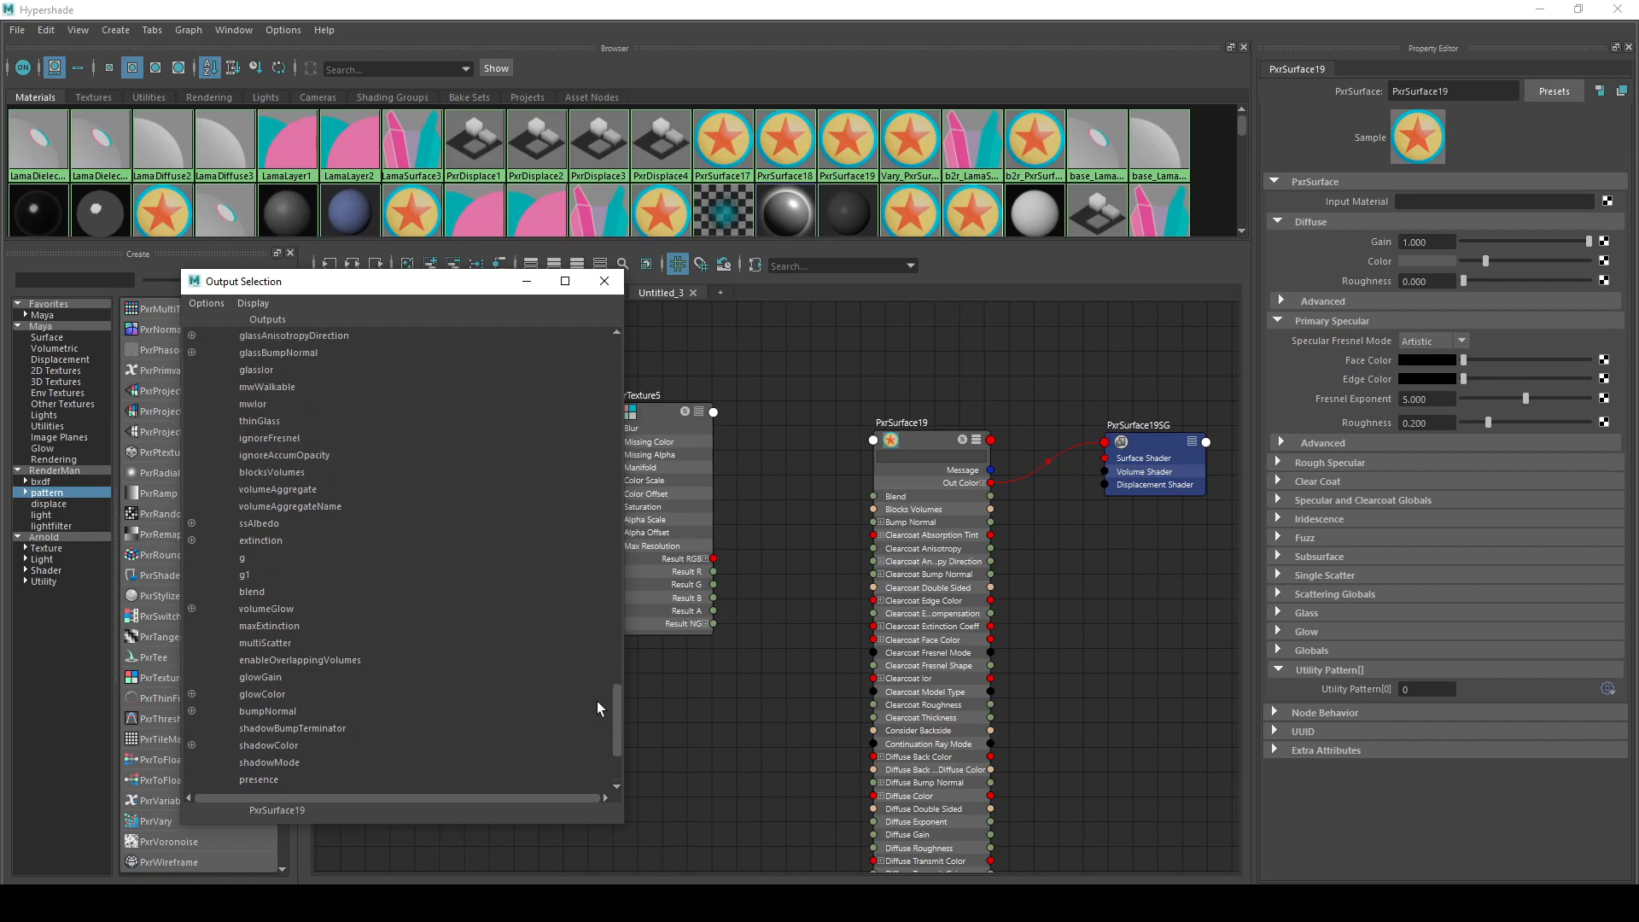
scroll(597, 700, "up", 1)
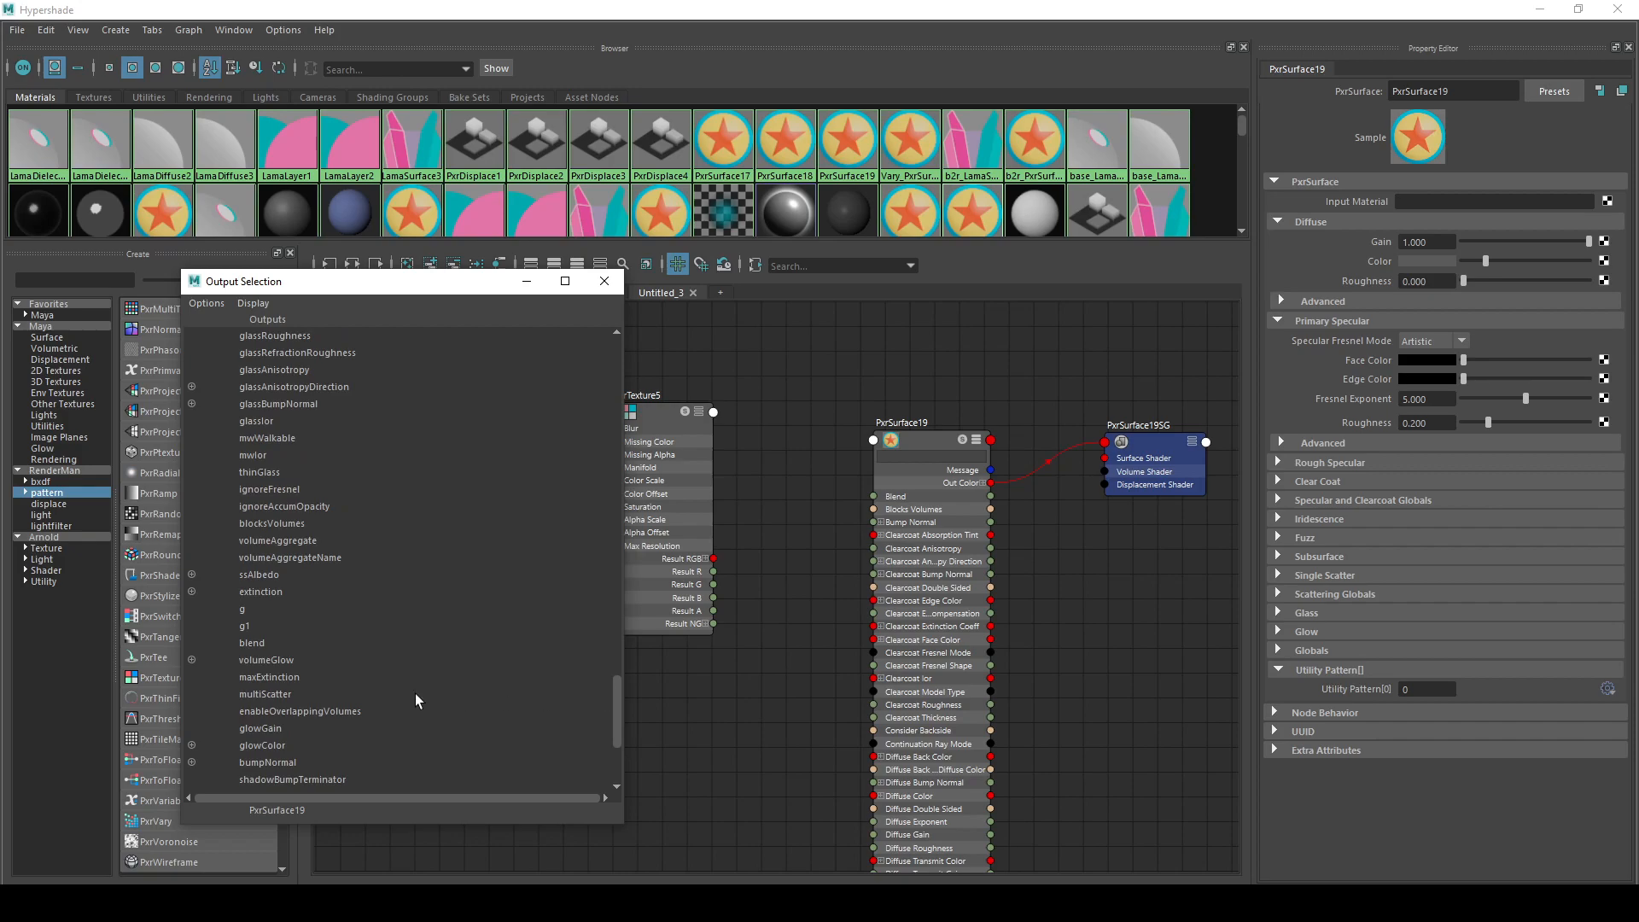
scroll(346, 491, "up", 20)
scroll(342, 655, "up", 15)
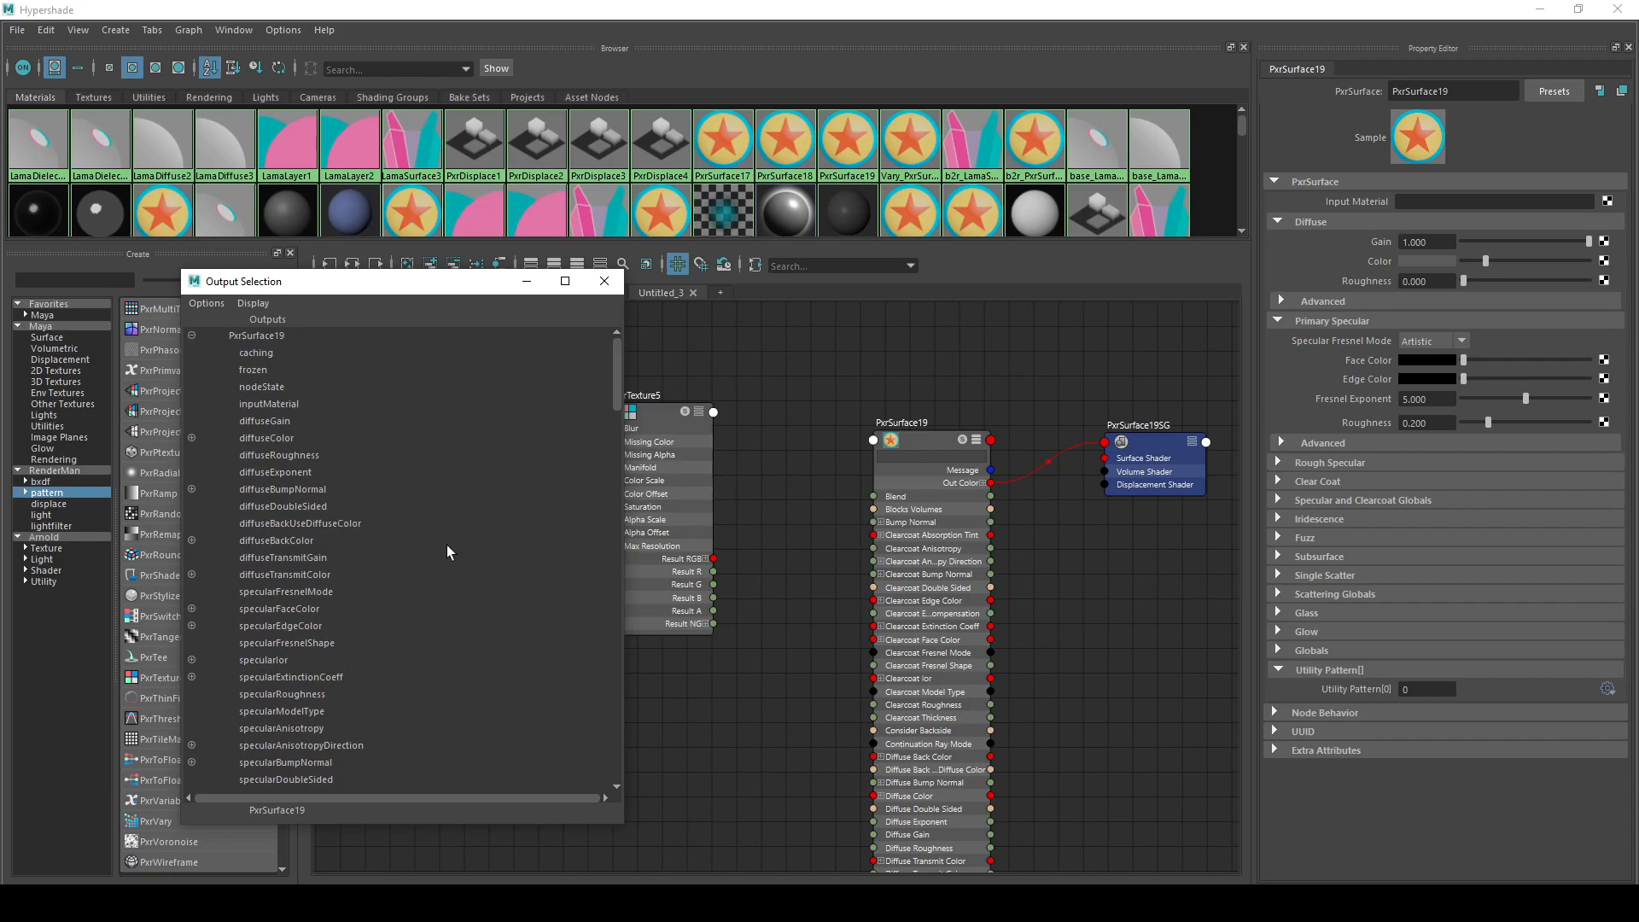
scroll(413, 584, "down", 20)
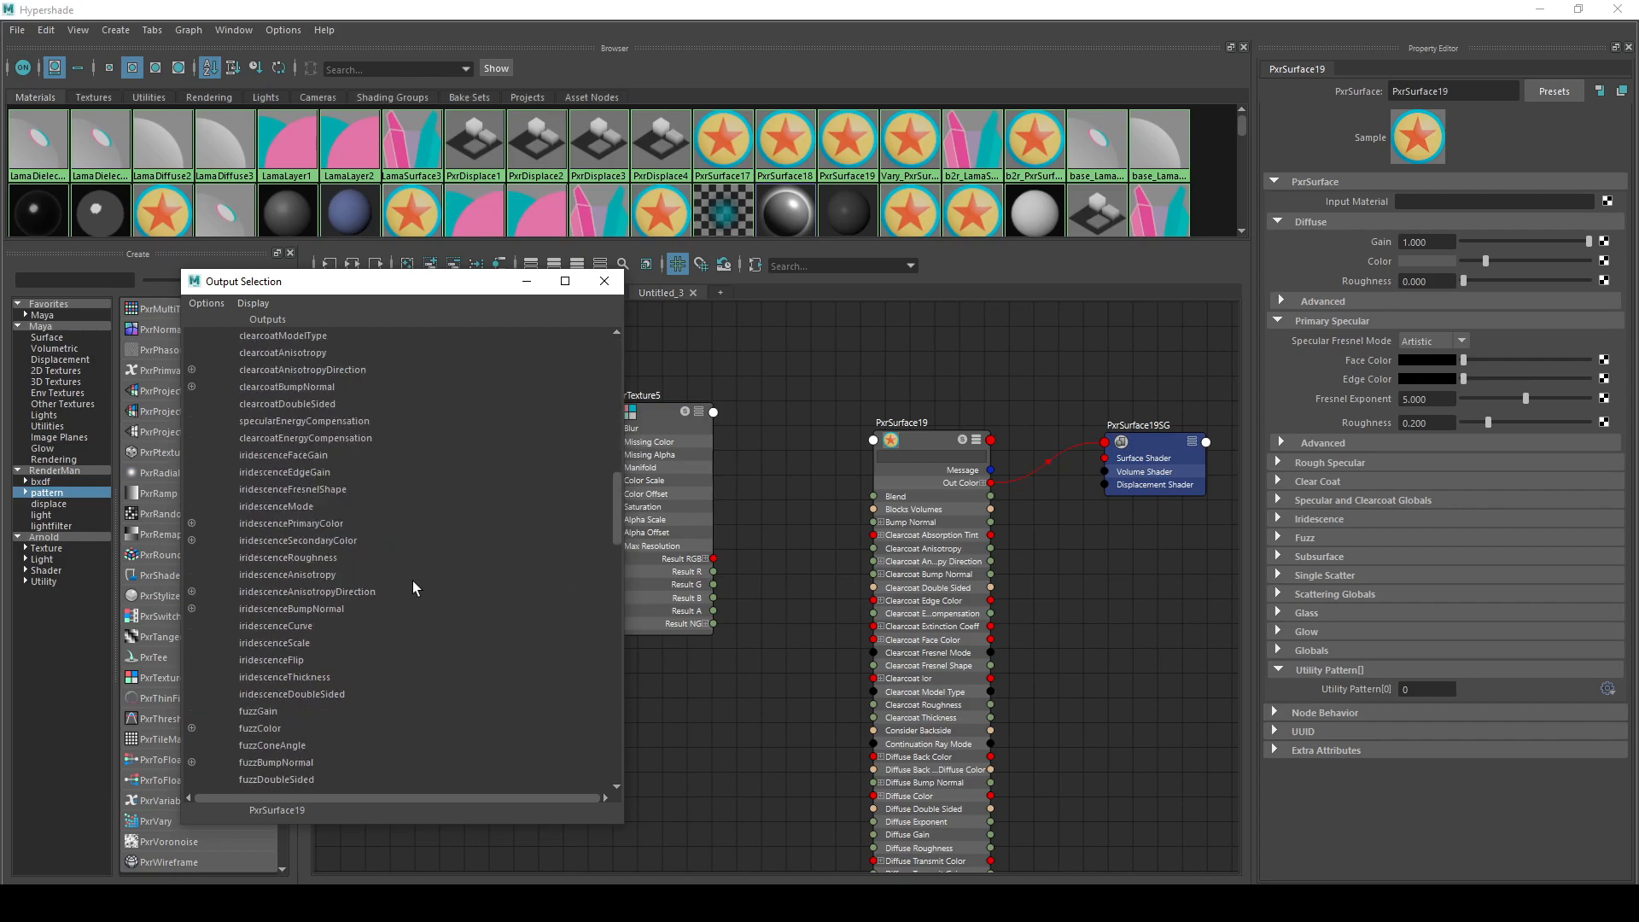
scroll(413, 582, "up", 20)
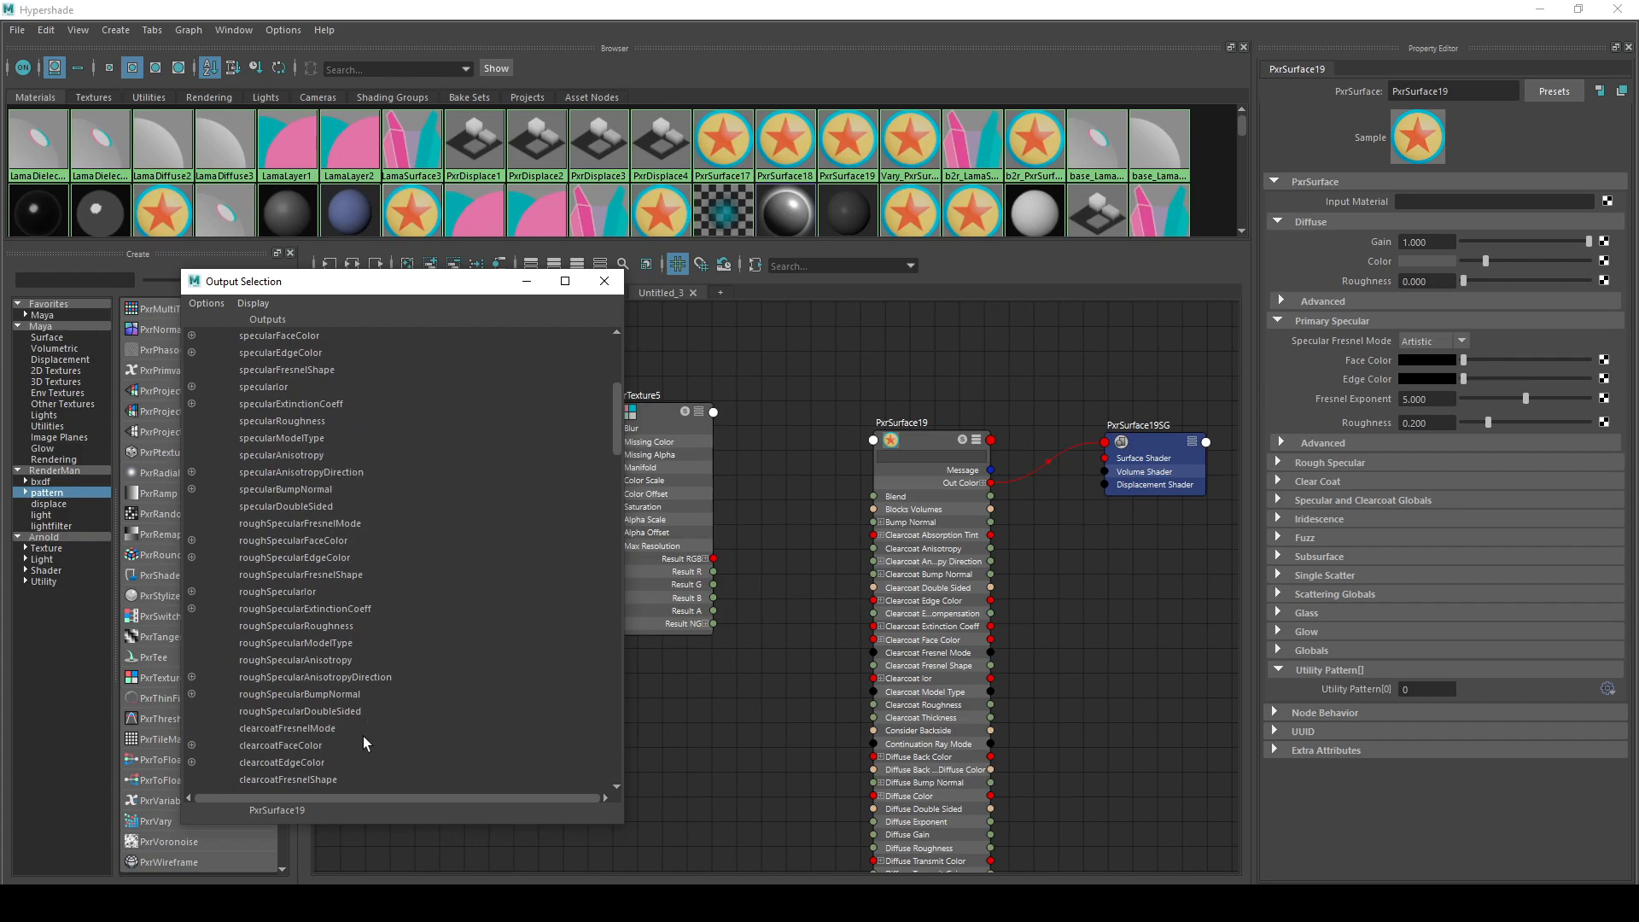
scroll(363, 721, "up", 3)
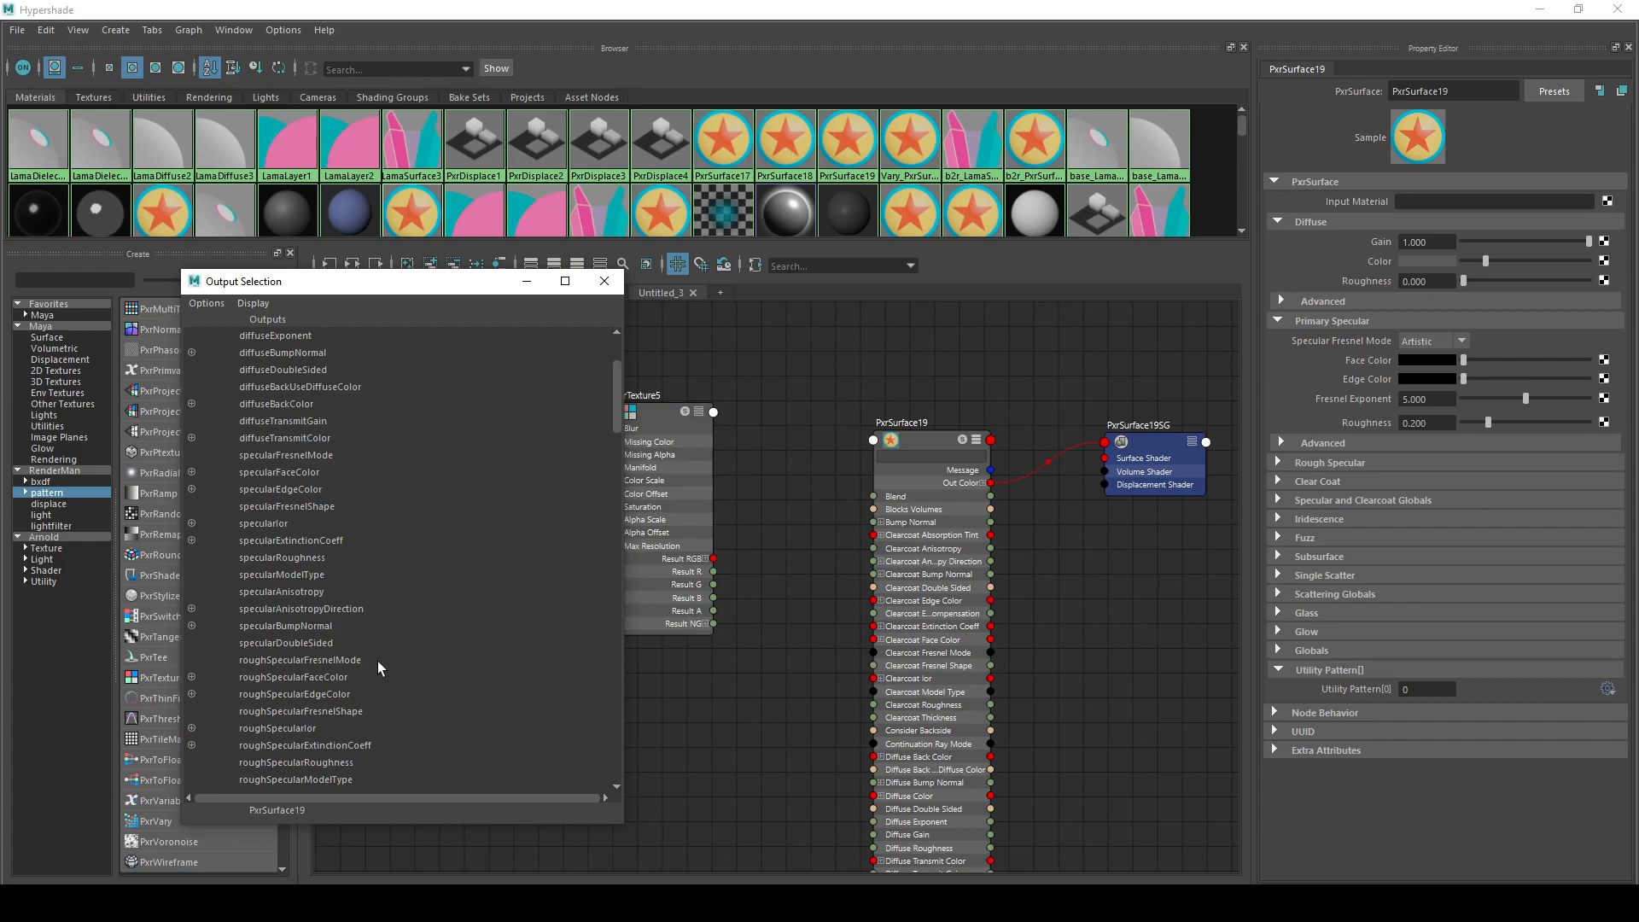
scroll(376, 661, "up", 3)
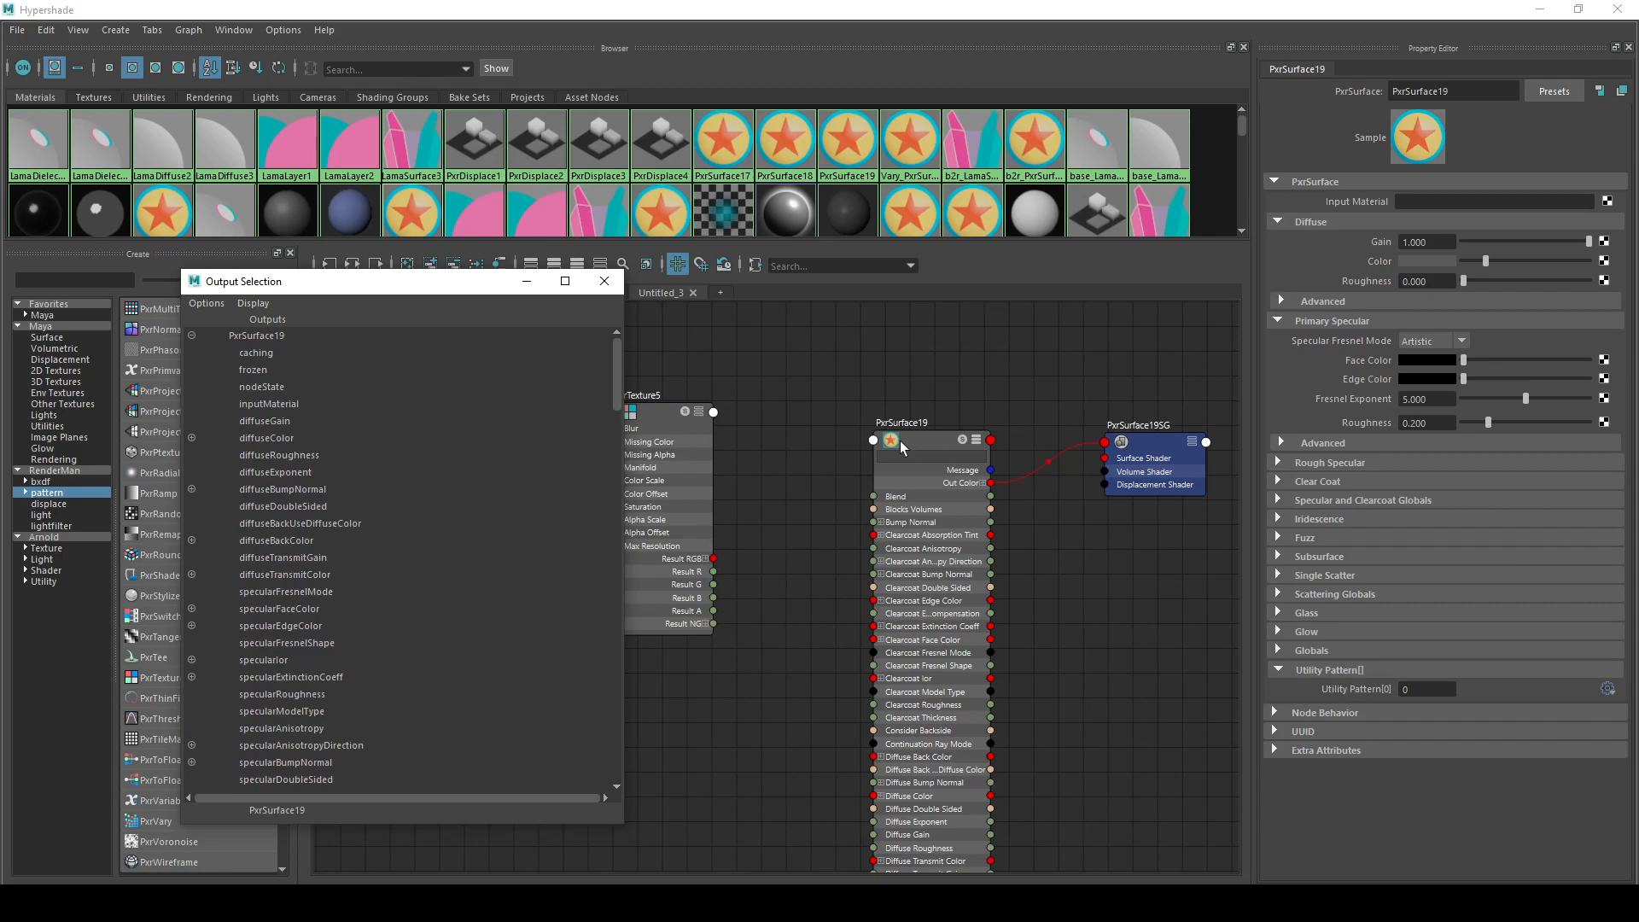
left_click(604, 281)
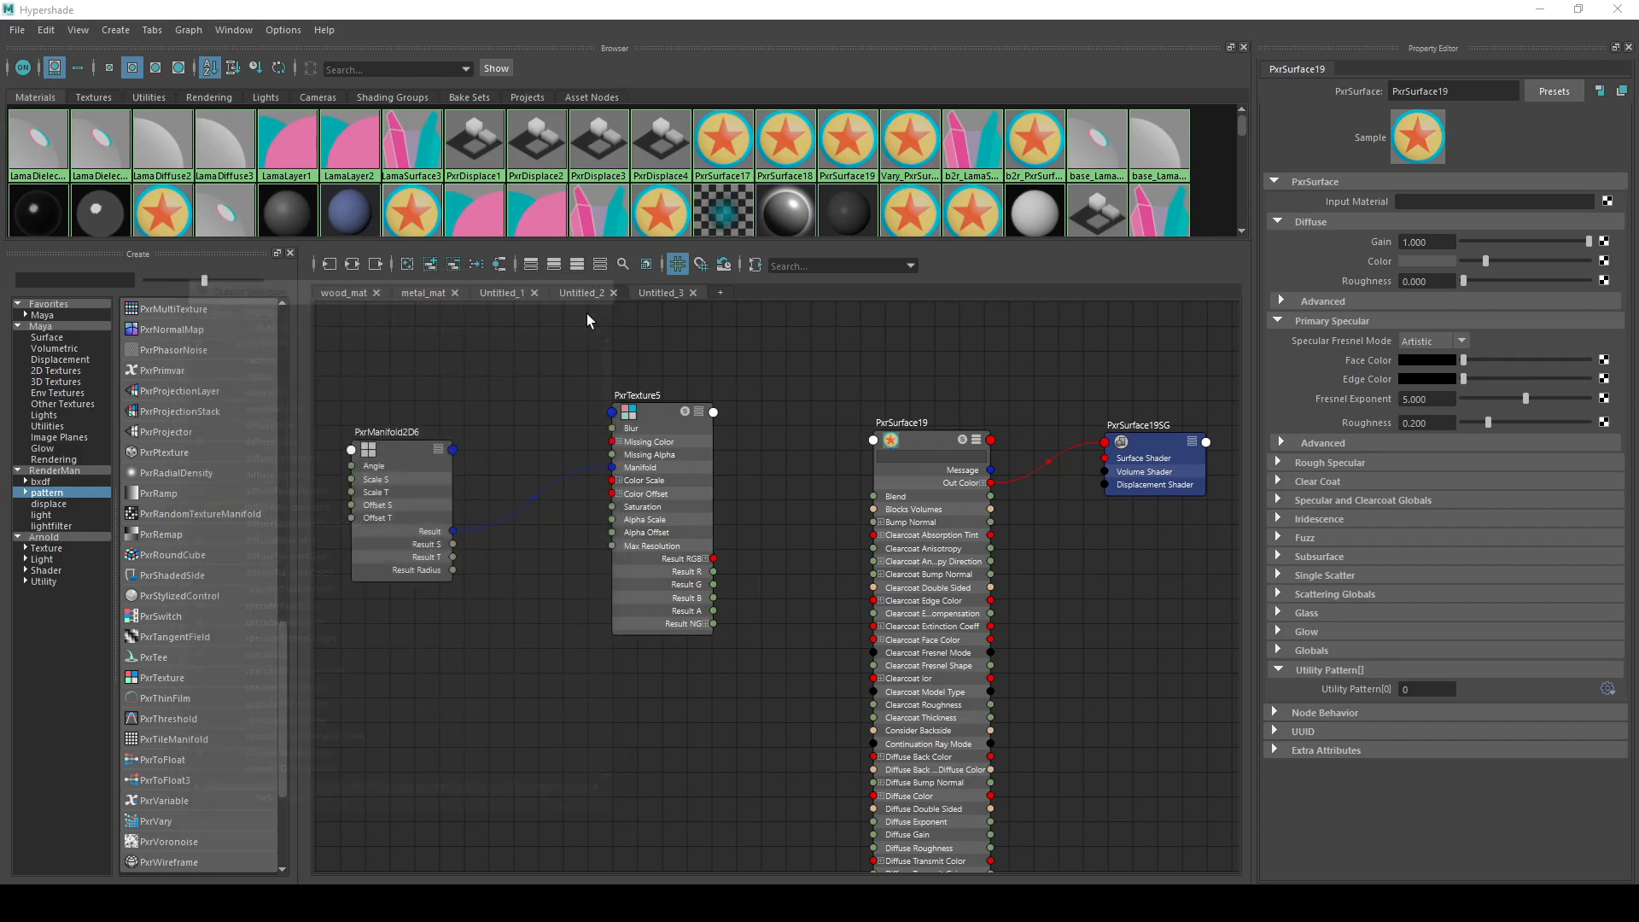
- Select PxrSurface19 and examine the Shading Tangent attribute in its advanced Primary Specular settings
left_click(918, 443)
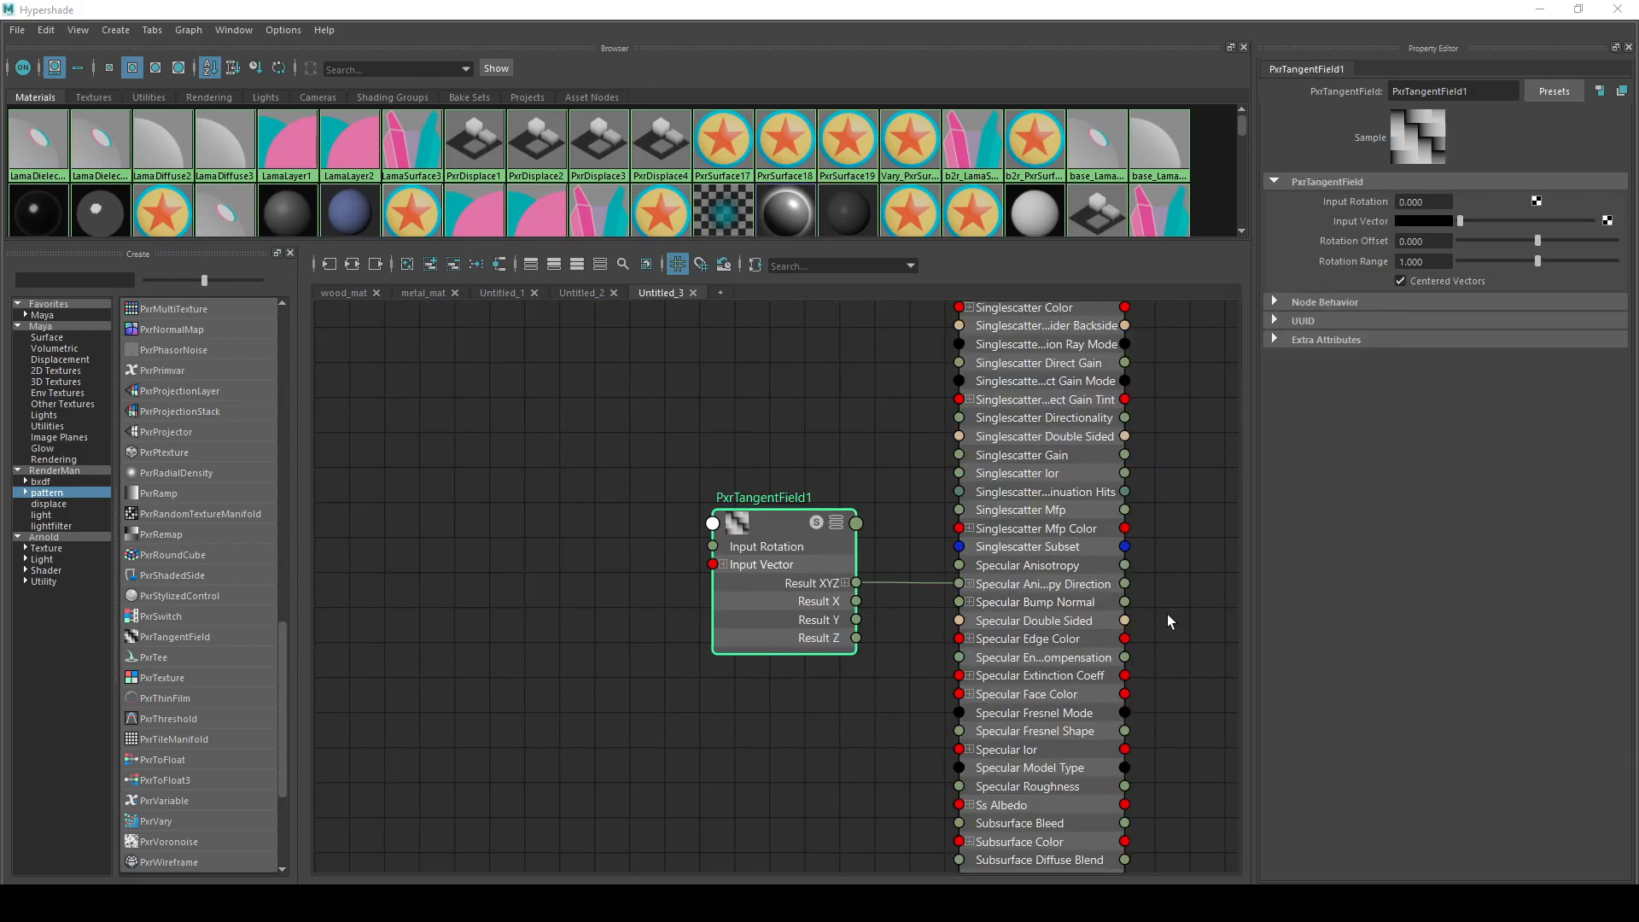
left_click(1104, 600)
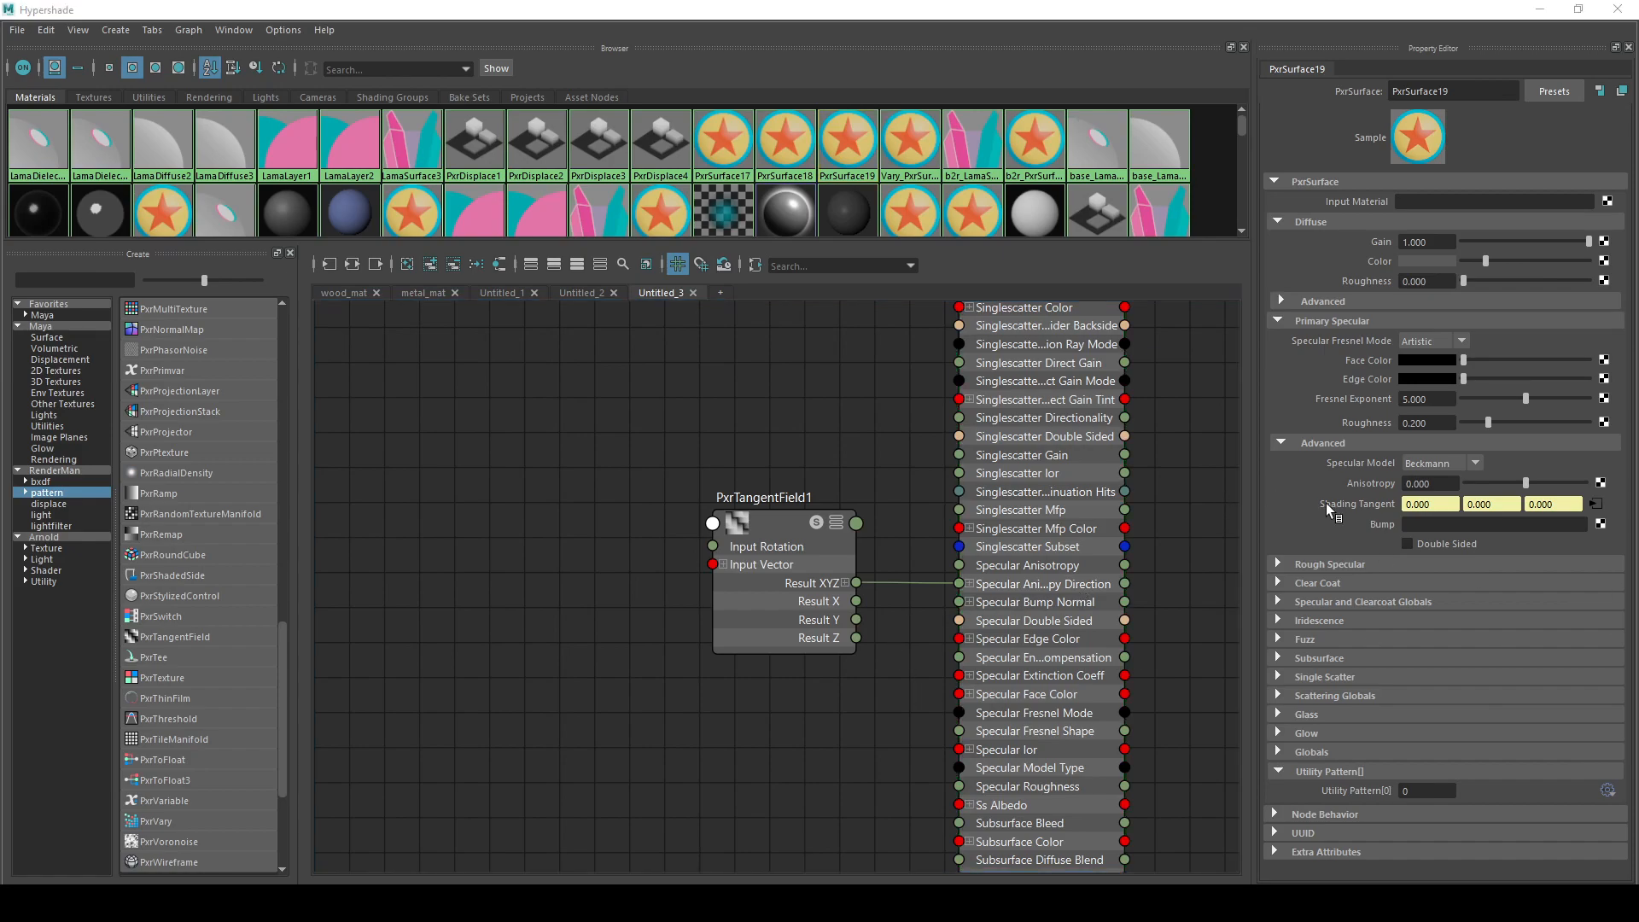
mouse_move(1325, 504)
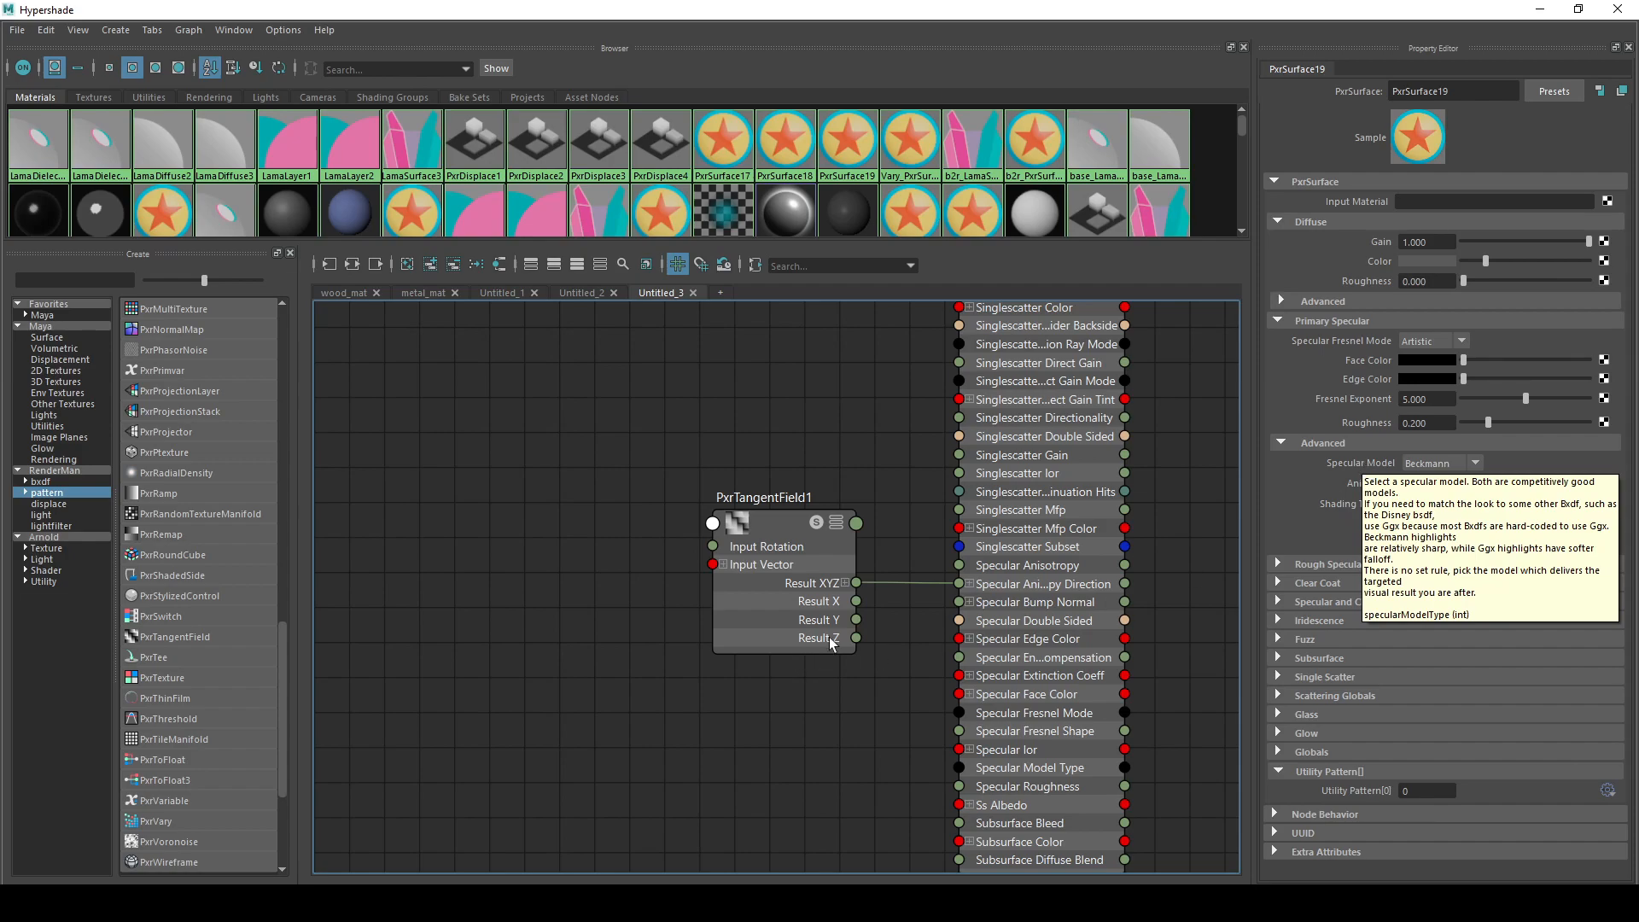
- Delete the PxrTangentField1 node feeding PxrSurface19 and return to the head of the surface node
scroll(863, 707, "down", 3)
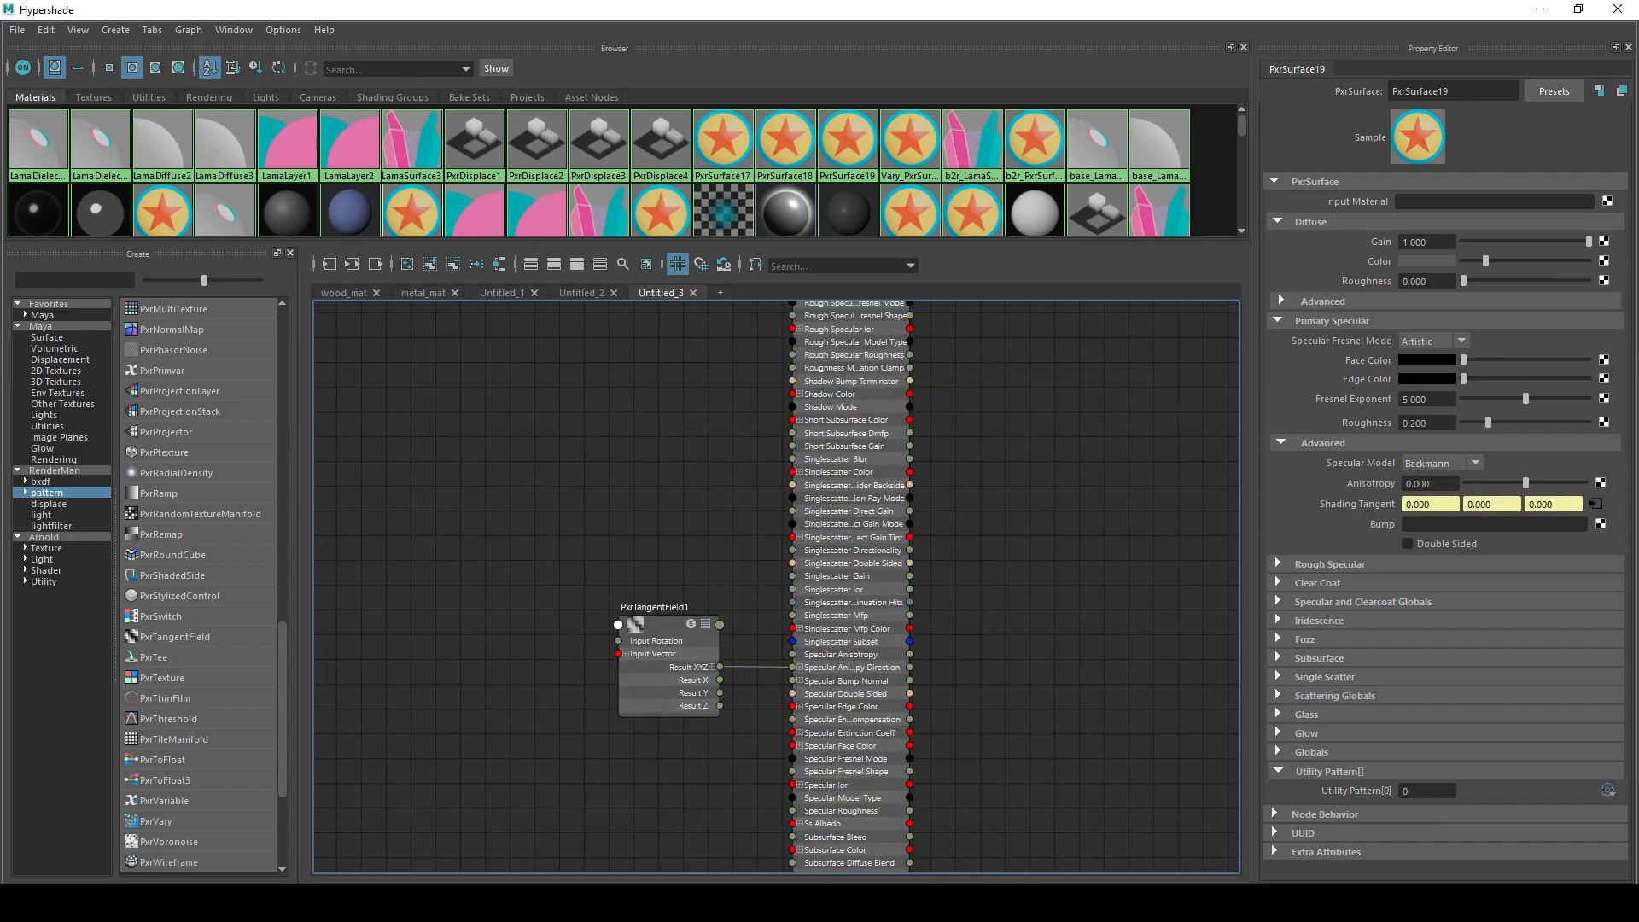
key("Delete")
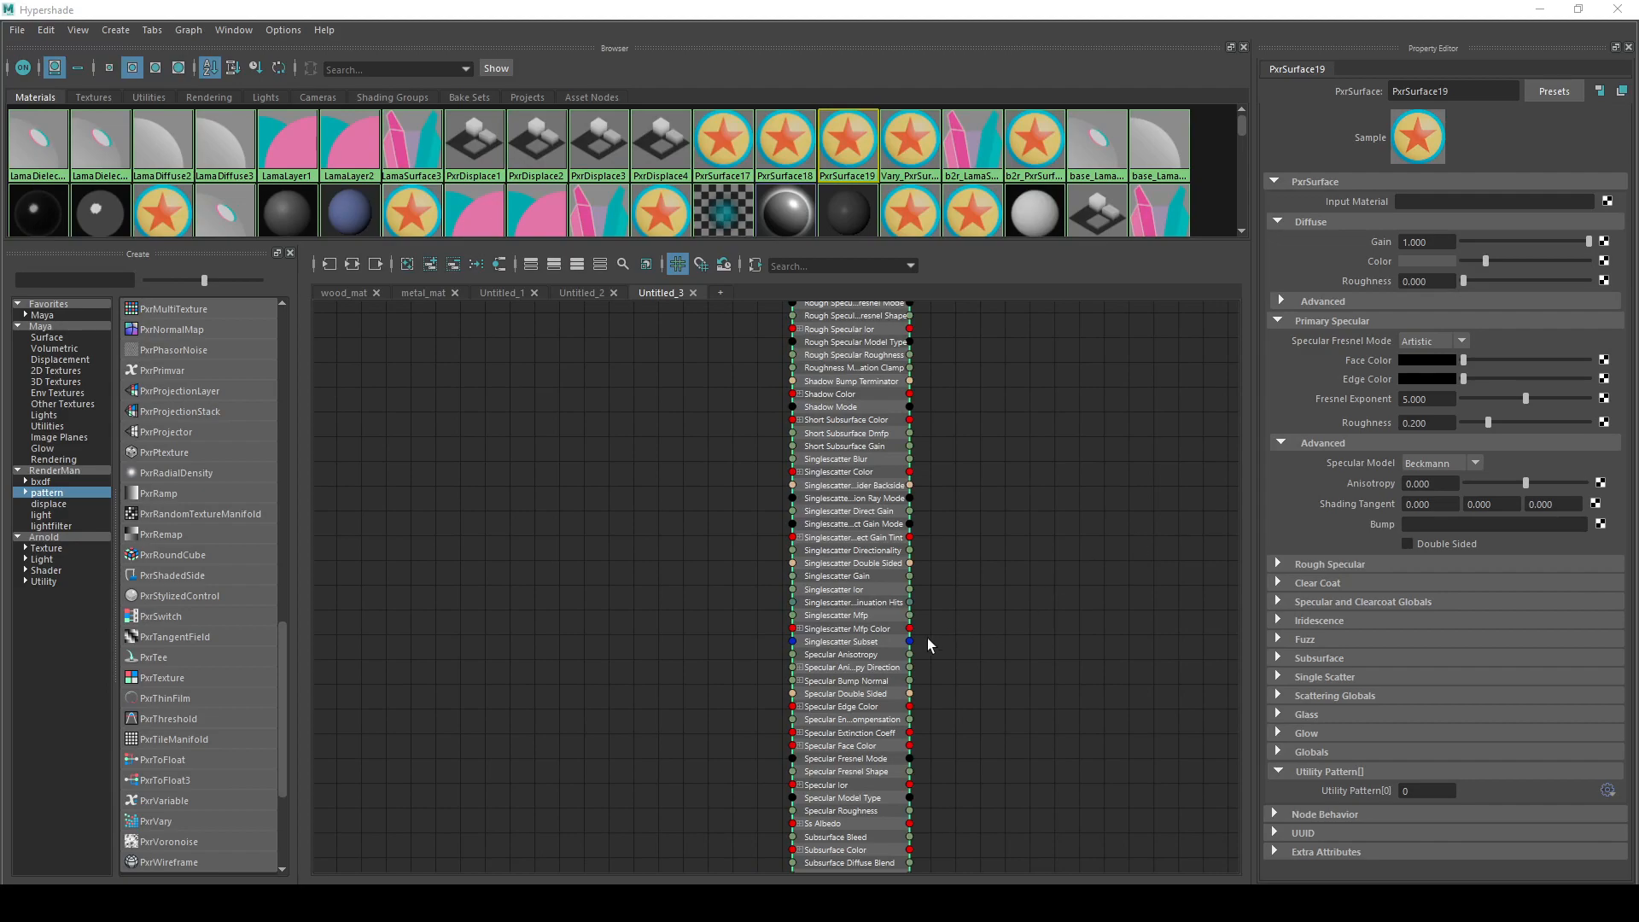
middle_click_drag(1039, 475, 1096, 696, "alt")
middle_click_drag(1111, 474, 1122, 849, "alt")
scroll(1122, 849, "down", 4)
middle_click_drag(1098, 475, 1121, 723, "alt")
scroll(1000, 471, "up", 4)
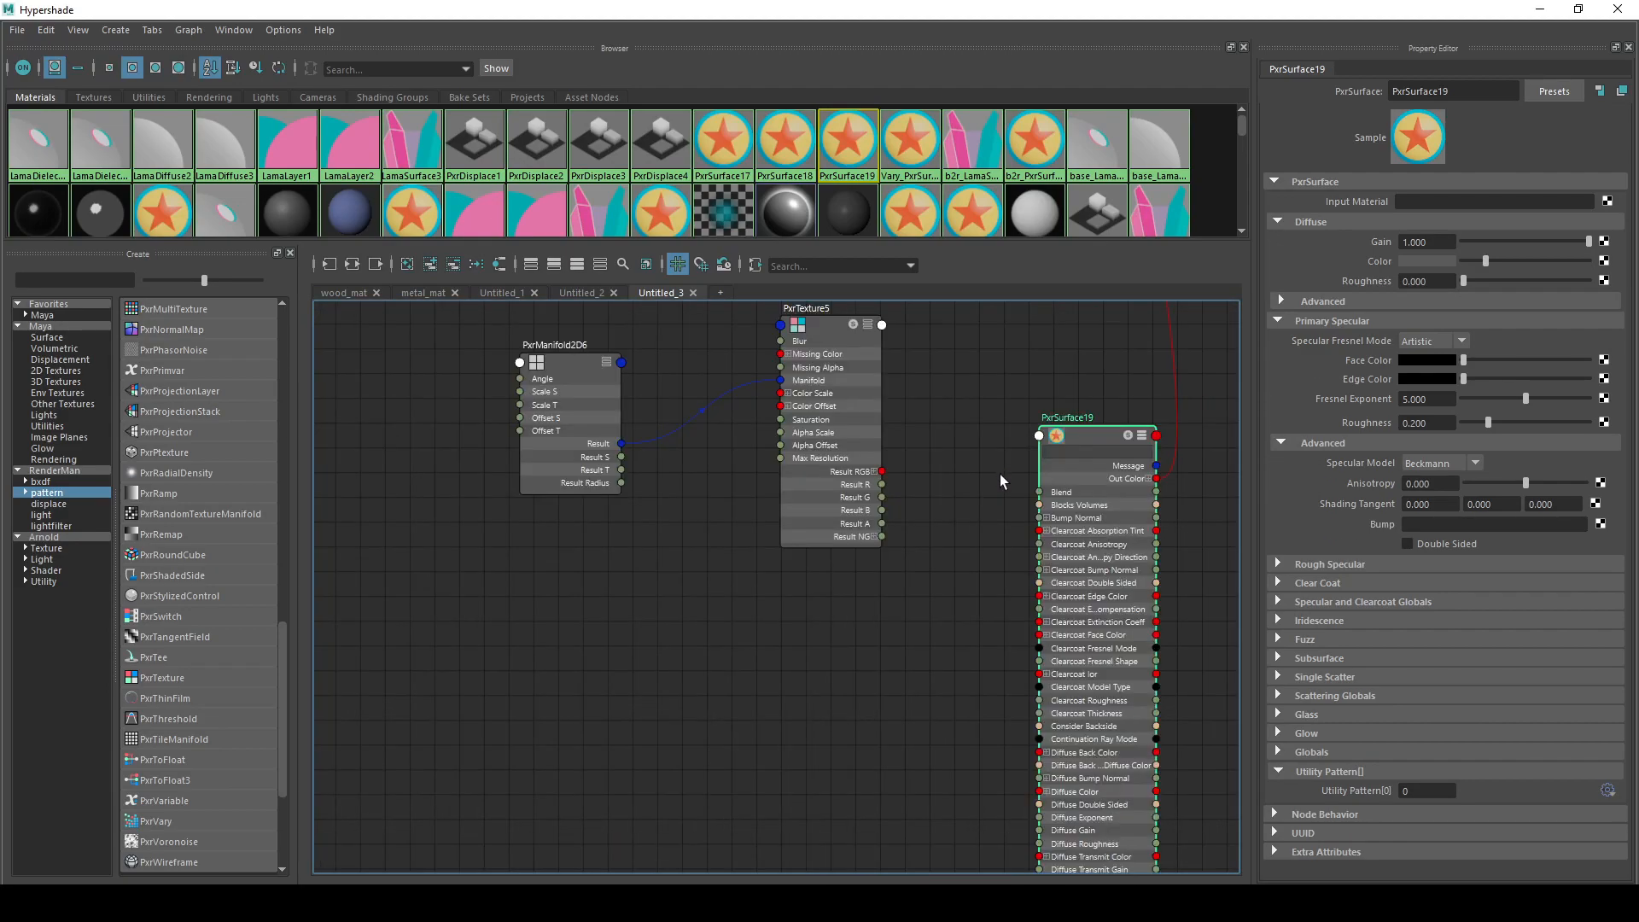
middle_click_drag(1074, 485, 951, 574, "alt")
scroll(1209, 579, "up", 3)
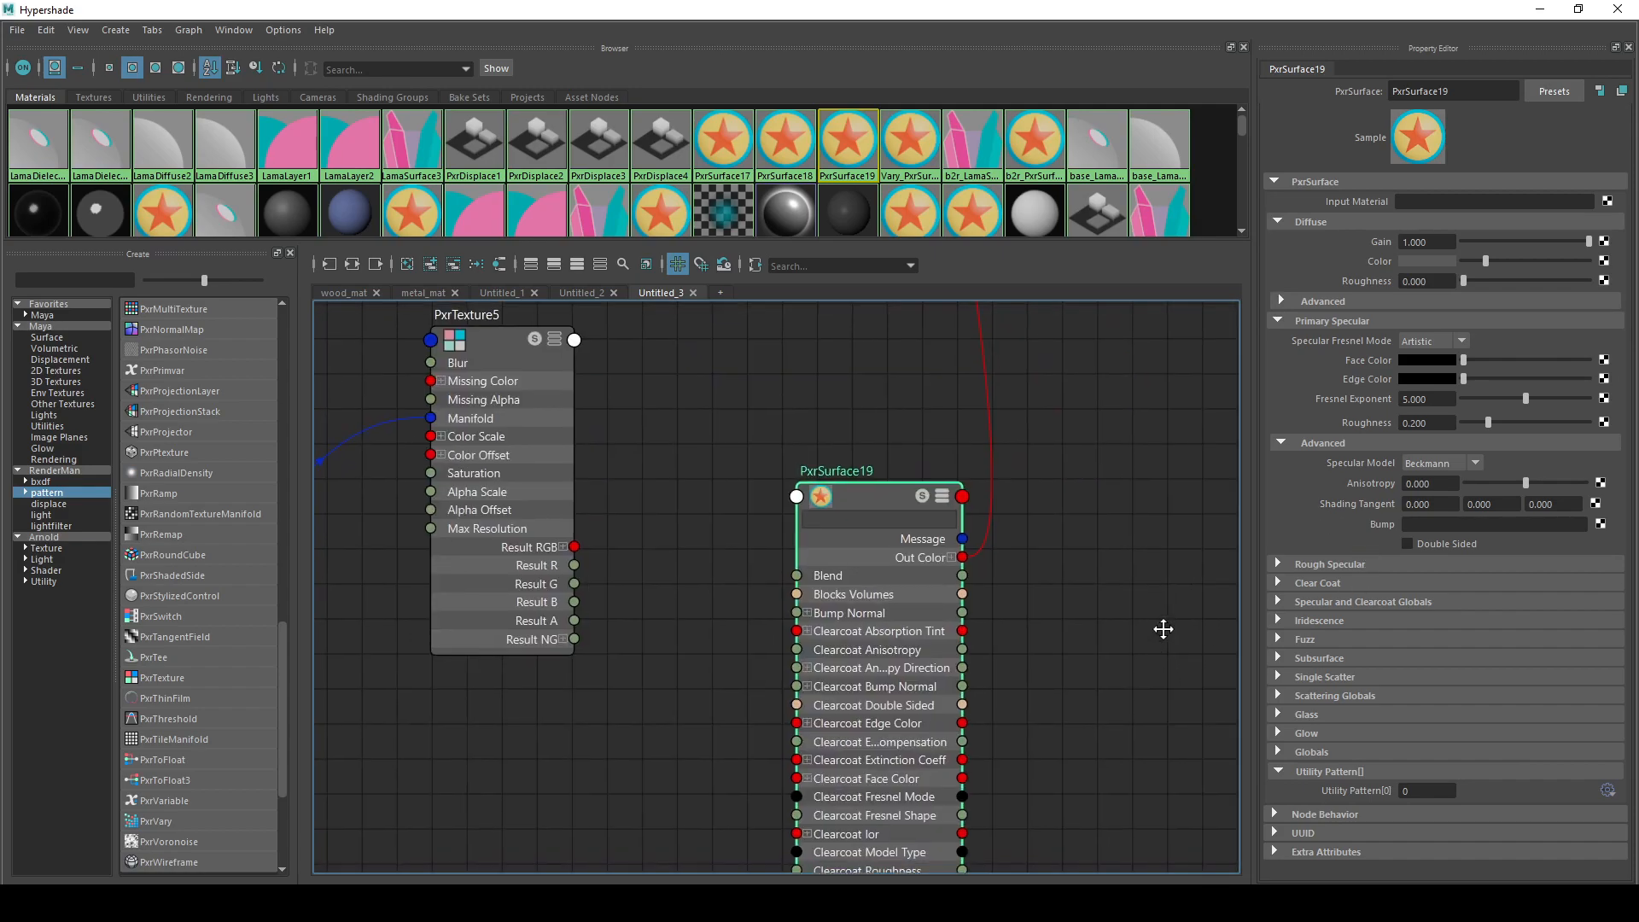
middle_click_drag(1150, 644, 1357, 504, "alt")
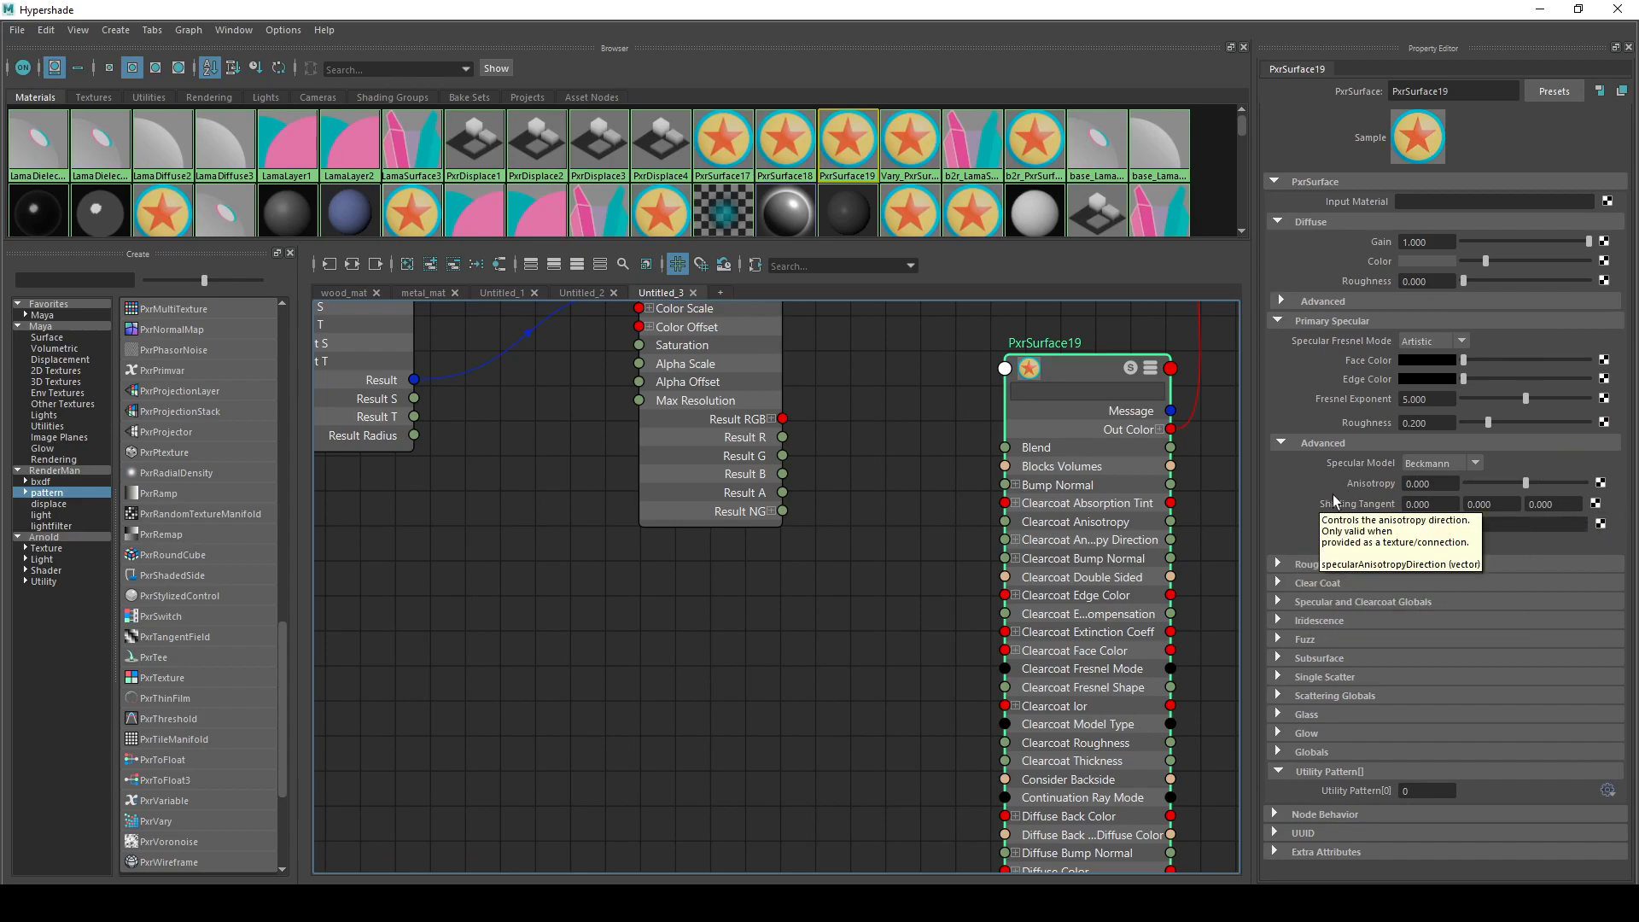
- Create a RenderMan PxrTangentField pattern as the map for PxrSurface19's Primary Specular Shading Tangent and bring the new node into view
left_click(1596, 504)
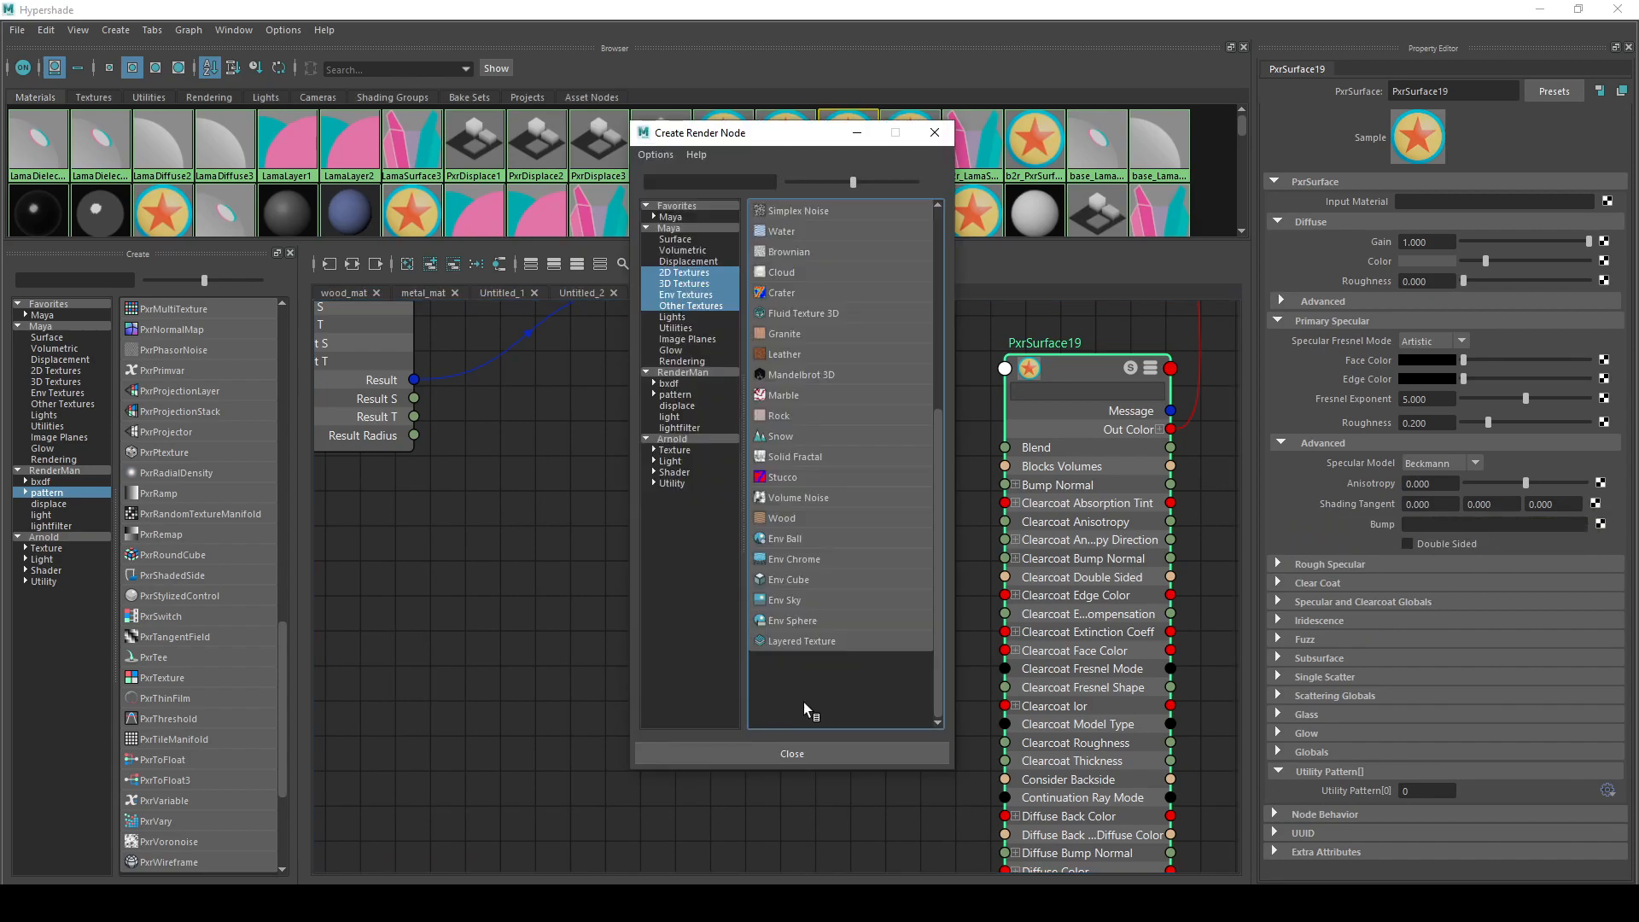
left_click(674, 395)
scroll(836, 464, "down", 10)
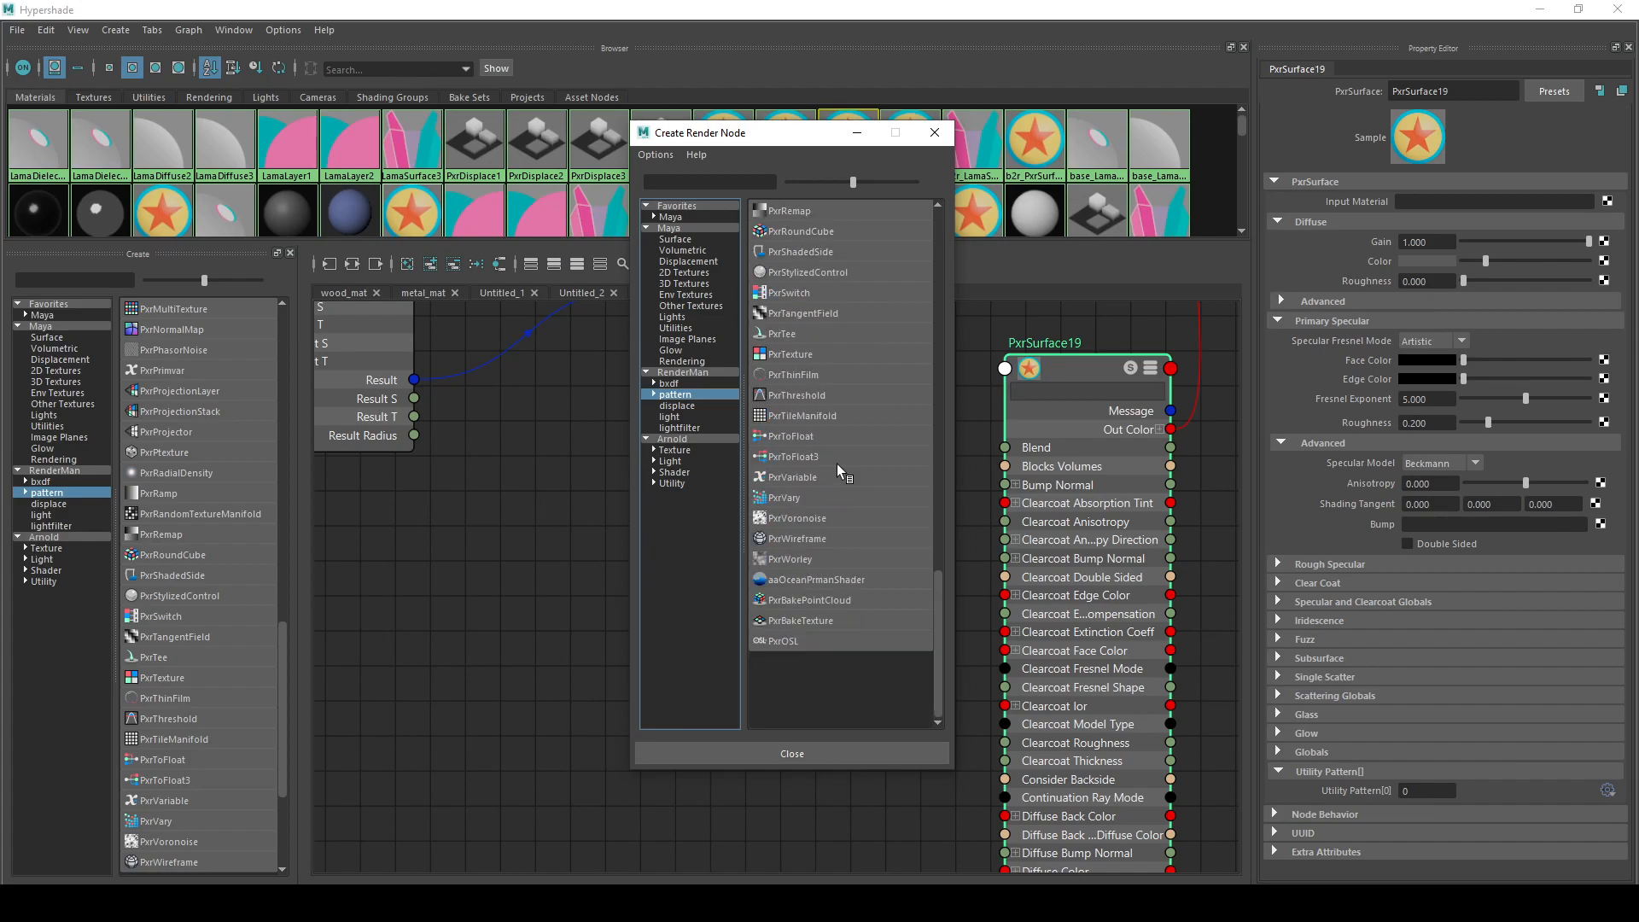
scroll(823, 550, "up", 1)
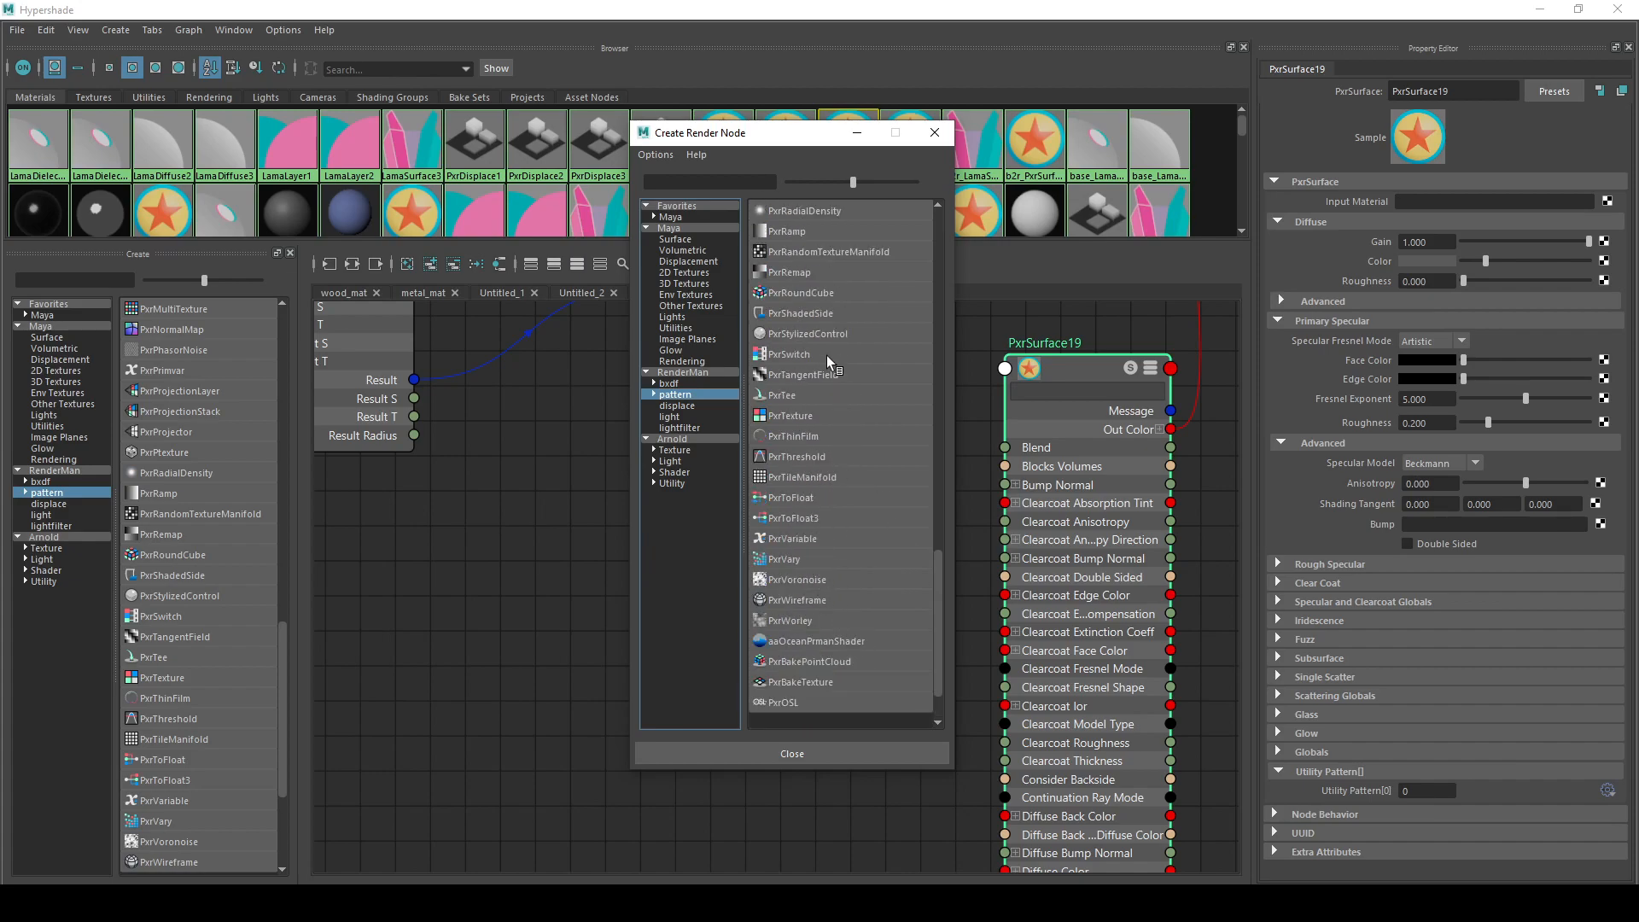
left_click(827, 380)
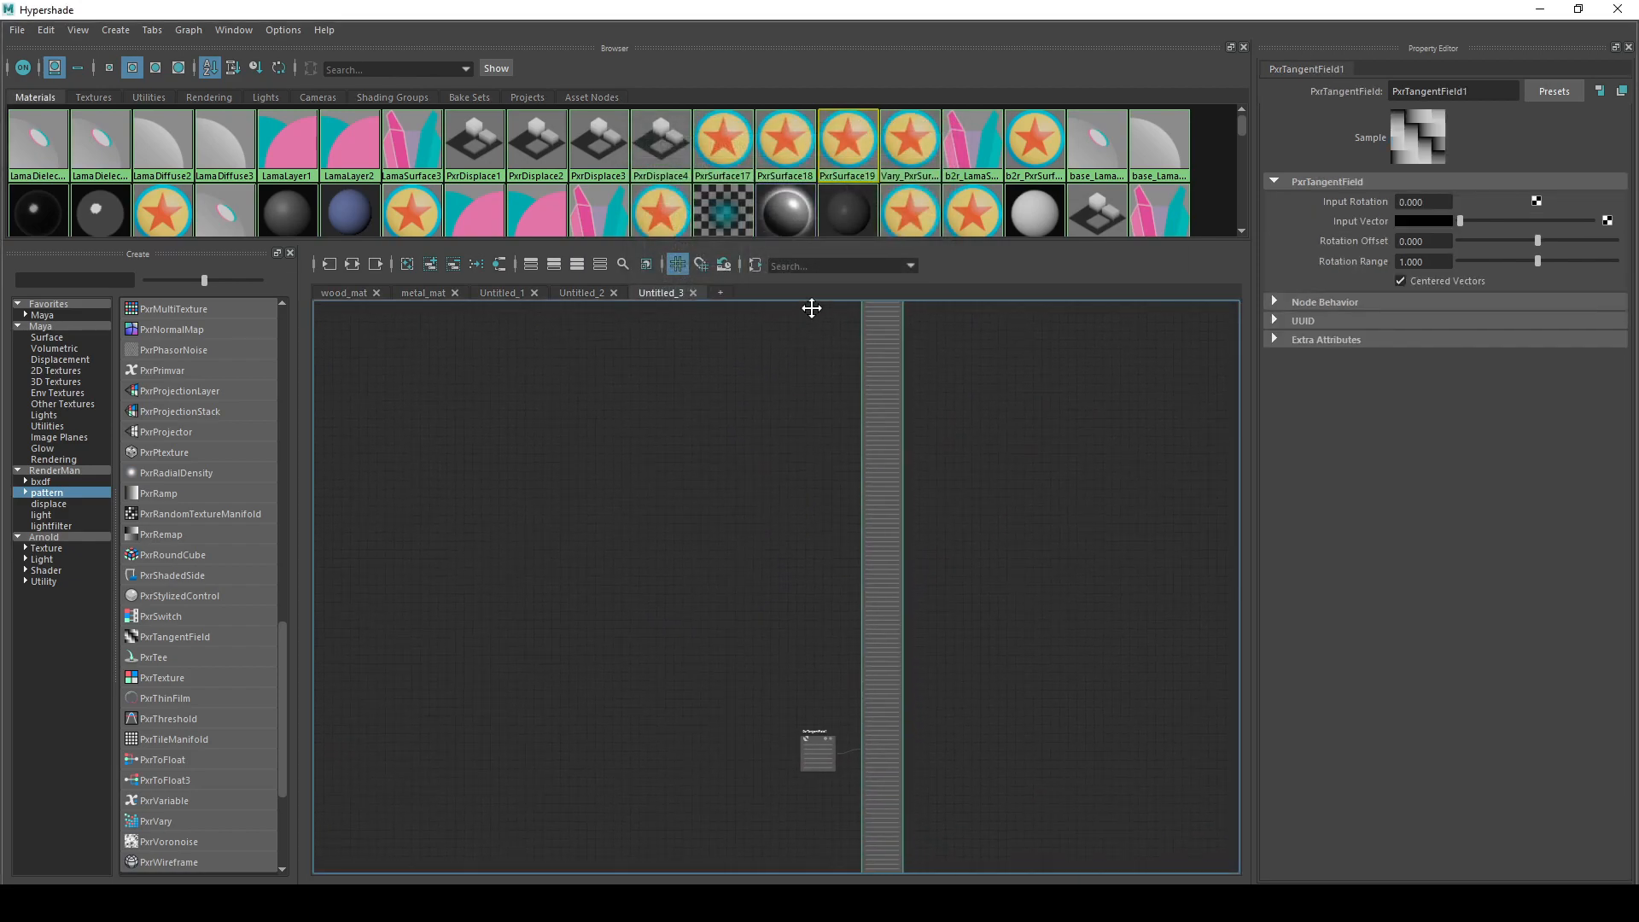
middle_click_drag(789, 462, 811, 342, "alt")
scroll(863, 510, "up", 8)
middle_click_drag(827, 498, 789, 730, "alt")
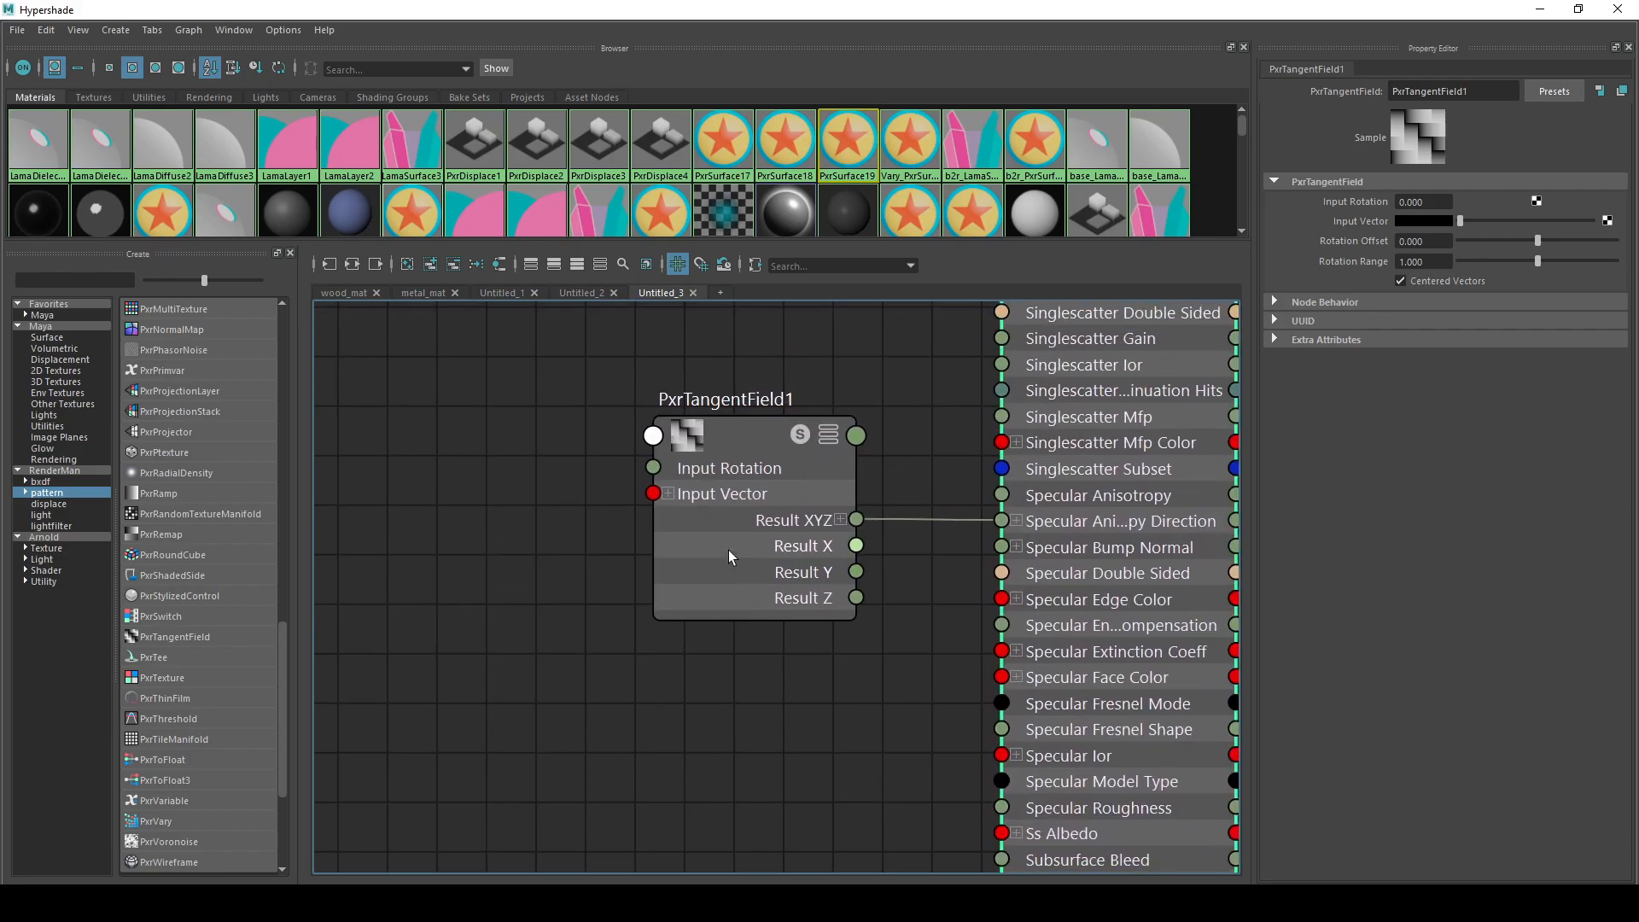
- Examine the connection from PxrTangentField1's Result XYZ to PxrSurface19's Specular Anisotropy Direction input and its Shading Tangent settings
left_click(766, 521)
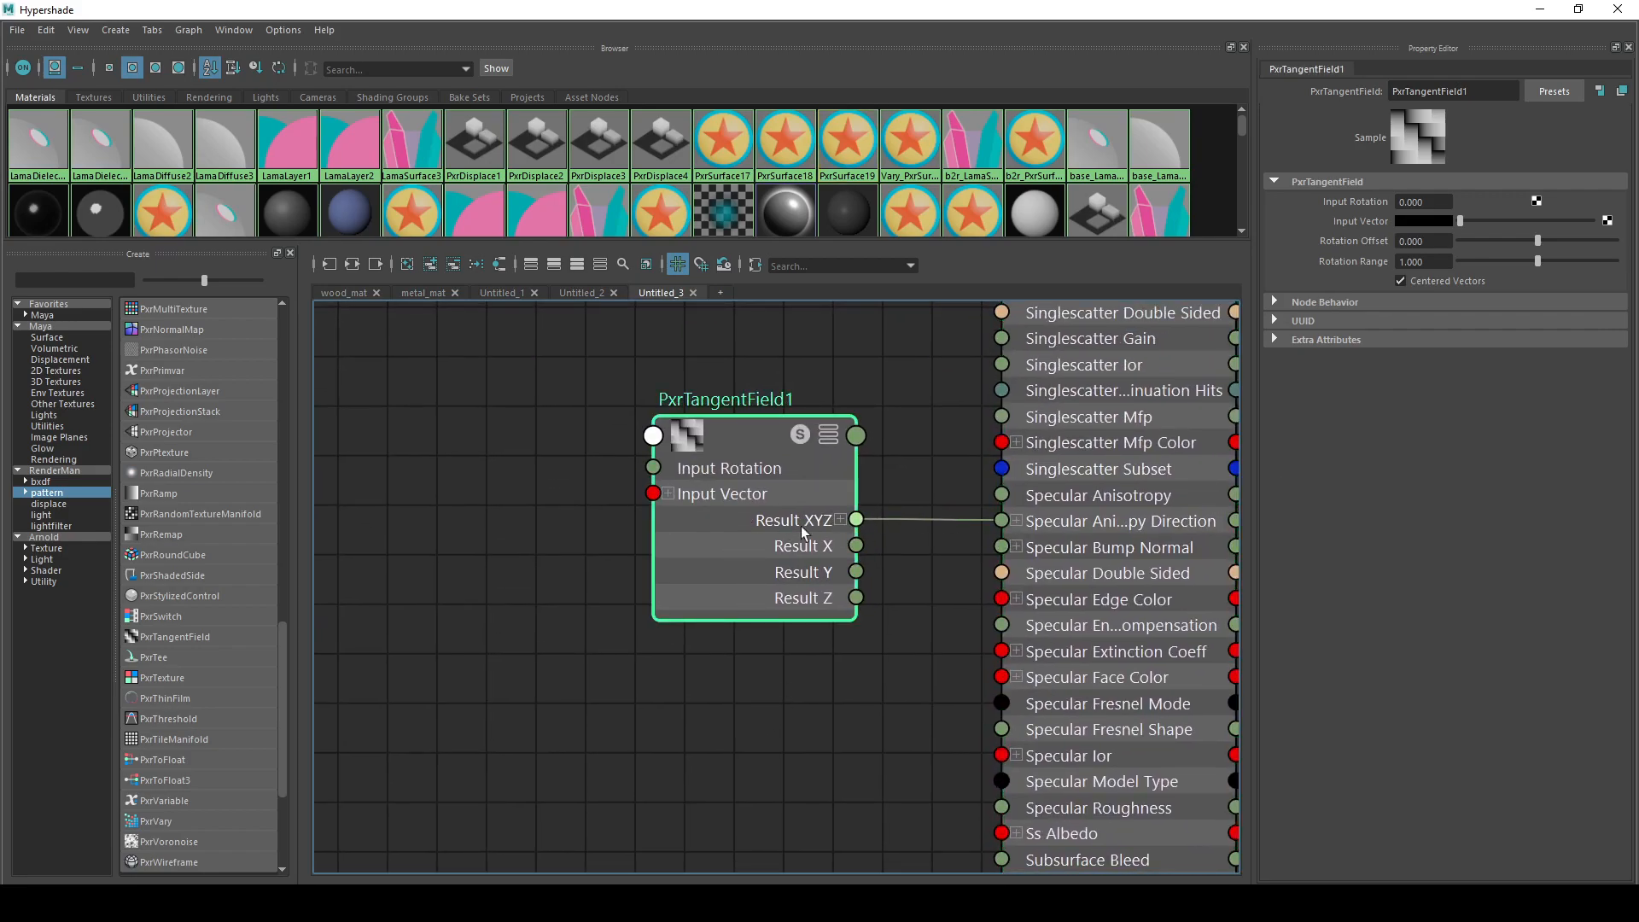
left_click(1134, 538)
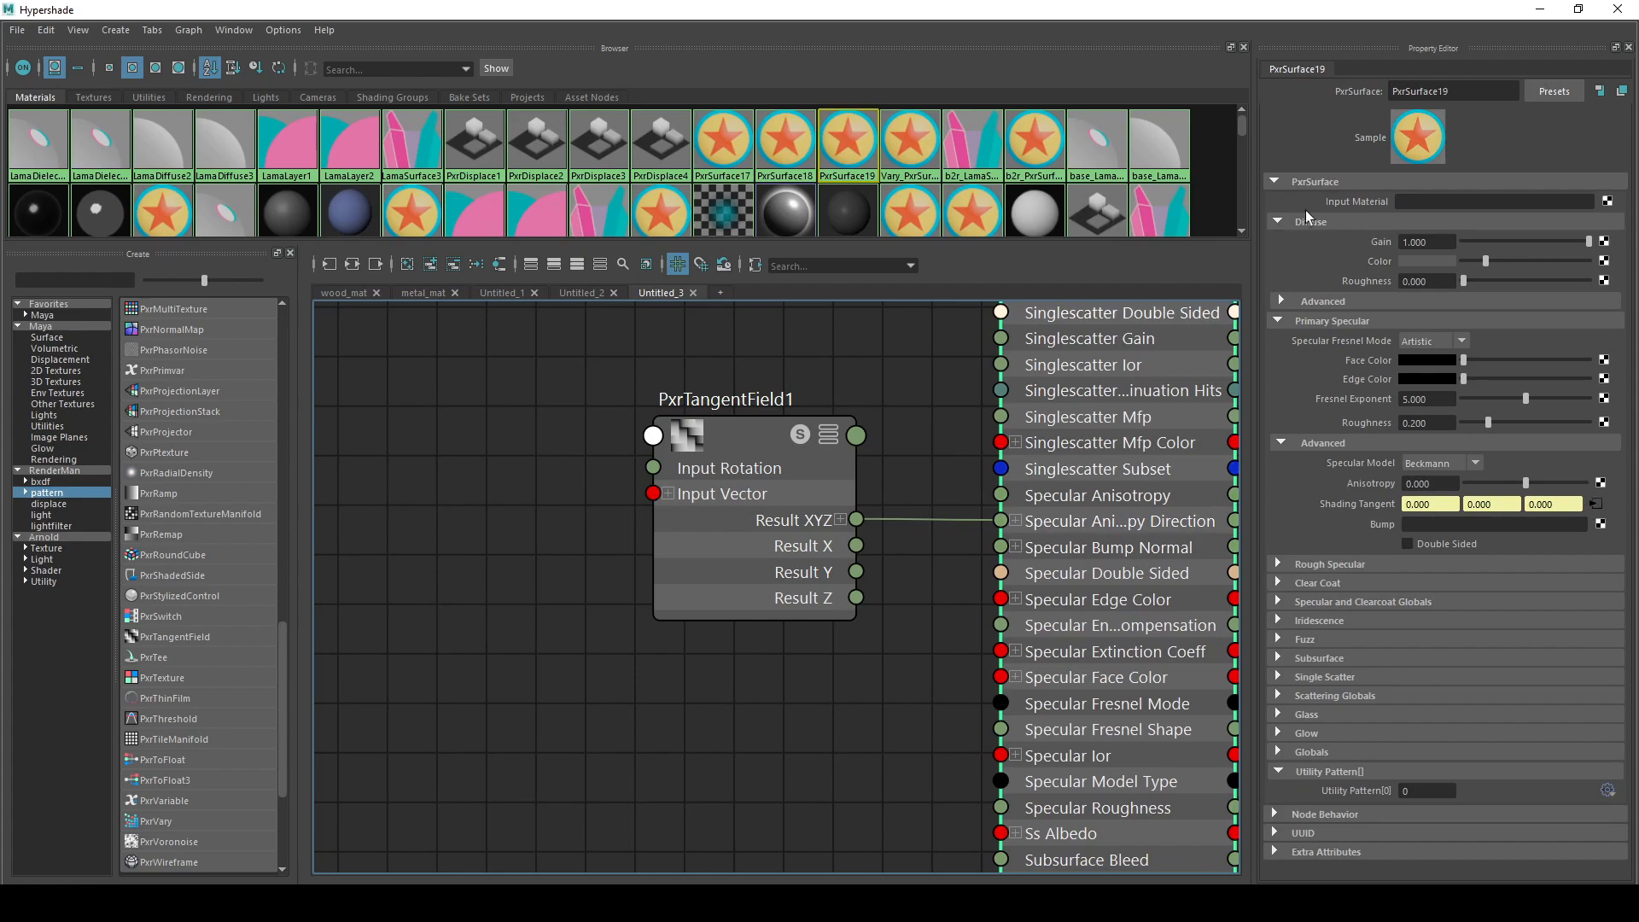
scroll(849, 510, "down", 3)
middle_click_drag(946, 358, 854, 559, "alt")
scroll(862, 560, "down", 4)
scroll(921, 579, "up", 4)
middle_click_drag(970, 606, 1064, 582, "alt")
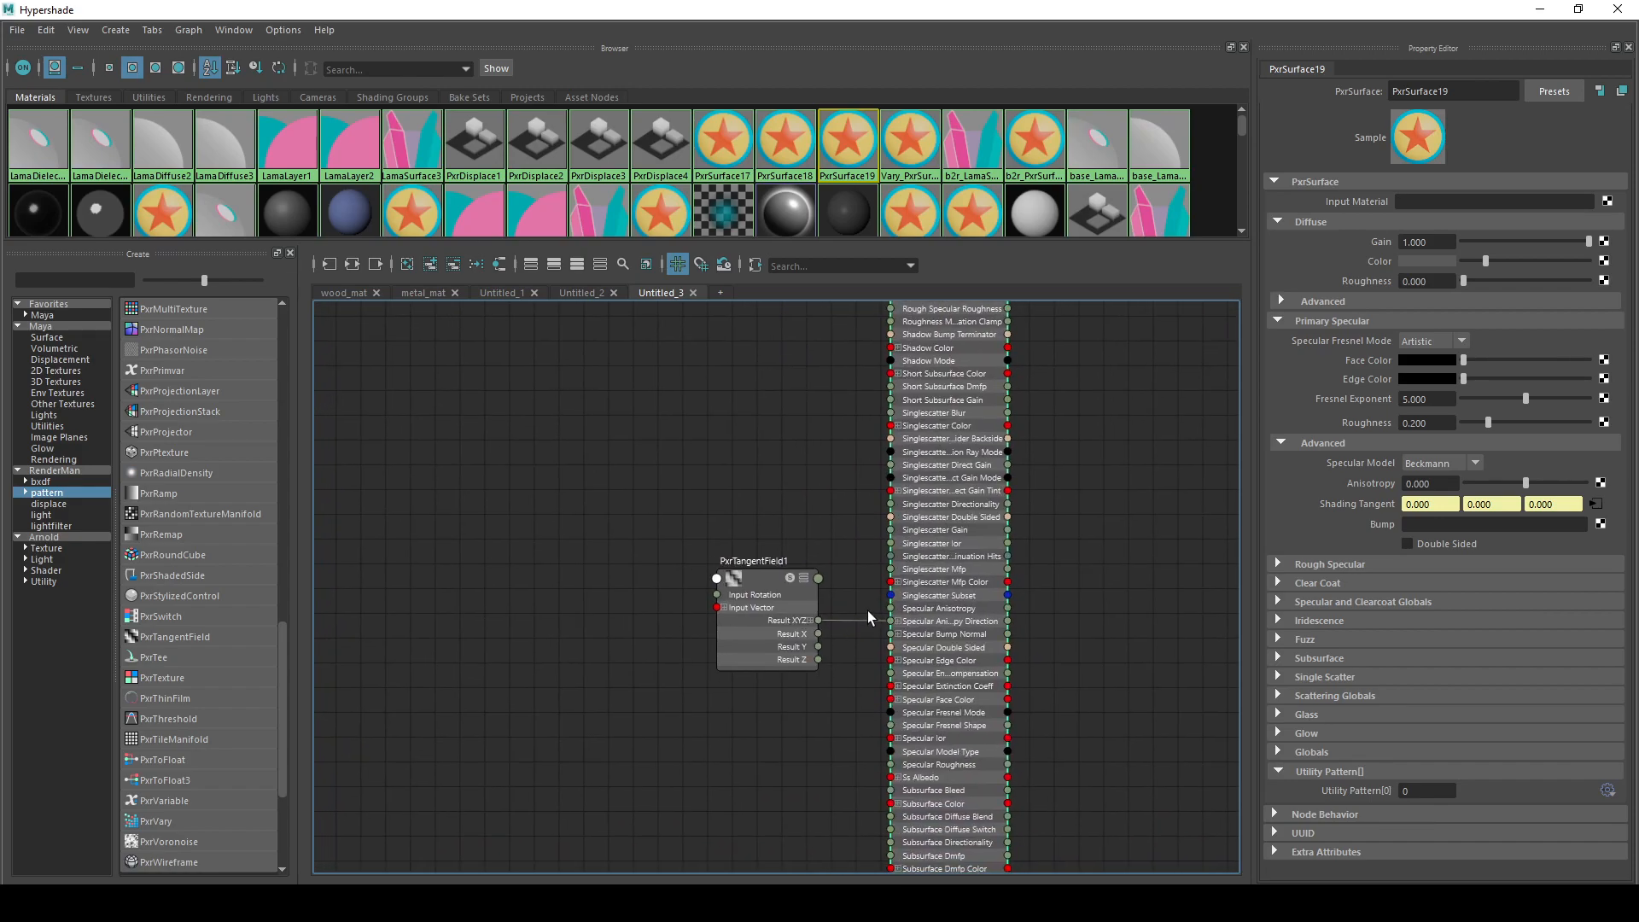
- Select PxrTangentField1 and remove it from the graph view without deleting it from the scene
left_click_drag(845, 675, 845, 677)
left_click_drag(704, 538, 787, 698)
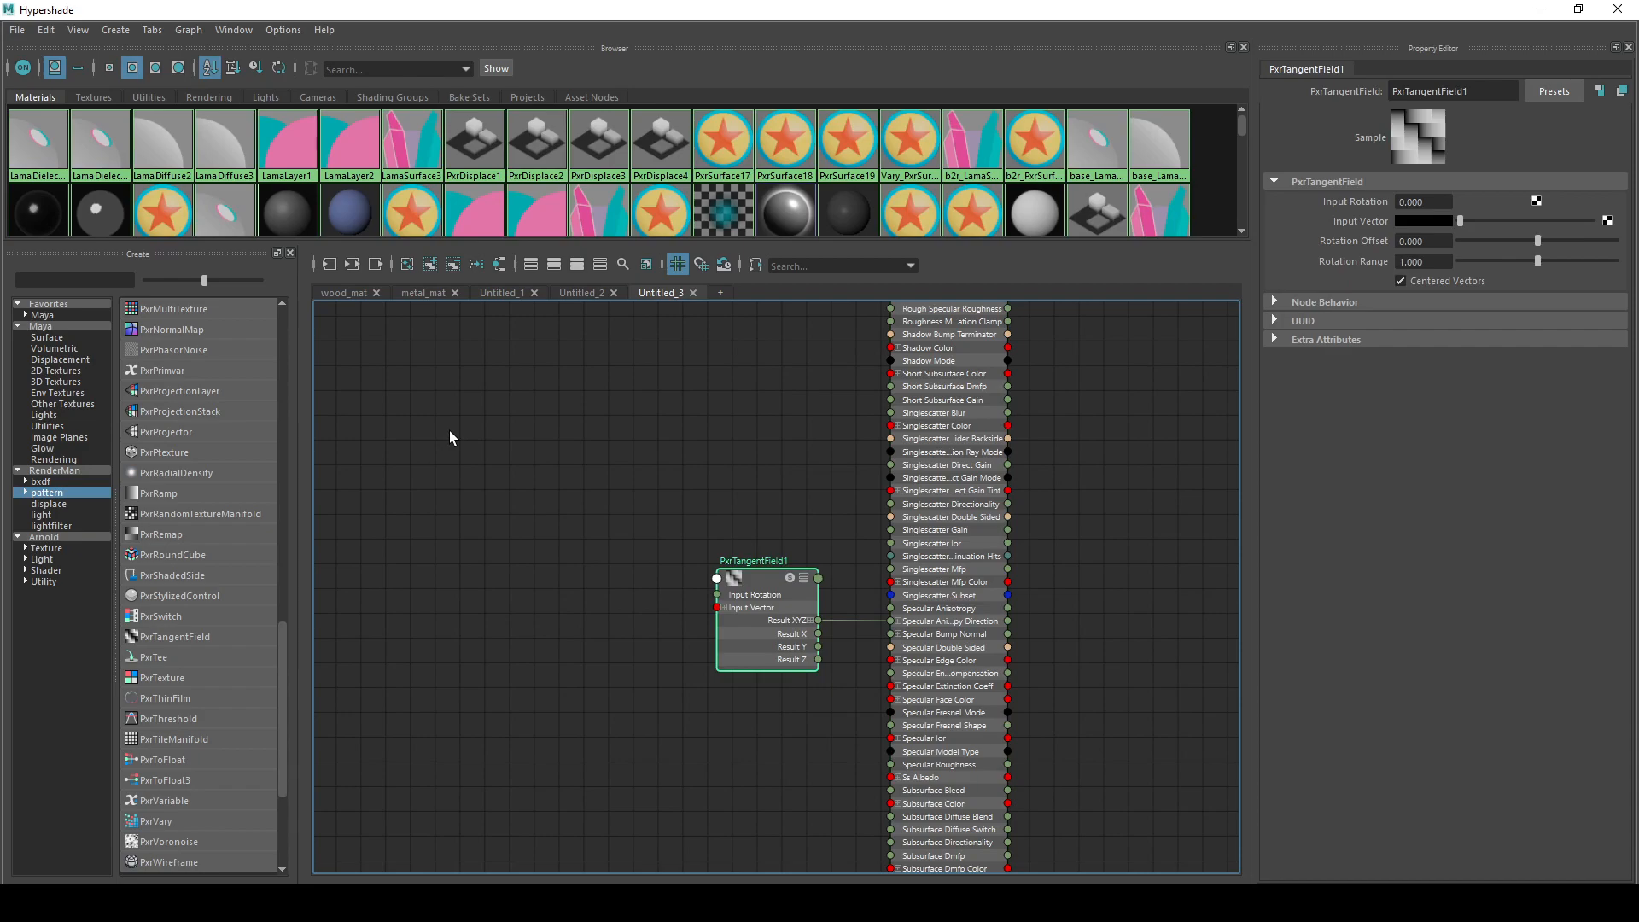
key("Delete")
key("ctrl+z")
left_click(455, 266)
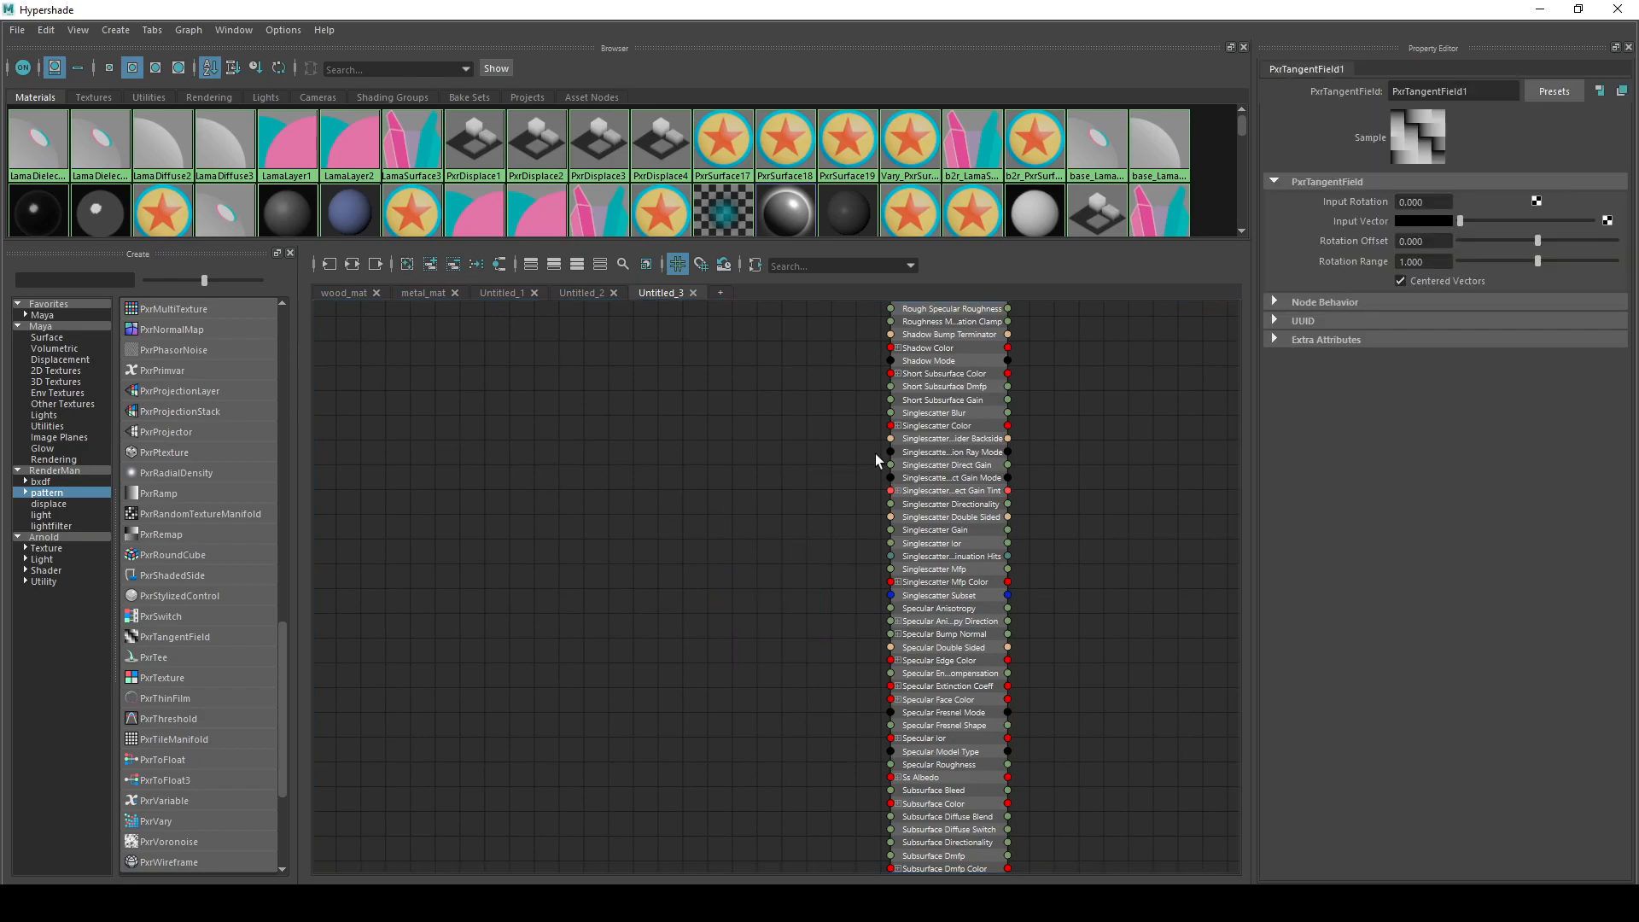
- Select PxrSurface19 and graph its input and output connections to bring PxrTangentField1 back into the graph
left_click(938, 638)
left_click(1151, 647)
left_click(907, 487)
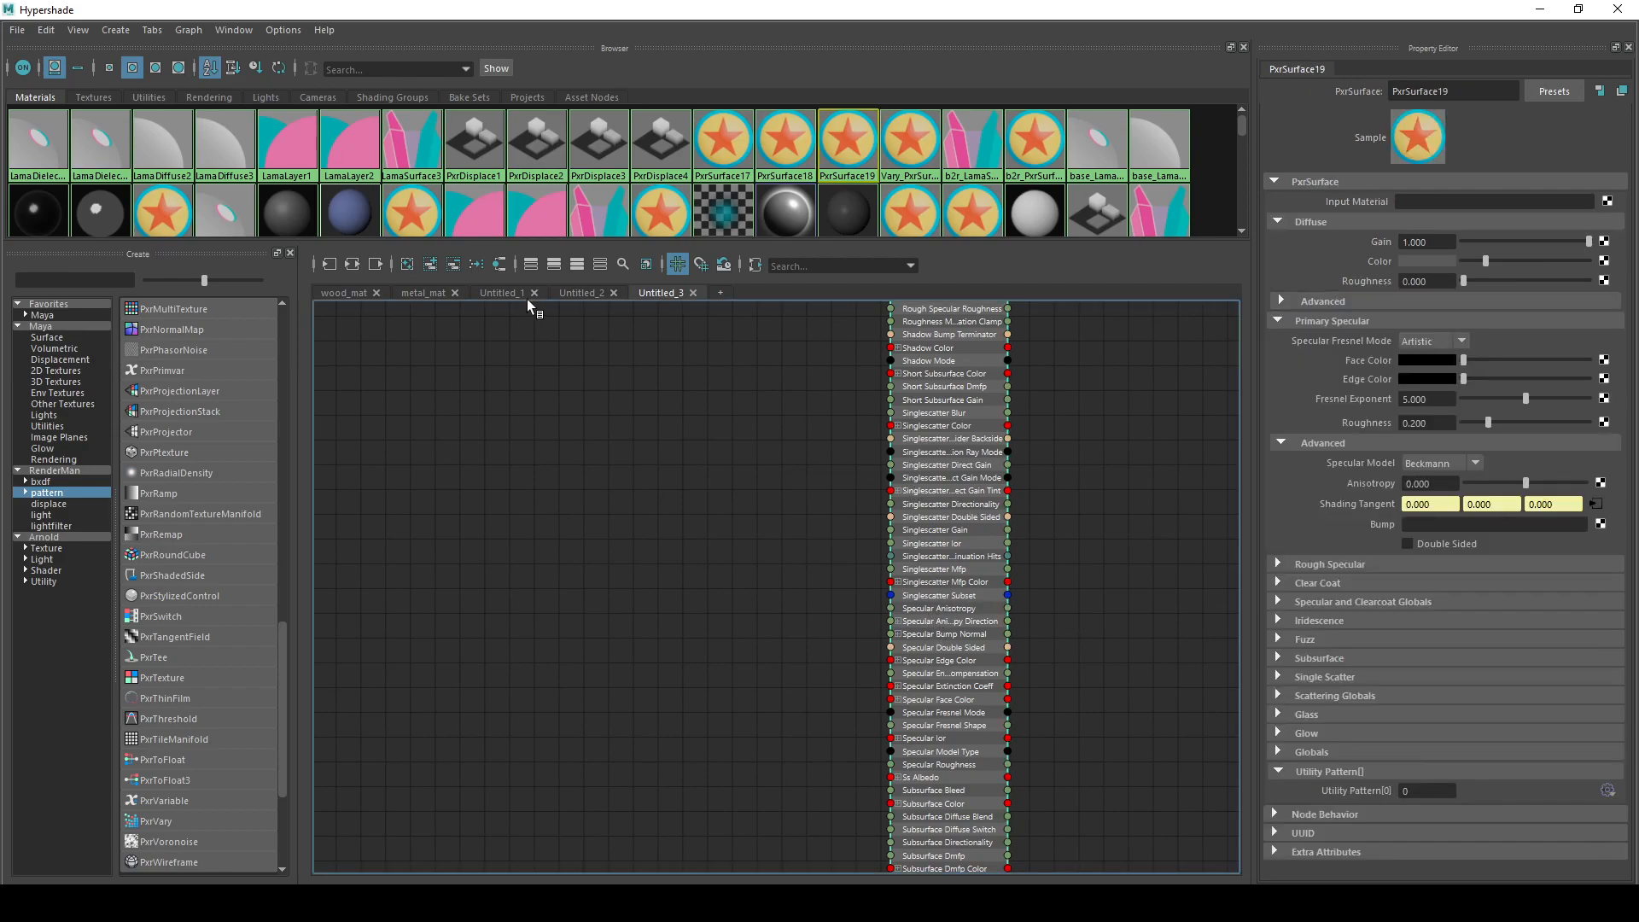
left_click(352, 265)
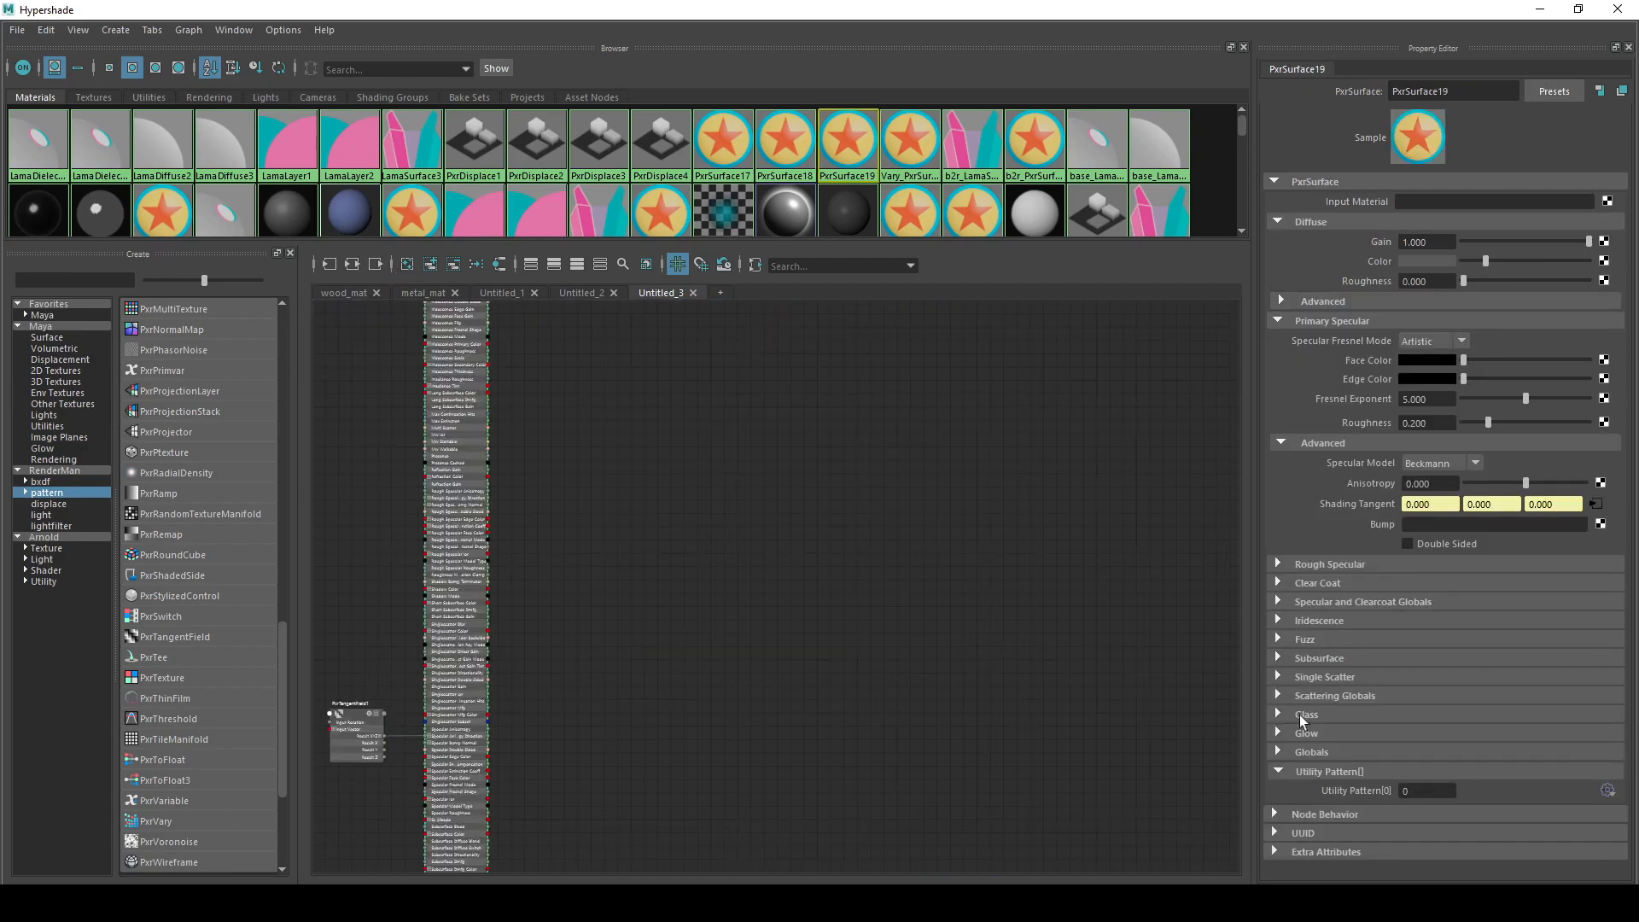
- Break the PxrTangentField1 connection on PxrSurface19's Primary Specular Shading Tangent attribute
mouse_move(955, 392)
left_mouse_down()
mouse_move(916, 449)
mouse_move(1156, 720)
left_mouse_up()
key("ctrl+z")
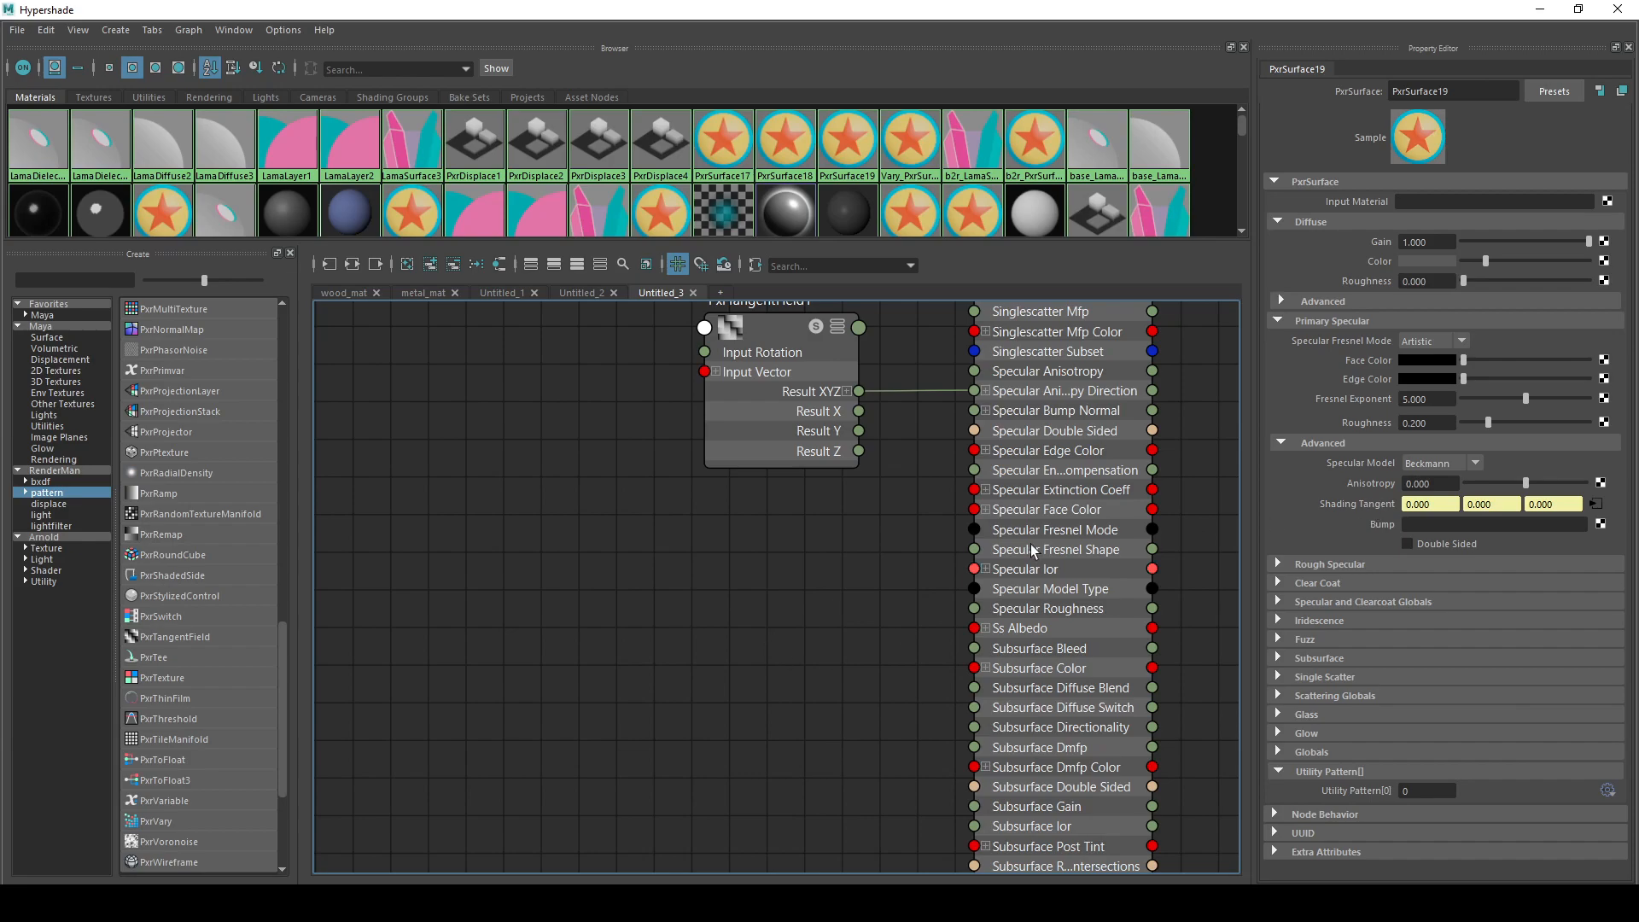
right_click(1355, 505)
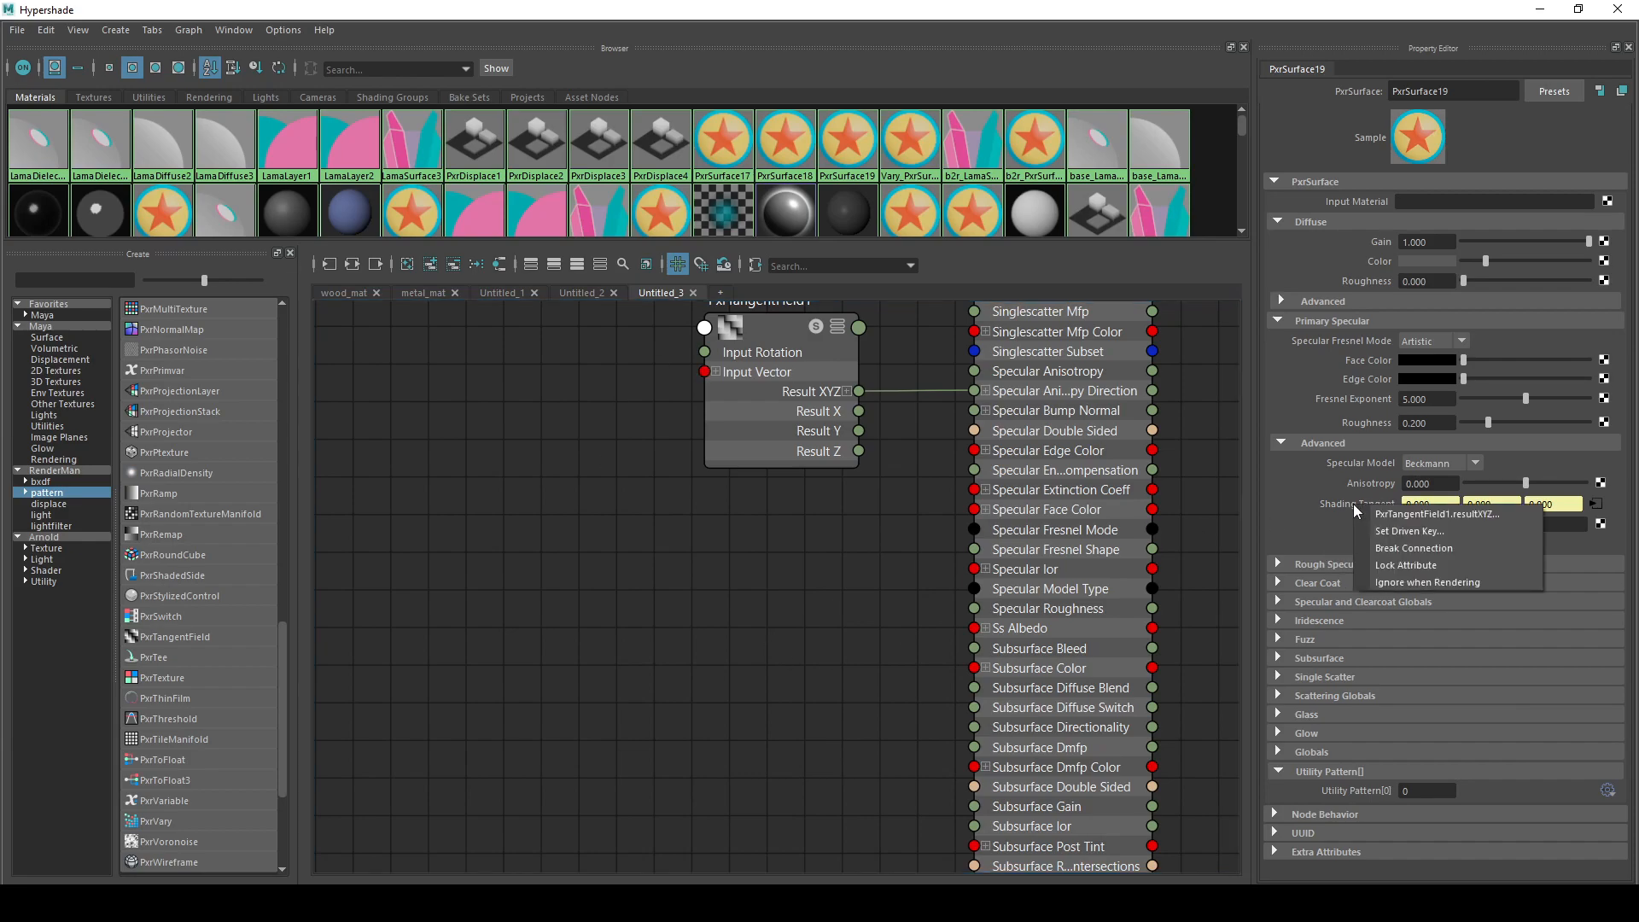
left_click(1389, 552)
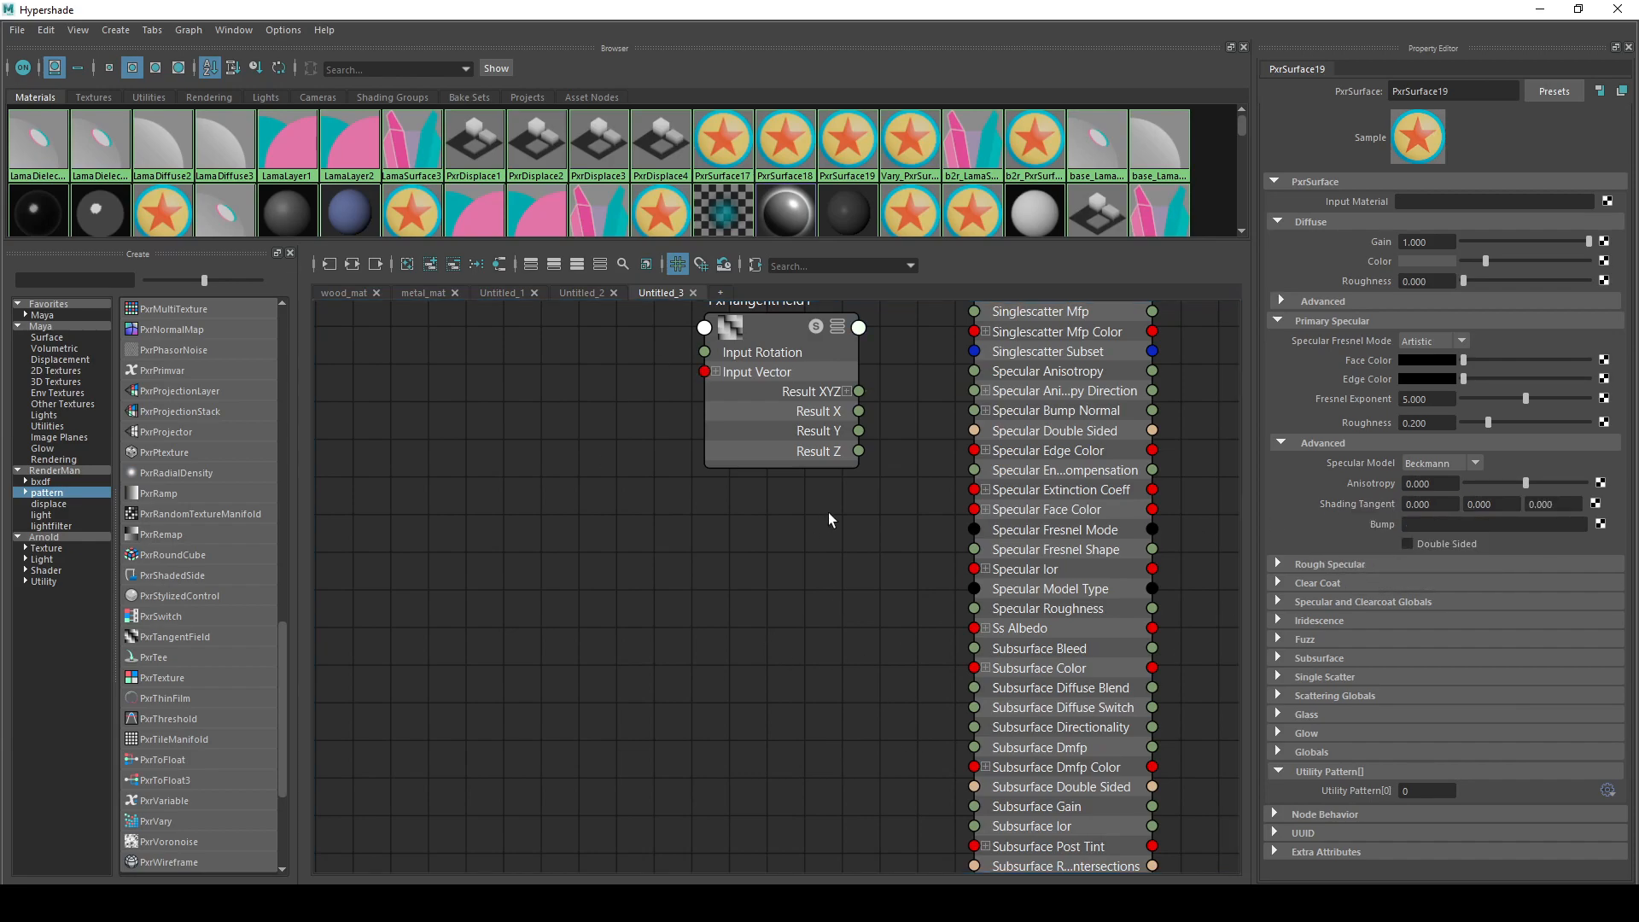
- Rearrange the nodes of the Untitled_3 graph automatically
middle_click_drag(828, 513, 780, 702, "alt")
scroll(779, 703, "down", 2)
scroll(904, 643, "down", 3)
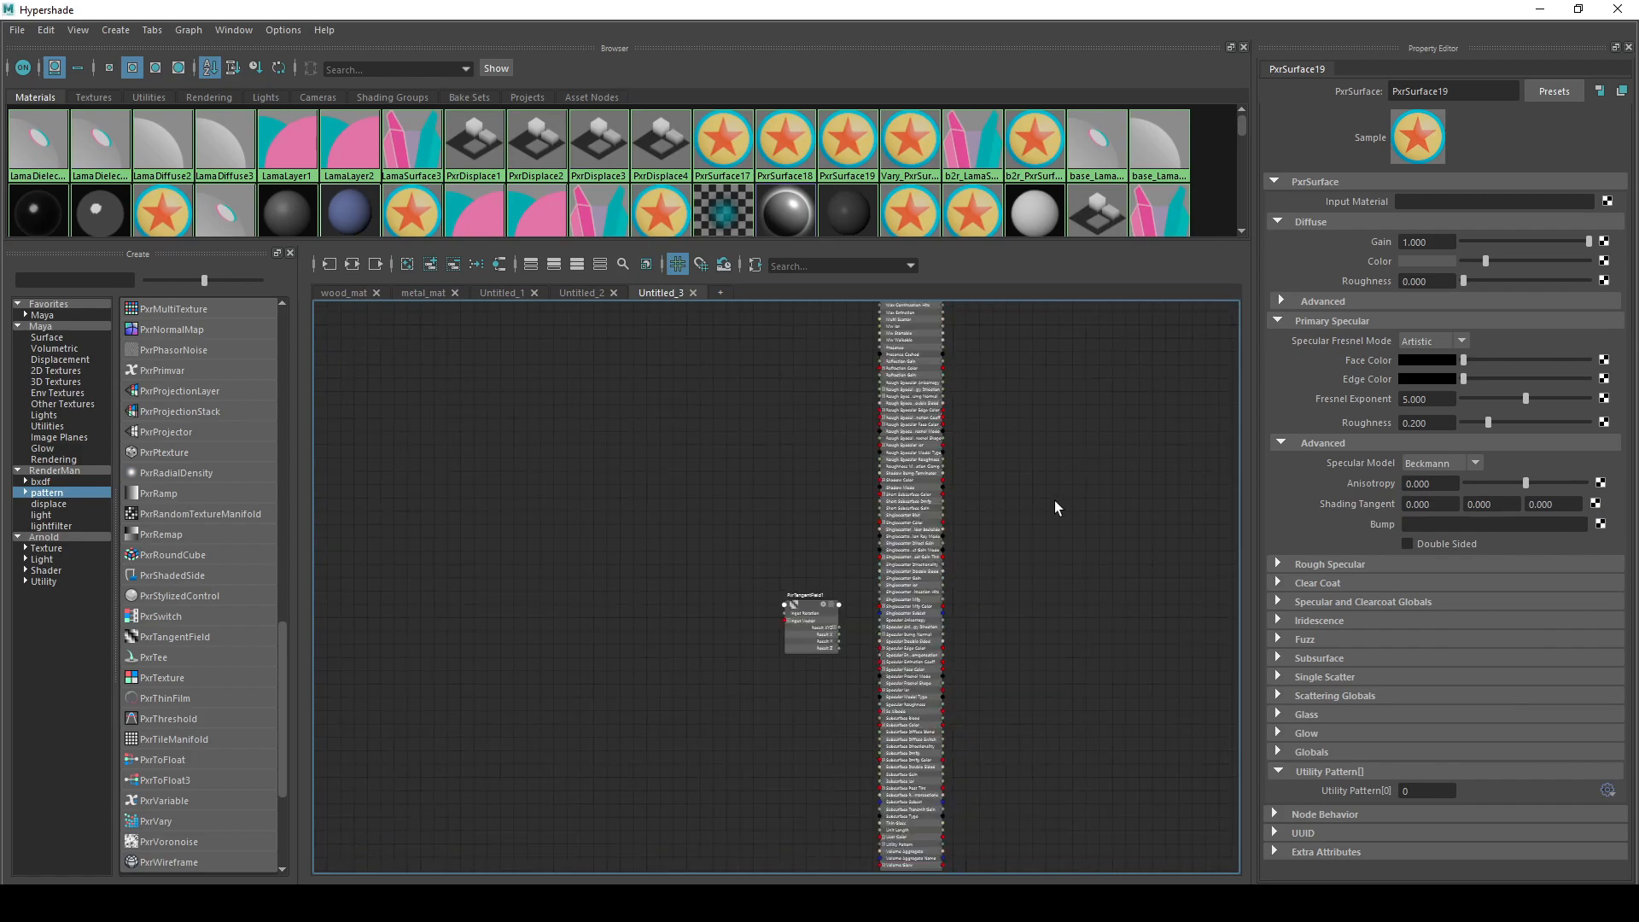
middle_click_drag(683, 570, 710, 751, "alt")
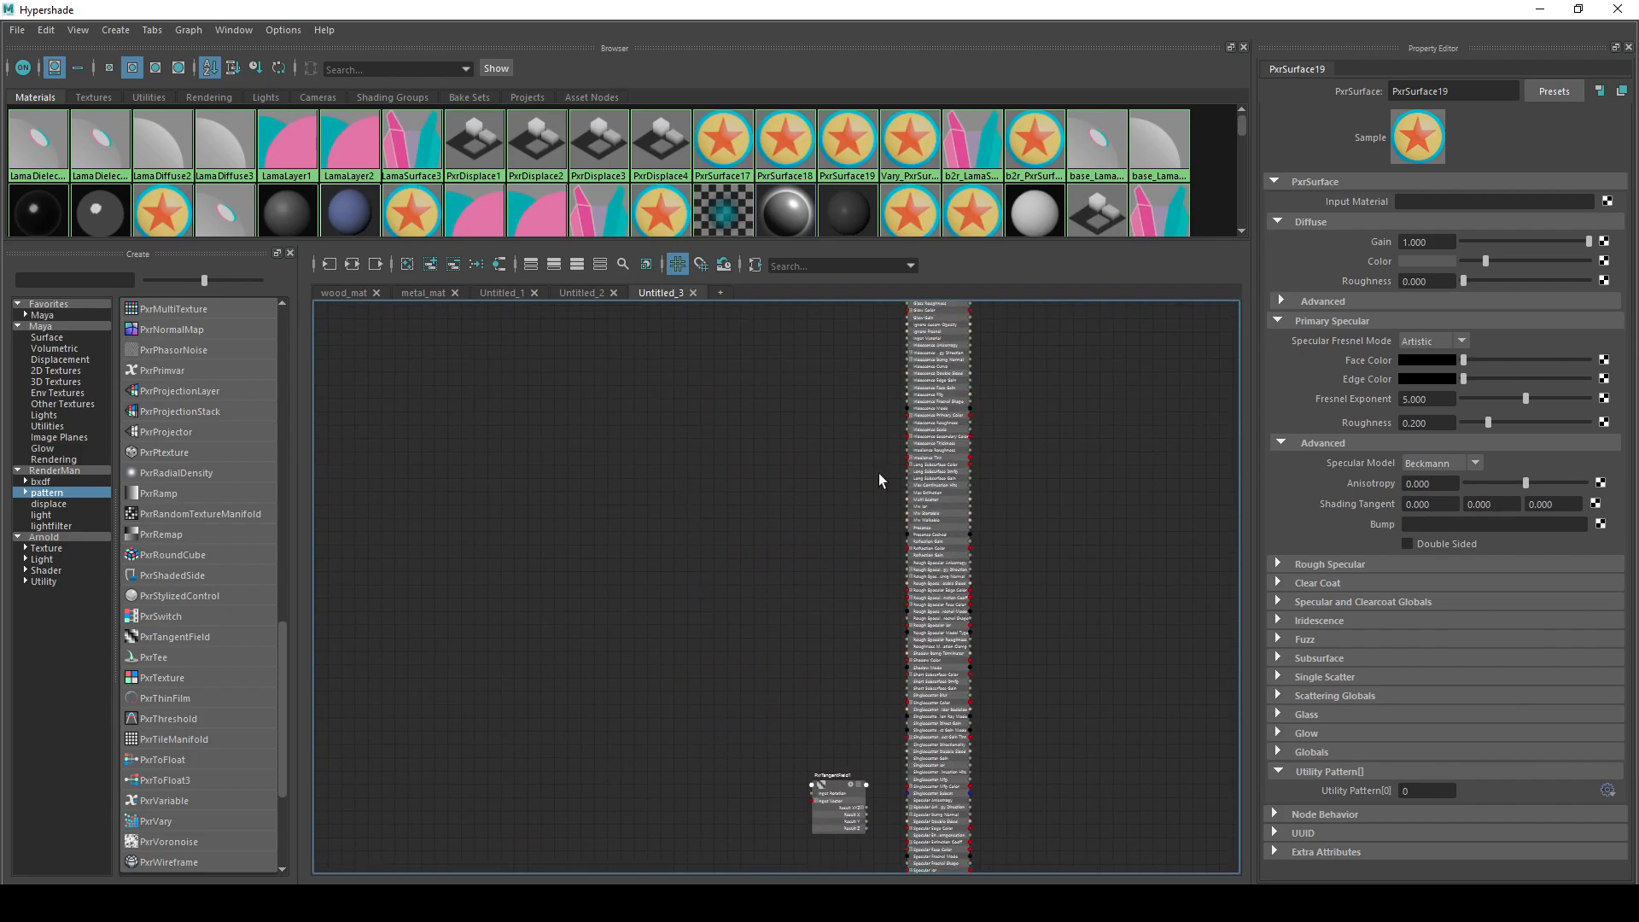
scroll(665, 427, "down", 4)
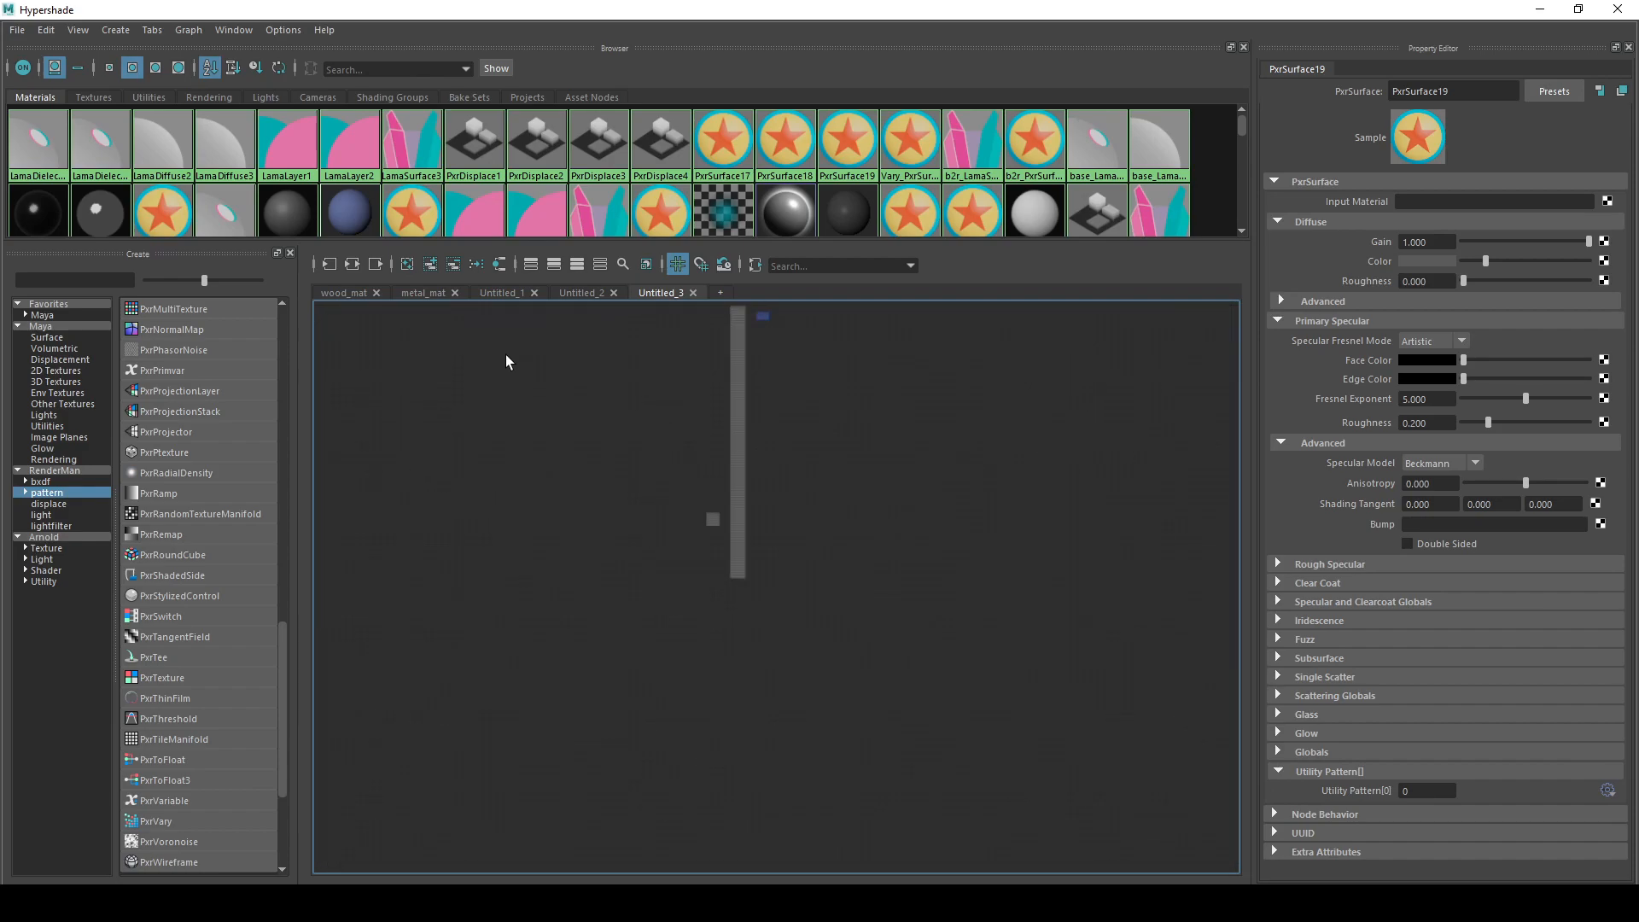
left_click(478, 266)
- Collapse PxrSurface19, PxrSurface19SG and PxrTangentField1 to simple display mode and rebuild their graph
left_click_drag(464, 306, 1053, 870)
key("1")
left_click(406, 265)
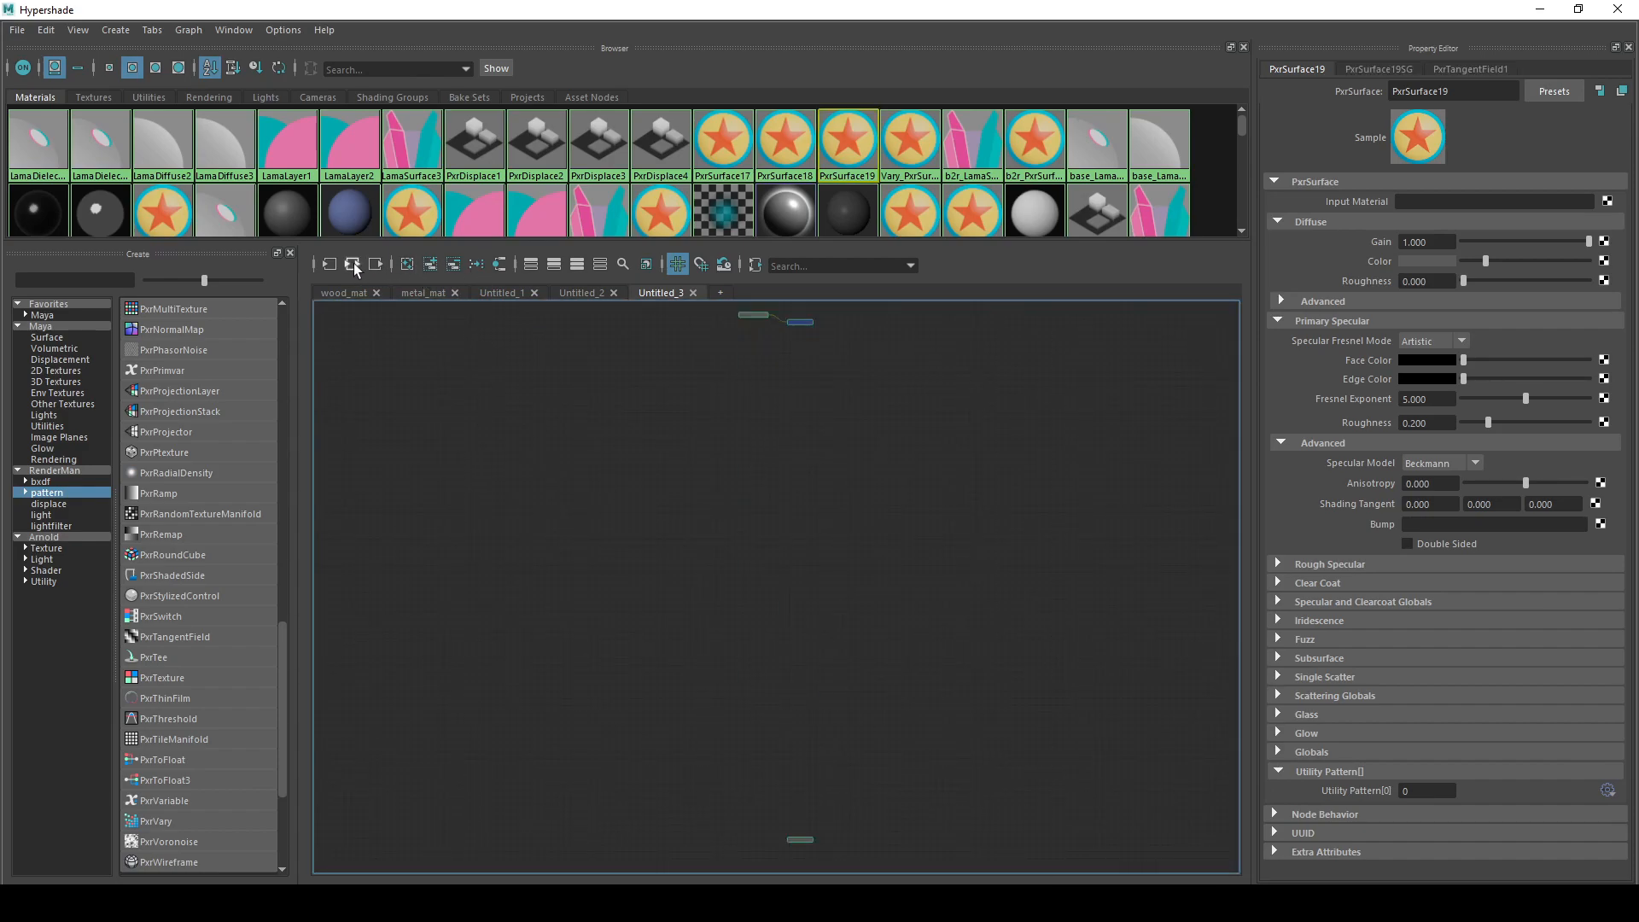
left_click(697, 653)
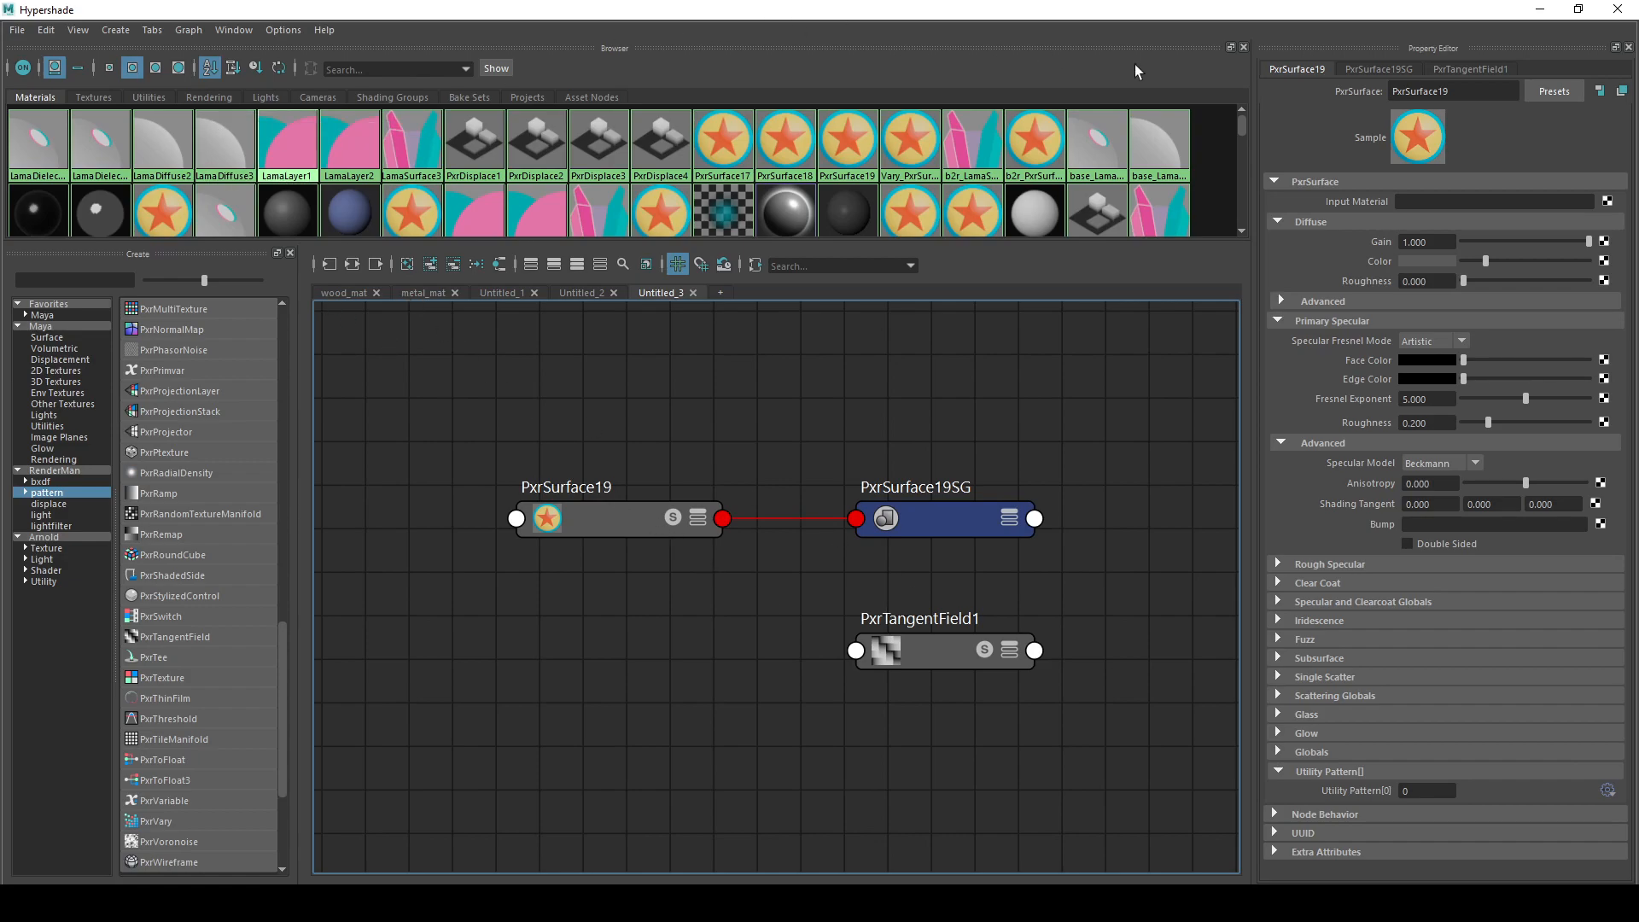
- Close the docked material Browser panel in Hypershade to enlarge the graph area
left_click(1244, 48)
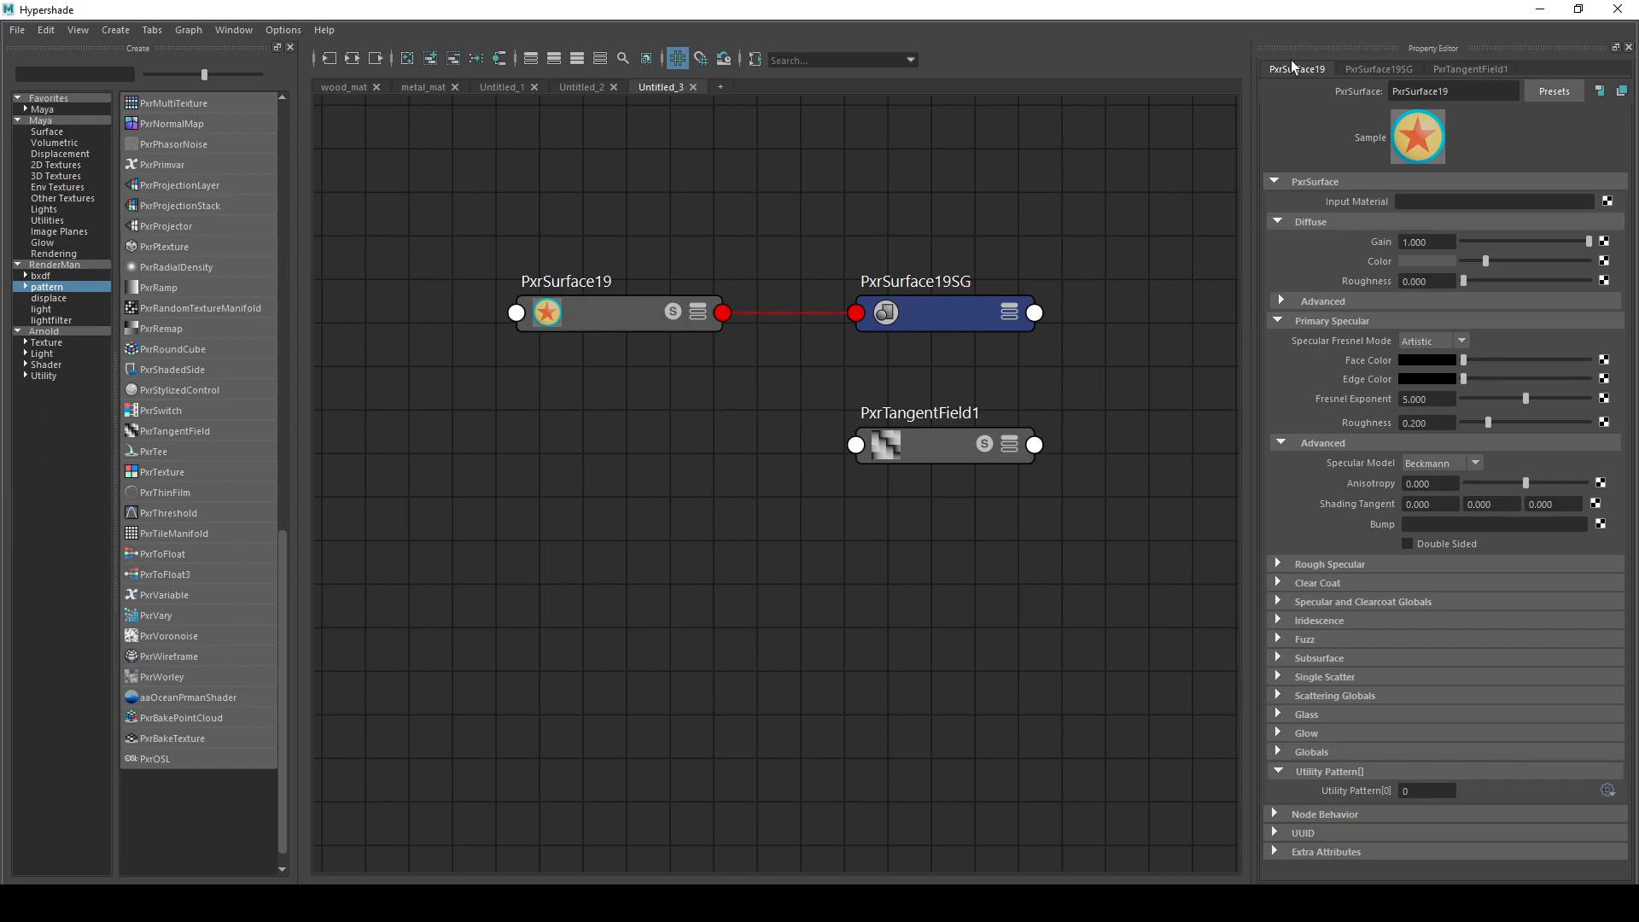
left_click(1618, 10)
left_click_drag(1638, 342, 1516, 2)
- Reopen the Browser as a floating window to select Vary_PxrSurface, and close both the Browser and the Create panel
left_click(233, 30)
left_click(258, 72)
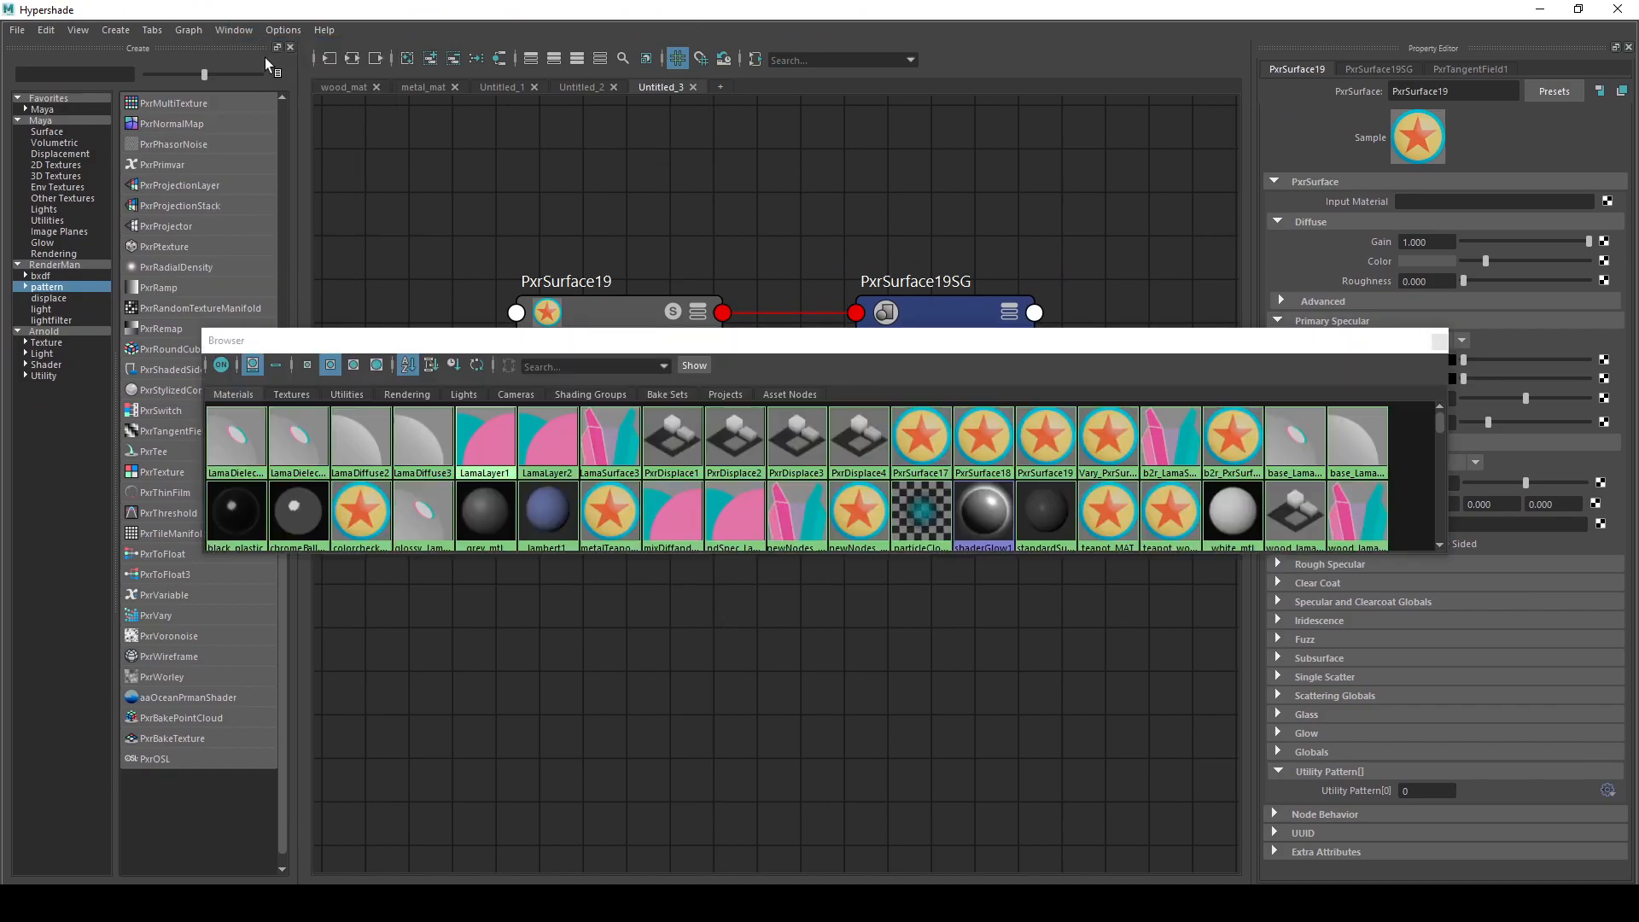
left_click(1109, 437)
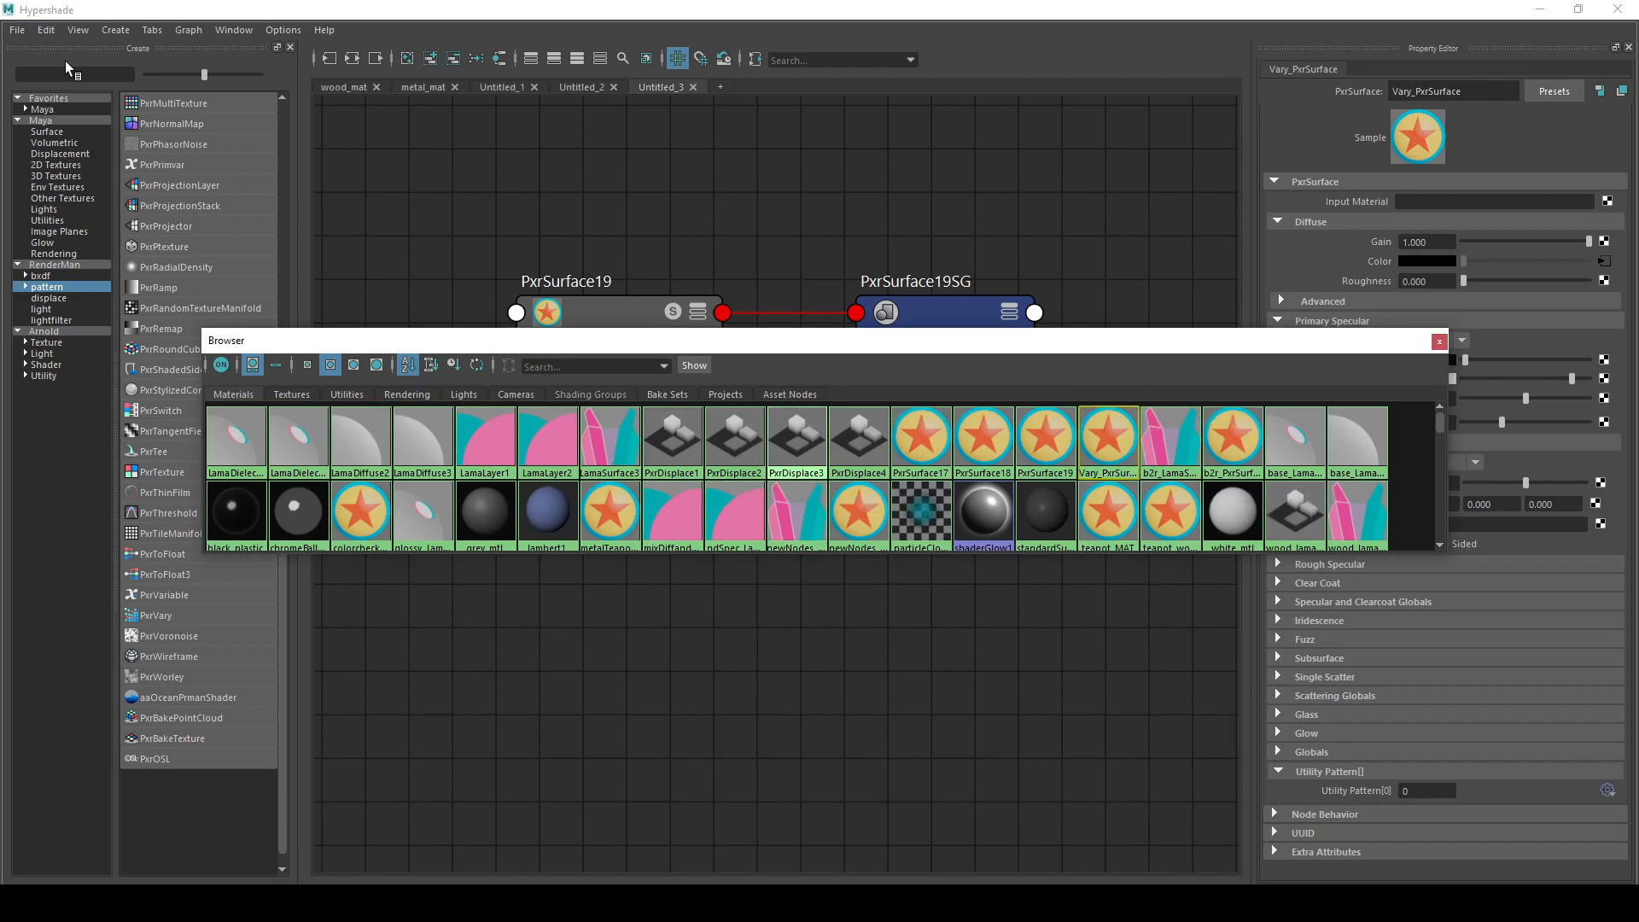
left_click(1440, 343)
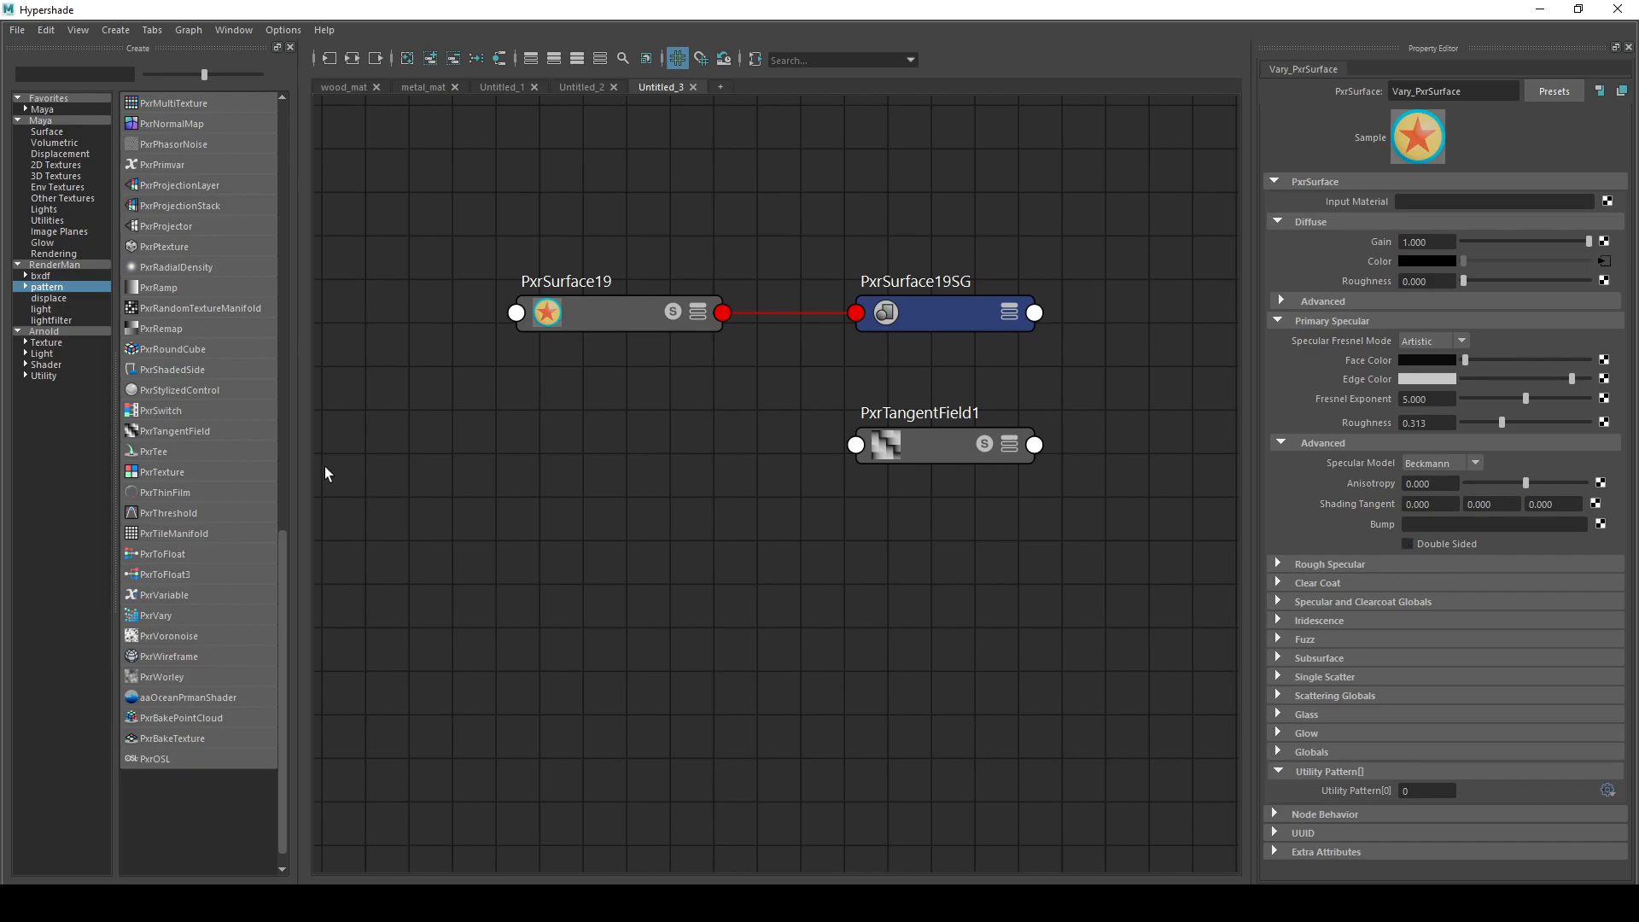
left_click(291, 48)
- Create a second PxrTangentField node in the graph by searching for "tangen", and delete it
key("Tab")
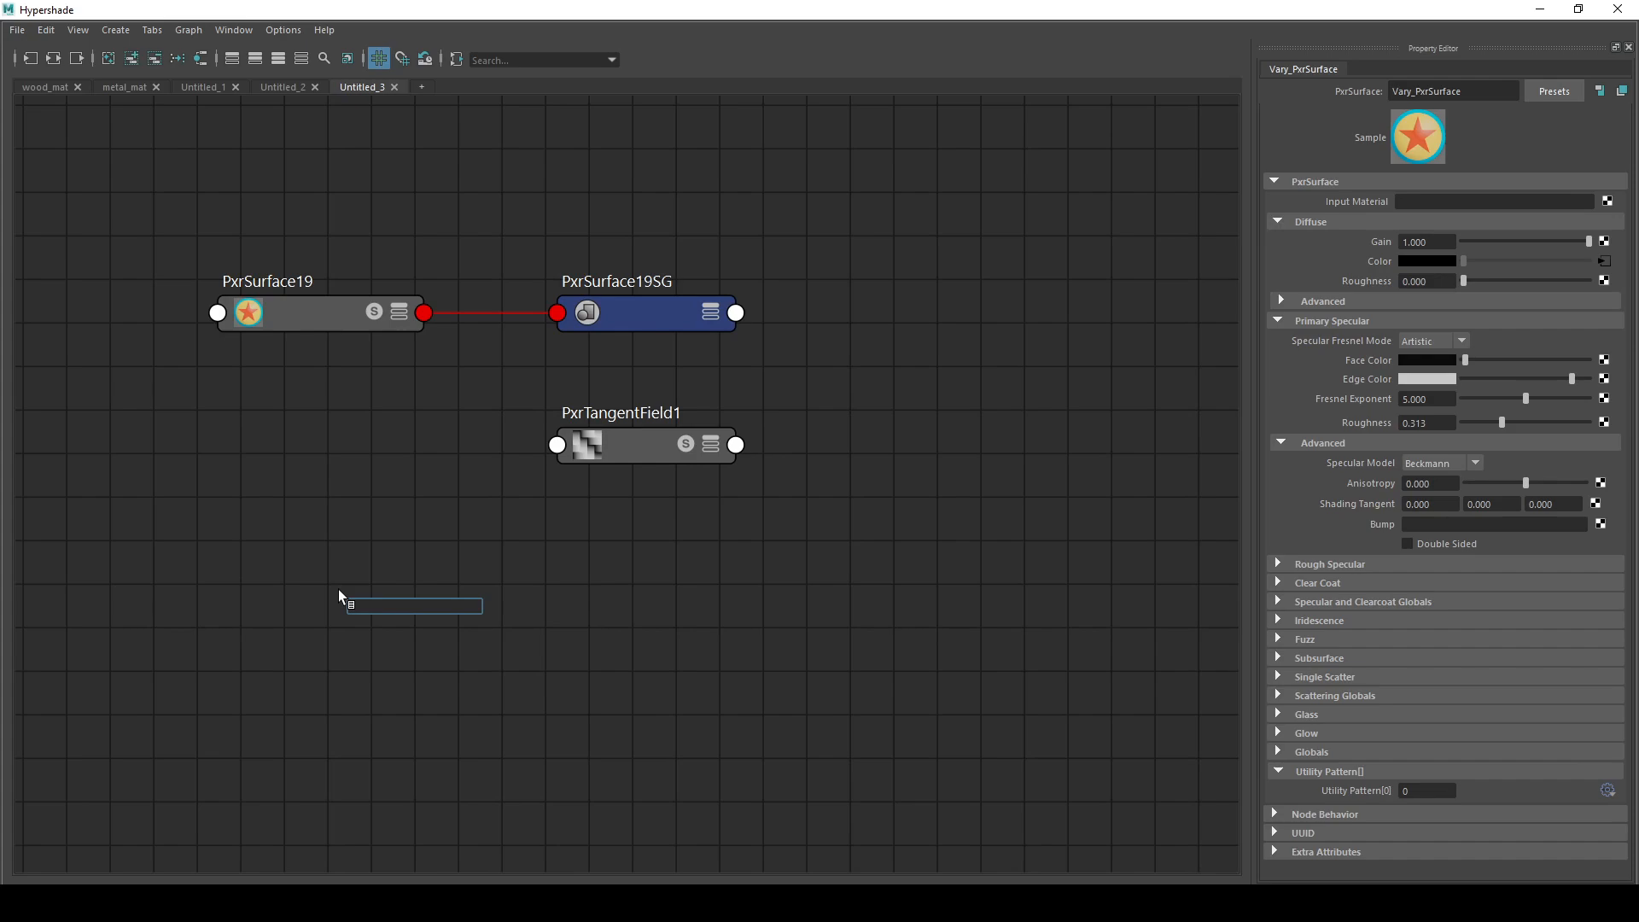
type("tangen")
key("Return")
left_click(431, 634)
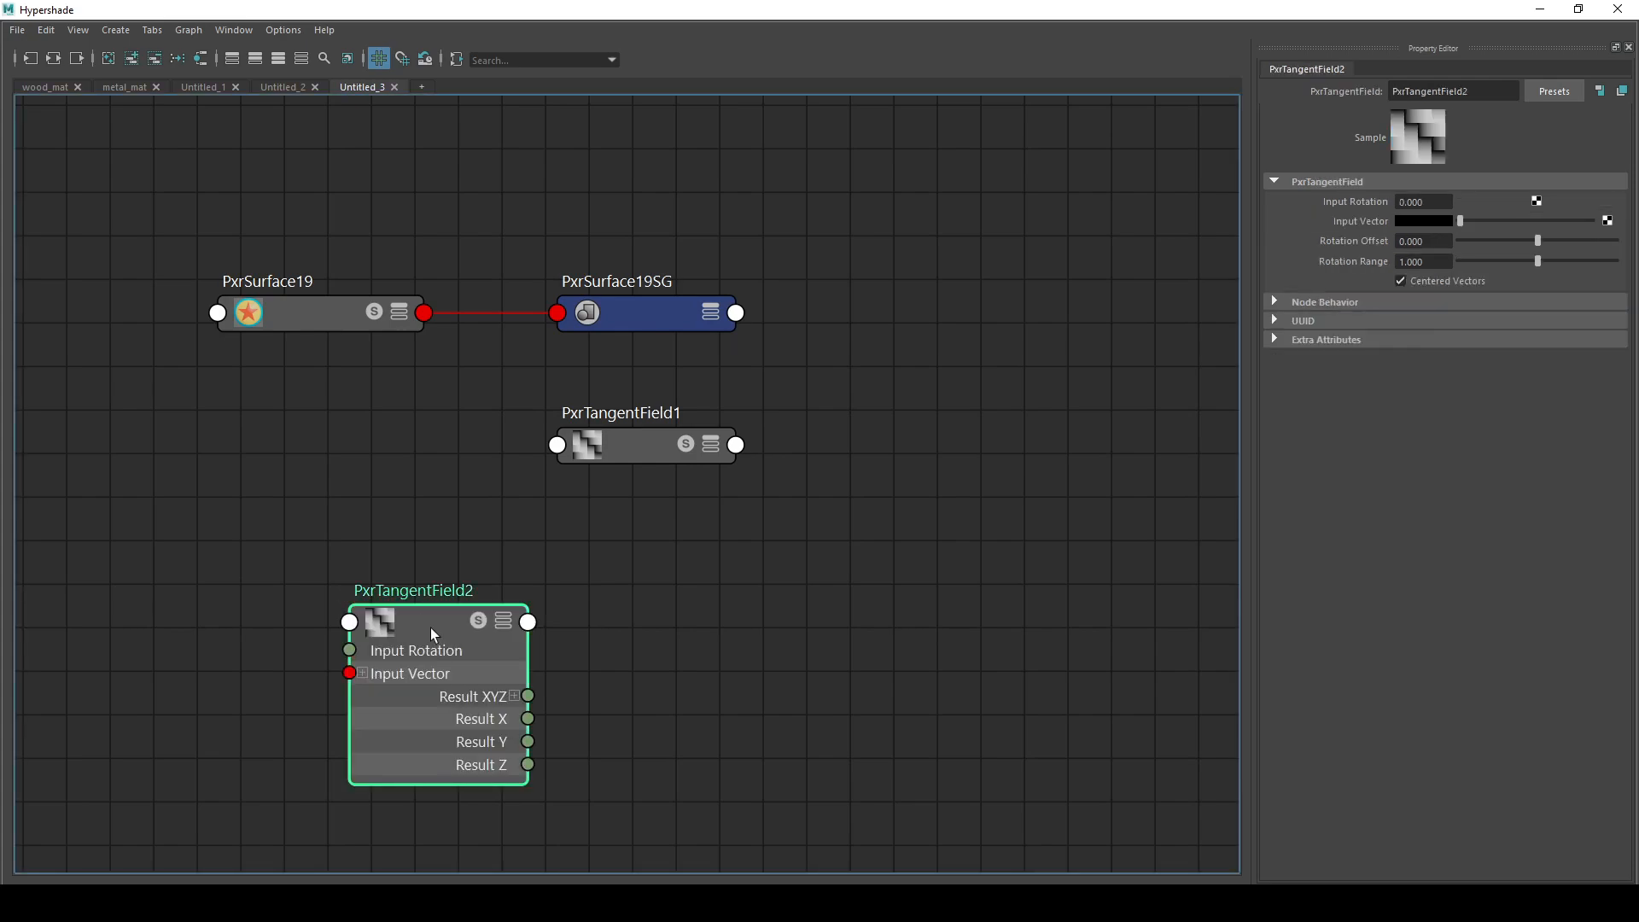
key("Delete")
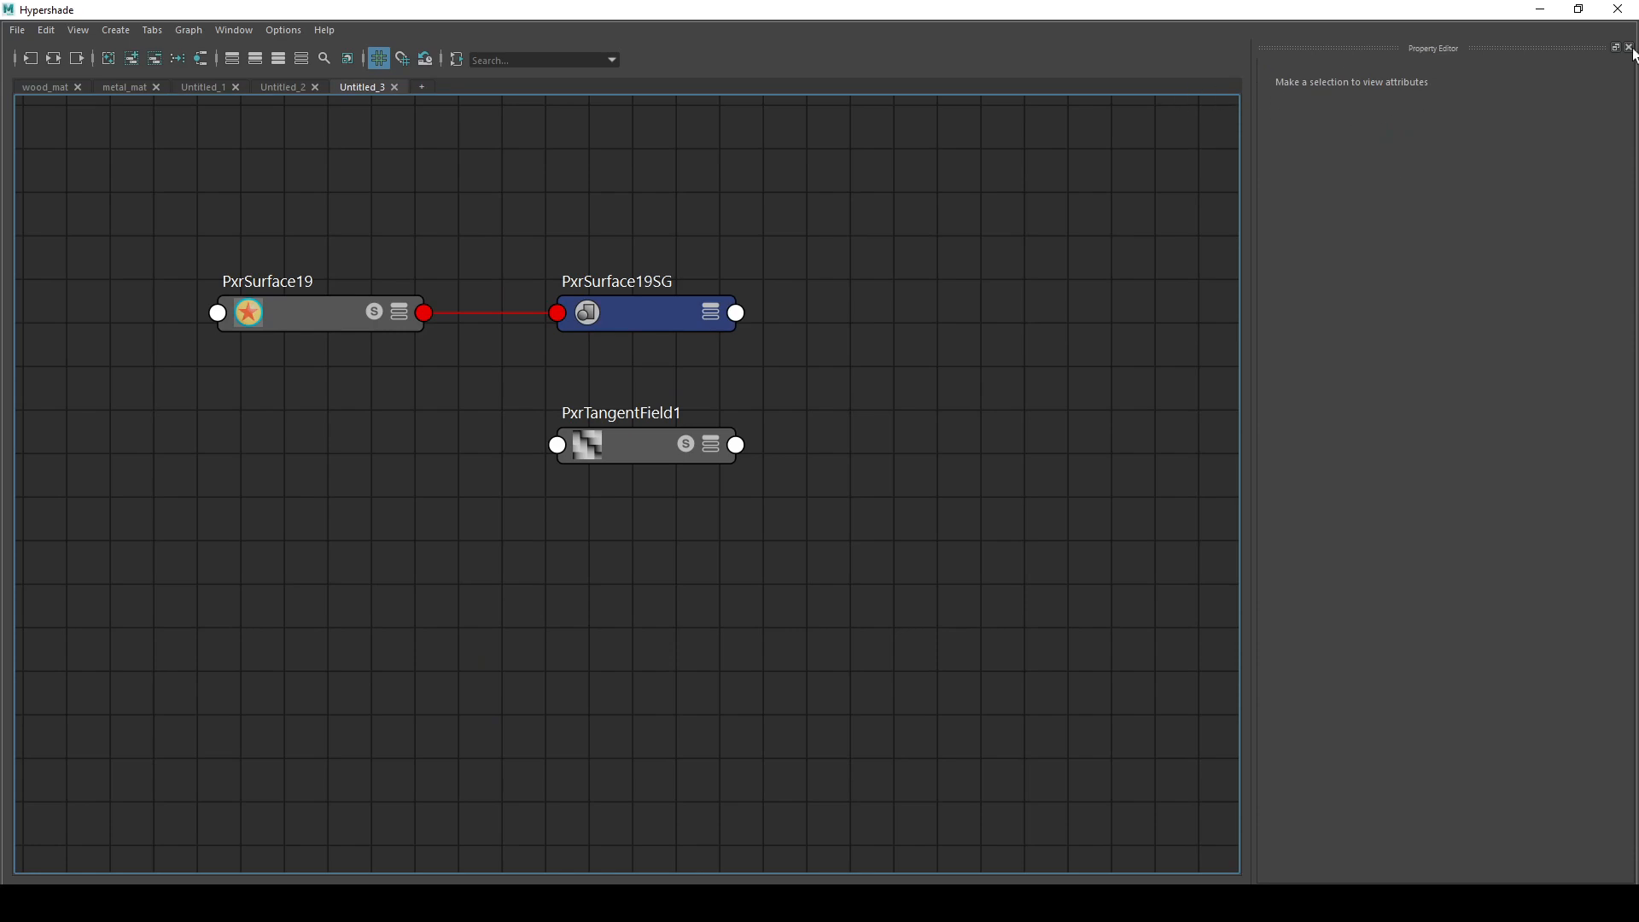
- Arrange the main Maya window and the Hypershade window side by side
double_click(1477, 19)
left_click(630, 20)
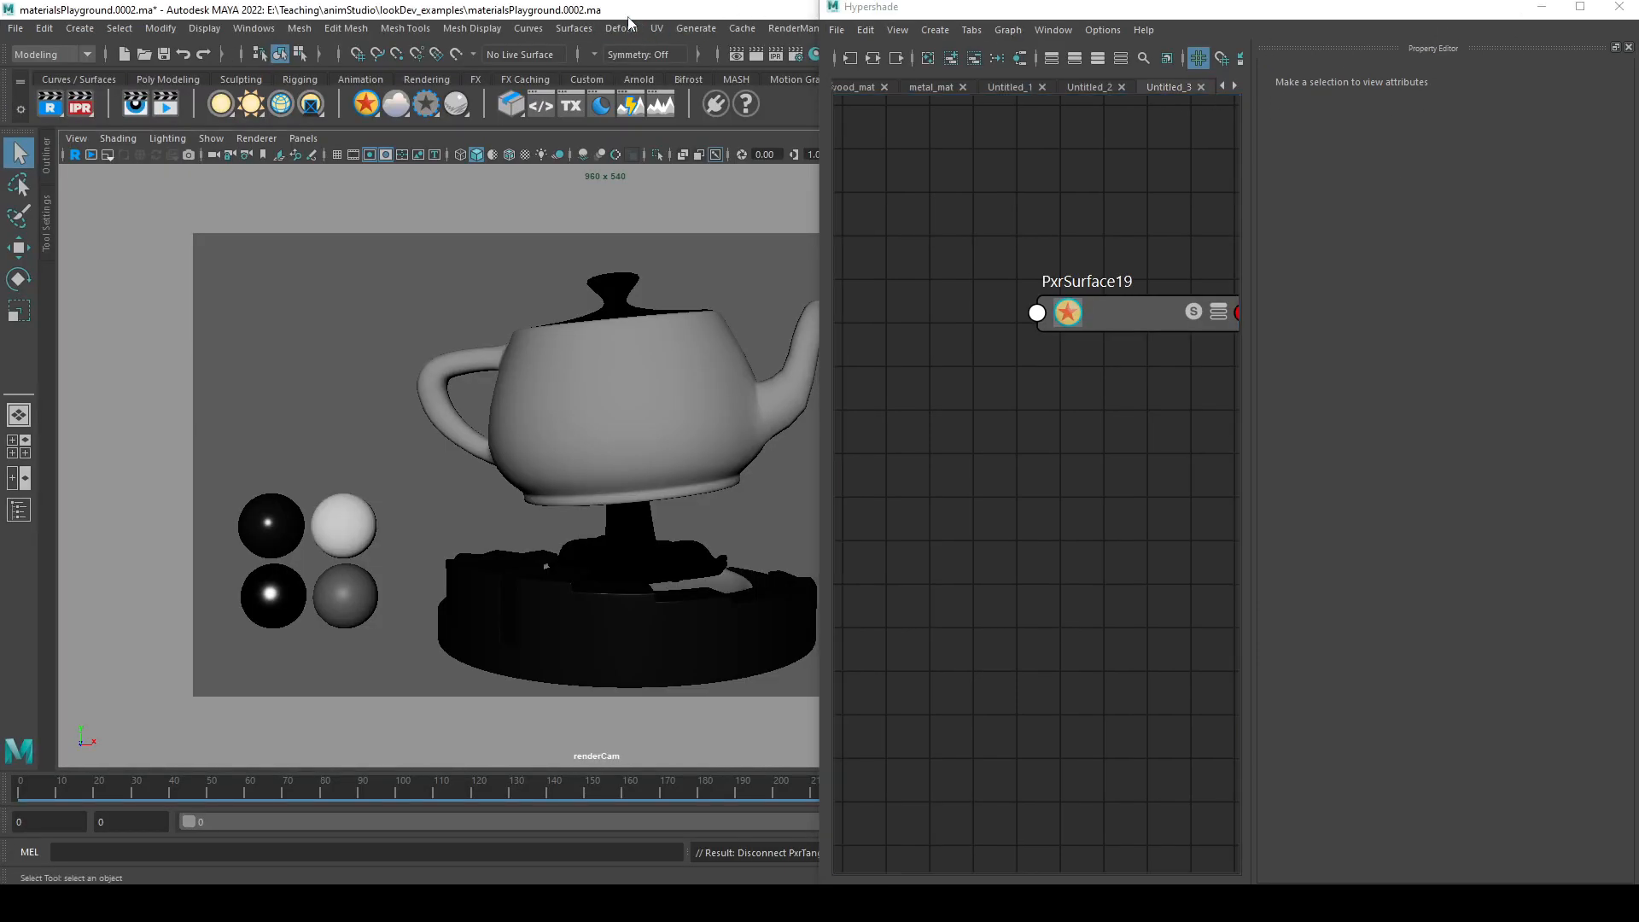
double_click(629, 21)
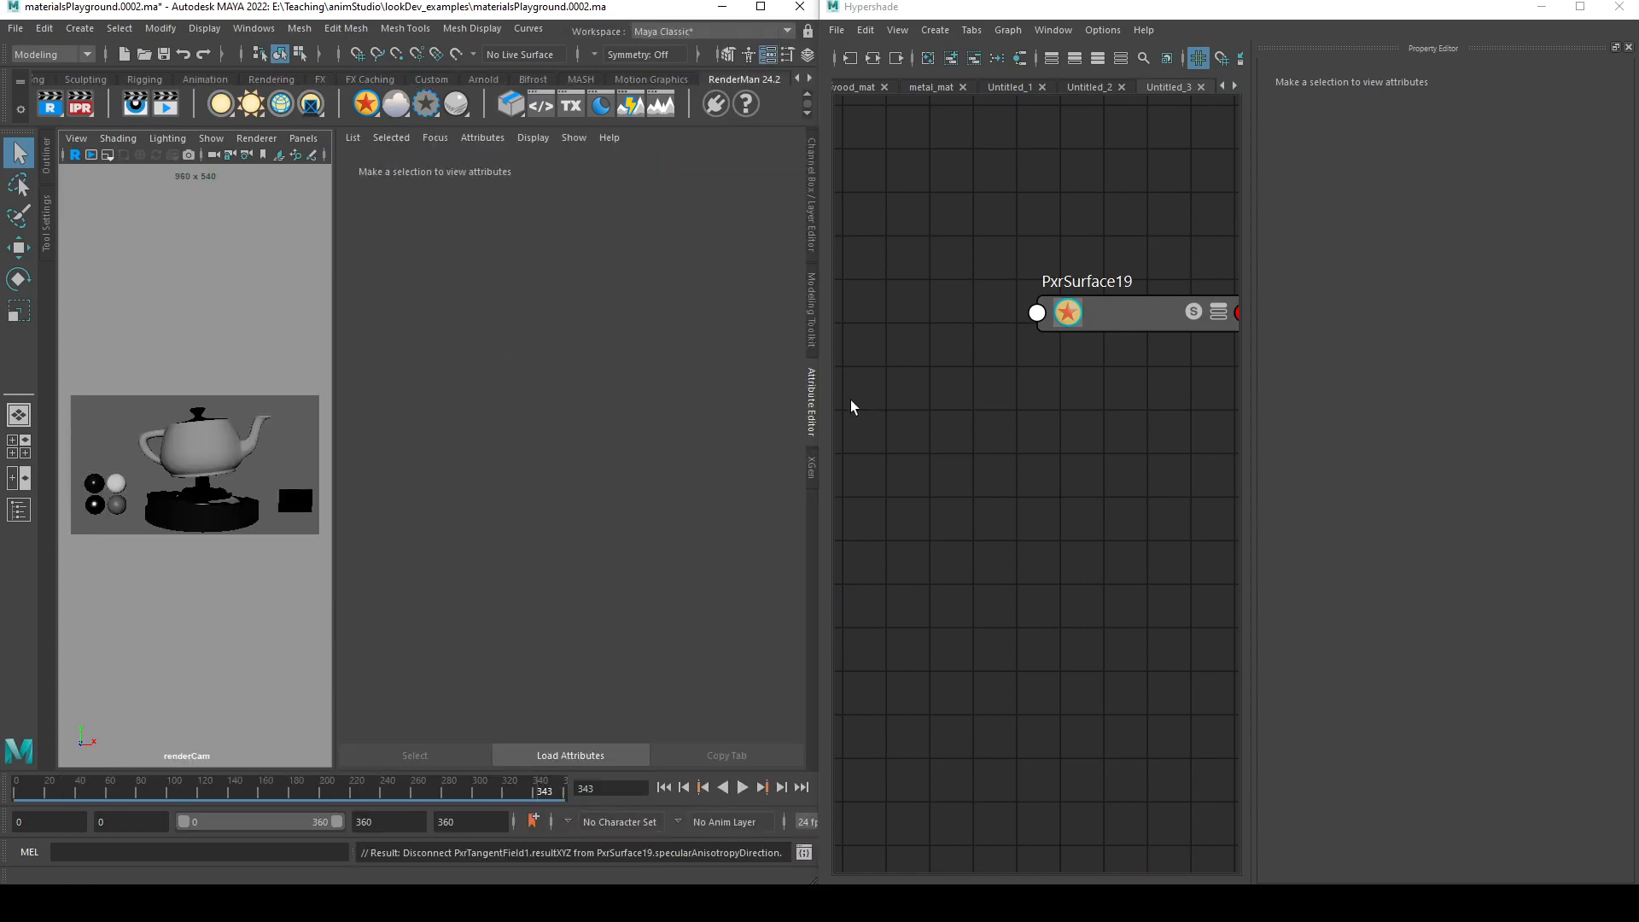
- Toggle the main window's Attribute Editor off and on, and close Hypershade's Property Editor panel
left_click(813, 399)
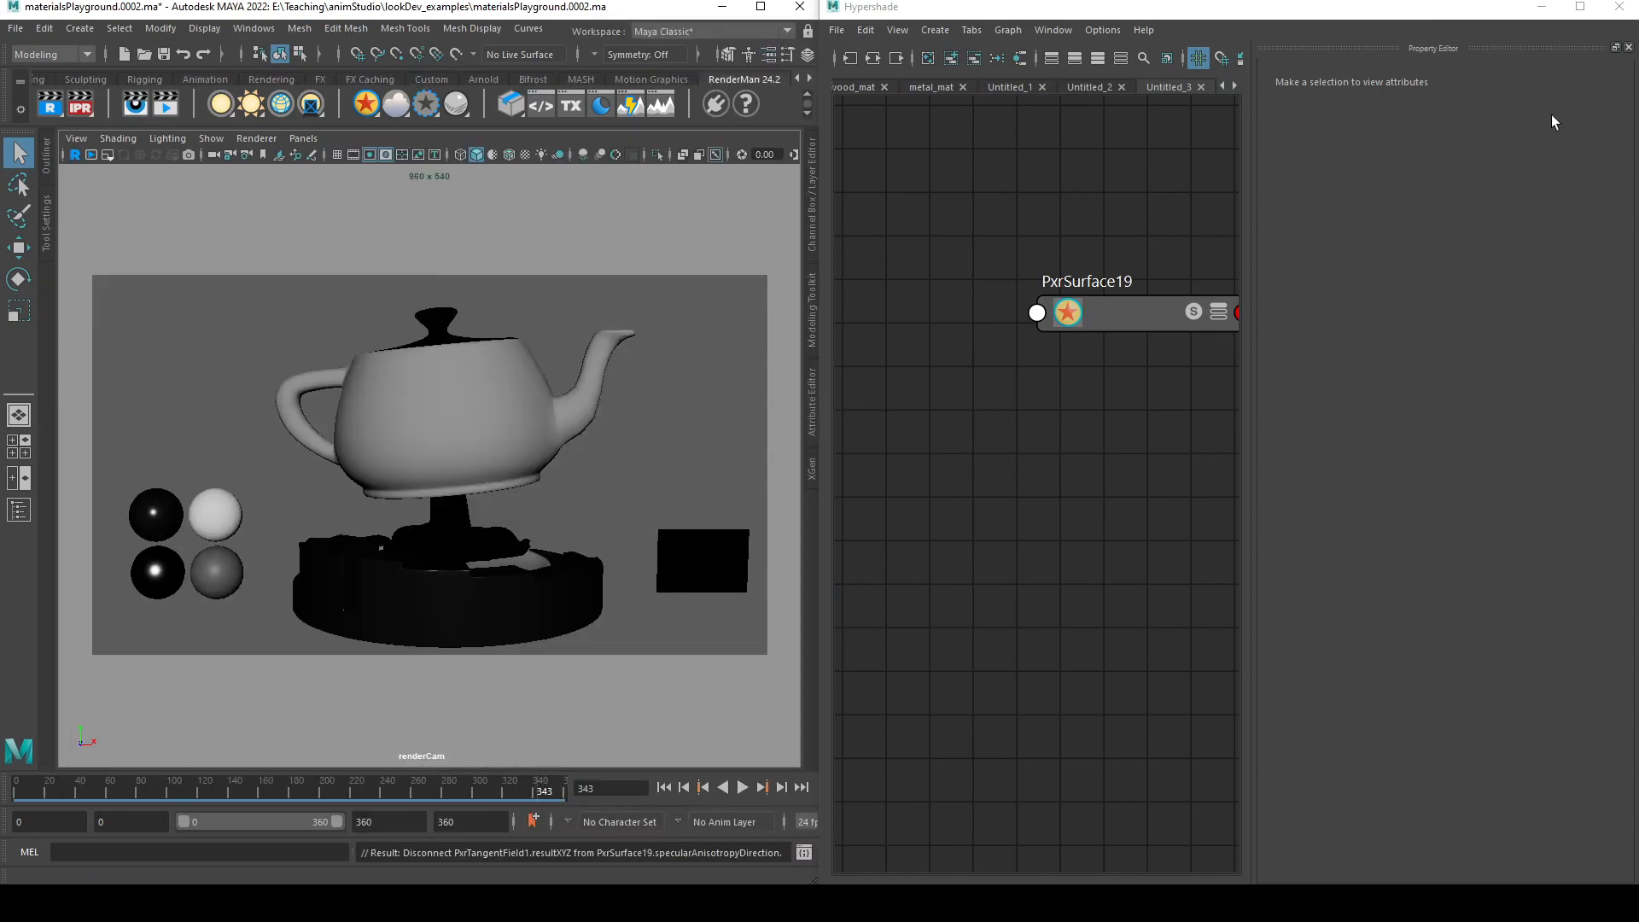
left_click(812, 393)
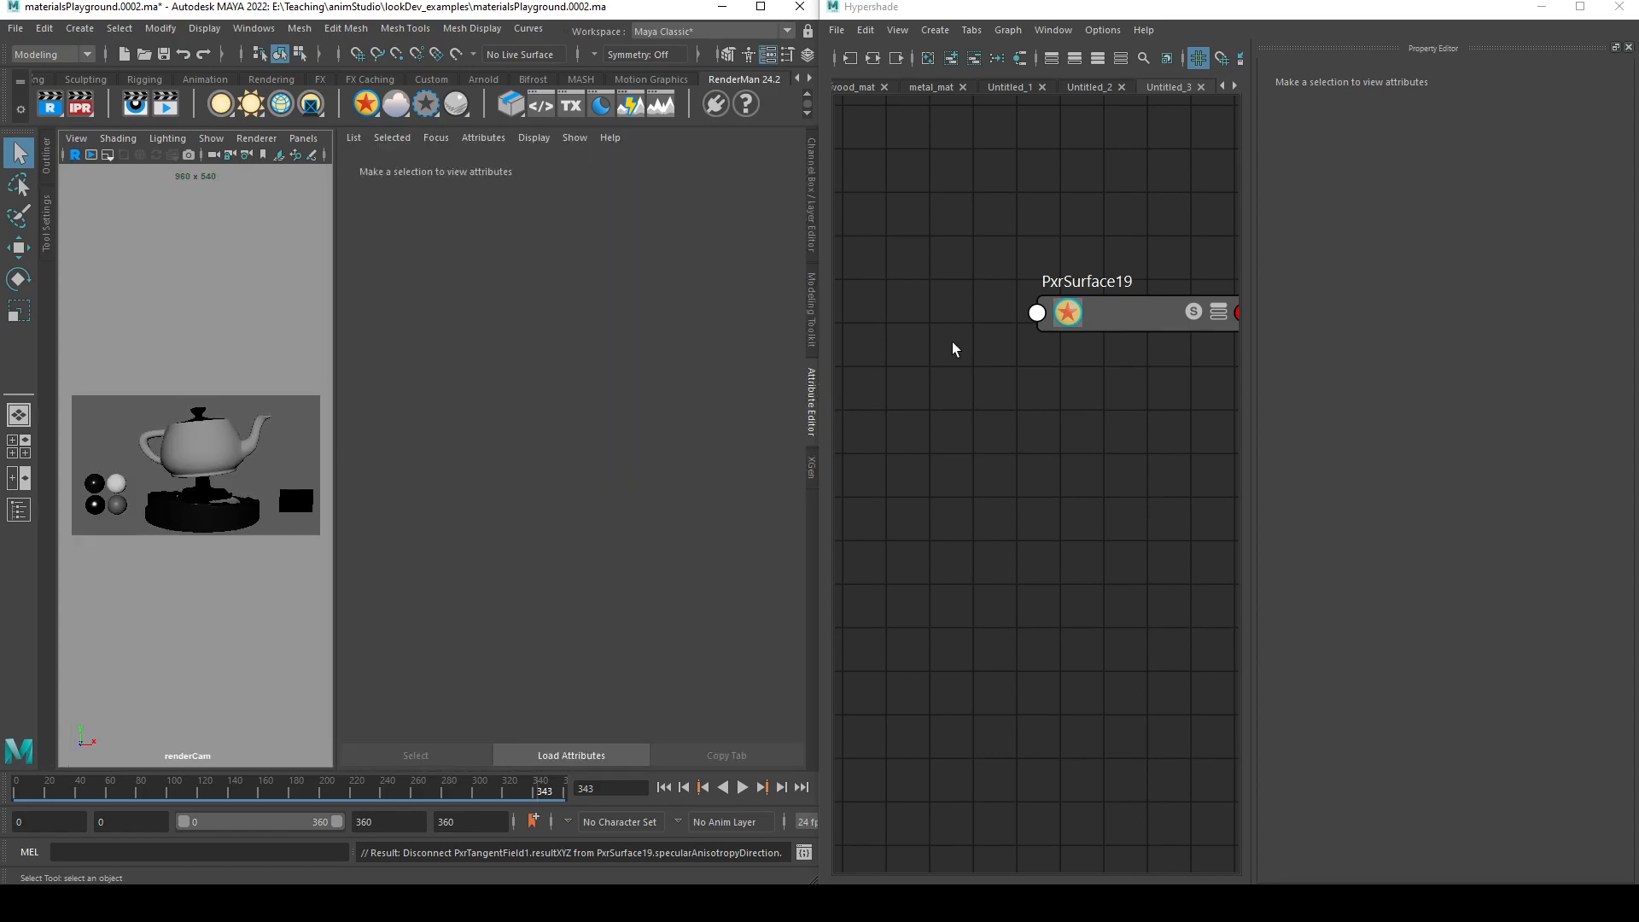
left_click(1629, 48)
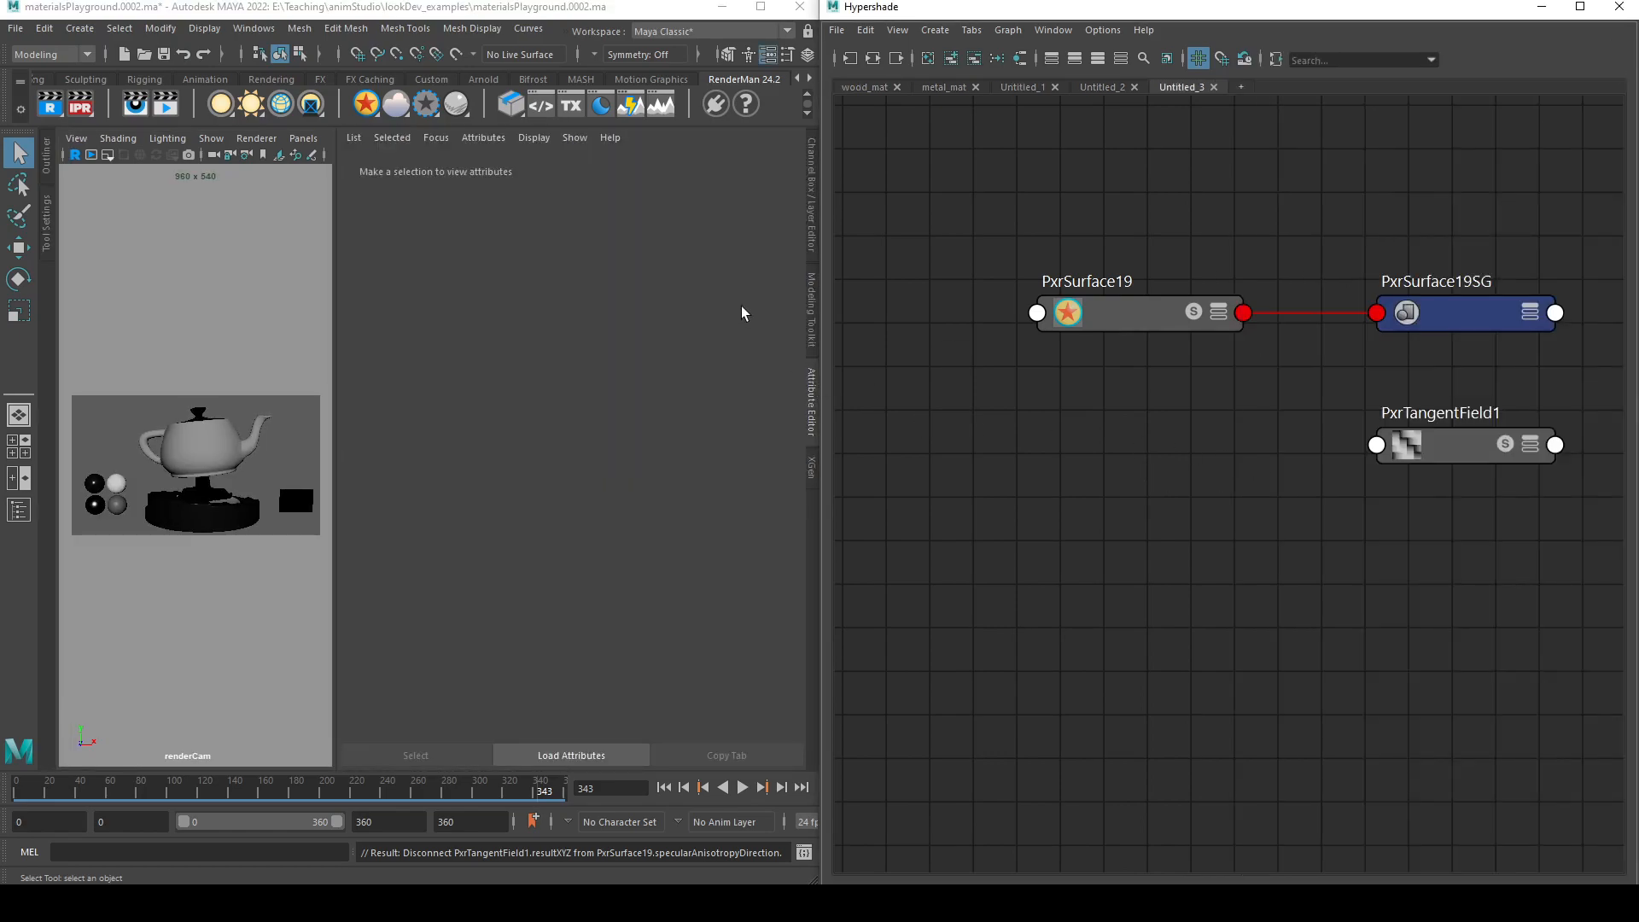
- Select the teapot body to load PxrSurface19 in the Attribute Editor, and try to drop PxrTangentField1 onto its Primary Specular settings
left_click(224, 447)
middle_click_drag(1325, 561, 1243, 603, "alt")
middle_click_drag(1379, 484, 441, 541)
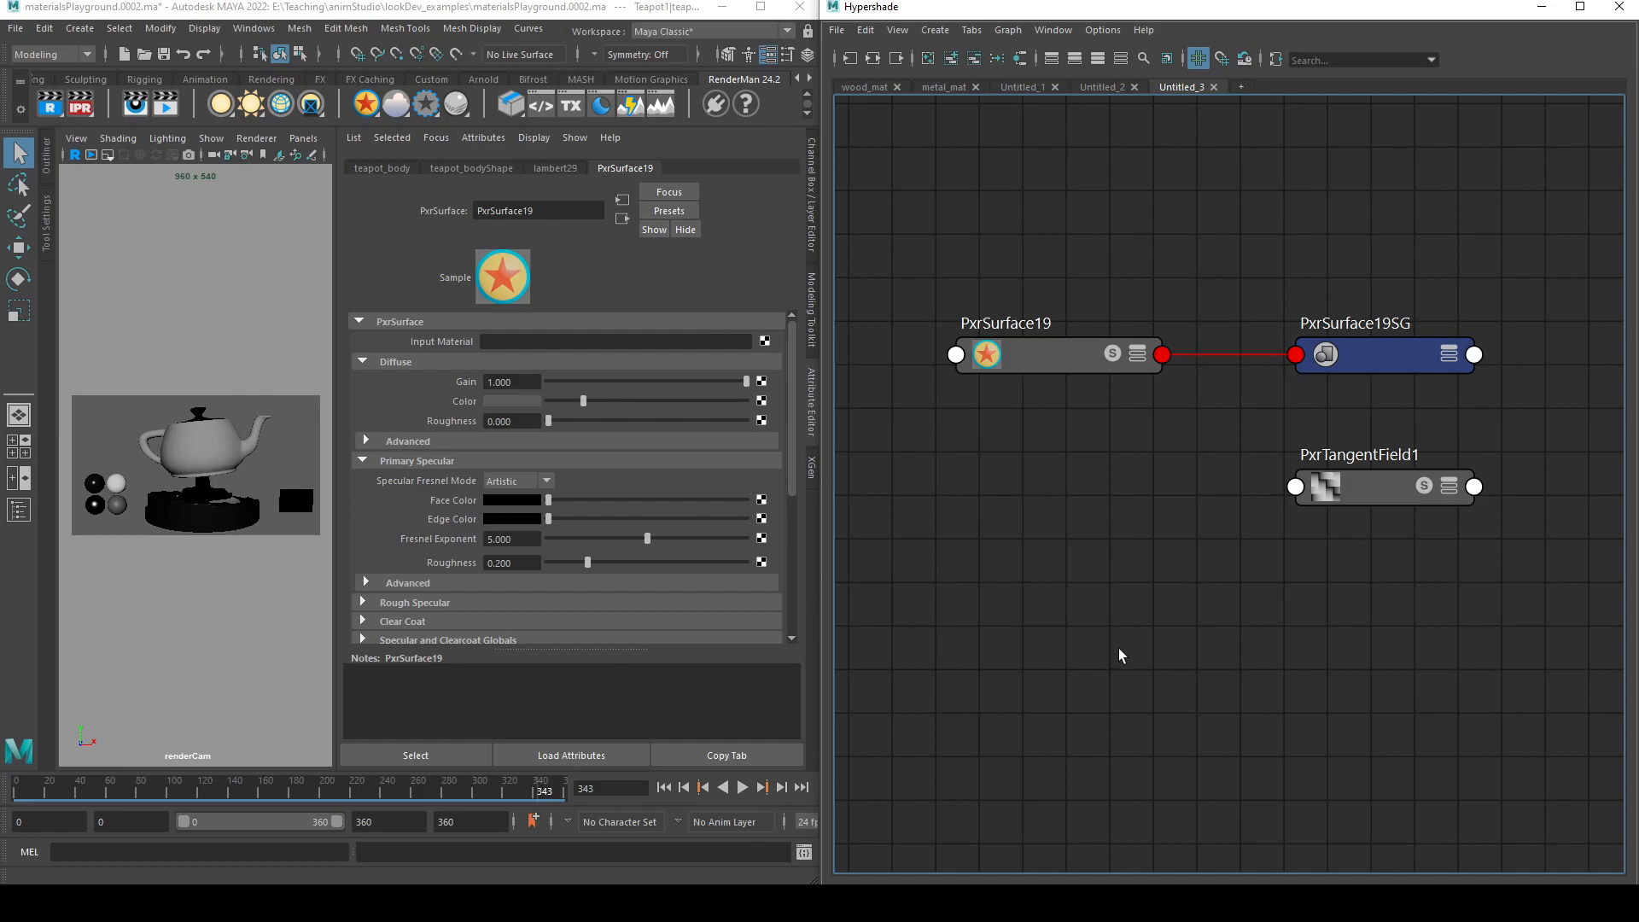
- Reopen the Create panel in Hypershade and dock it beside the node graph
left_click(1064, 33)
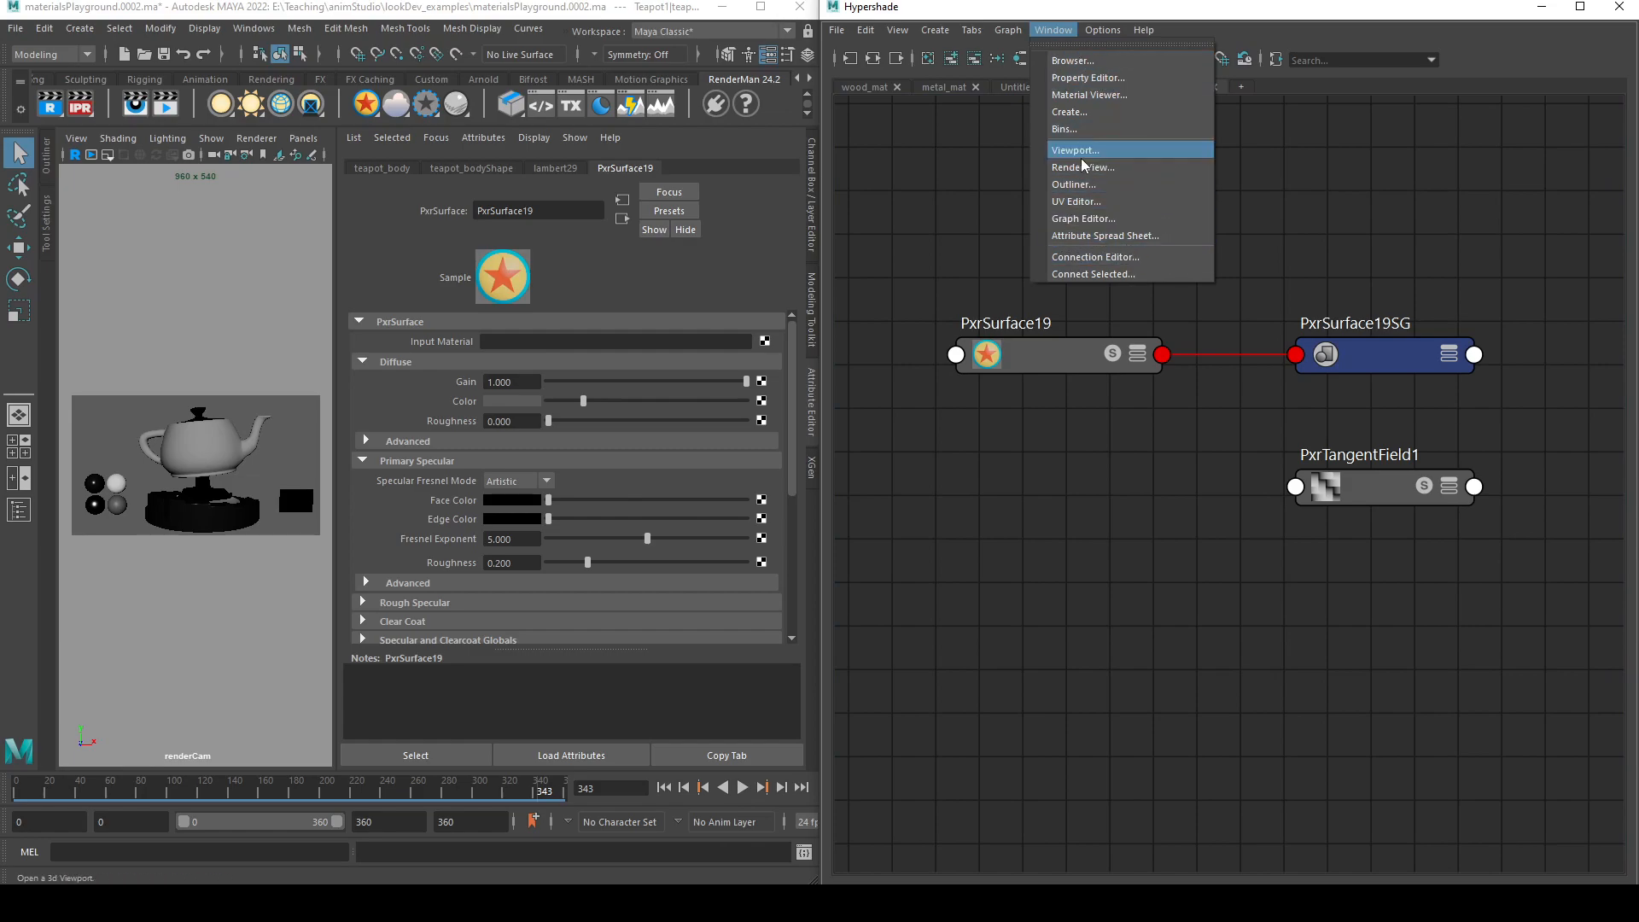
left_click(1381, 187)
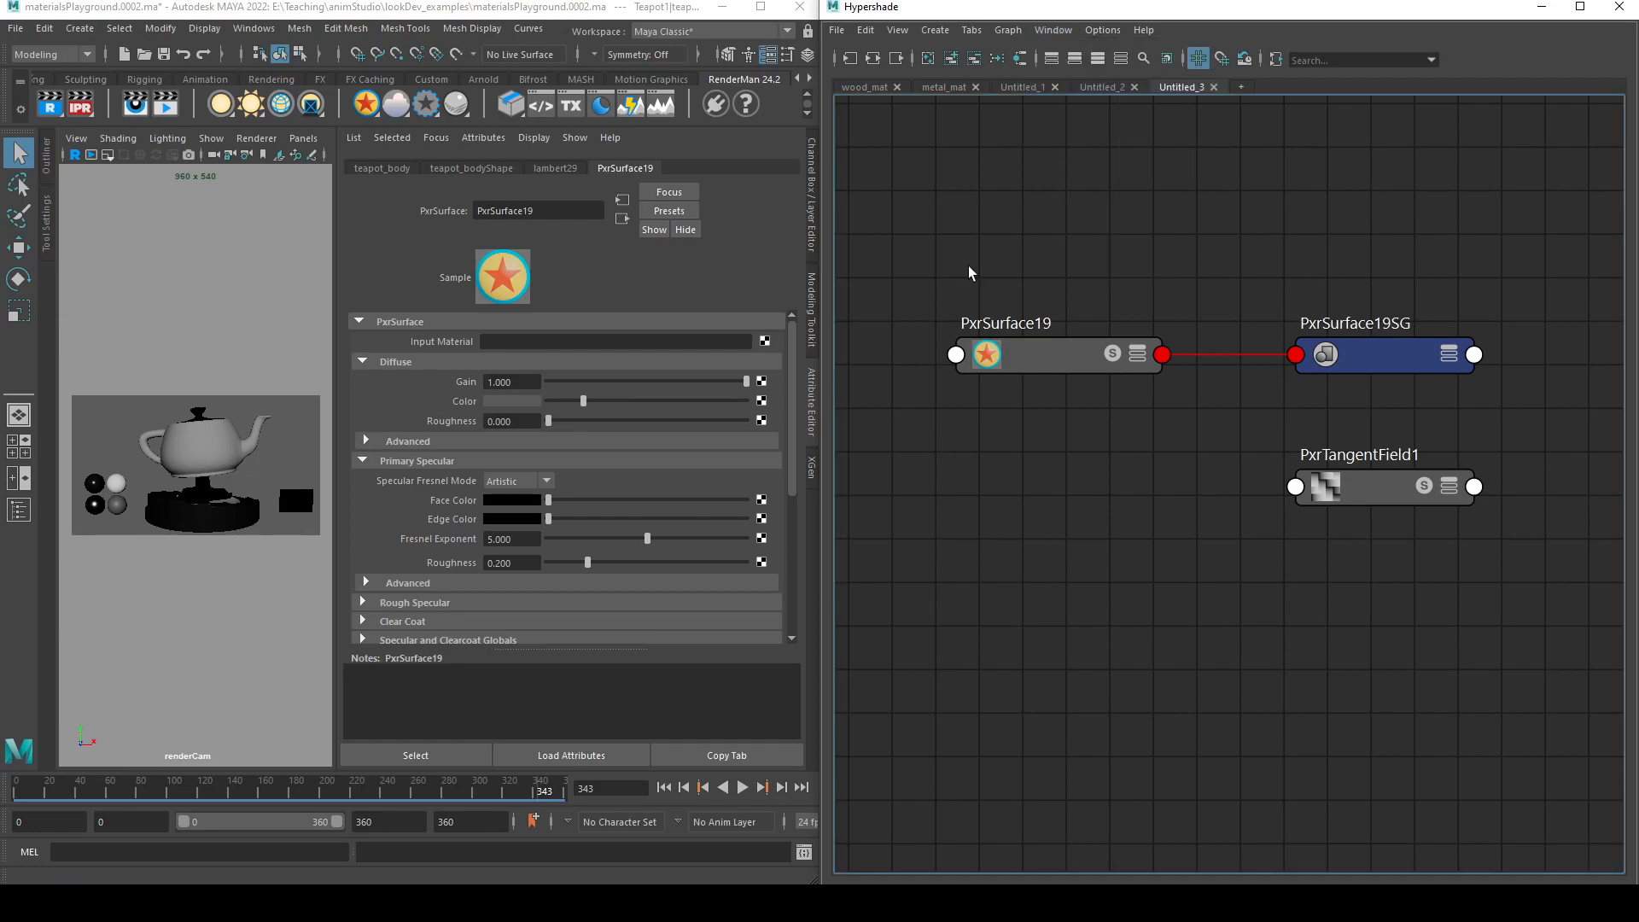
left_click(1052, 30)
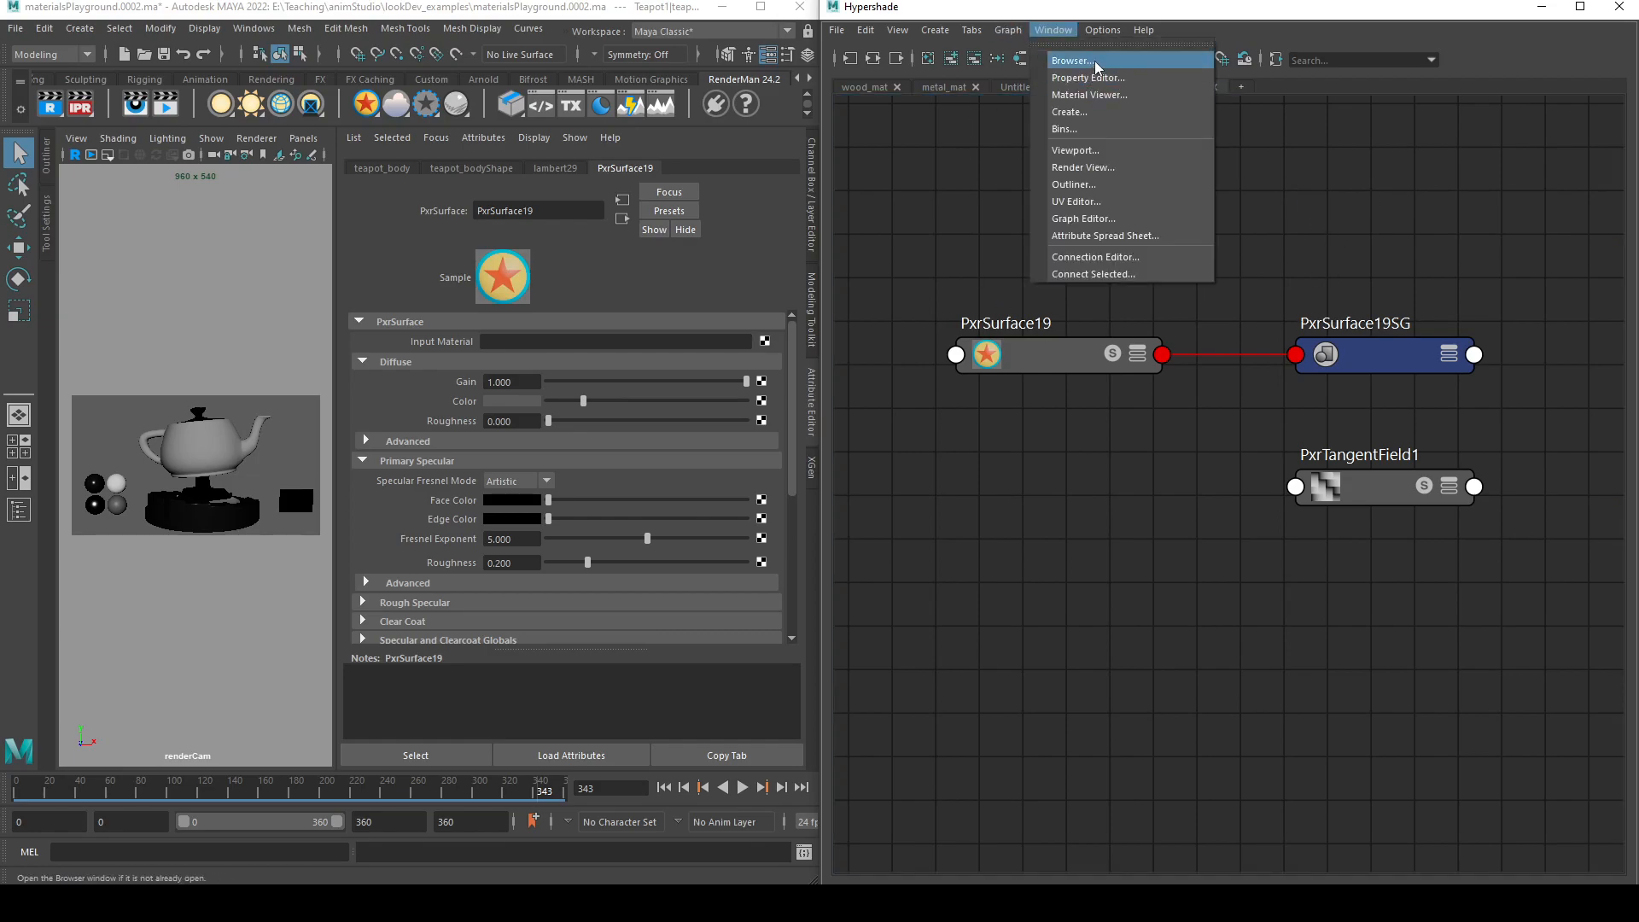
left_click(1080, 116)
left_click_drag(1215, 275, 868, 289)
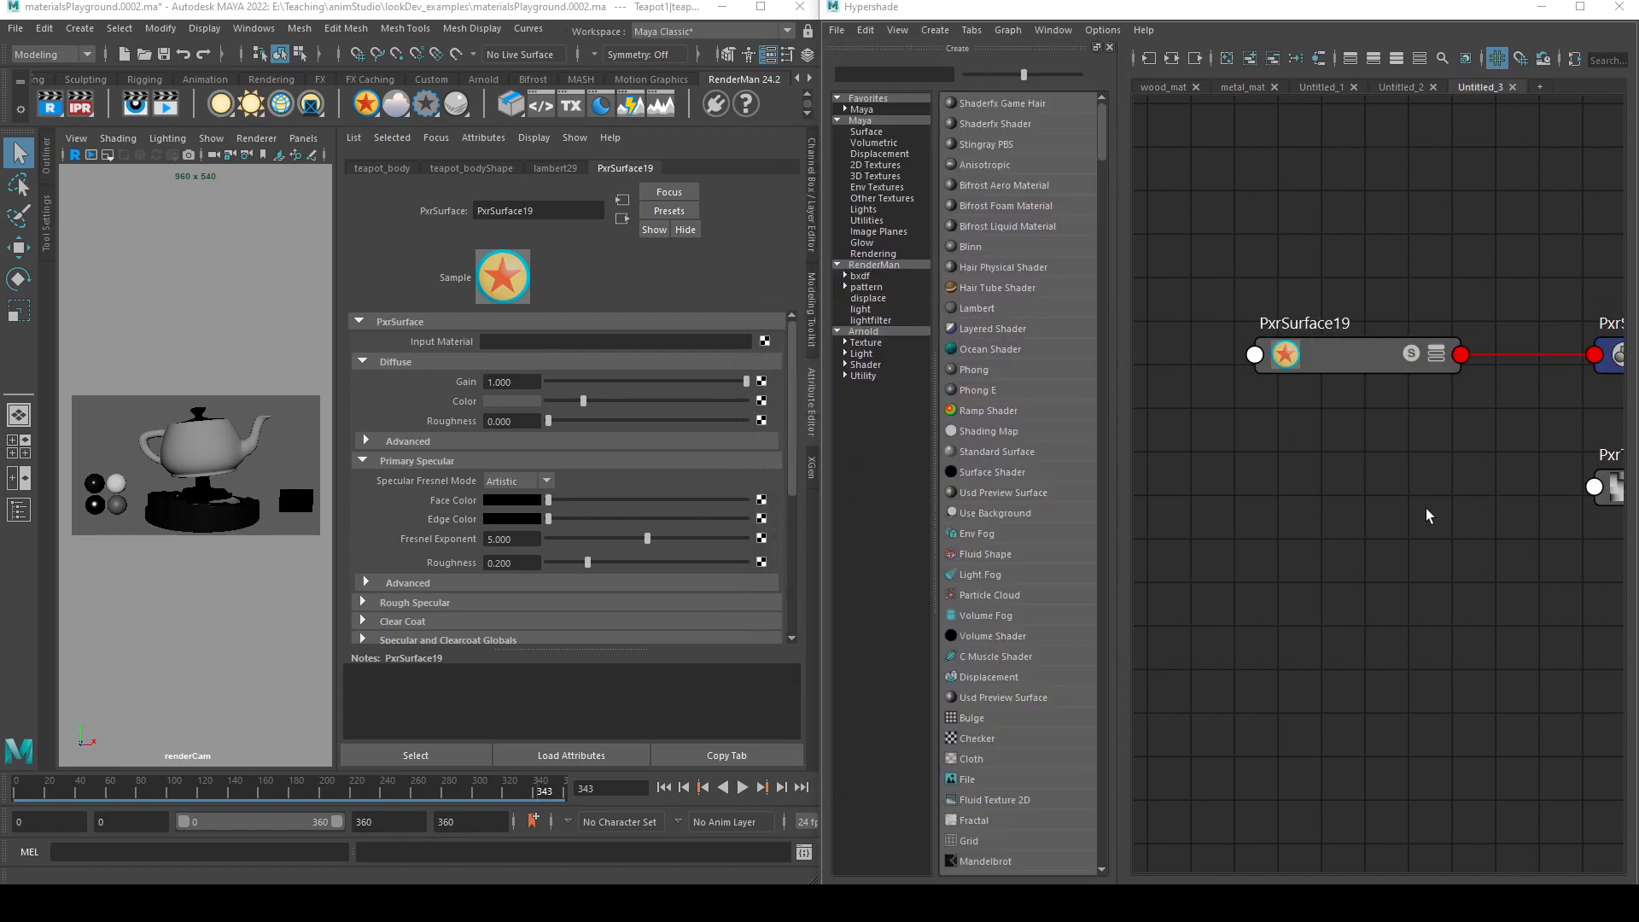